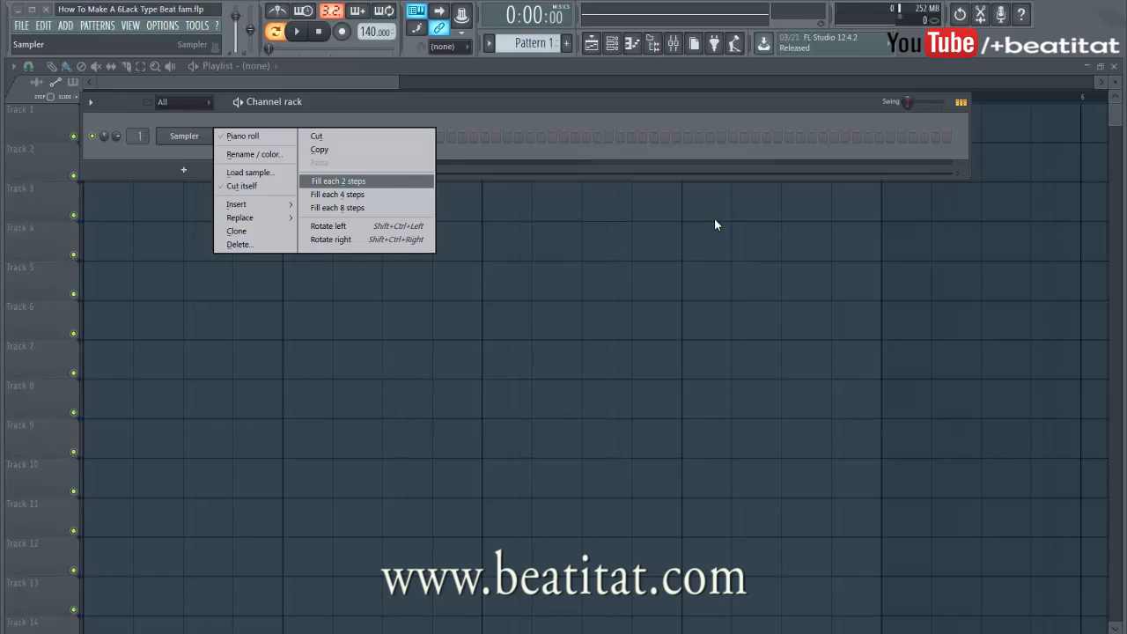
Show the browser and insert an Addictive Keys channel above the Sampler in the channel rack
click(652, 104)
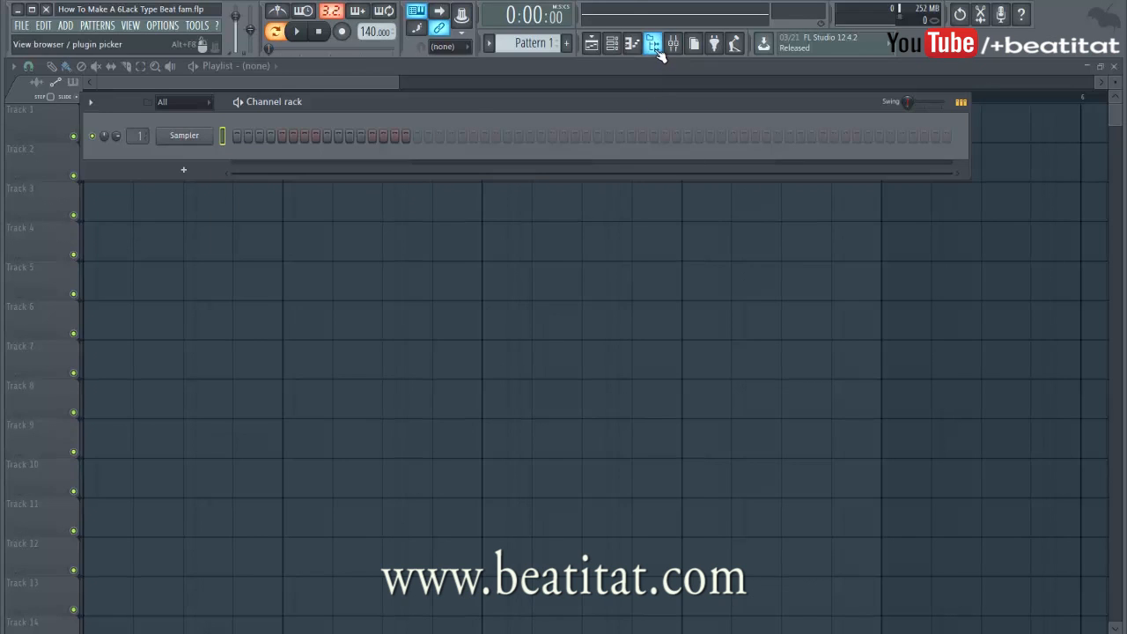
click(653, 44)
click(74, 180)
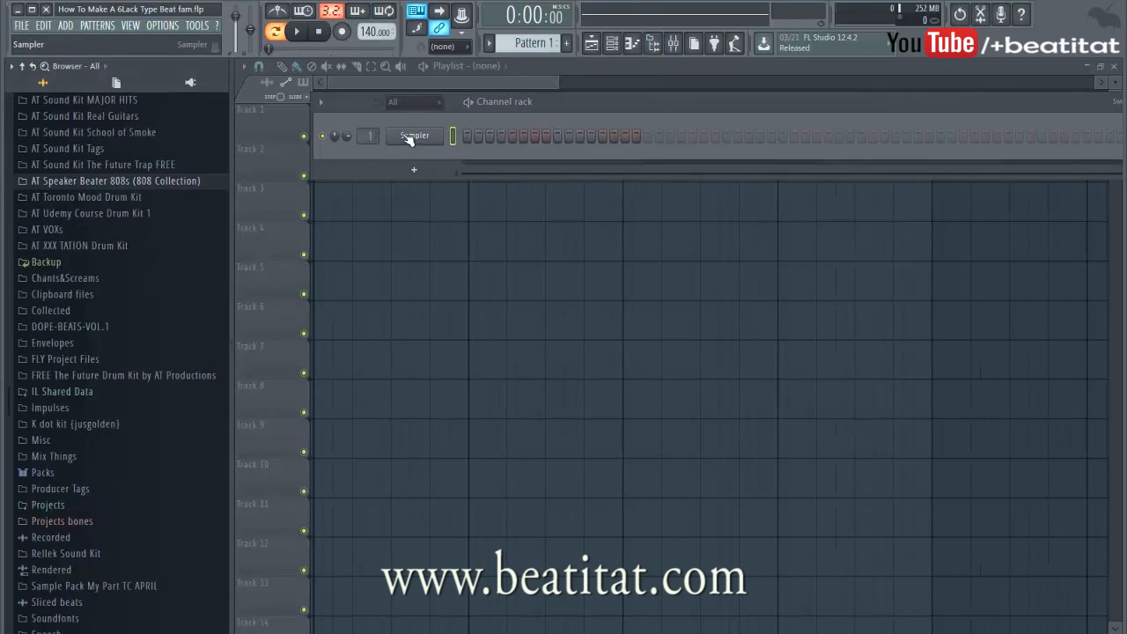
right_click(435, 135)
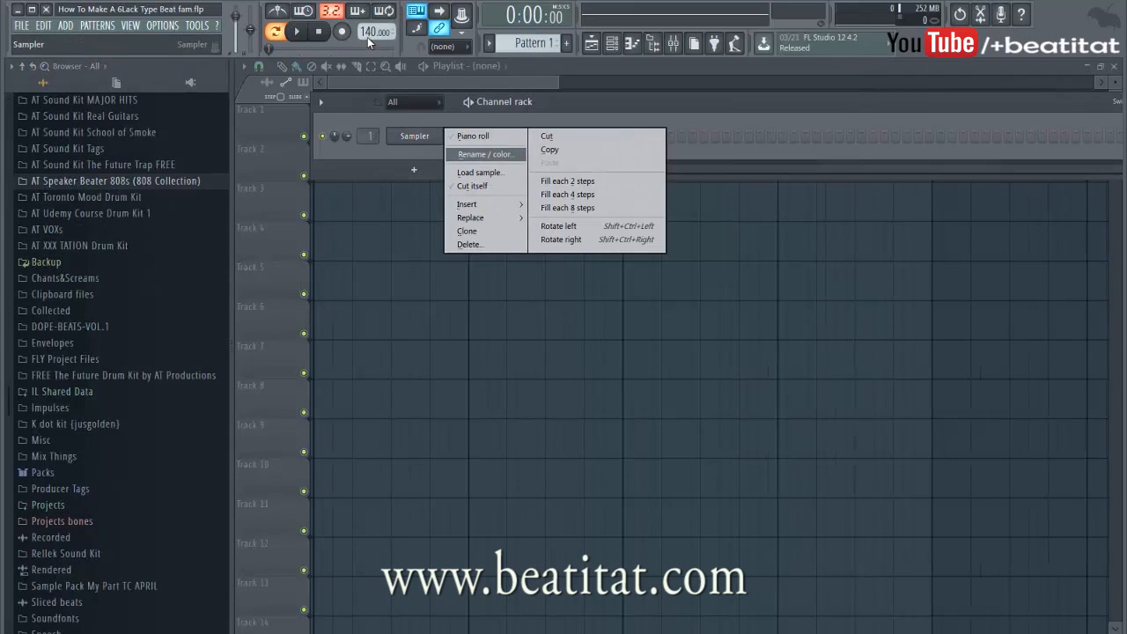
mouse_move(476, 206)
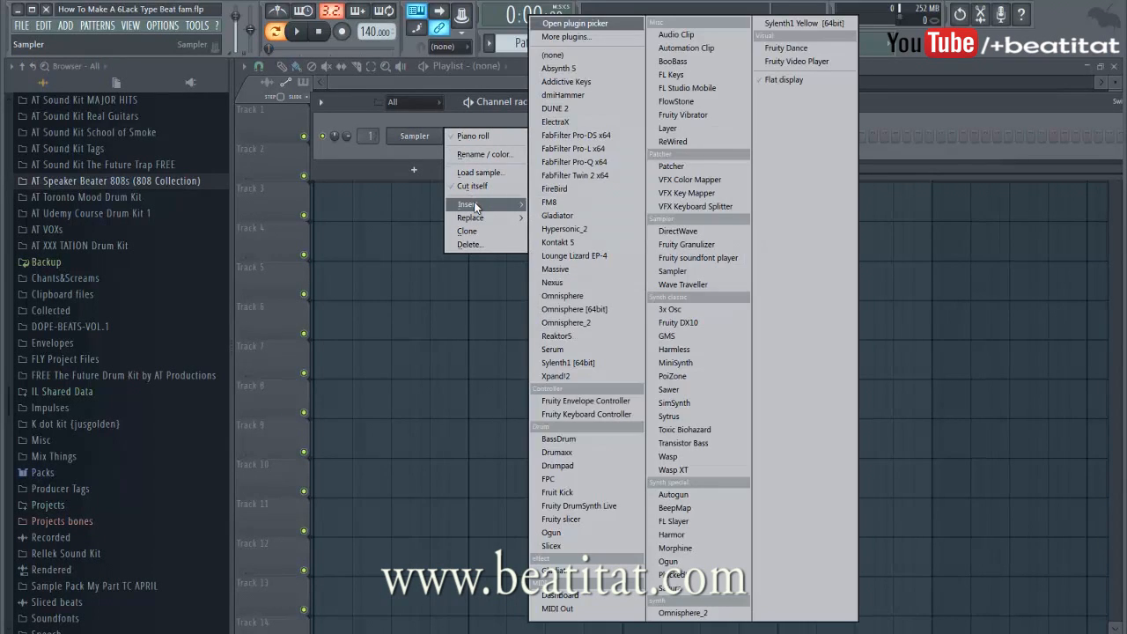
click(588, 82)
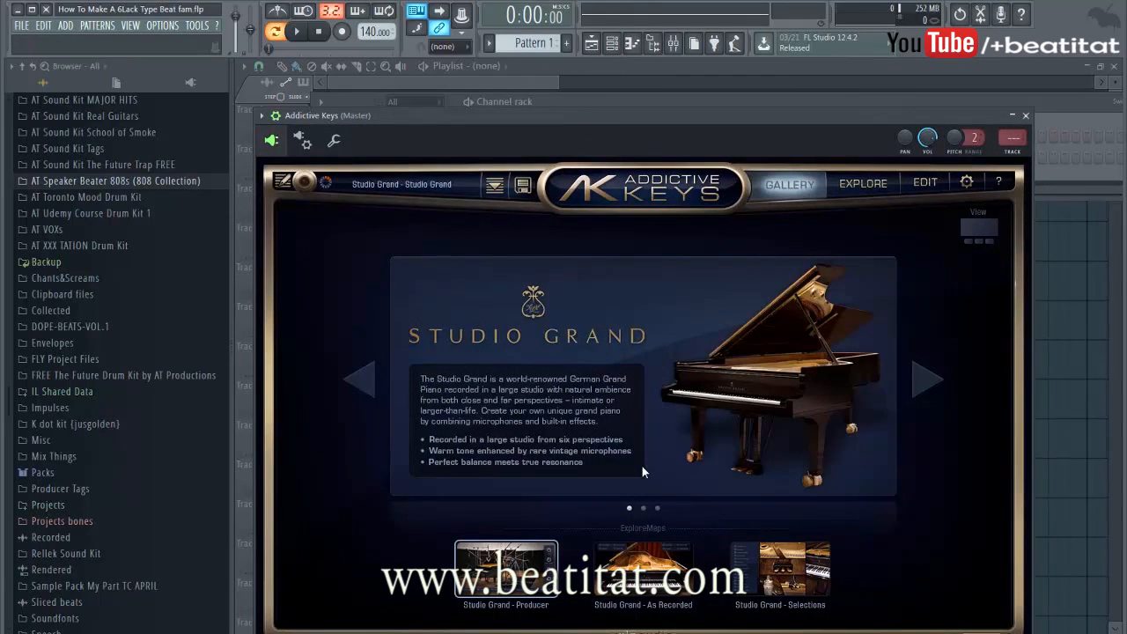
Load the Grand Noir preset of the Studio Grand and close the Addictive Keys window
click(686, 426)
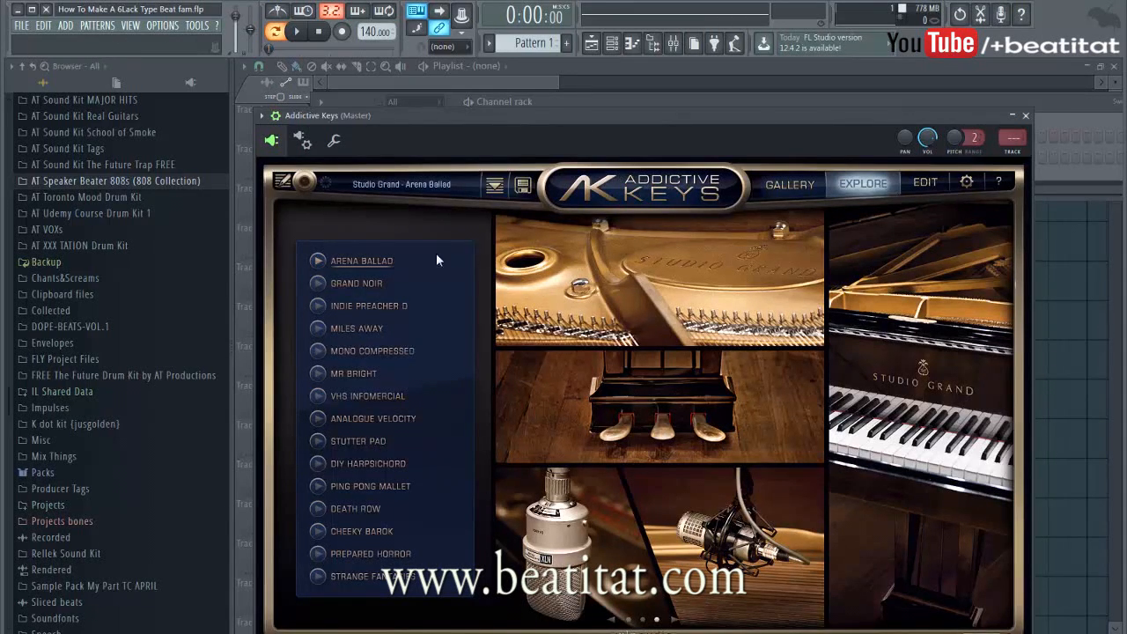
click(373, 284)
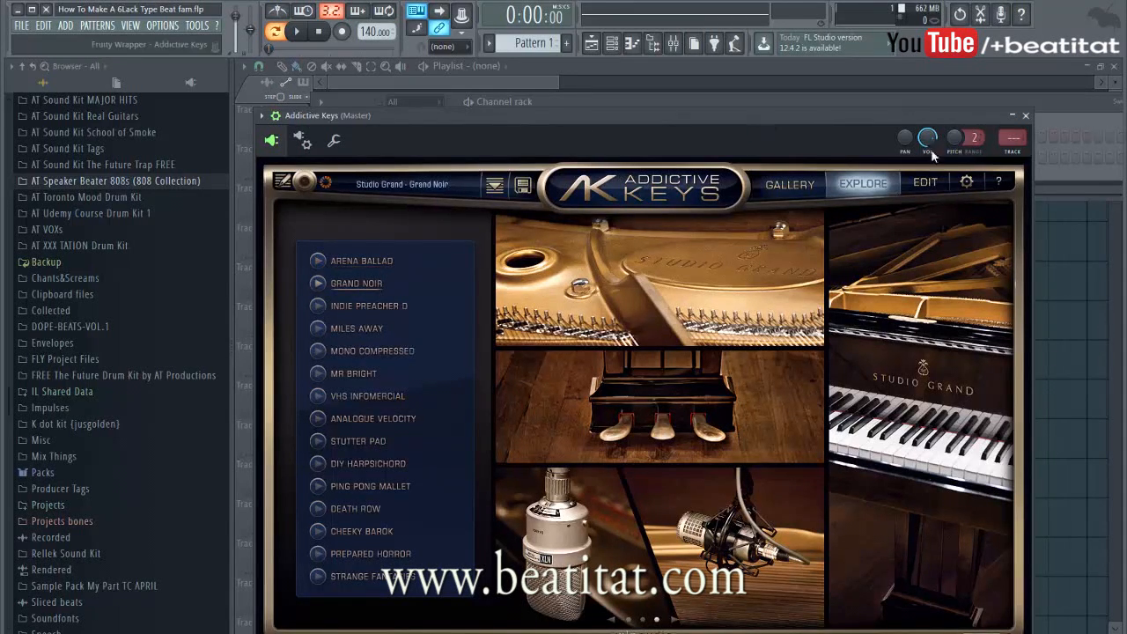
click(1025, 116)
Open the piano roll of the Addictive Keys channel and draw a three-beat D5 note at the start of bar 1
right_click(429, 135)
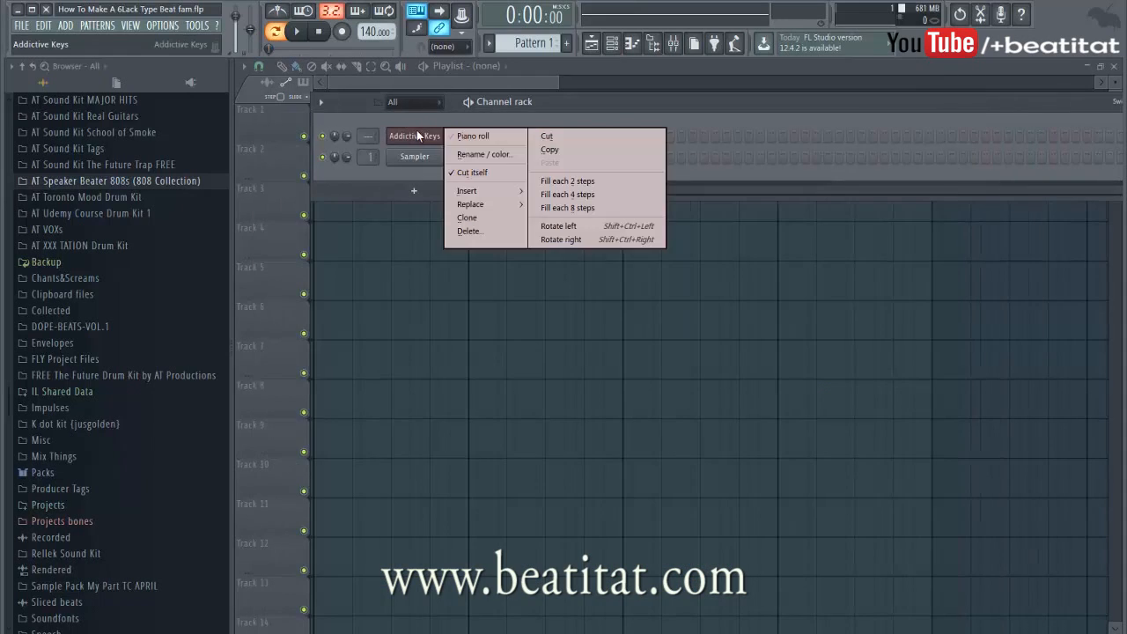
click(472, 137)
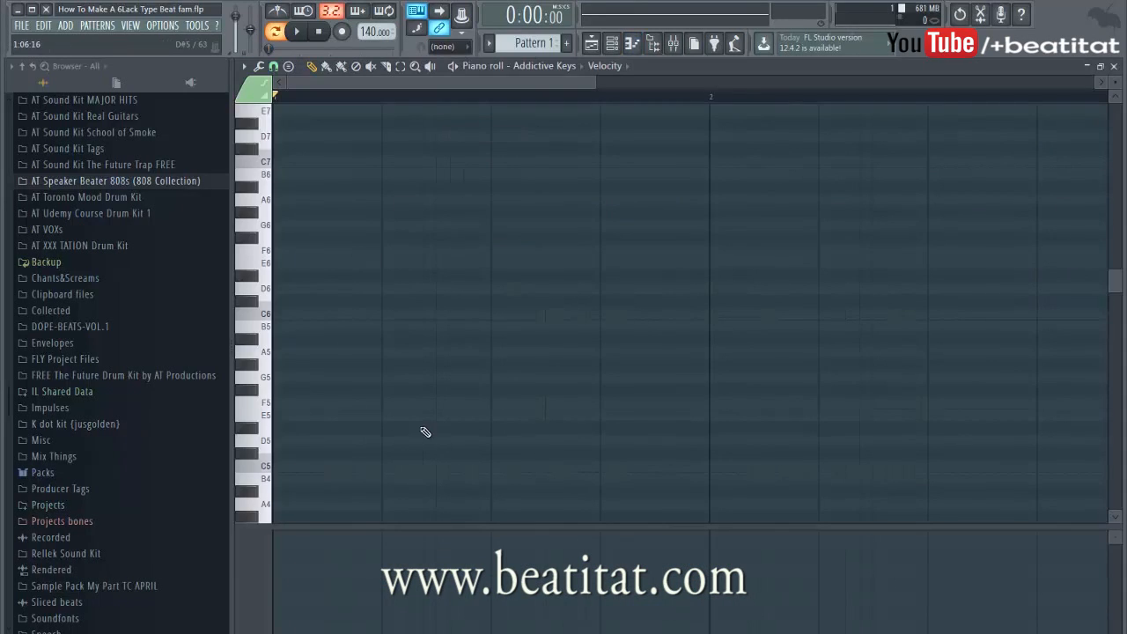
click(299, 352)
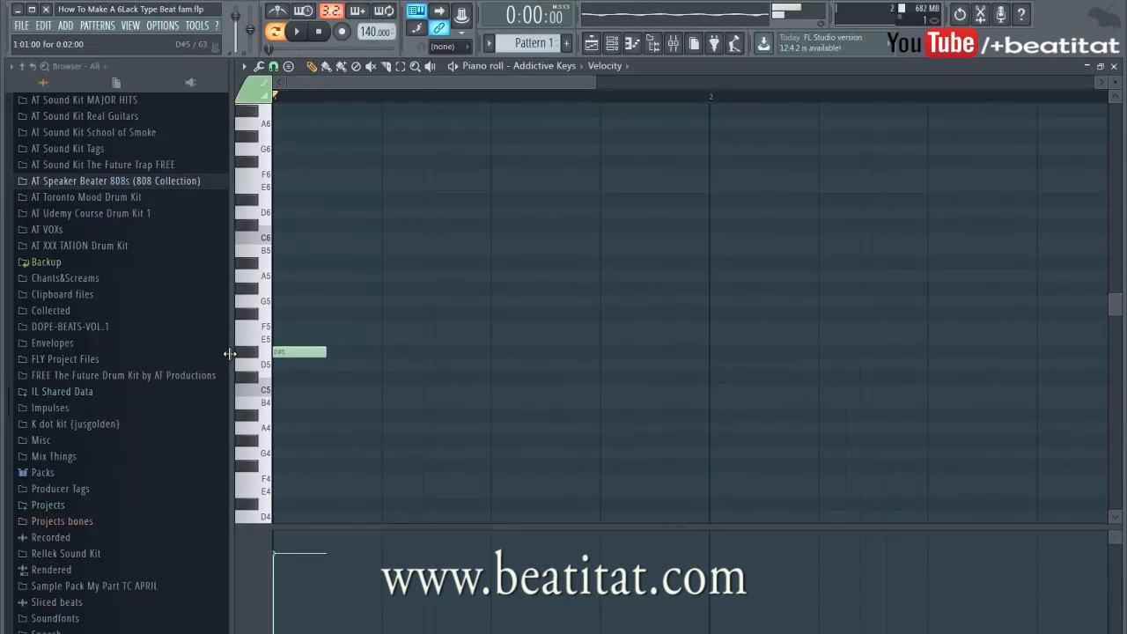
drag(301, 353, 598, 390)
scroll(579, 417, down, 3)
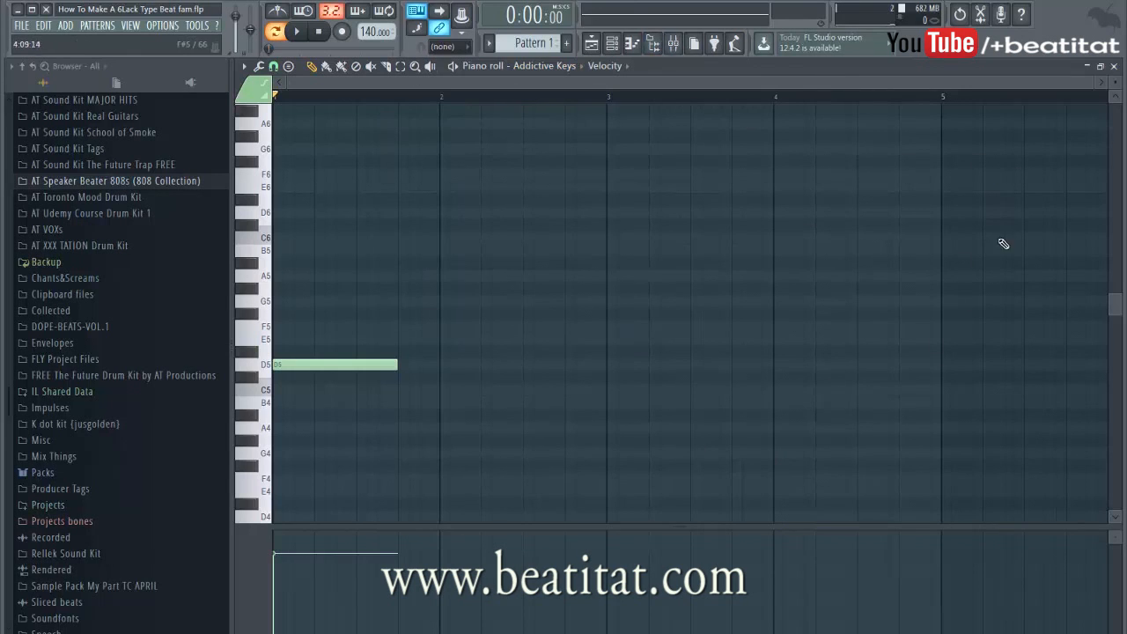
Stack three-beat F5 and A5 notes above the D5 note at the start of bar 1 and play the chord
drag(597, 84, 983, 128)
drag(943, 87, 295, 85)
drag(353, 86, 1053, 136)
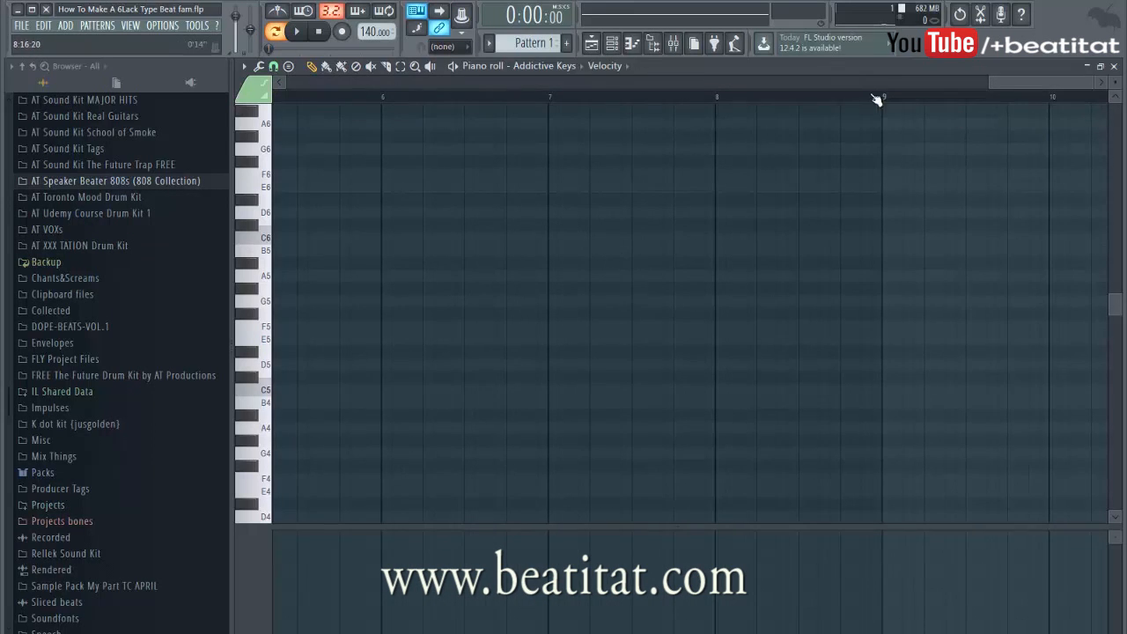
drag(1050, 83, 335, 83)
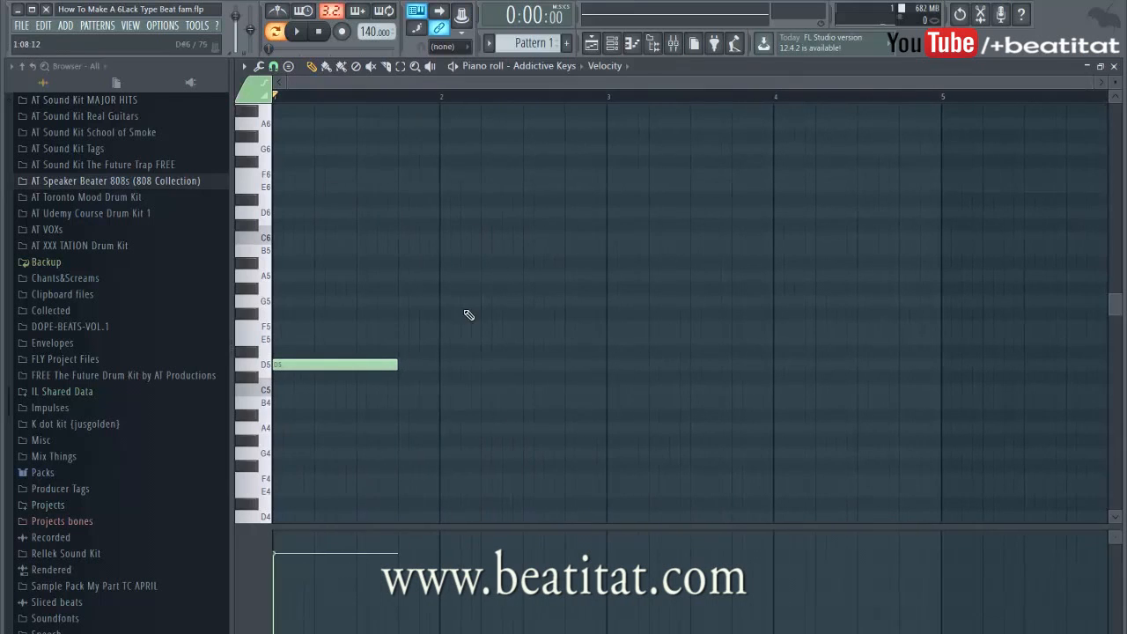
mouse_move(299, 279)
mouse_down()
mouse_move(252, 275)
mouse_move(236, 322)
mouse_move(247, 315)
mouse_move(253, 326)
mouse_move(264, 276)
mouse_up()
key(space)
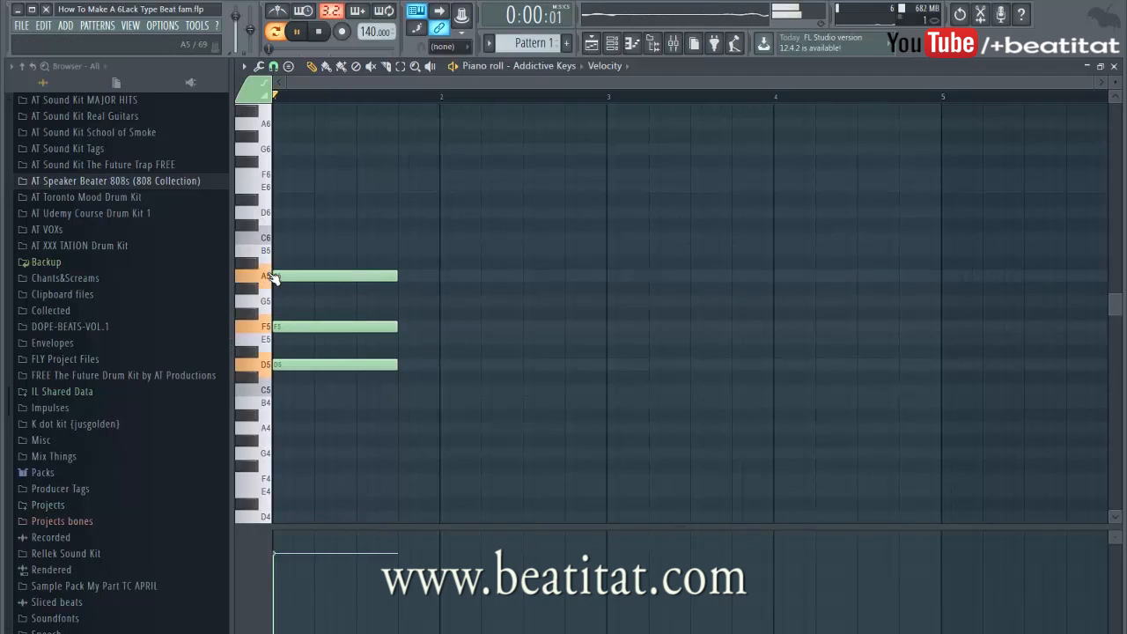
key(space)
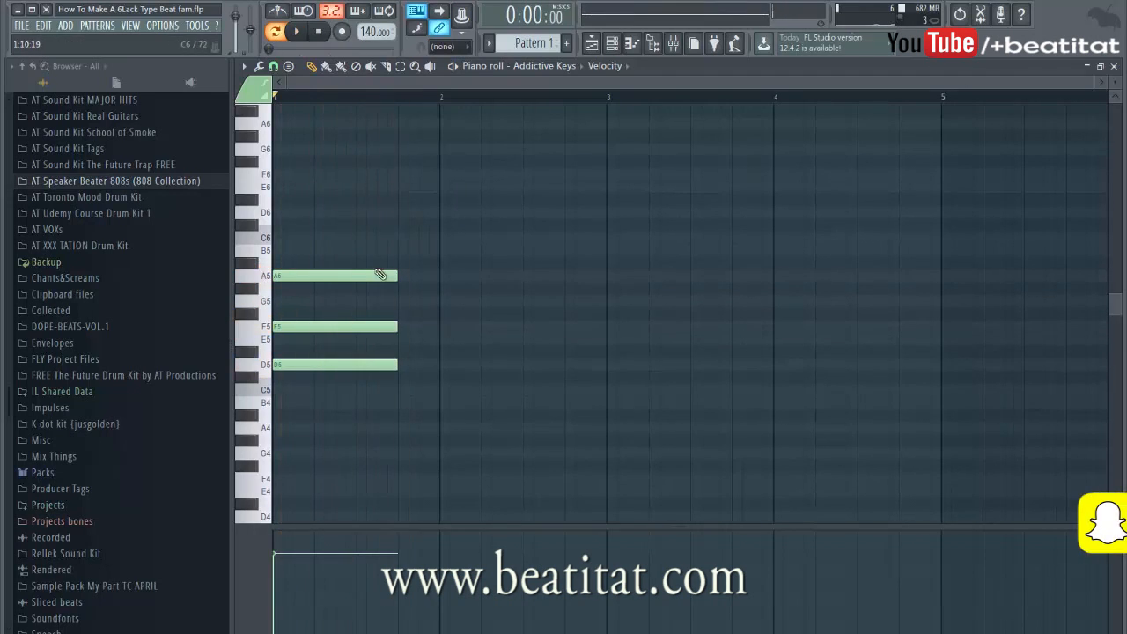
Add a three-beat C6 note on top of the first chord and play it back
click(253, 277)
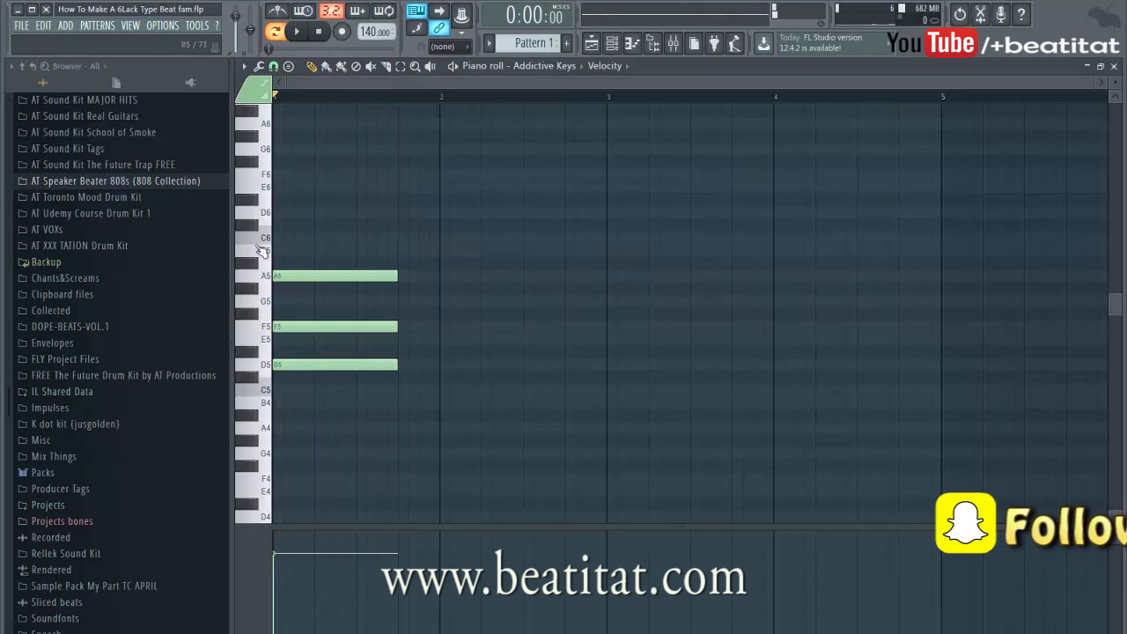
click(283, 239)
key(space)
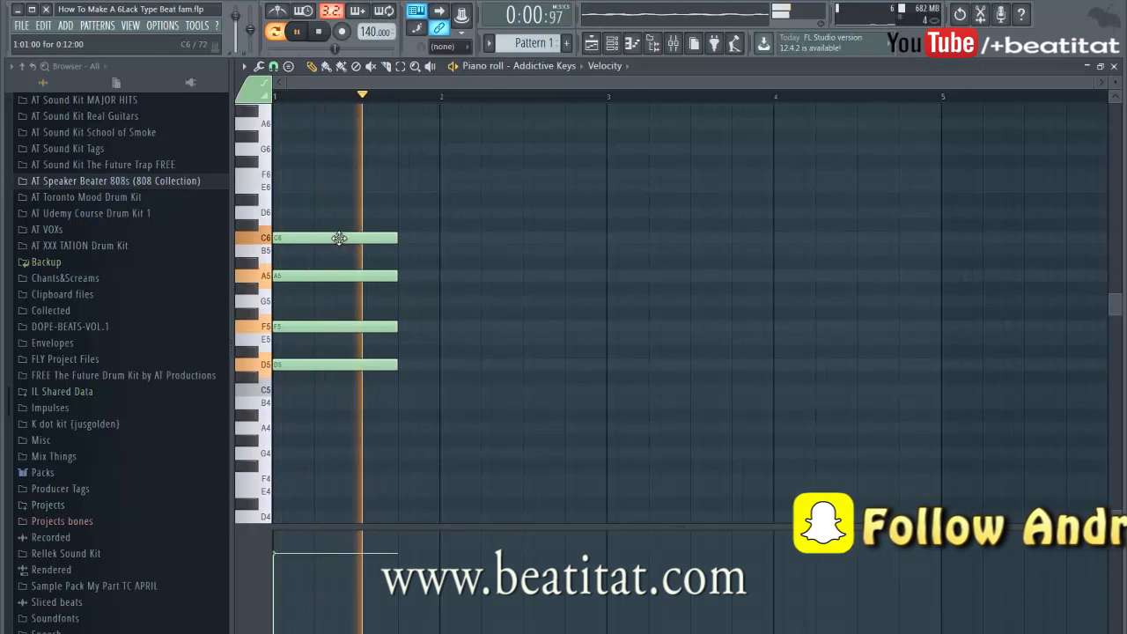
key(space)
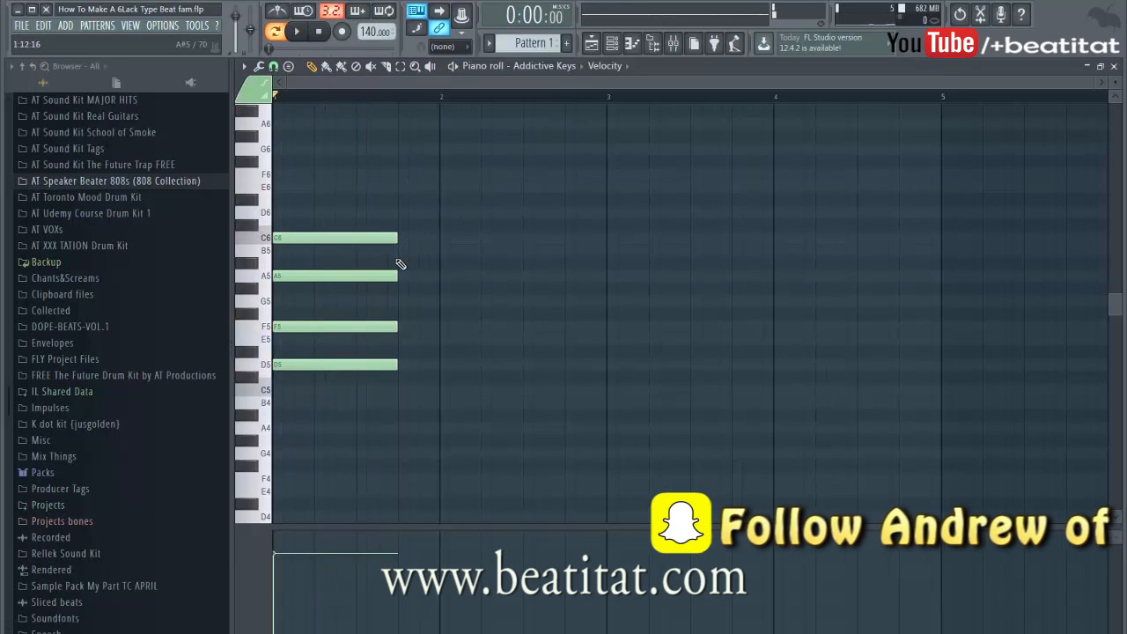
Draw three-beat B5, F5 and D5 notes directly after the first chord and play the pattern
click(417, 251)
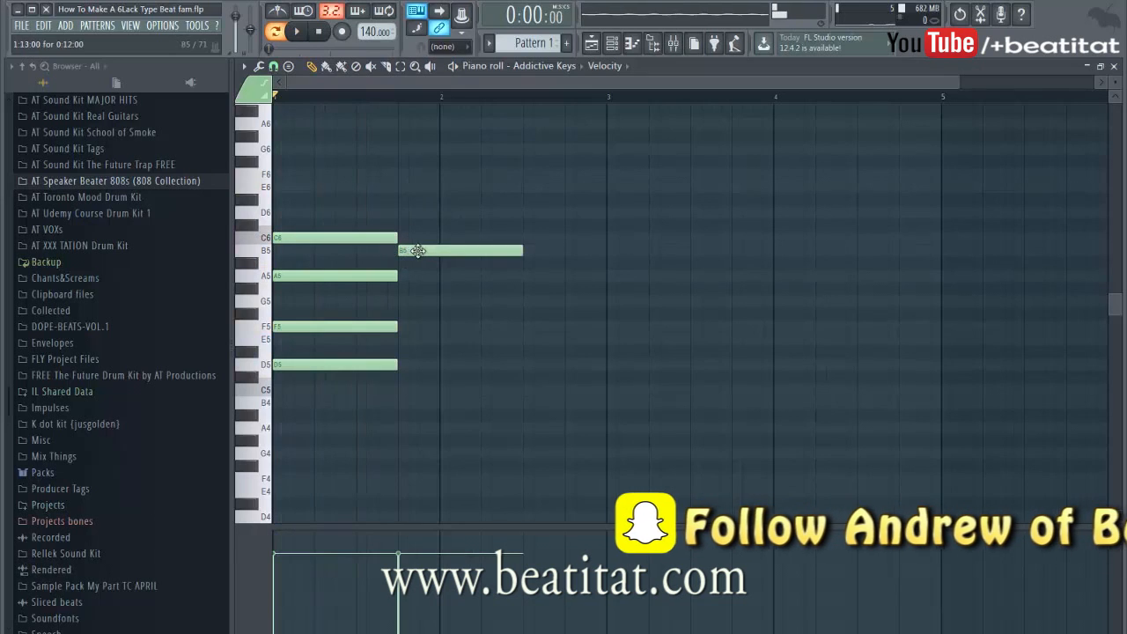
click(410, 326)
drag(420, 325, 414, 325)
click(402, 366)
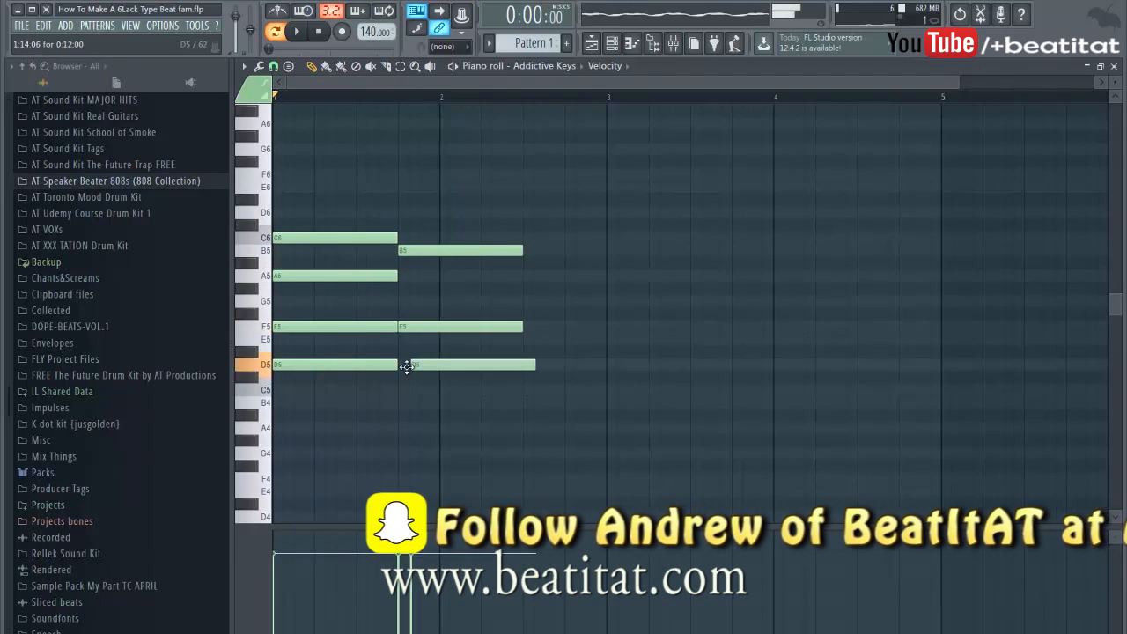
key(space)
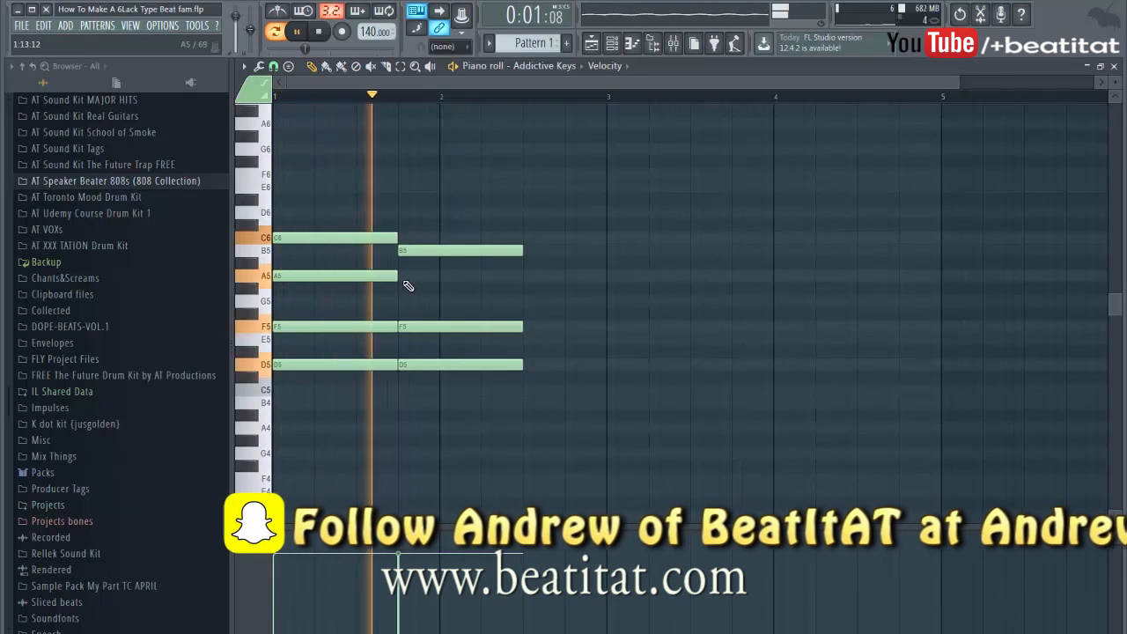
key(space)
Add a G#5 note to the second chord, lower its F5 note to E5, and play the pattern
click(400, 278)
drag(411, 277, 419, 339)
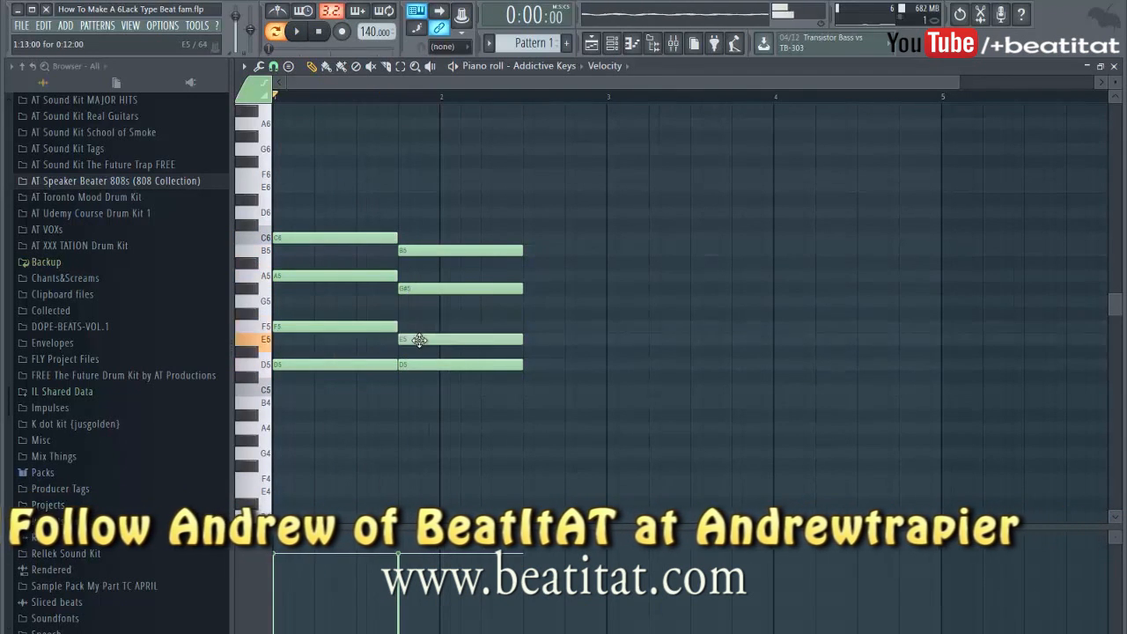
key(space)
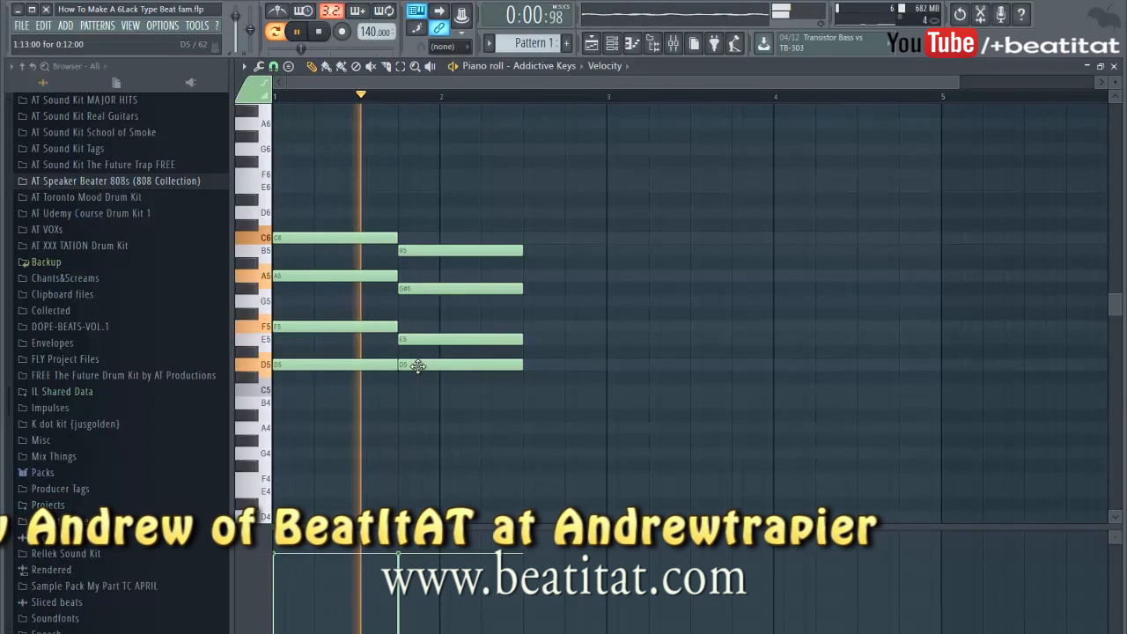
key(space)
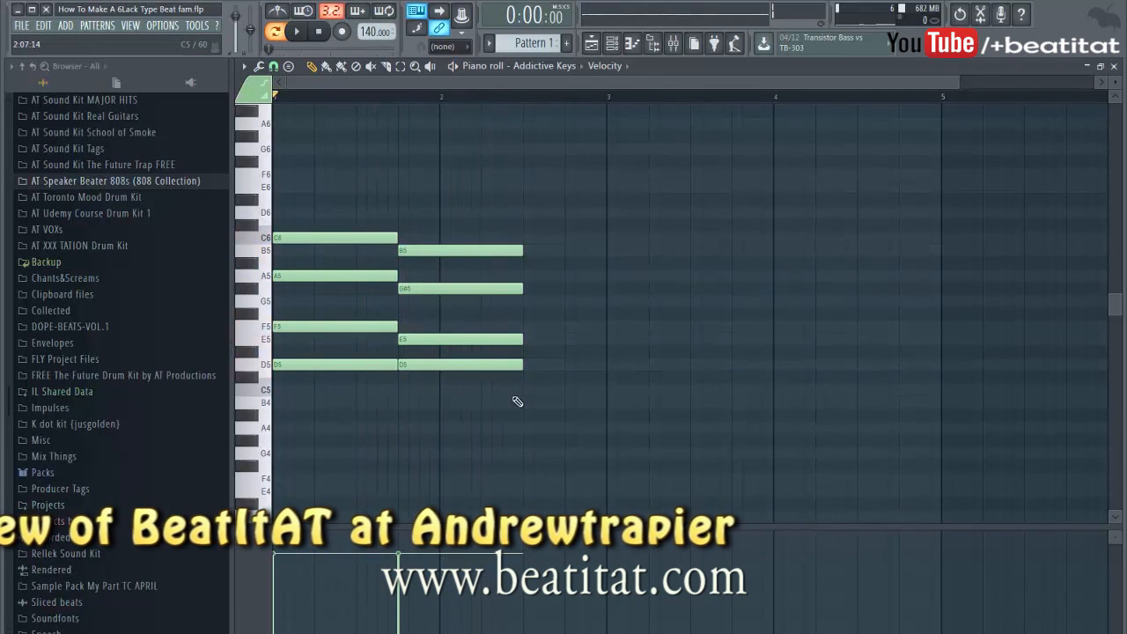
Start a third chord directly after the second with three-beat B4 and D#5 notes, auditioning it during playback
click(526, 403)
mouse_move(526, 403)
mouse_down()
mouse_move(525, 392)
mouse_move(522, 408)
mouse_up()
key(space)
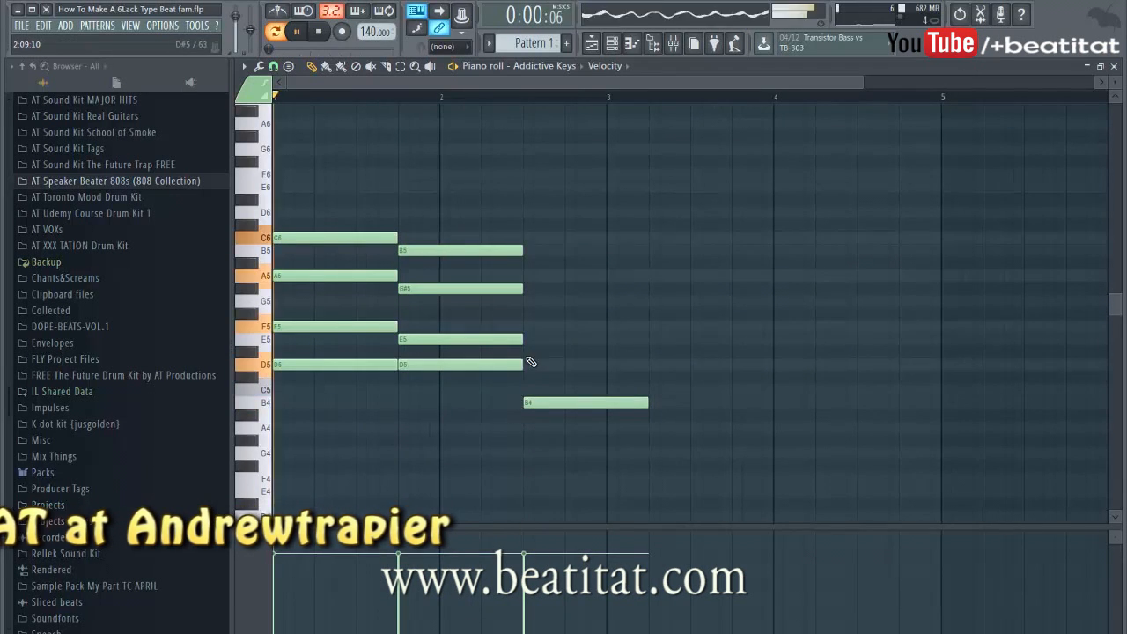
click(534, 364)
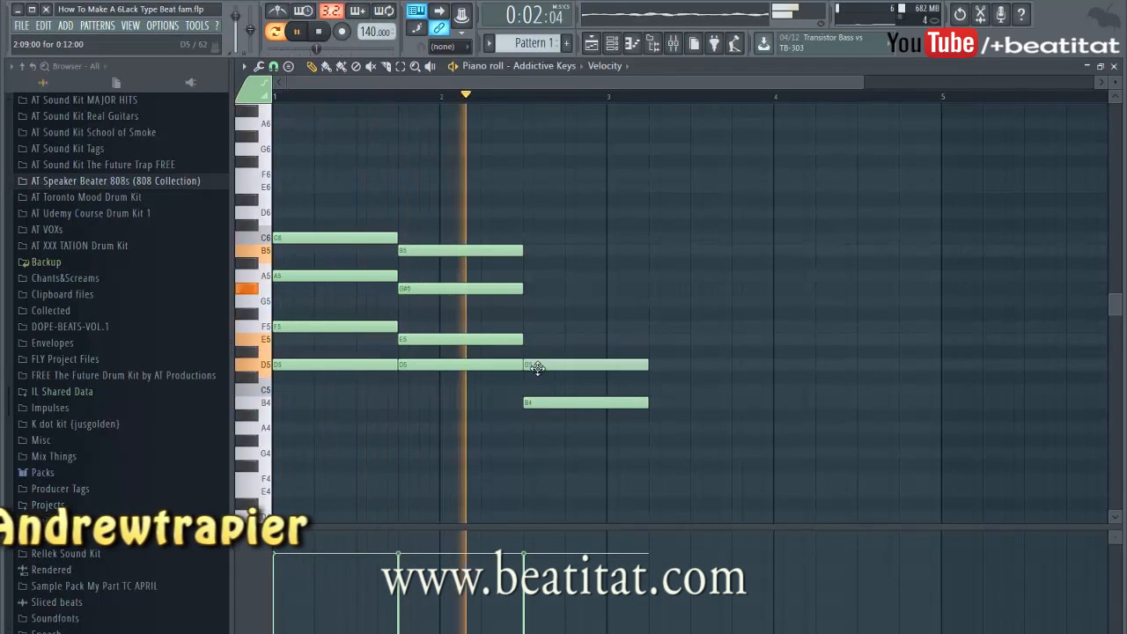
key(space)
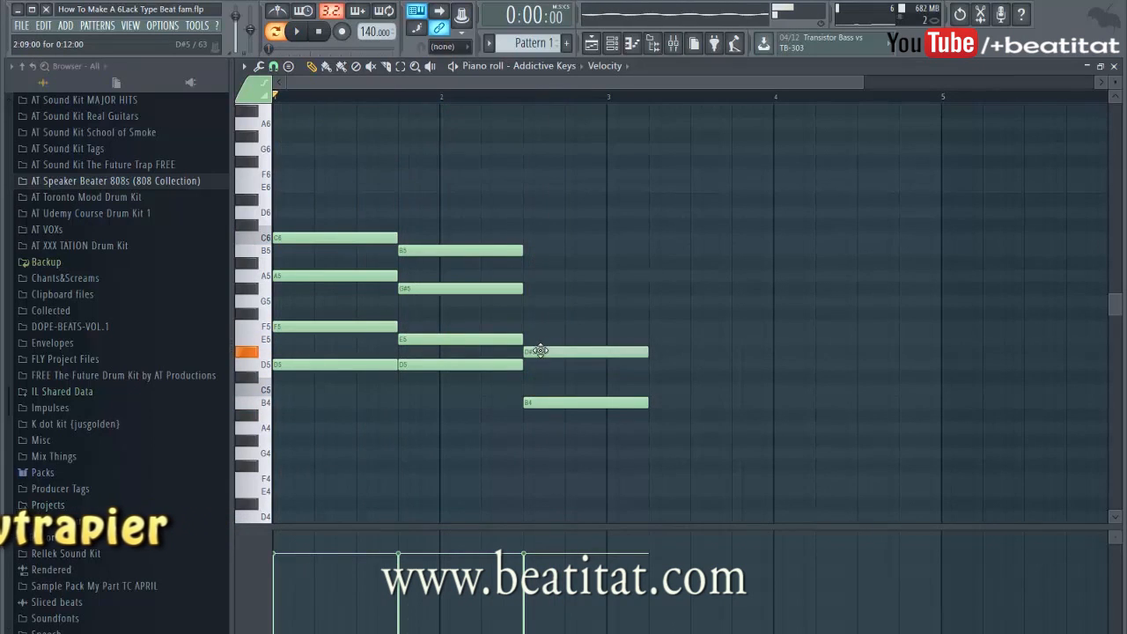
Lower the third chord's D#5 note to D5 and add an F#5 note above it, auditioning the result
key(space)
mouse_move(530, 327)
mouse_down()
mouse_move(524, 310)
mouse_move(550, 331)
mouse_up()
key(space)
key(space)
click(476, 105)
scroll(539, 207, down, 4)
key(space)
drag(546, 218, 542, 205)
Erase all notes of the second and third chords, keeping only the first chord
right_click(495, 148)
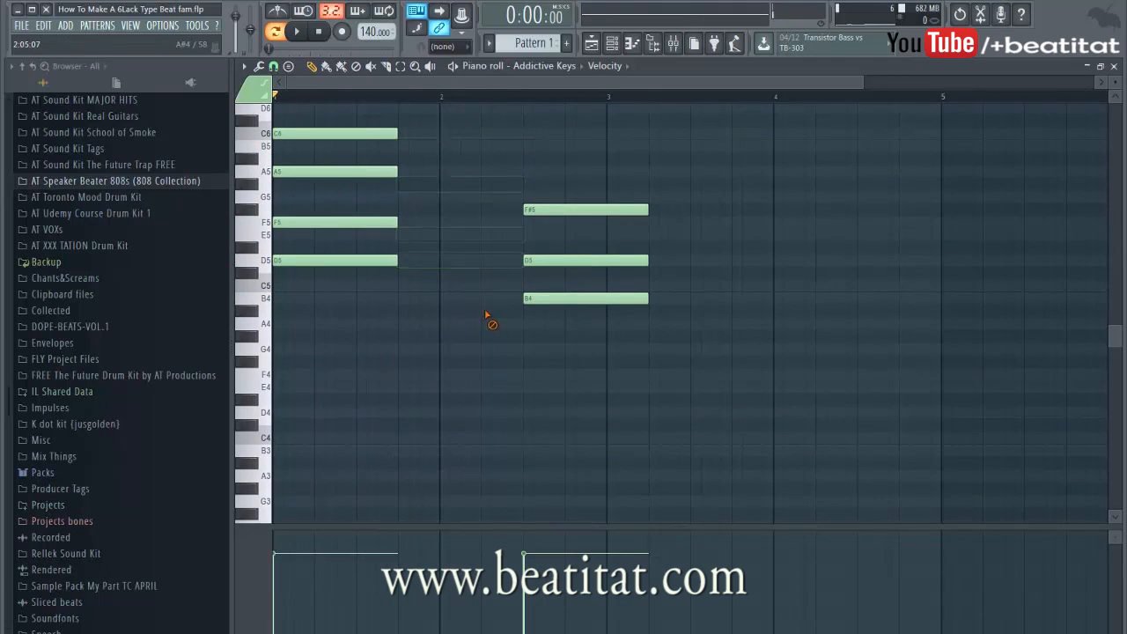
right_click(642, 210)
right_click(616, 260)
right_click(585, 298)
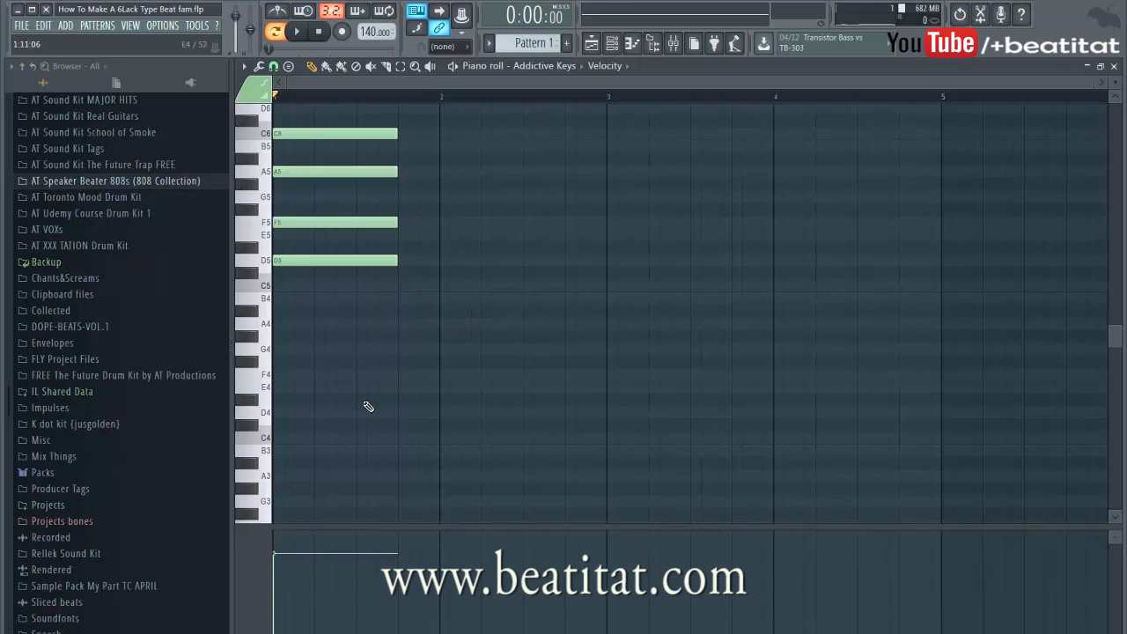
Hide the browser and start a second chord directly after the first with three-beat G4 and B4 notes, auditioning it
scroll(432, 269, up, 2)
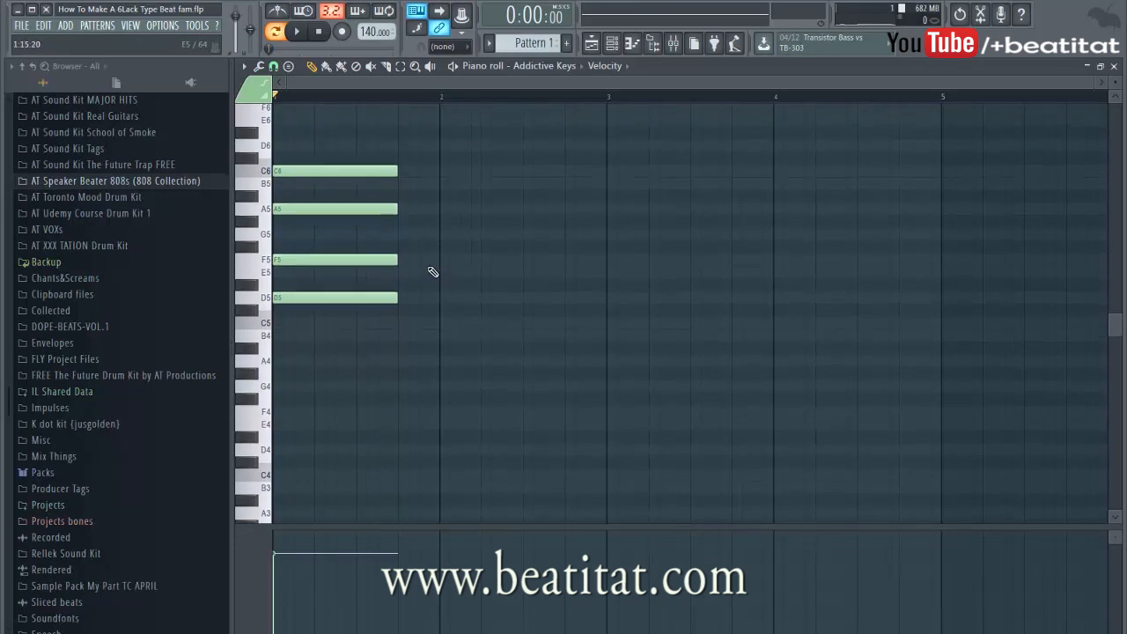
click(653, 46)
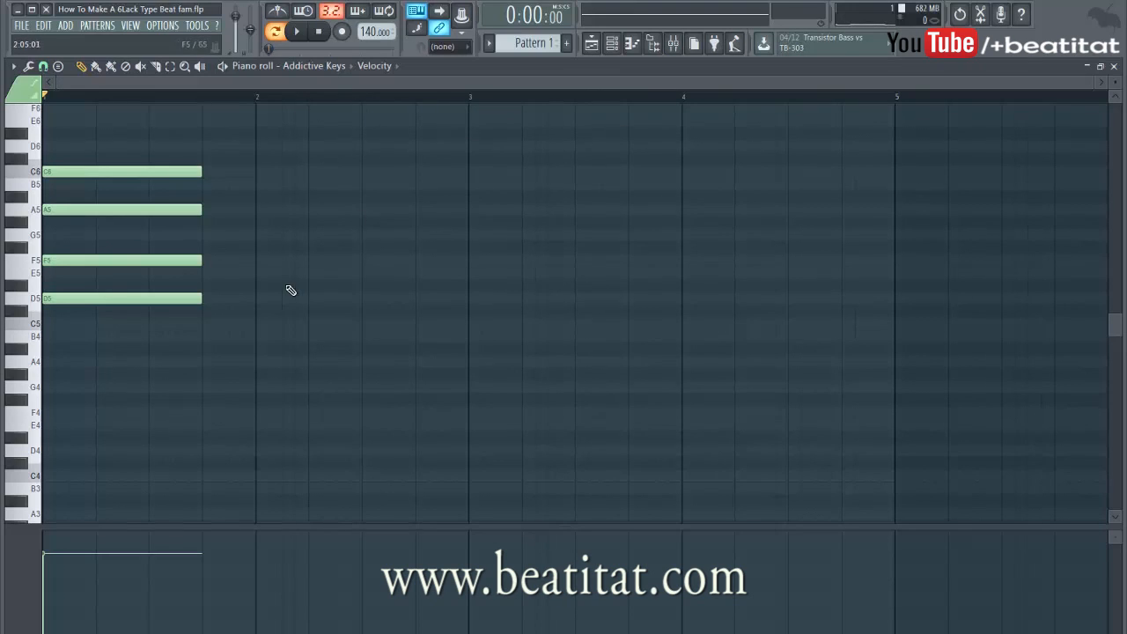
scroll(296, 284, up, 3)
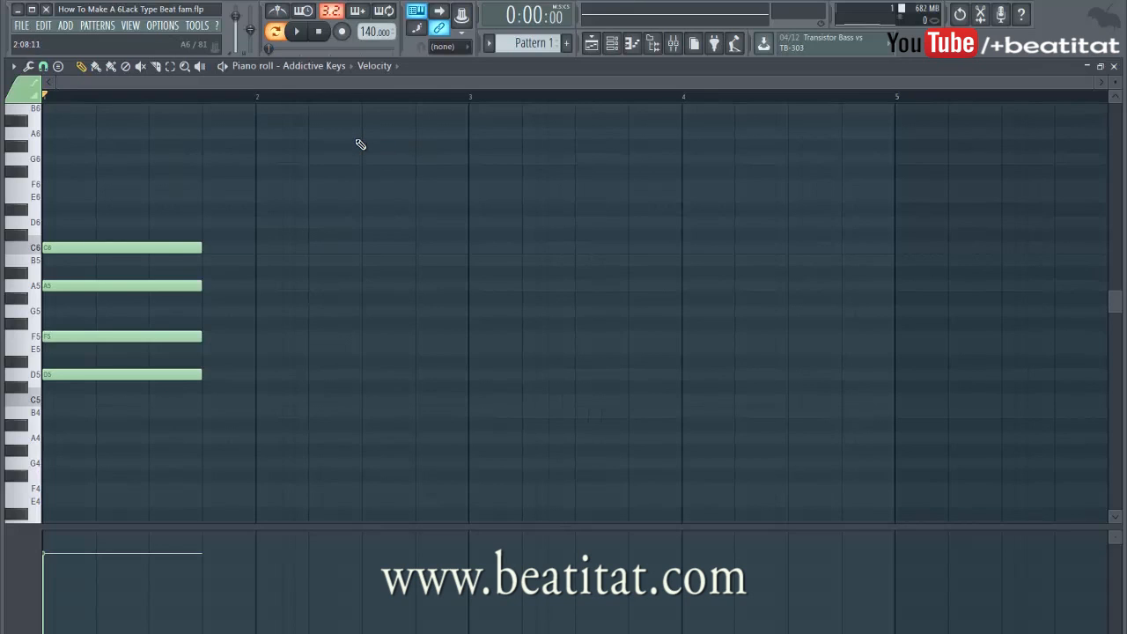
click(208, 450)
drag(227, 452, 232, 462)
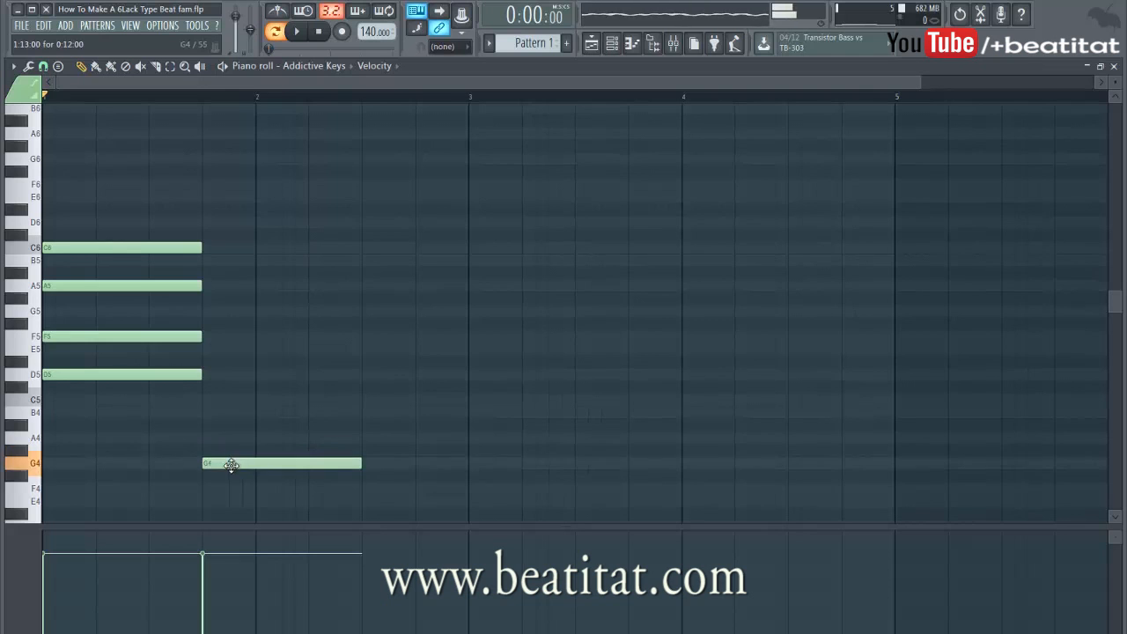
click(203, 412)
key(space)
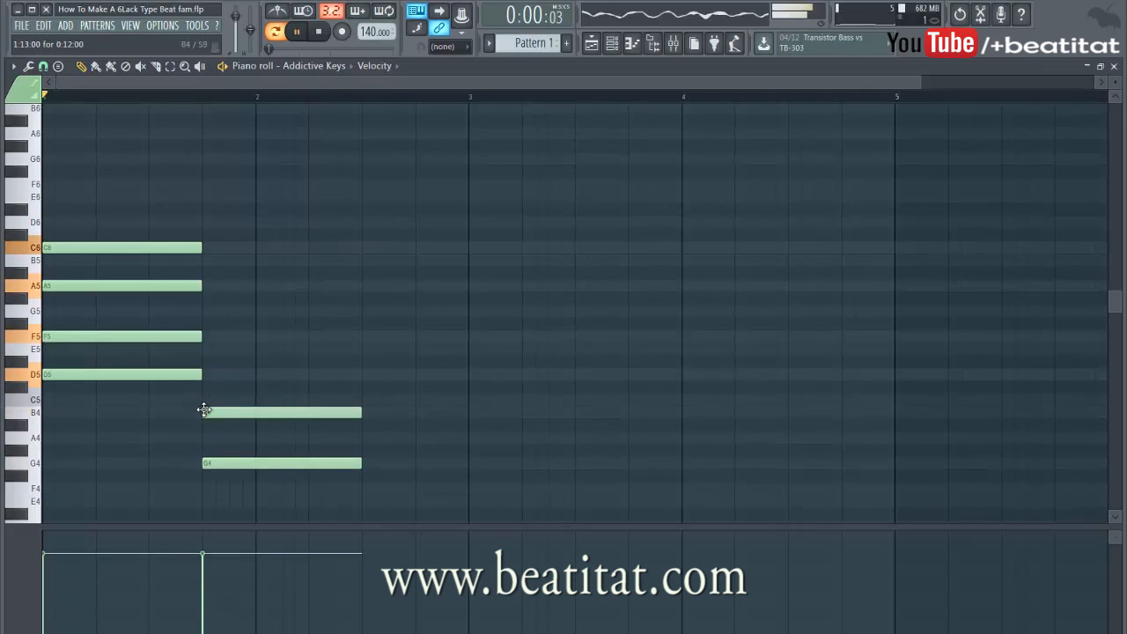
Add a D5 note to the second chord and lower its B4 note to A#4, auditioning the chord during playback
click(218, 363)
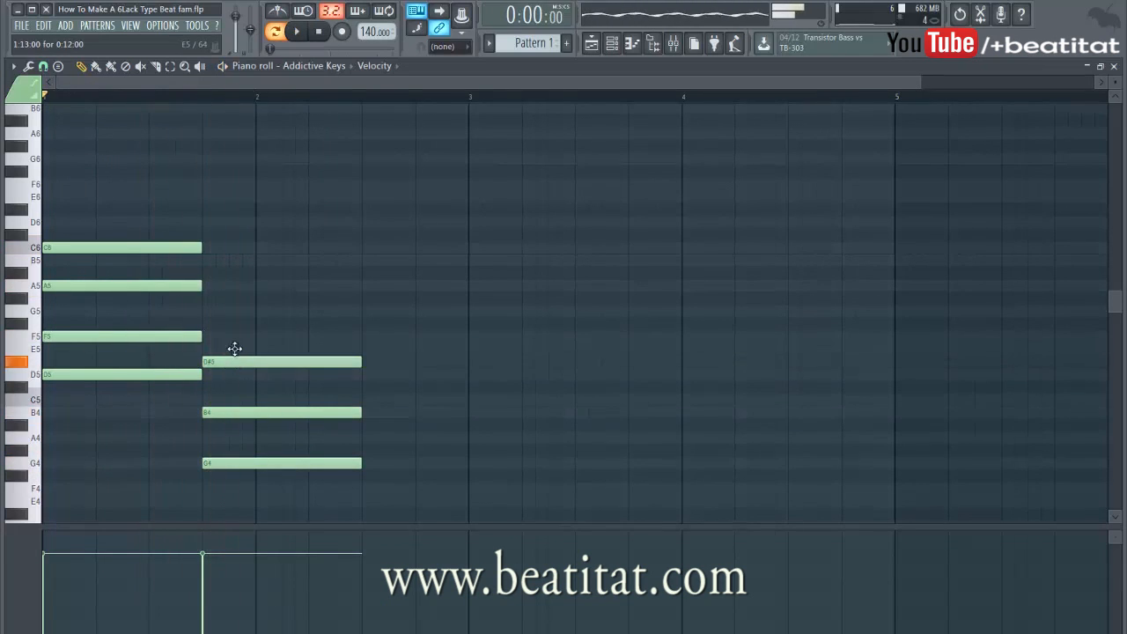
drag(230, 362, 231, 348)
mouse_move(225, 415)
mouse_down()
mouse_move(221, 427)
mouse_move(224, 407)
mouse_up()
key(space)
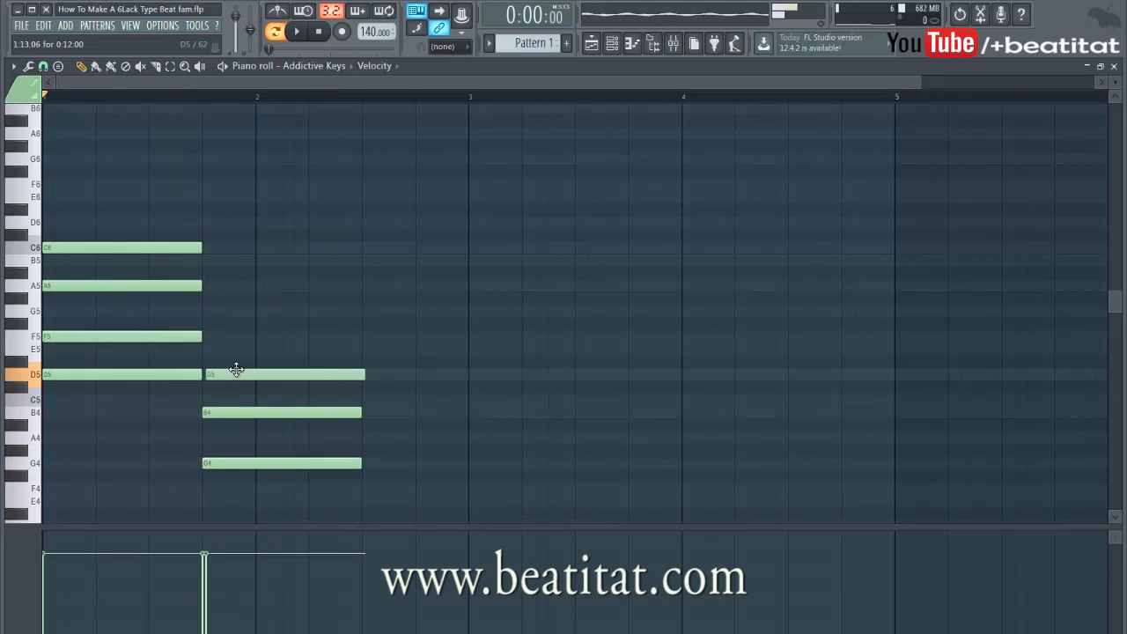
drag(231, 374, 231, 361)
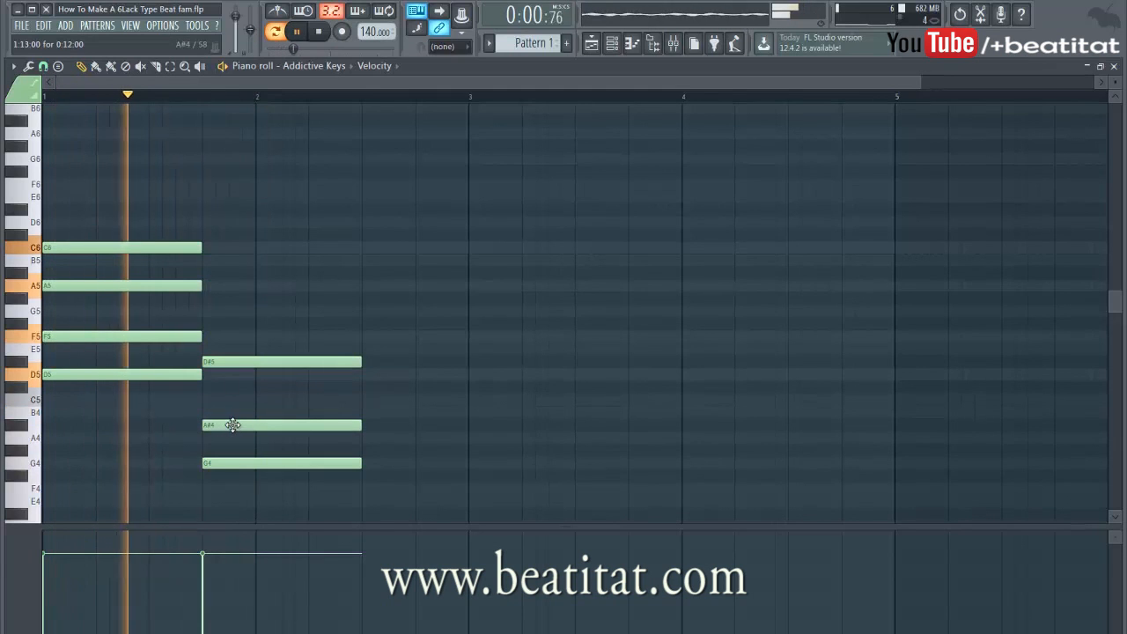
key(space)
drag(239, 362, 238, 379)
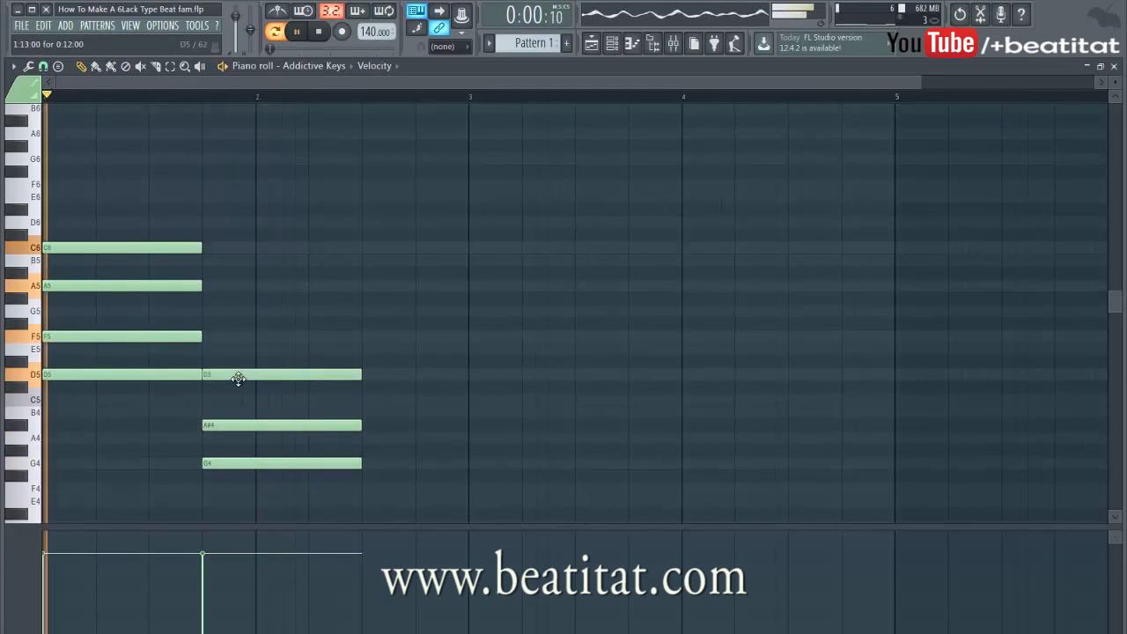
Add an F5 note on top of the second chord and play the pattern to check it
click(215, 324)
key(space)
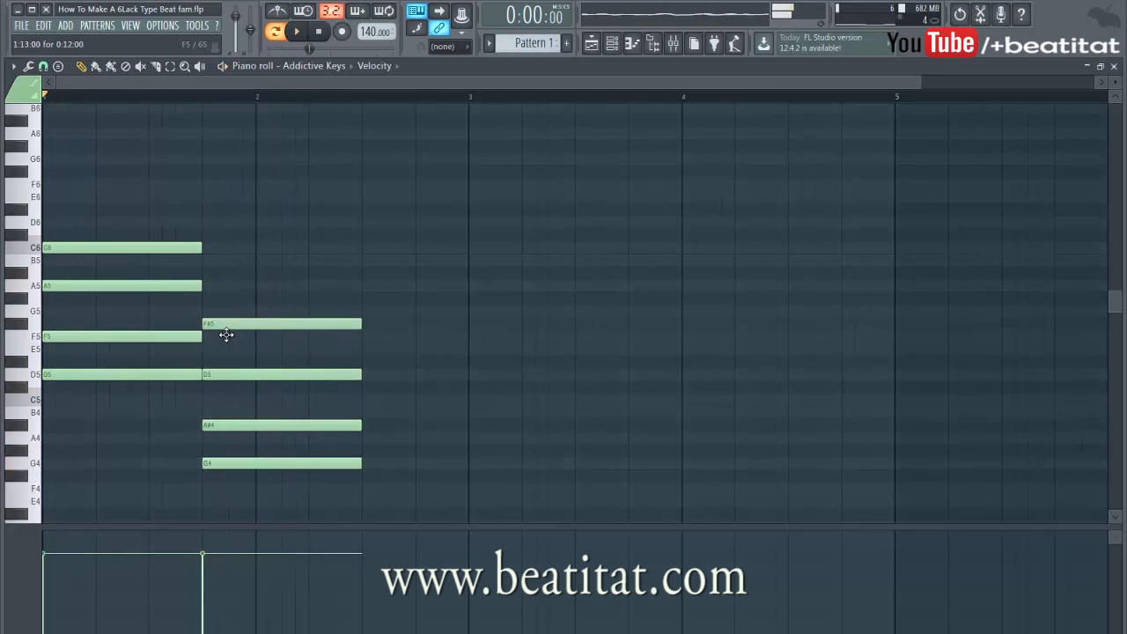
key(space)
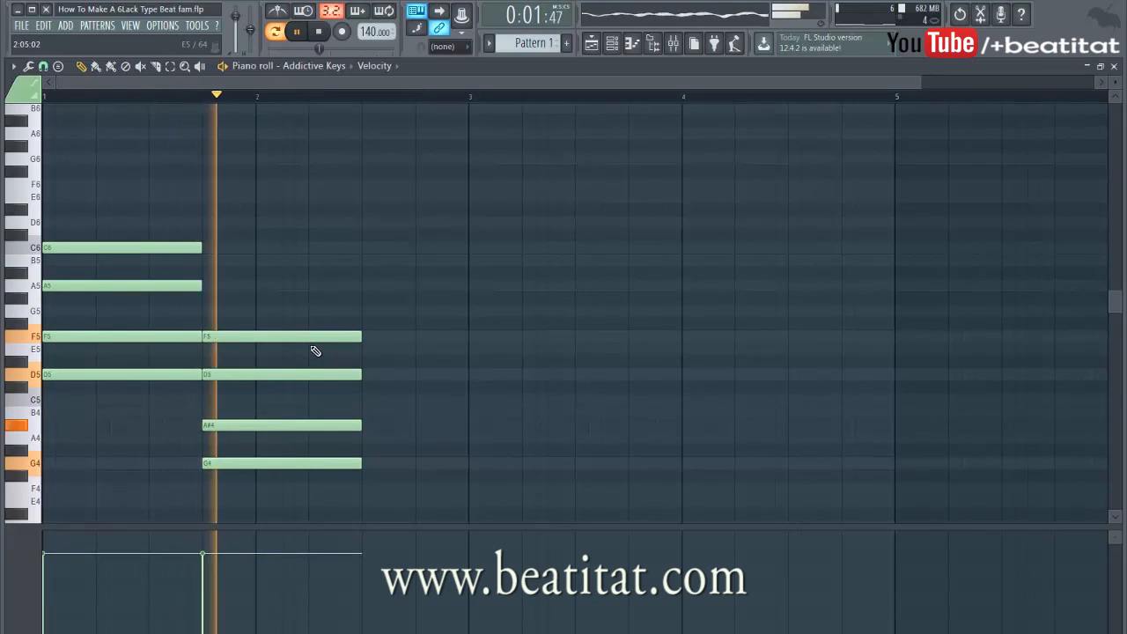
key(space)
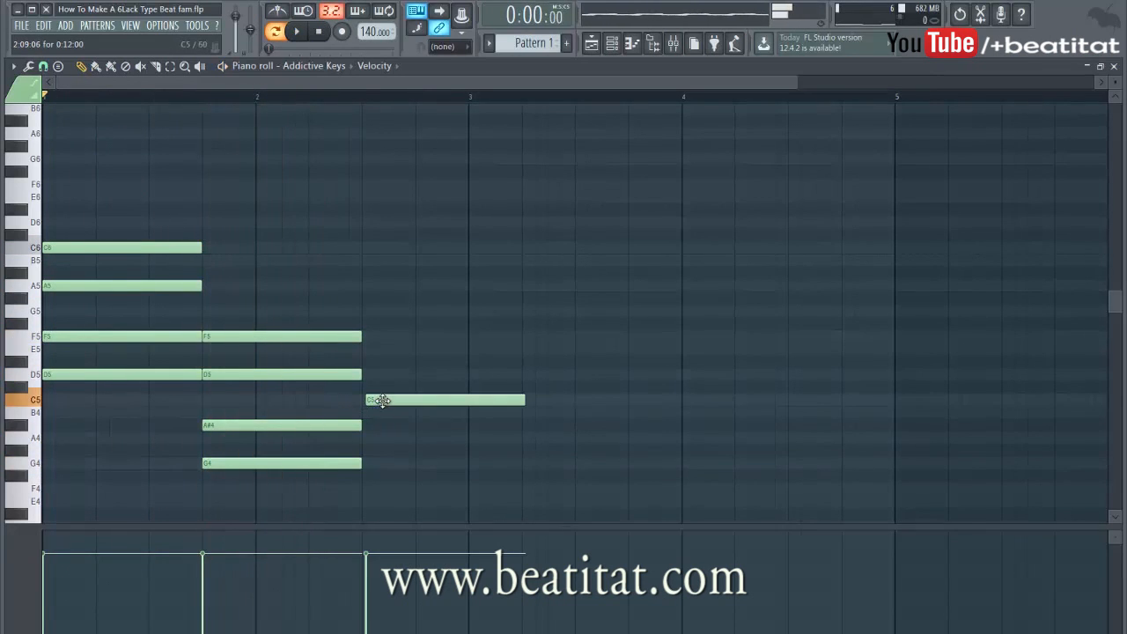
Build a third chord of F4, A4, C5 and E5 directly after the second, with its notes lengthened to four beats
drag(389, 451, 390, 436)
drag(375, 478, 363, 492)
key(space)
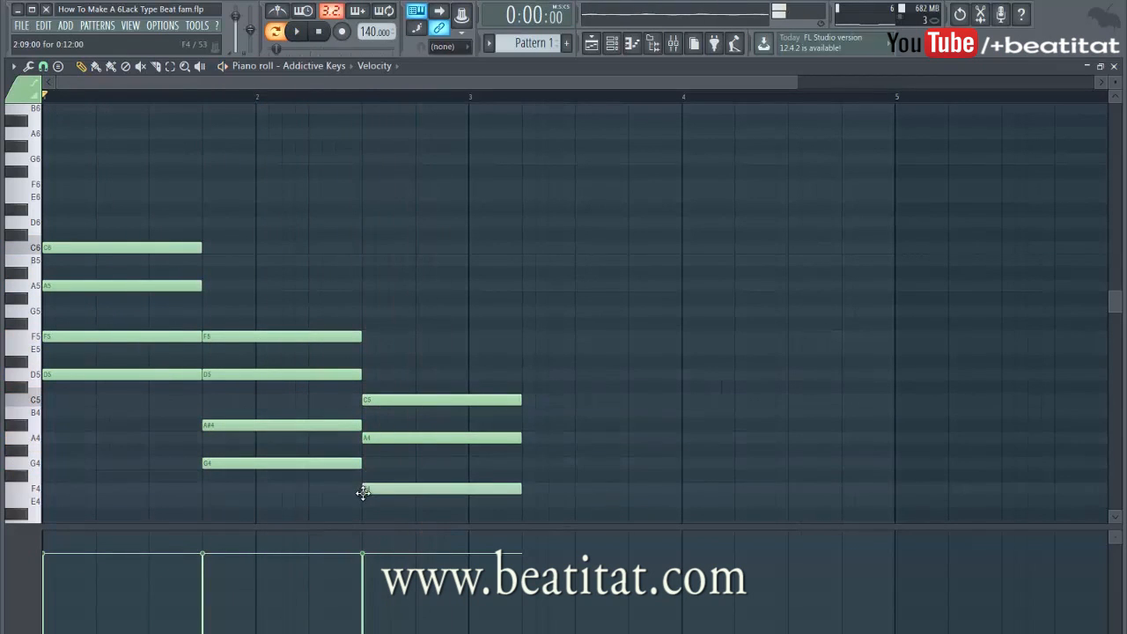
key(space)
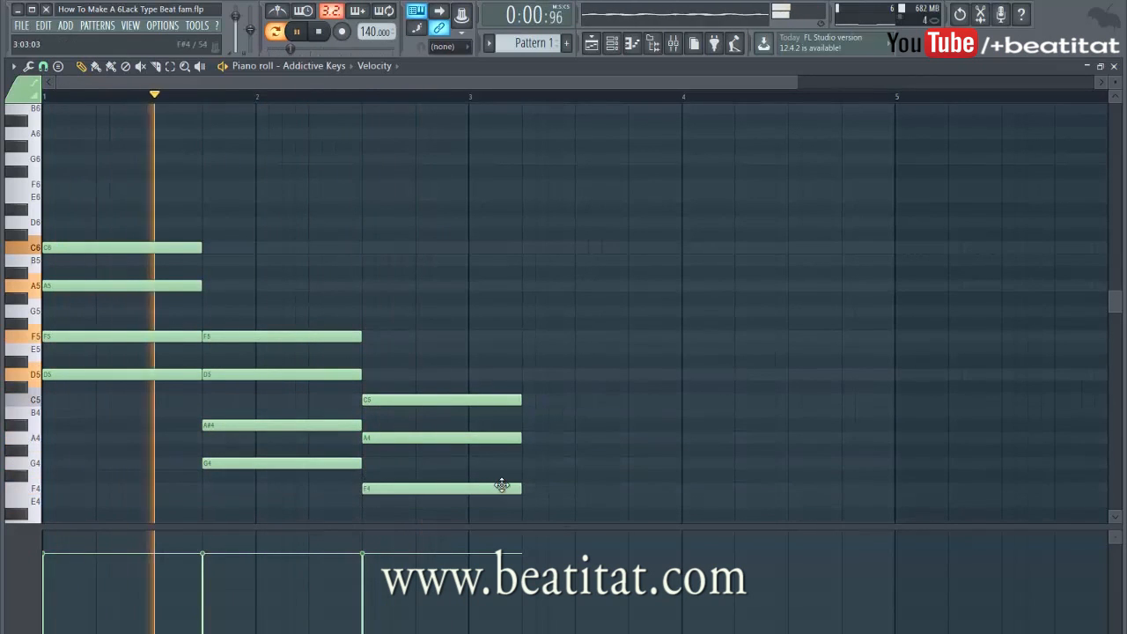
drag(518, 488, 467, 502)
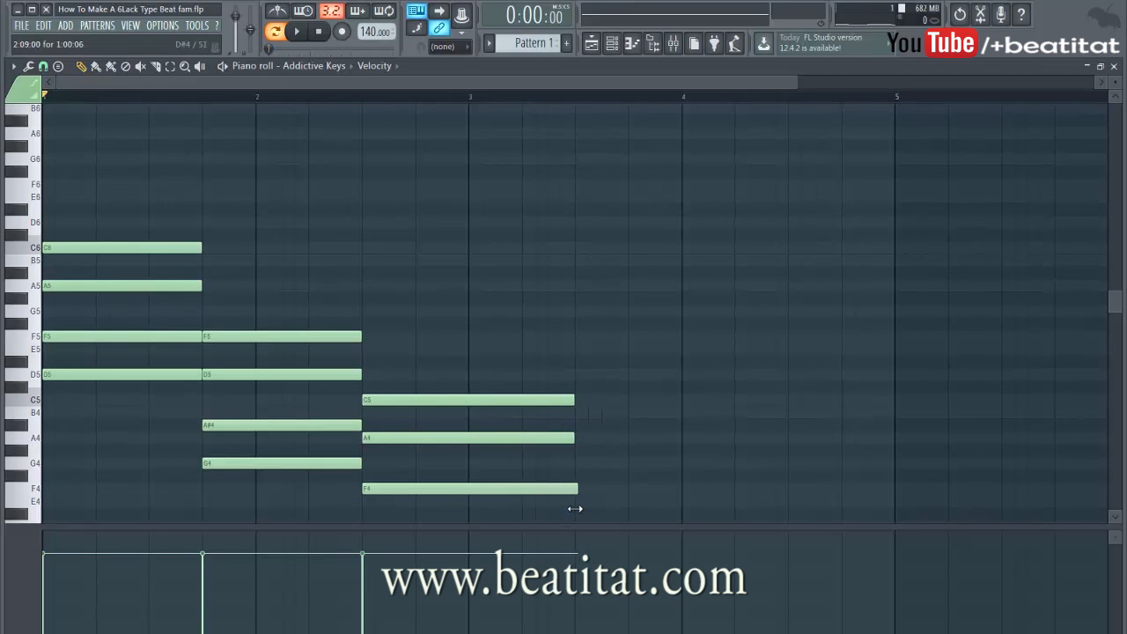
drag(370, 359, 360, 344)
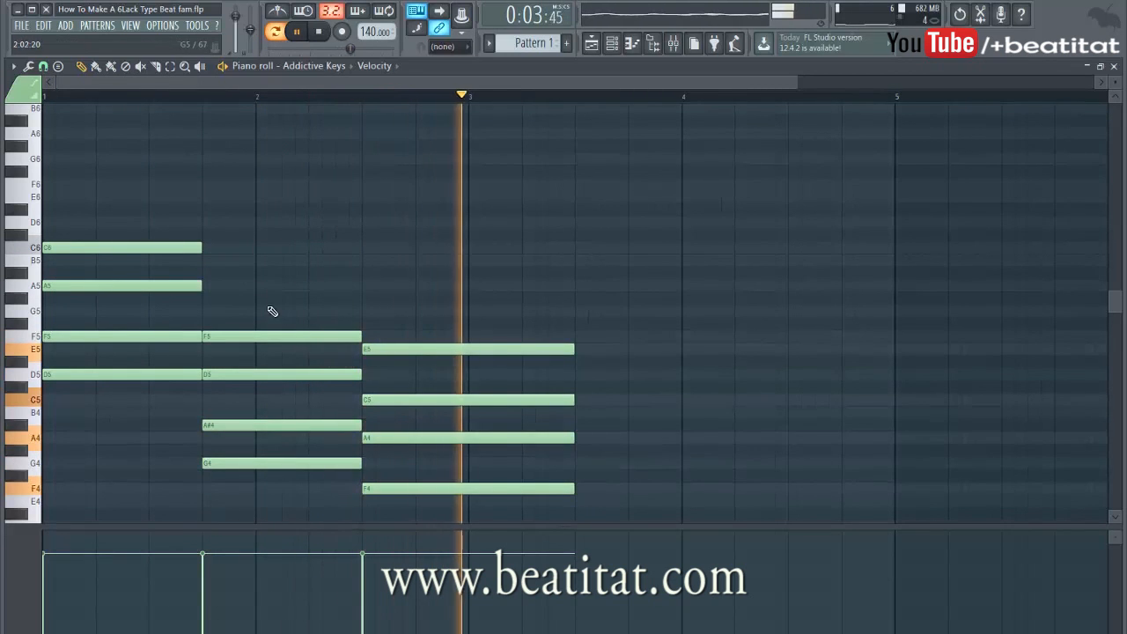
Try a G#5 note on top of the second chord
mouse_move(220, 248)
mouse_down()
mouse_move(330, 277)
mouse_move(347, 299)
mouse_move(330, 296)
mouse_up()
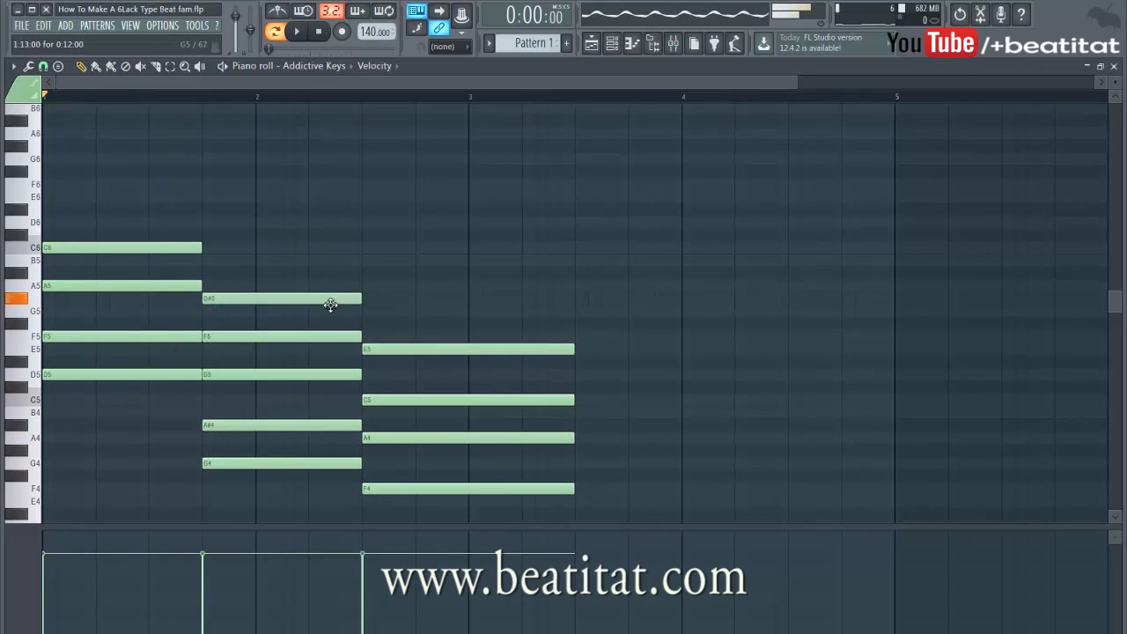
Add a fourth chord of three-beat D4, G4 and A#4 notes directly after the third, auditioning it during playback
ctrl+scroll(528, 395, down, 2)
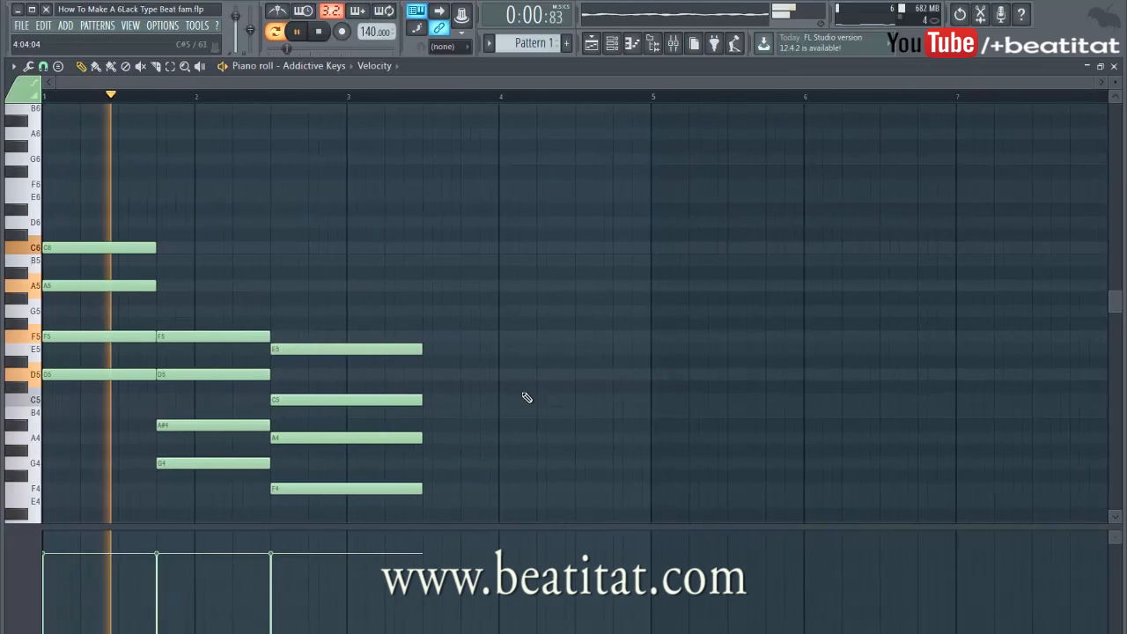
scroll(520, 384, down, 5)
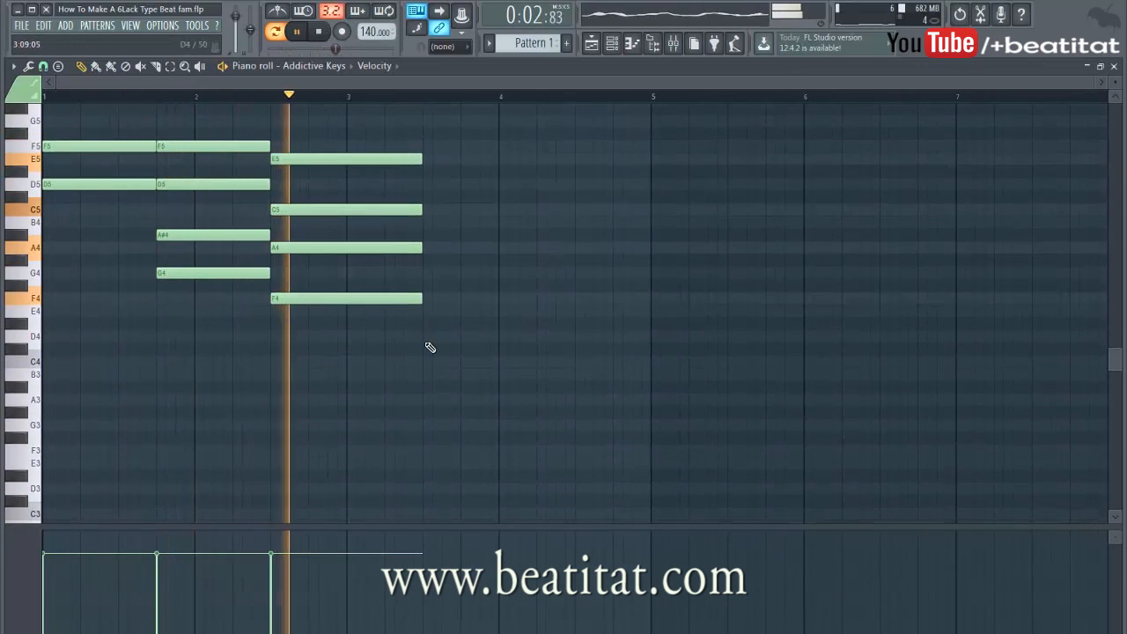
click(422, 336)
key(space)
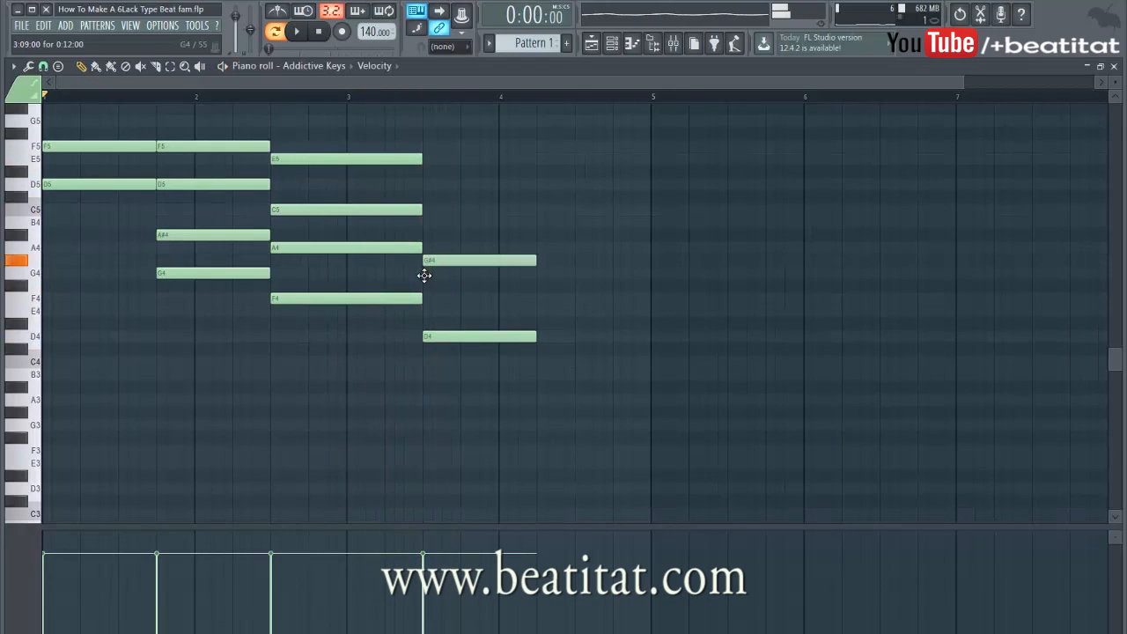
click(428, 234)
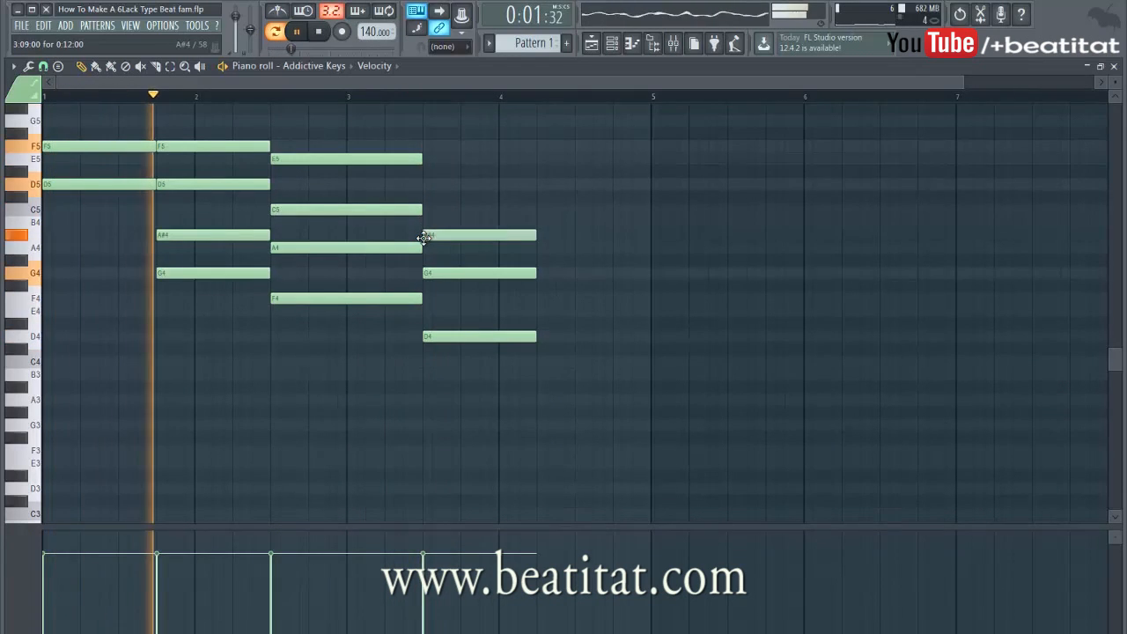
scroll(446, 264, up, 2)
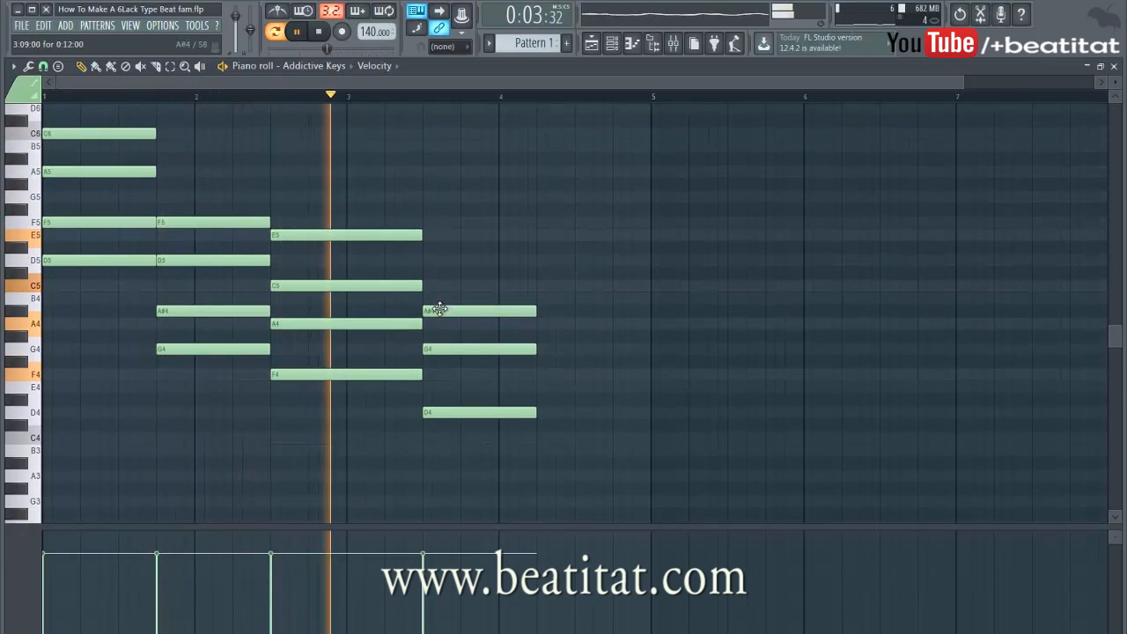
mouse_move(439, 309)
mouse_down()
mouse_move(439, 297)
mouse_move(441, 308)
mouse_up()
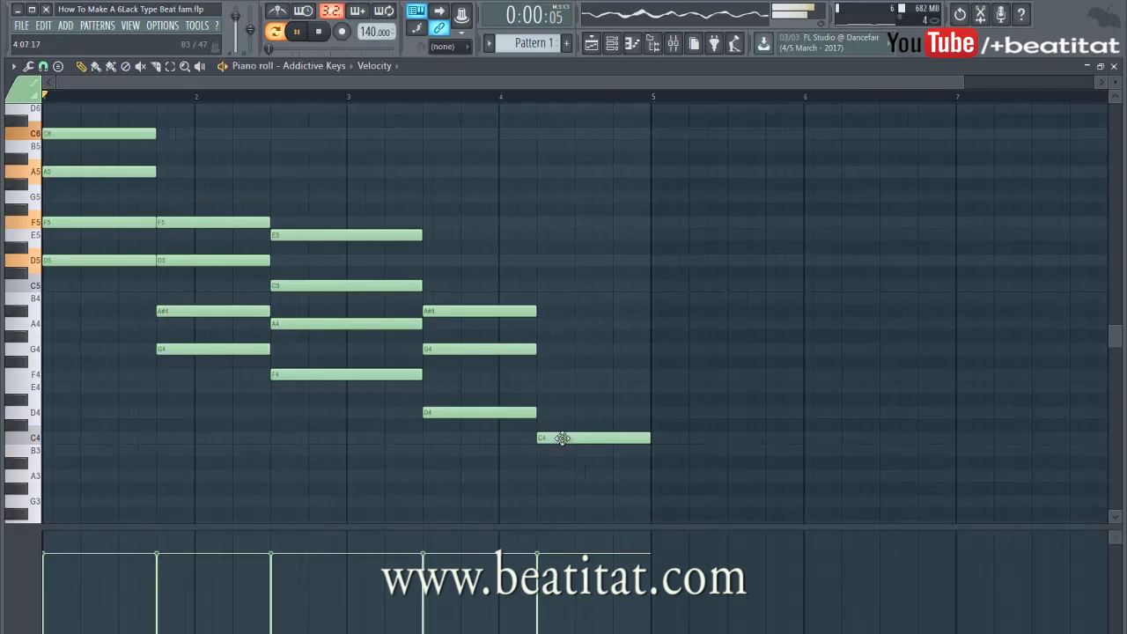
Build a fifth chord of three-beat D#4, G4 and A#4 notes ending at bar 5, and play the pattern
click(550, 363)
drag(574, 362, 563, 398)
click(539, 362)
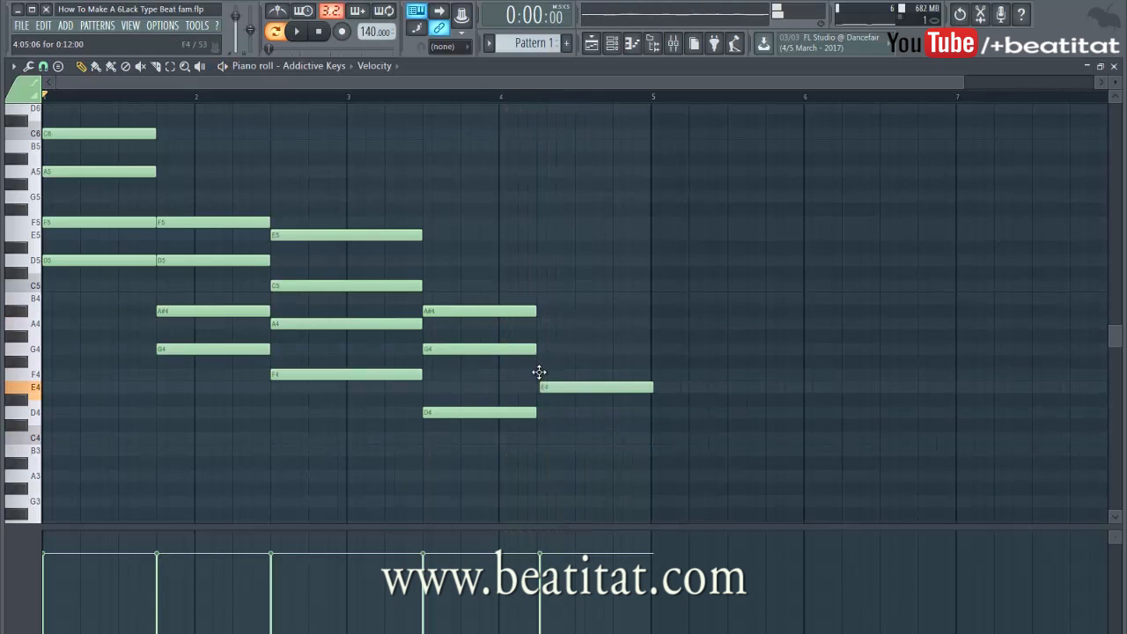
drag(573, 375, 576, 402)
click(549, 347)
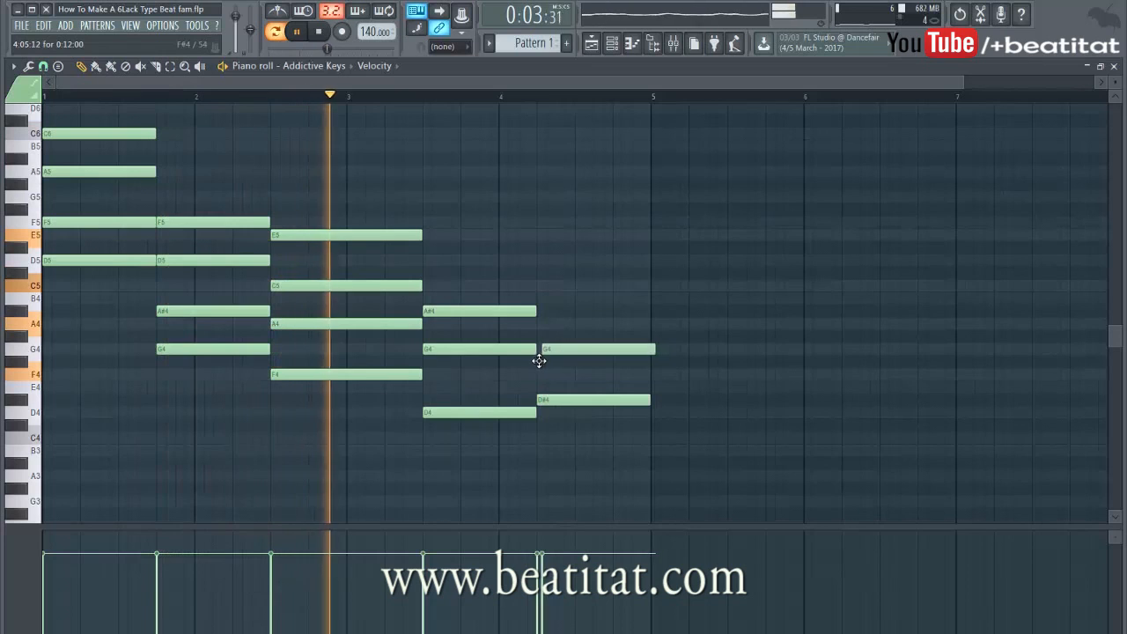
click(539, 313)
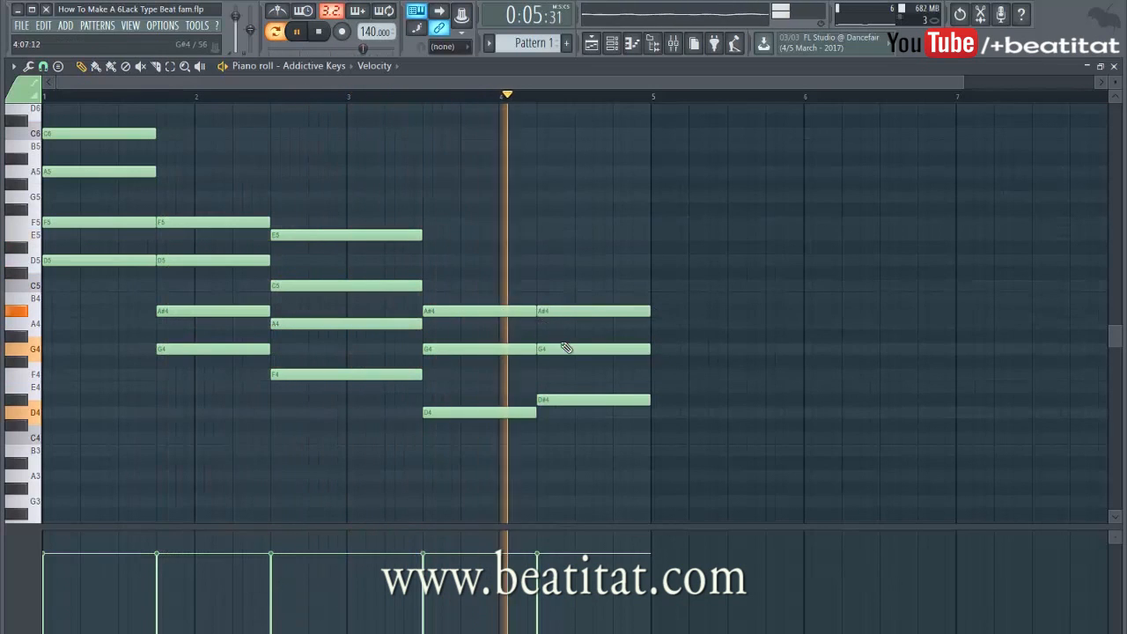
key(space)
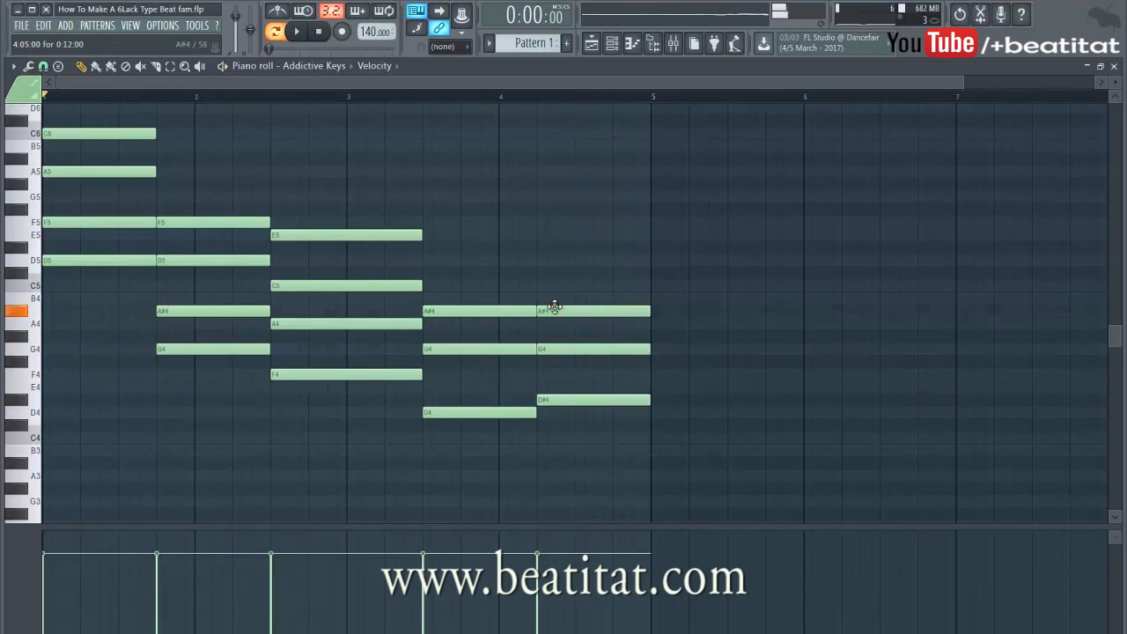
Retune the fifth chord to E4, G4 and C5, auditioning it from late in bar 3
click(558, 336)
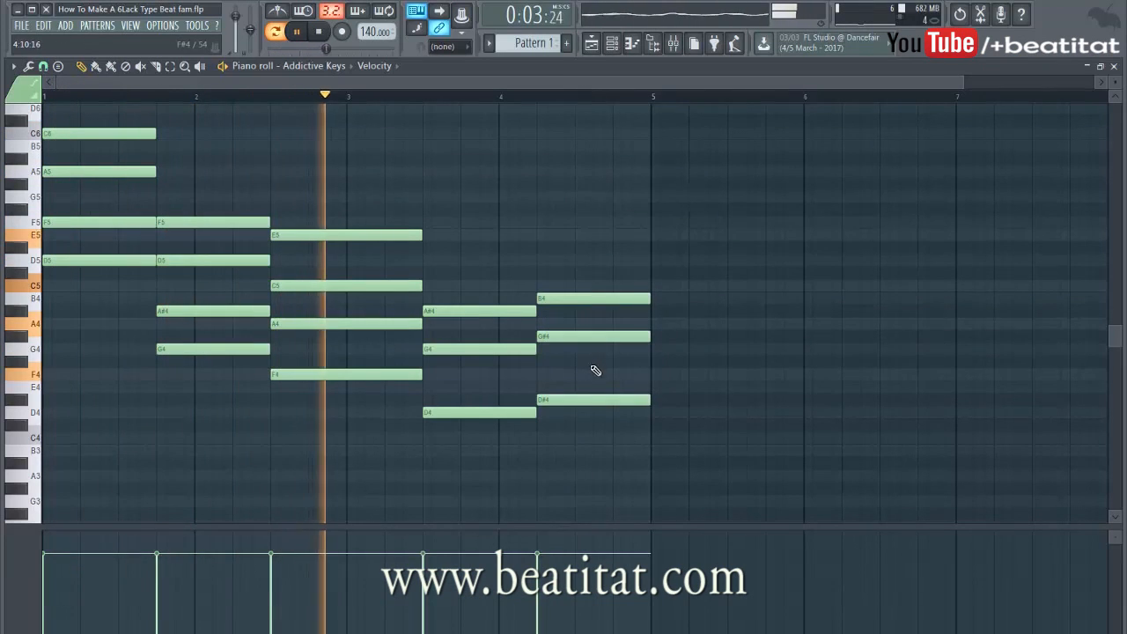
drag(578, 398, 581, 385)
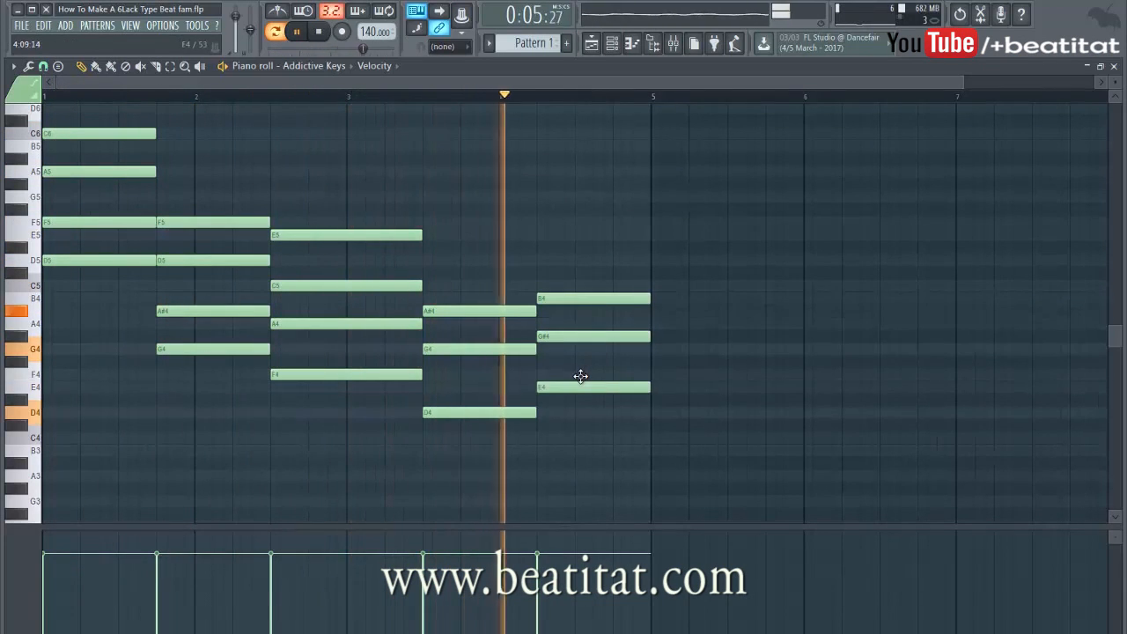
key(space)
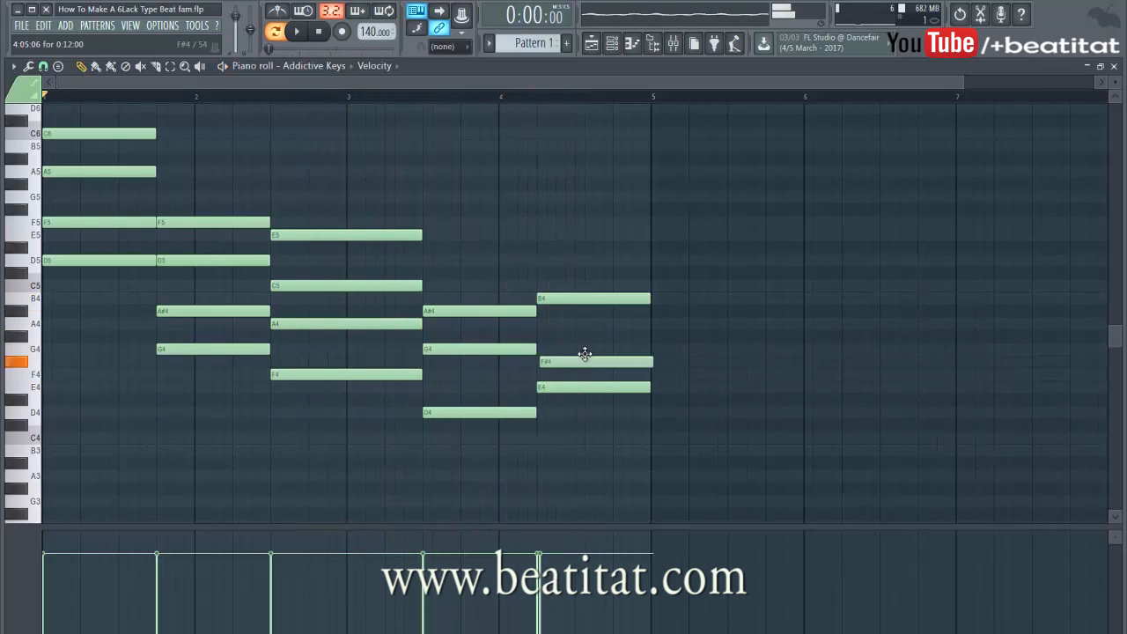
click(464, 95)
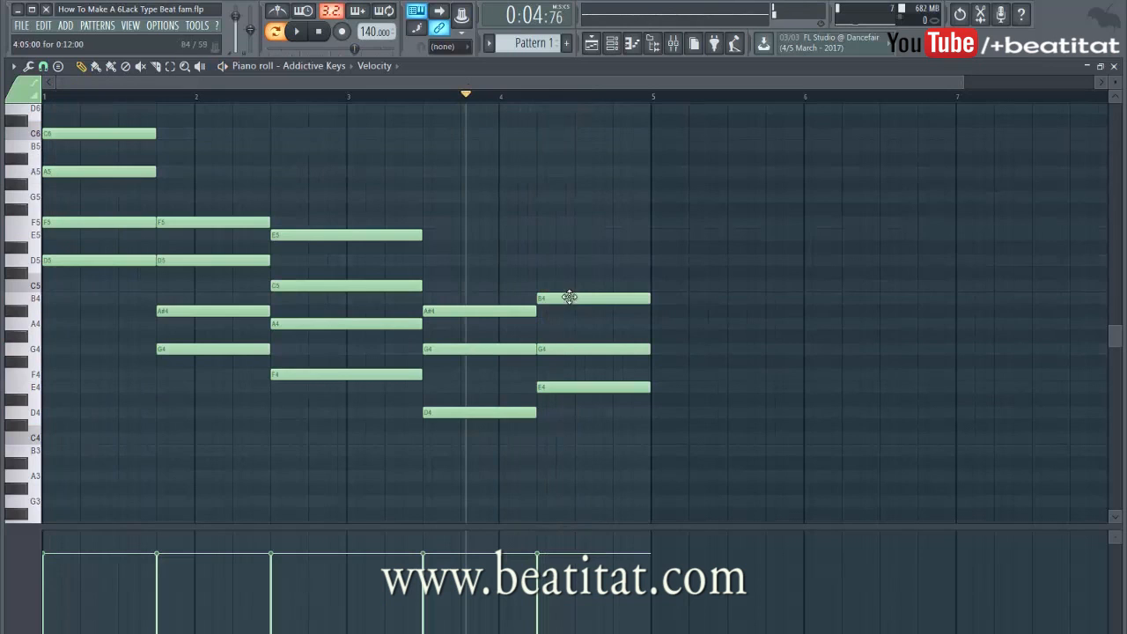
key(space)
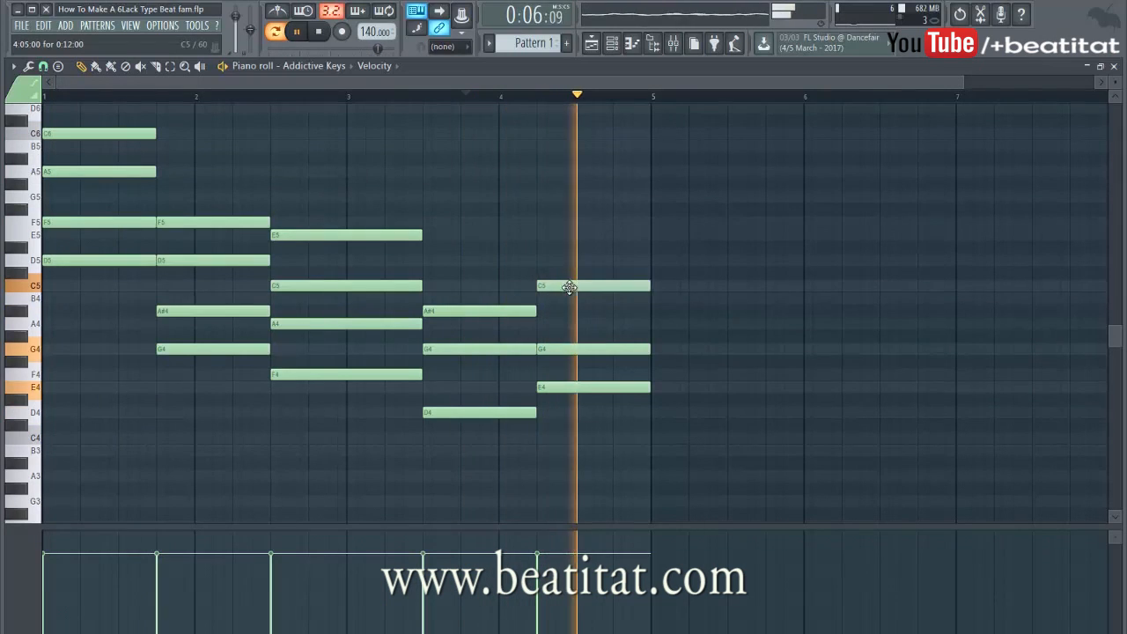
Audition A#4 and B4 as the fifth chord's top note before returning it to C5
drag(572, 280, 570, 318)
key(space)
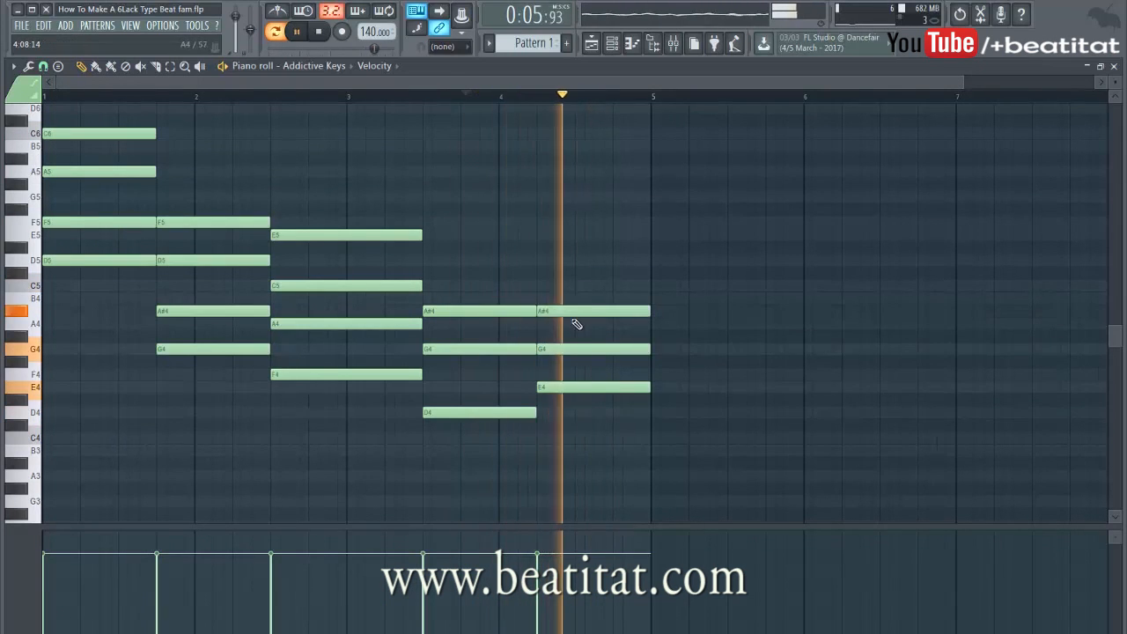
drag(572, 314, 572, 297)
key(space)
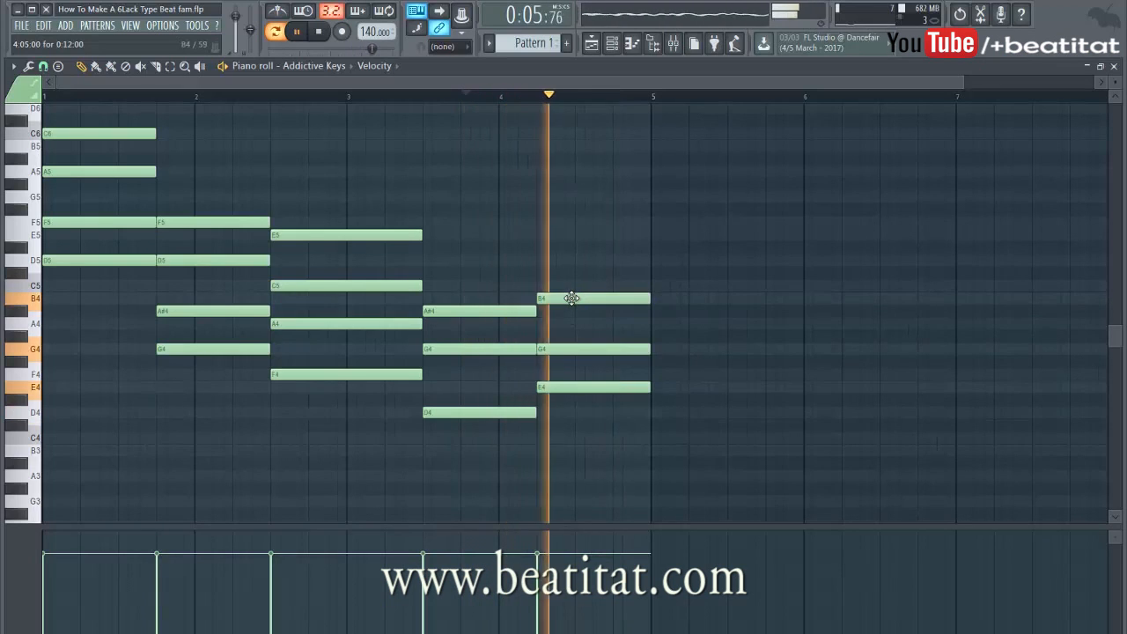
key(space)
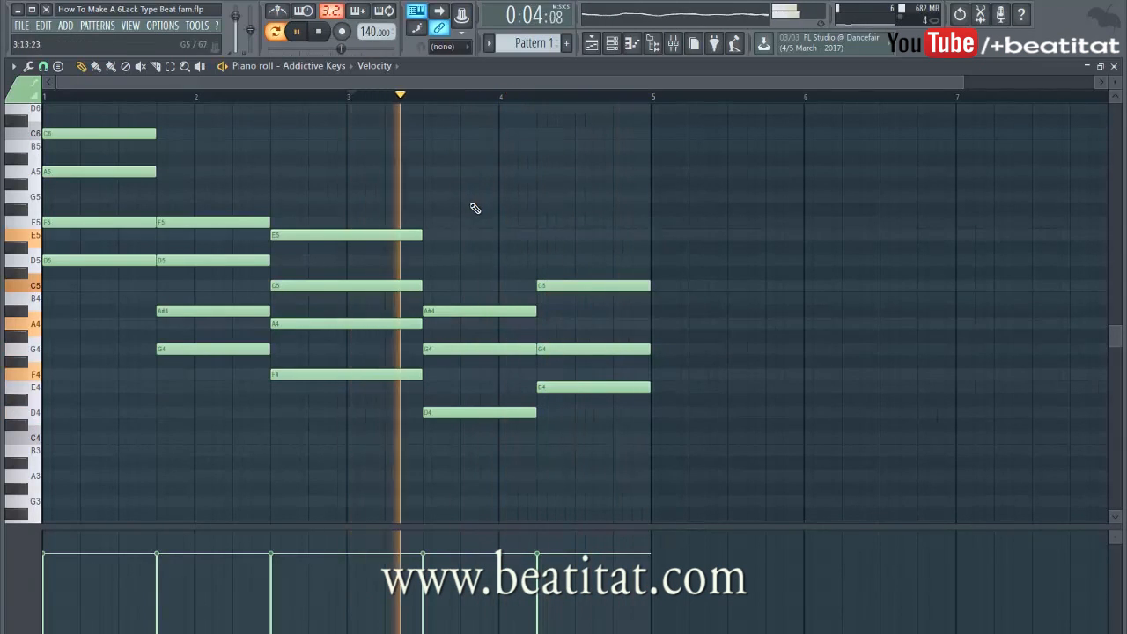
Replace the fifth chord with three-beat C4, G4 and A#4 notes ending at bar 5, auditioning it during playback
right_click(570, 285)
right_click(588, 350)
right_click(599, 387)
click(568, 438)
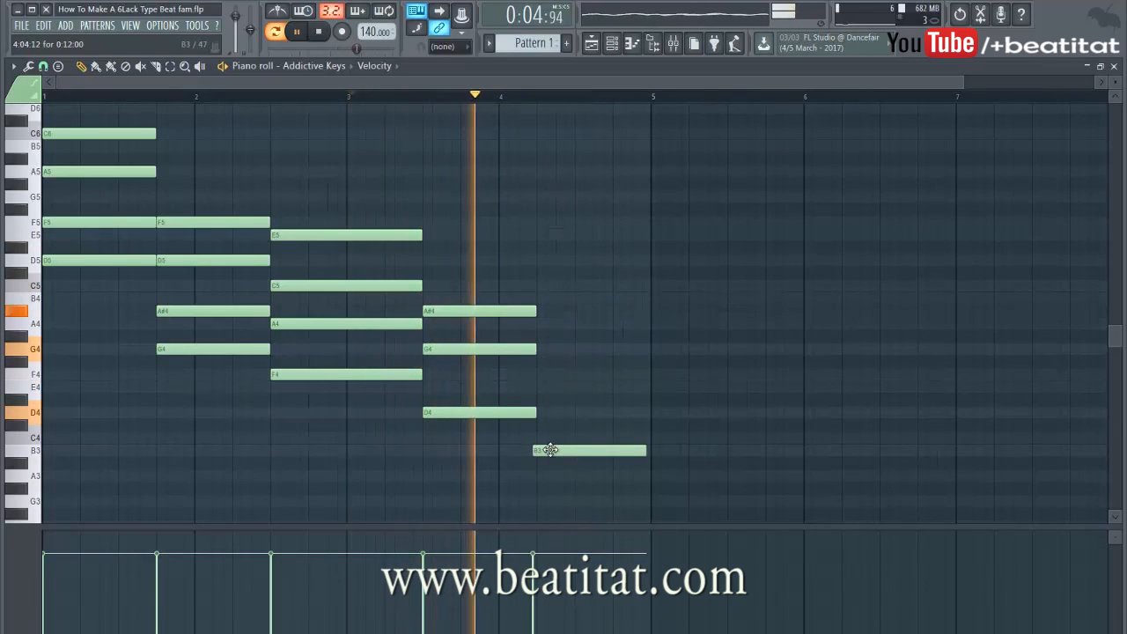
mouse_move(548, 434)
mouse_down()
mouse_move(549, 422)
mouse_move(553, 438)
mouse_up()
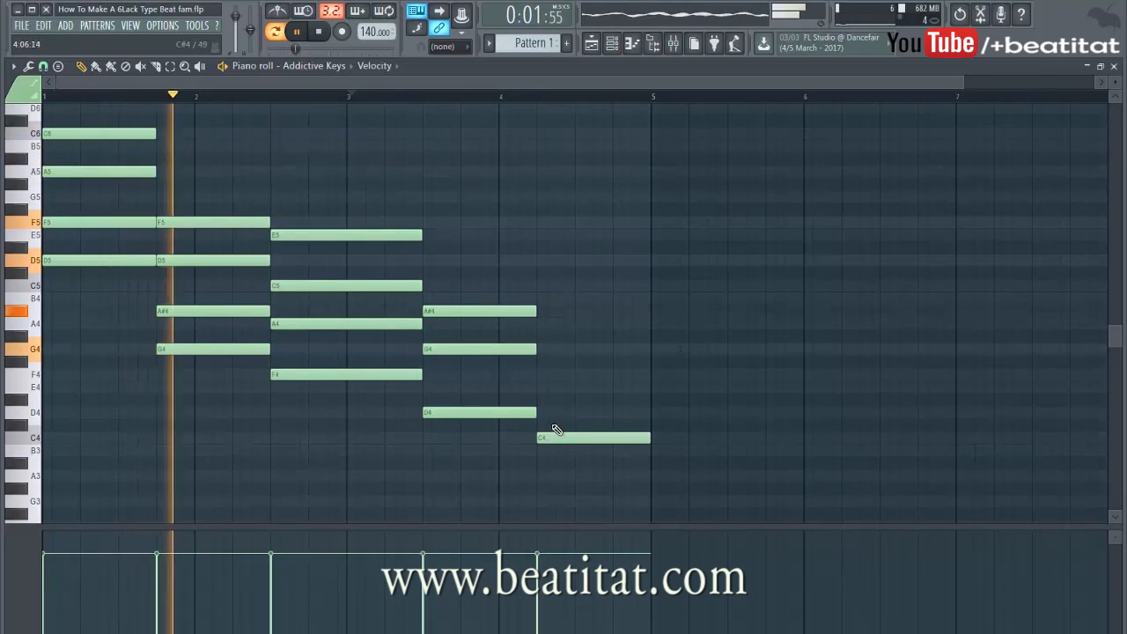
click(543, 358)
mouse_move(543, 358)
mouse_down()
mouse_move(536, 369)
mouse_move(548, 348)
mouse_up()
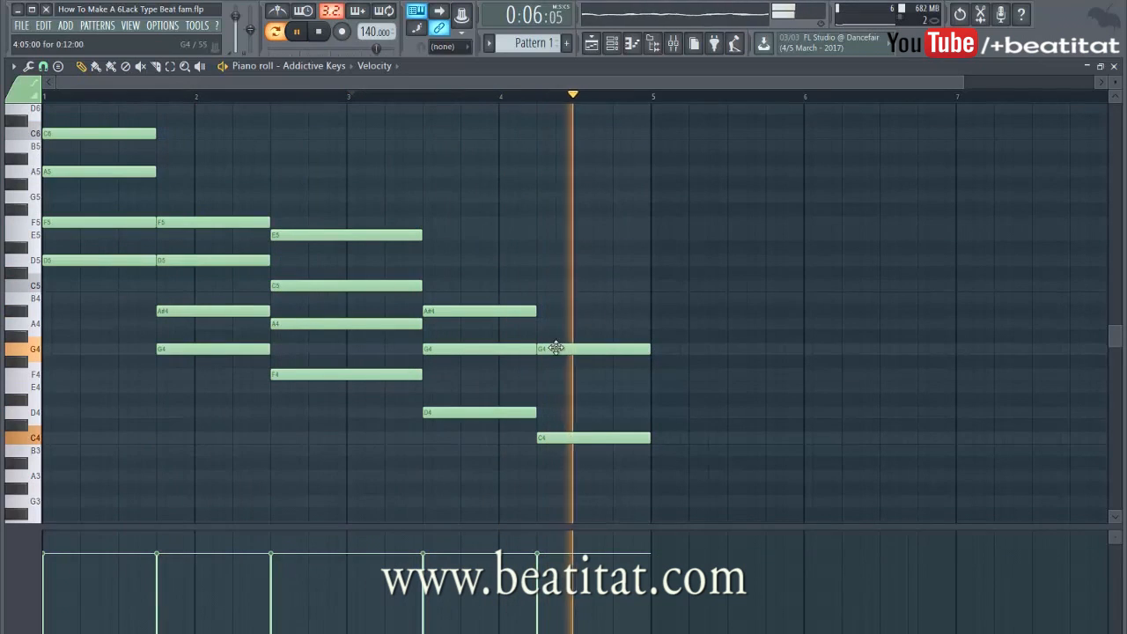
key(space)
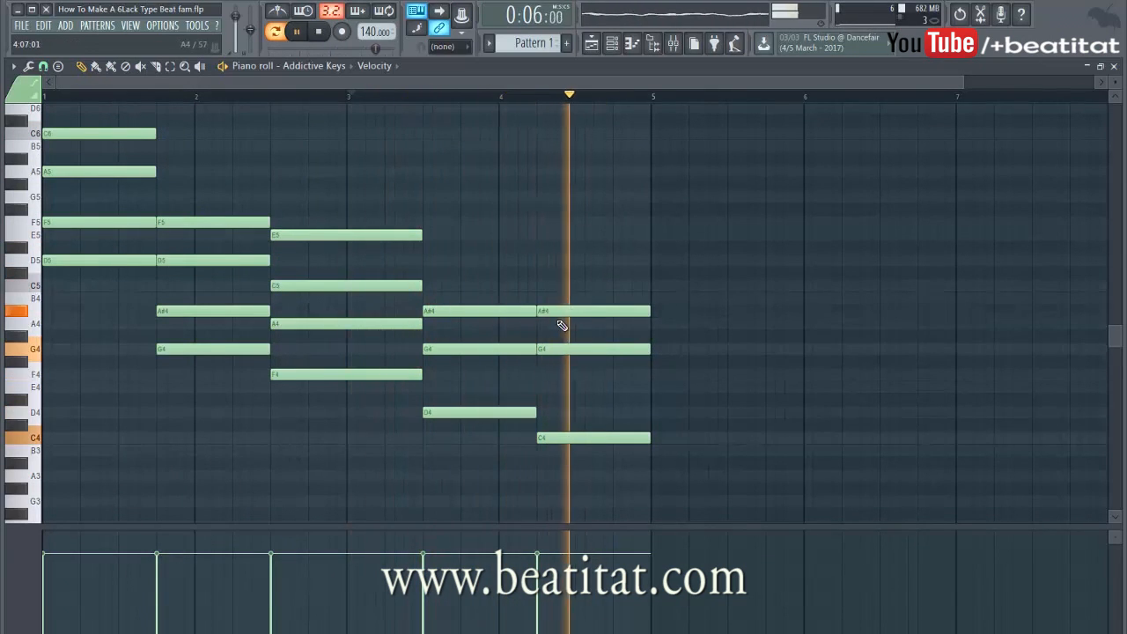
key(space)
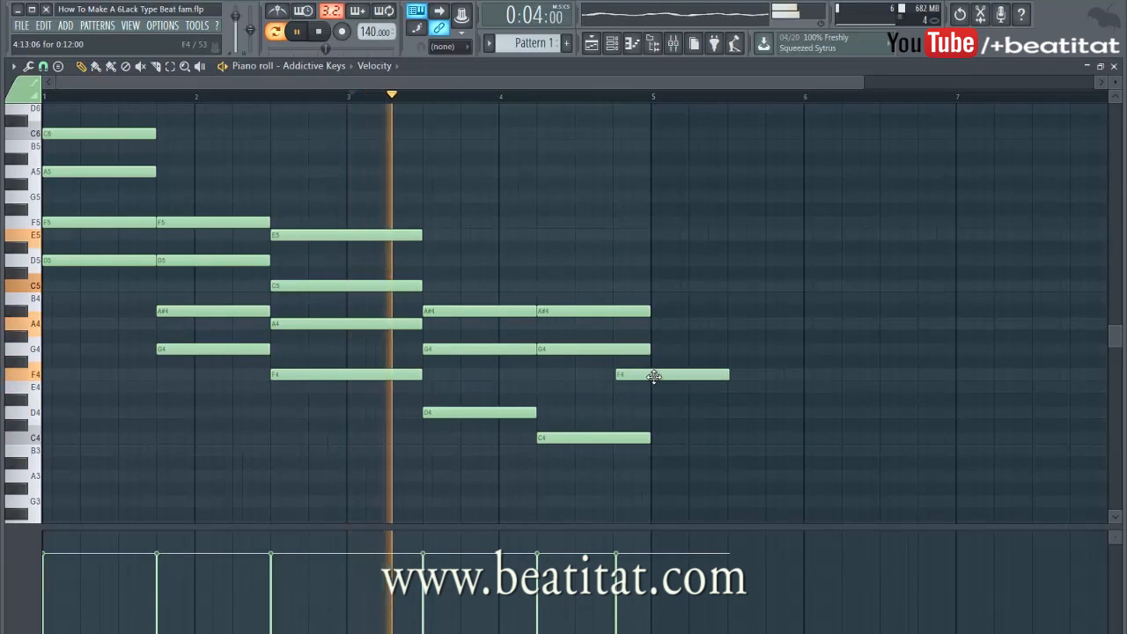
Shorten the added F4 note under the fifth chord to one beat ending at bar 5, and play the pattern from the start
drag(730, 375, 653, 385)
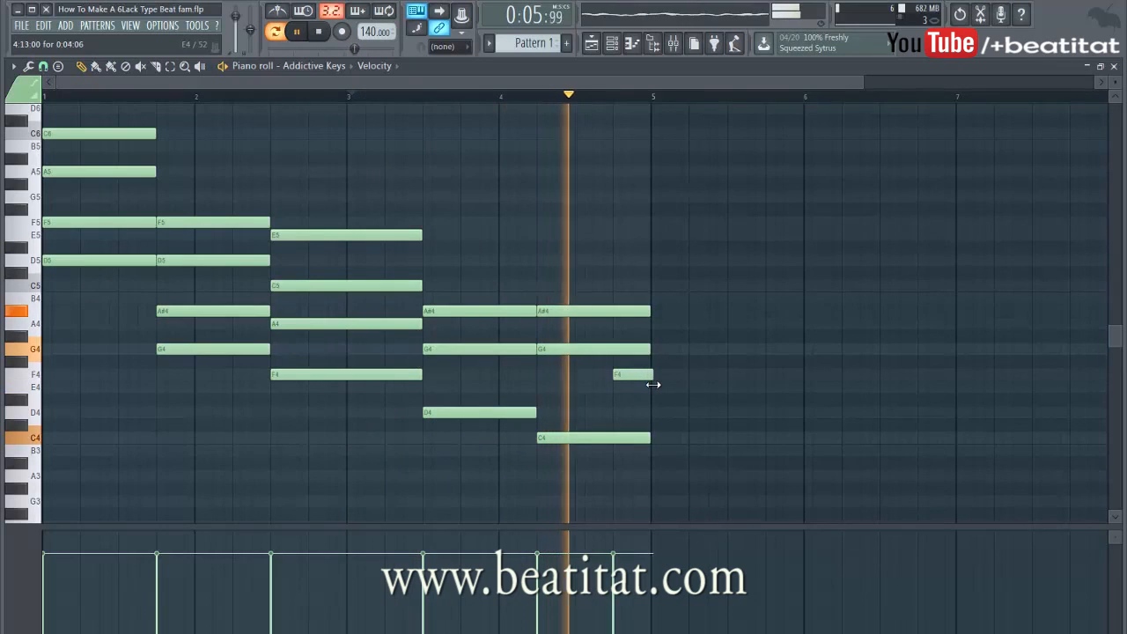
key(space)
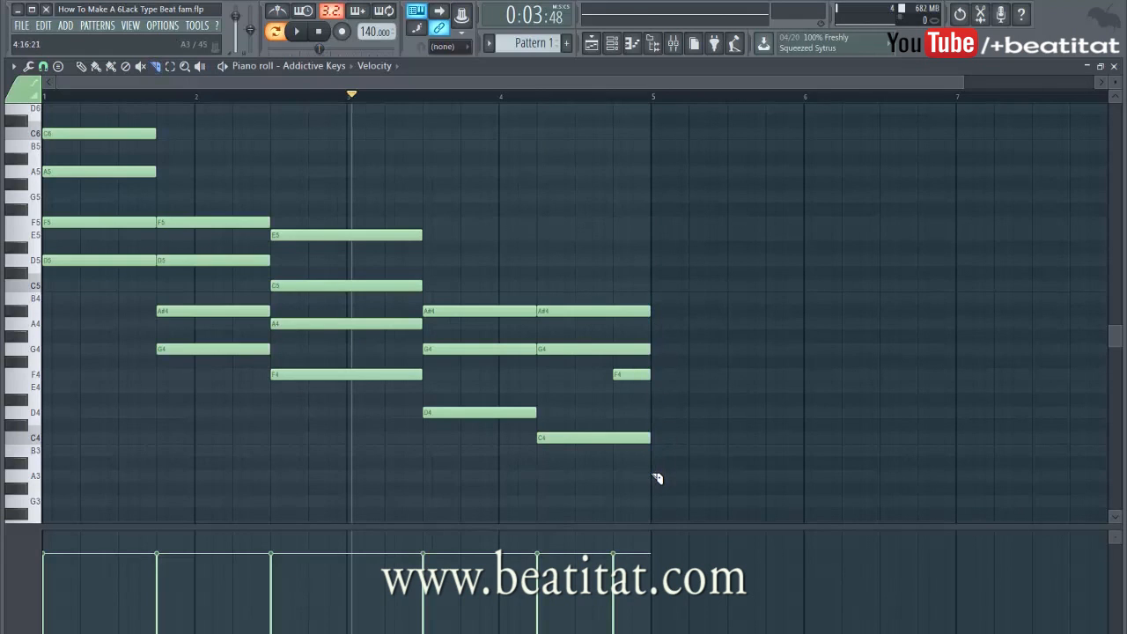
scroll(717, 472, up, 3)
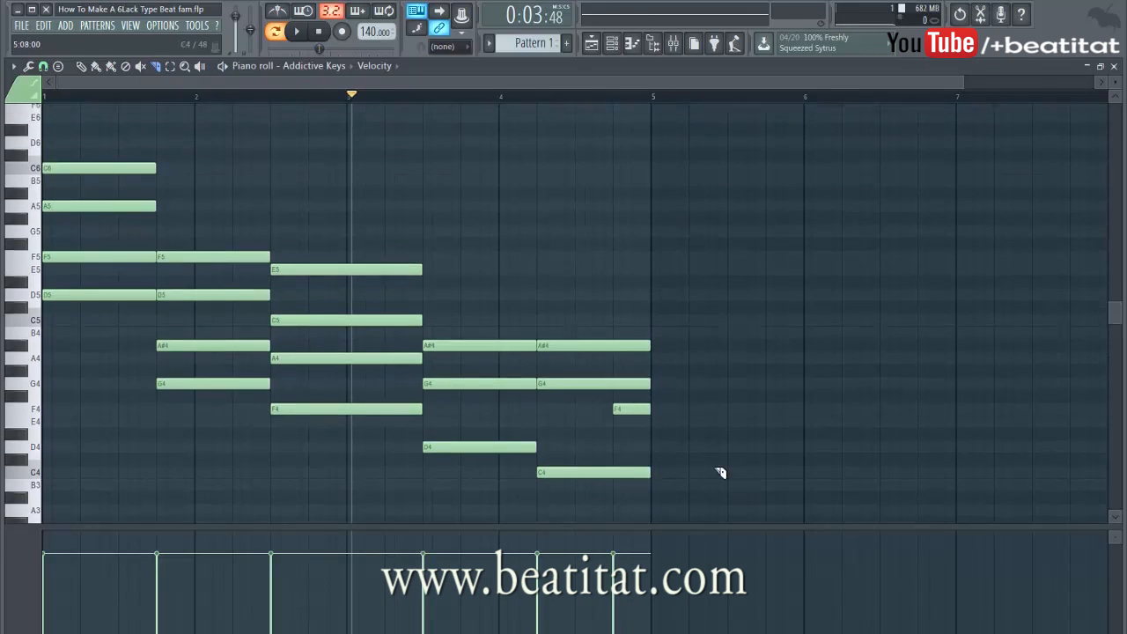
scroll(634, 353, down, 1)
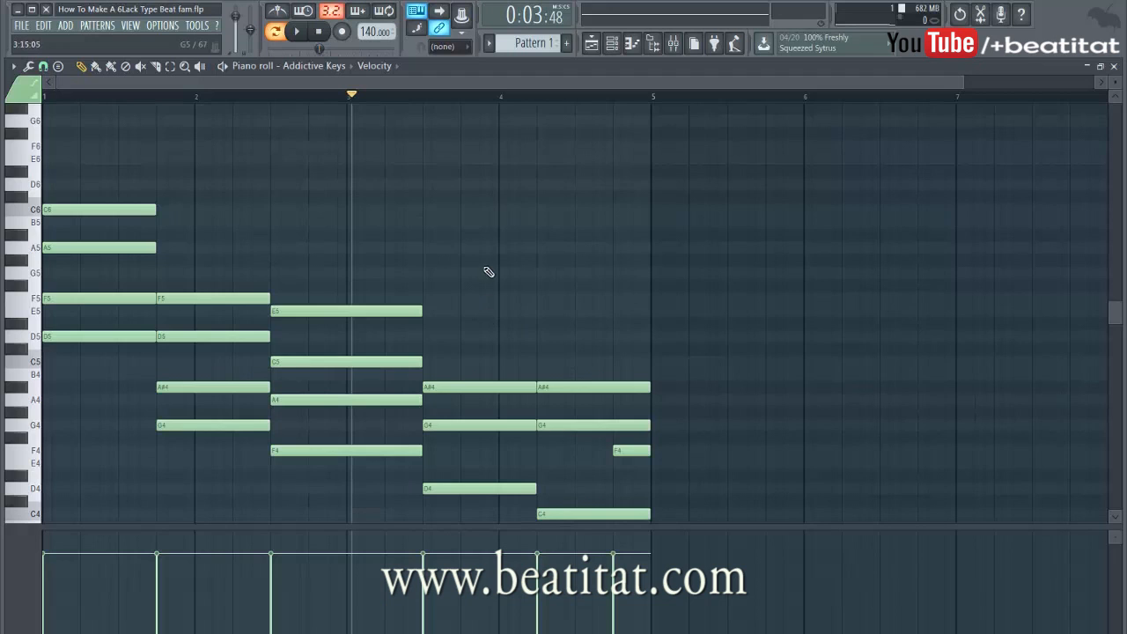
scroll(762, 223, down, 2)
scroll(470, 382, up, 3)
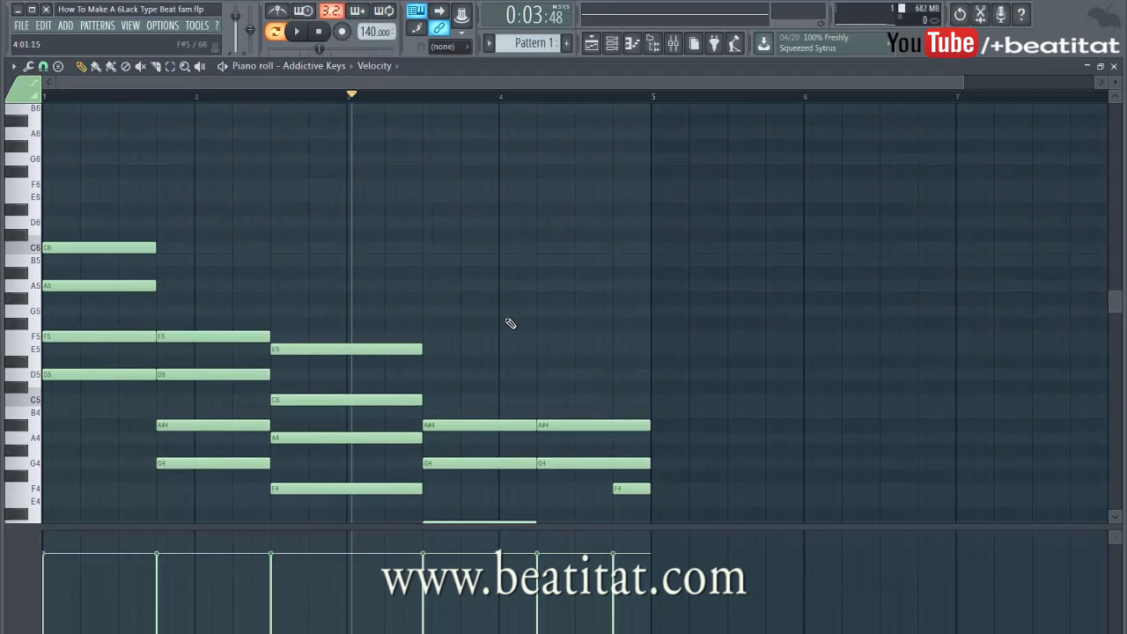
scroll(498, 331, down, 2)
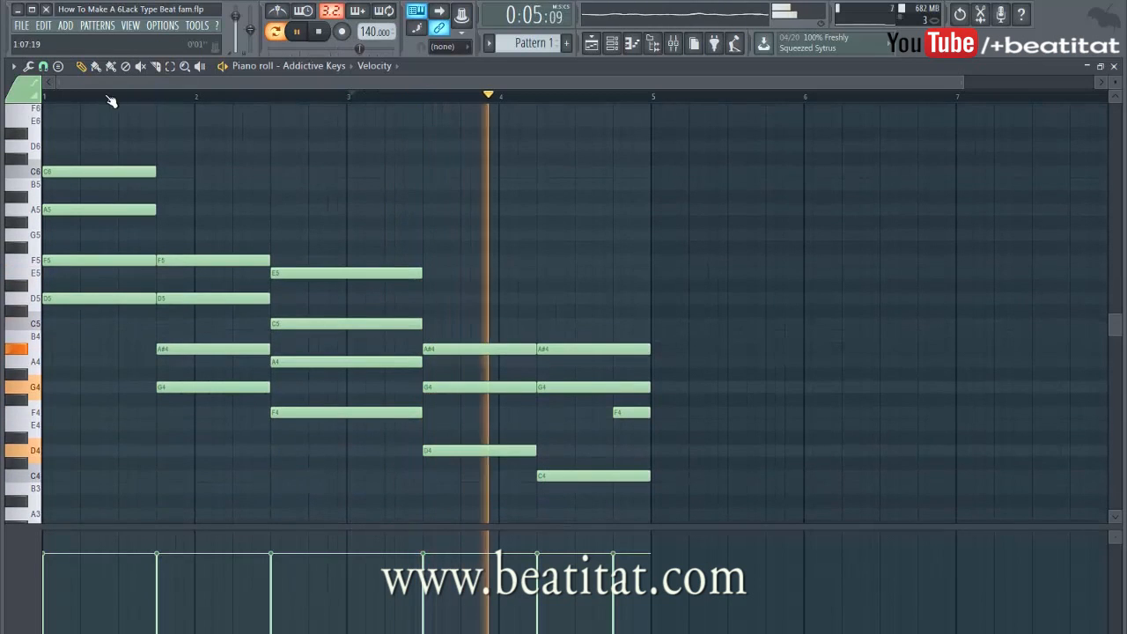
click(48, 97)
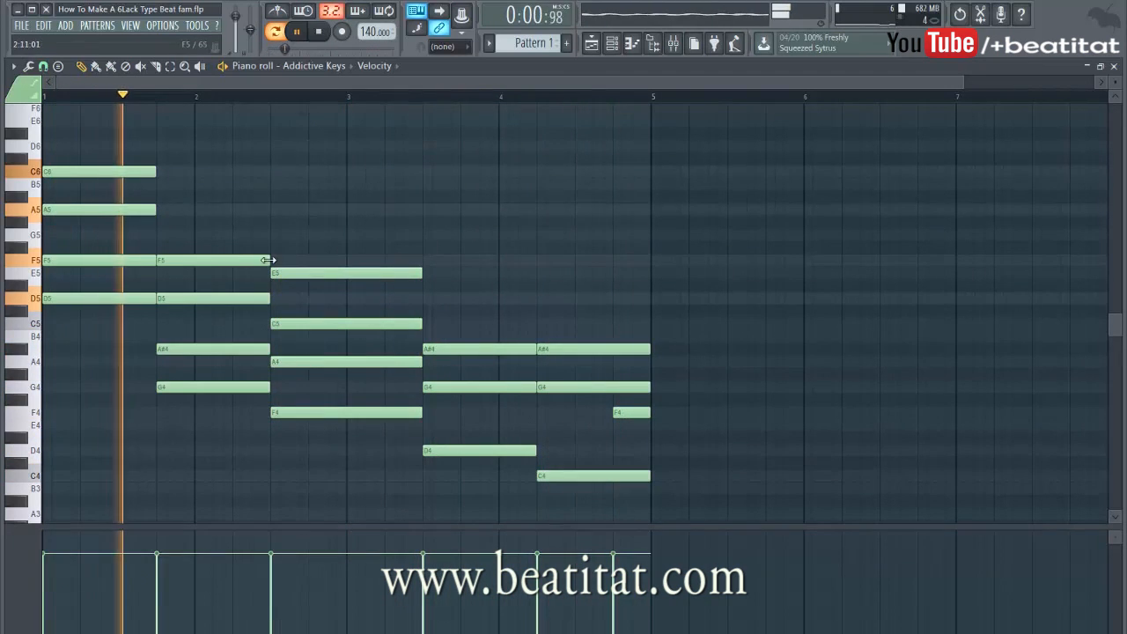
Add a one-beat A5 at the end of the second chord and half-beat G5 and A5 notes at the start of bar 3
click(238, 210)
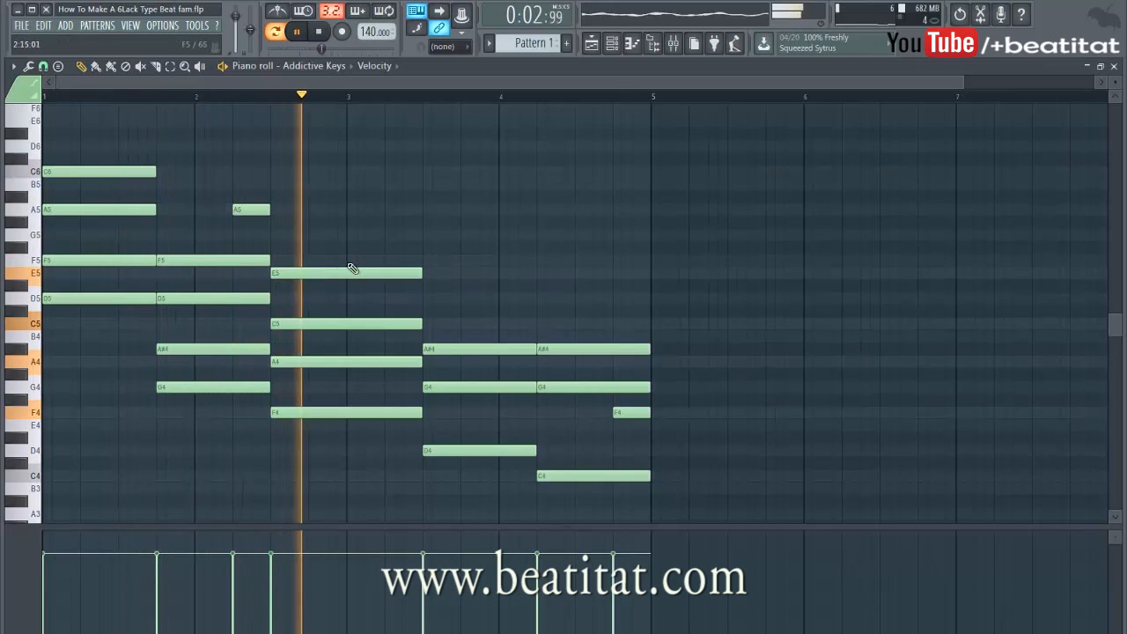
click(393, 234)
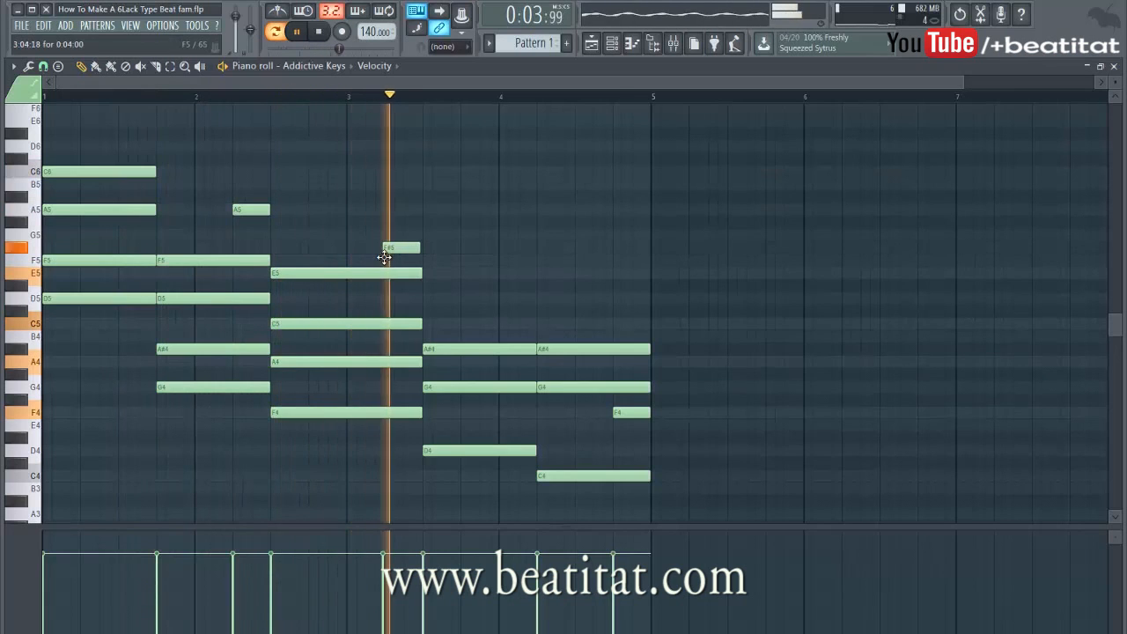
mouse_move(390, 232)
mouse_down()
mouse_move(357, 234)
mouse_move(393, 219)
mouse_move(369, 213)
mouse_move(377, 220)
mouse_up()
click(407, 209)
scroll(397, 227, up, 5)
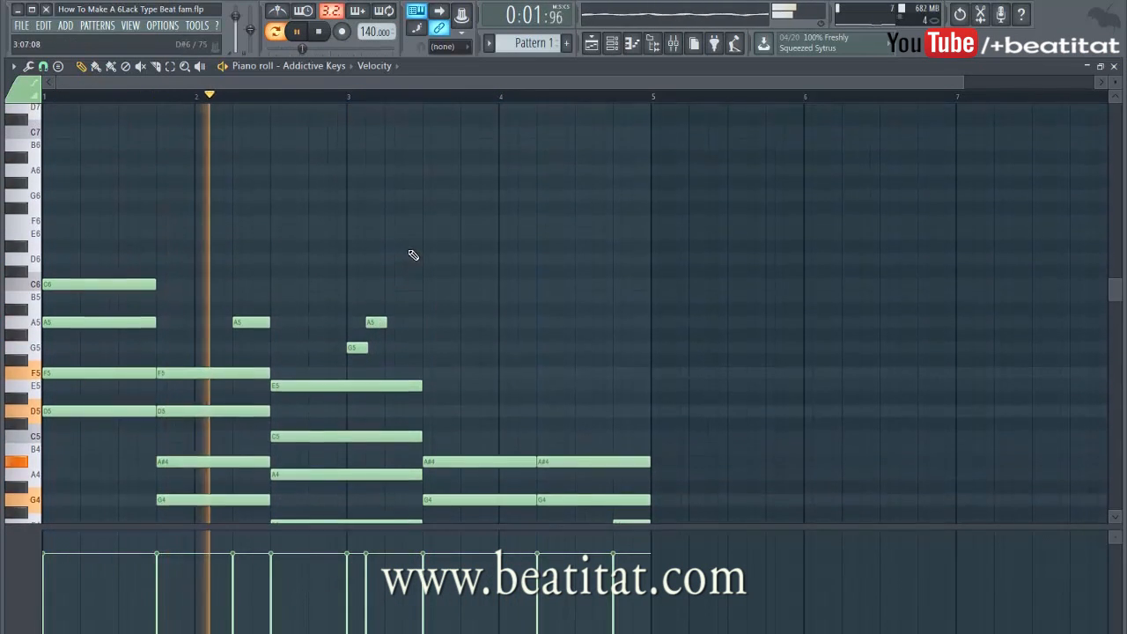
Continue the melody over the fourth chord with half-beat C6 and A5 notes in the second half of bar 3
click(429, 272)
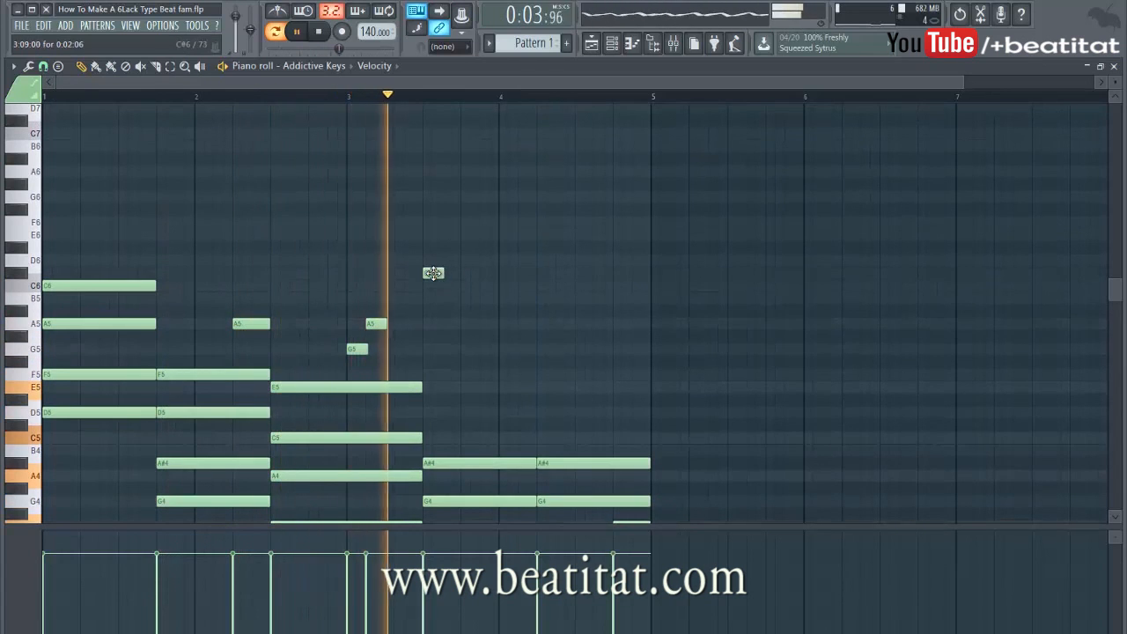
key(space)
drag(435, 274, 453, 291)
click(480, 325)
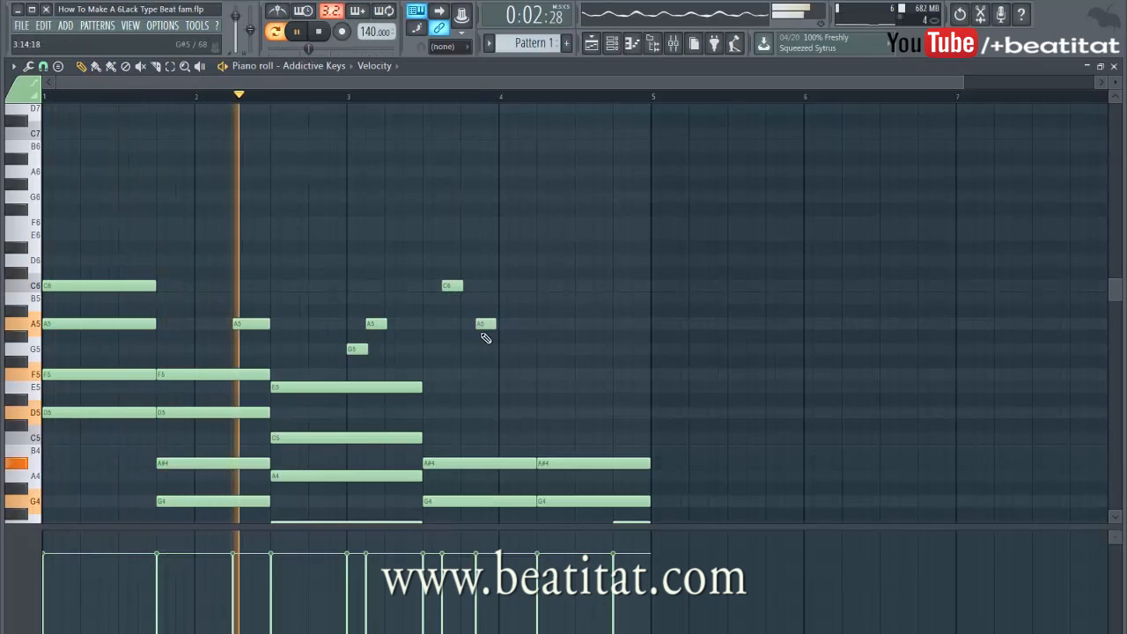
drag(483, 338, 475, 338)
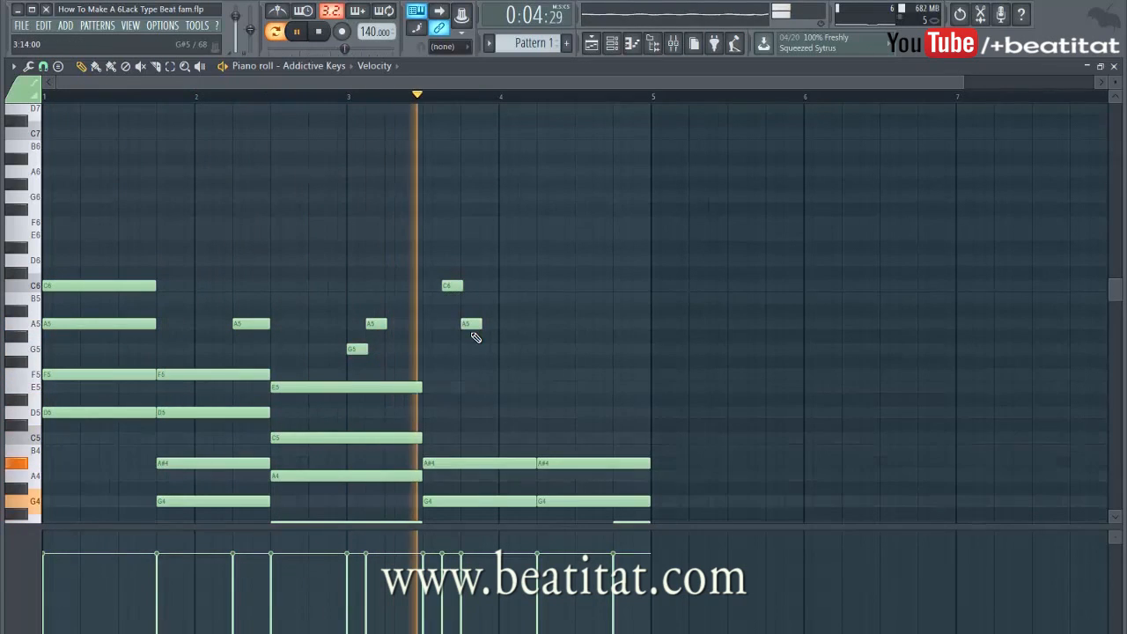
key(space)
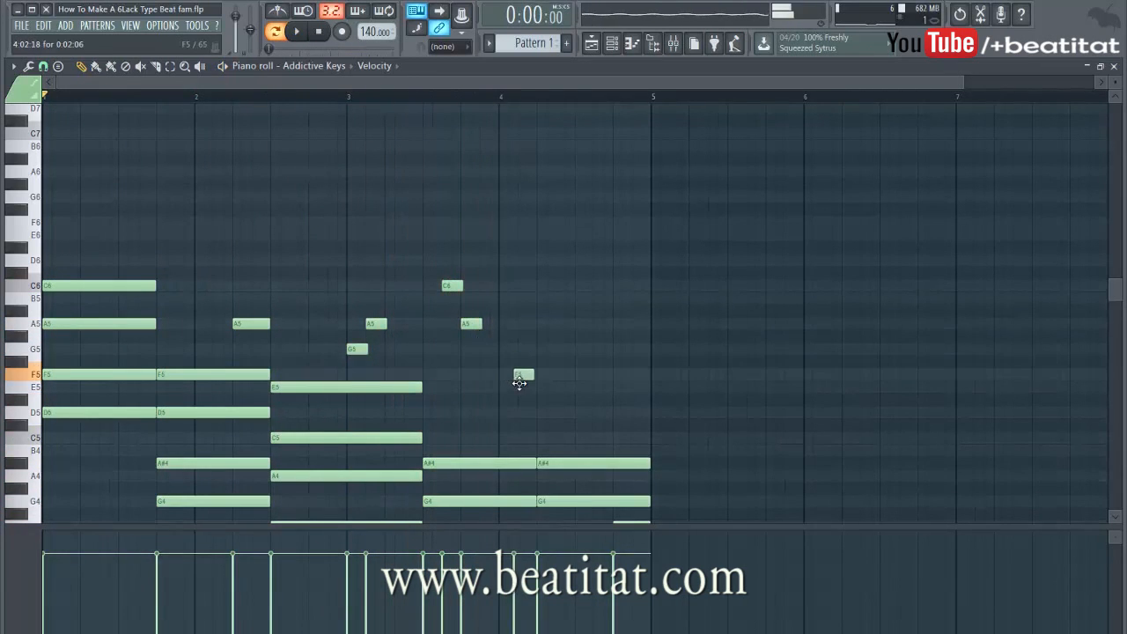
Add a descending melody of half-beat F5, E5 and C5 notes in bar 4, checking it during playback
drag(521, 378, 524, 380)
scroll(537, 390, up, 2)
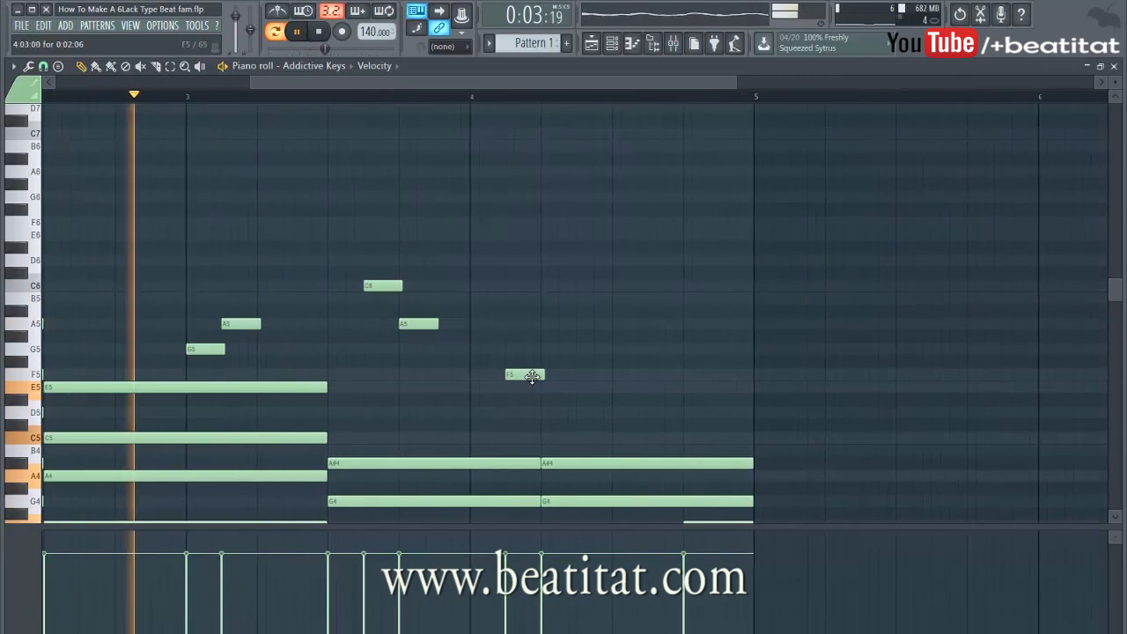
scroll(554, 384, down, 3)
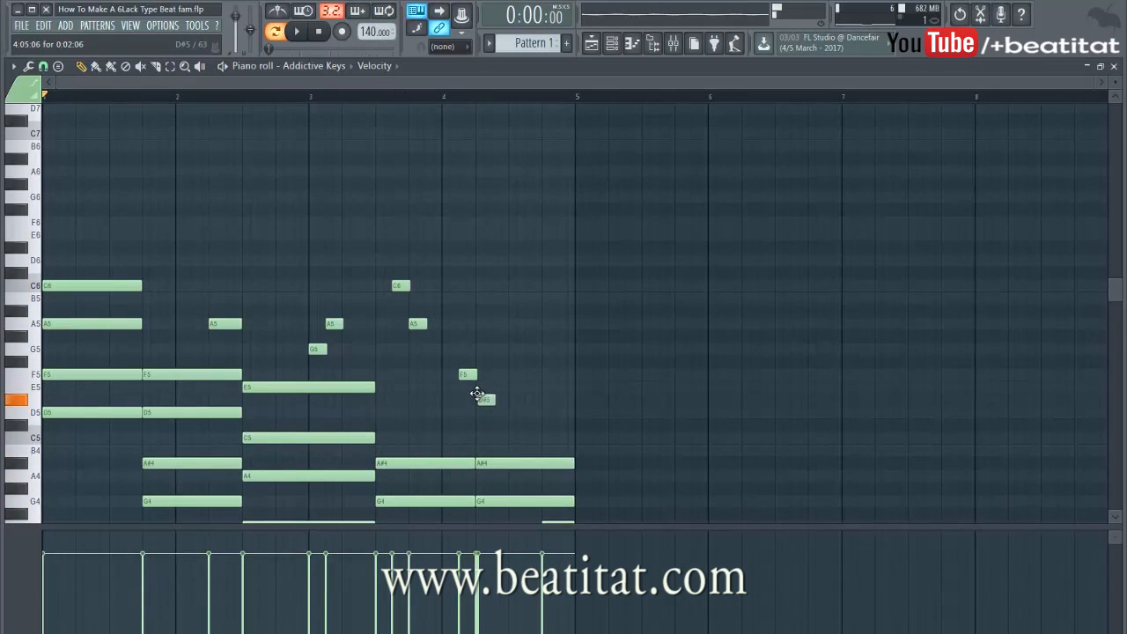
scroll(481, 385, up, 2)
key(space)
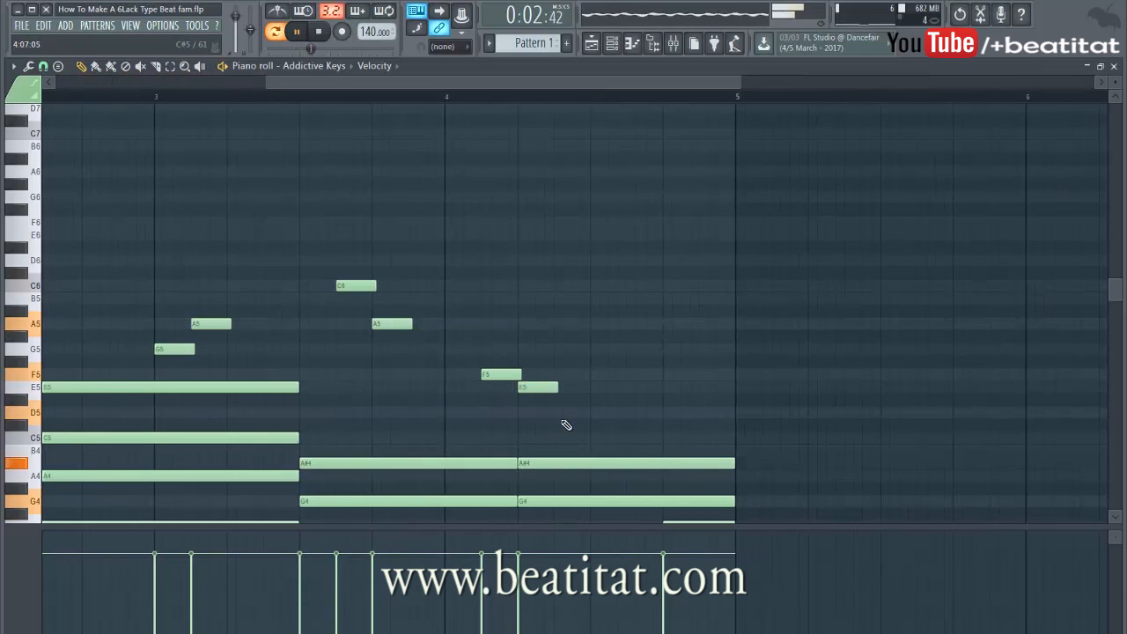
click(591, 437)
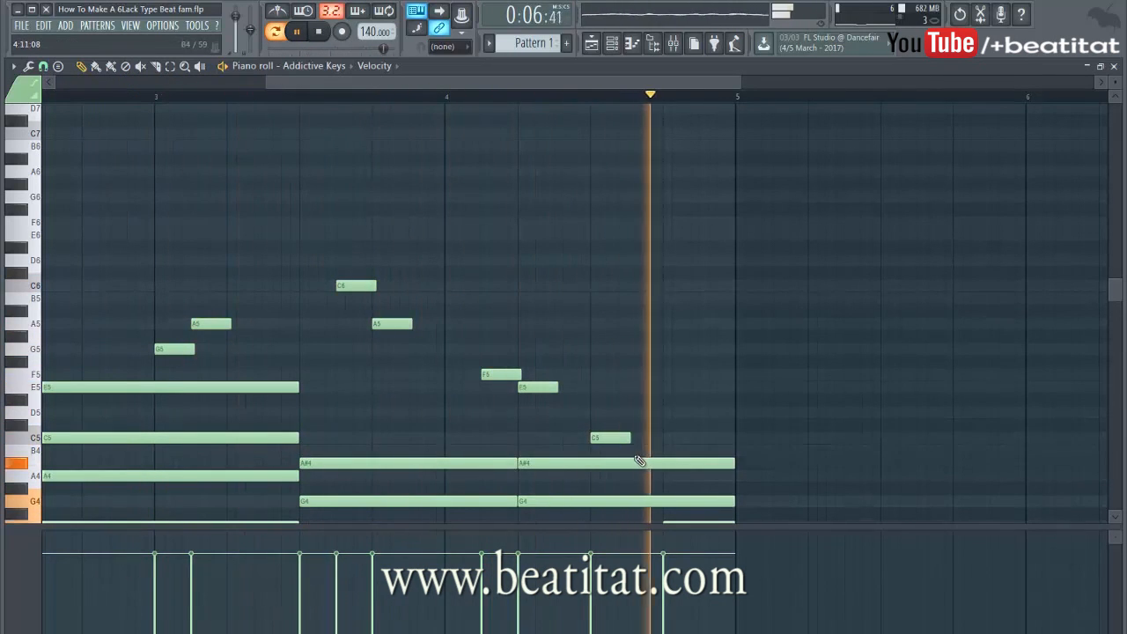
Duplicate all four bars of chords and melody into bars 5 to 8
scroll(647, 423, down, 2)
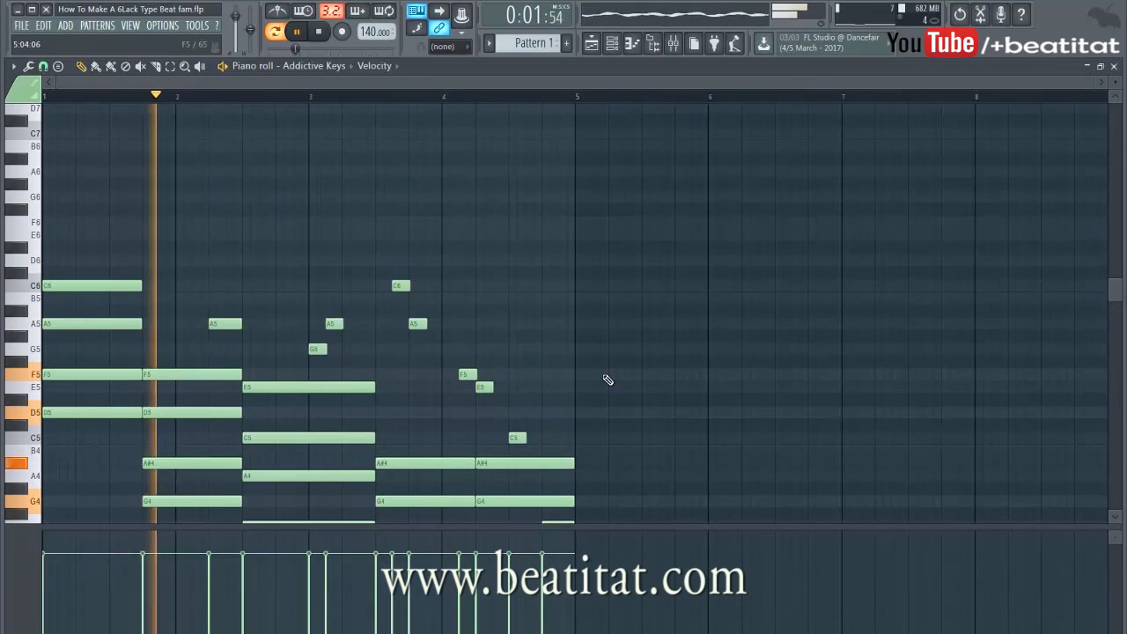
key(ctrl+a)
key(ctrl+b)
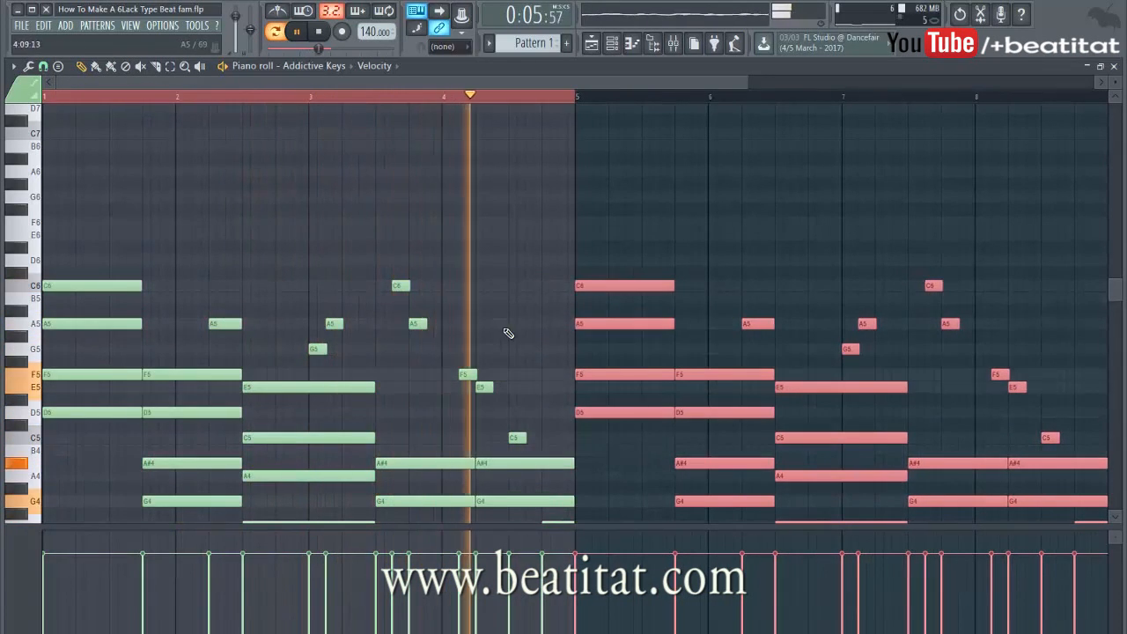
Delete the short upper melody notes from bars 1 to 4, from the second chord's A5 through the bar 4 C5
right_click(317, 348)
right_click(333, 323)
right_click(402, 287)
right_click(418, 324)
right_click(484, 387)
right_click(467, 374)
right_click(517, 437)
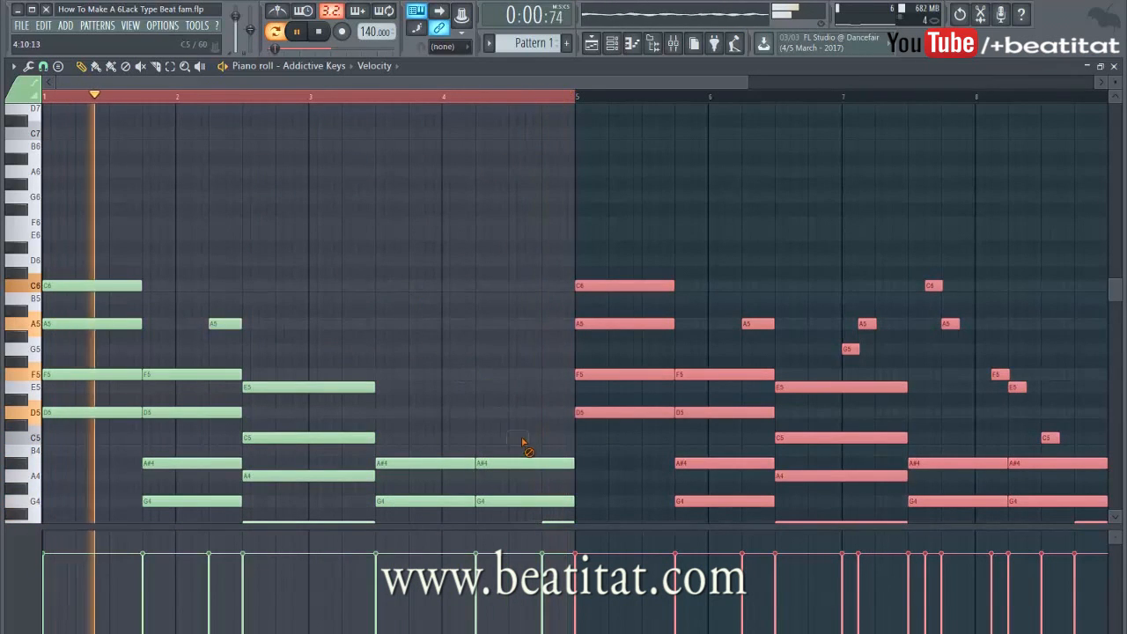
right_click(231, 324)
scroll(380, 290, down, 5)
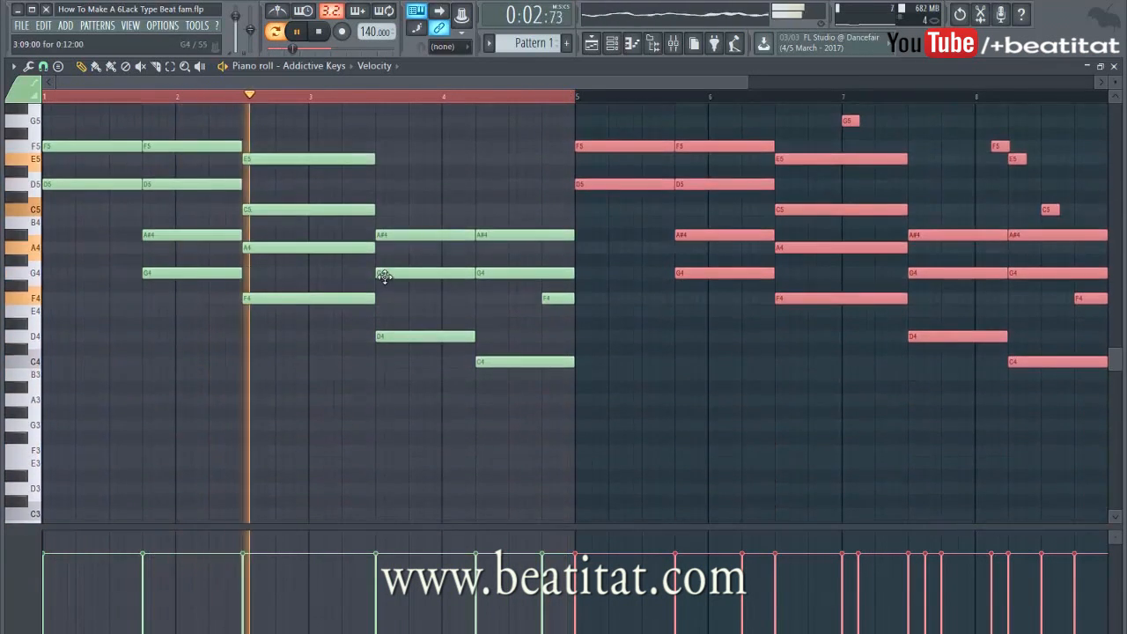
Place Pattern 1 on Track 1 of the playlist starting at bar 1, and move the playback position back towards the start
key(Escape)
click(306, 126)
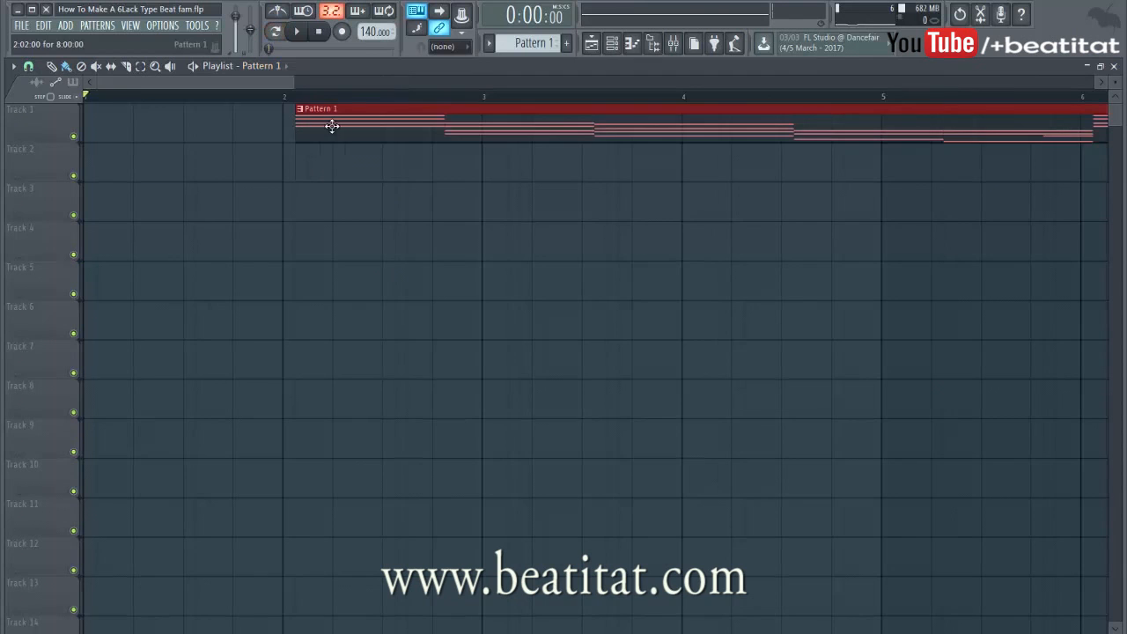
drag(329, 126, 118, 123)
scroll(455, 105, down, 5)
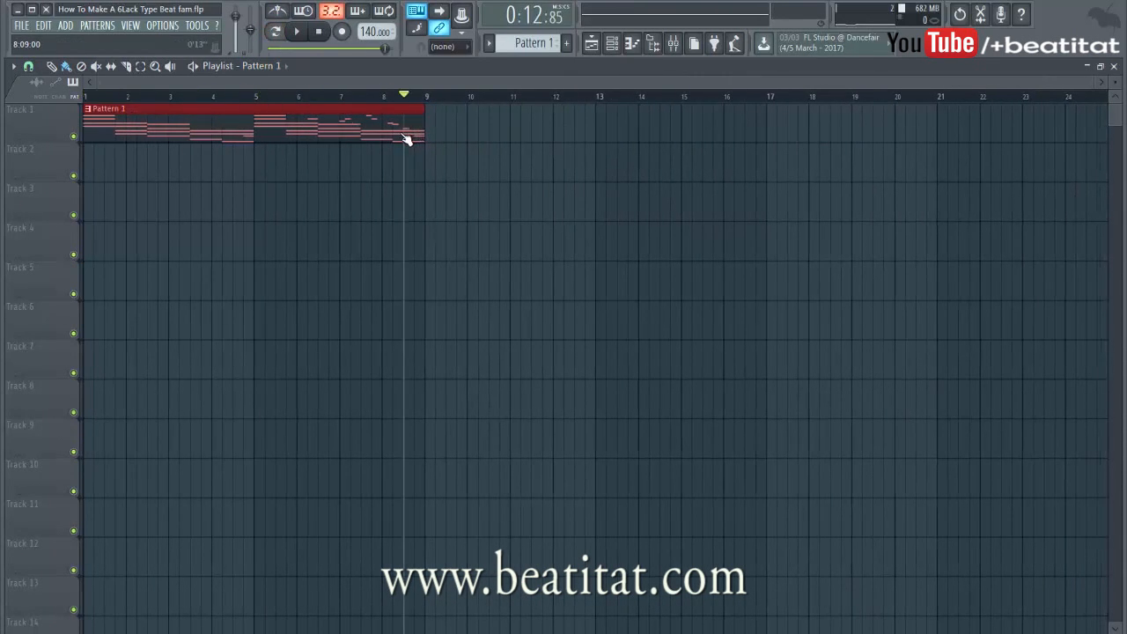
drag(419, 100, 181, 120)
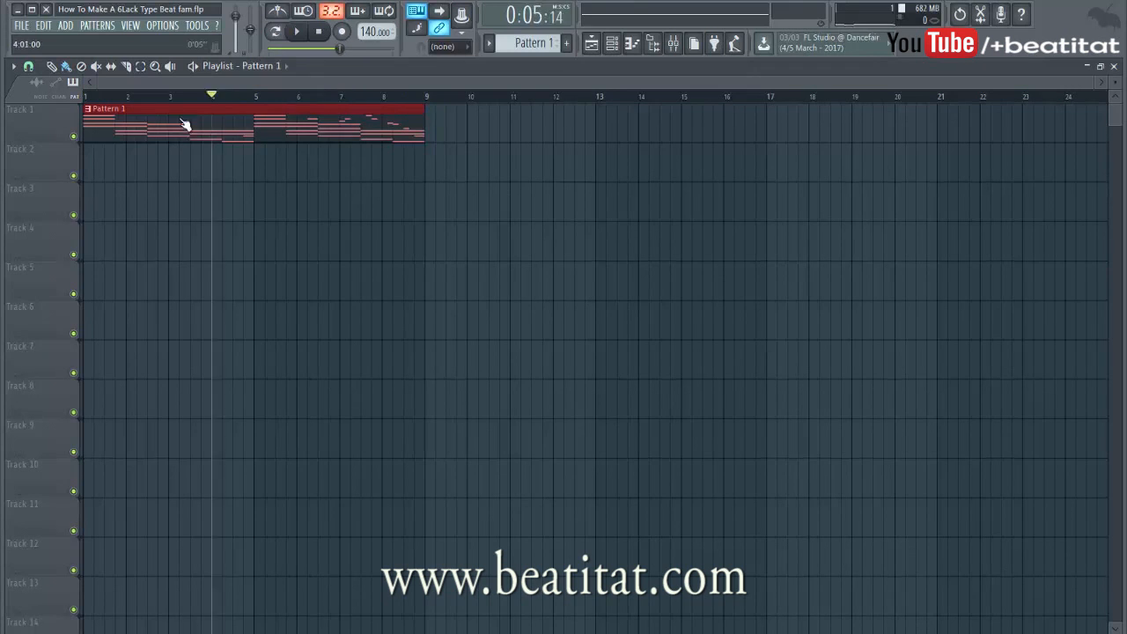
Audition the Indie Preacher D preset in Addictive Keys, switch to Arena Ballad during playback, and close the plugin
double_click(134, 117)
key(Escape)
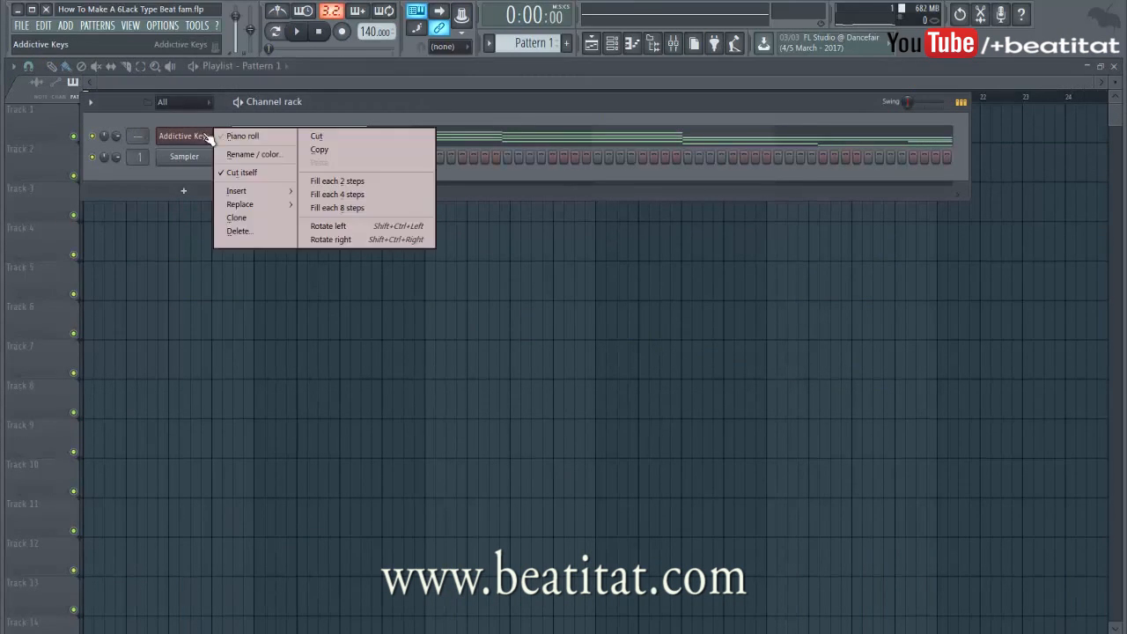
click(183, 135)
click(141, 306)
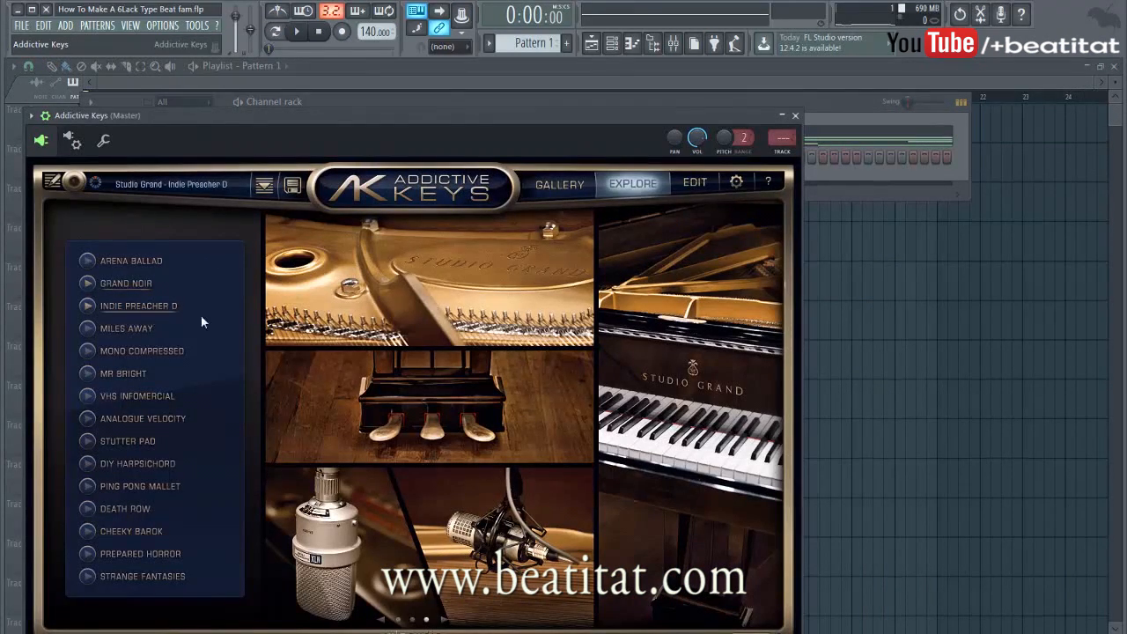
key(space)
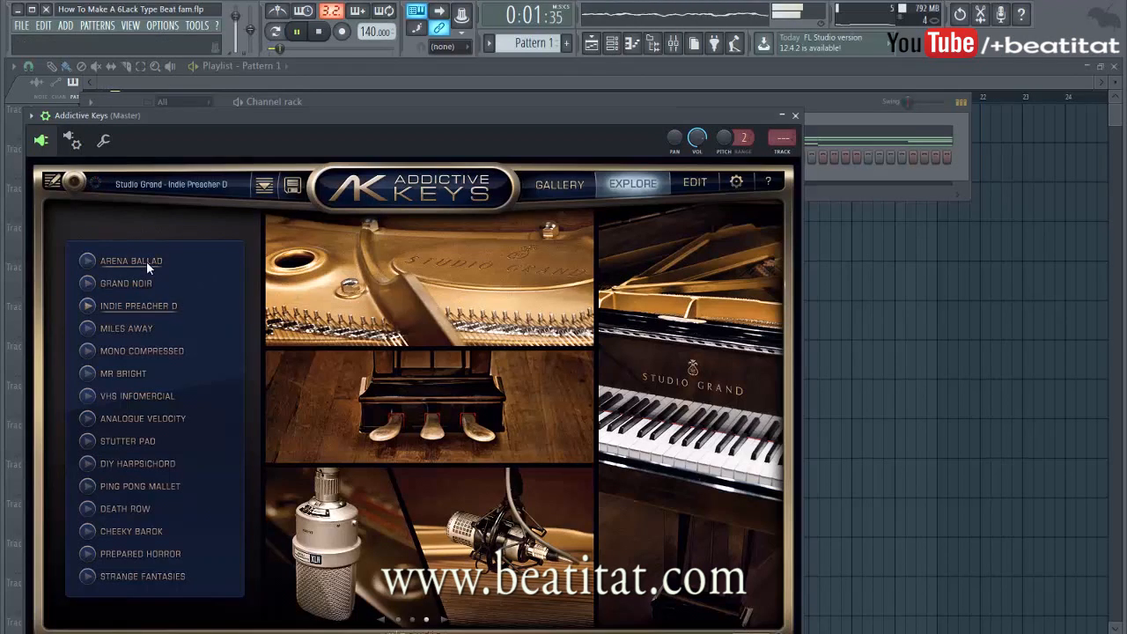
click(146, 261)
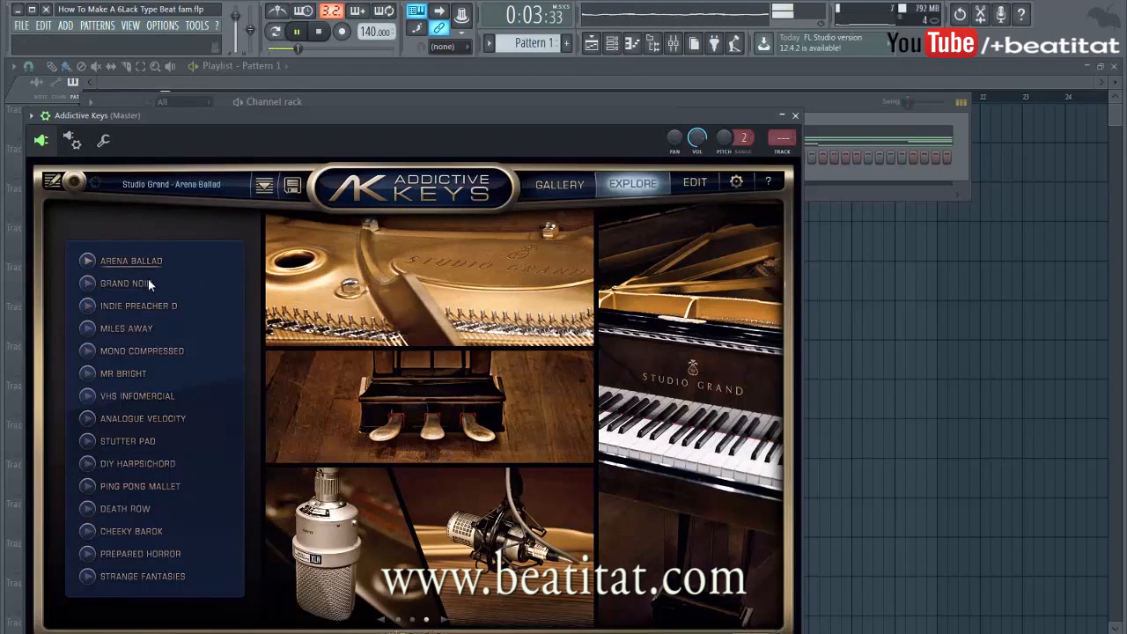
click(795, 115)
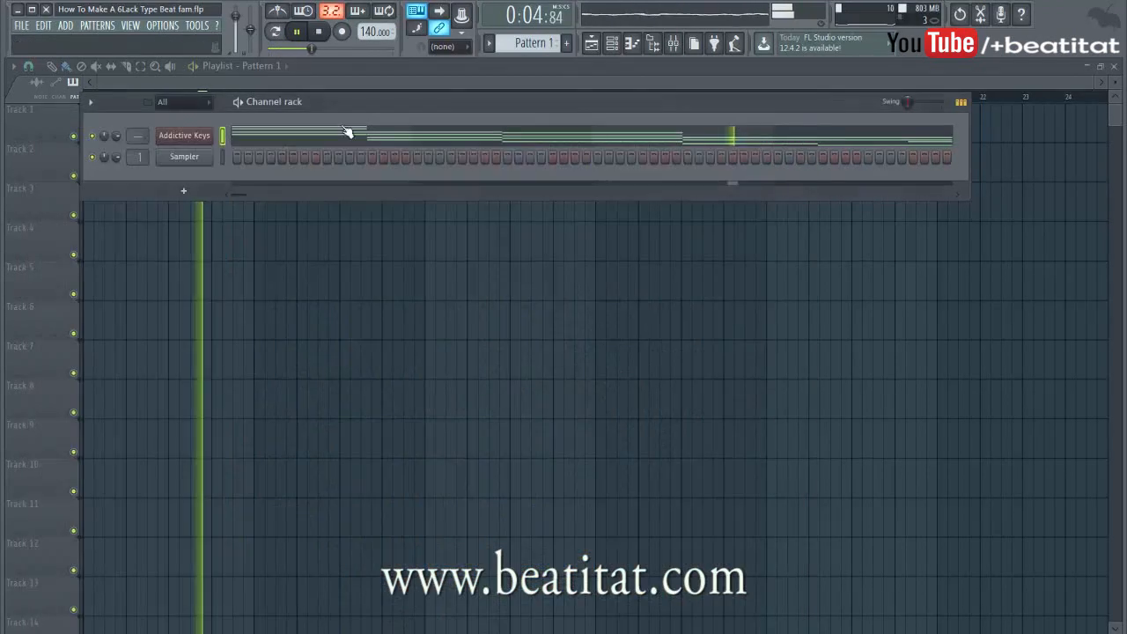
Insert an Omnisphere instrument channel into the channel rack and dismiss its splash screen
right_click(188, 135)
mouse_move(239, 187)
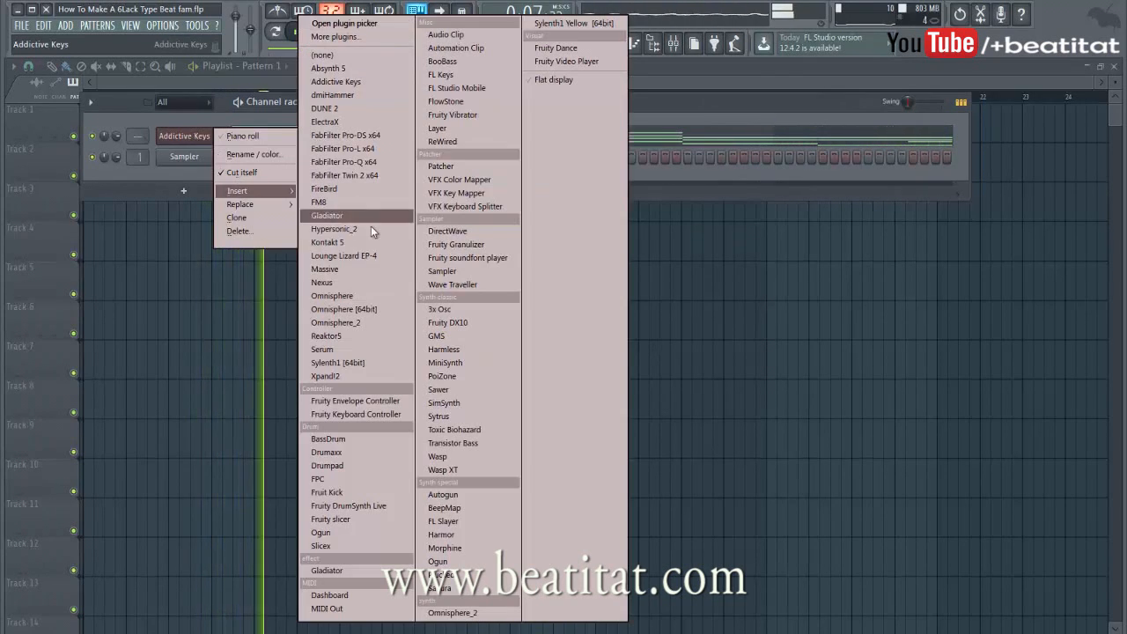
click(362, 295)
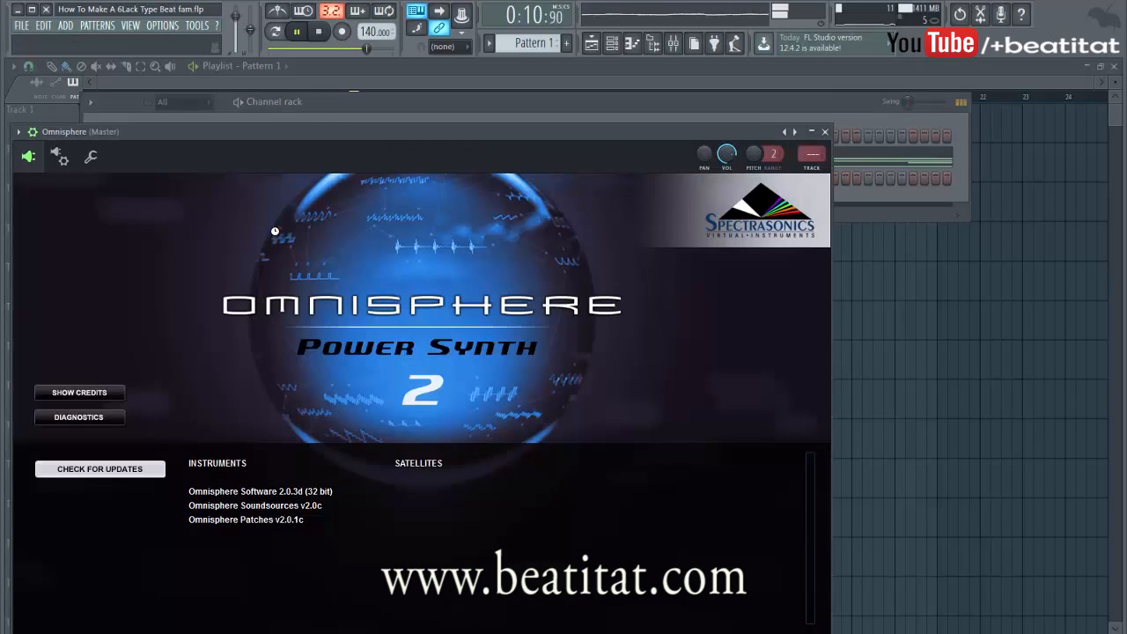
click(457, 454)
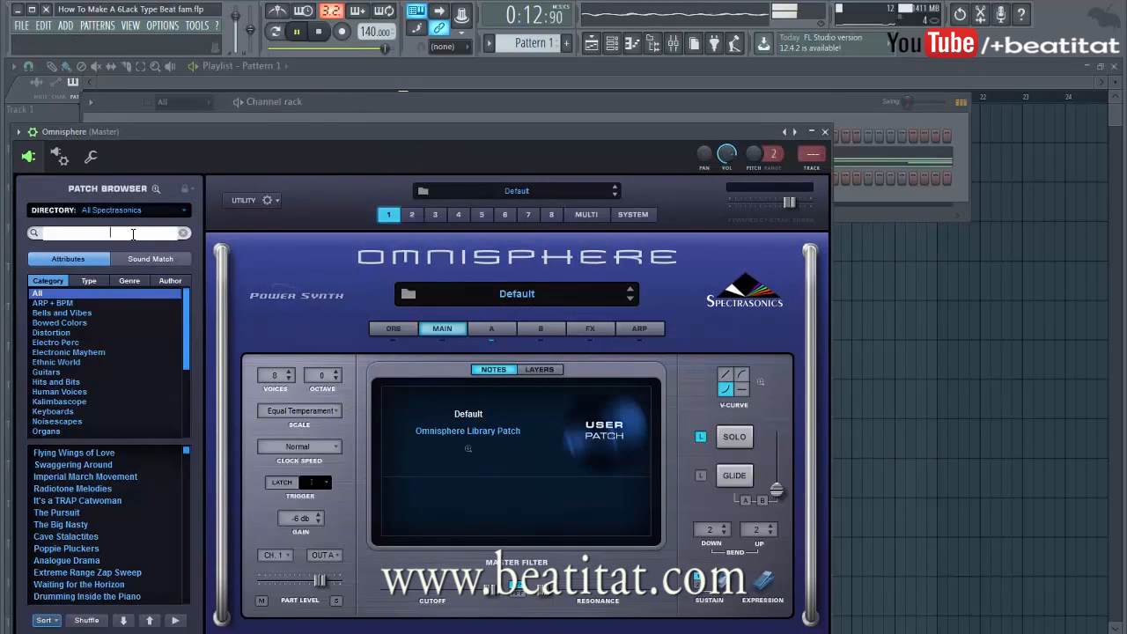
Search the Omnisphere patch browser for "piano" and load the Hohner Guitaret - Main patch
click(132, 234)
text(piano)
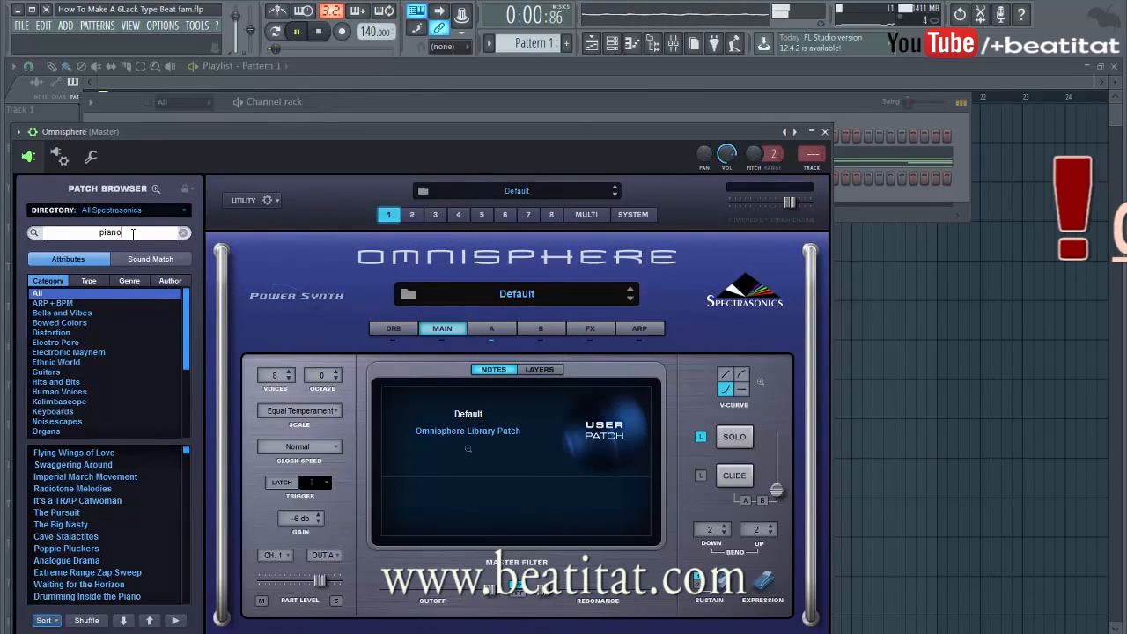
key(Return)
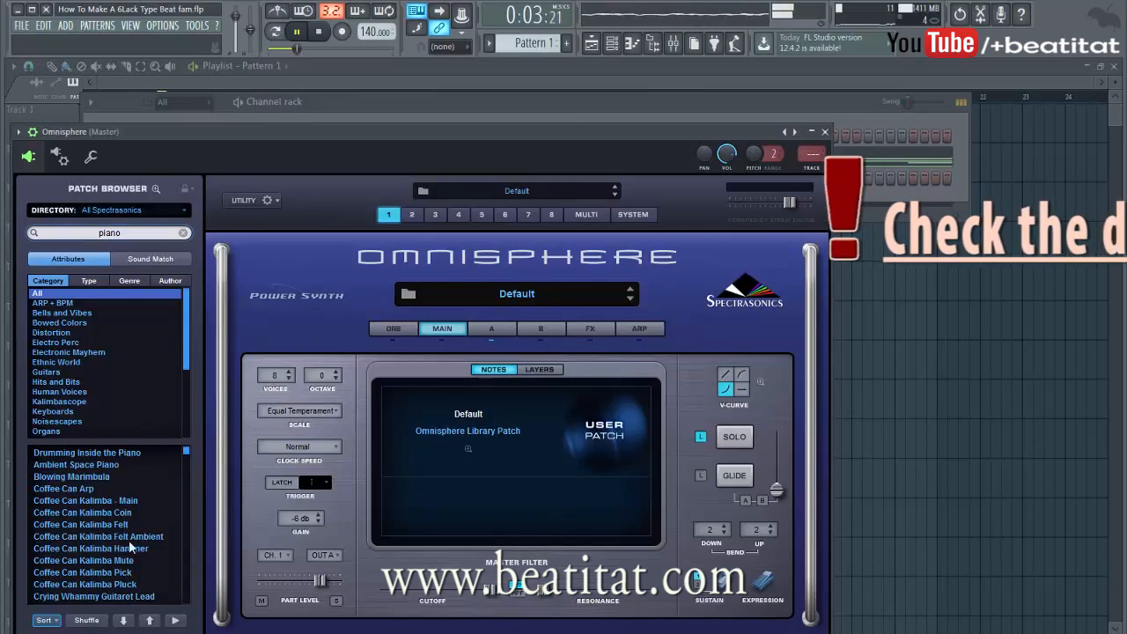
scroll(110, 546, down, 2)
click(107, 576)
Move the Omnisphere window clear of the channel rack and copy the Addictive Keys notes into the Omnisphere channel
drag(461, 135, 811, 129)
click(223, 157)
key(ctrl+c)
click(222, 136)
key(ctrl+v)
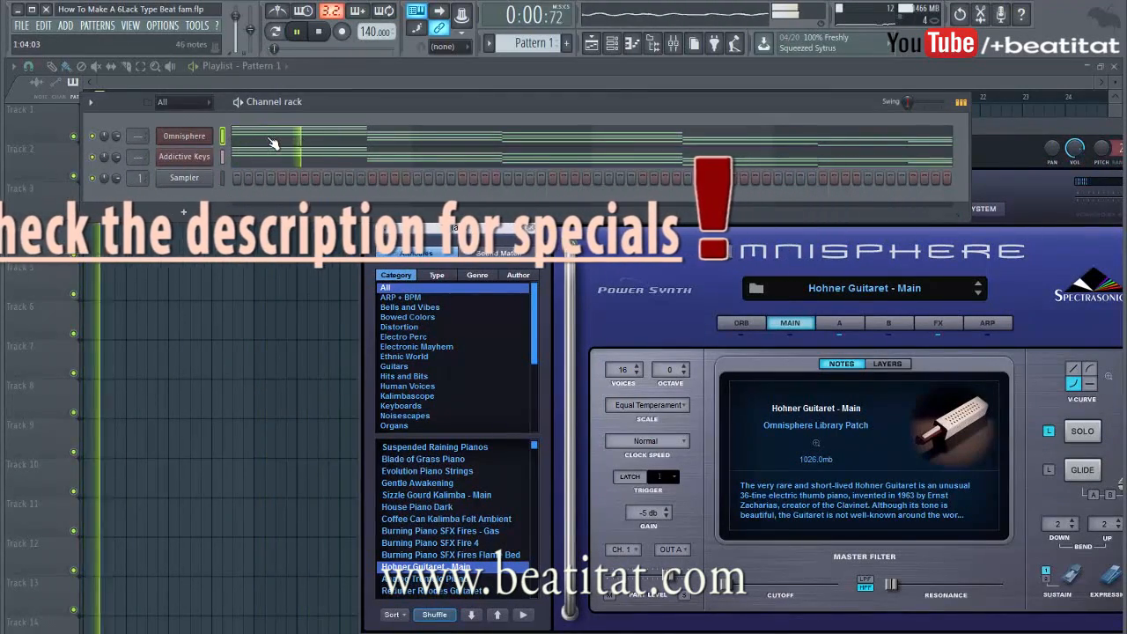
Transpose the pasted Omnisphere notes down one octave in the piano roll during playback
click(273, 144)
key(space)
key(space)
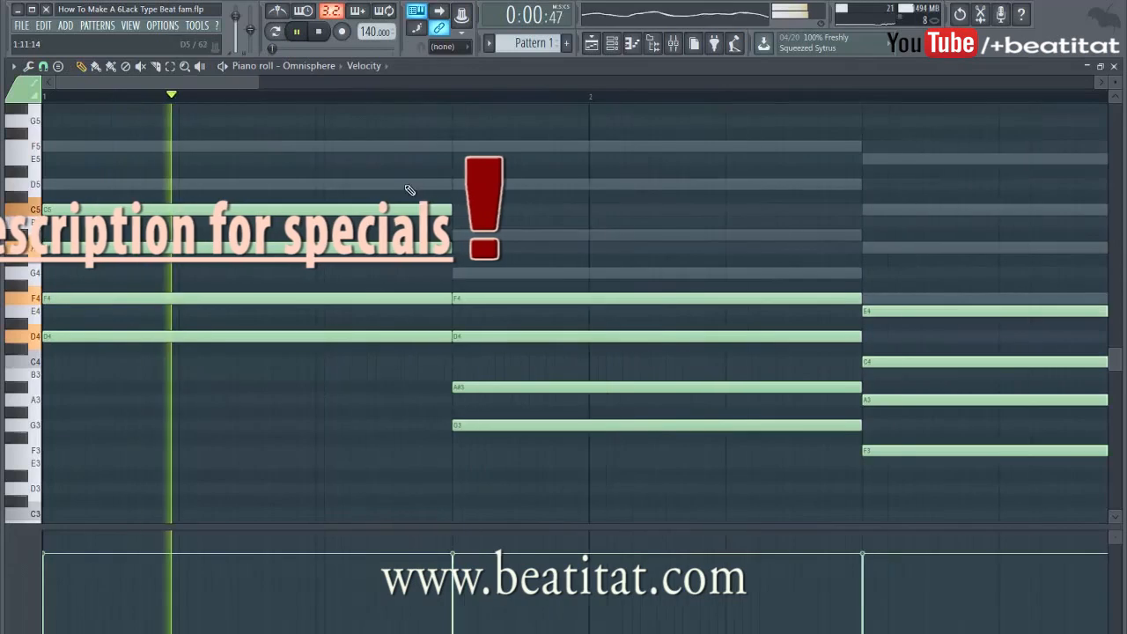
scroll(411, 183, down, 5)
key(Escape)
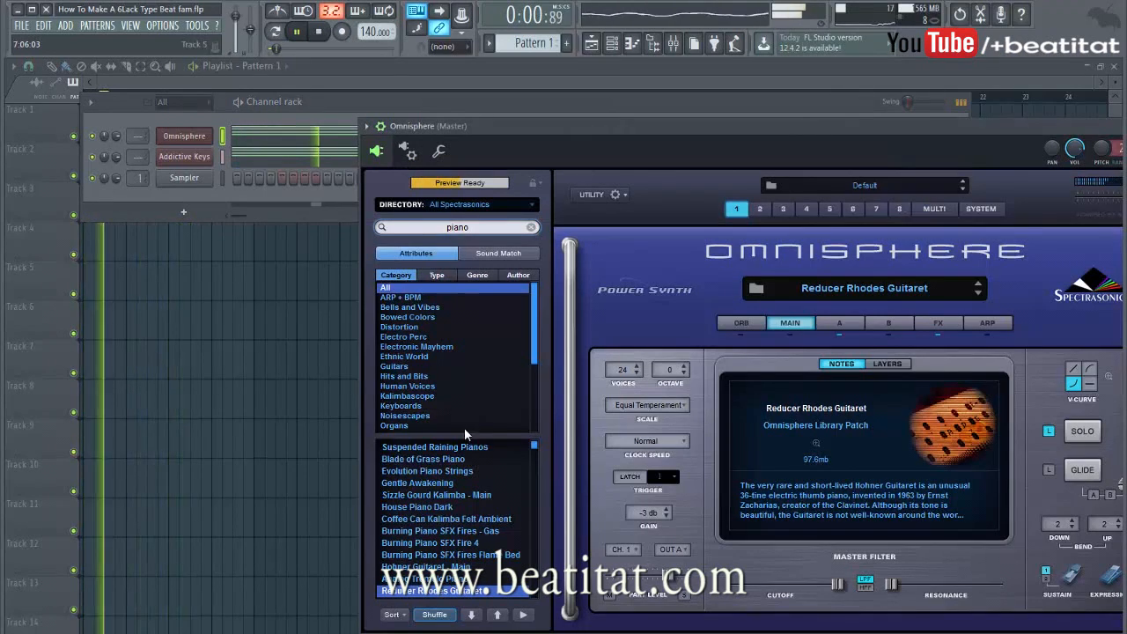
Audition the Sizzle Gourd Kalimba - Main, Evolution Piano Strings and Blade of Grass Piano patches with the pattern playing
click(453, 494)
key(space)
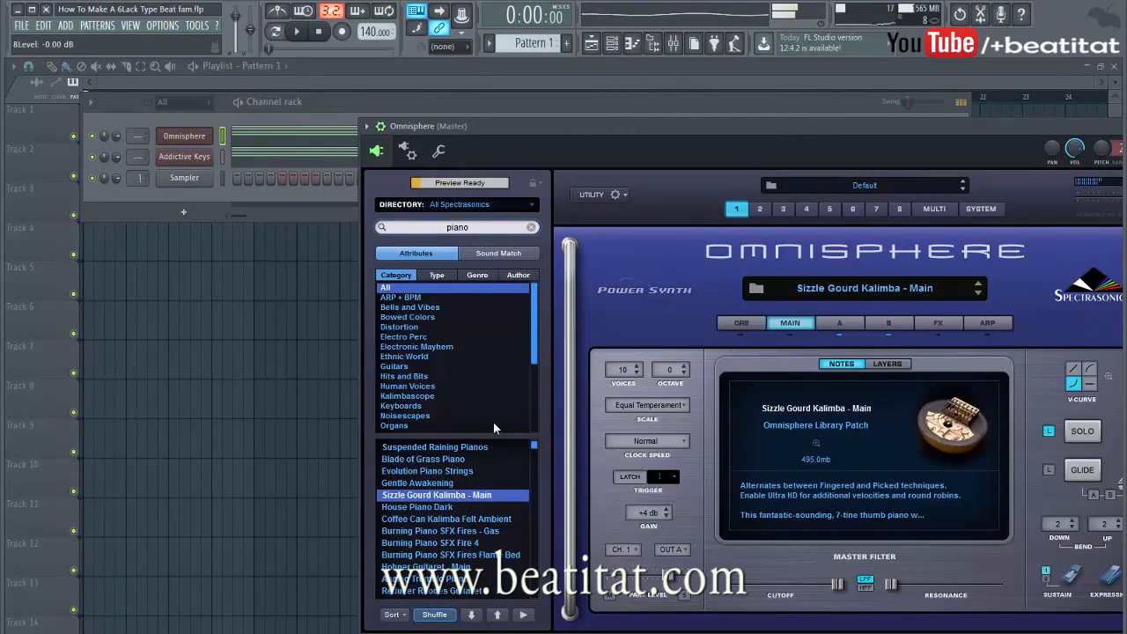
click(459, 470)
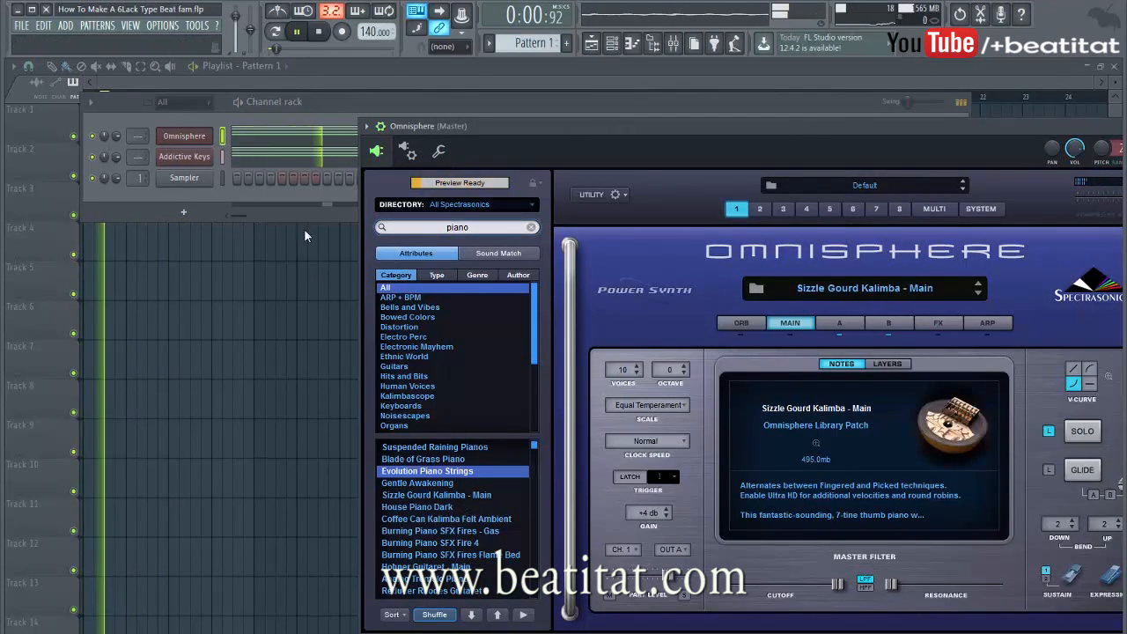
click(272, 201)
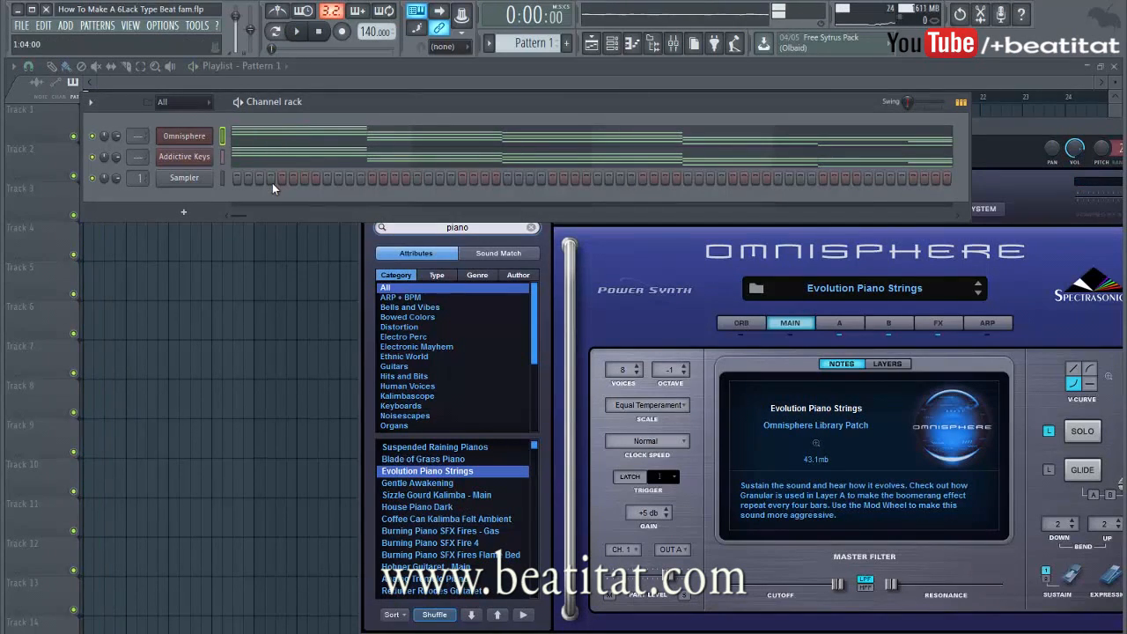
click(422, 459)
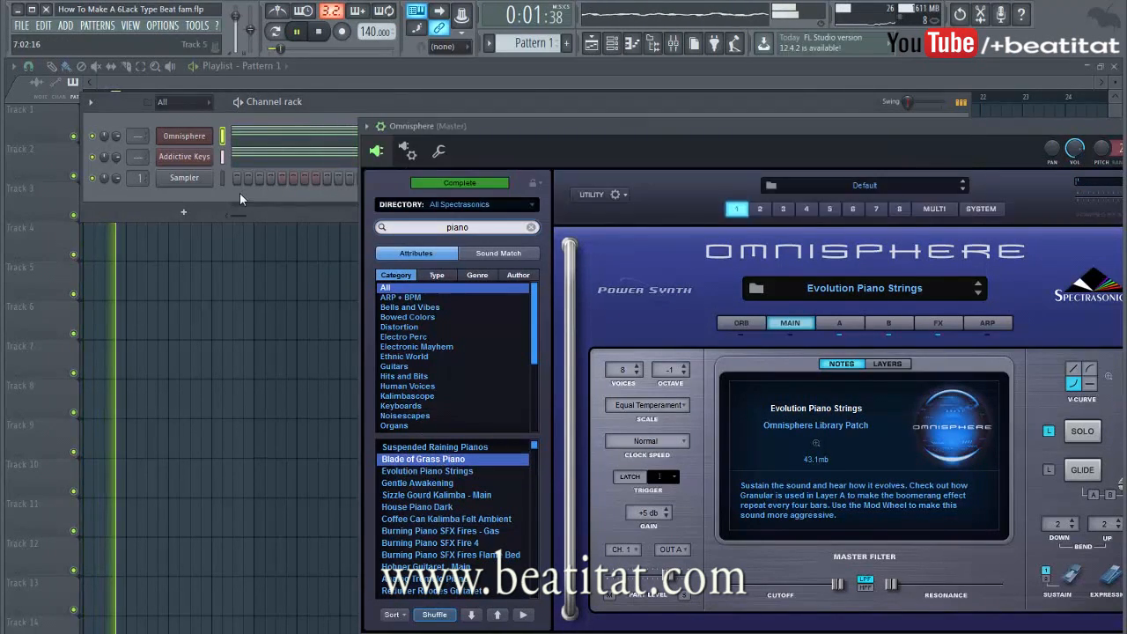
click(237, 192)
key(space)
key(space)
key(space)
Try the Suspended Raining Pianos patch with the Omnisphere notes transposed up one octave
click(416, 448)
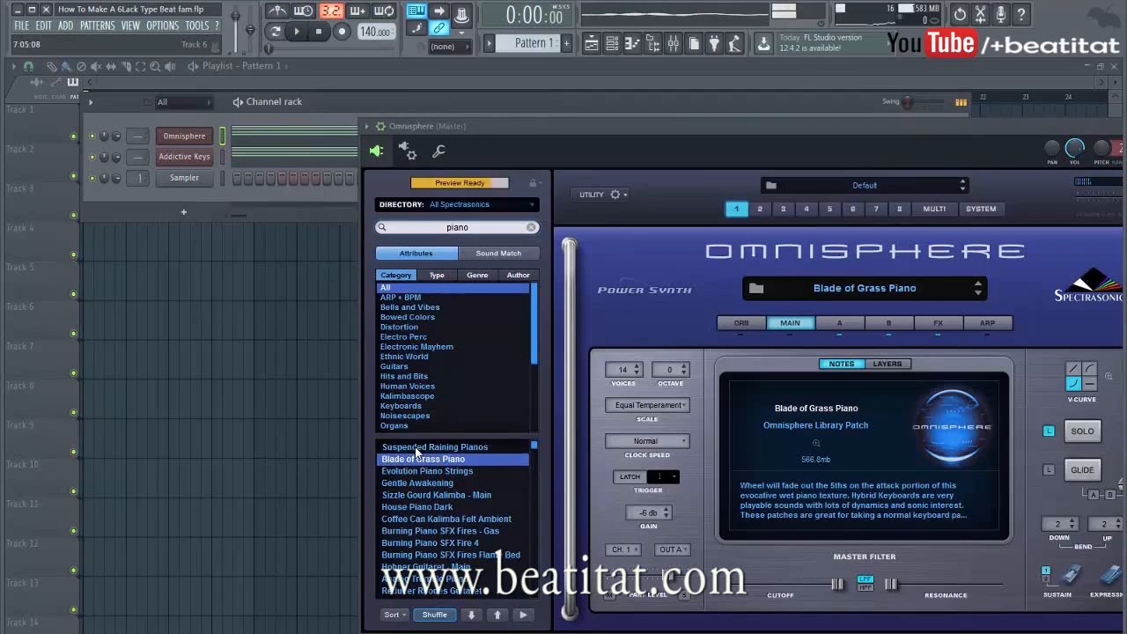
key(space)
click(123, 139)
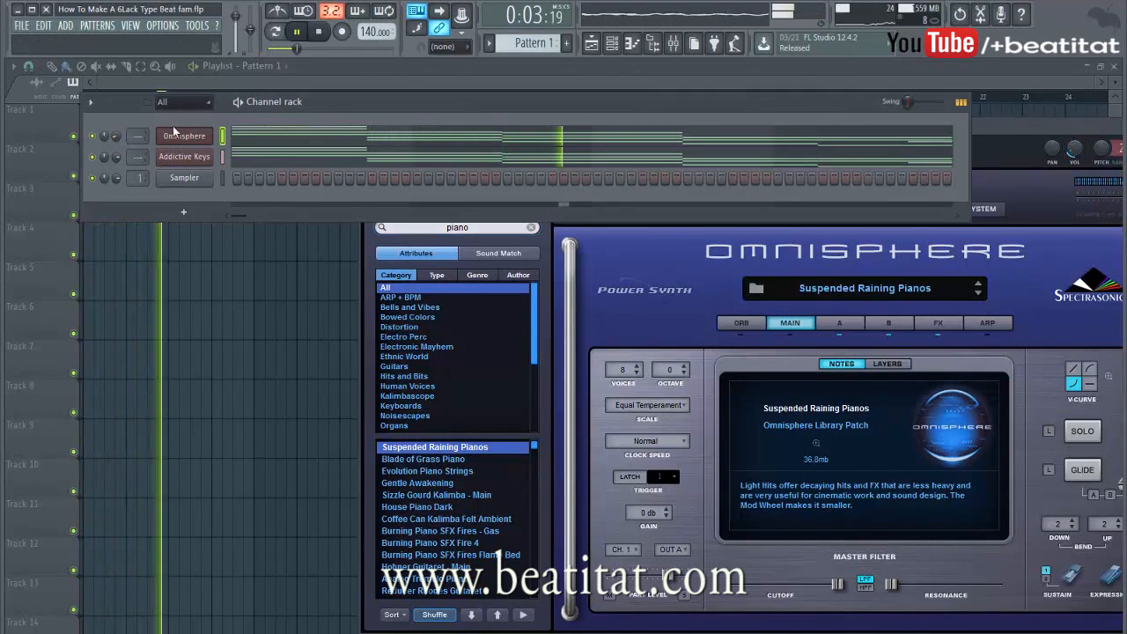
click(253, 145)
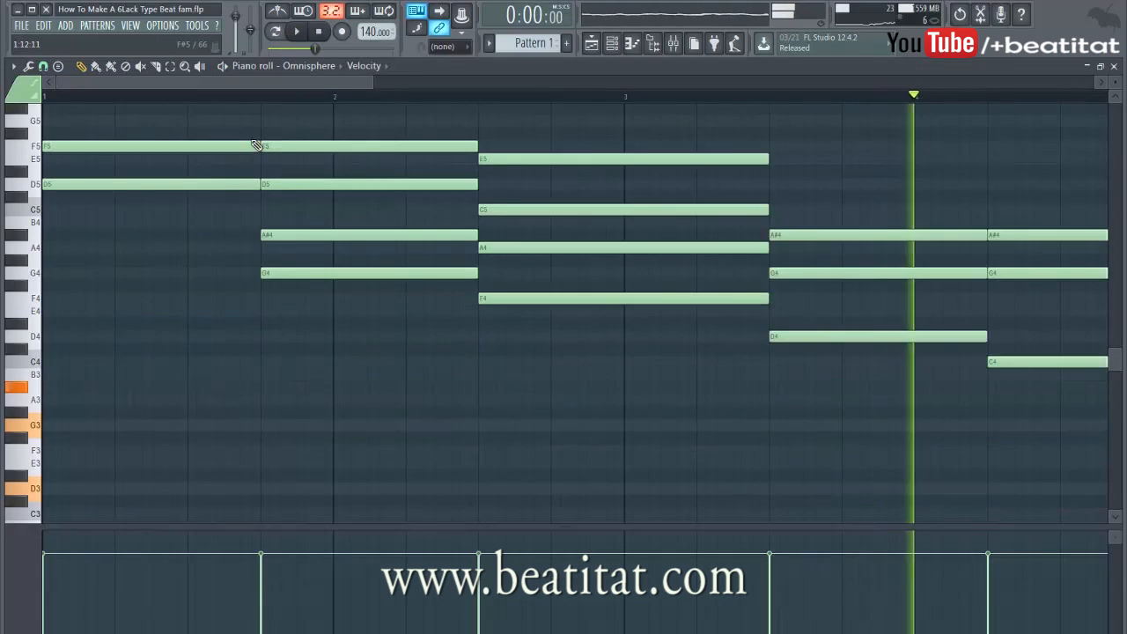
key(Escape)
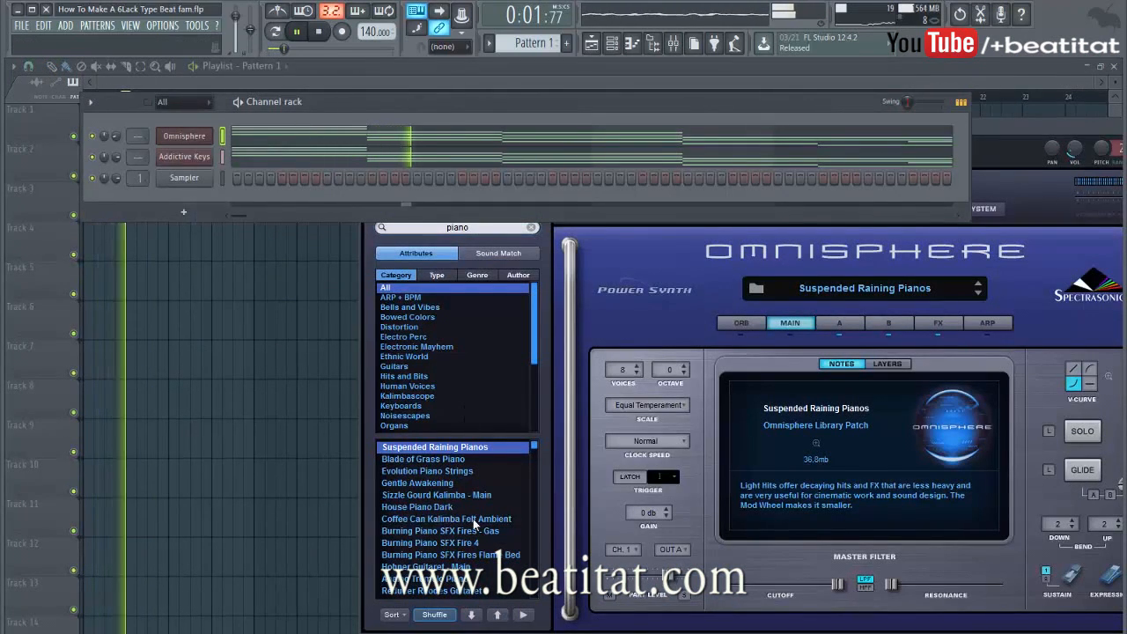
Load the Plucked Bouncing Piano patch in Omnisphere and listen to it with the pattern
scroll(428, 562, down, 2)
click(429, 578)
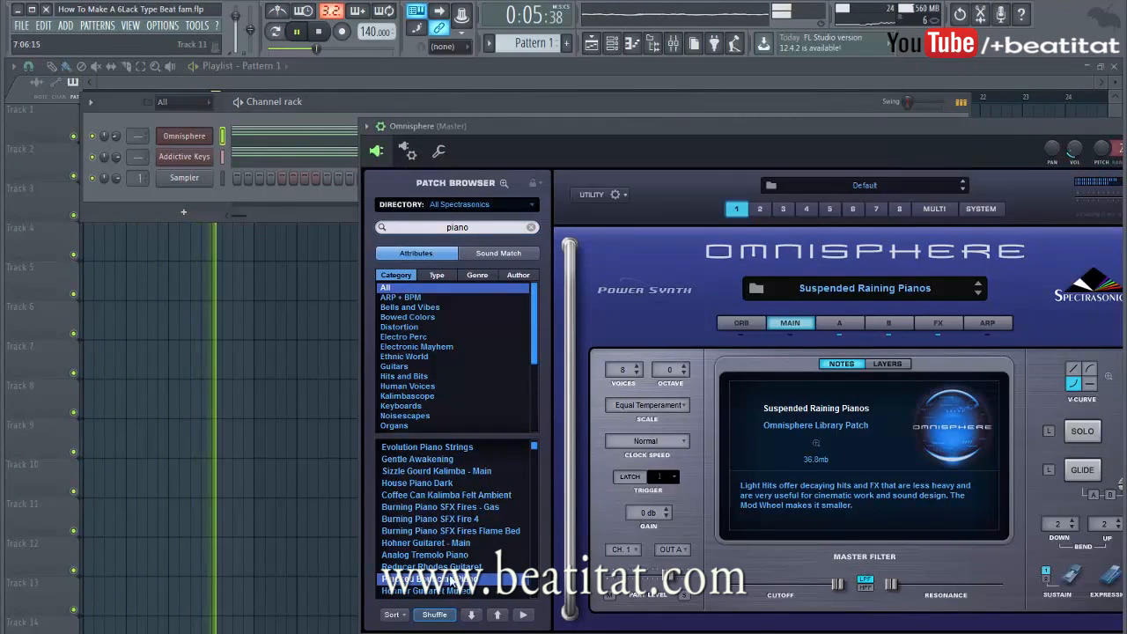
click(224, 195)
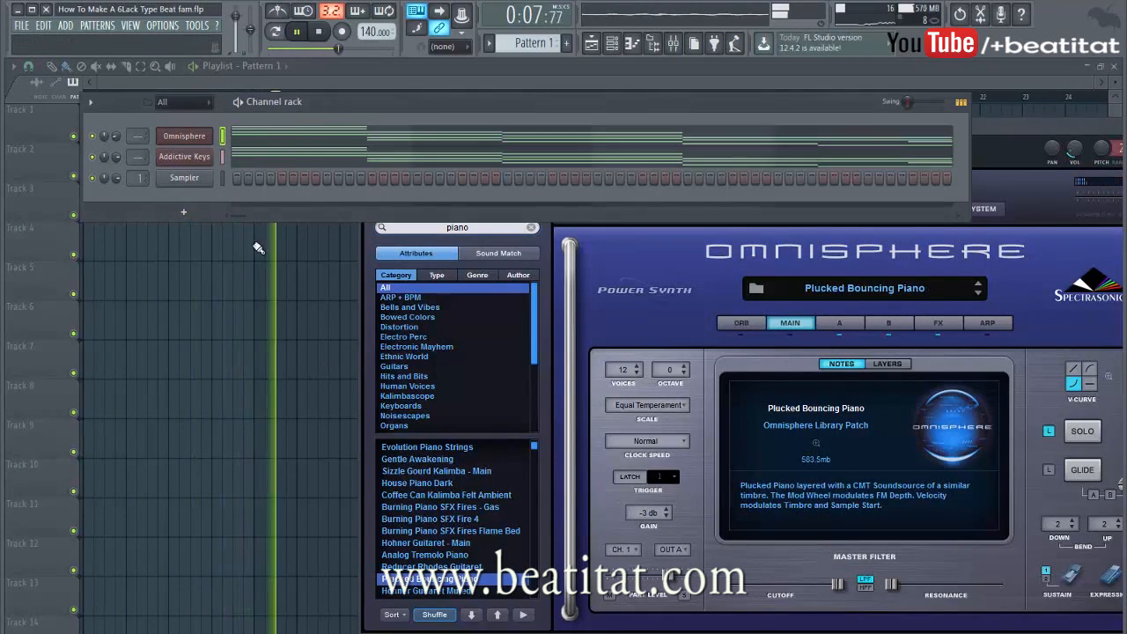
scroll(494, 550, down, 2)
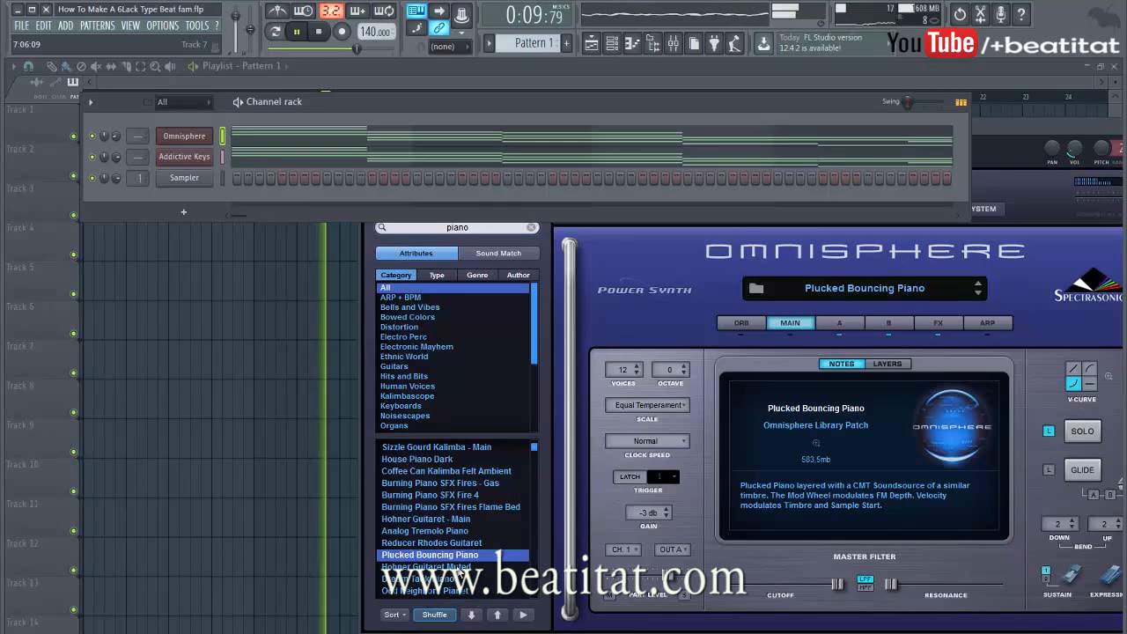
Transpose the Omnisphere chords back down one octave in the piano roll
click(231, 137)
scroll(246, 141, up, 2)
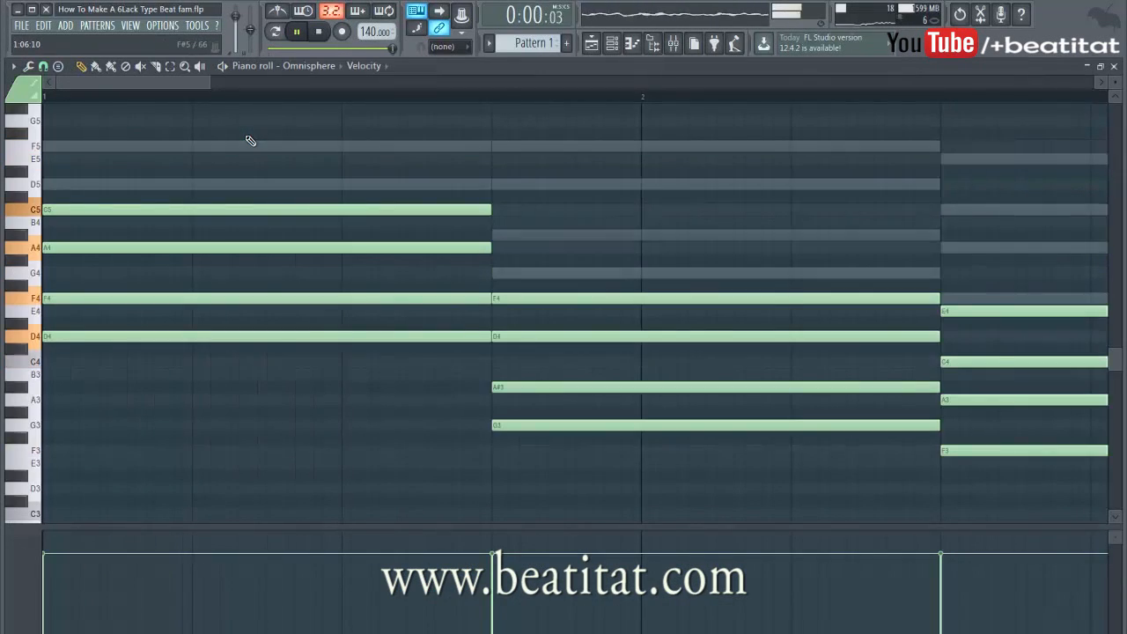
scroll(251, 141, down, 3)
key(Escape)
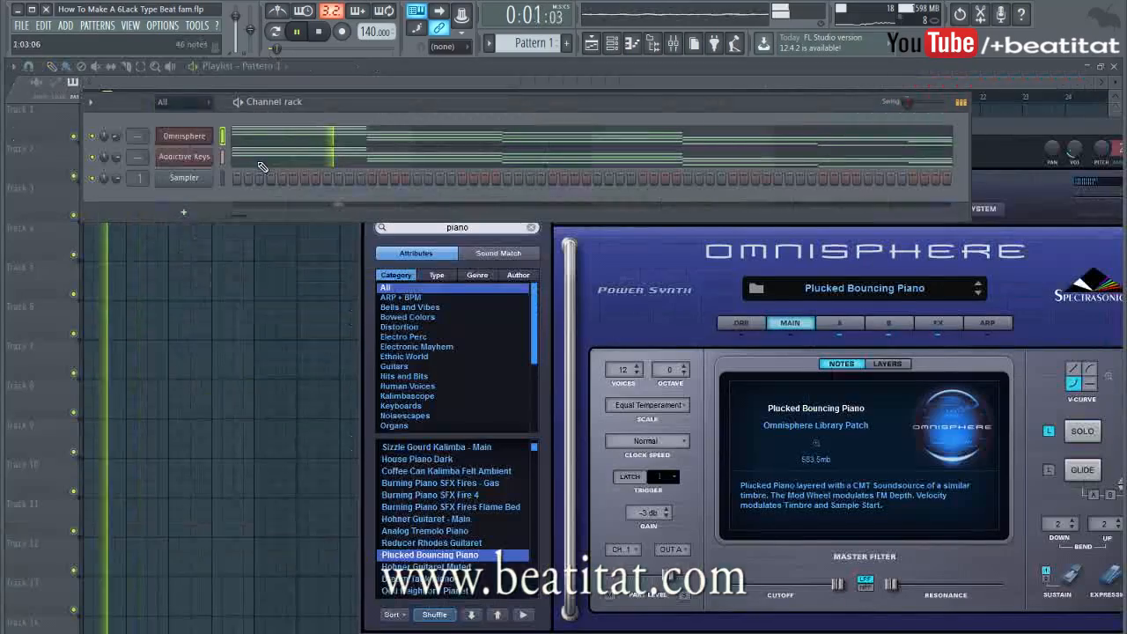
Route the Omnisphere channel to mixer Insert 2
right_click(207, 133)
click(201, 132)
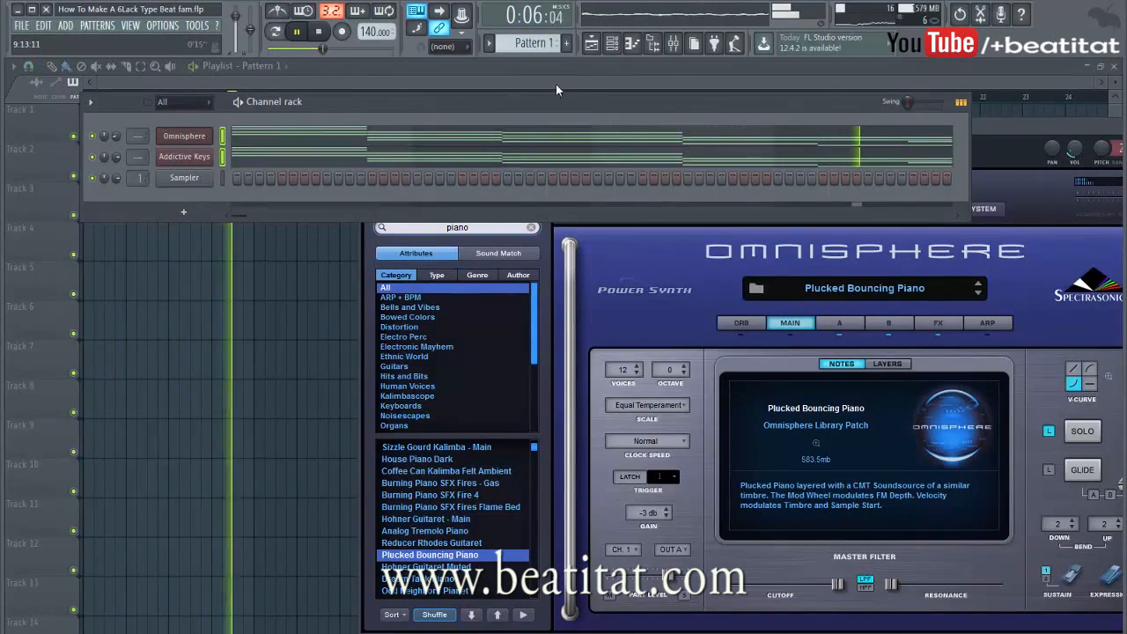
key(F9)
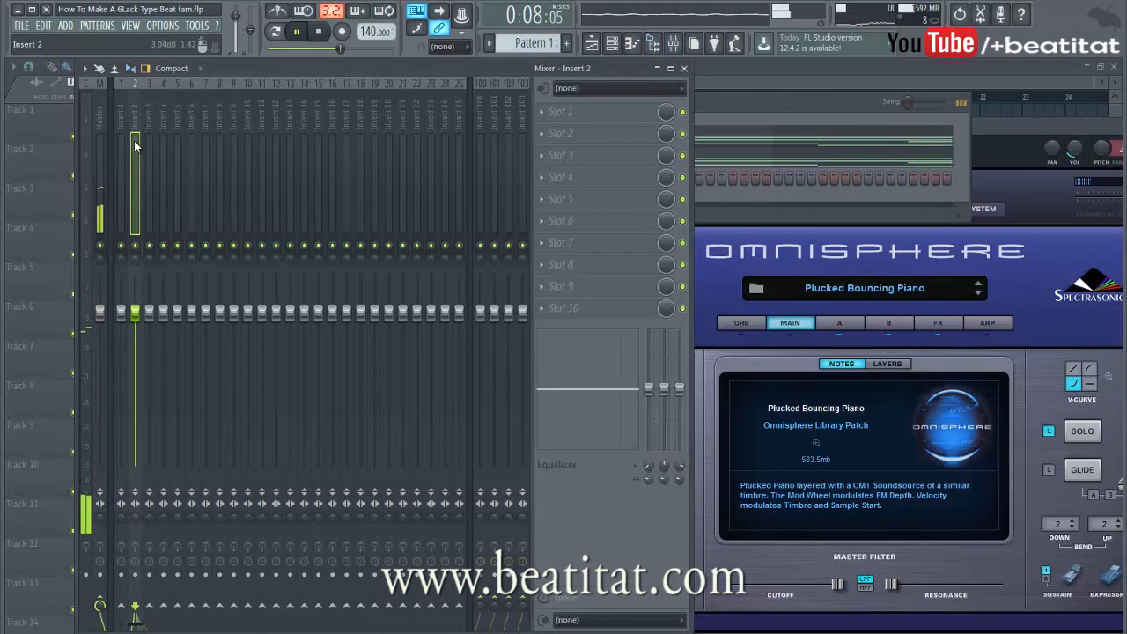
right_click(141, 81)
mouse_move(184, 162)
click(384, 163)
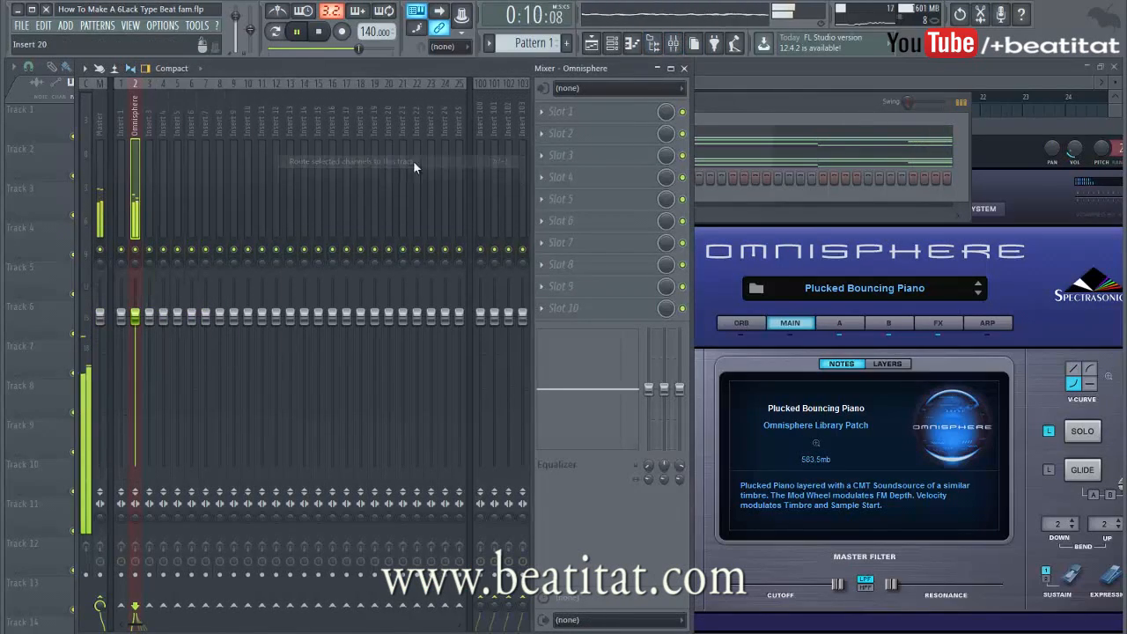
Add Fruity Parametric EQ 2 to the Omnisphere track's slot 1, cut the lows with band 1 and pull band 4 down in the highs
click(560, 110)
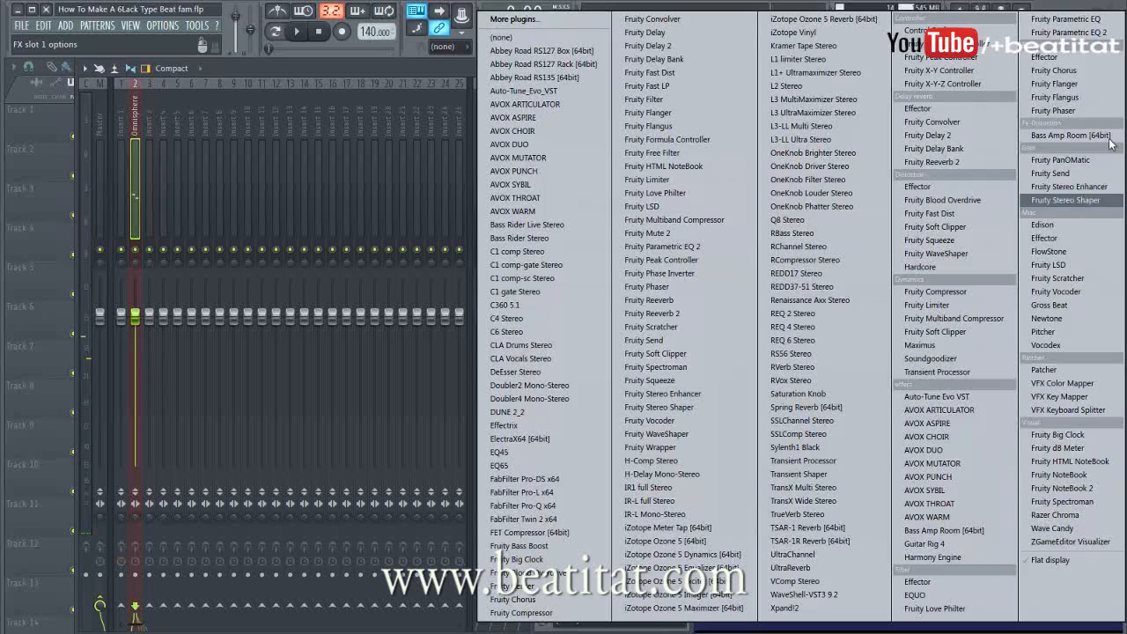
click(1065, 32)
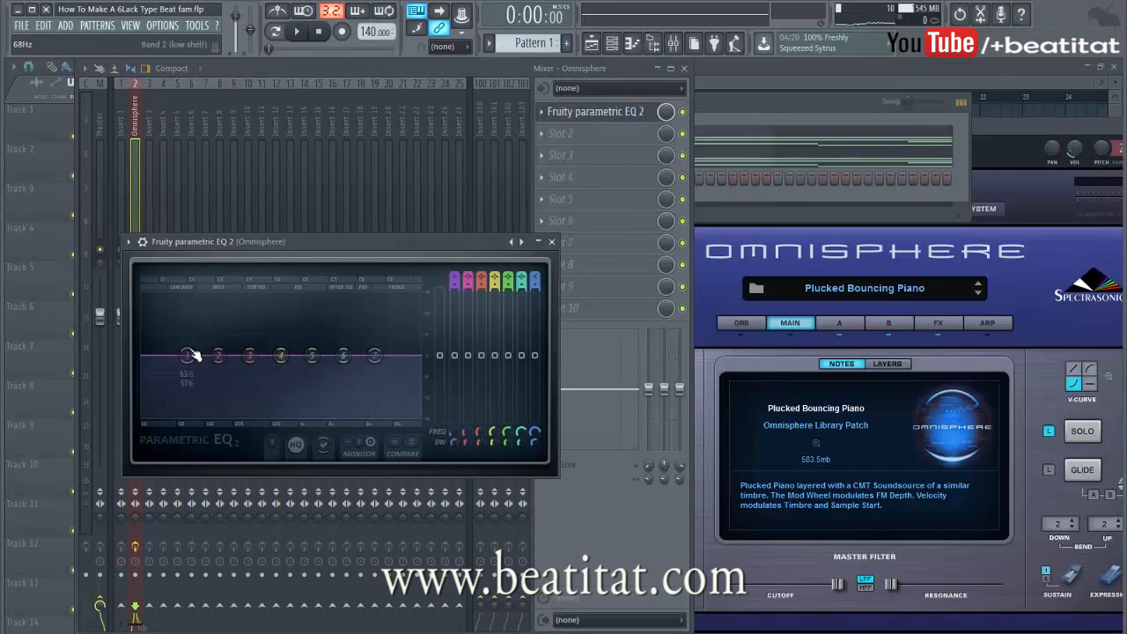
key(space)
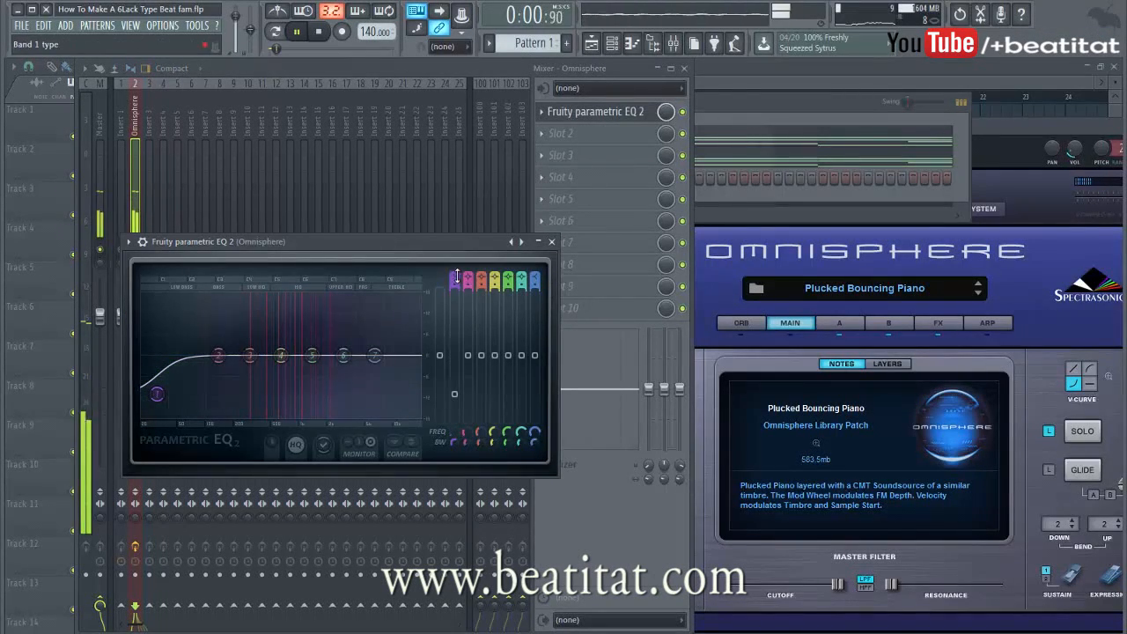
drag(157, 394, 200, 399)
drag(281, 355, 402, 380)
click(551, 242)
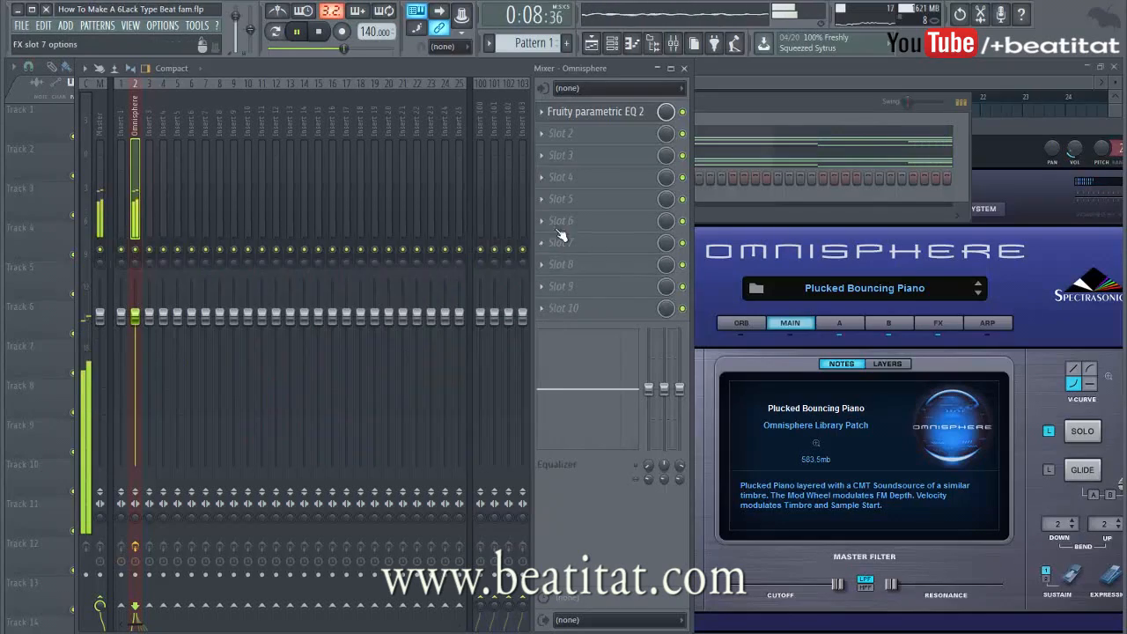
Add Fruity Reeverb 2 to slot 2 of the Omnisphere track with a decay time of about 2.3 sec
click(589, 133)
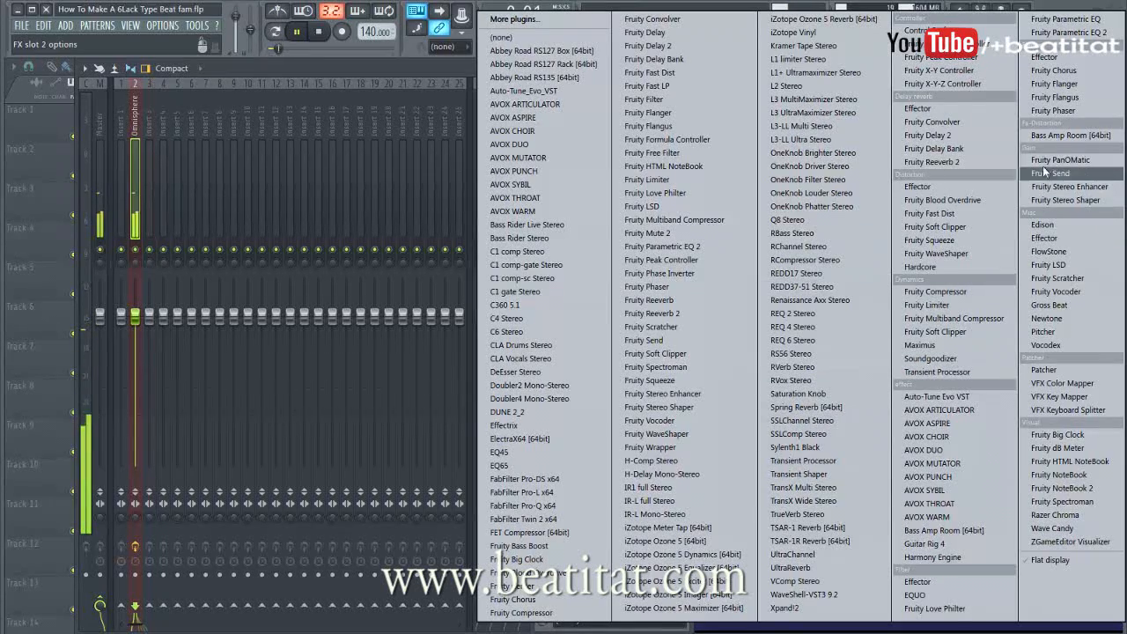
click(931, 162)
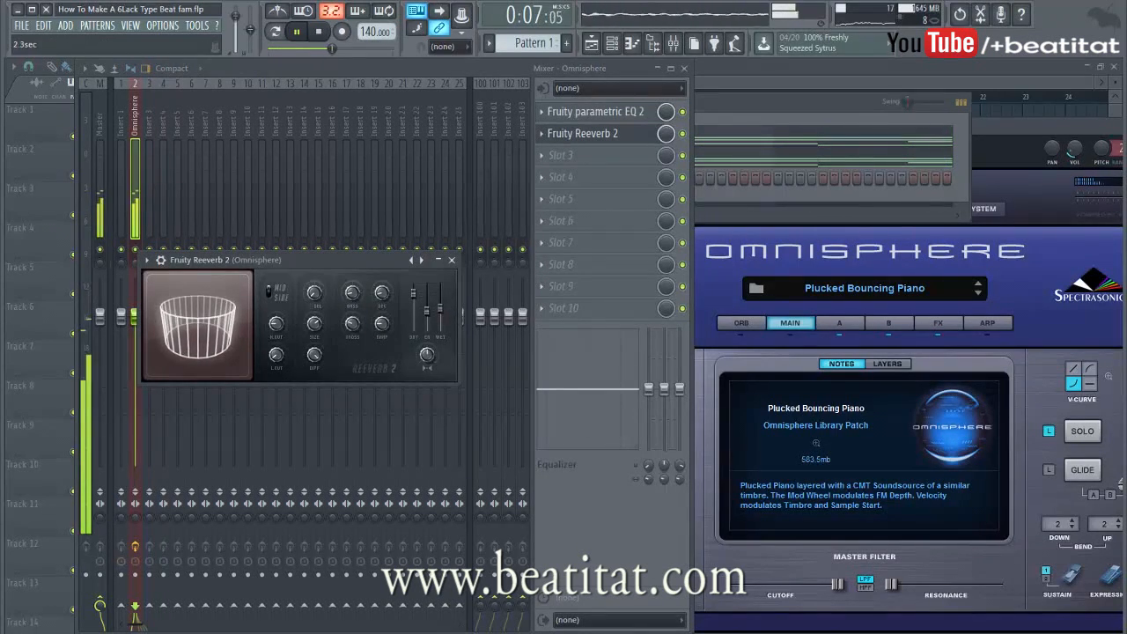
click(454, 260)
Add iZotope Vinyl to slot 3 and set Wear to about 11%, Warp Depth to about 35%, and raise Dust slightly
click(598, 159)
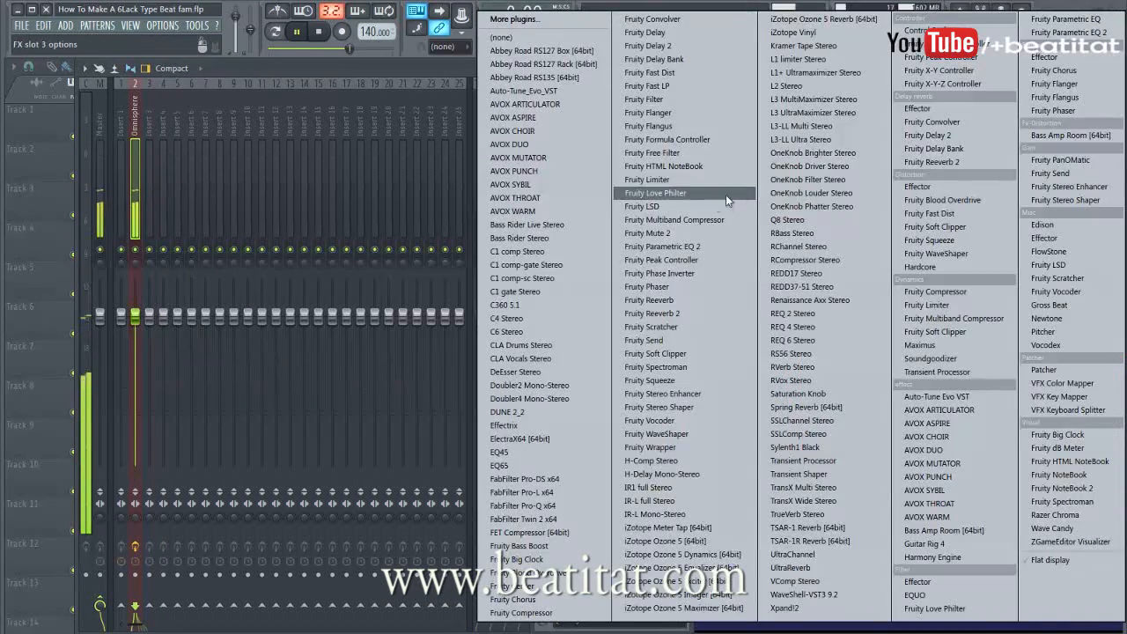
click(848, 35)
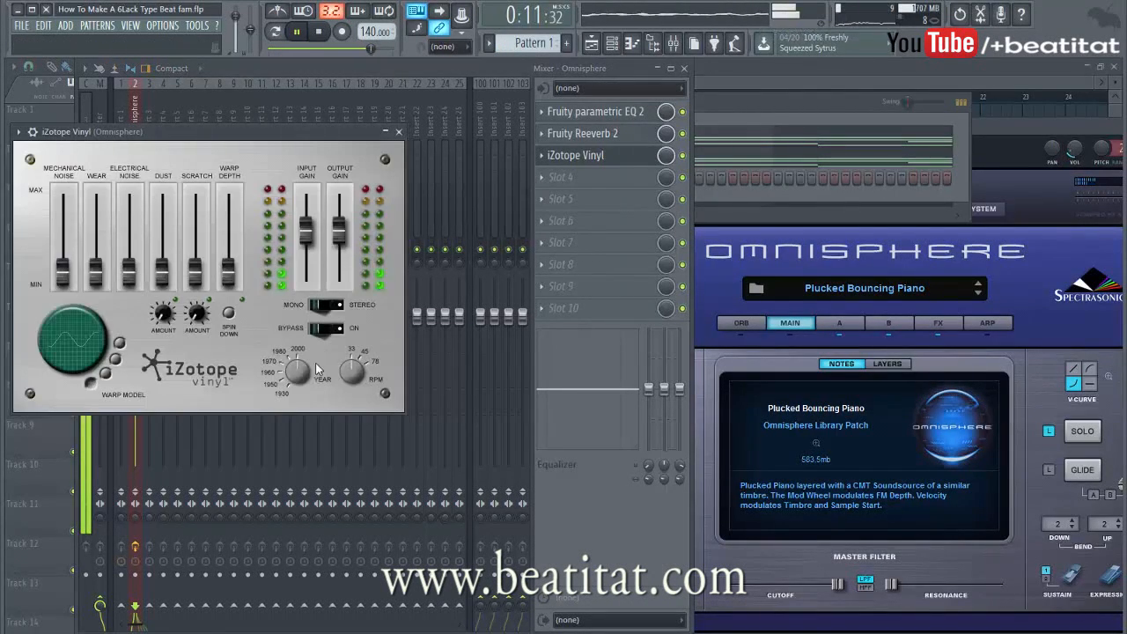
drag(285, 393, 287, 380)
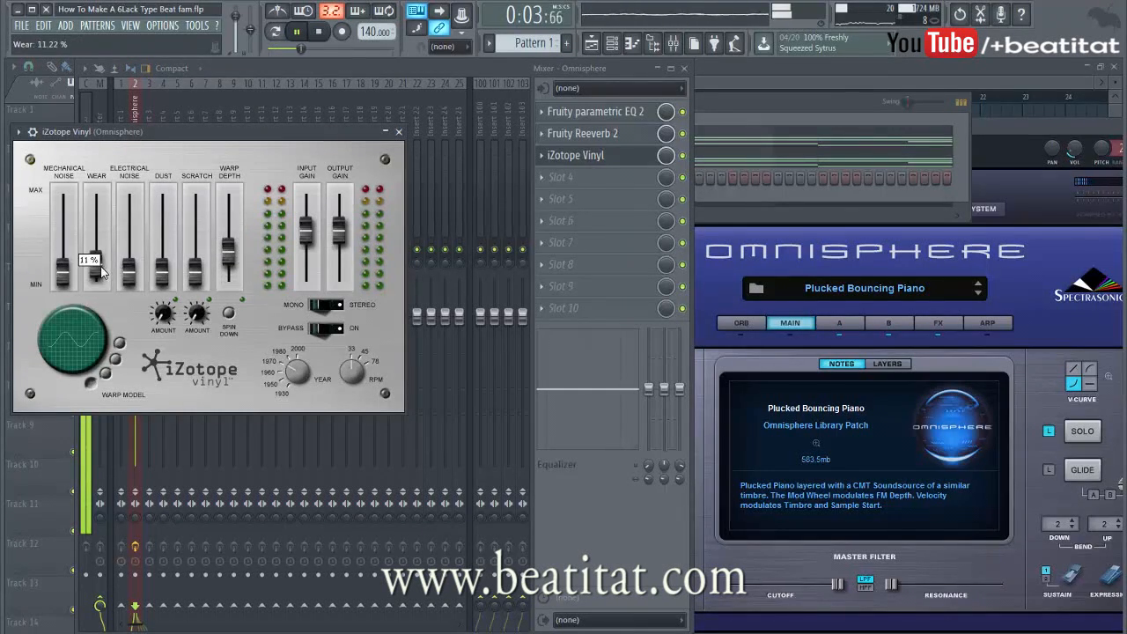
drag(195, 280, 167, 256)
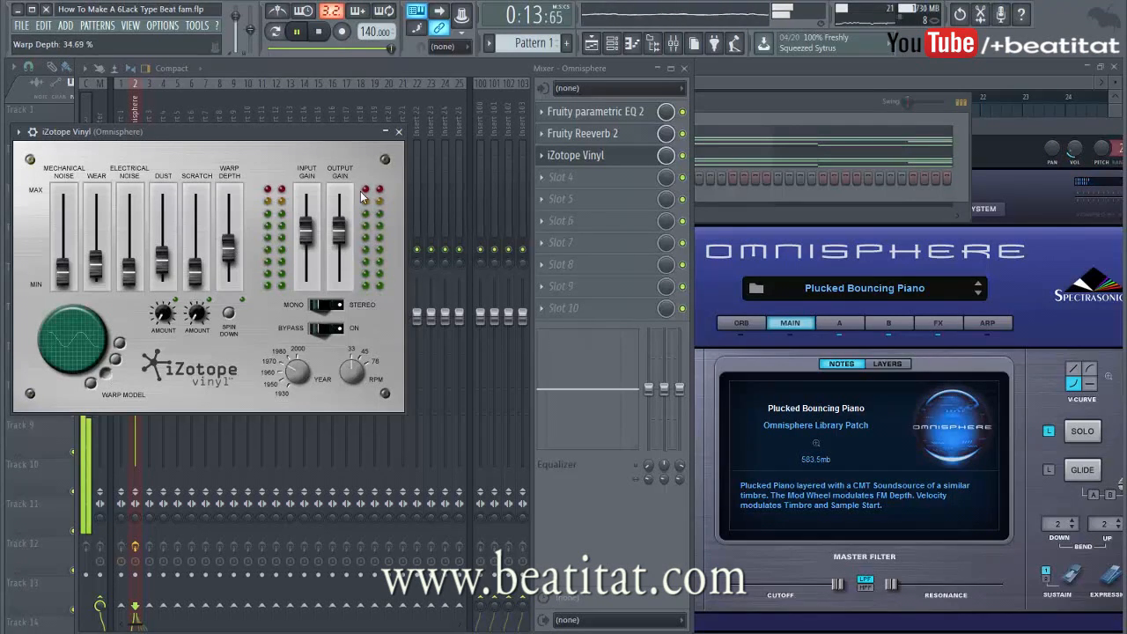
click(398, 132)
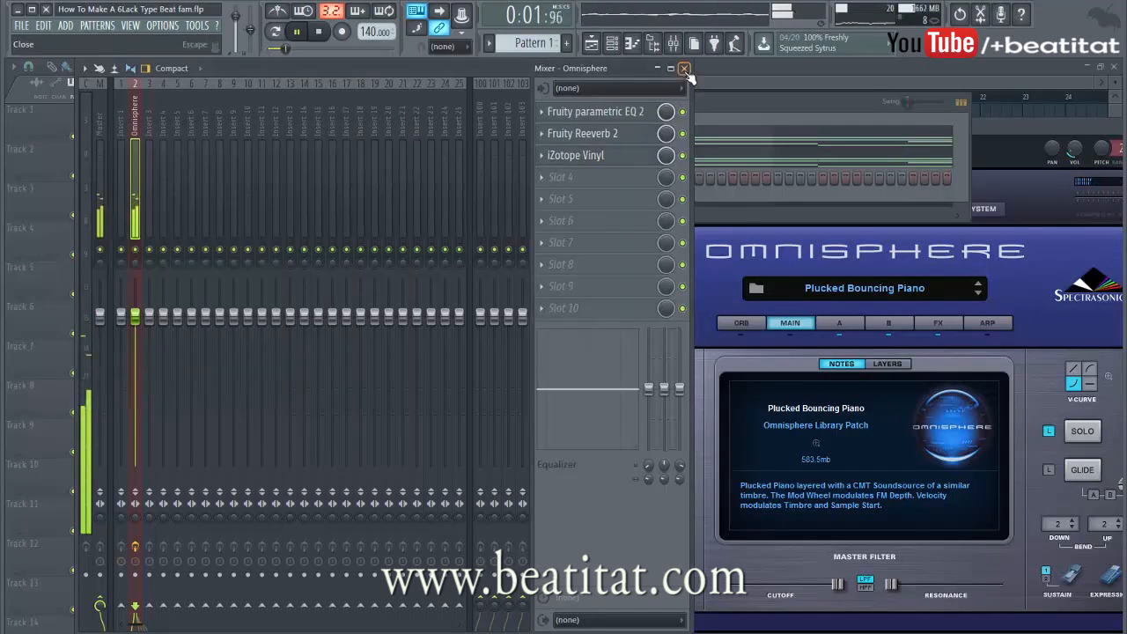
Select bars 1 to 8 of the playlist and export them as the wave file How To Make A 6Lack Type Beat fam Main MEL
click(684, 70)
click(690, 71)
key(space)
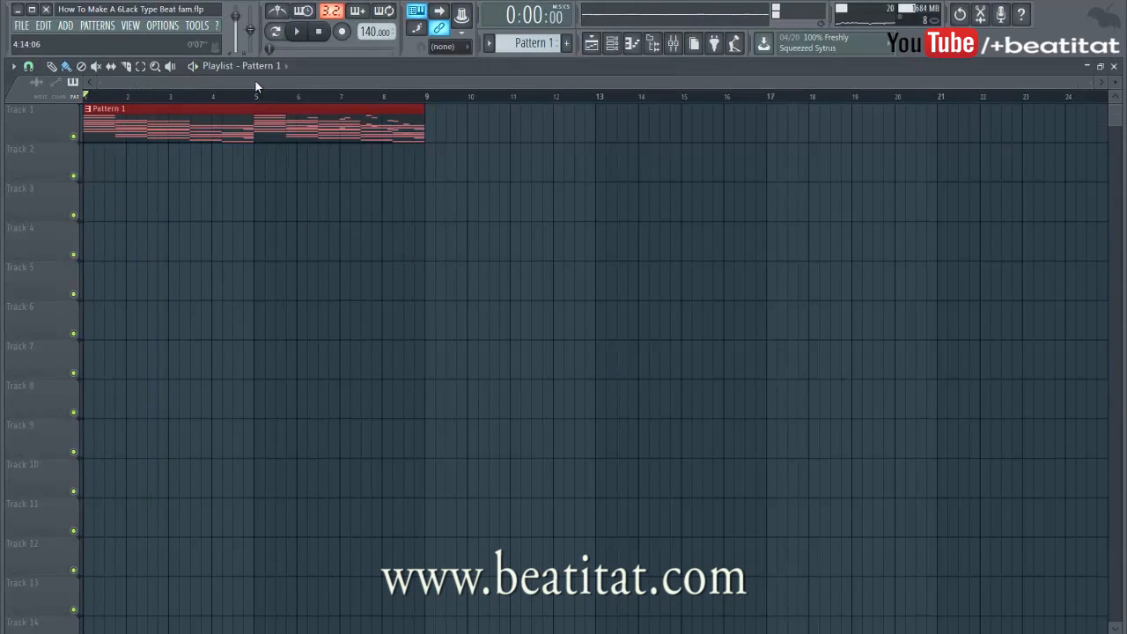
double_click(411, 98)
click(21, 24)
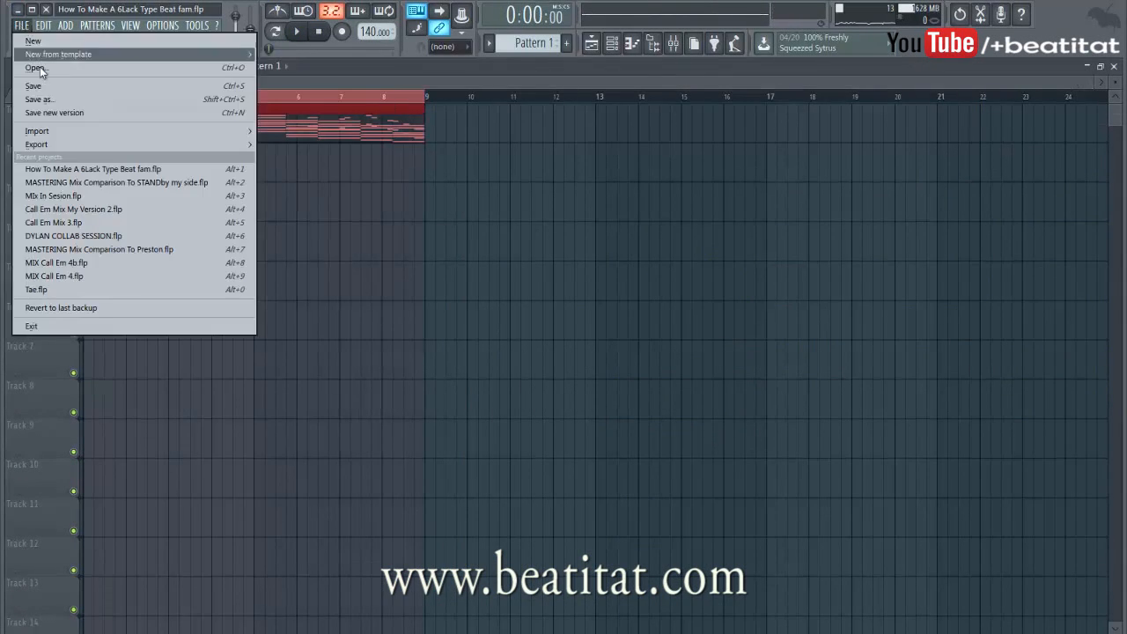
mouse_move(132, 145)
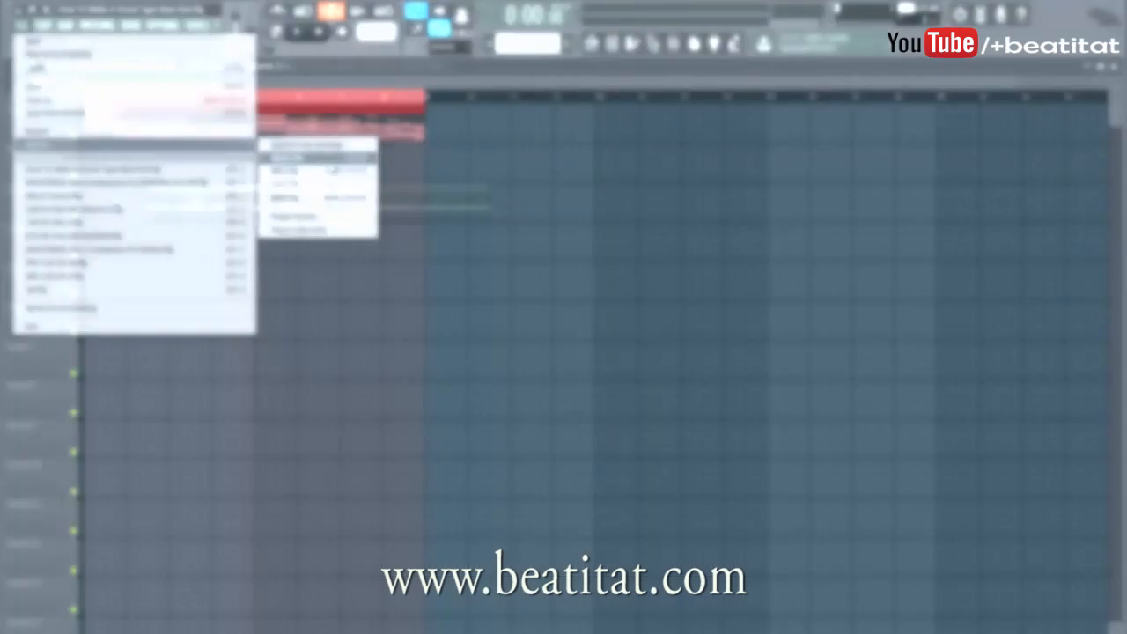
click(328, 161)
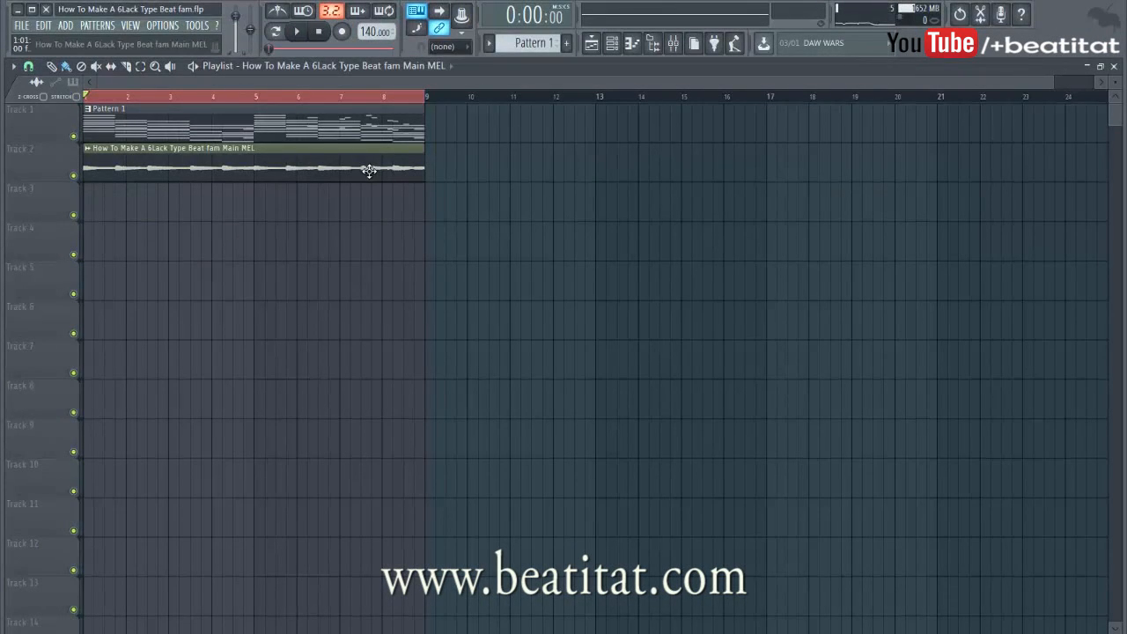
Mute Track 1, normalize the rendered Main MEL audio clip on Track 2 and play it back
click(73, 136)
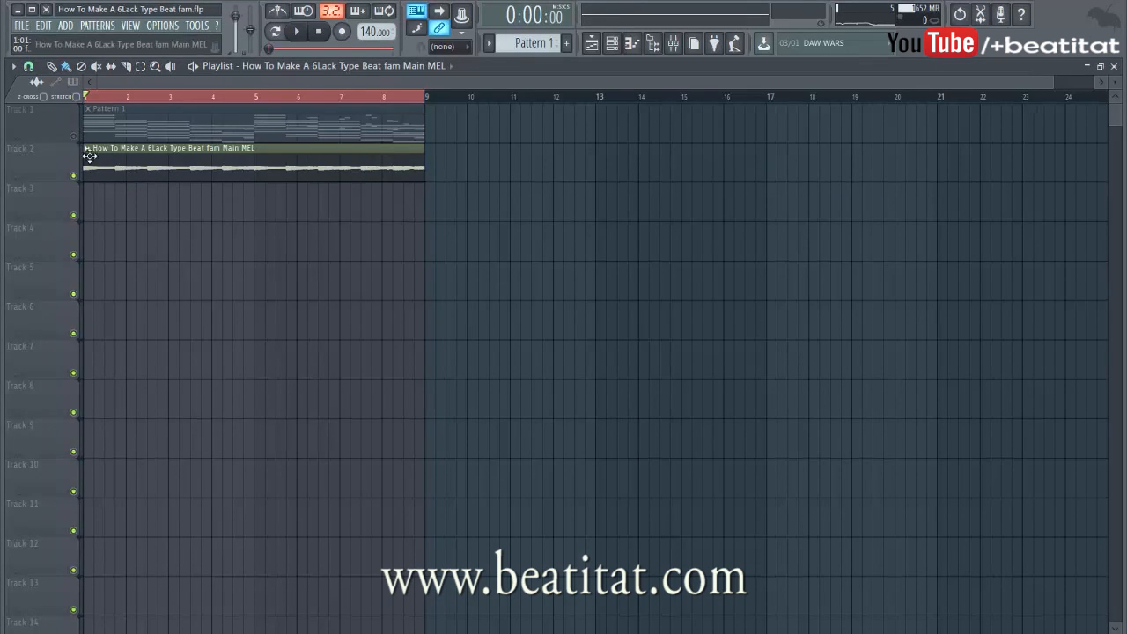
double_click(89, 168)
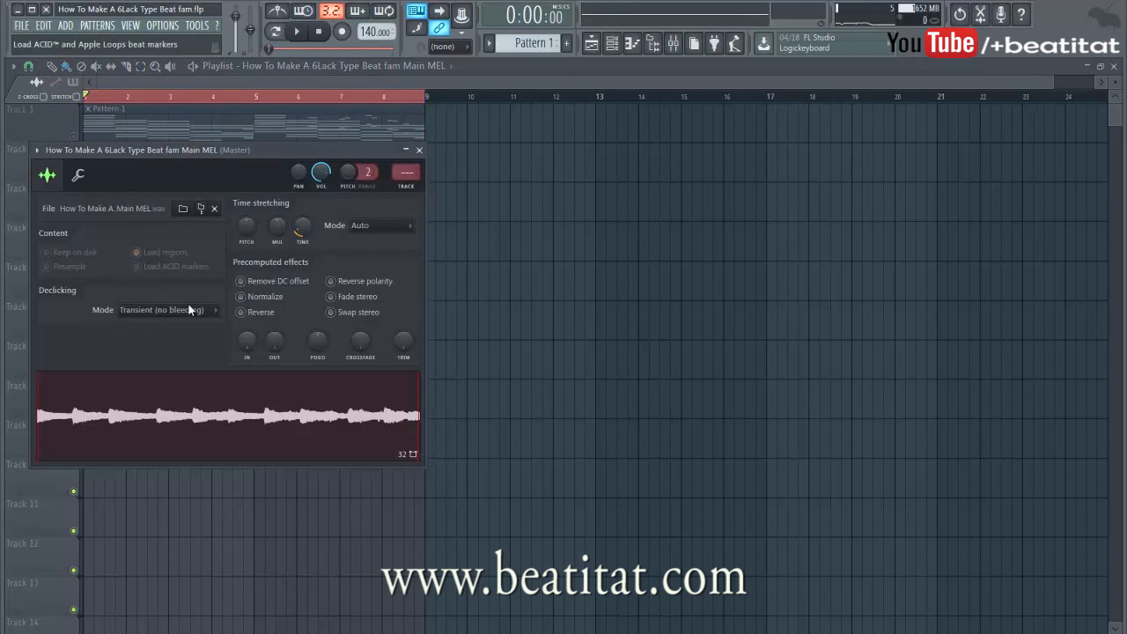
click(241, 296)
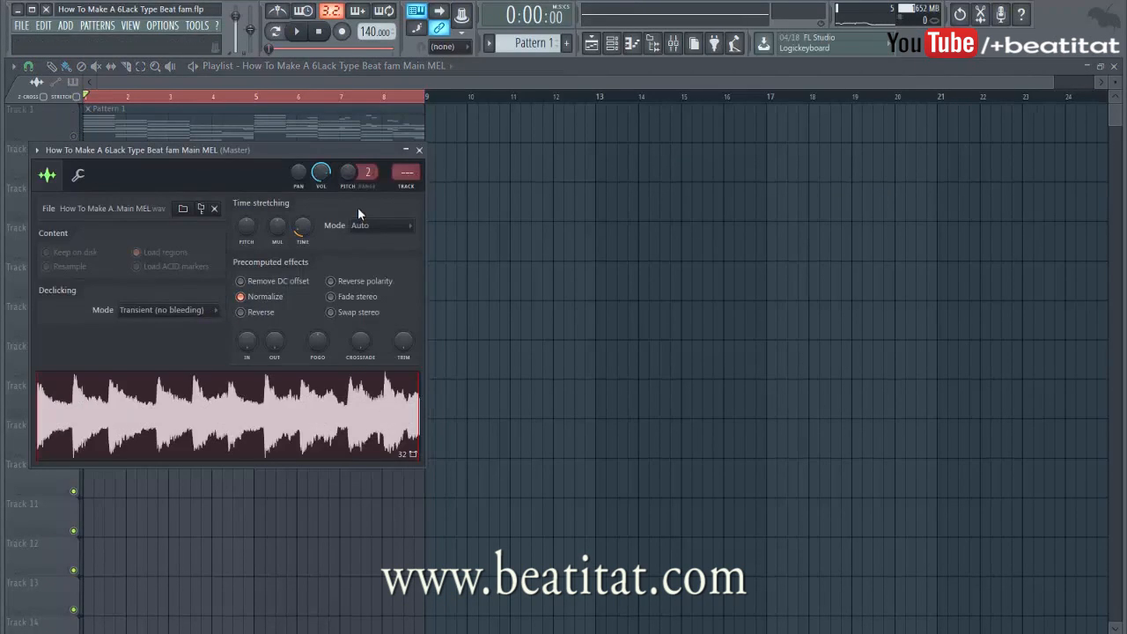
click(419, 152)
key(space)
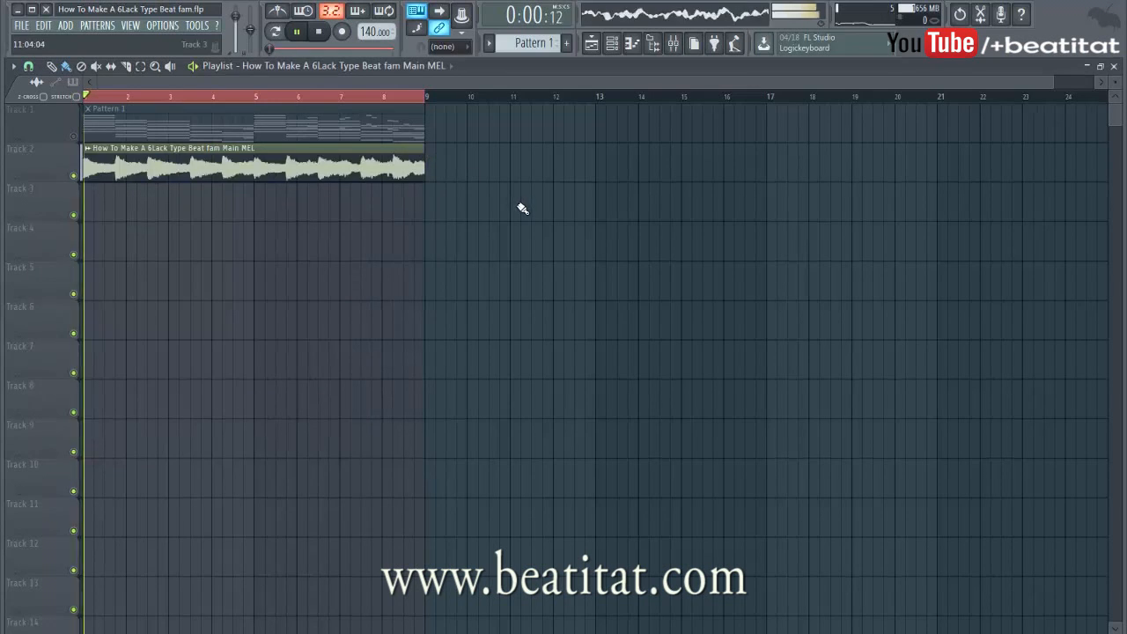
Route the Main MEL audio clip to mixer Insert 3 and check its level during playback
double_click(290, 155)
click(407, 190)
key(space)
key(space)
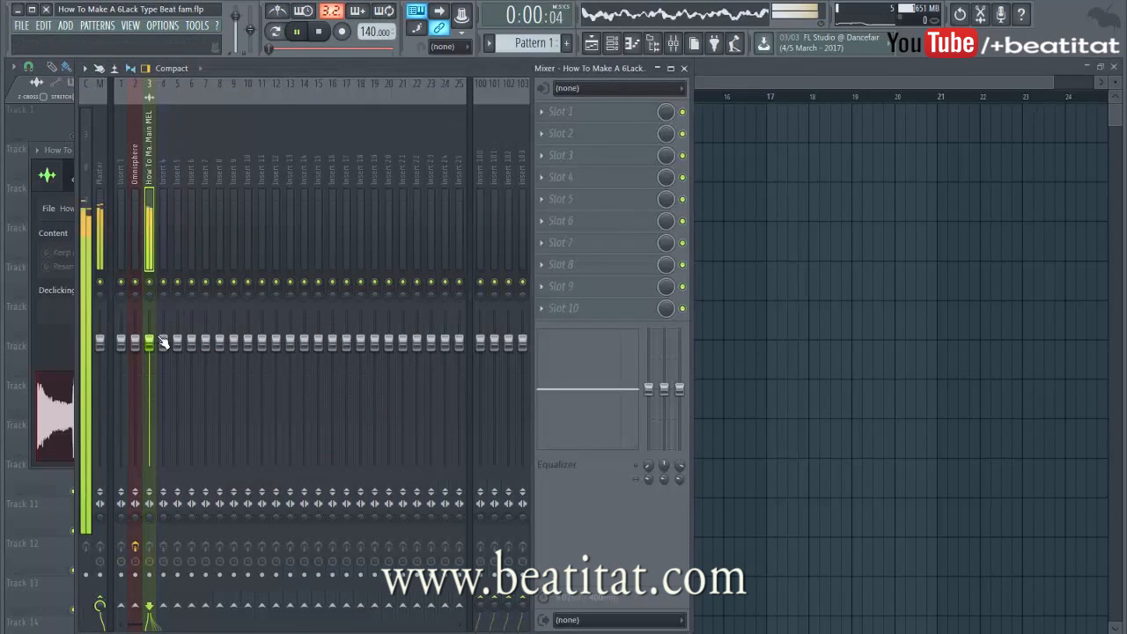
right_click(748, 348)
key(space)
Lower the Main MEL clip's time-stretching pitch and reverse the sample while it plays
double_click(322, 154)
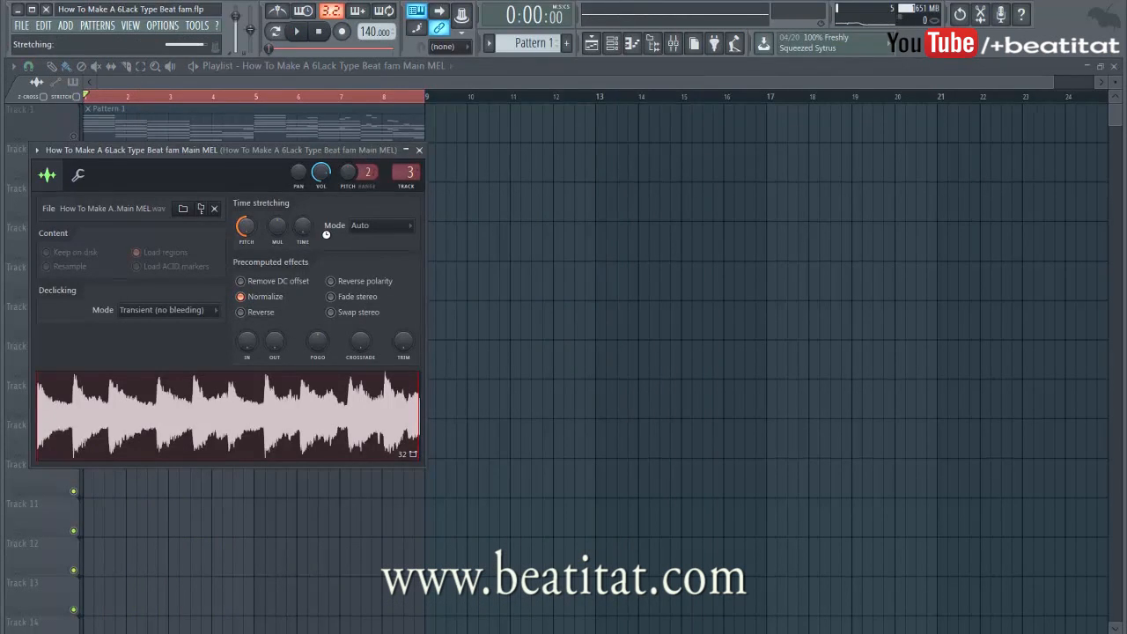
key(space)
drag(288, 156, 750, 138)
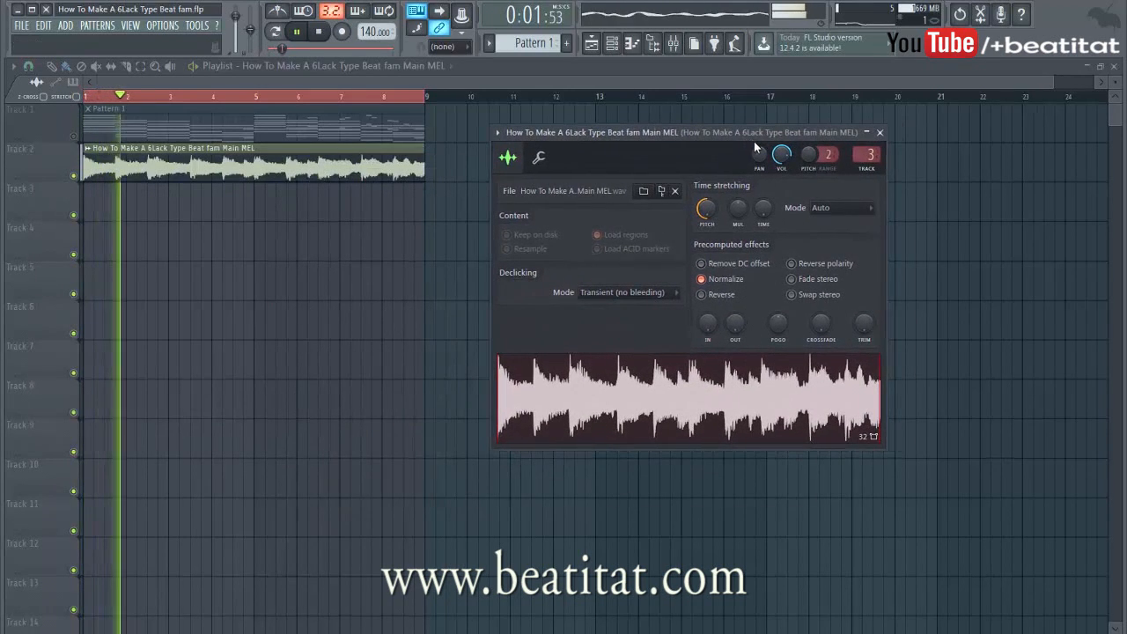
click(713, 295)
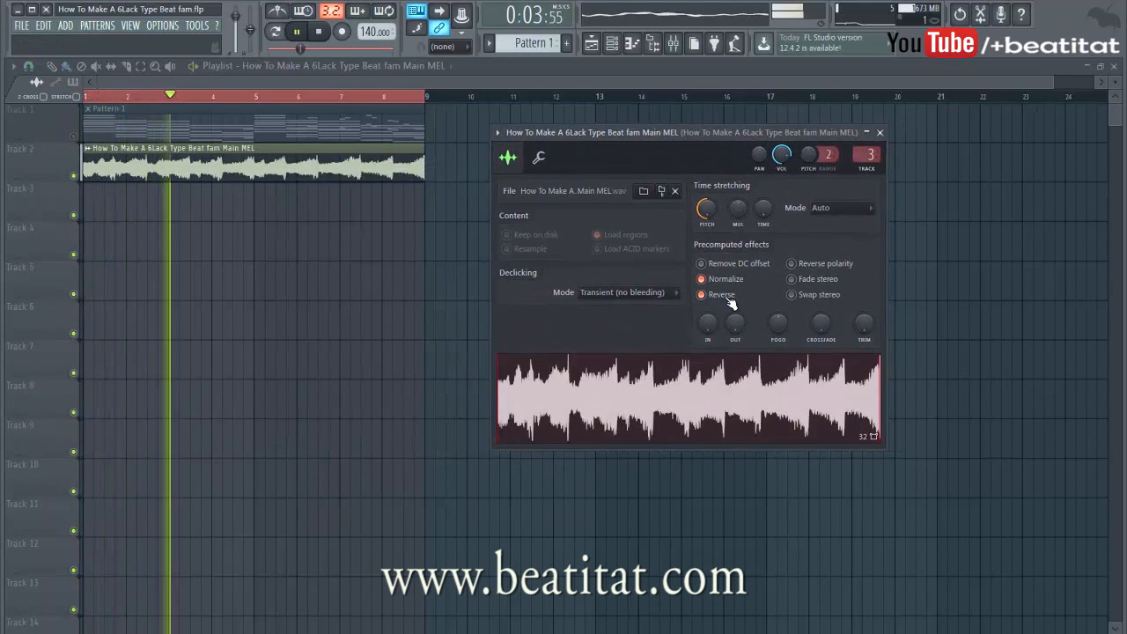
click(878, 132)
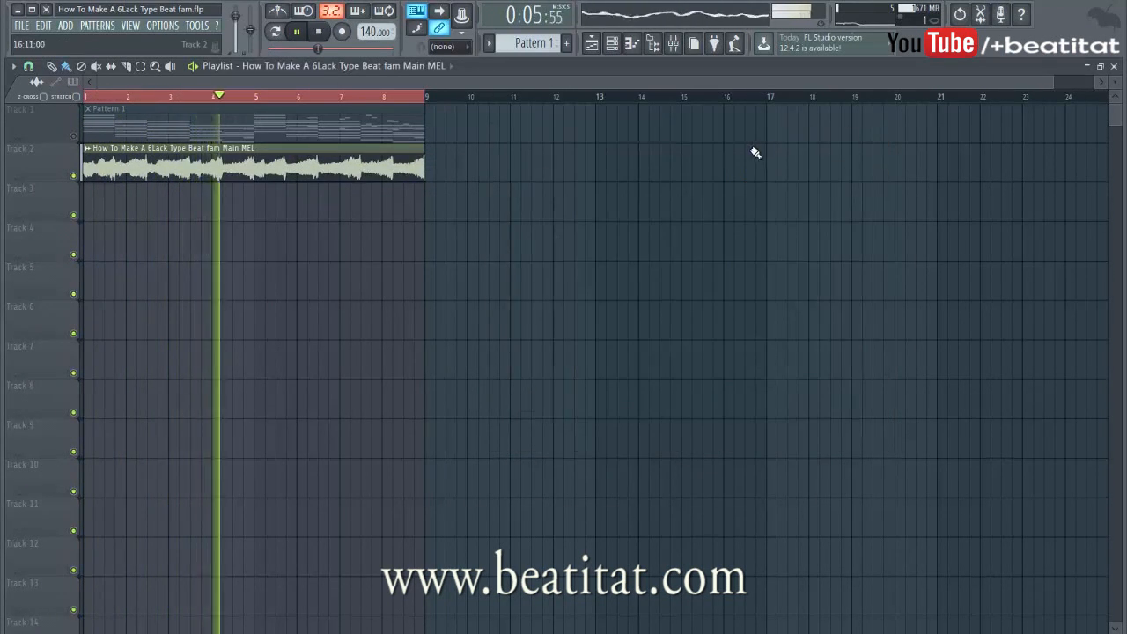
Lower the clip's mixer track to about 73% (-6.4 dB) and reset the sample's time-stretching pitch to its default
click(674, 44)
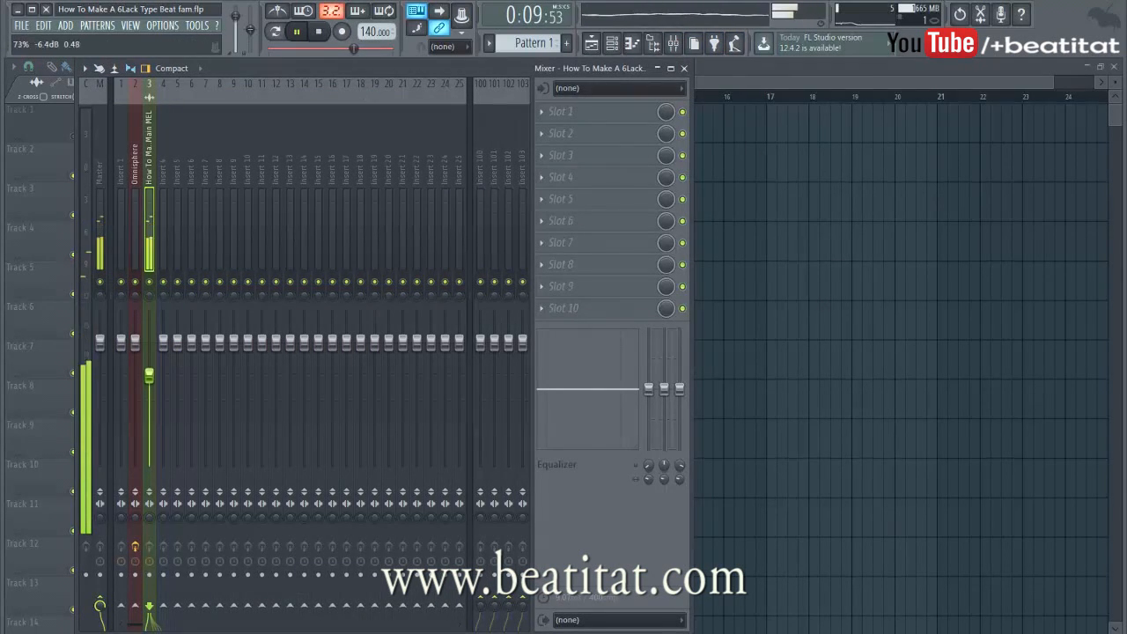
click(684, 68)
double_click(372, 159)
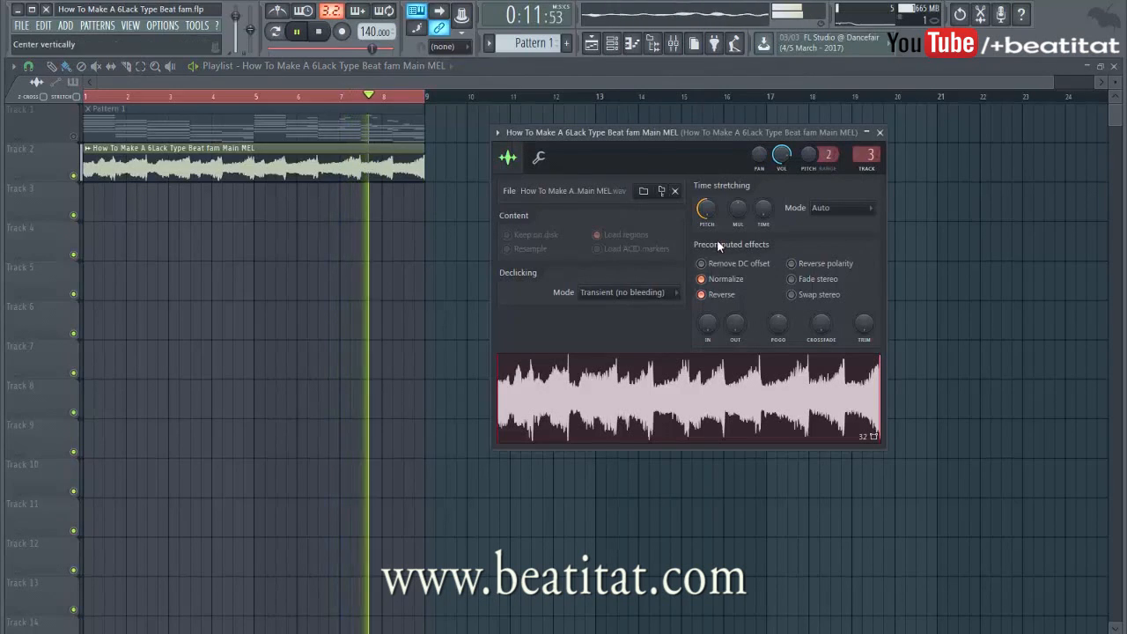
right_click(710, 208)
click(729, 219)
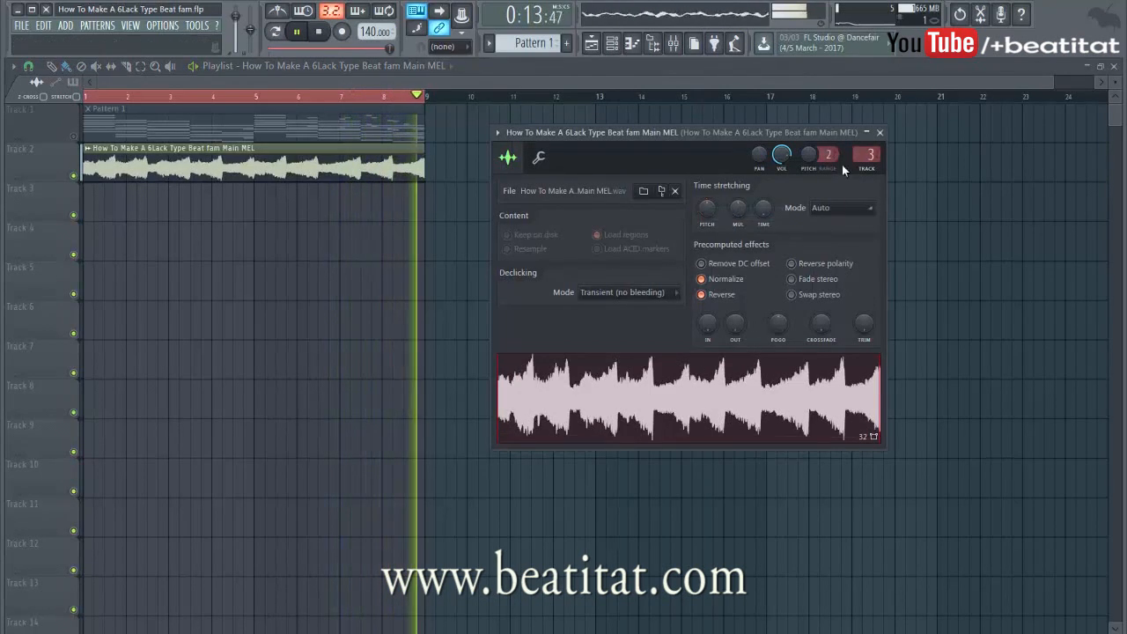
click(880, 133)
Rename mixer Insert 3 as MainMel1 and lower its volume to about 65% (-8.6 dB)
click(674, 44)
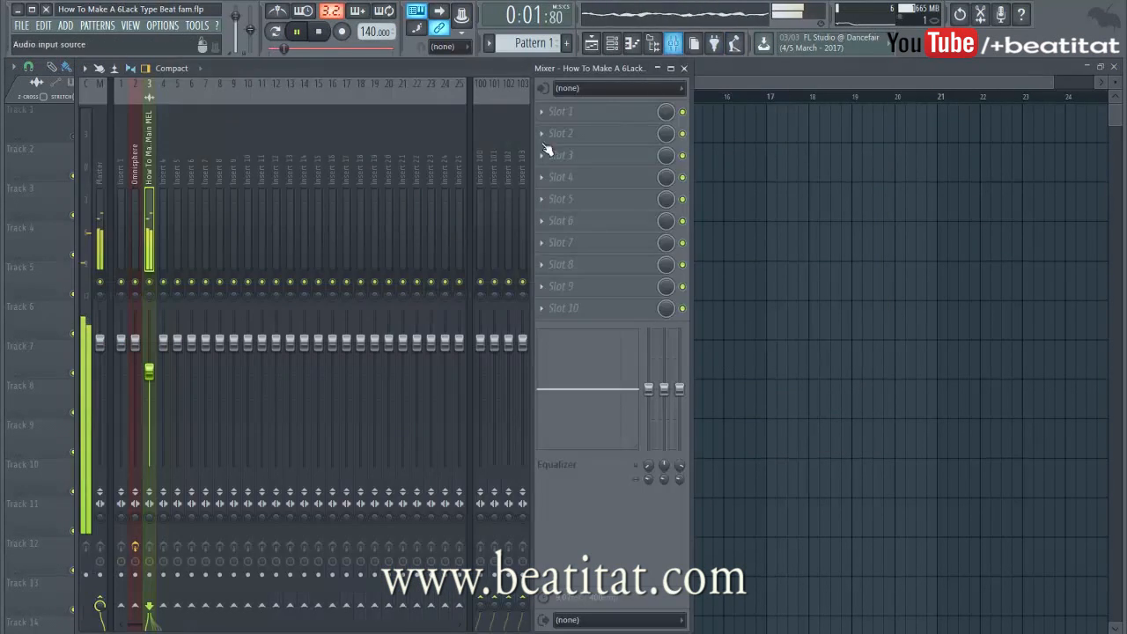
click(684, 67)
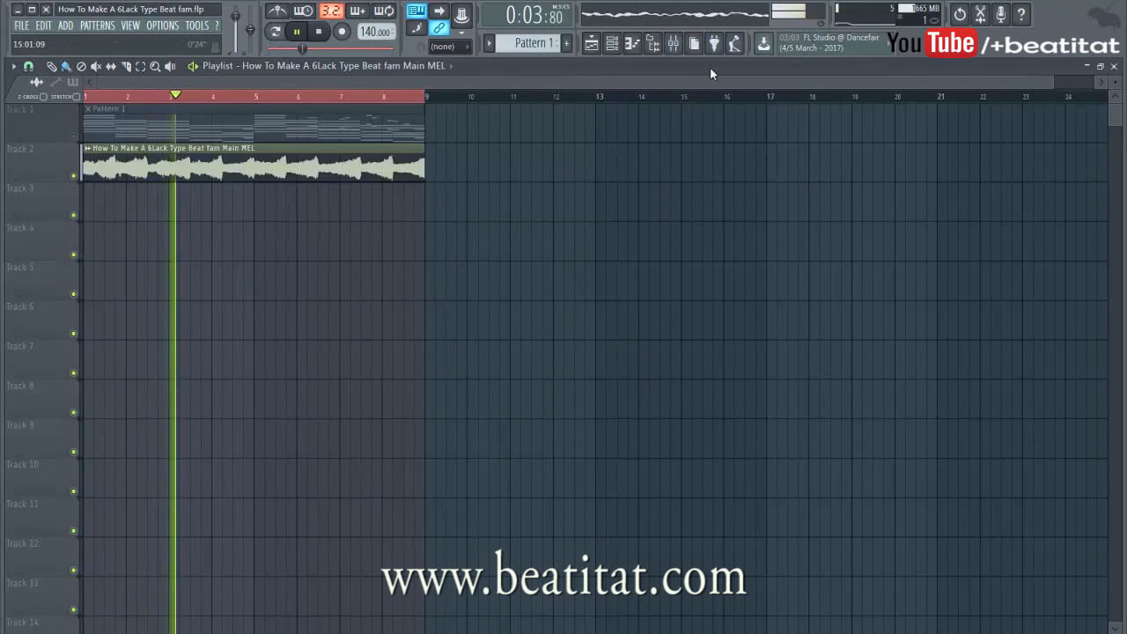
click(675, 44)
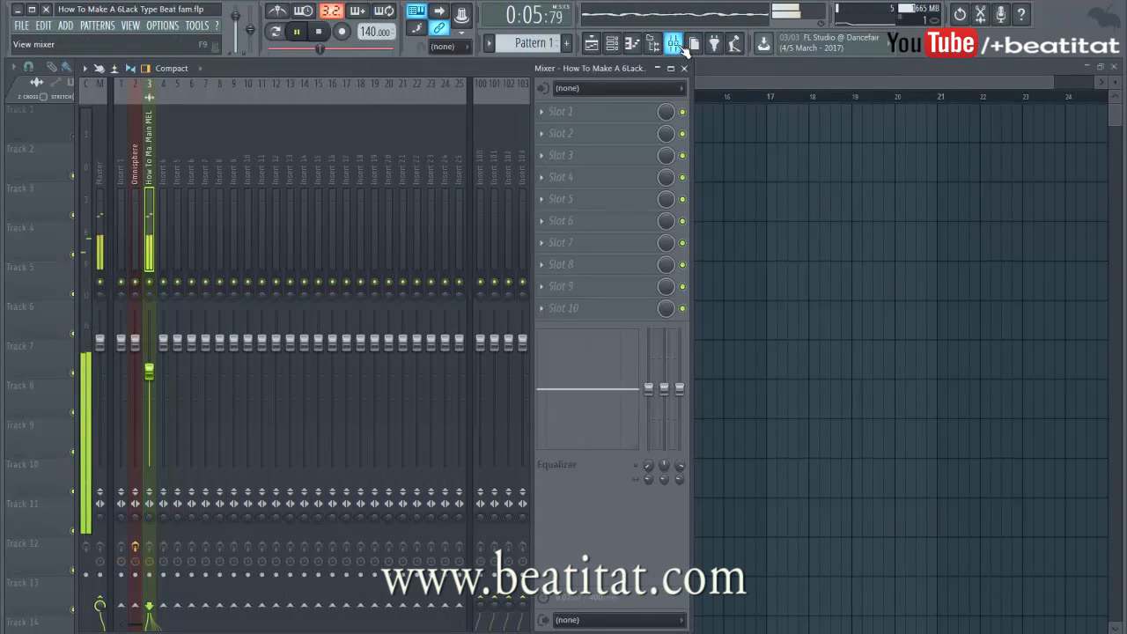
key(F2)
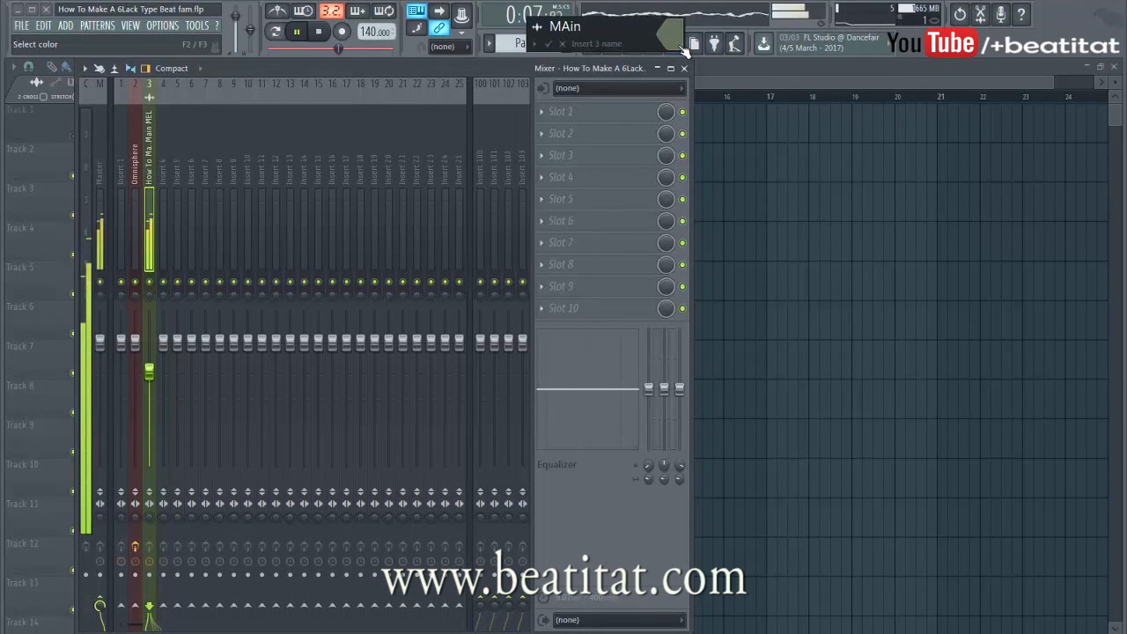
text(MainMel1)
key(Return)
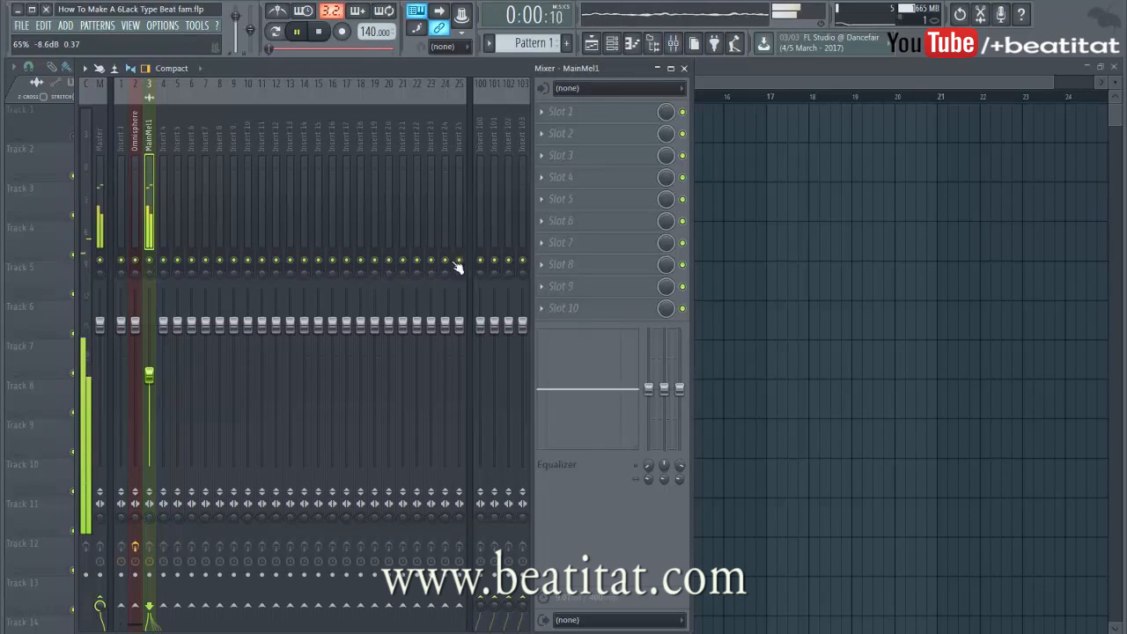
Add Gross Beat to slot 1 of MainMel1, load the Momentary preset and choose the 1/2 Speed time effect
click(567, 132)
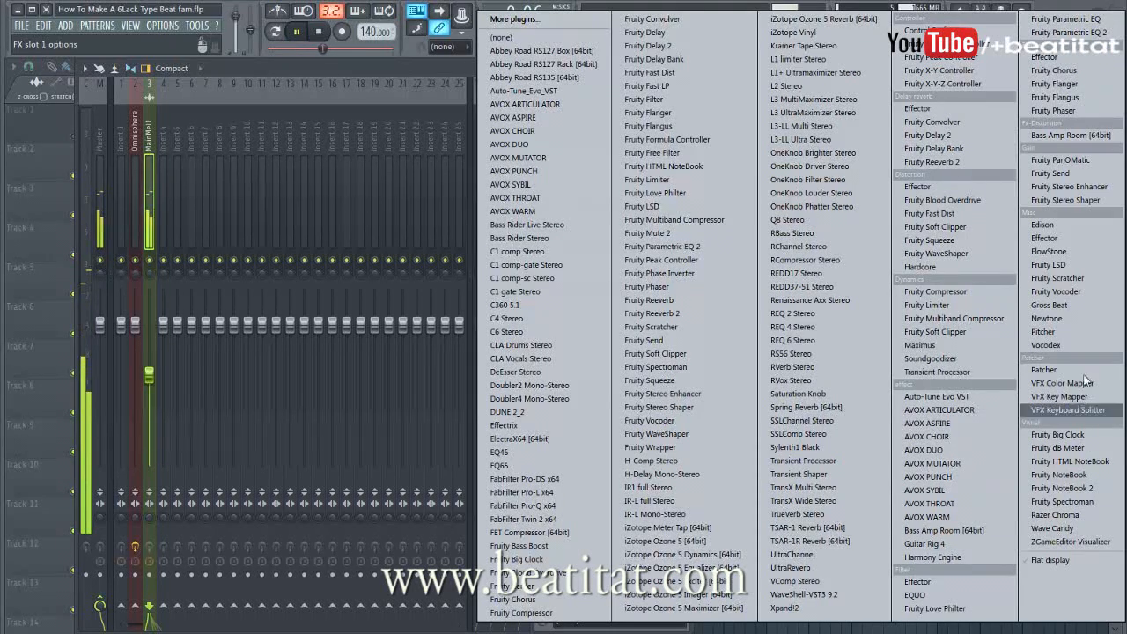
click(1079, 306)
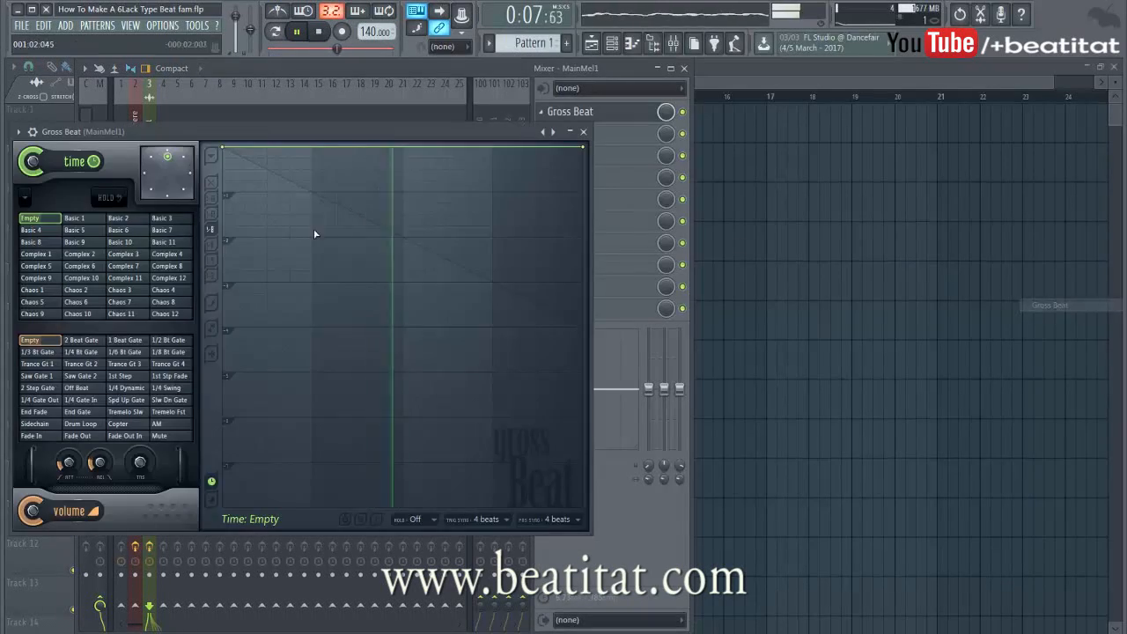
click(19, 133)
mouse_move(44, 175)
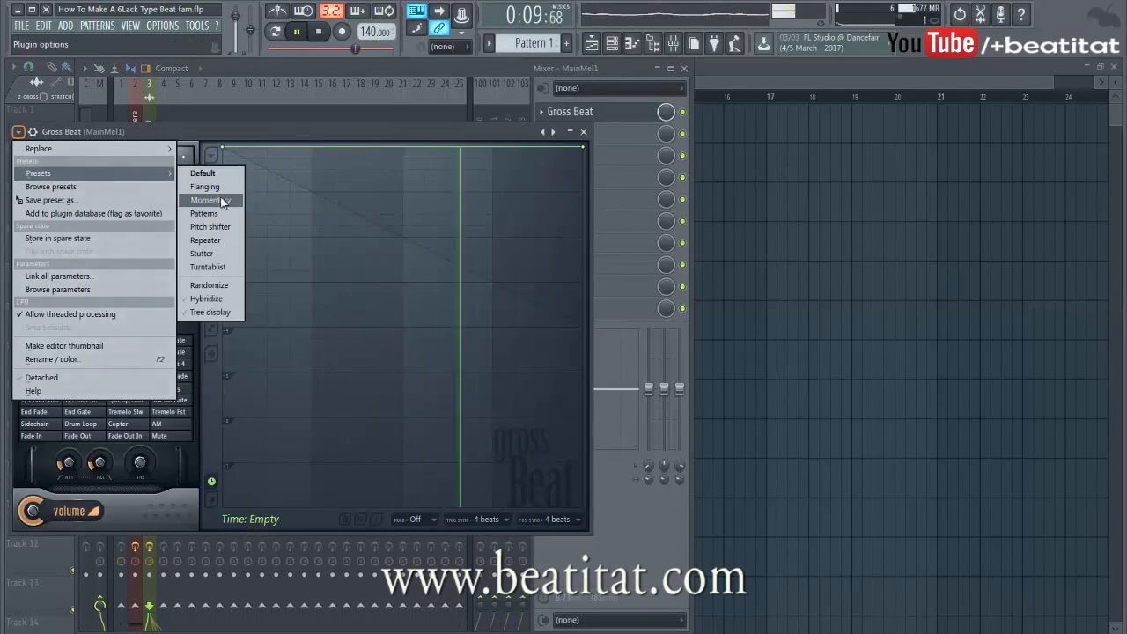
click(222, 199)
click(123, 301)
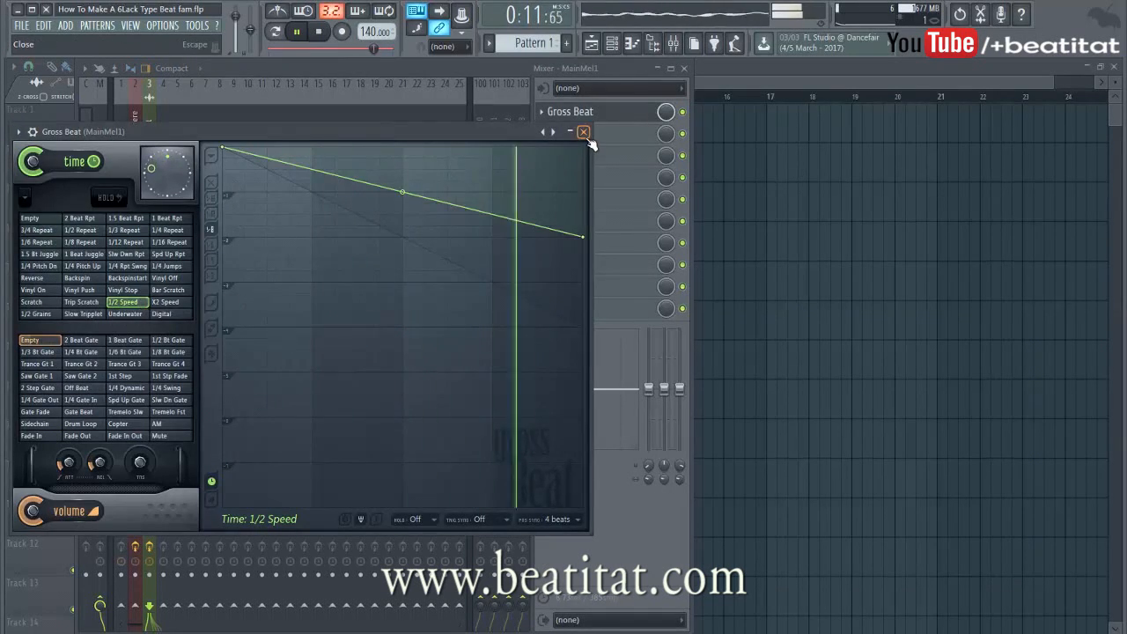
click(573, 112)
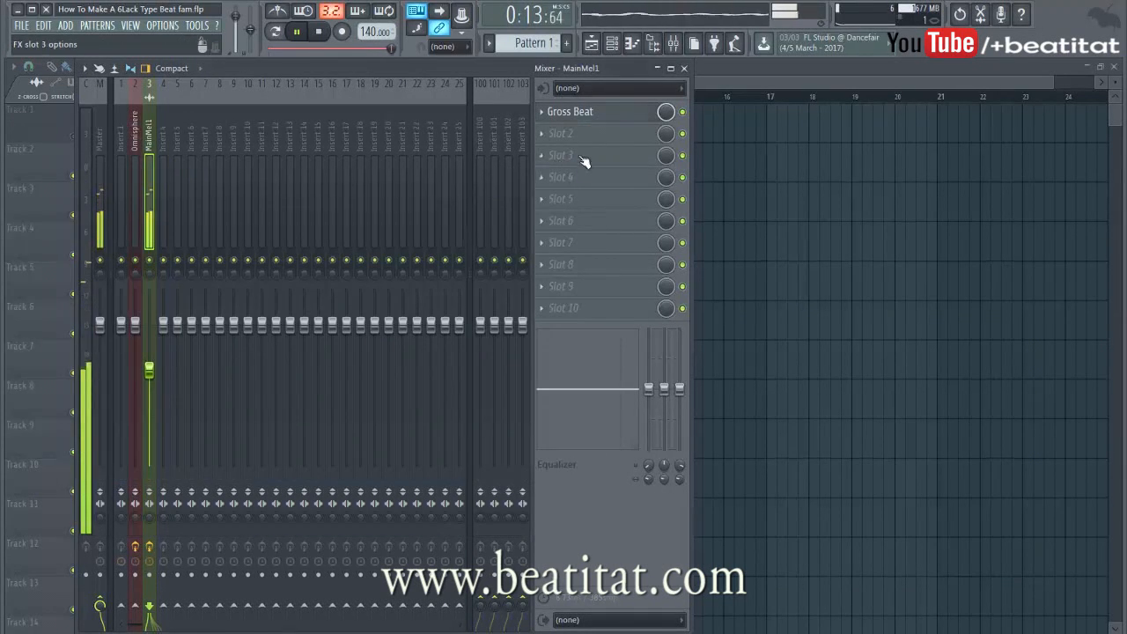
Add Fruity Parametric EQ 2 to slot 2 of the MainMel1 track and restart playback from the beginning
click(564, 133)
click(1069, 58)
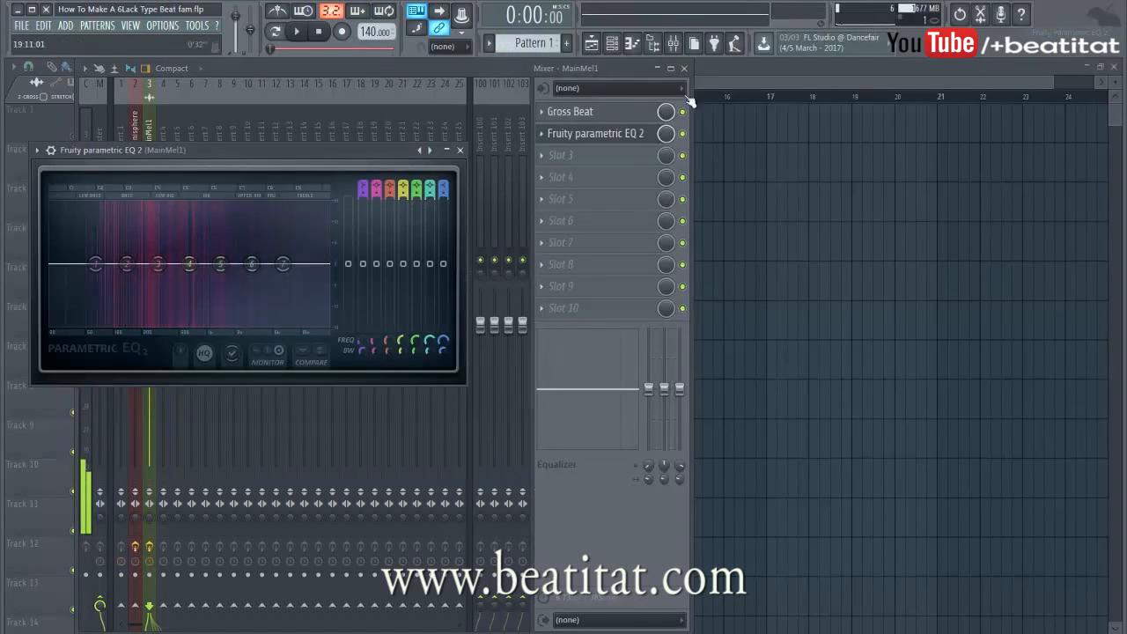
click(322, 31)
key(space)
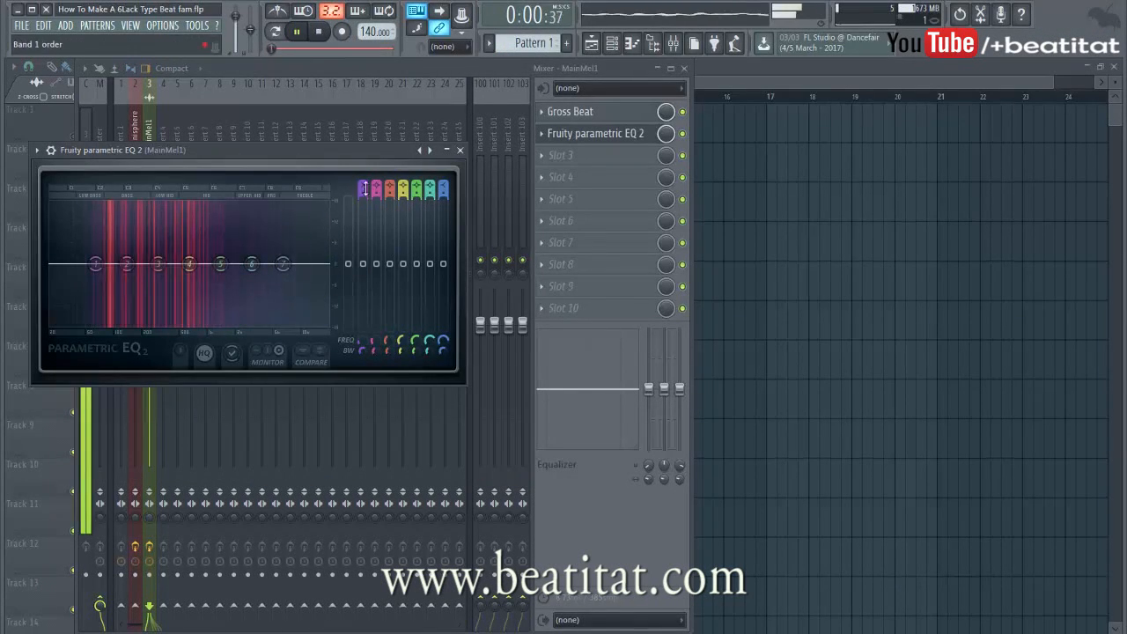
Cut the lows steeply in the EQ, boost band 3 about 1.8 dB at 215 Hz, dip band 5 and lower band 7 in the highs
scroll(362, 188, down, 2)
drag(96, 264, 145, 257)
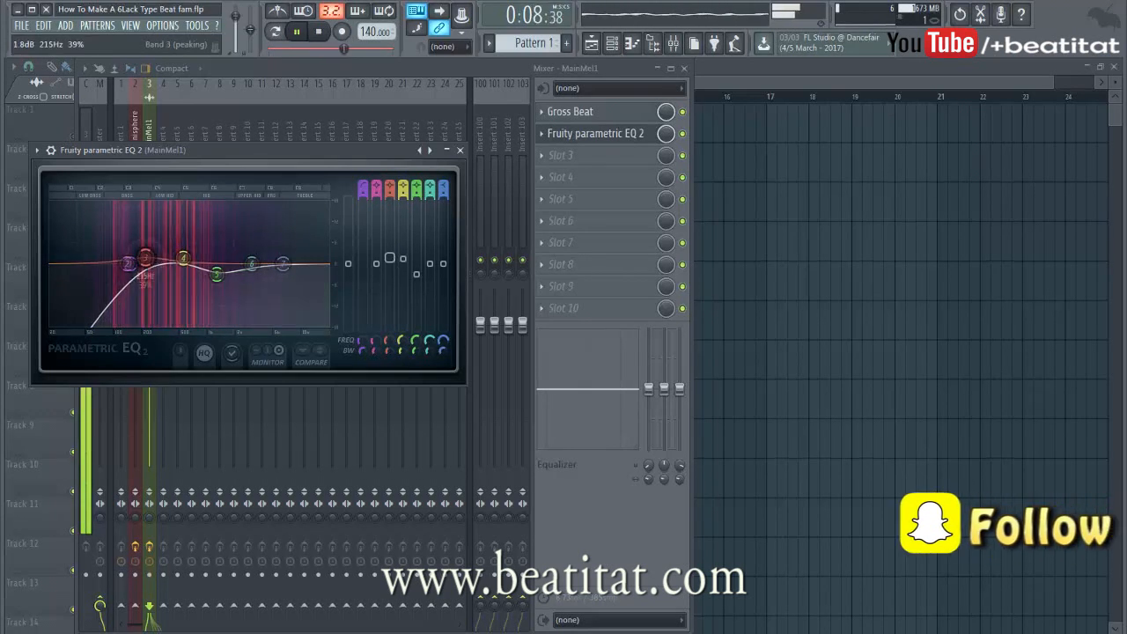
drag(252, 264, 315, 274)
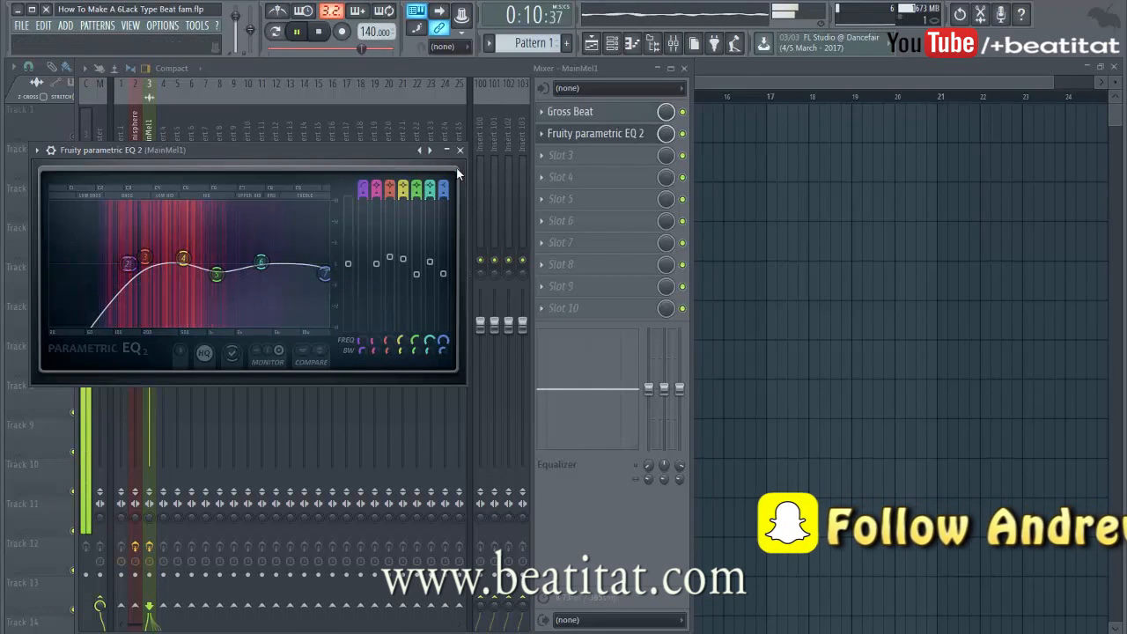
click(460, 150)
key(F9)
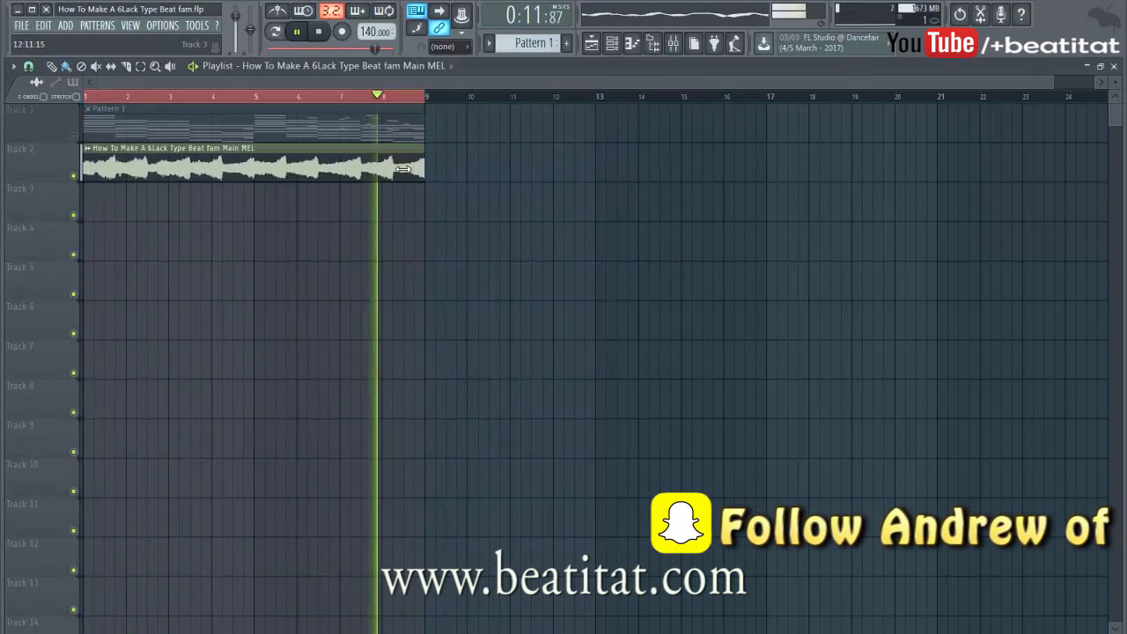
Raise the Main MEL clip's time-stretching pitch above its default while listening to the loop
double_click(309, 166)
key(space)
drag(704, 210, 704, 173)
key(space)
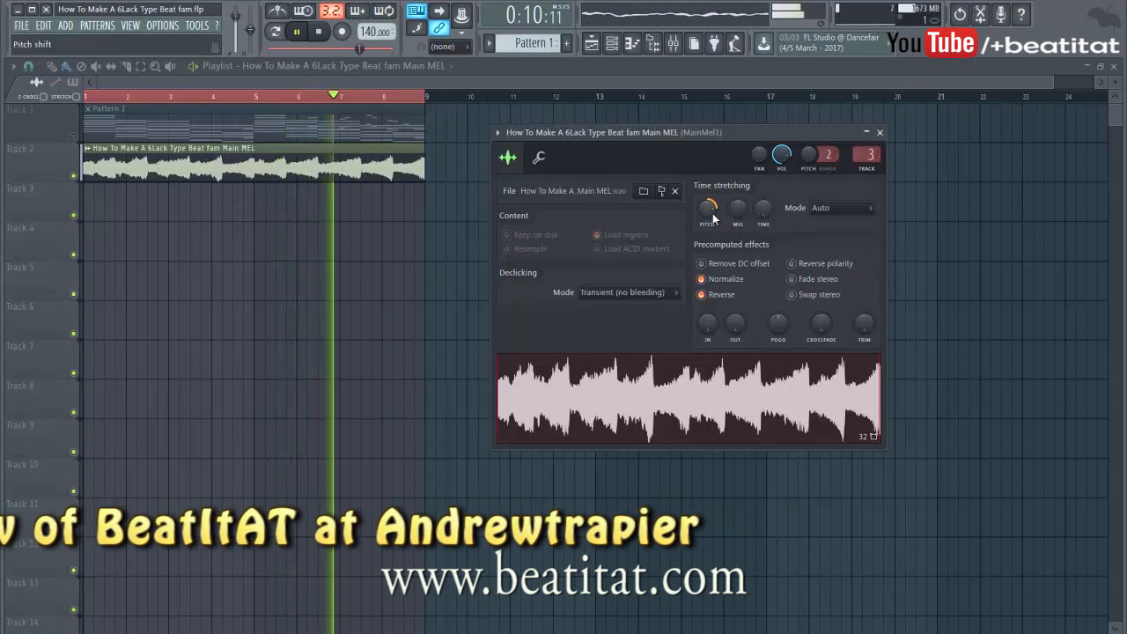
drag(715, 219, 715, 178)
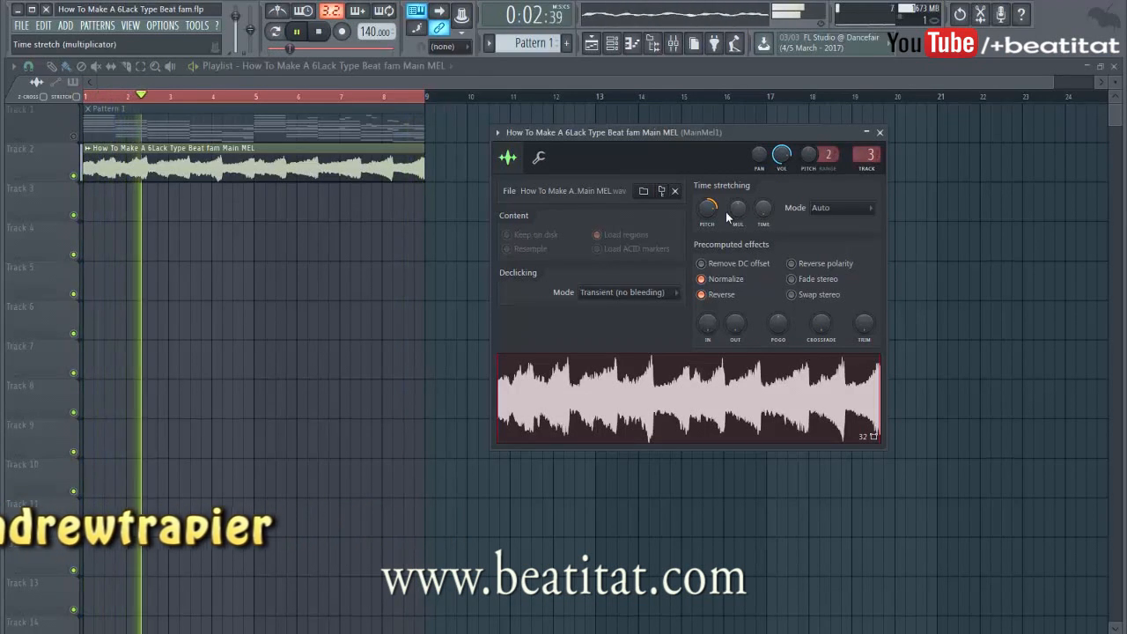
Set the Main MEL clip's time-stretching mode to Resample and close its channel settings
click(839, 220)
click(844, 231)
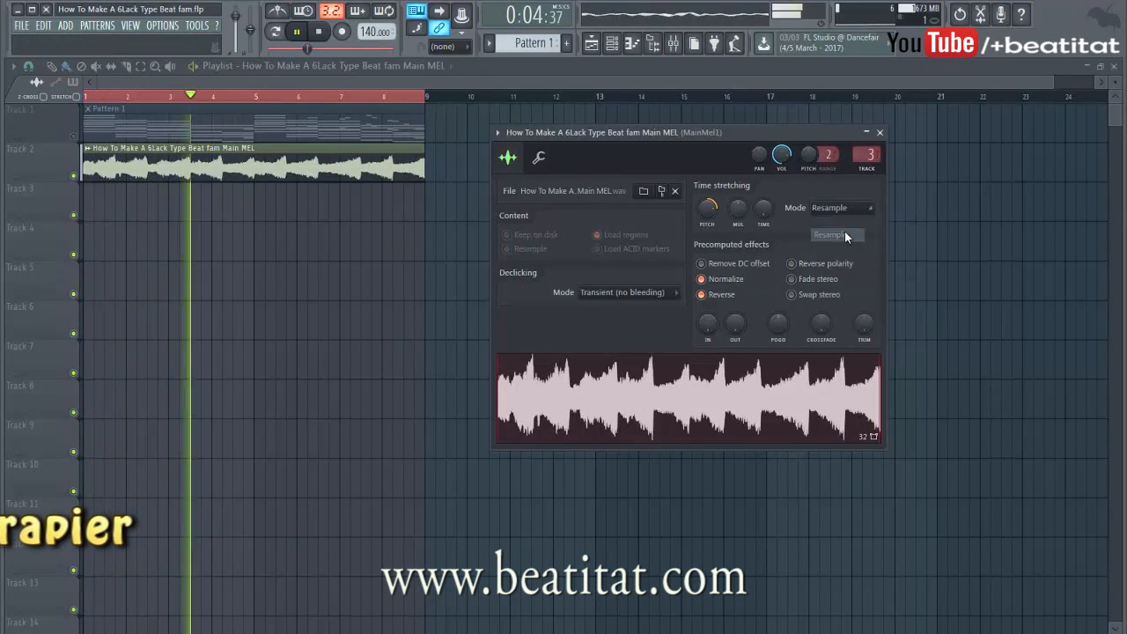
click(838, 209)
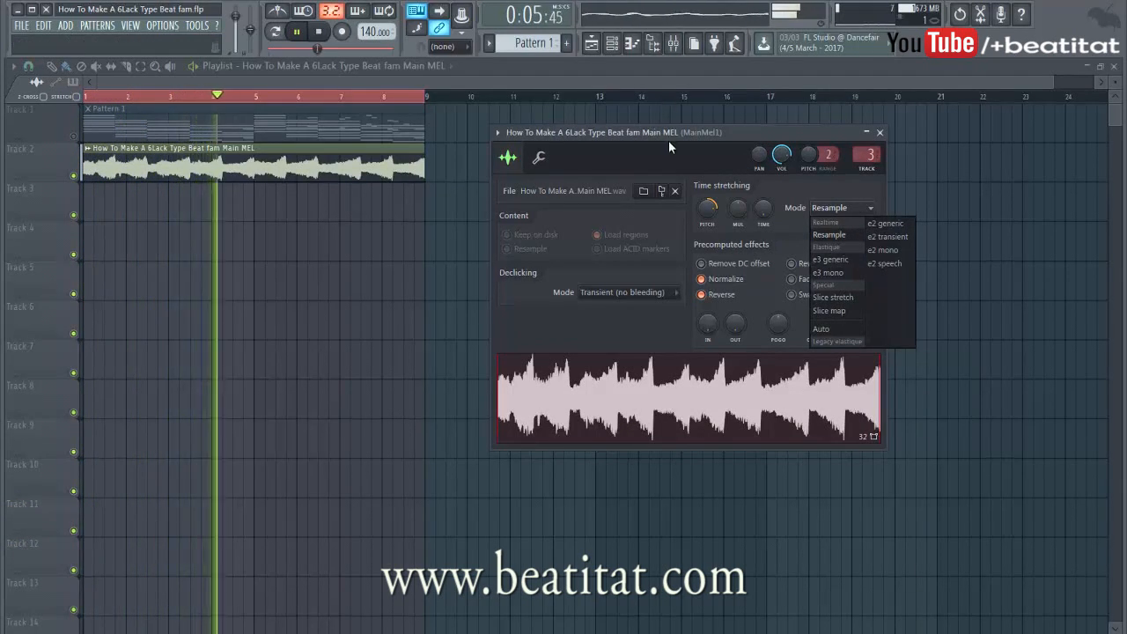
click(782, 247)
click(879, 132)
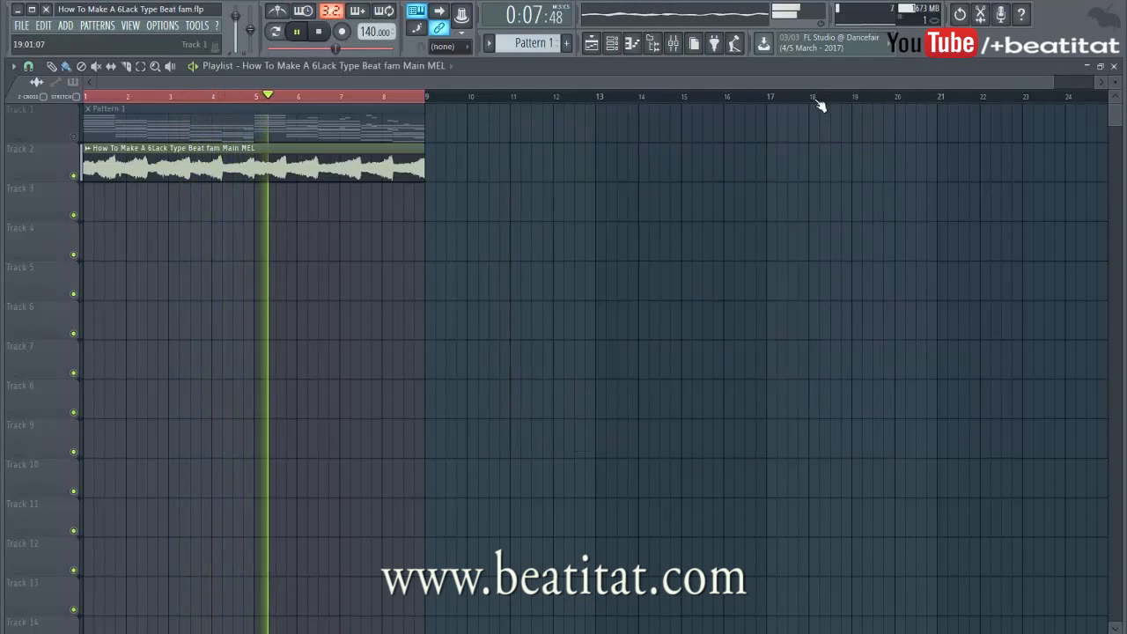
Add Fruity Chorus with its default settings to slot 3 of the MainMel1 mixer track
key(F9)
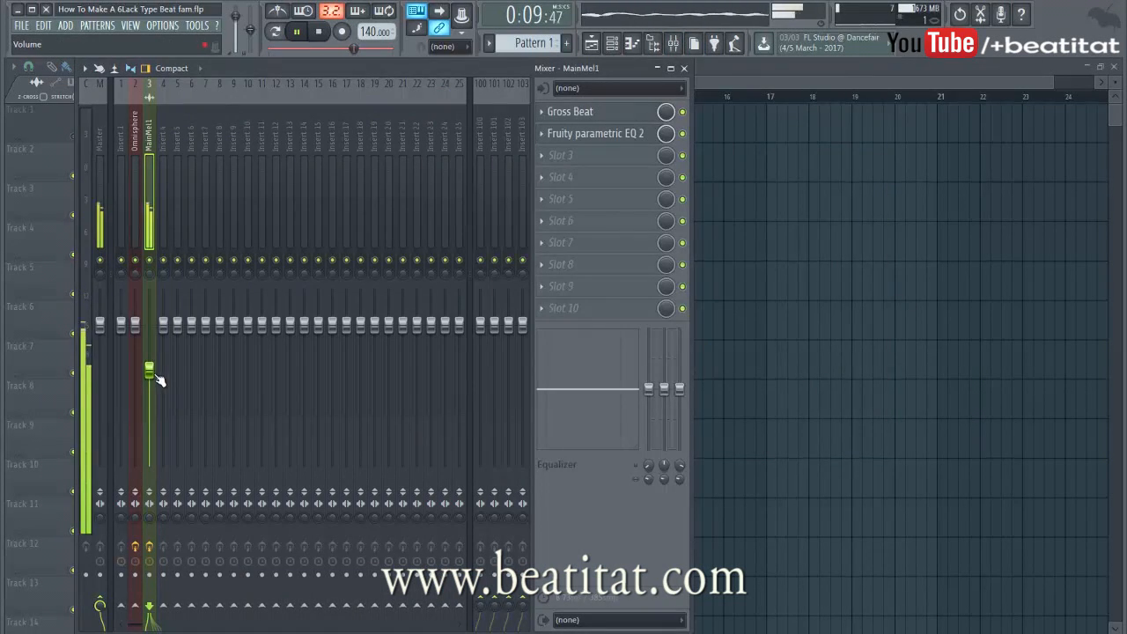
click(561, 155)
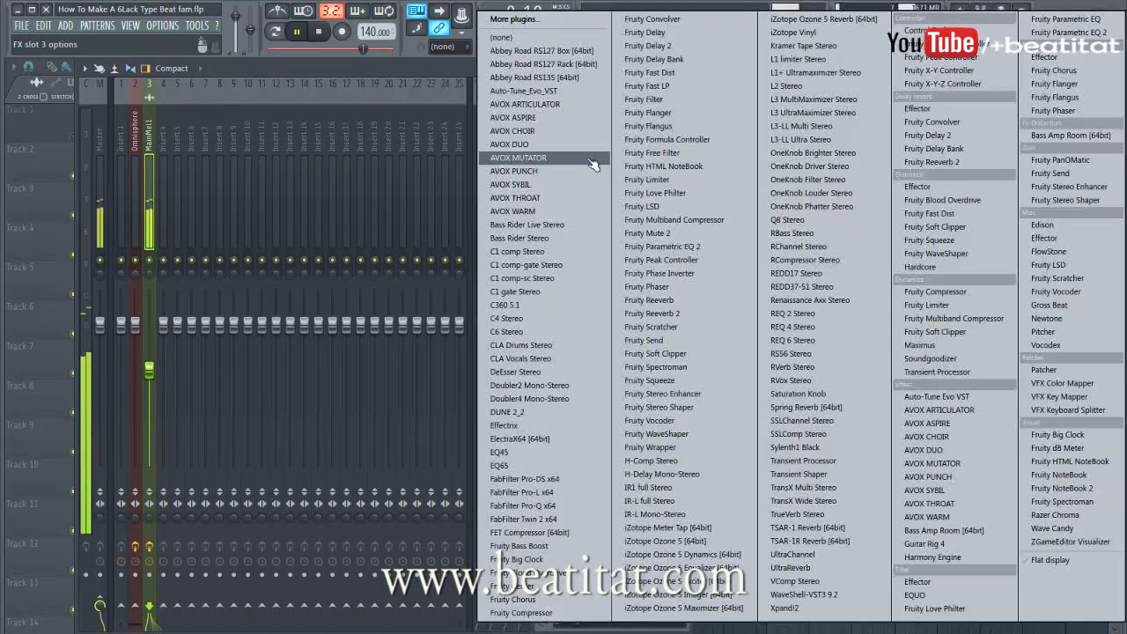
click(1102, 72)
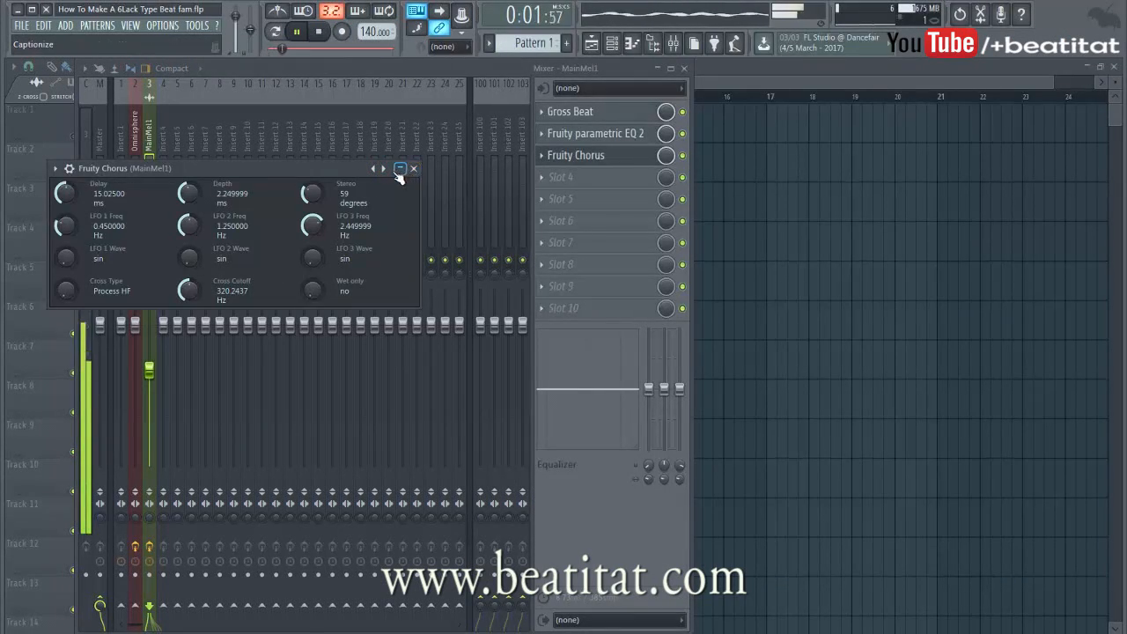
click(413, 168)
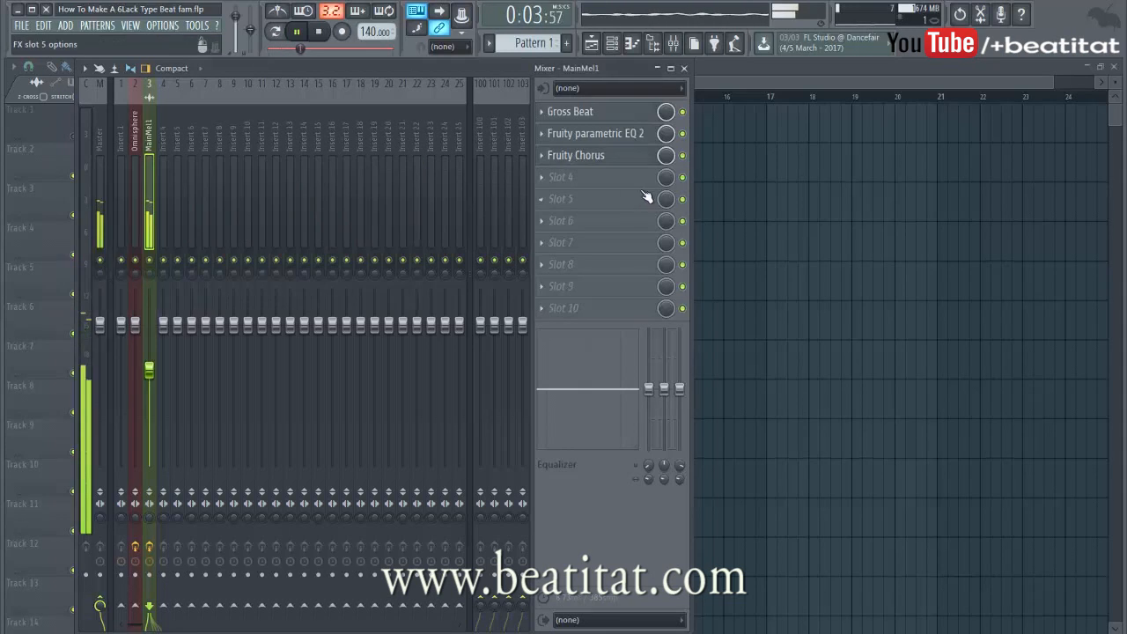
Add Fruity Parametric EQ 2 to slot 4, with a band 1 high pass at about 126 Hz, bands 4 and 5 dipped and band 6 slightly boosted
click(594, 178)
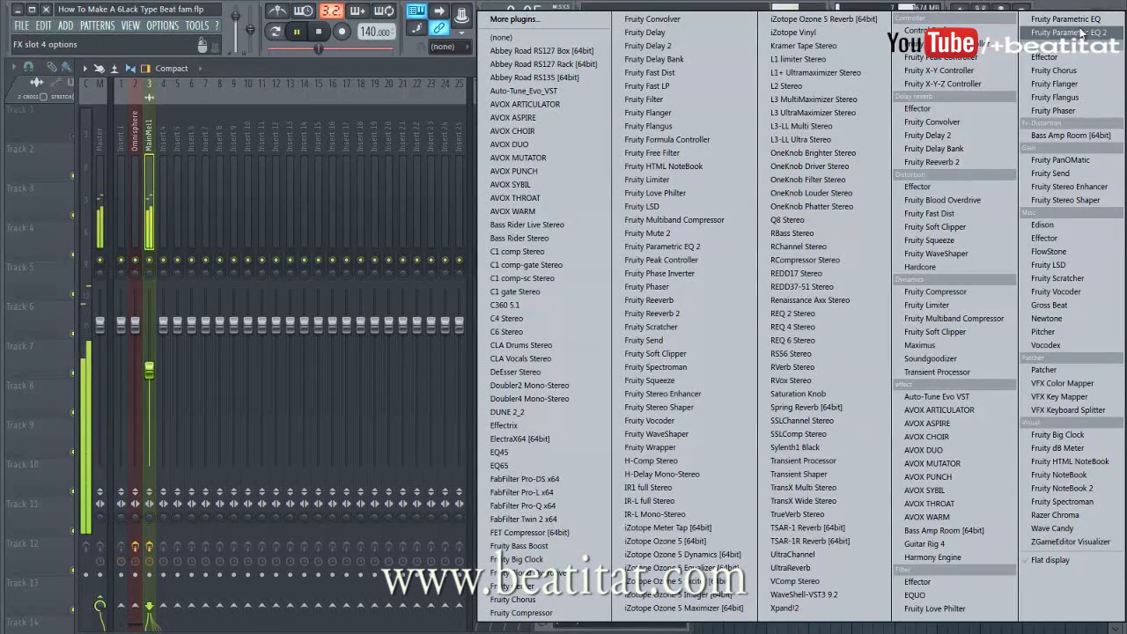
click(998, 81)
mouse_move(225, 300)
mouse_down()
mouse_move(221, 315)
mouse_move(236, 314)
mouse_up()
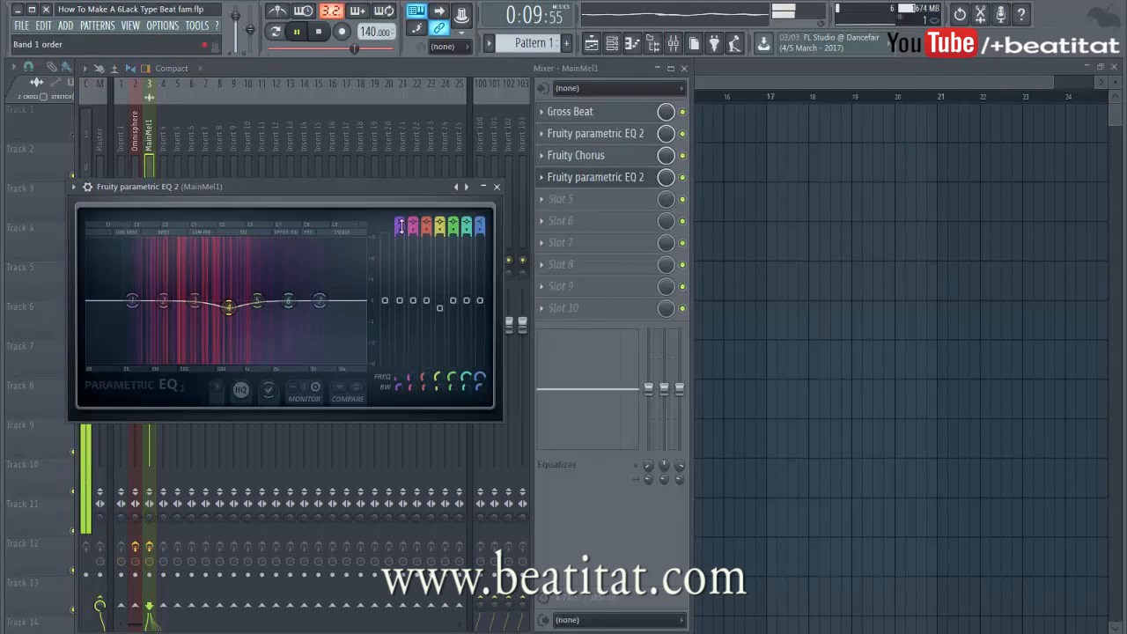
drag(399, 226, 399, 240)
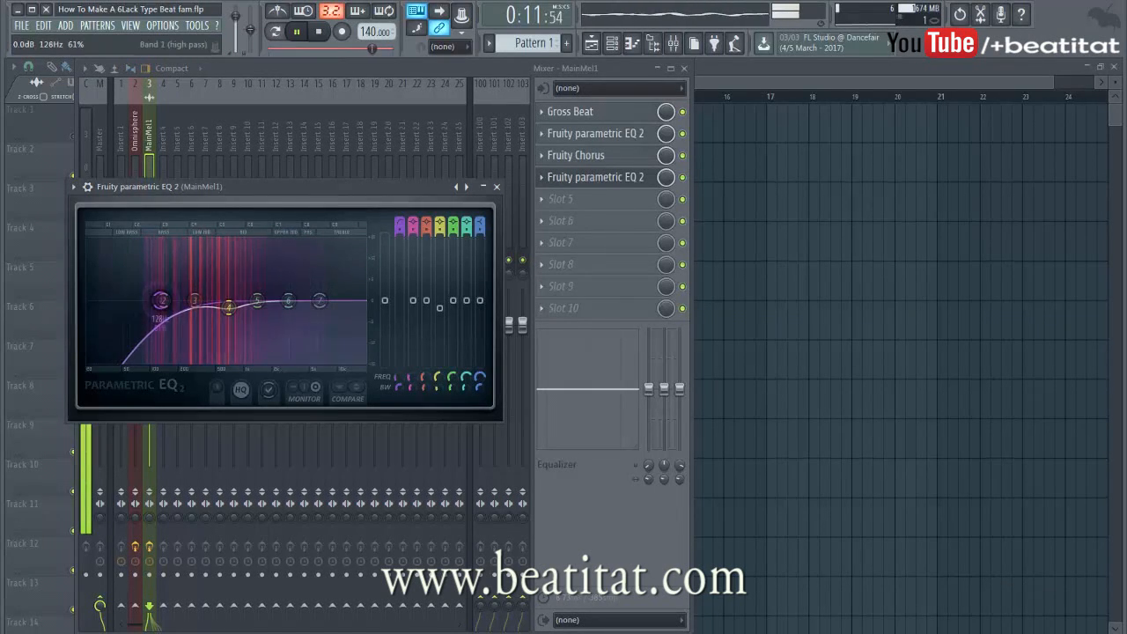
drag(257, 300, 310, 294)
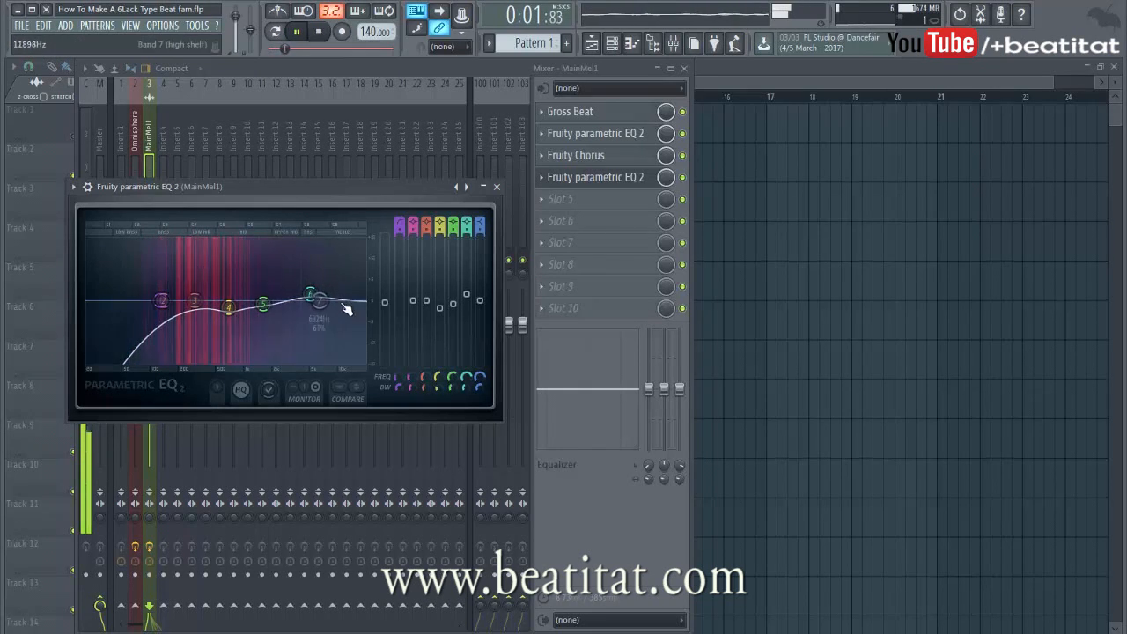
click(496, 187)
Add Fruity Reeverb 2 to slot 5 with a raised wet level and adjusted stereo separation, and lower the MainMel1 fader to -8.3 dB
click(560, 199)
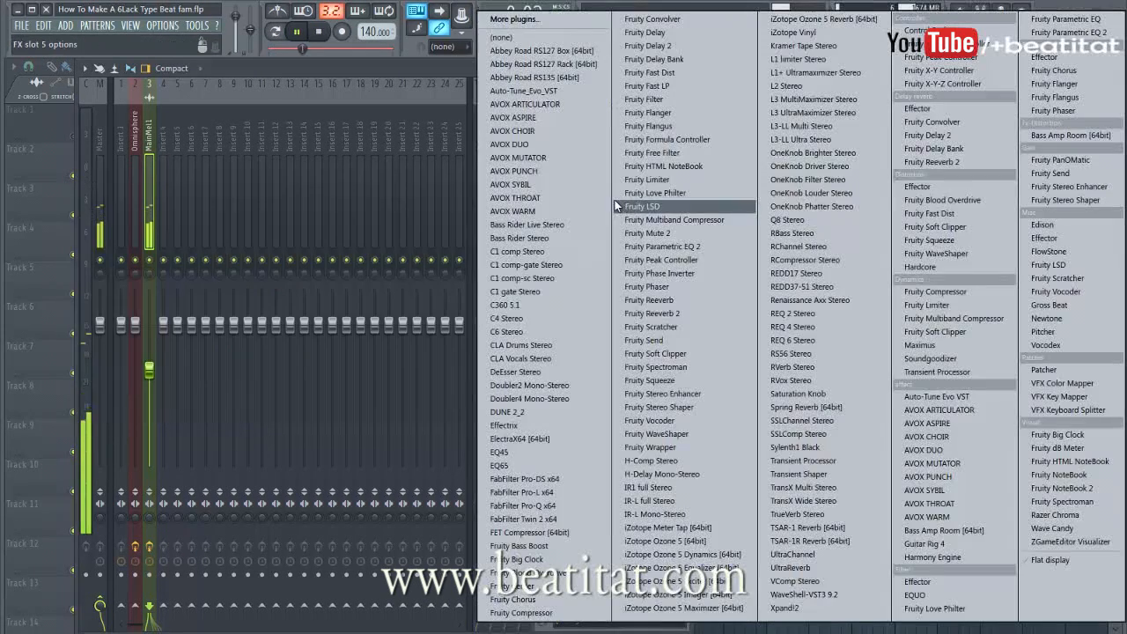
click(933, 162)
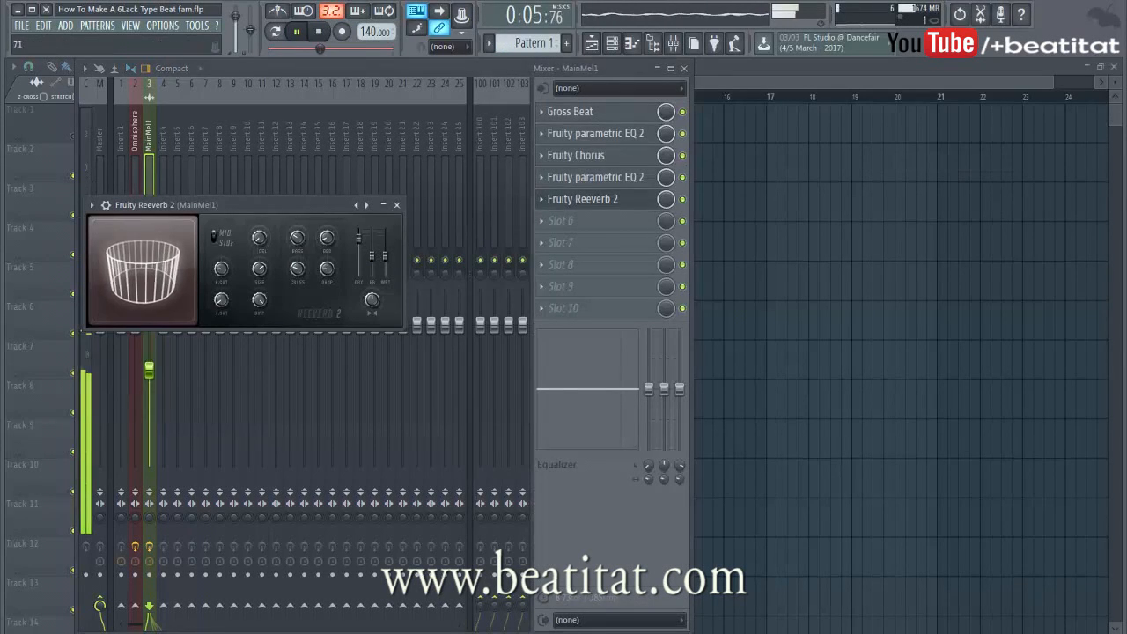
drag(385, 253, 384, 248)
drag(373, 298, 372, 306)
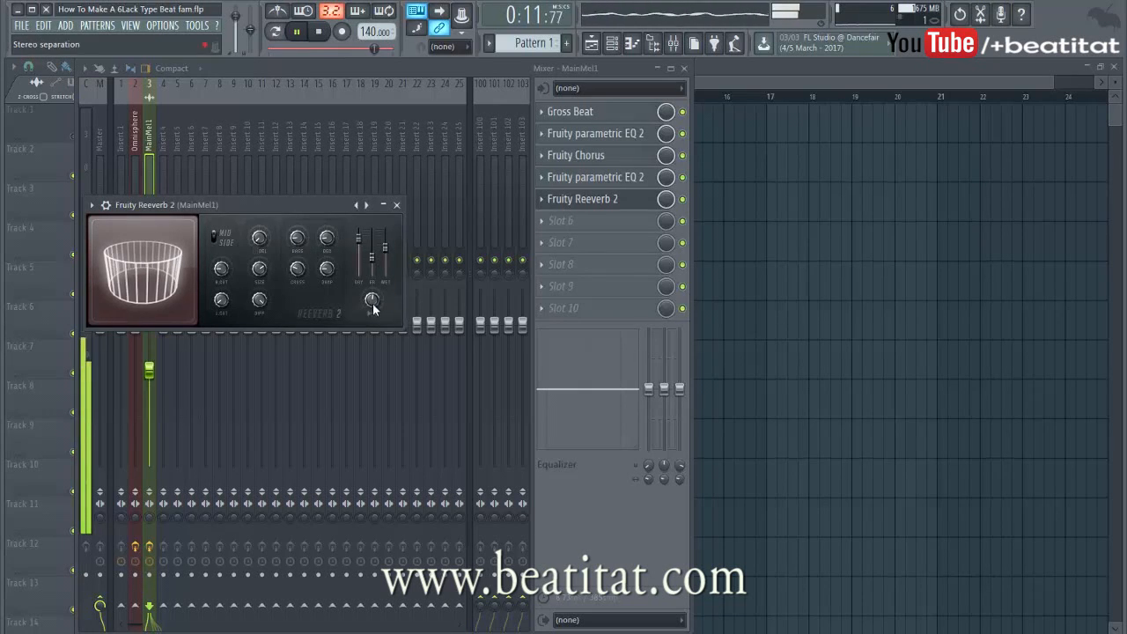
click(396, 204)
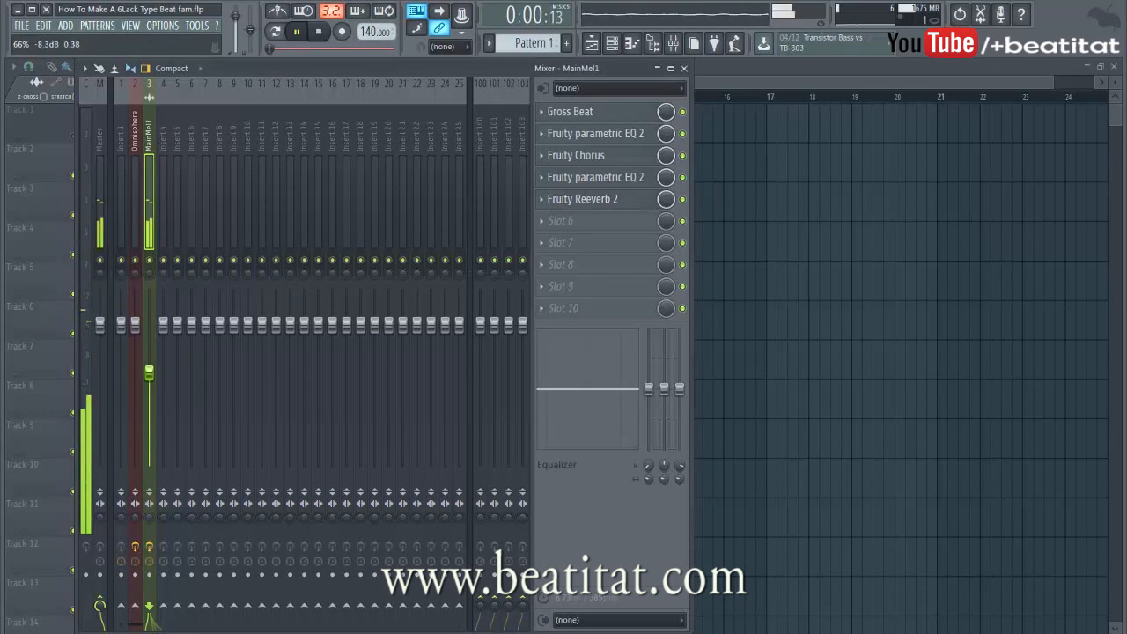
Shrink the height of Track 1 in the playlist and duplicate the Main MEL clip to bar 9 on Track 2
click(684, 69)
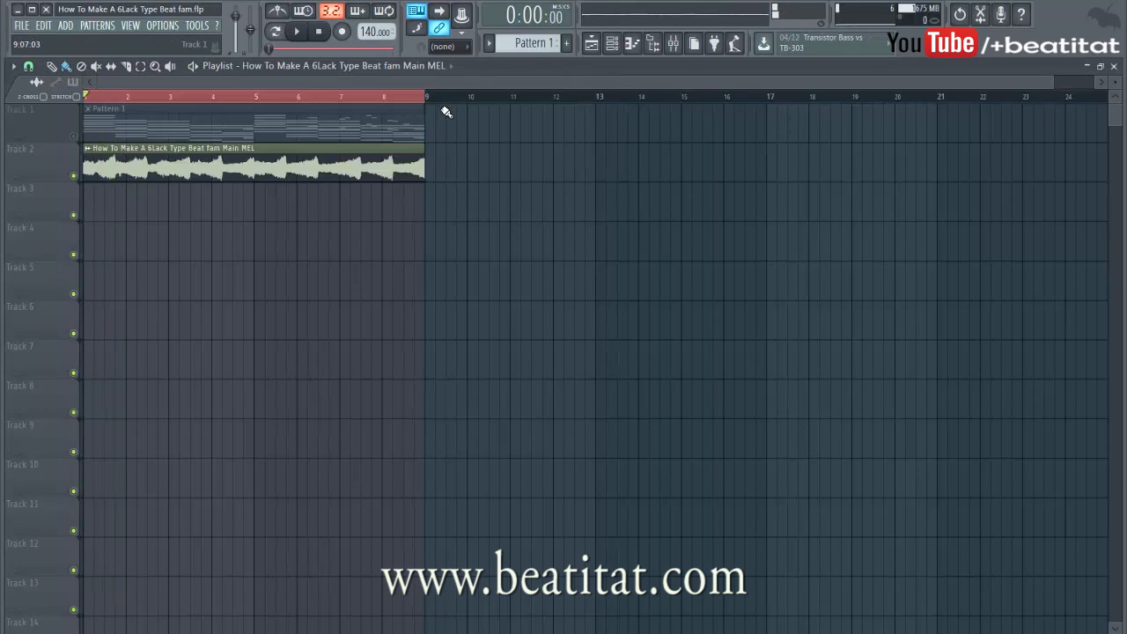
drag(55, 150, 51, 120)
drag(120, 143, 454, 147)
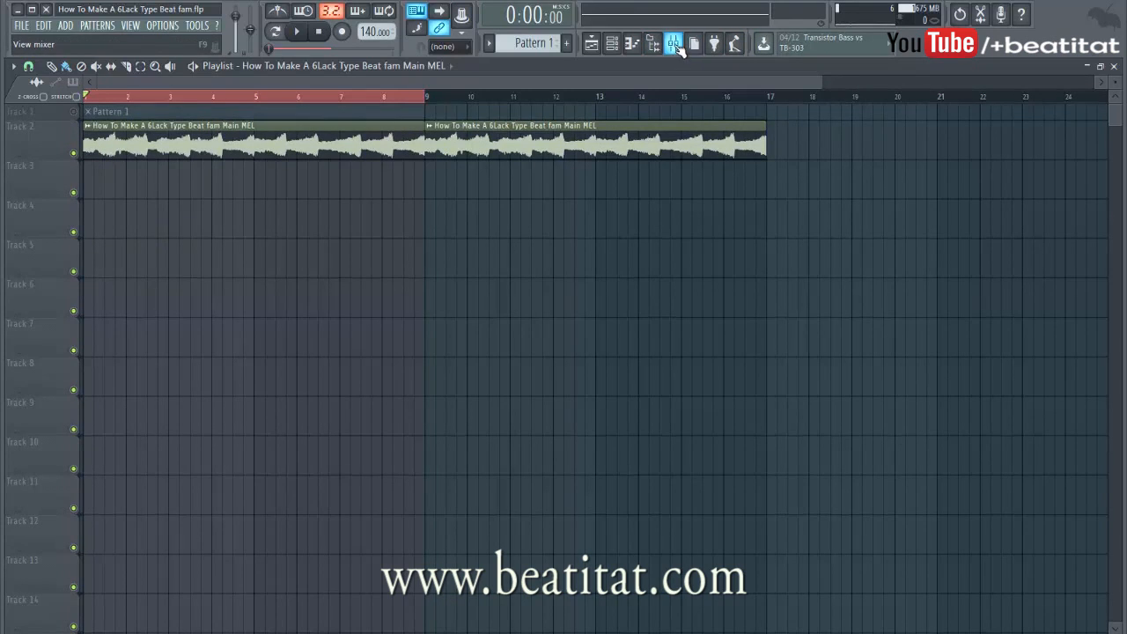
Create a new pattern named Drums and place it on Track 3 at bars 1 and 5
click(566, 42)
text(Dru)
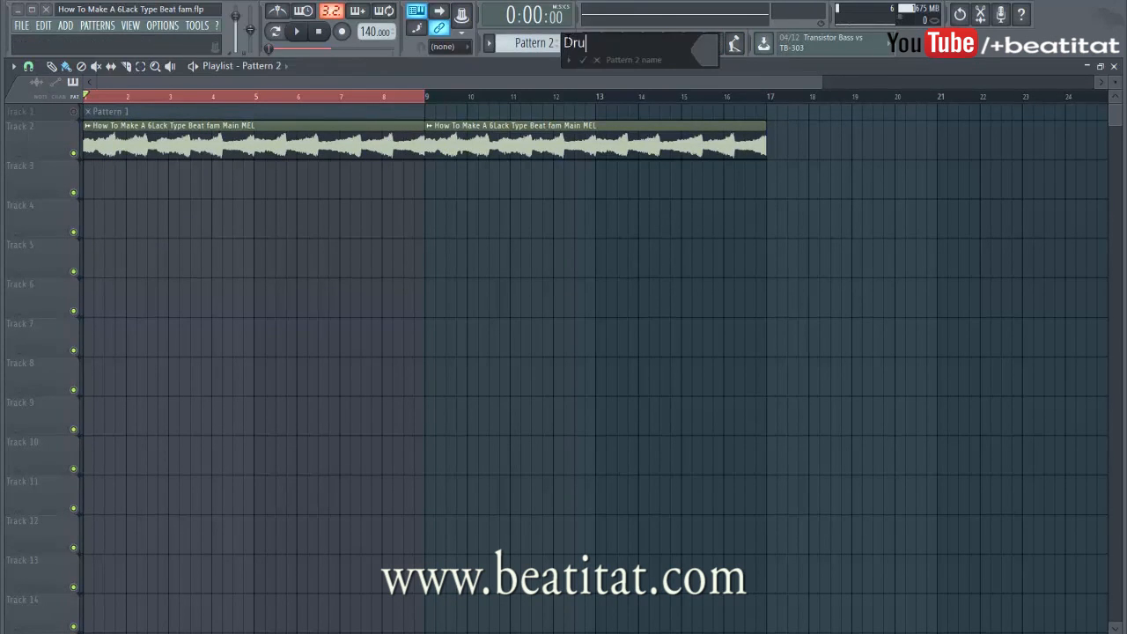
text(ms)
key(Return)
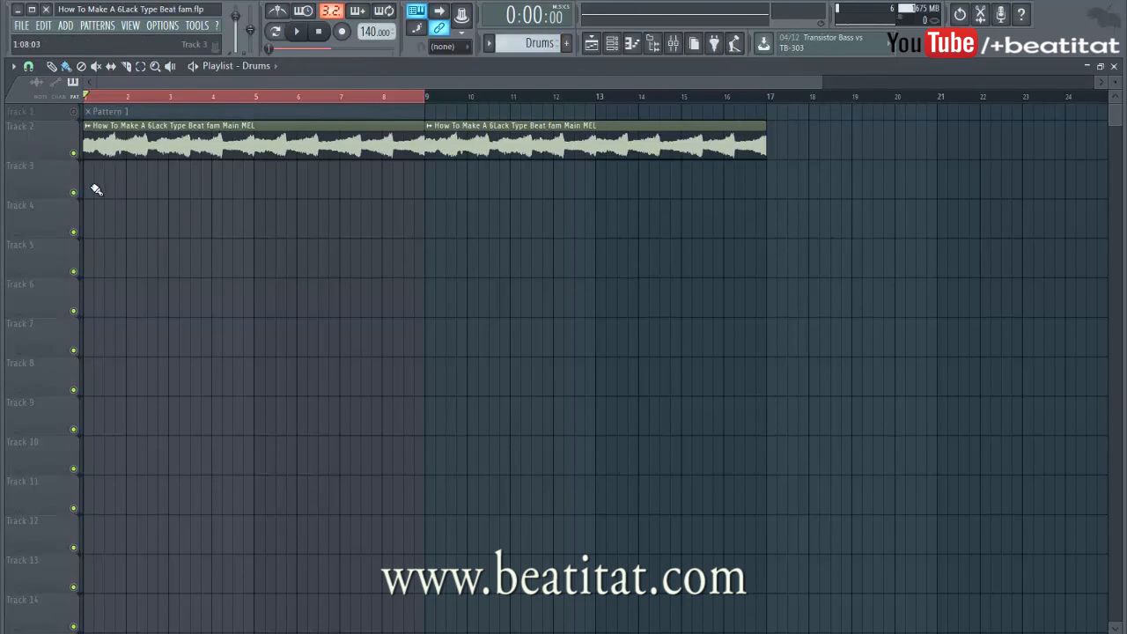
drag(124, 180, 250, 185)
drag(414, 180, 390, 181)
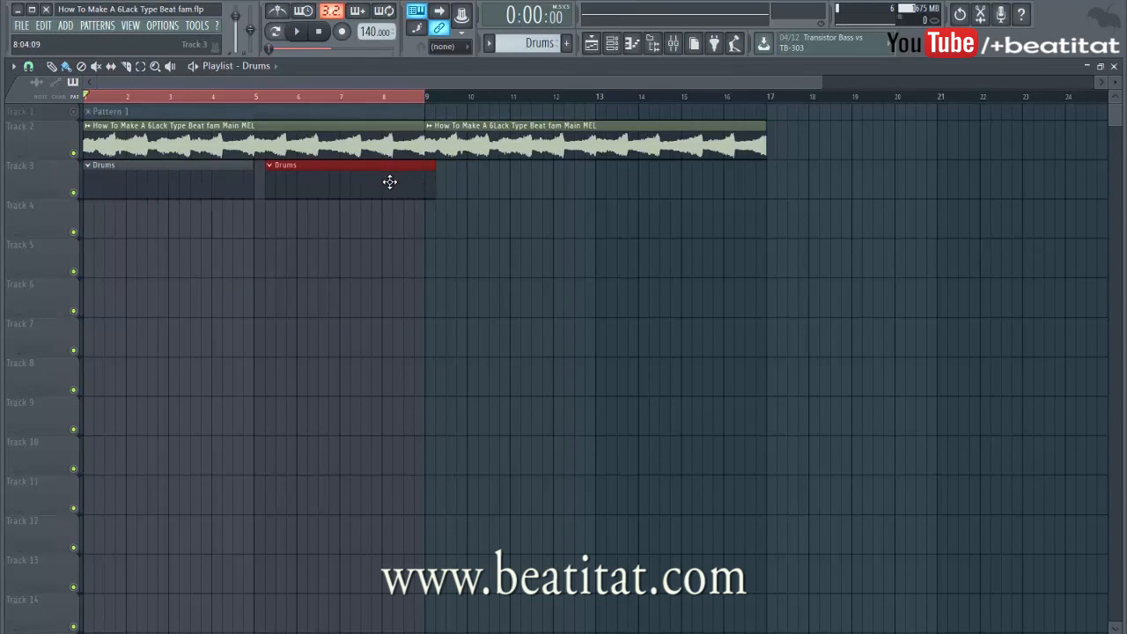
Create a new pattern named Bassline and place it on Track 4 at bars 1 and 5, four bars each
click(566, 42)
text(Bassline)
key(Return)
drag(290, 207, 35, 235)
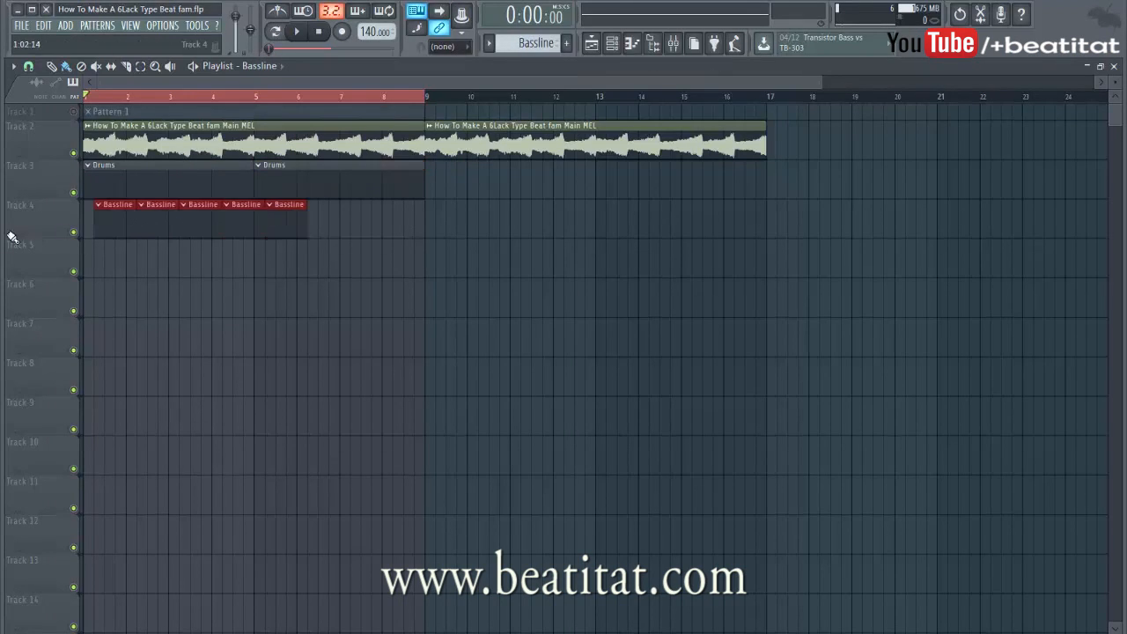
right_click(238, 229)
drag(272, 224, 402, 216)
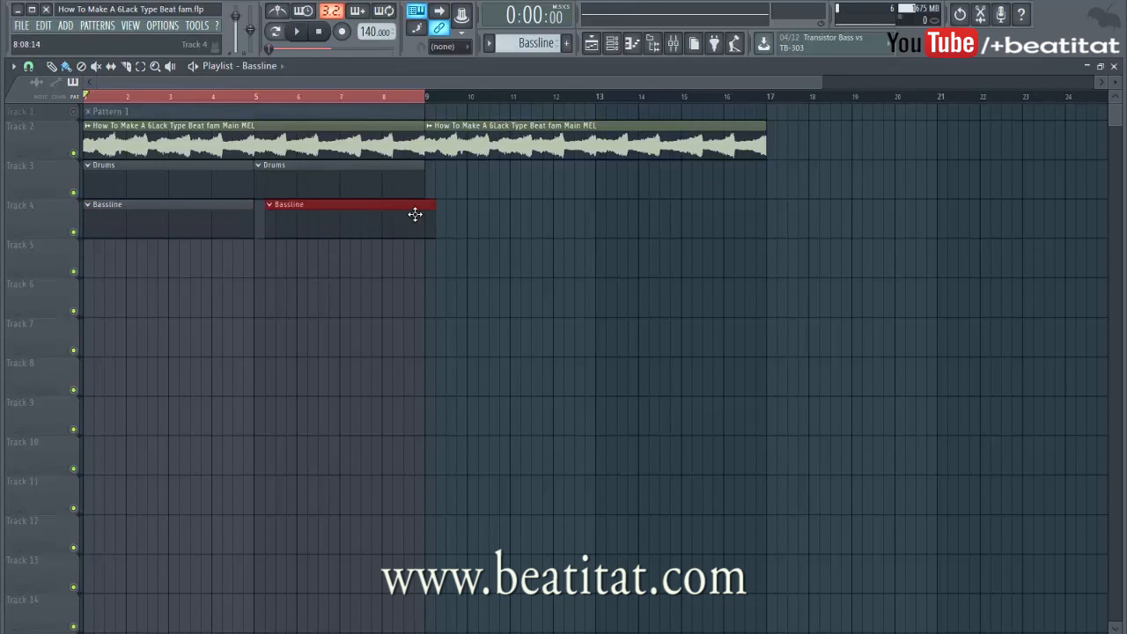
Create a new pattern named 808s and place it on Track 5 at bars 1 and 5
click(566, 46)
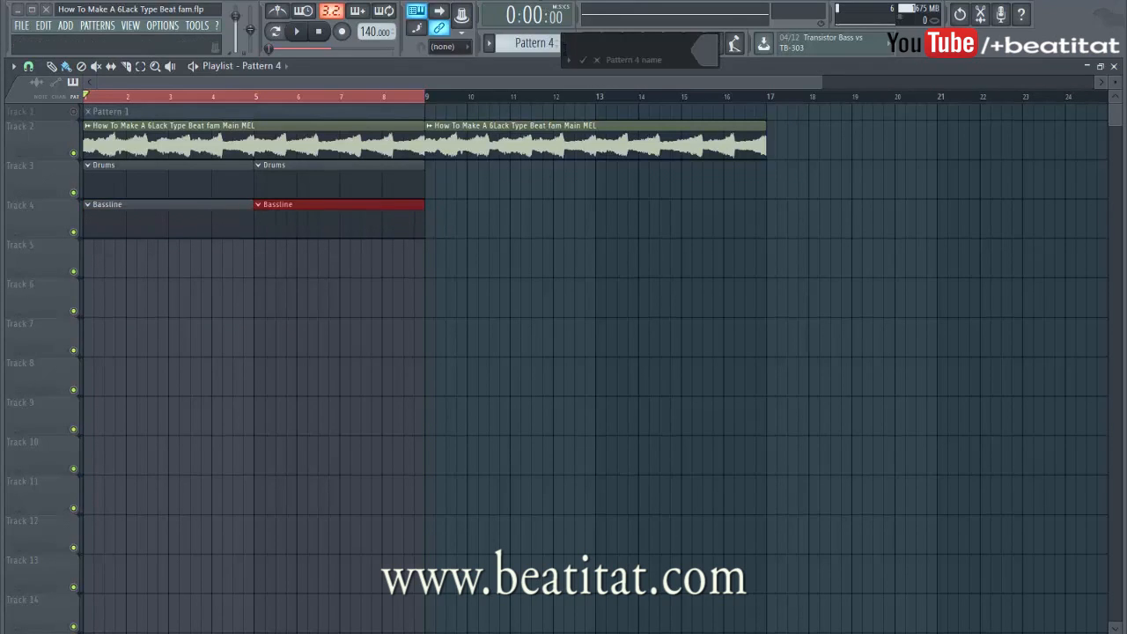
text(808s)
key(Return)
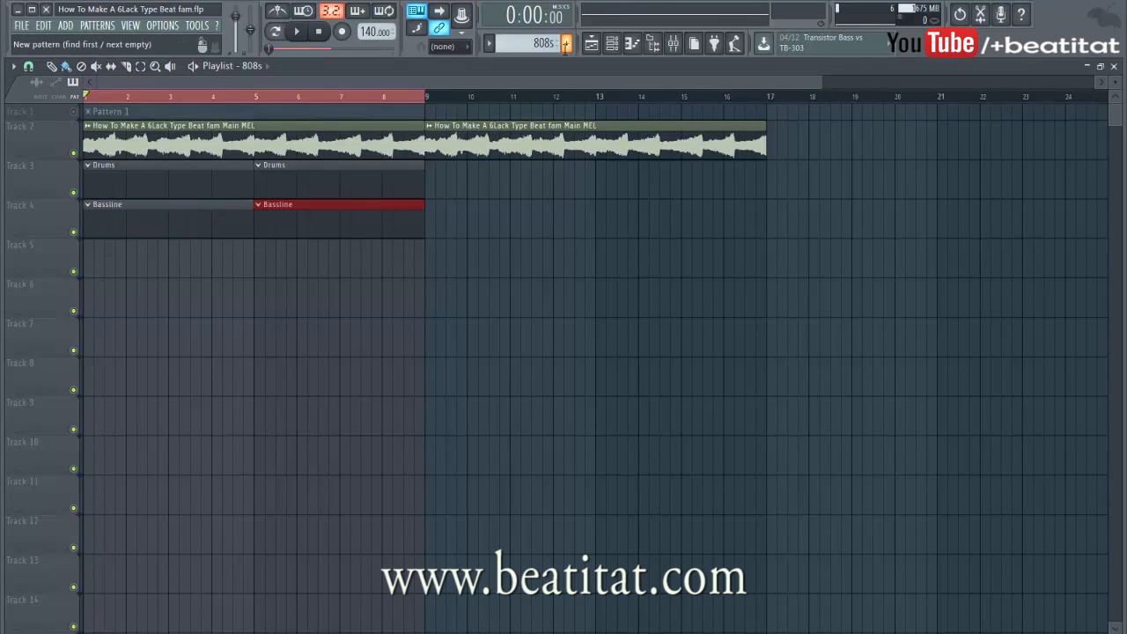
click(84, 255)
drag(121, 261, 372, 276)
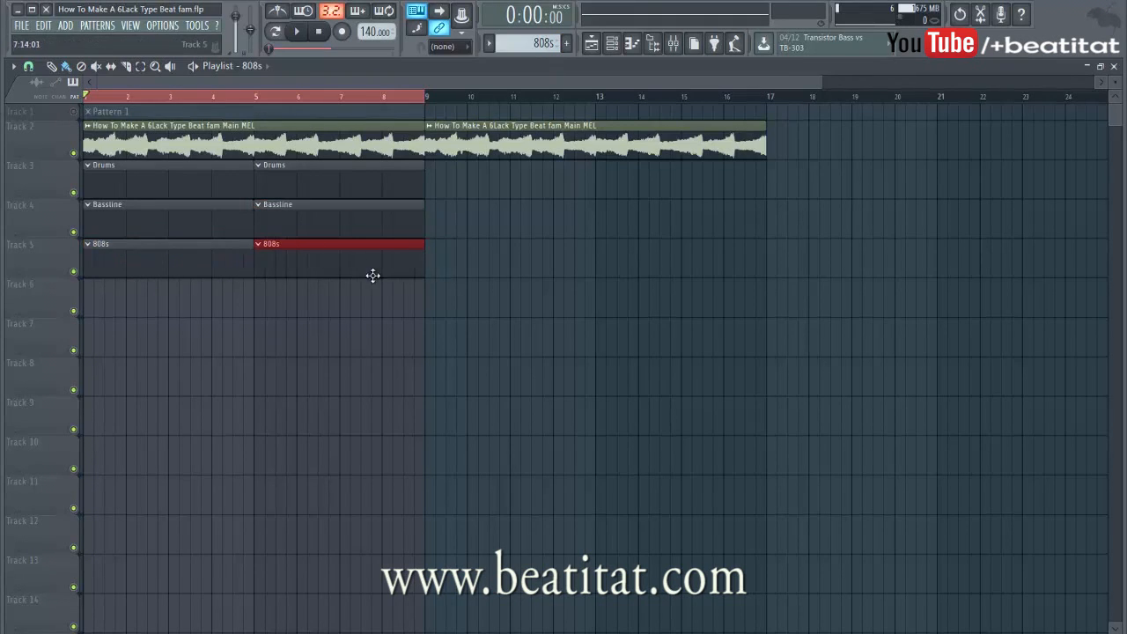
Copy the 808s clips to bars 9 and 13, delete their originals, and copy the Drums clips to bars 9 and 13
drag(250, 258, 547, 268)
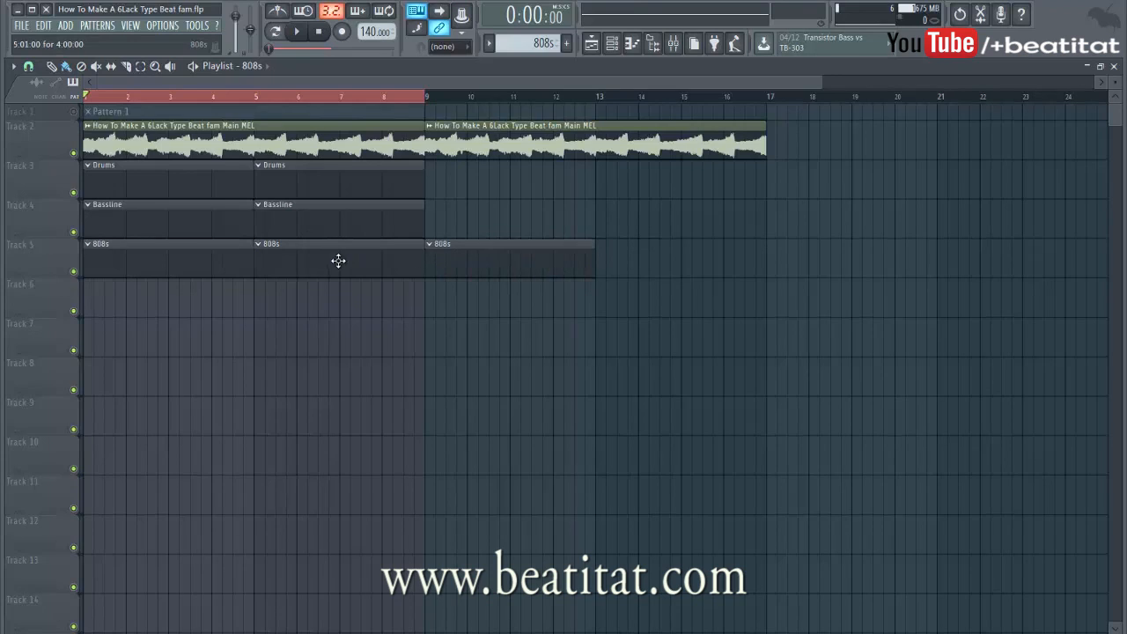
drag(338, 261, 723, 262)
right_click(302, 264)
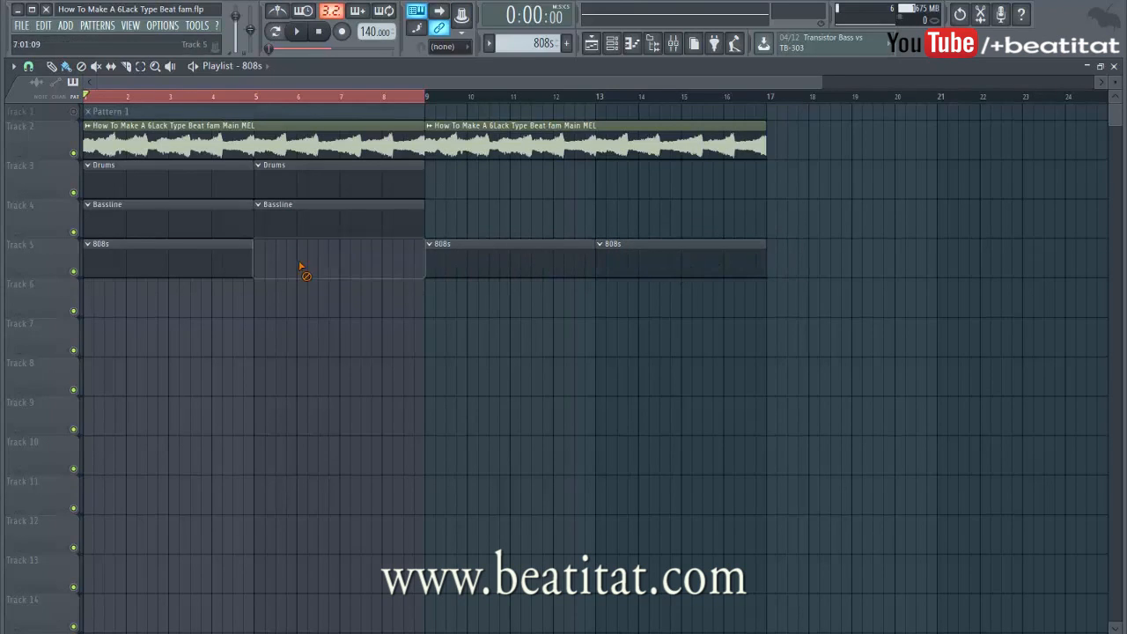
right_click(229, 262)
drag(294, 177, 659, 189)
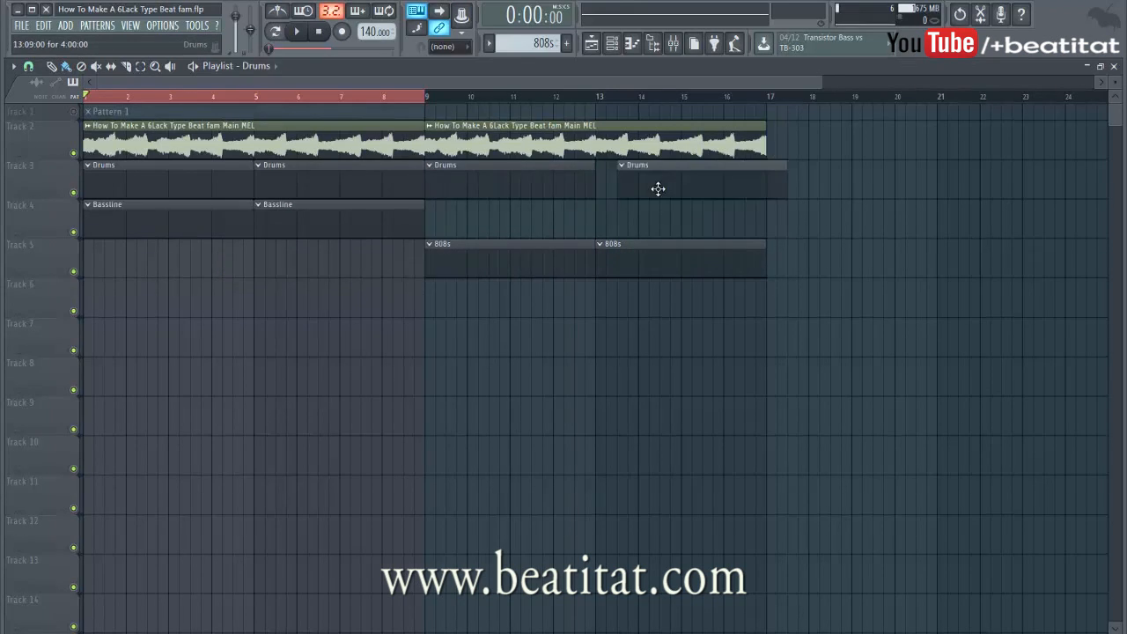
Shift the whole arrangement eight bars later to start at bar 9, and place a Main MEL clip at bar 1 on Track 2
key(ctrl+a)
drag(157, 165, 470, 184)
click(419, 244)
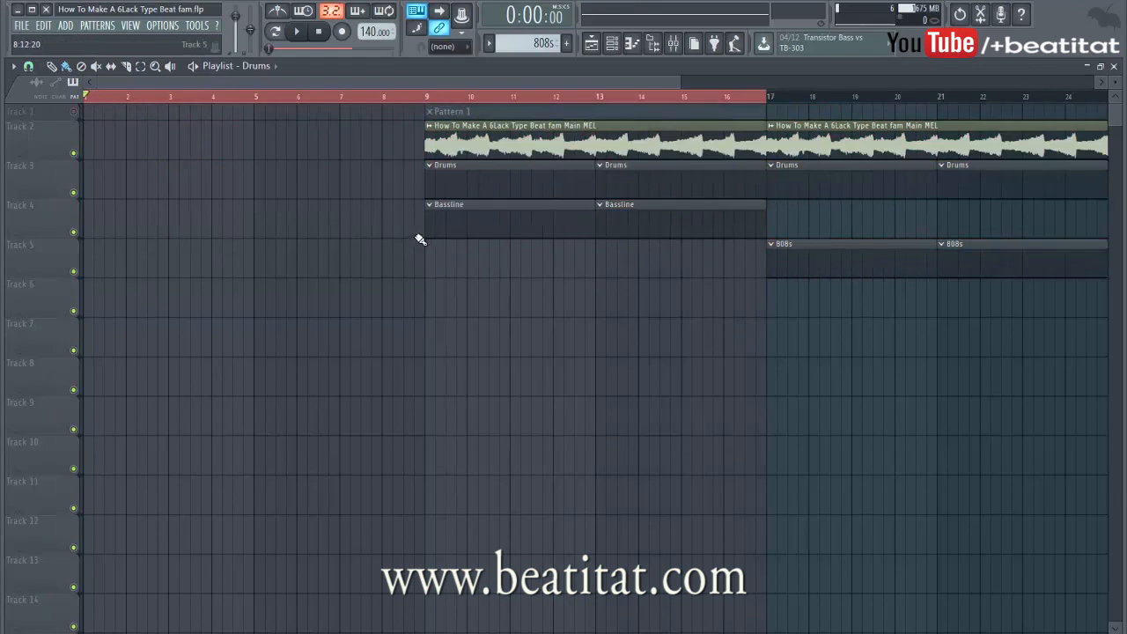
click(480, 154)
click(99, 148)
scroll(370, 251, down, 2)
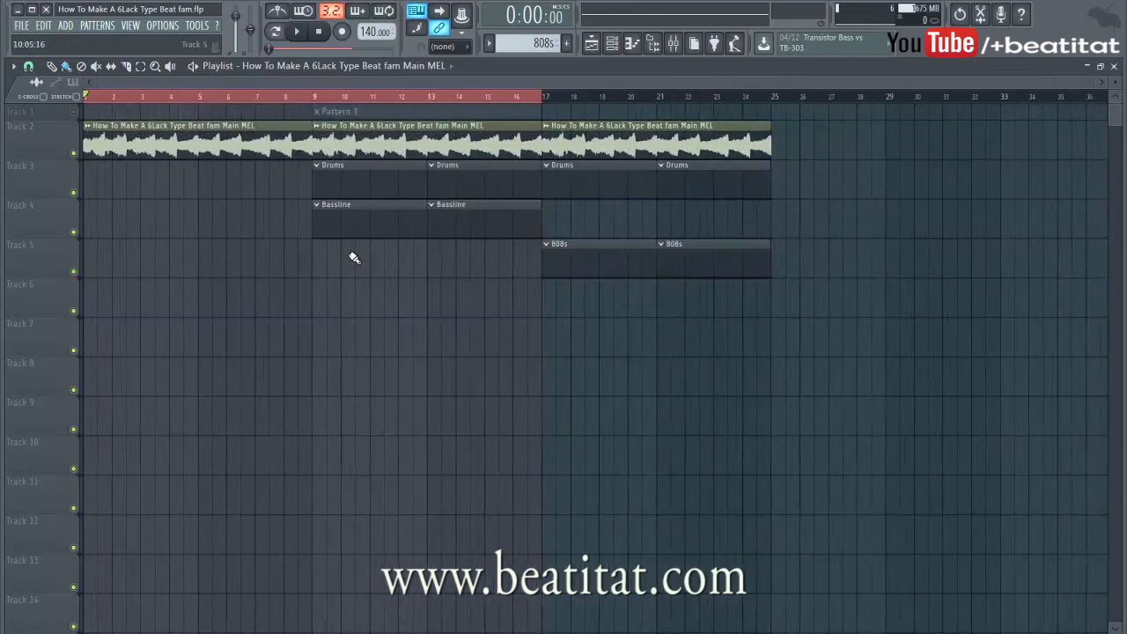
Set the playlist time selection from bar 9 to bar 17 and deselect the clips
drag(286, 97, 483, 97)
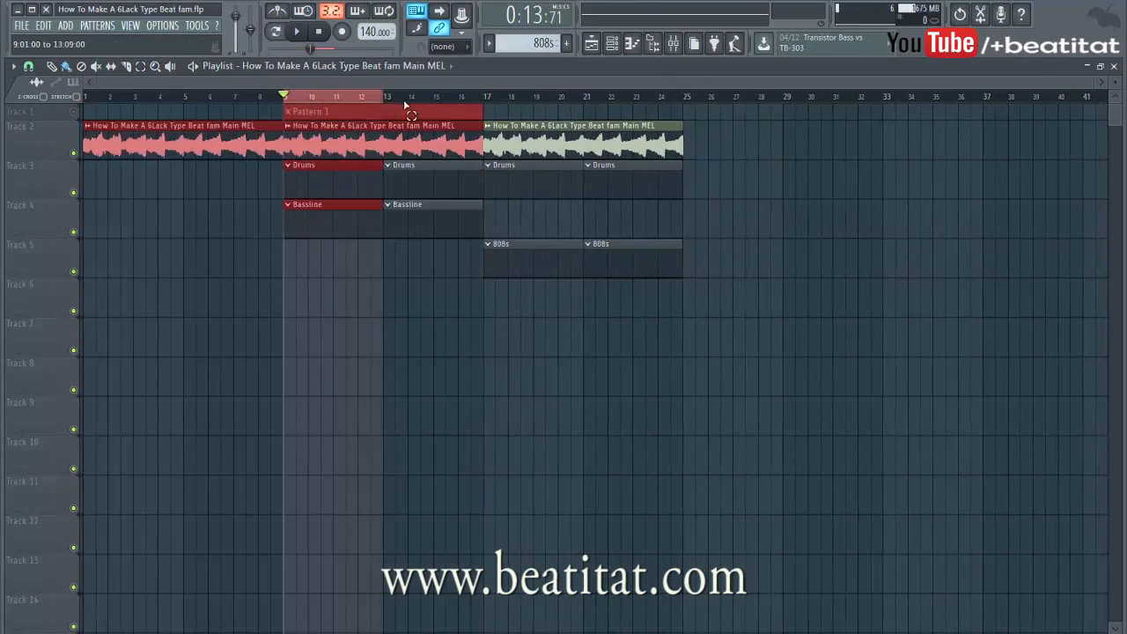
scroll(695, 165, up, 1)
scroll(694, 165, up, 1)
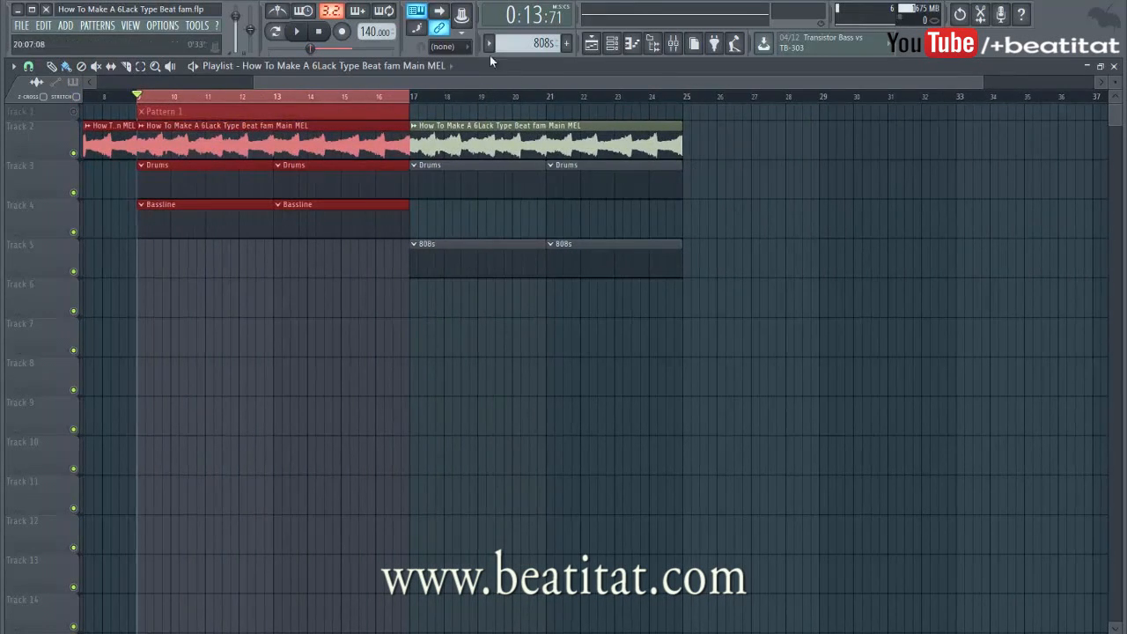
drag(474, 83, 353, 83)
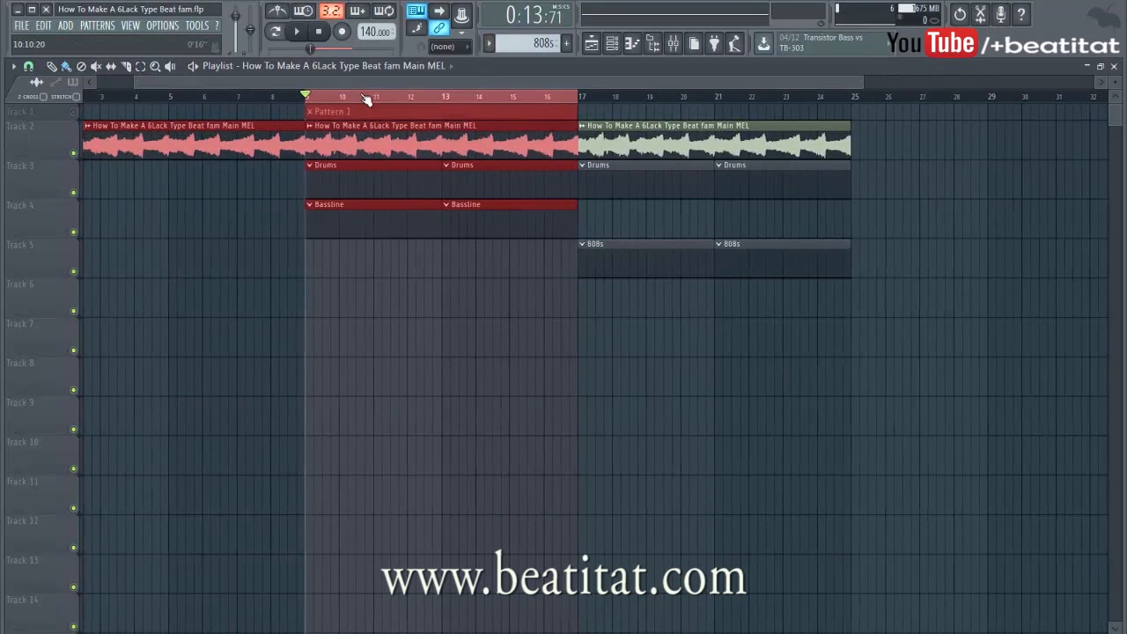
click(410, 310)
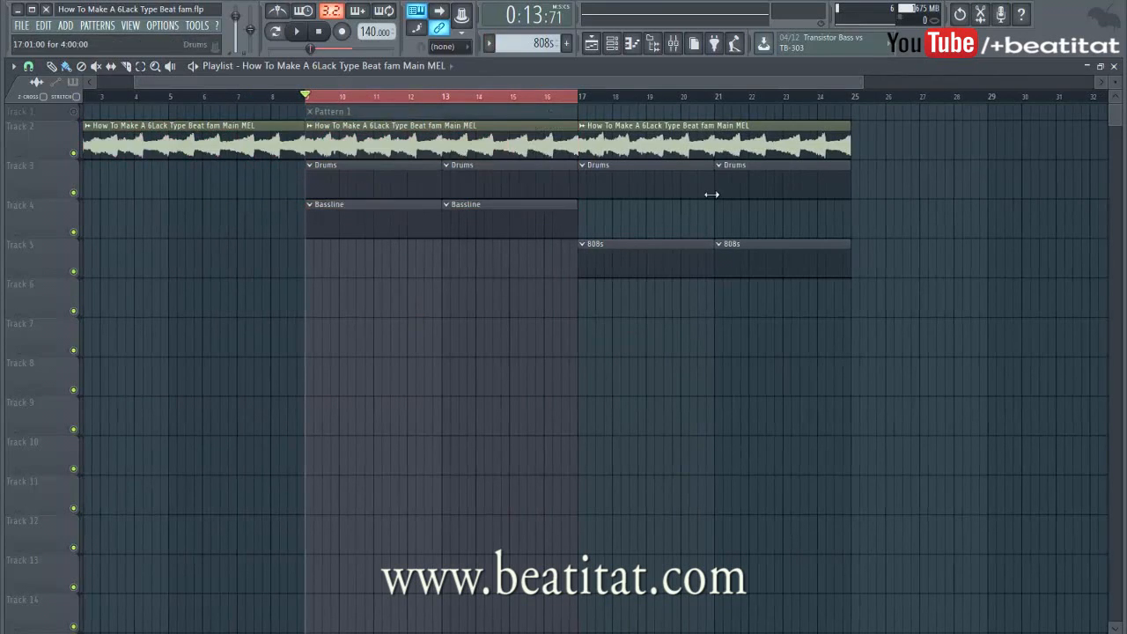
drag(602, 86, 304, 75)
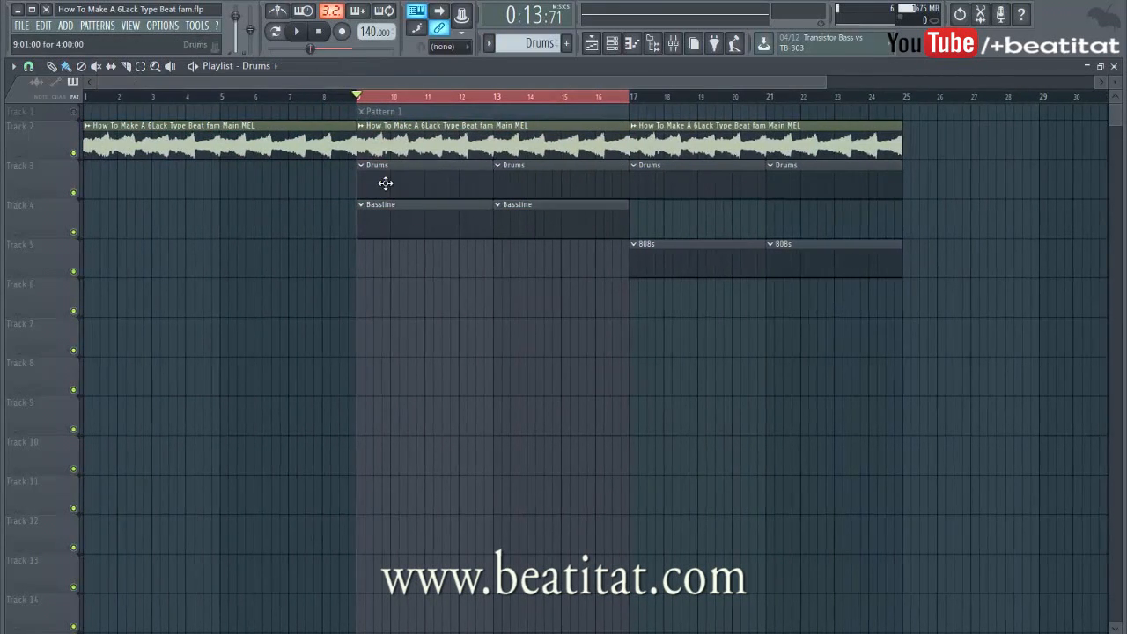
Open the Drums pattern from the playlist and show its channels in the Channel rack
double_click(386, 183)
click(200, 107)
click(195, 122)
drag(491, 121, 671, 129)
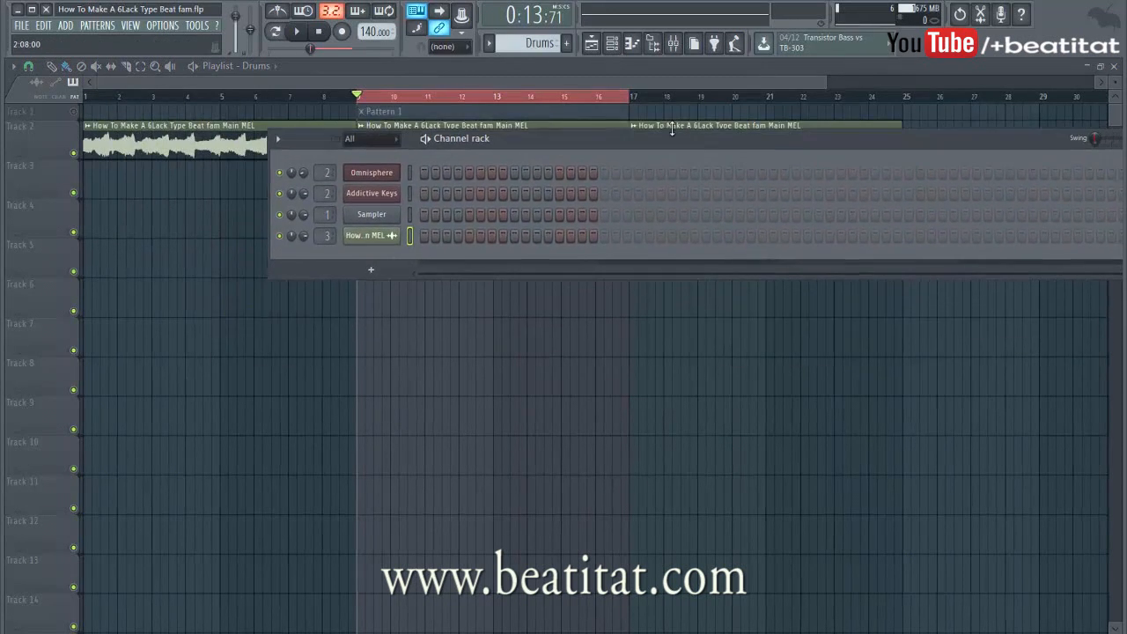
Add the Kck Classic OldSchool sample from AT Sound Kit 2's Kicks folder as a new channel
click(652, 45)
scroll(131, 269, up, 6)
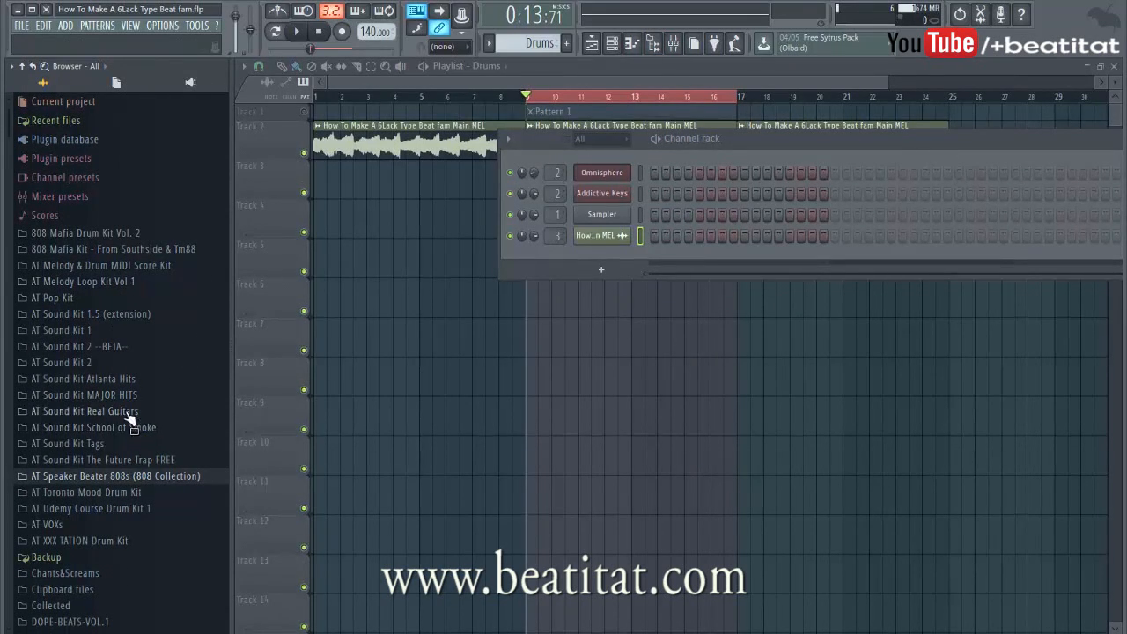
click(128, 363)
click(86, 462)
click(97, 504)
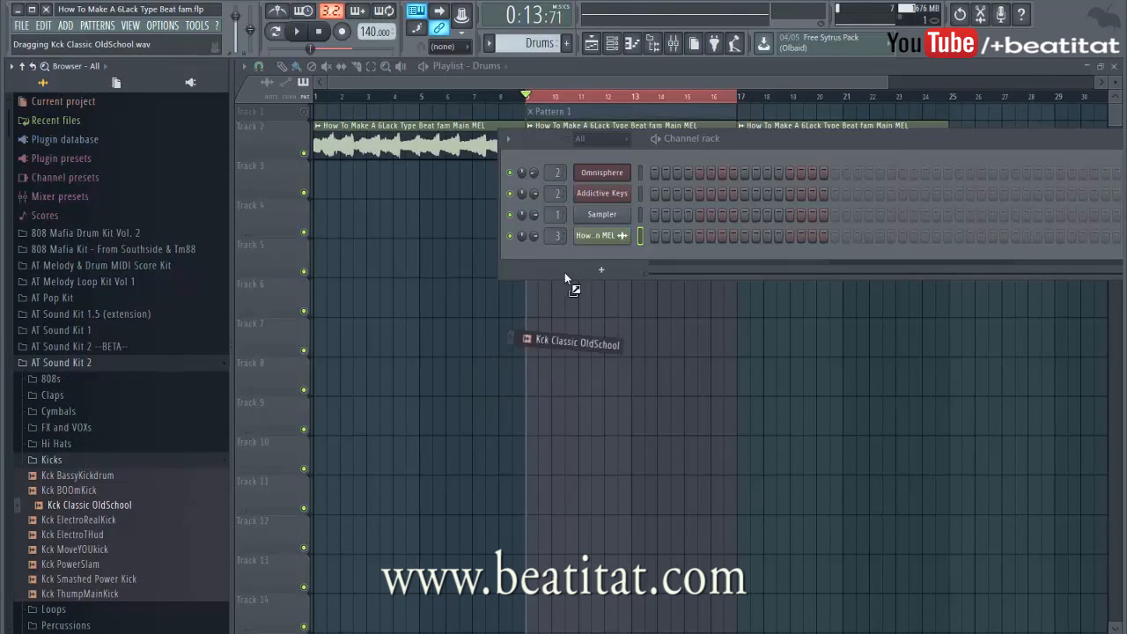
drag(577, 255, 581, 259)
drag(747, 148, 501, 199)
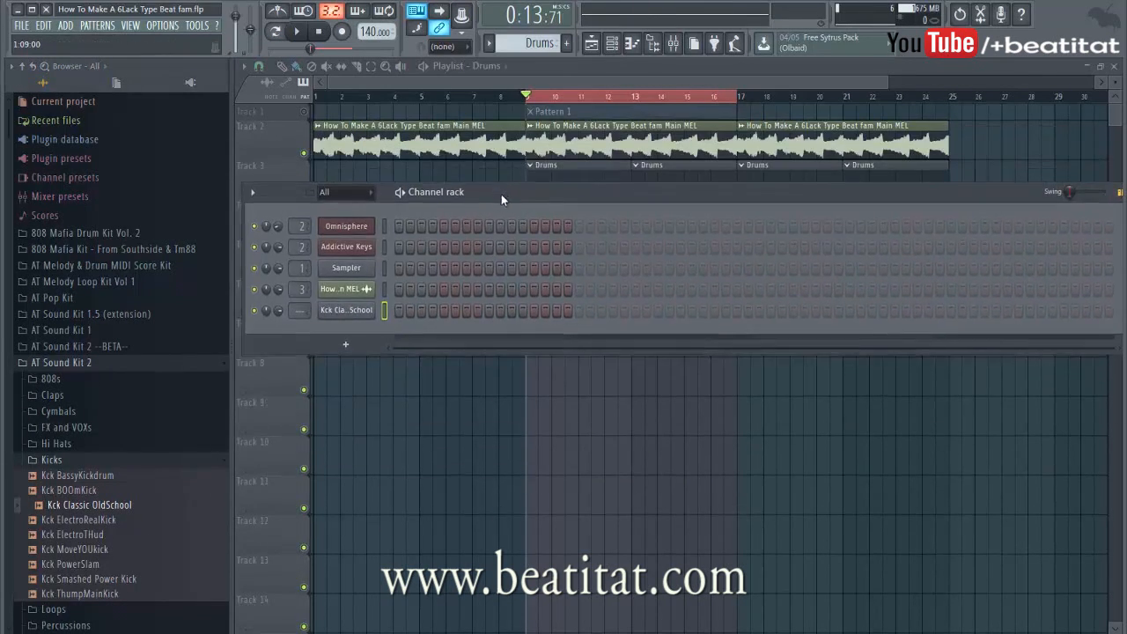
Normalize the Kck Classic OldSchool sample and route its channel to free mixer track 4
click(346, 310)
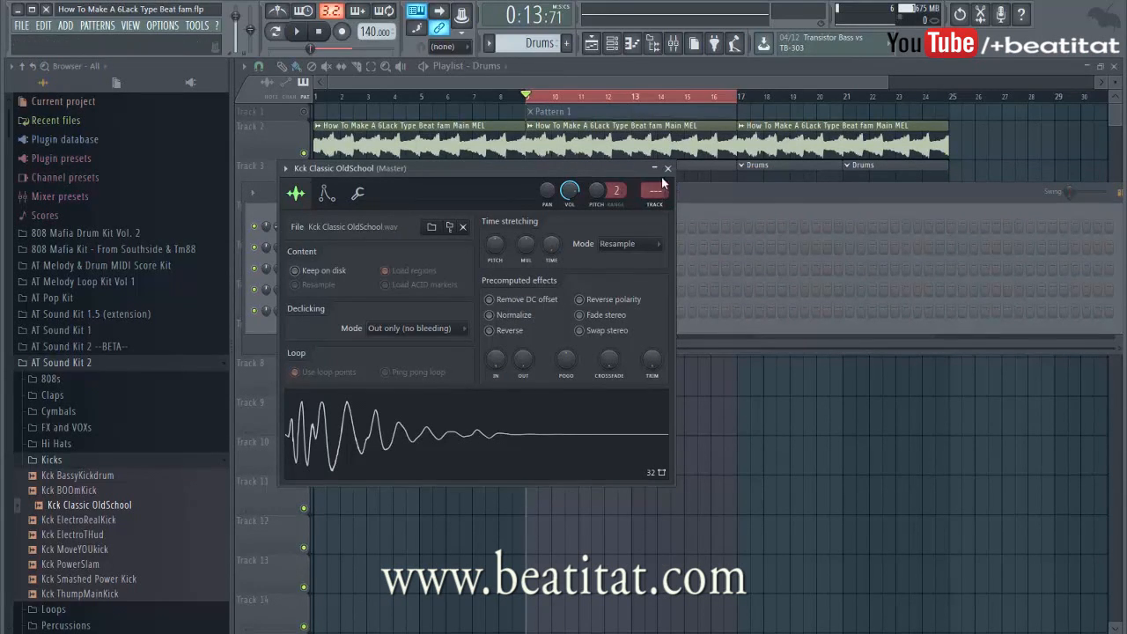
click(510, 315)
click(666, 167)
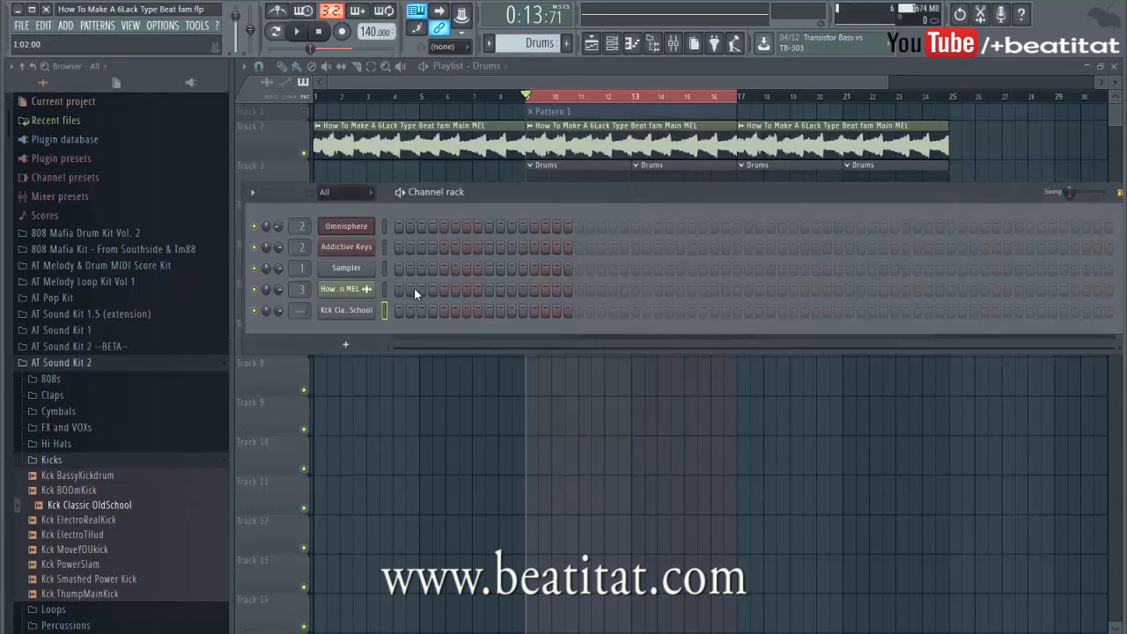
click(339, 312)
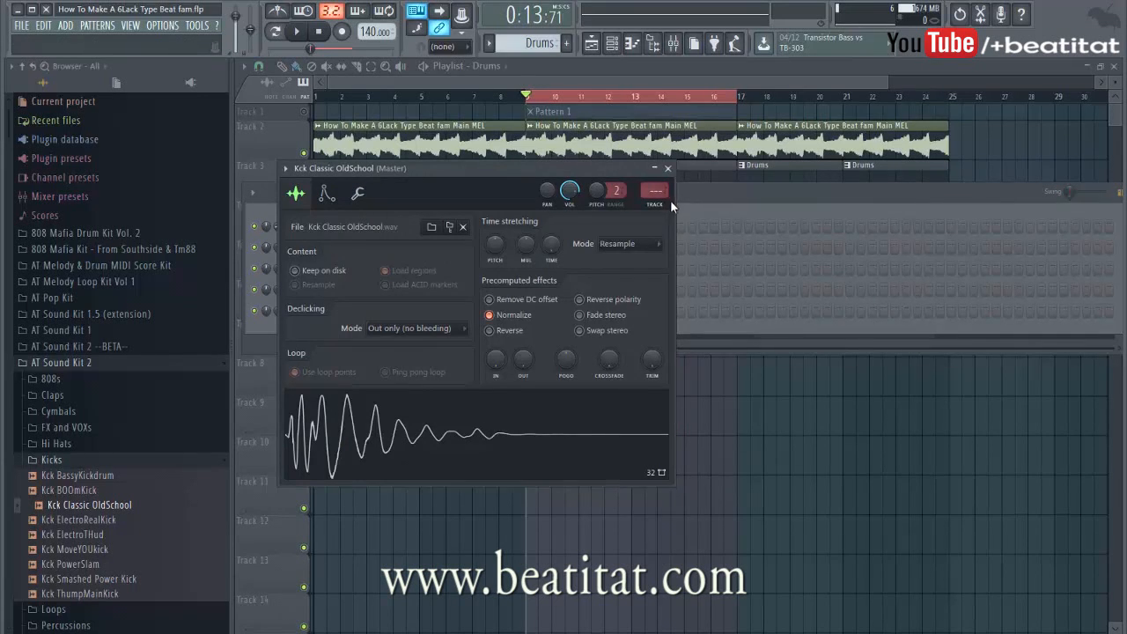
key(ctrl+l)
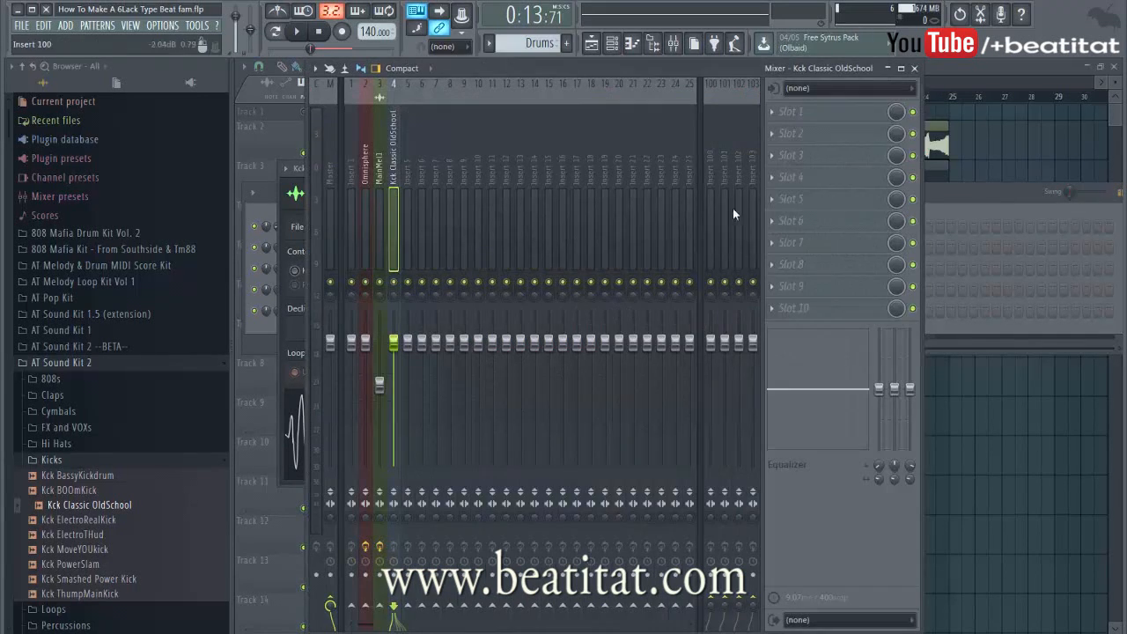
Add Fruity Parametric EQ 2 to slot 1 of the kick's mixer track, boosting the lows and rolling off the highs
click(850, 113)
click(1097, 35)
key(space)
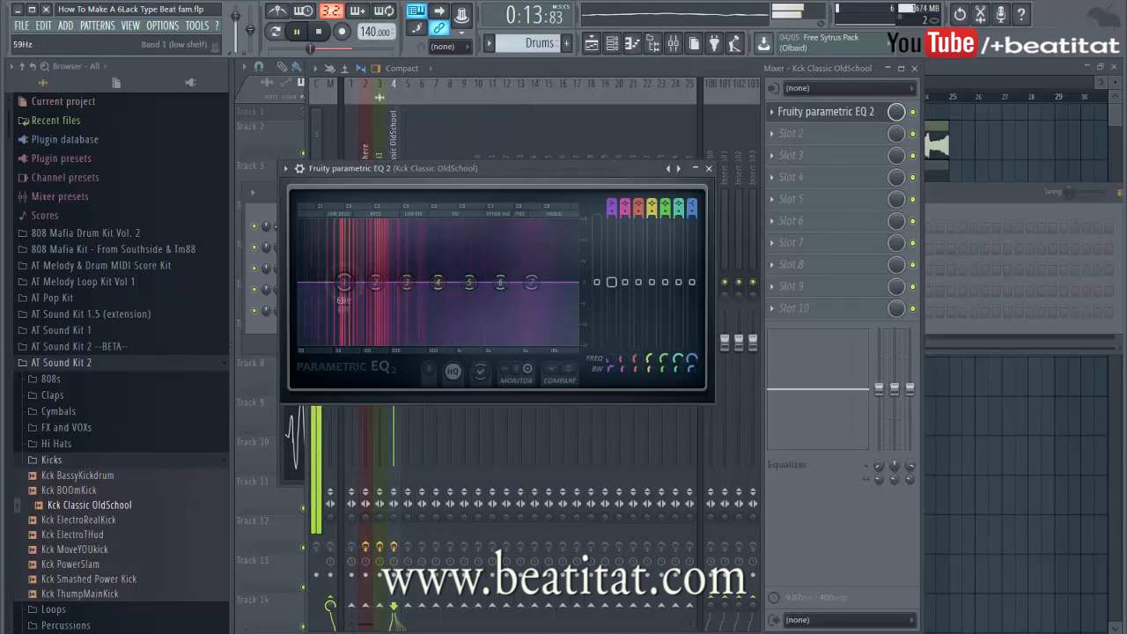
drag(343, 276, 433, 286)
key(space)
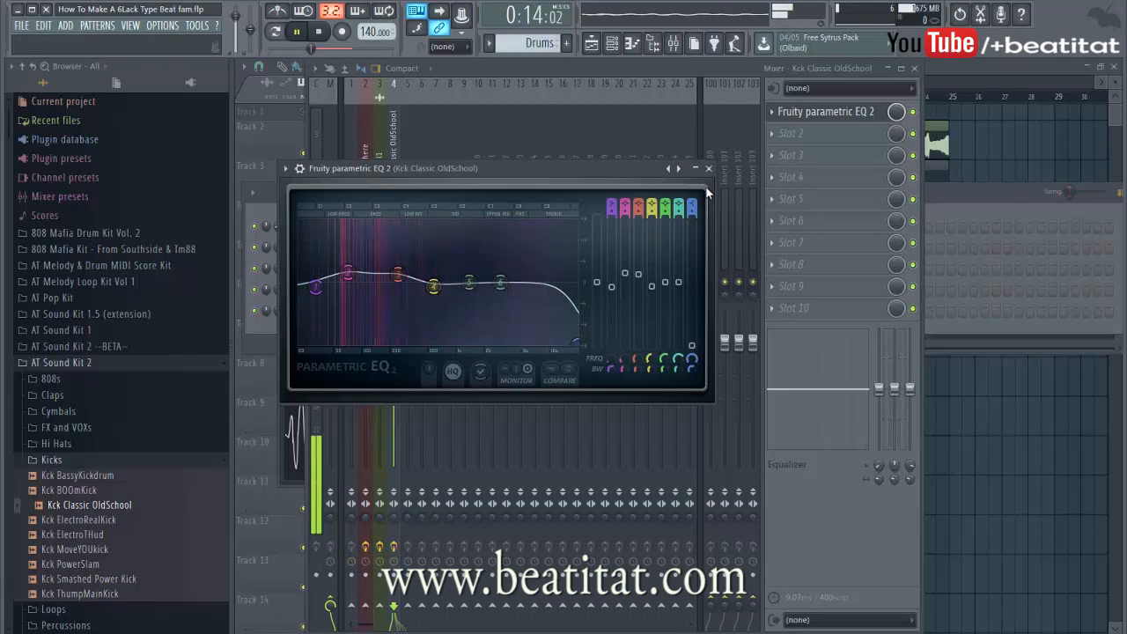
click(708, 168)
Add Maximus to slot 2 of the kick's mixer track and load one of its presets
click(861, 136)
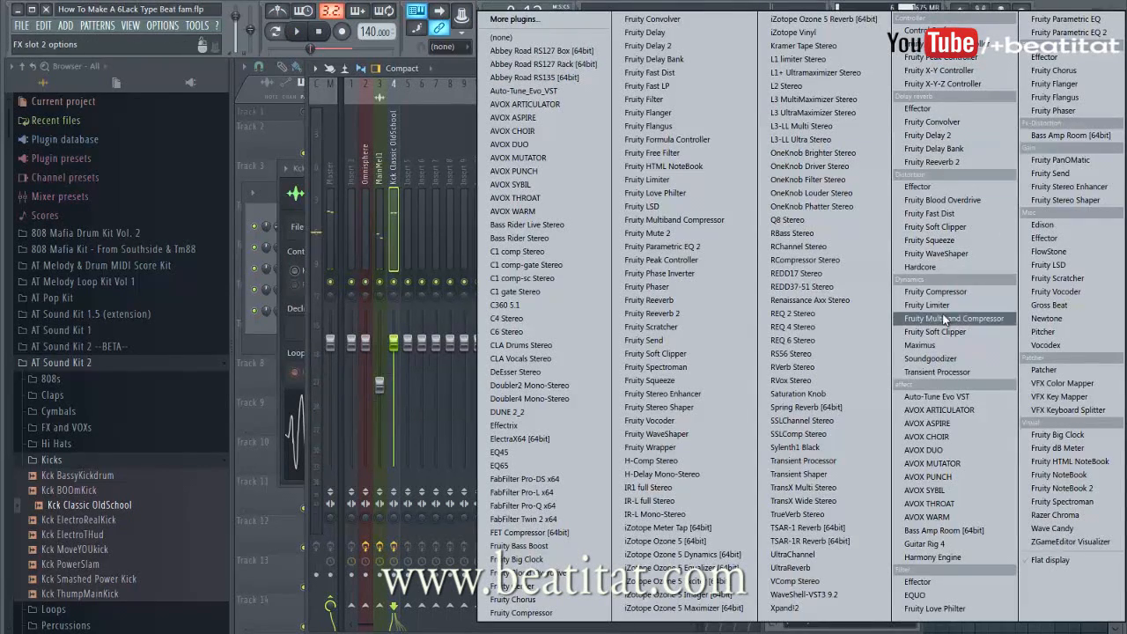
click(933, 344)
click(302, 186)
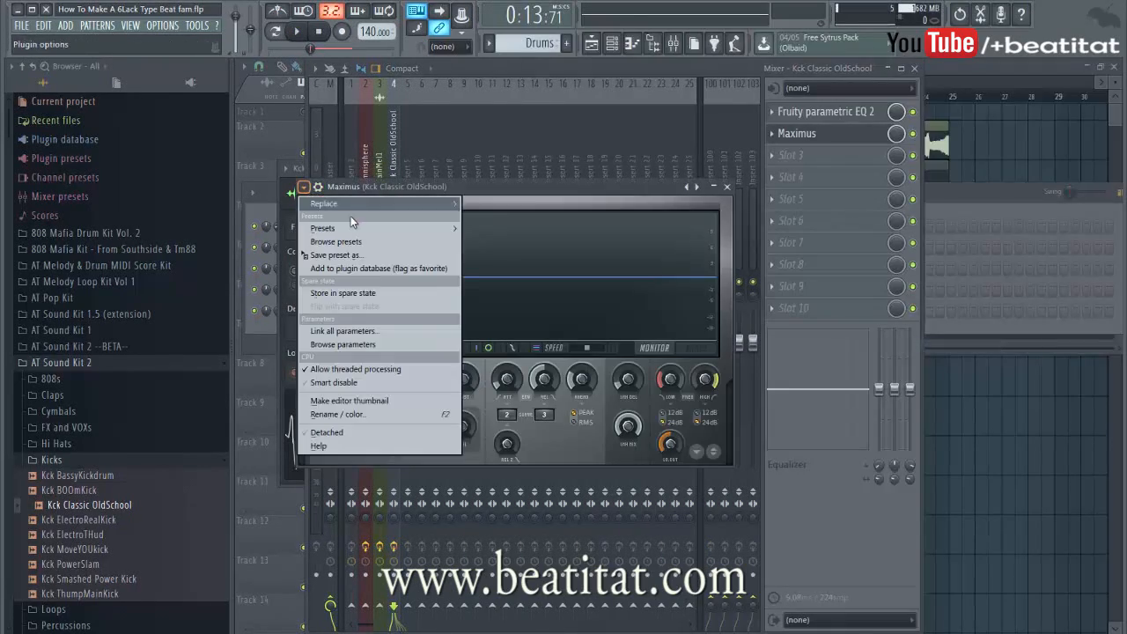
mouse_move(356, 229)
click(518, 226)
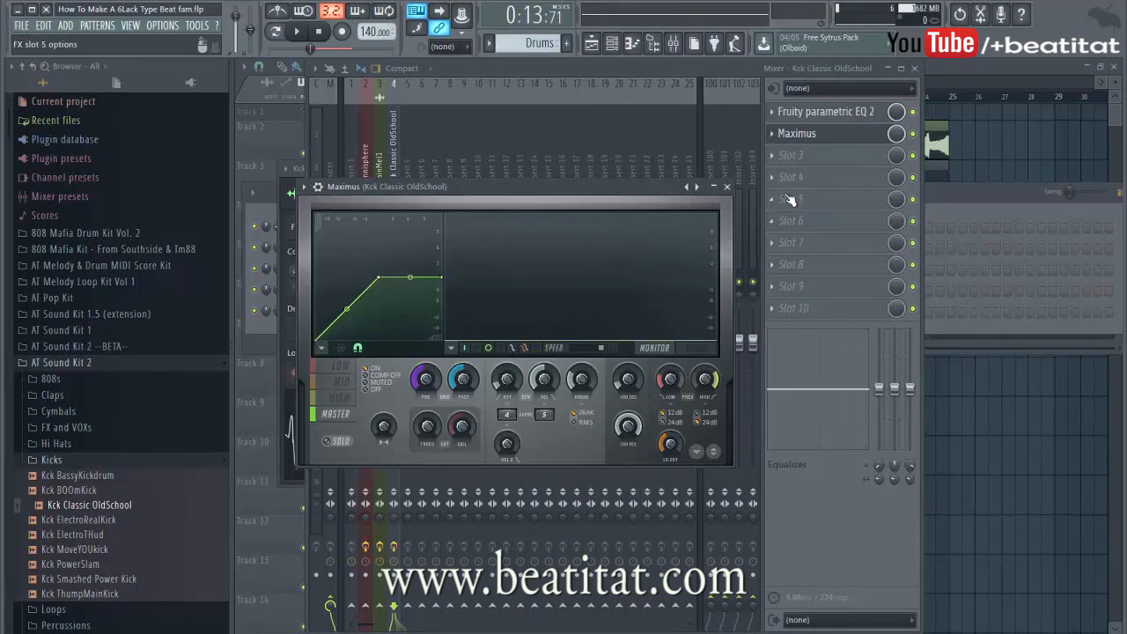
click(727, 188)
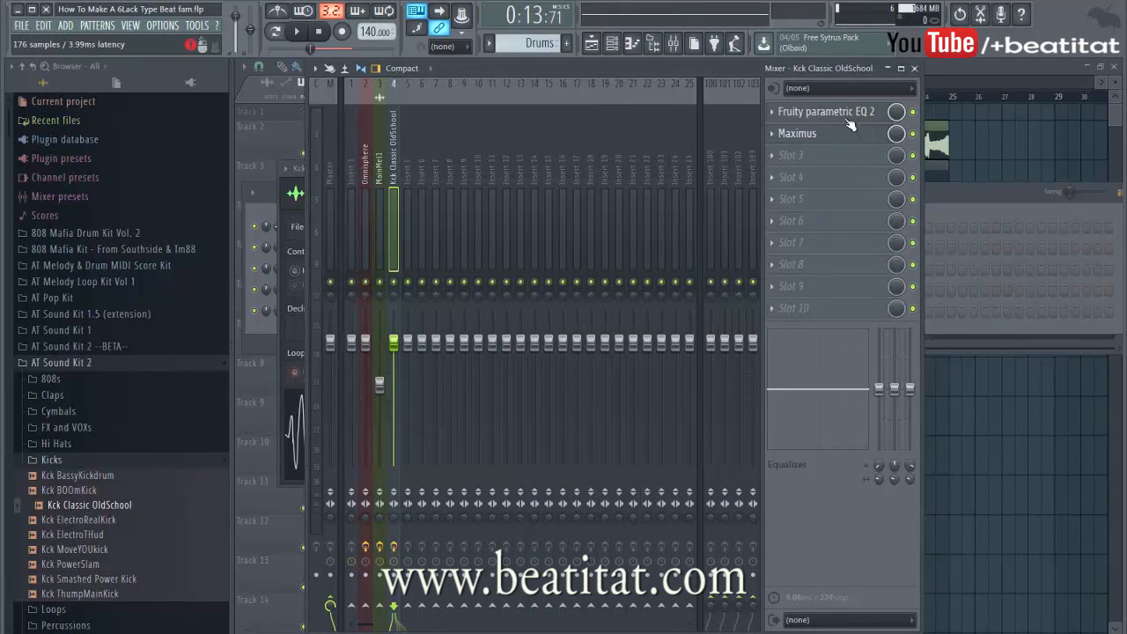
Refine the kick's EQ: lower band 3, set band 5 to about -0.5 dB at 1257 Hz, and lower the high cut to about 9.5 kHz
click(836, 88)
click(712, 70)
click(812, 113)
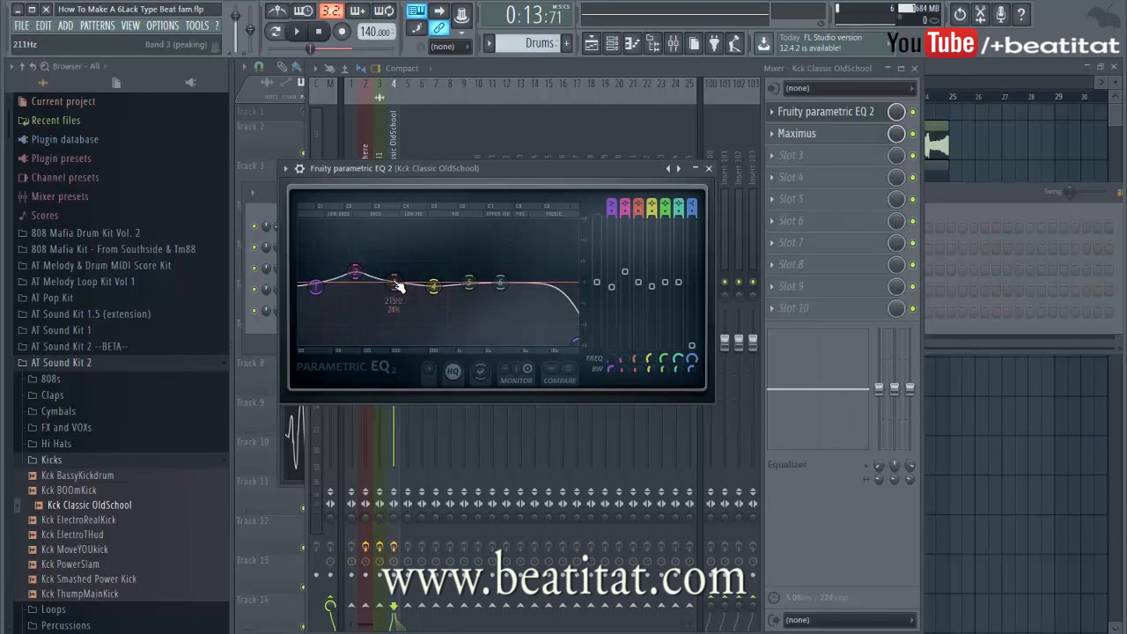
click(395, 282)
drag(468, 282, 466, 283)
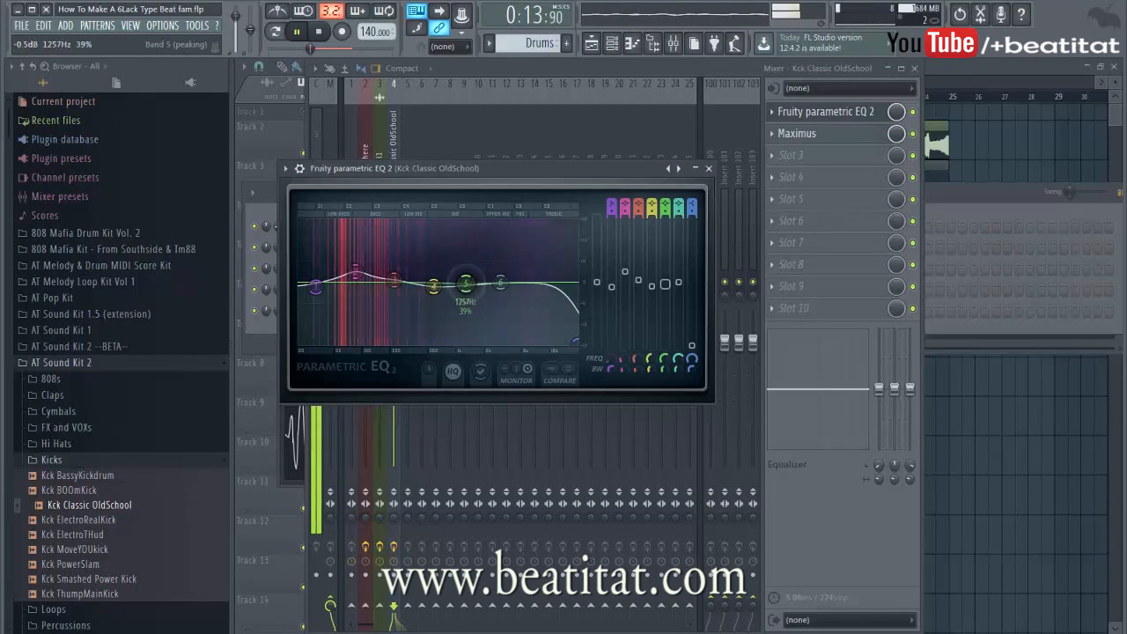
drag(575, 342, 554, 341)
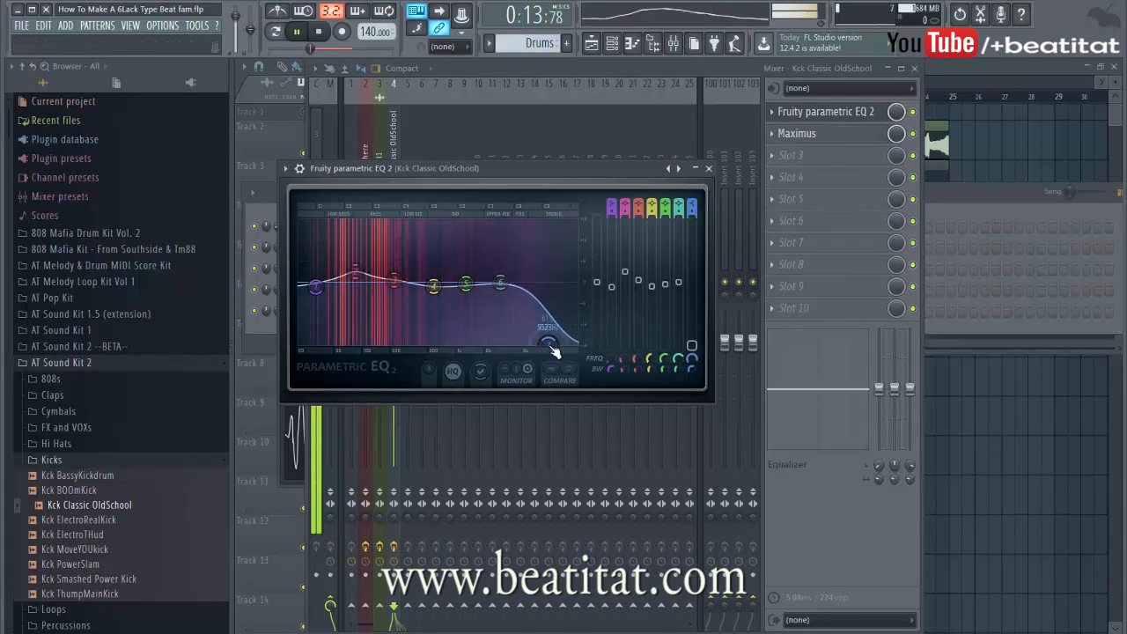
key(space)
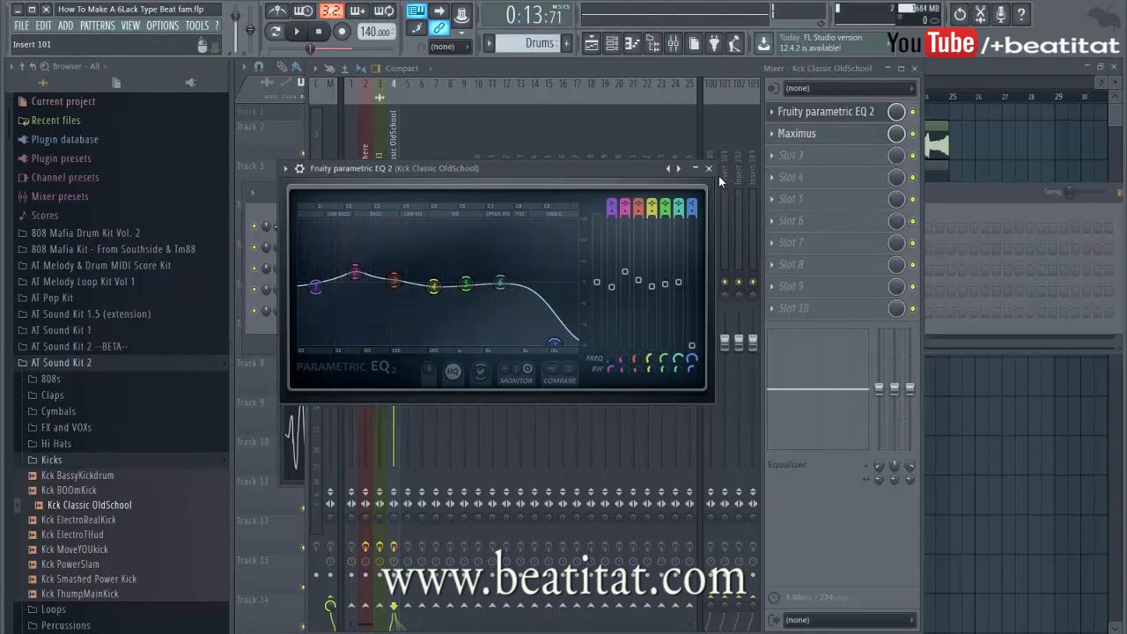
click(708, 168)
click(801, 134)
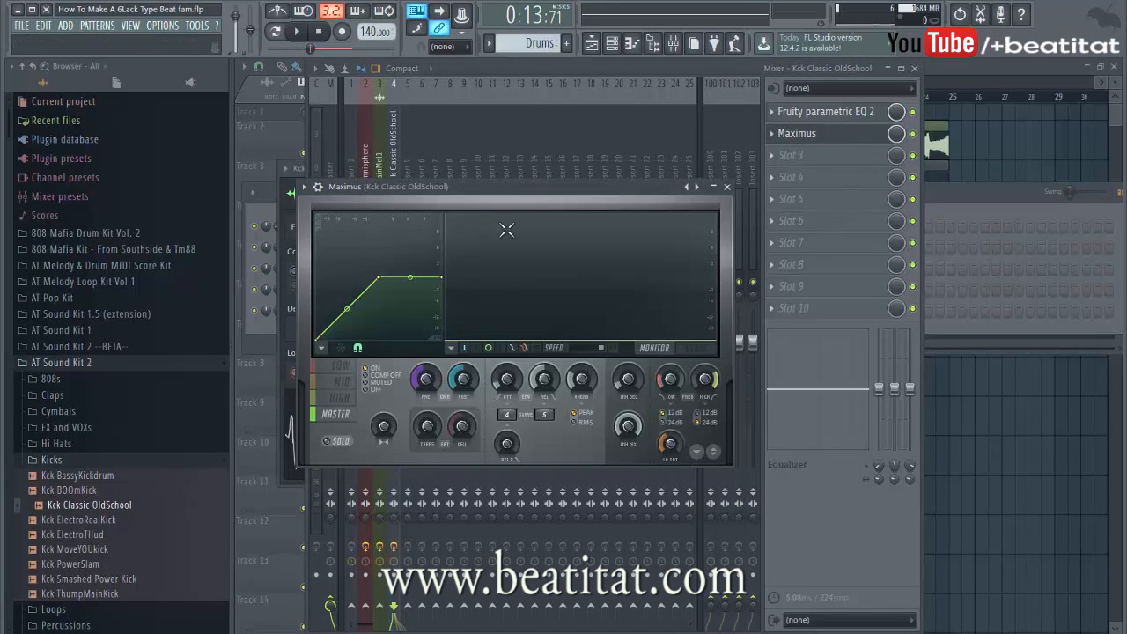
click(727, 187)
Place a kick on step 1 of the Drums pattern and try out another on step 7 during playback
key(space)
key(F6)
click(466, 310)
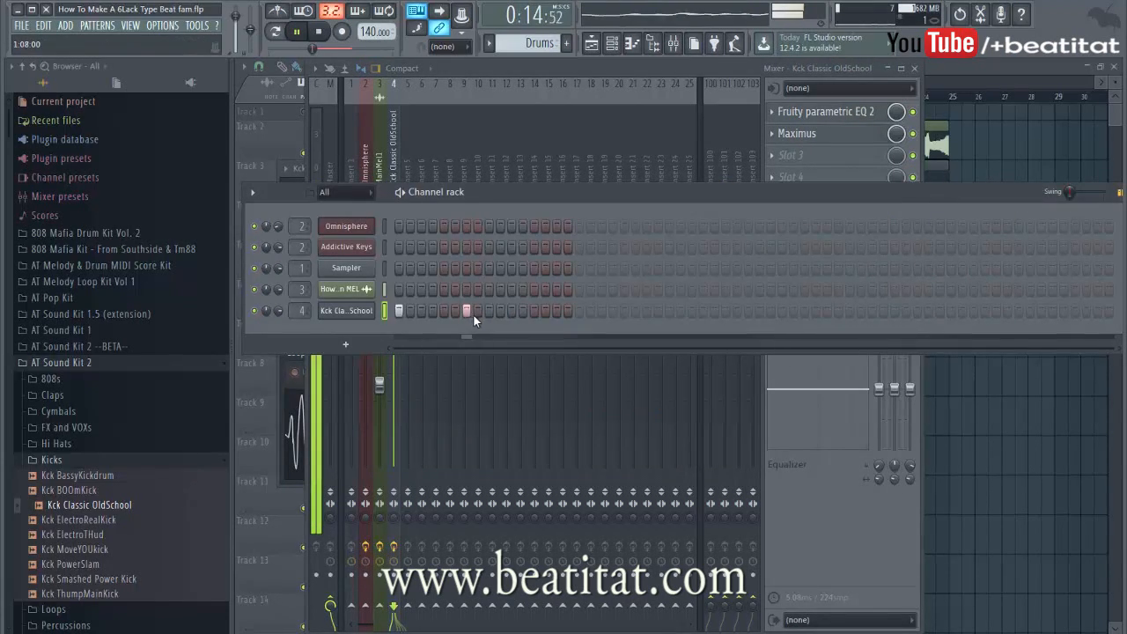
right_click(467, 312)
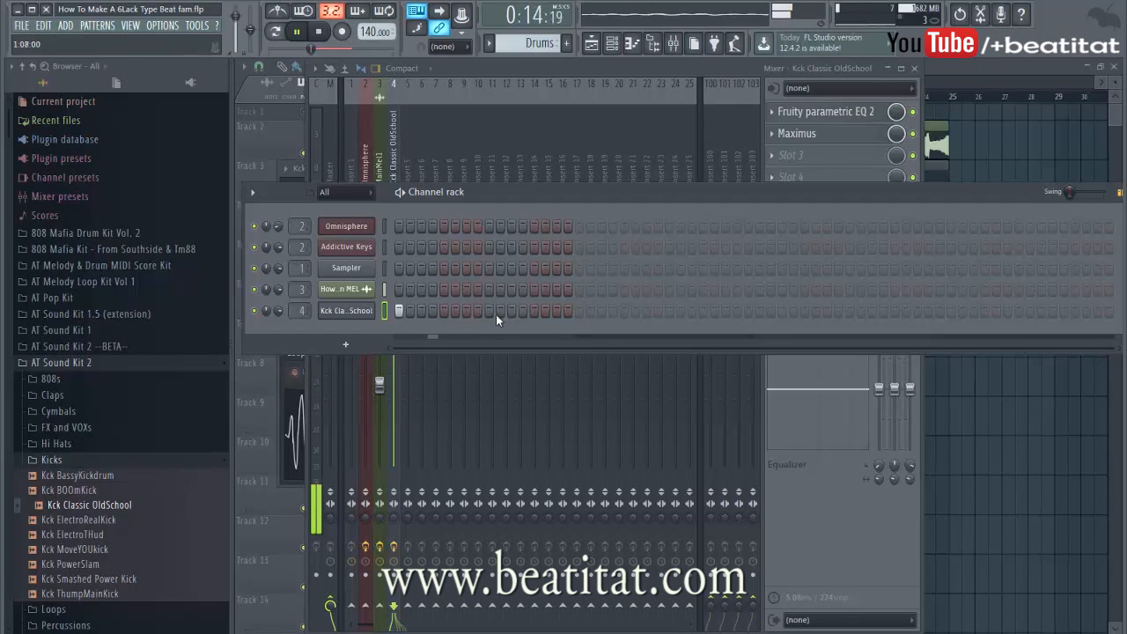
Audition the samples in AT Sound Kit 2's Snaps folder and add Snp SnareSnappy as a new channel
click(69, 456)
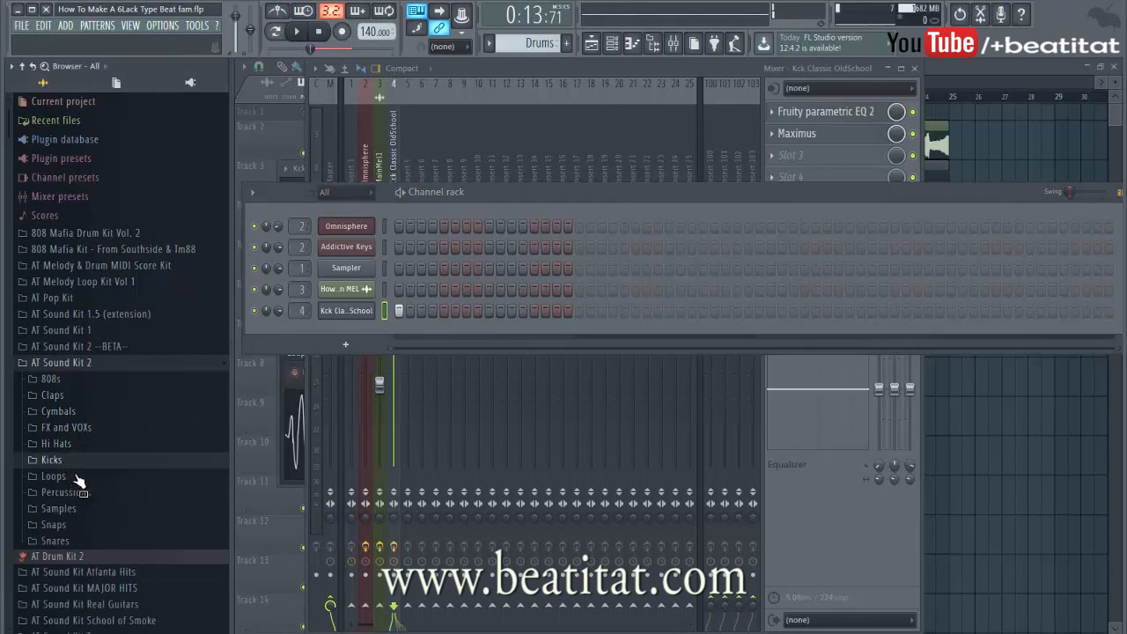
click(70, 526)
click(72, 539)
click(75, 554)
click(81, 570)
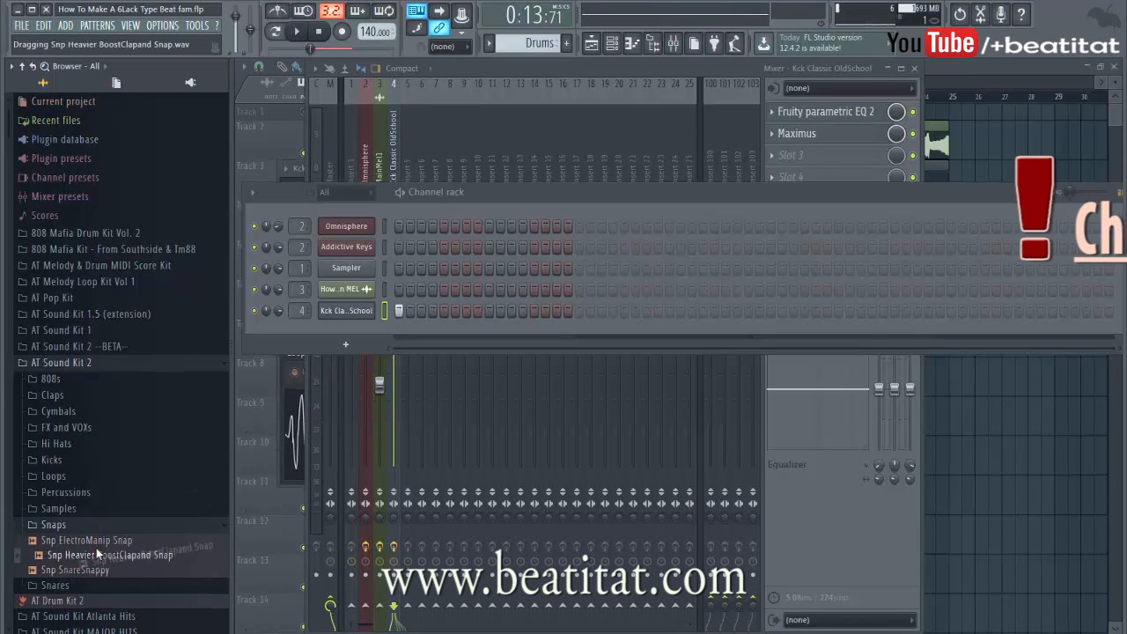
drag(97, 572, 402, 327)
Place Snp SnareSnappy hits on steps 9, 25, 41 and 57 of the Drums pattern
key(space)
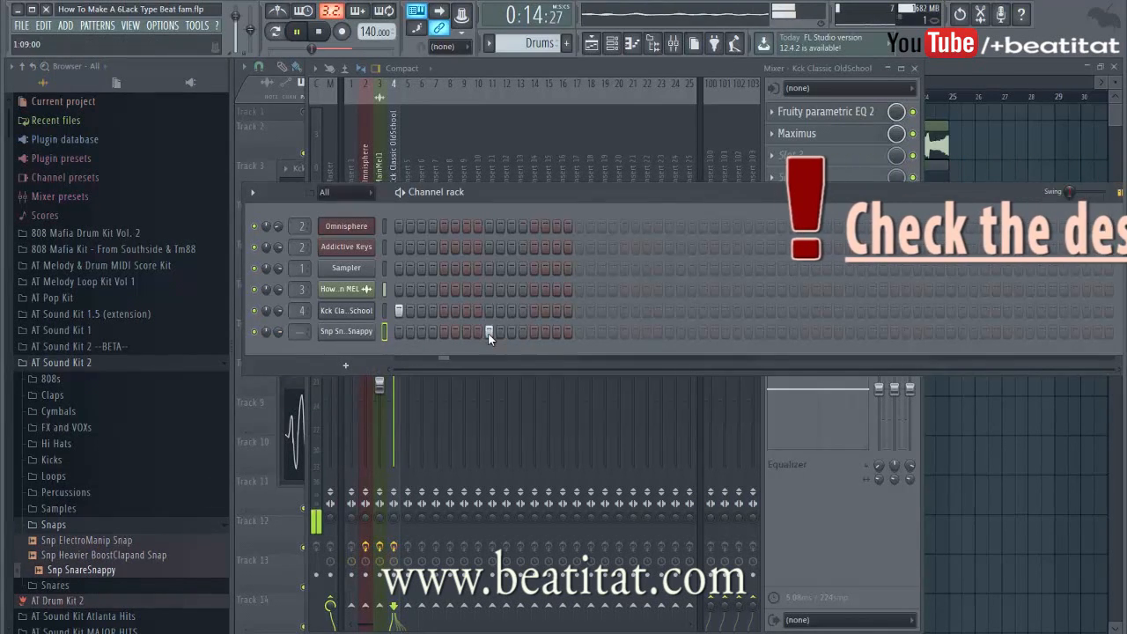
click(669, 331)
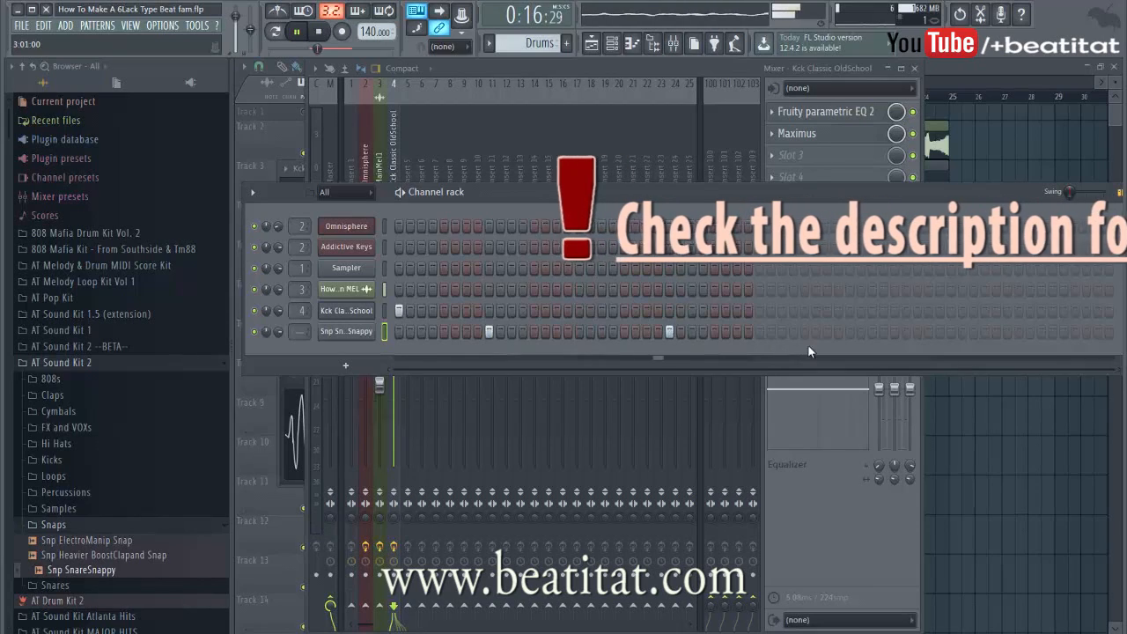
click(849, 331)
click(1030, 330)
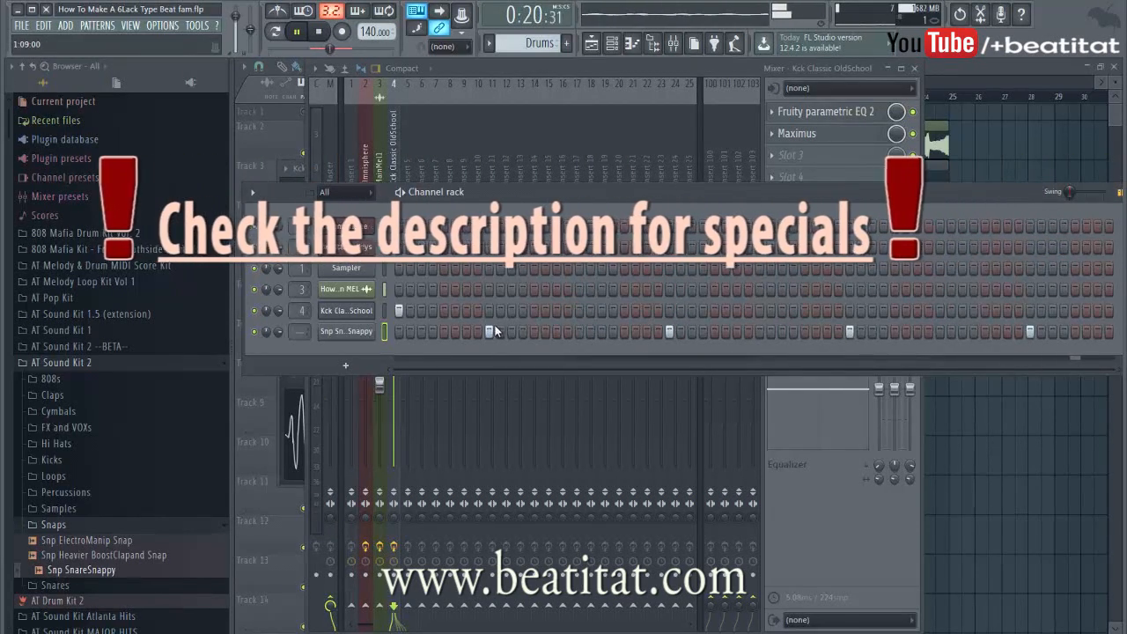
Add kicks on steps 7, 21, 22, 27 and 33 of the Drums pattern, leaving steps 23 and 24 empty
click(467, 311)
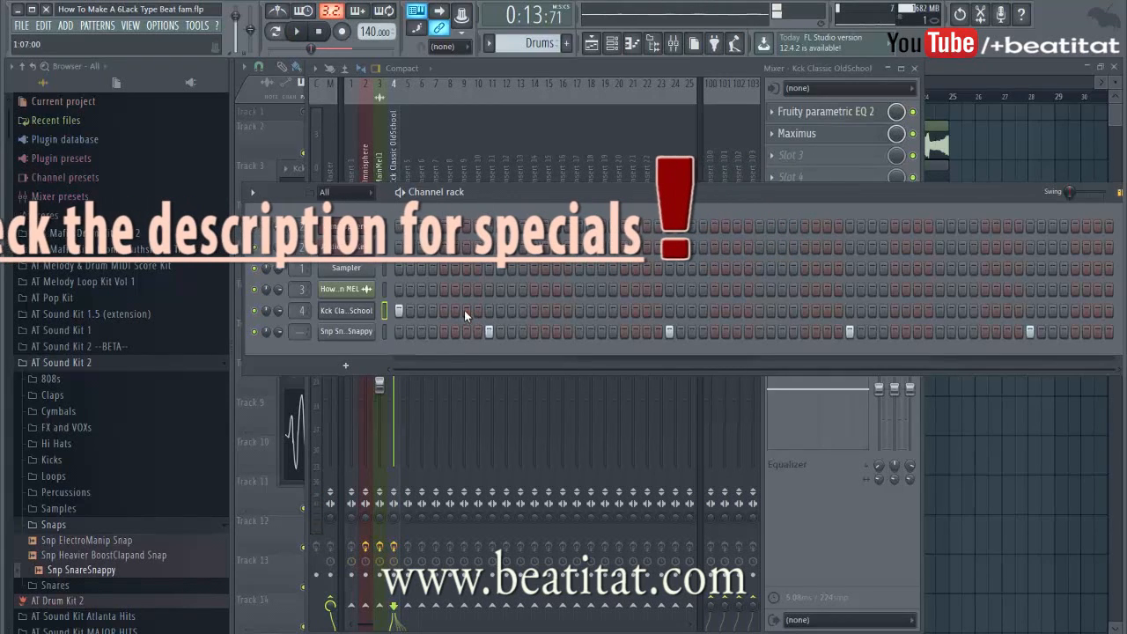
click(647, 310)
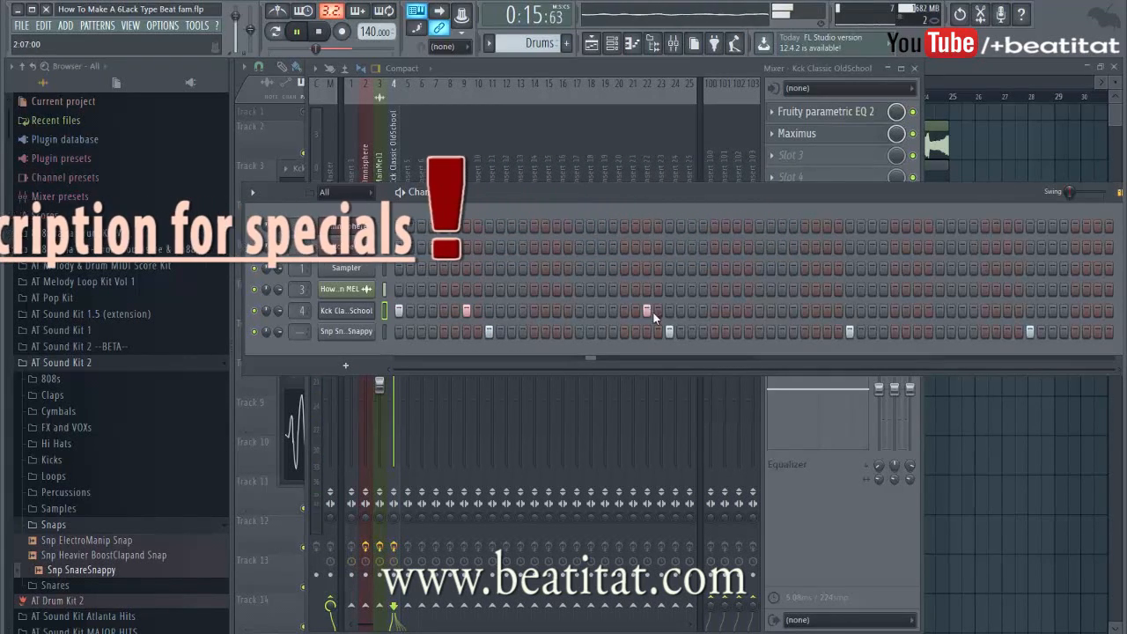
click(657, 310)
click(655, 310)
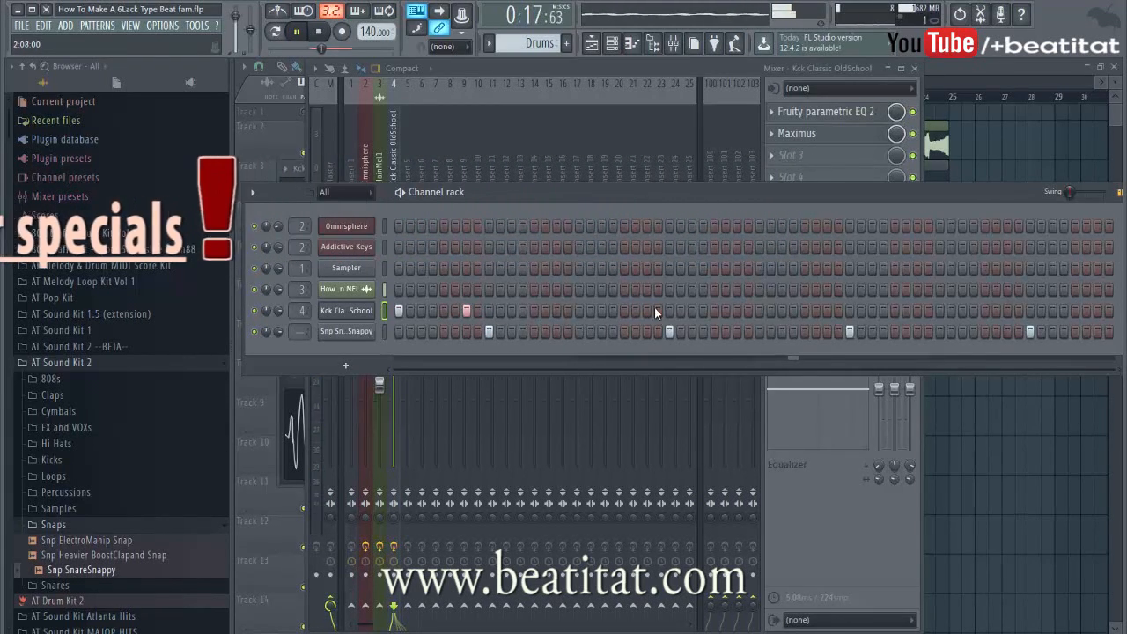
click(624, 310)
click(635, 310)
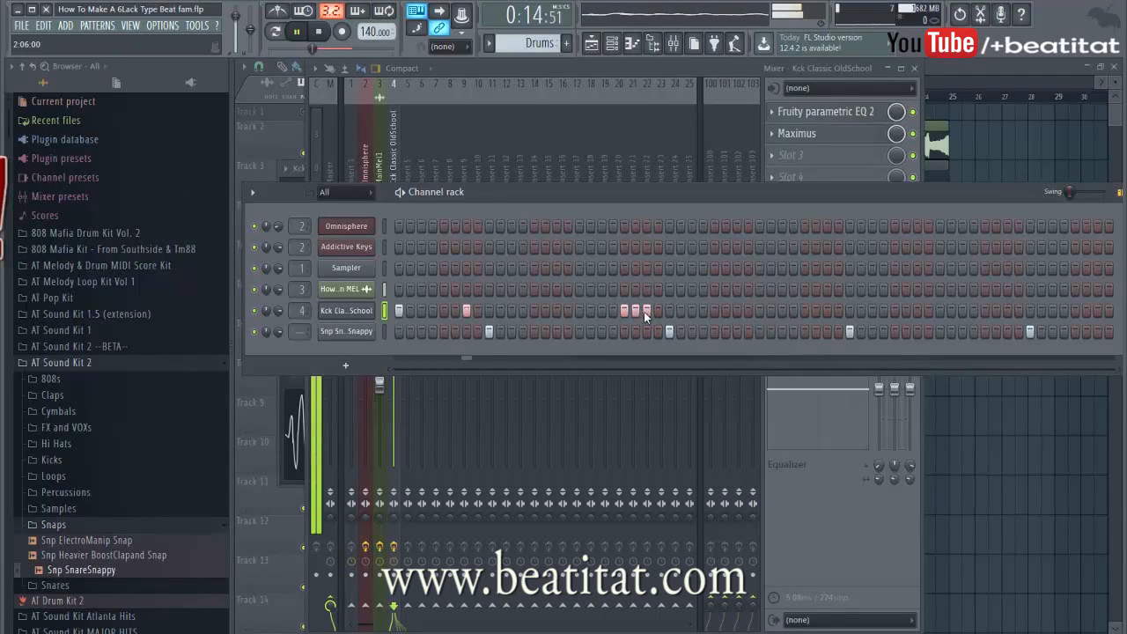
click(647, 310)
click(692, 310)
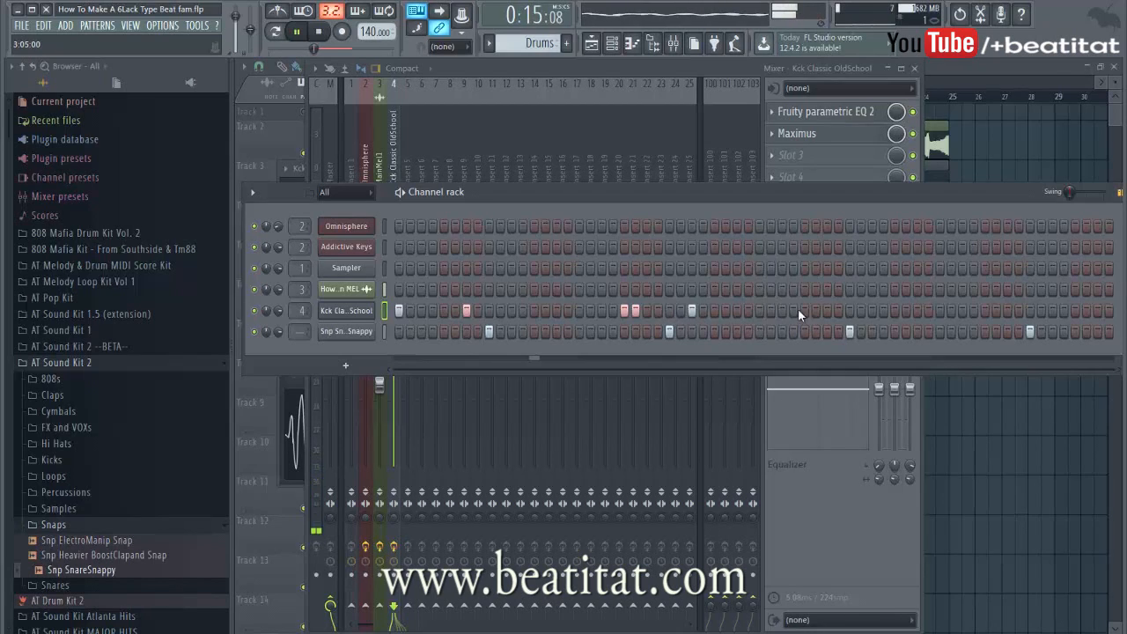
click(759, 309)
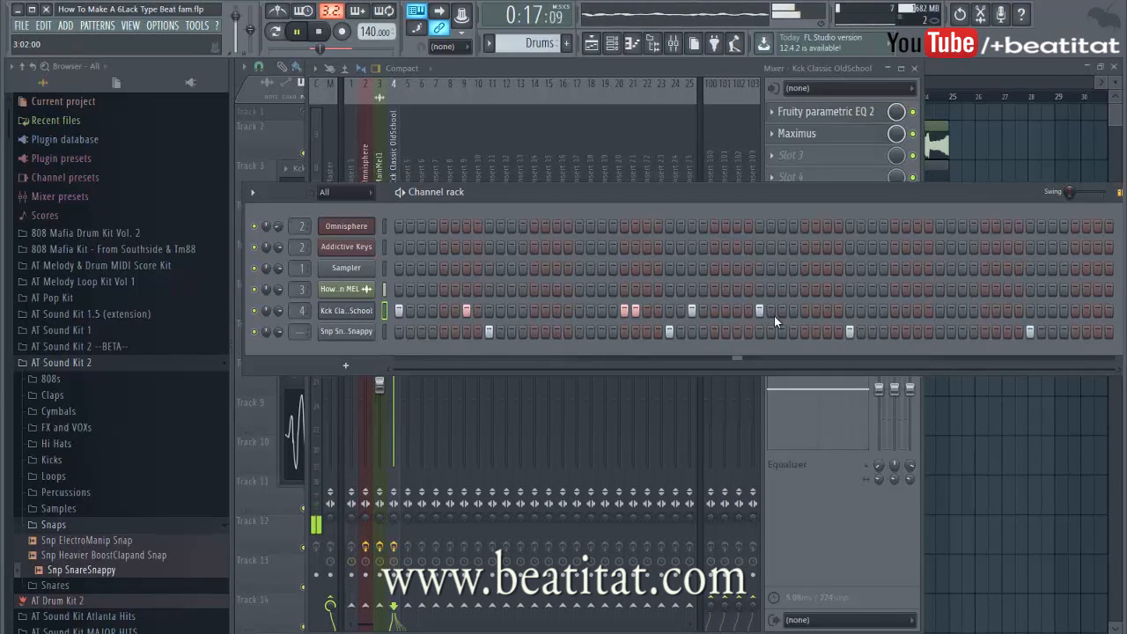
Complete the kick pattern with hits on steps 39, 53, 54, 59 and 63
key(space)
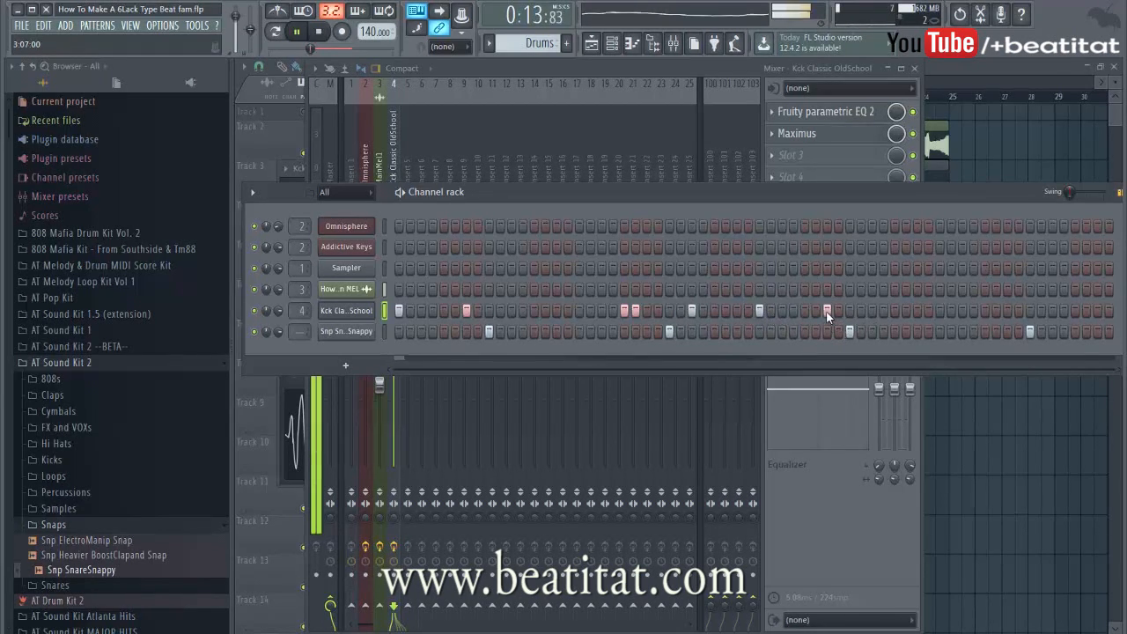
drag(808, 194, 737, 190)
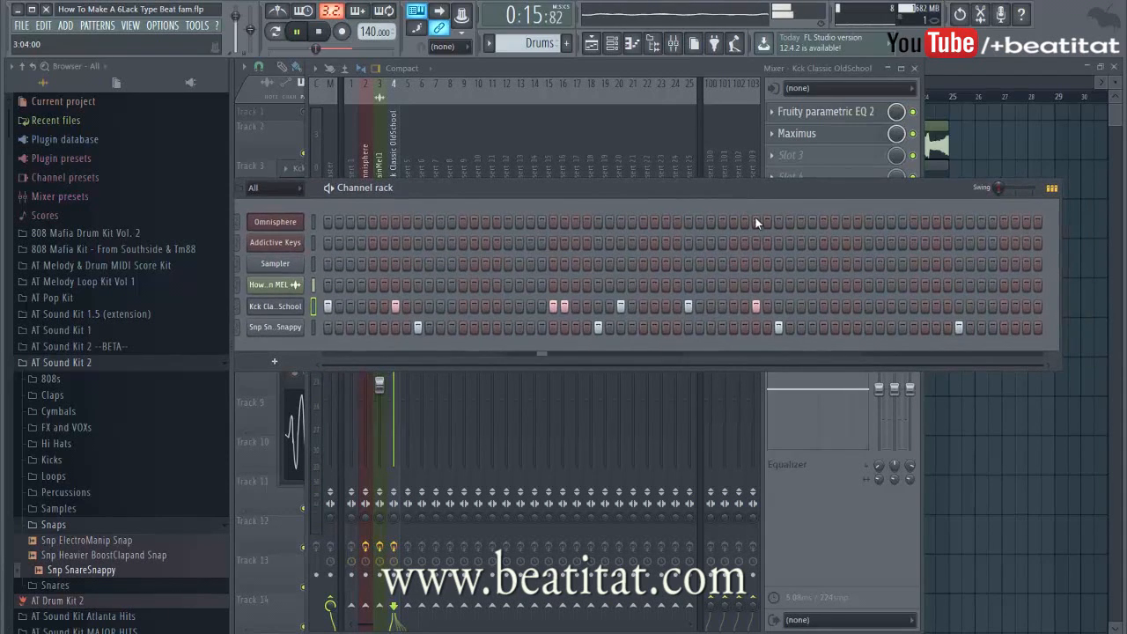
click(981, 307)
click(1027, 306)
drag(670, 188, 729, 172)
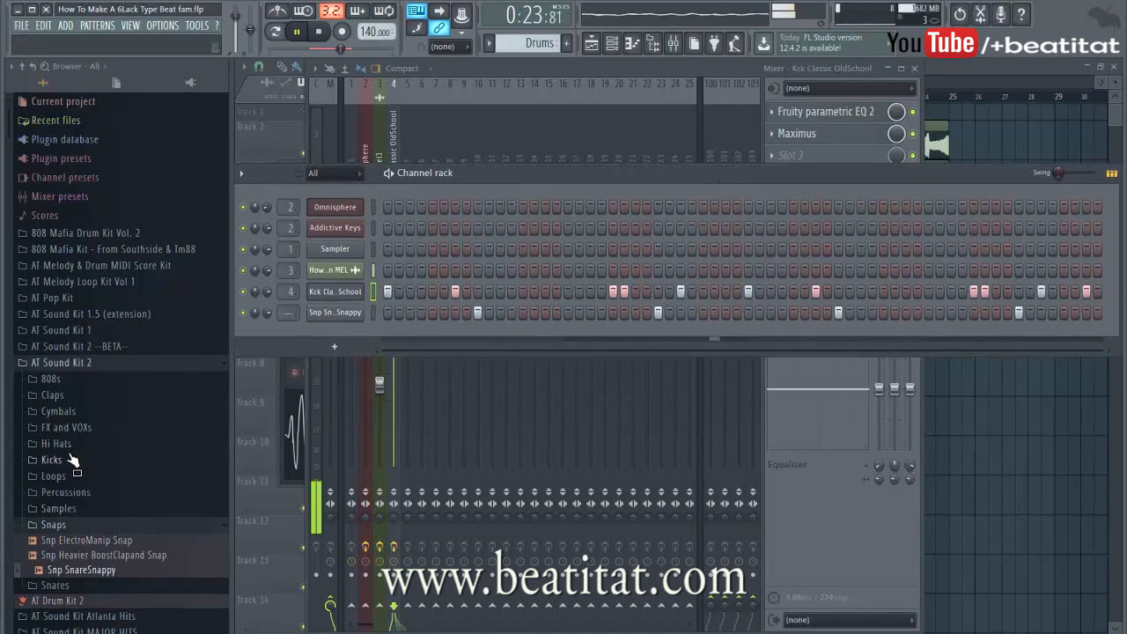
Add Clp LowEnd FilterClap from AT Sound Kit 2's Claps folder as a new channel and place hits on steps 5 and 15
click(96, 394)
click(114, 427)
drag(70, 441, 354, 336)
click(432, 332)
click(545, 333)
key(space)
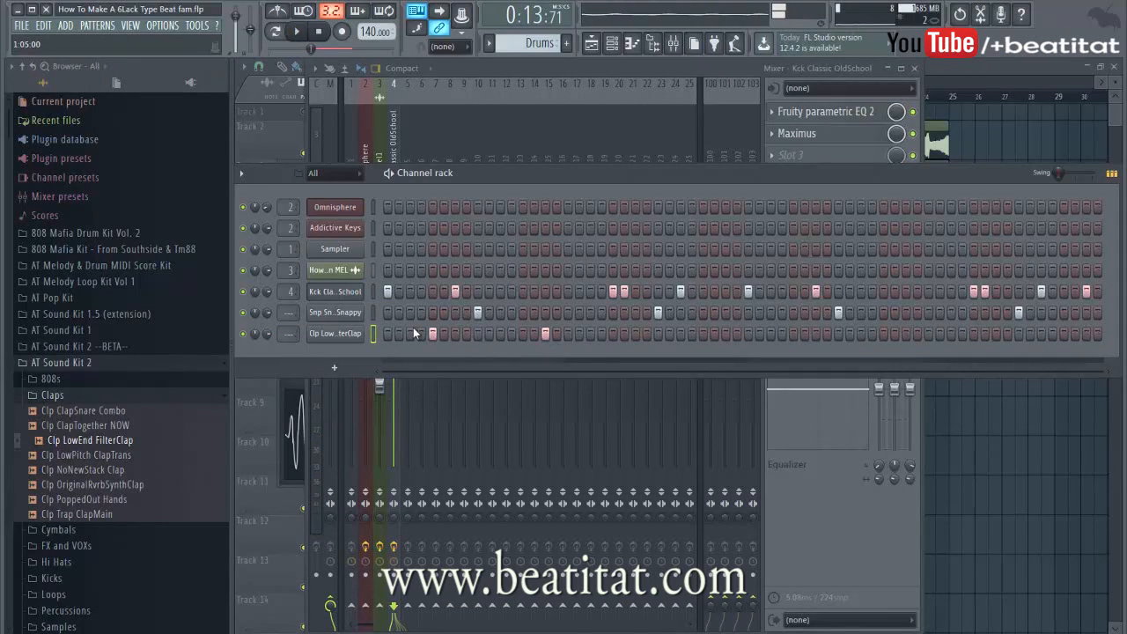
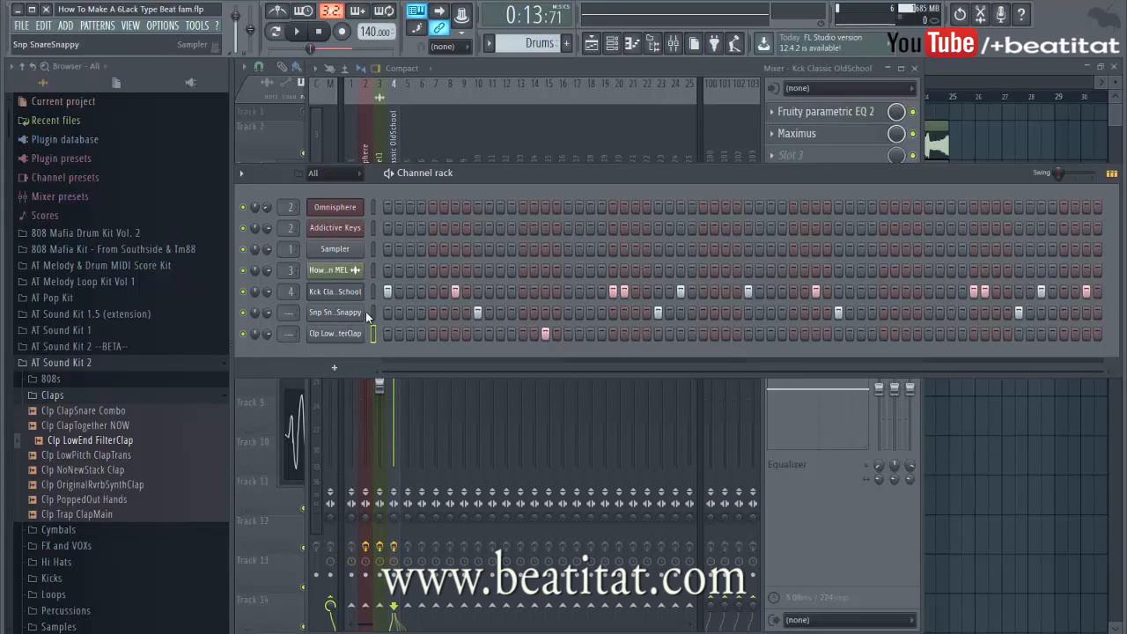
Route the Snp SnareSnappy and Clp LowEnd FilterClap channels to consecutive mixer tracks starting from Insert 5
click(871, 547)
right_click(419, 222)
click(414, 213)
right_click(408, 222)
mouse_move(528, 162)
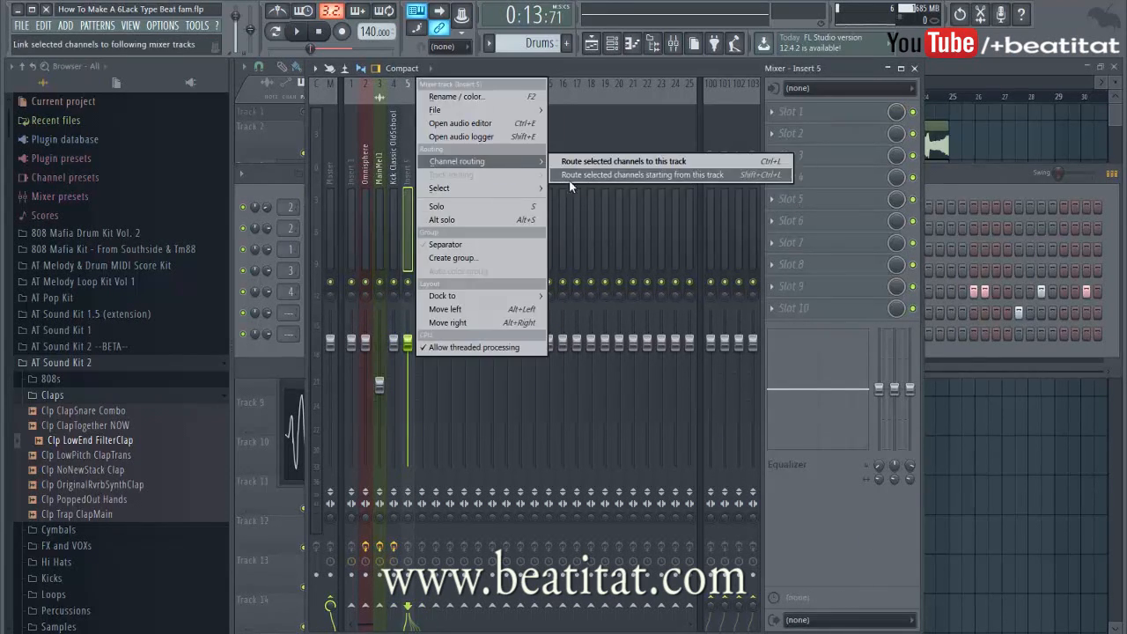
click(581, 174)
key(space)
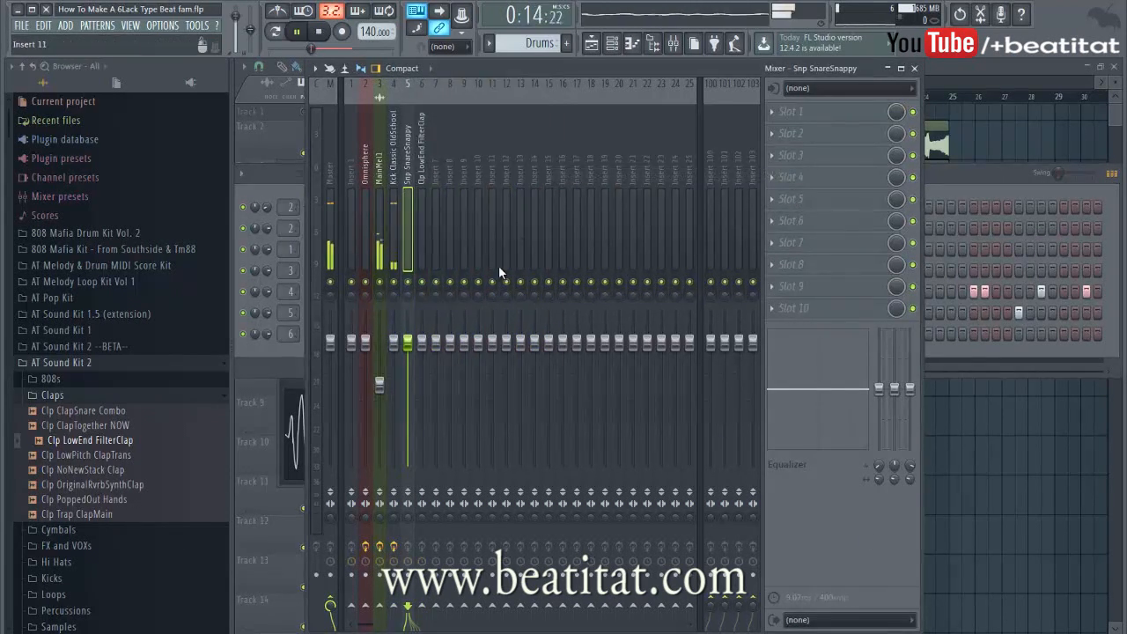
Add Fruity parametric EQ 2 to the Snp SnareSnappy track, cutting its lows with band 1 and slightly boosting band 6
click(834, 132)
click(1100, 32)
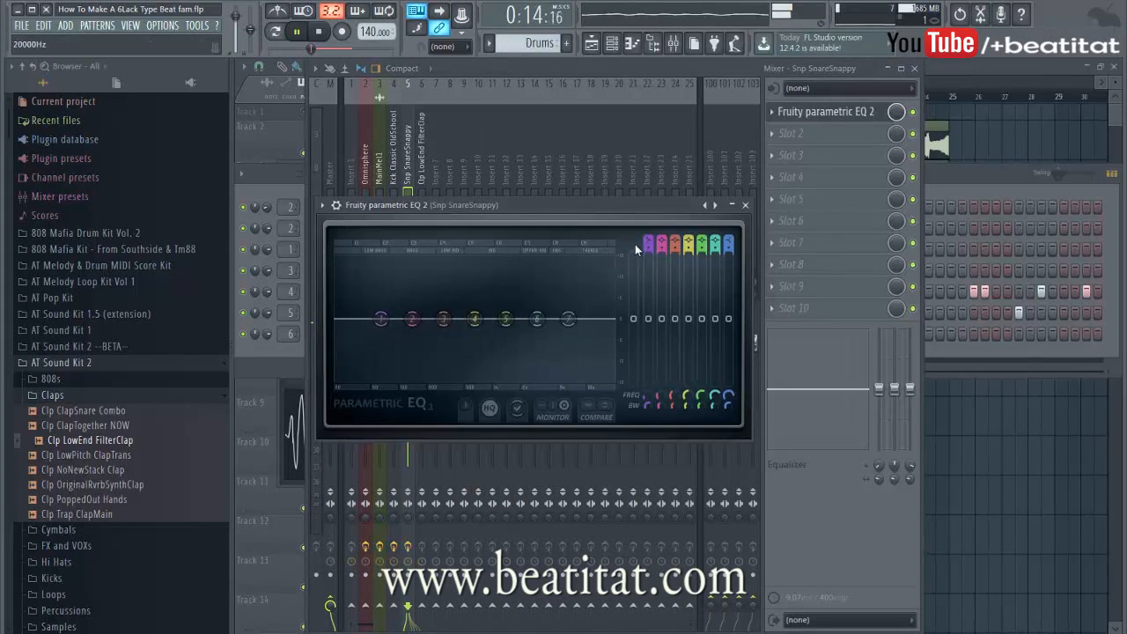
click(646, 235)
drag(383, 319, 548, 312)
drag(568, 319, 601, 324)
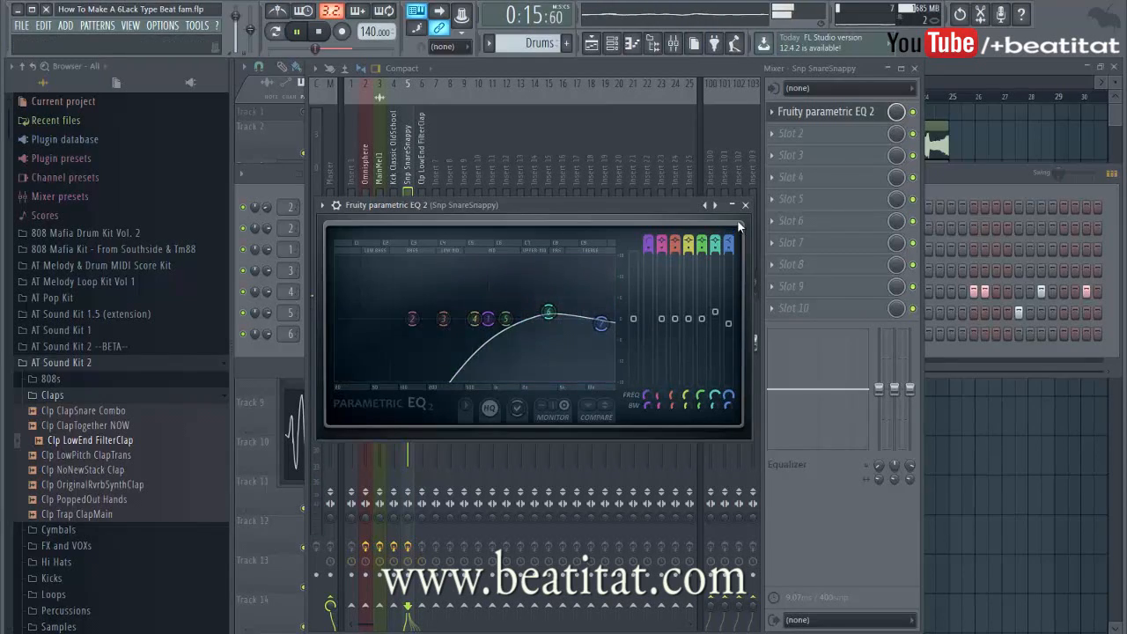
click(744, 204)
Add Fruity Reeverb 2 in slot 3 of the Snp SnareSnappy track with a raised wet level, and slightly lower the track's volume
click(790, 155)
click(958, 165)
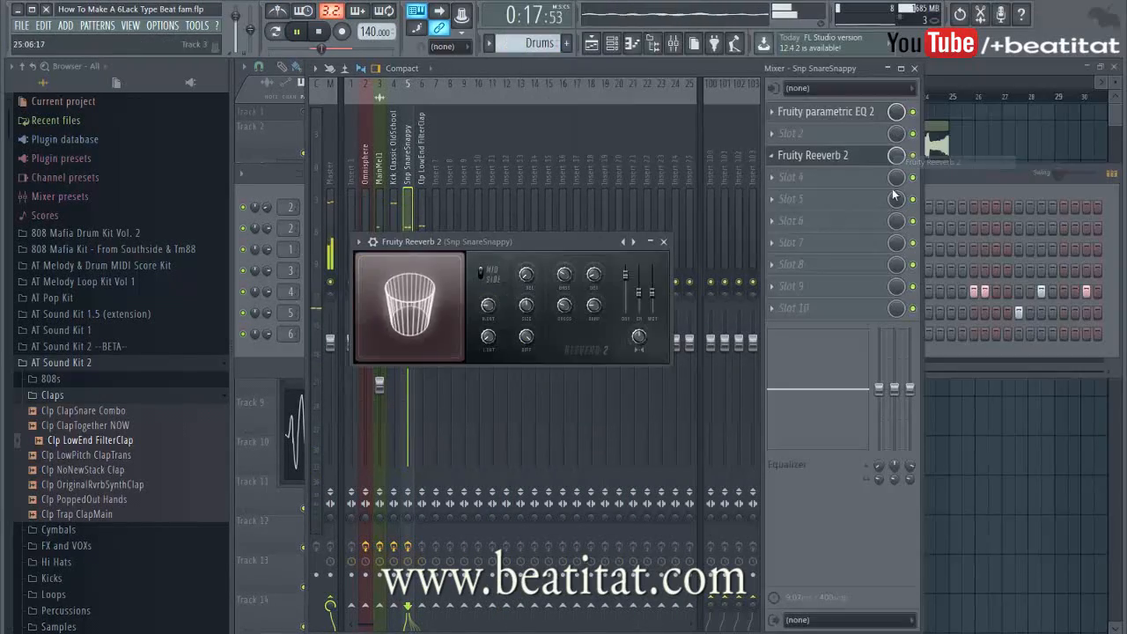
drag(653, 292, 657, 284)
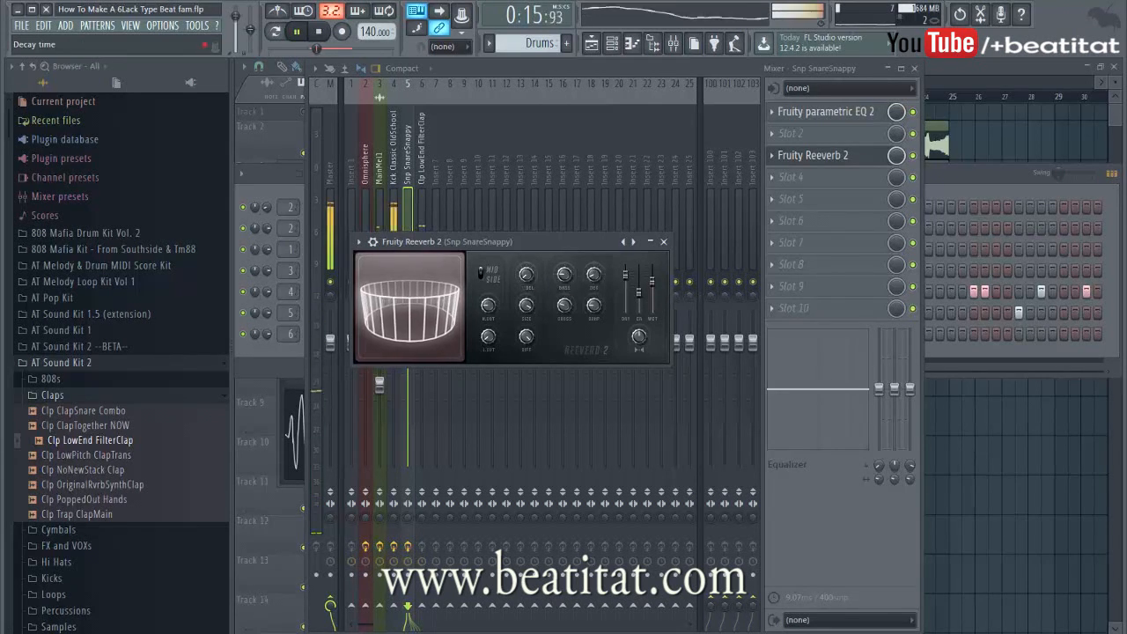
click(662, 241)
drag(408, 342, 408, 350)
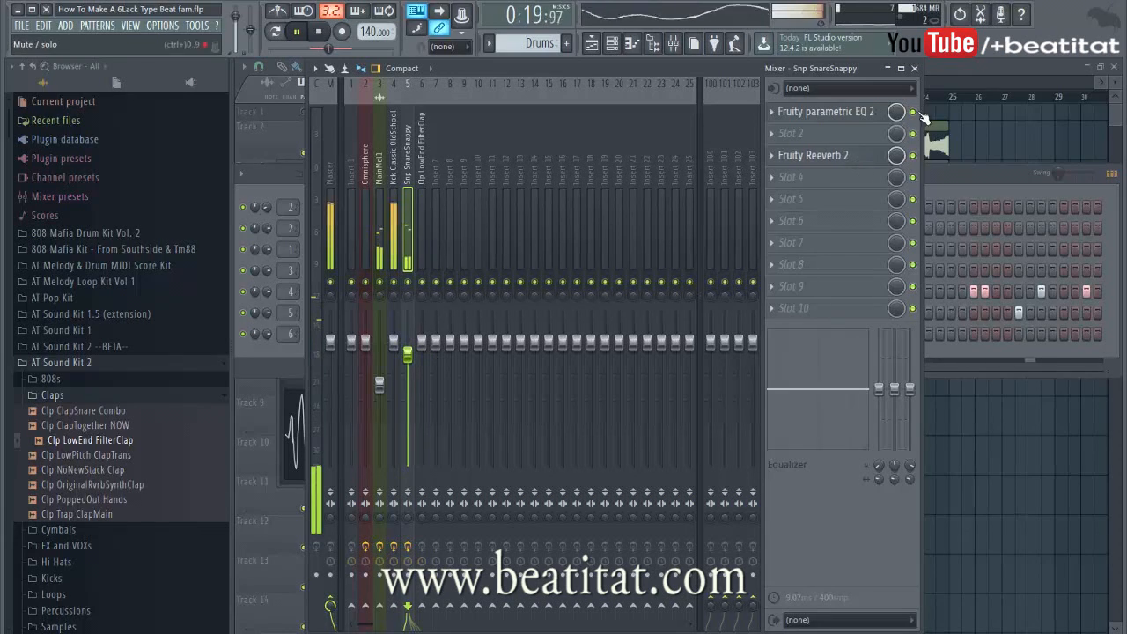
click(914, 72)
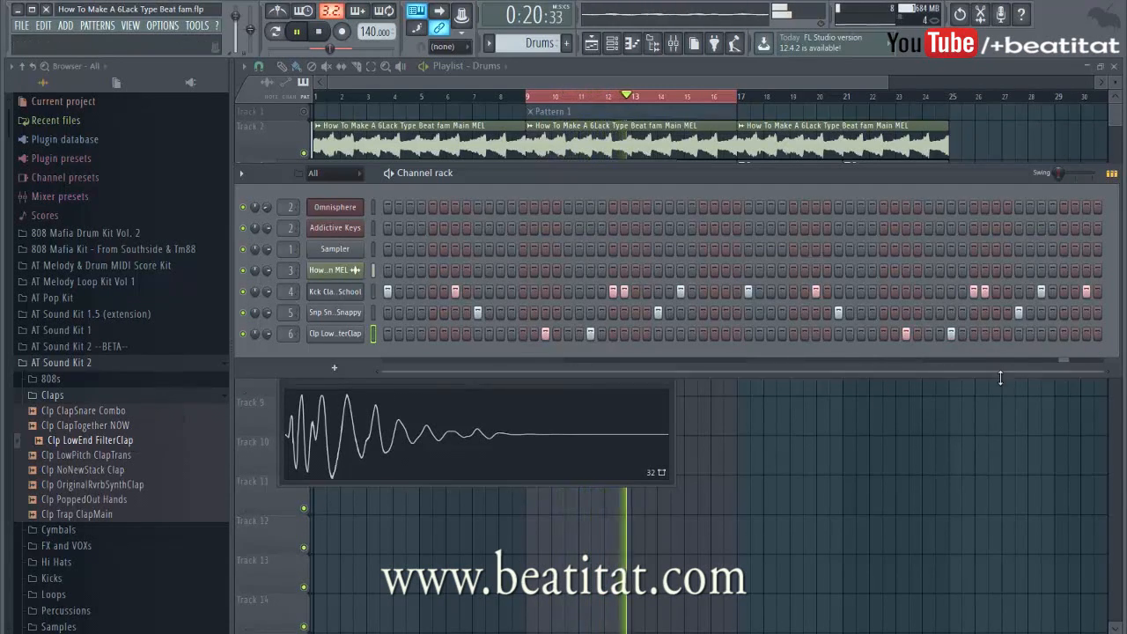
Audition samples in the Claps folder and add Clp ClapSnare Combo as a new channel
click(131, 485)
click(137, 469)
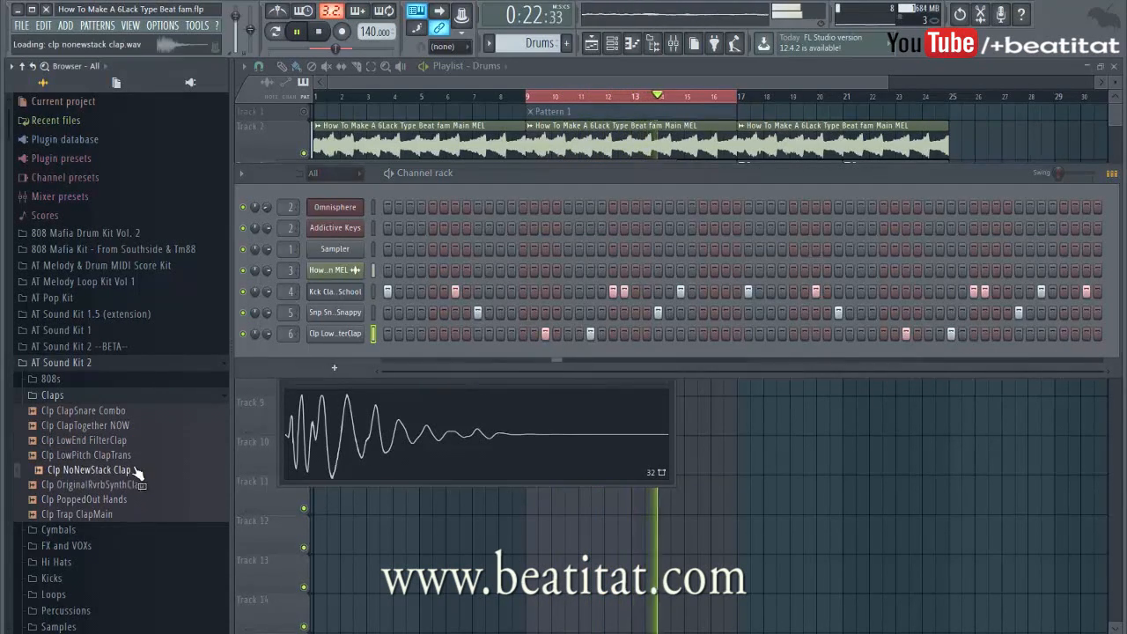
click(138, 425)
drag(141, 411, 391, 345)
Draw three short C5 notes at the end of bar 4 in Clp ClapSnare Combo's piano roll, using 1/3 step snap
right_click(374, 346)
click(387, 353)
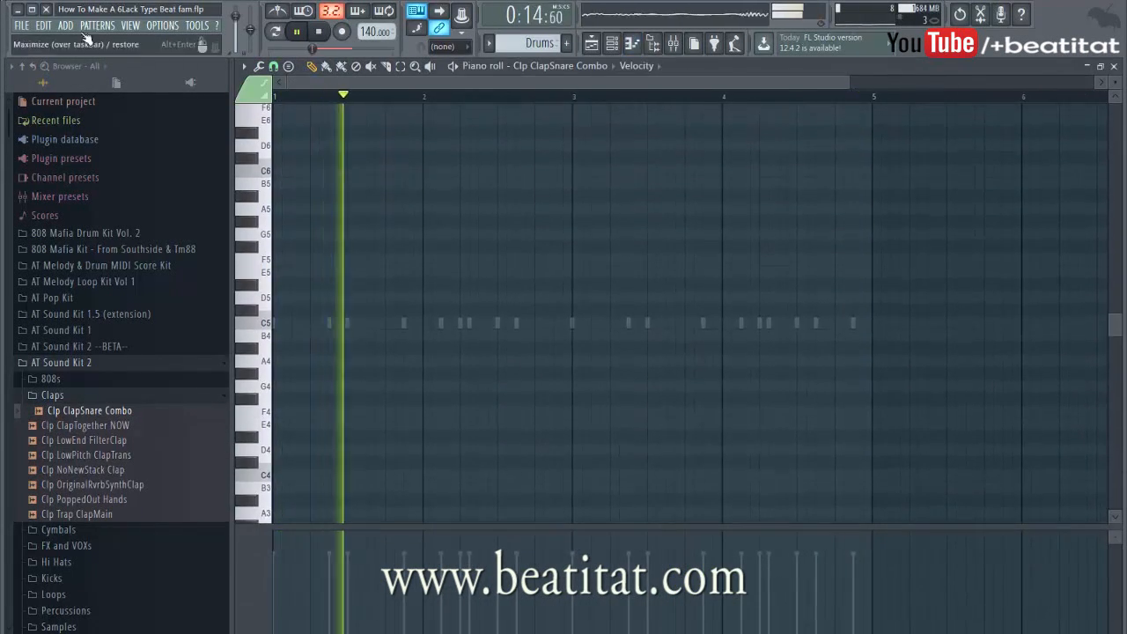
click(244, 66)
mouse_move(264, 164)
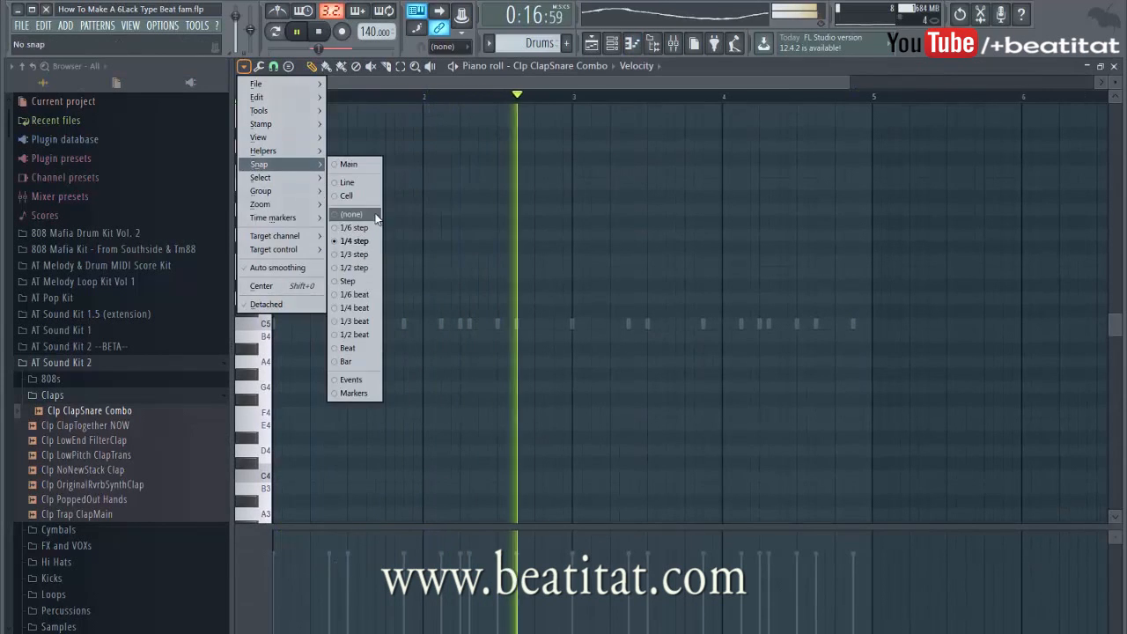
click(356, 255)
click(841, 323)
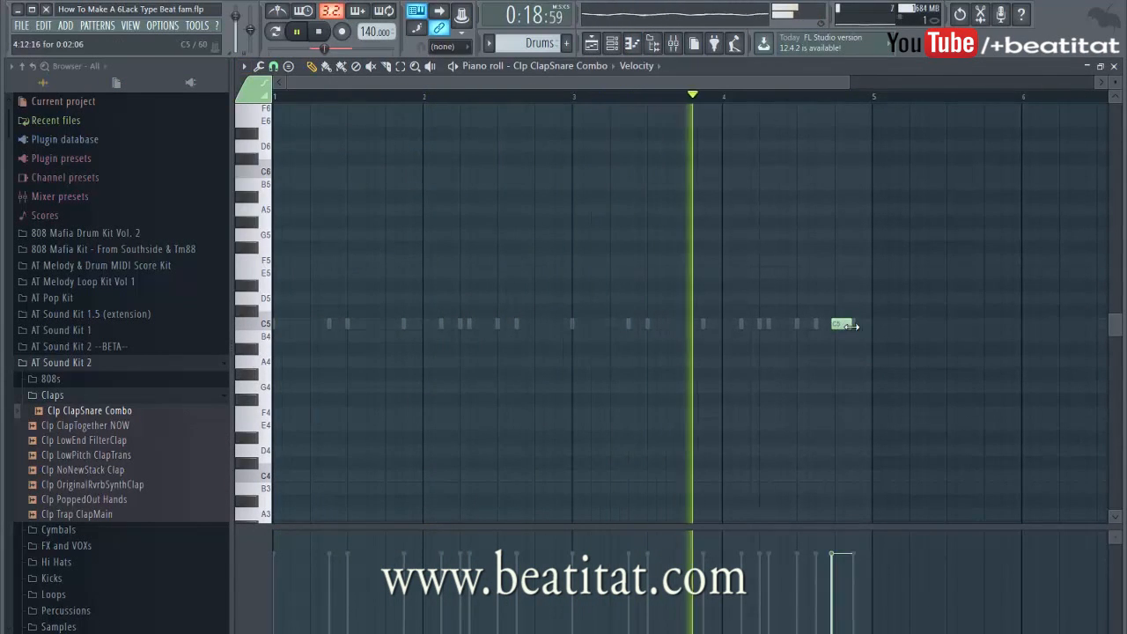
scroll(854, 334, up, 2)
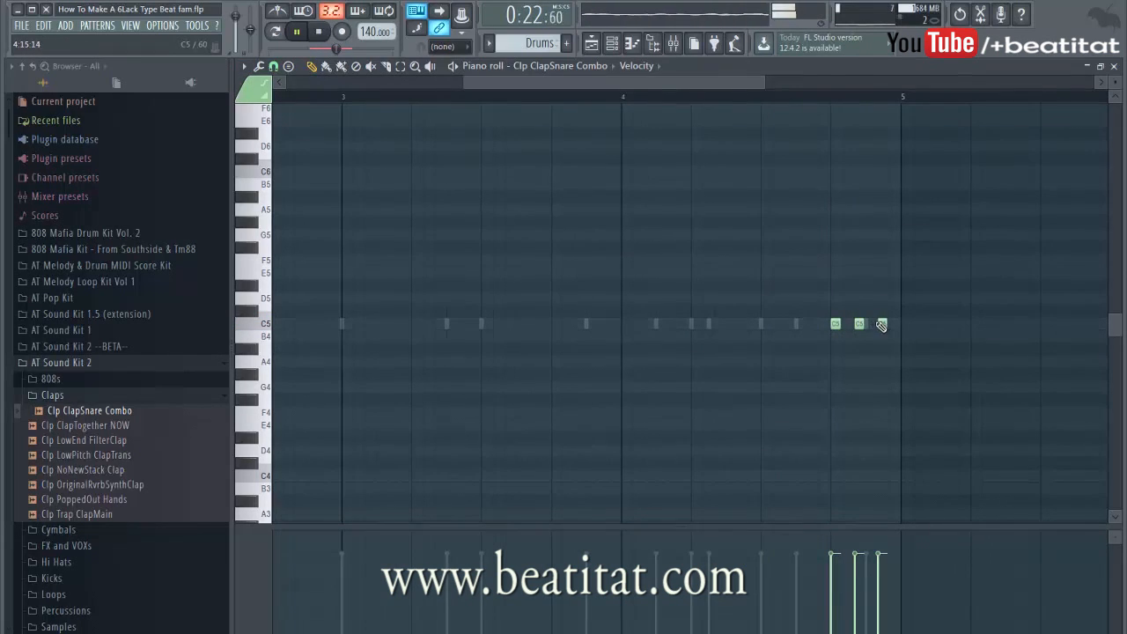
Try transposing the three clap notes down an octave to C4
scroll(833, 390, down, 3)
key(ctrl+Down)
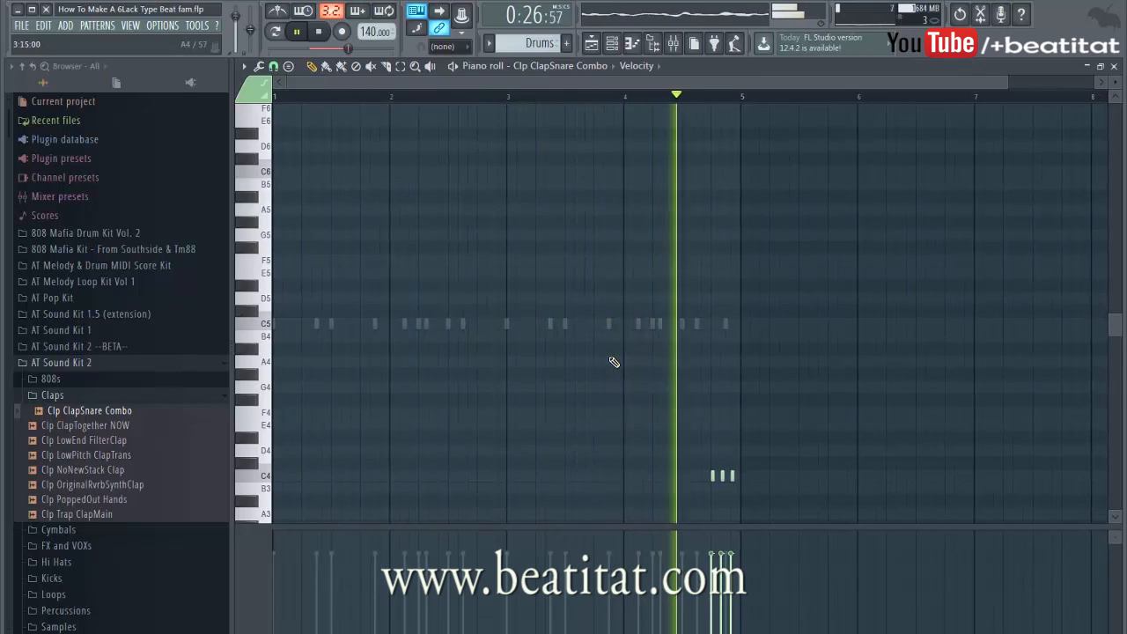
key(ctrl+Up)
key(Escape)
Replace the ClapSnare Combo channel's sample with Clp Trap ClapMain and transpose its three notes down an octave to C4
click(113, 516)
drag(113, 521, 339, 354)
key(F7)
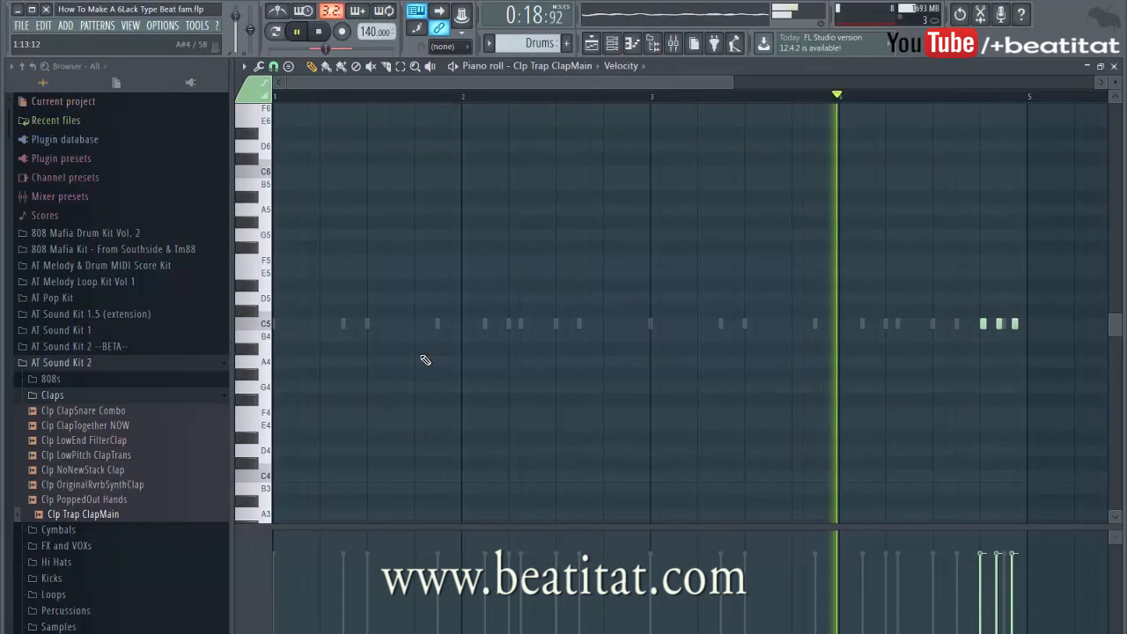
key(ctrl+Down)
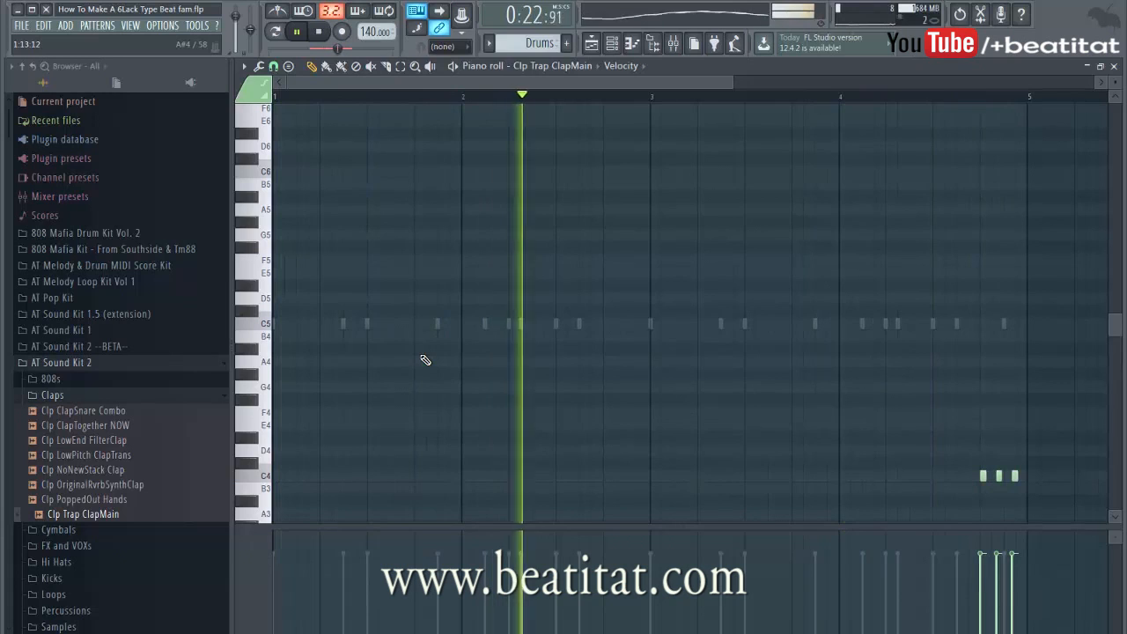
key(F7)
Route Clp Trap ClapMain to mixer track 7 at a lowered volume and add Fruity parametric EQ 2 in its first slot
click(342, 358)
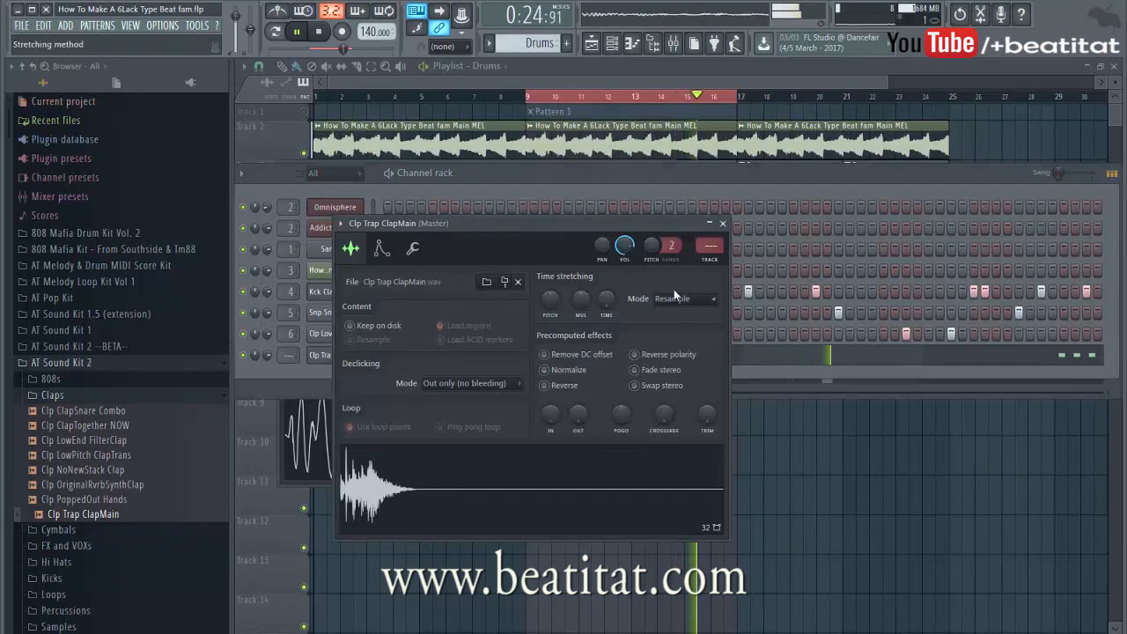
key(ctrl+l)
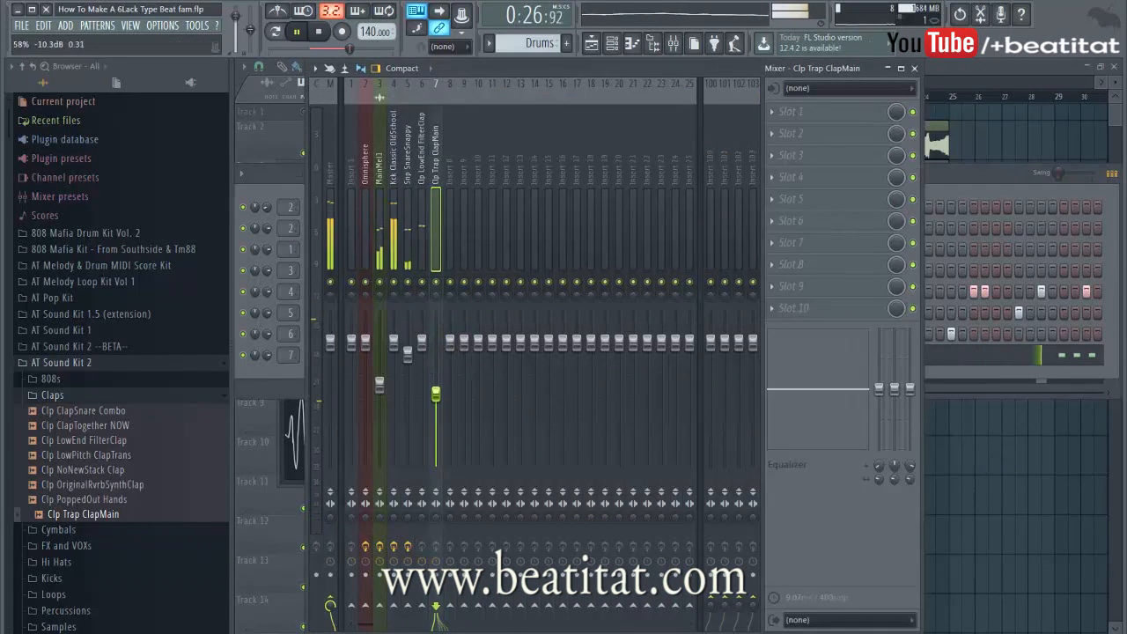
click(852, 113)
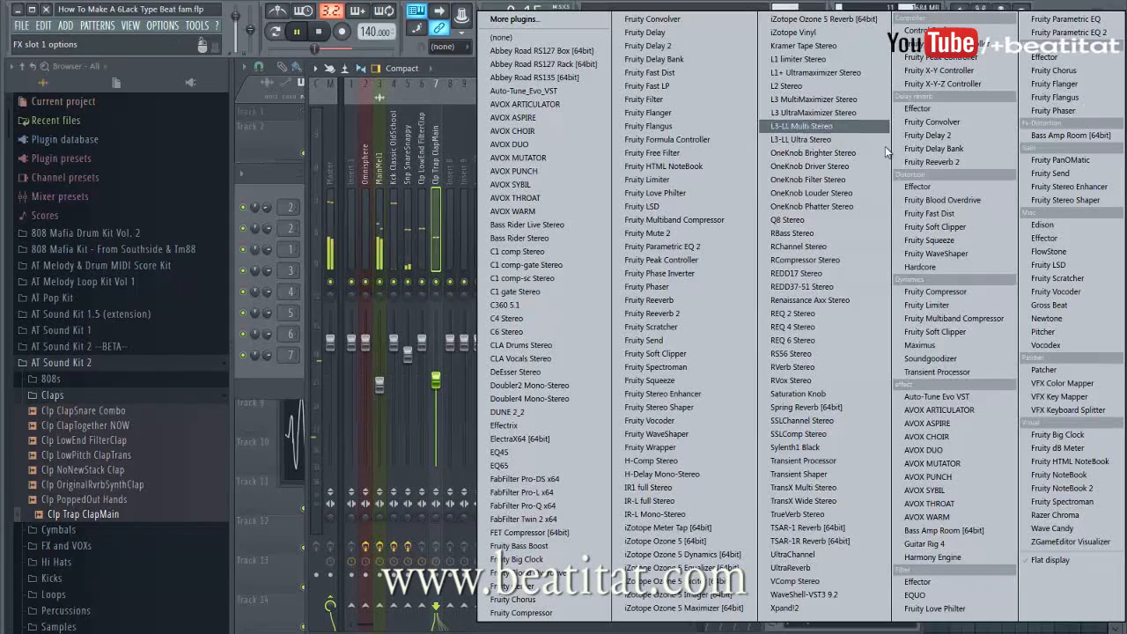
click(1083, 36)
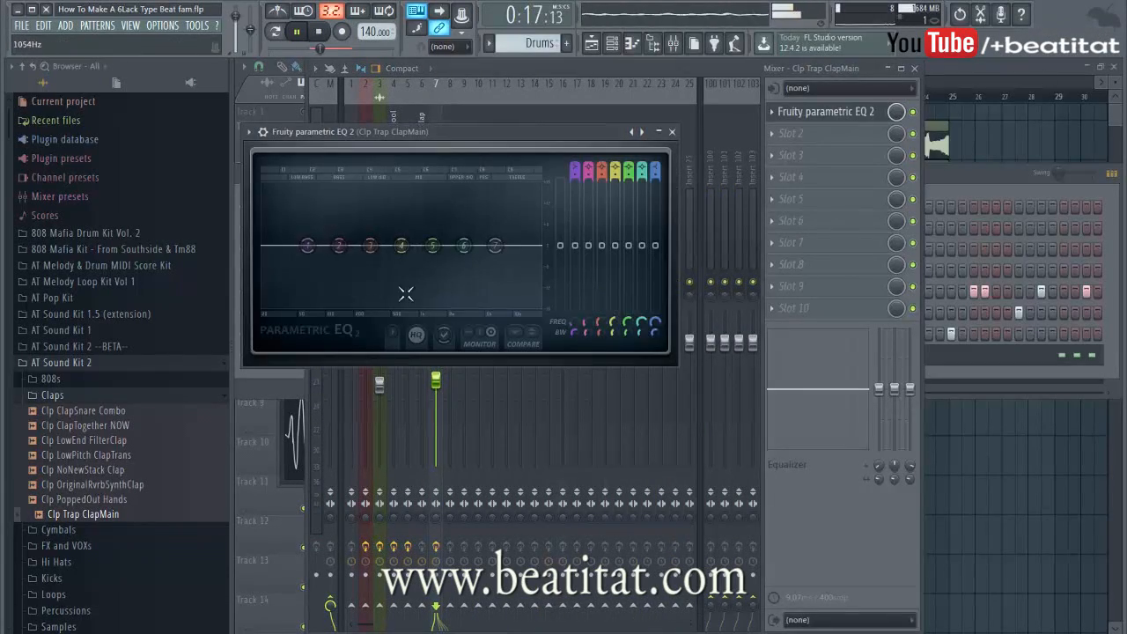
Shape the Clp Trap ClapMain equalizer by lowering band 1 and moving bands 6 and 7 to higher frequencies
drag(307, 246, 333, 275)
drag(464, 245, 459, 241)
drag(528, 255, 541, 258)
drag(459, 242, 490, 250)
click(671, 131)
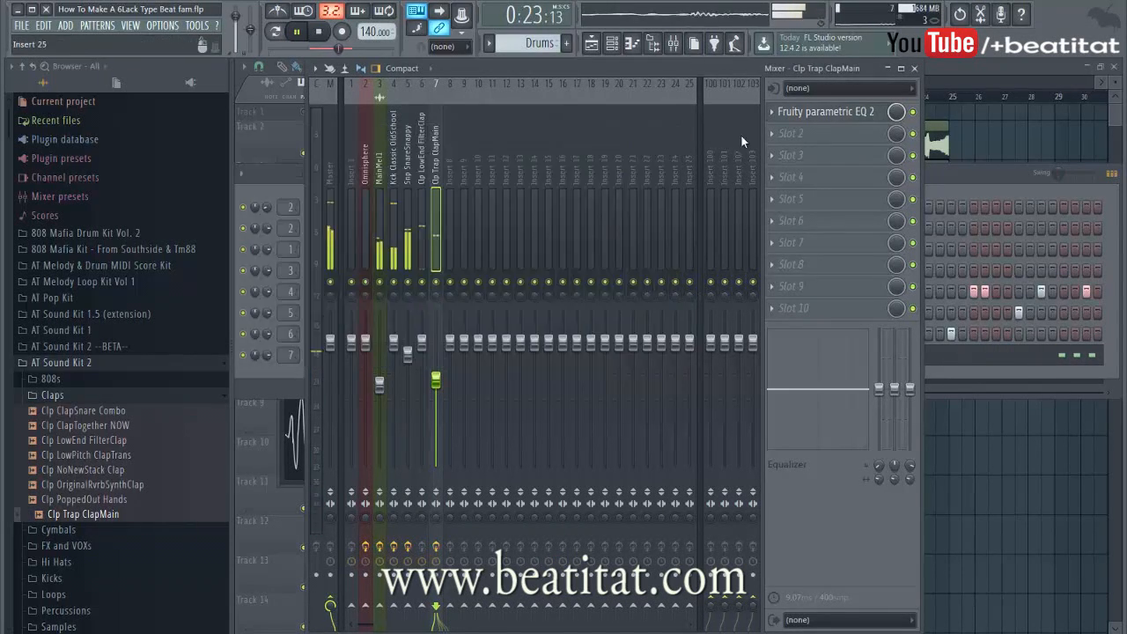
Add Fruity Reeverb 2 in slot 3 of the Clp Trap ClapMain track and raise its wet level to 64%
click(823, 156)
click(944, 161)
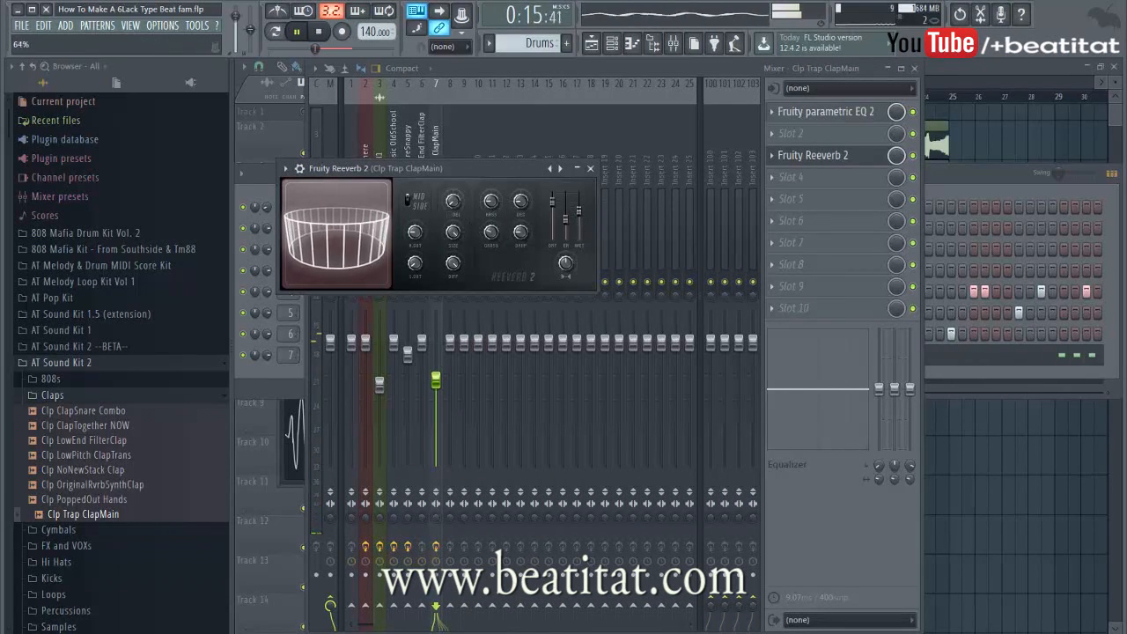
click(590, 169)
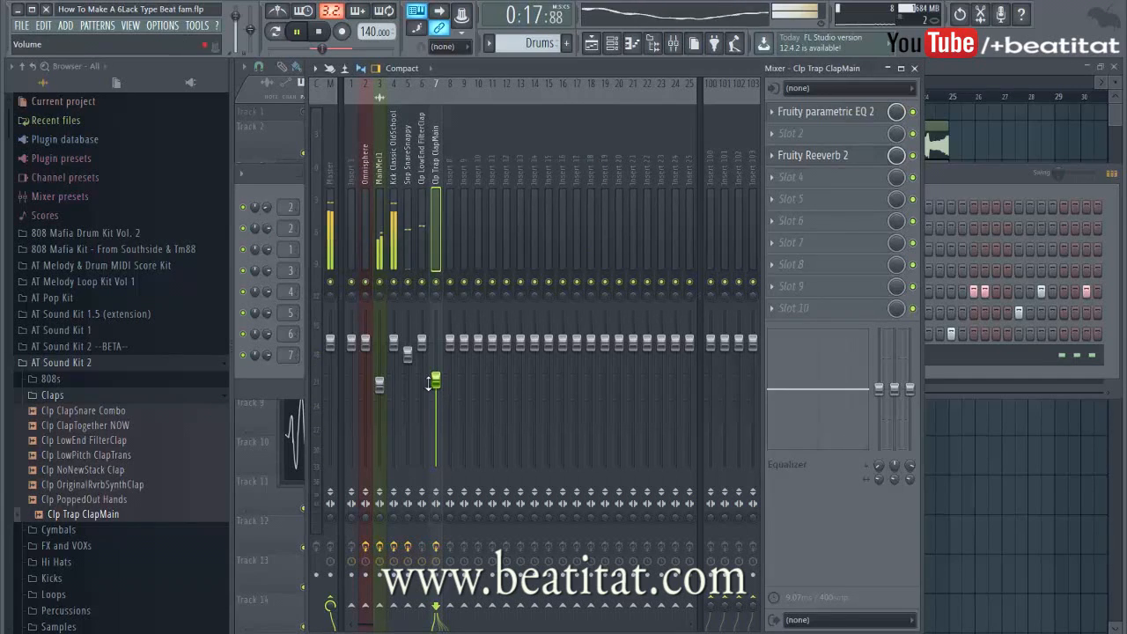
Adjust the panning of the Clp LowEnd FilterClap and Clp Trap ClapMain tracks, and lower the FilterClap track's volume to about -3 dB
click(423, 255)
click(439, 297)
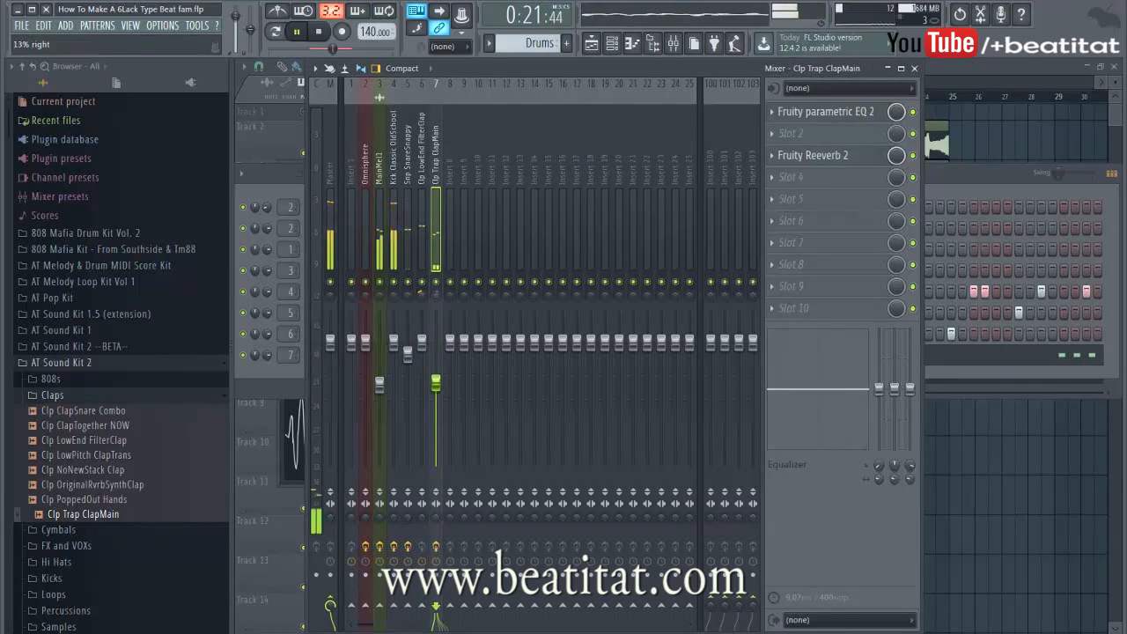
click(422, 339)
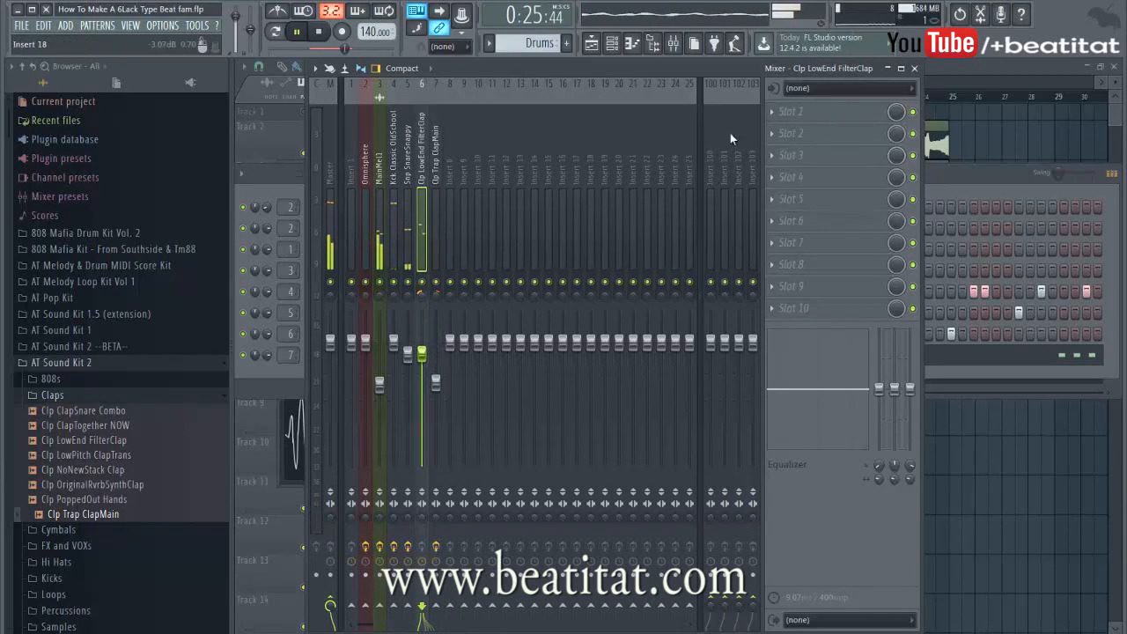
Add Fruity parametric EQ 2 to the Clp LowEnd FilterClap track, reducing its lows with band 1 and slightly boosting band 6
click(791, 111)
click(1039, 143)
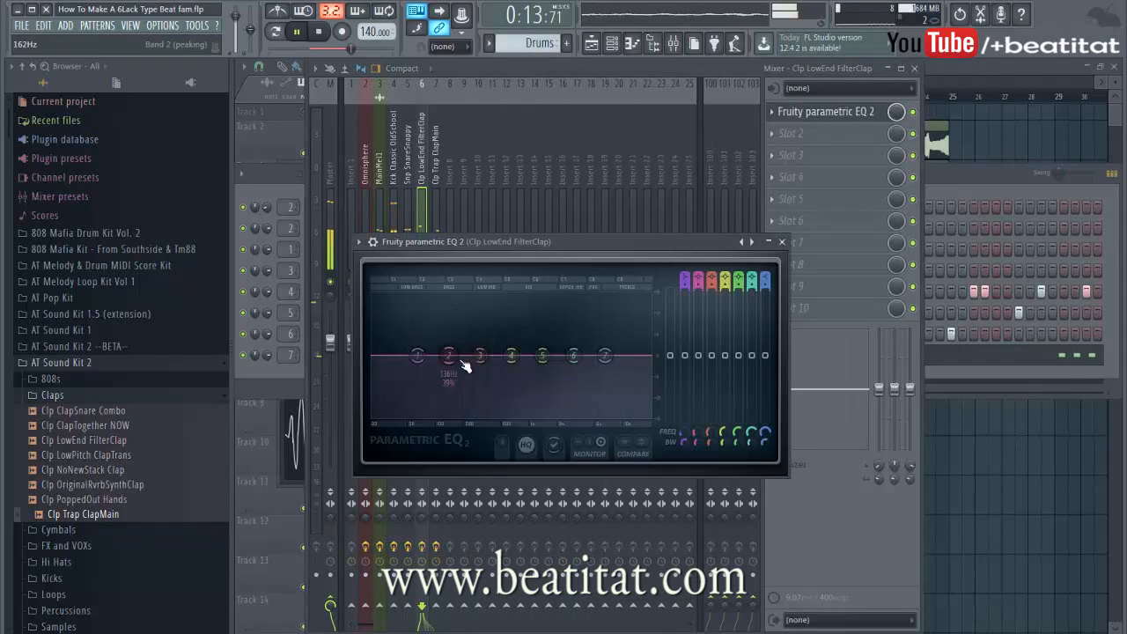
drag(418, 361, 428, 385)
drag(605, 355, 625, 356)
mouse_move(573, 350)
mouse_down()
mouse_move(530, 358)
mouse_move(562, 350)
mouse_up()
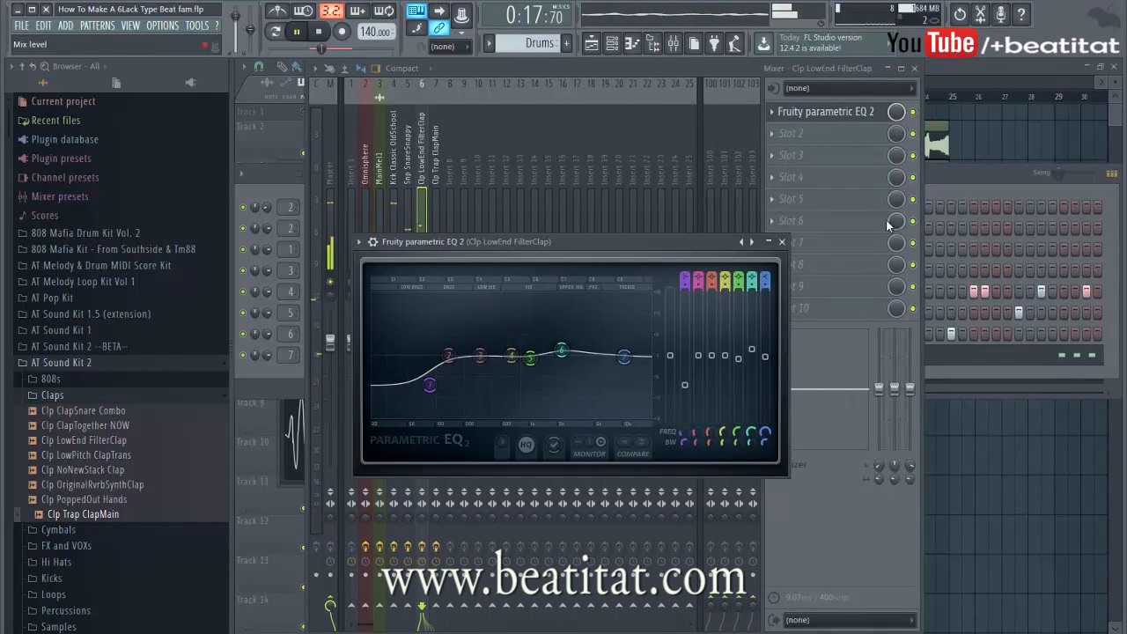
click(782, 244)
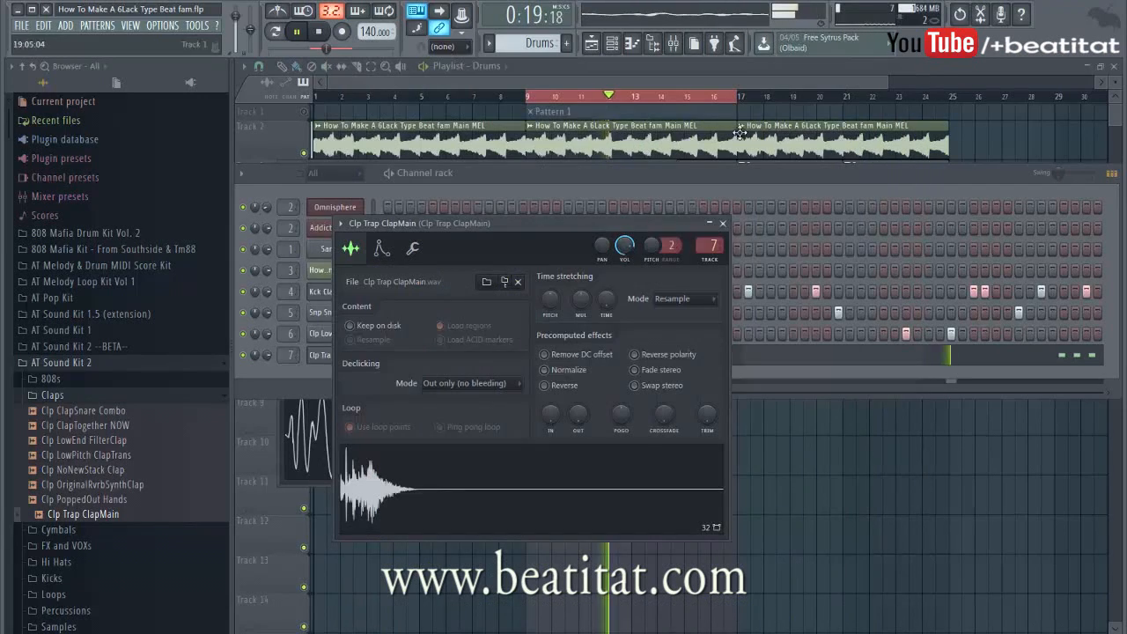
Stop playback, close the Clp Trap ClapMain and Kck Classic OldSchool channel windows, and move the channel rack below the Drums clips
key(space)
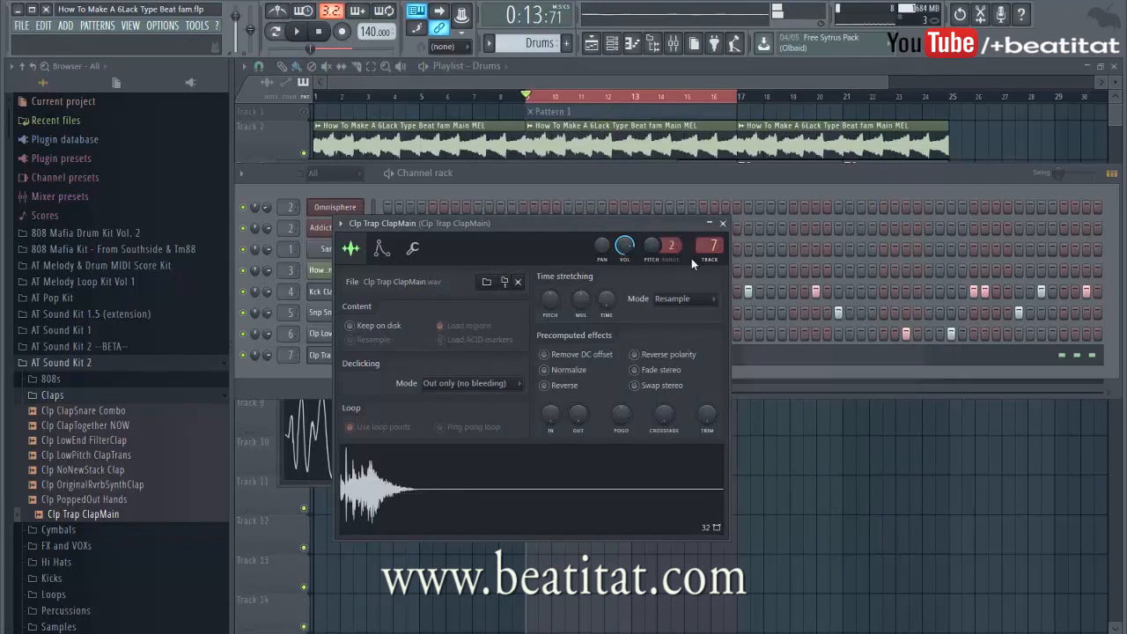
click(722, 224)
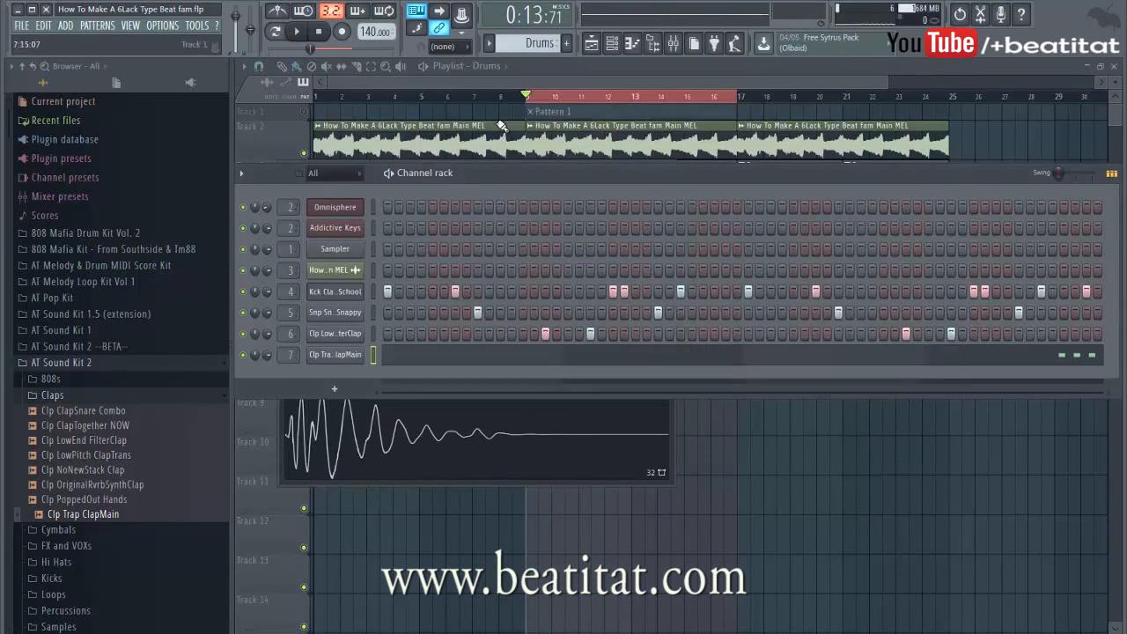
drag(493, 174, 489, 249)
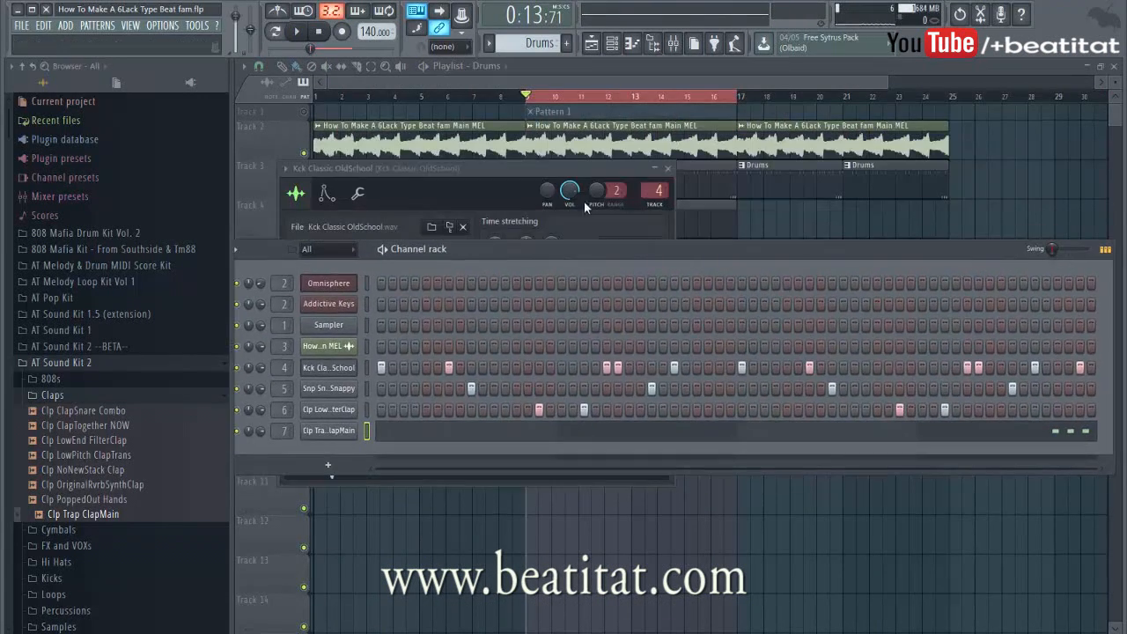
click(668, 169)
drag(657, 255, 706, 231)
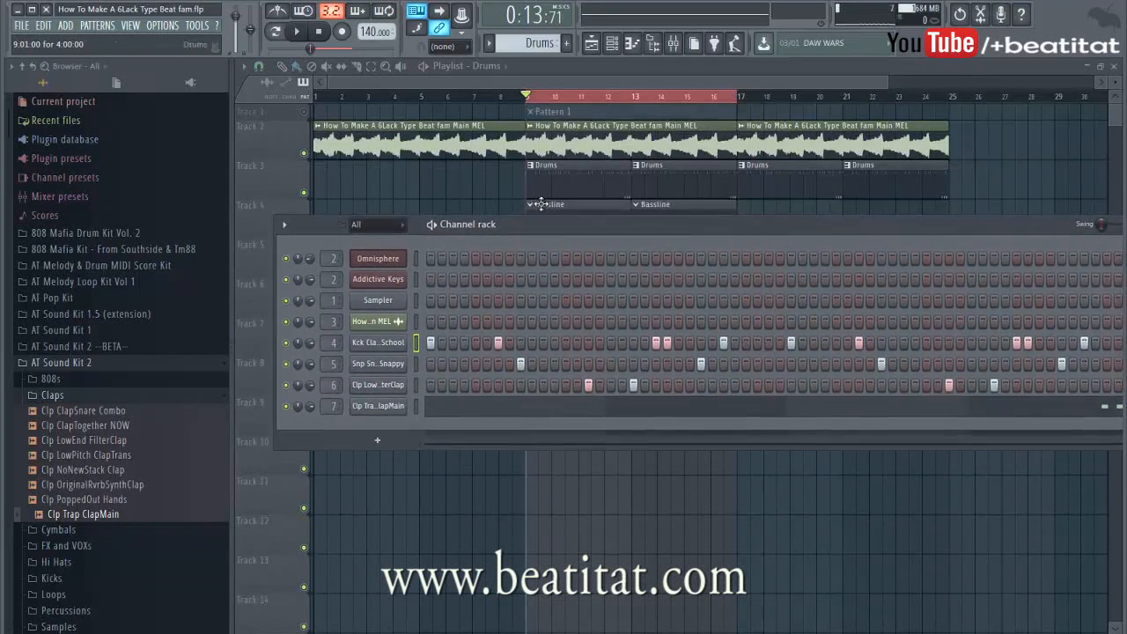
Collapse the Claps folder in the sample browser and move the channel rack higher over the playlist
click(93, 394)
scroll(83, 333, down, 4)
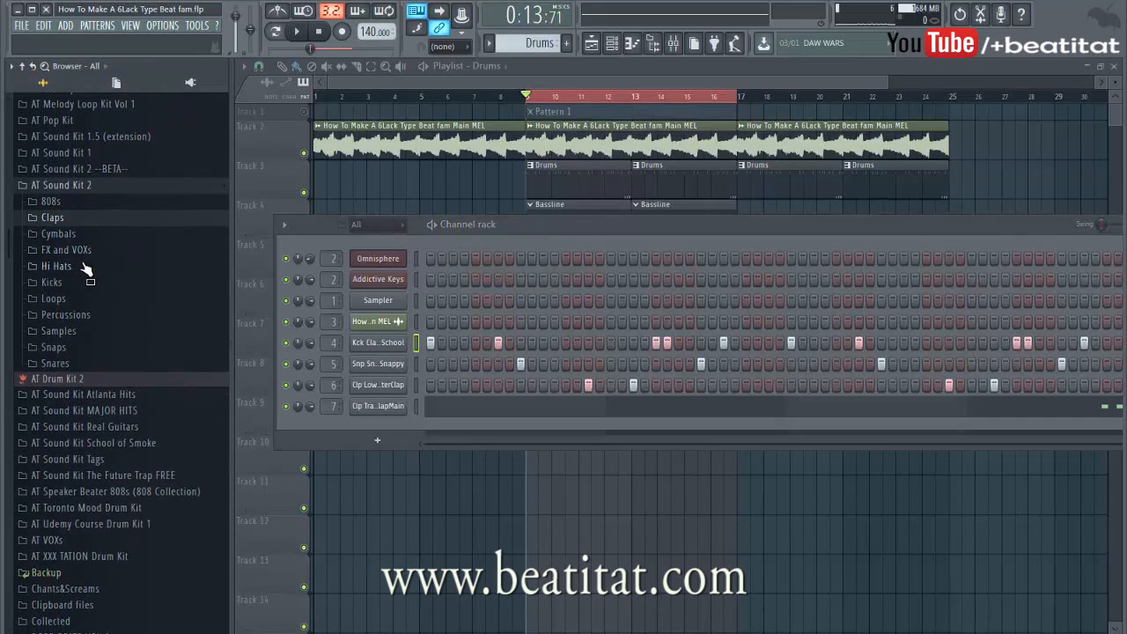
drag(524, 248, 507, 158)
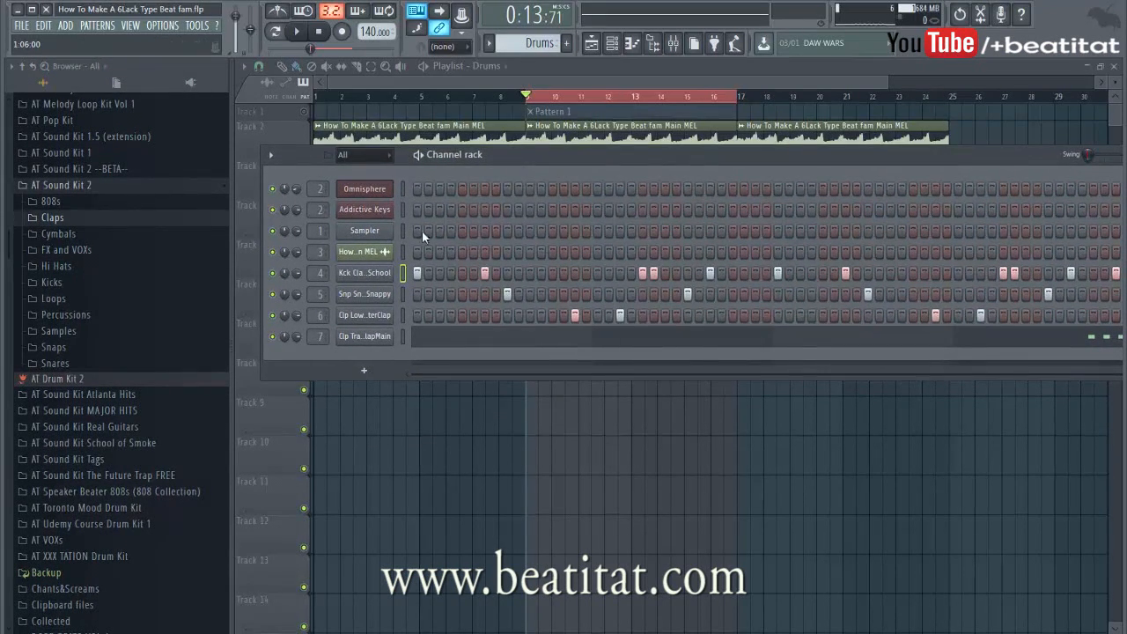
Audition the hats in AT Sound Kit 2's Hi Hats folder and add Hat StuckedTghtr as a new channel
click(131, 269)
click(130, 282)
click(126, 296)
click(128, 325)
click(130, 312)
click(125, 326)
click(121, 356)
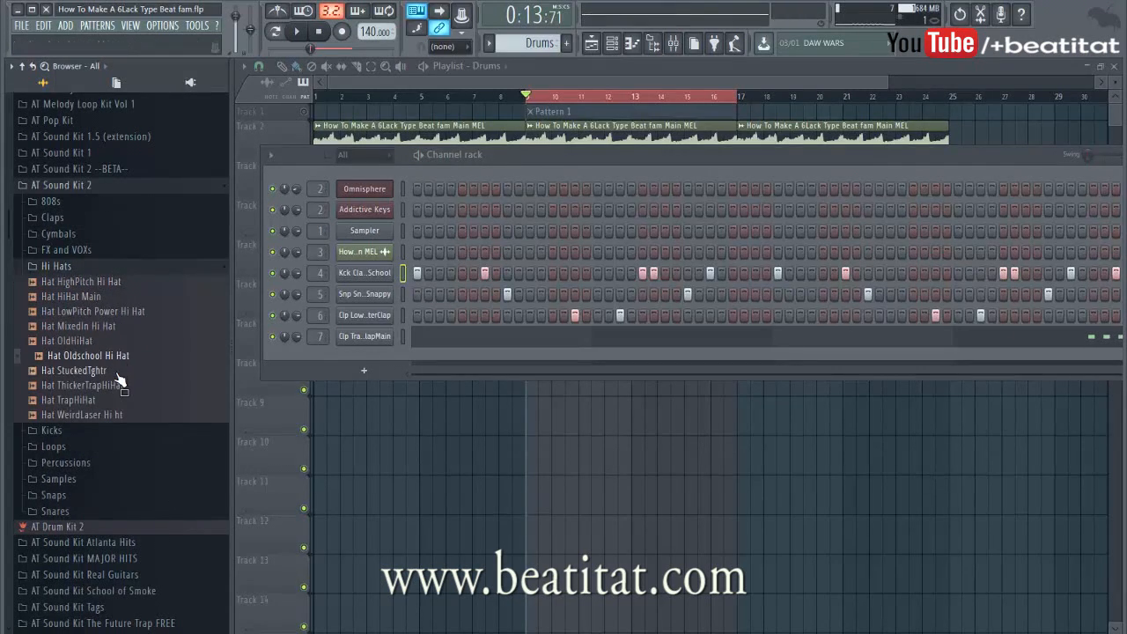
click(119, 371)
drag(382, 359, 382, 359)
Place Hat StuckedTghtr hits on steps 1, 2 and 5 of the Drums pattern and play them back
right_click(381, 357)
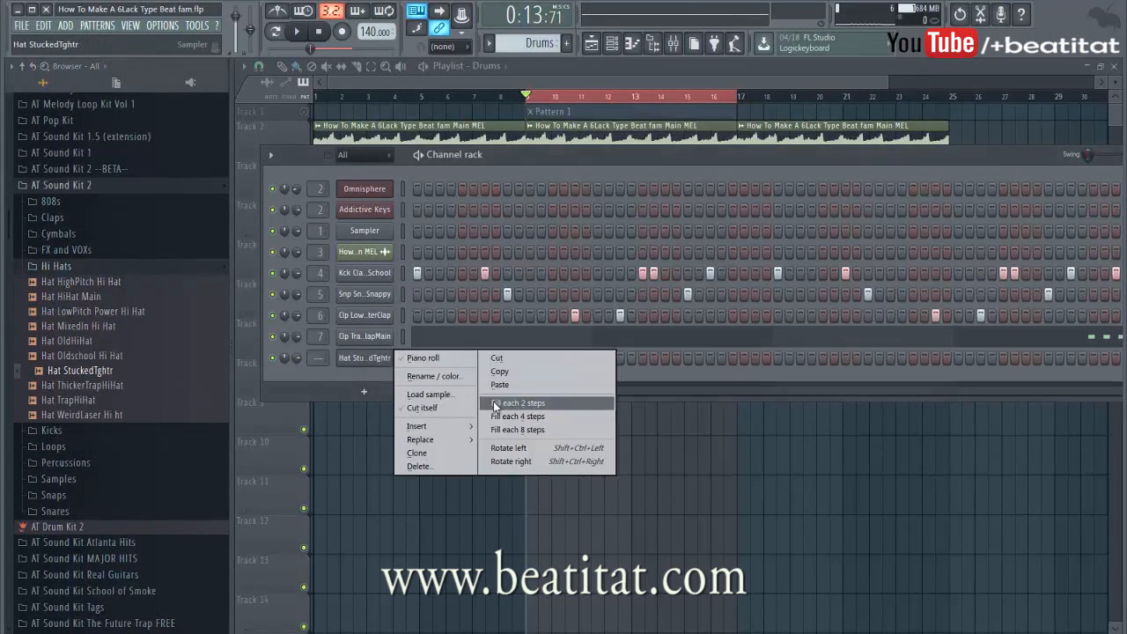
click(417, 357)
click(427, 357)
key(space)
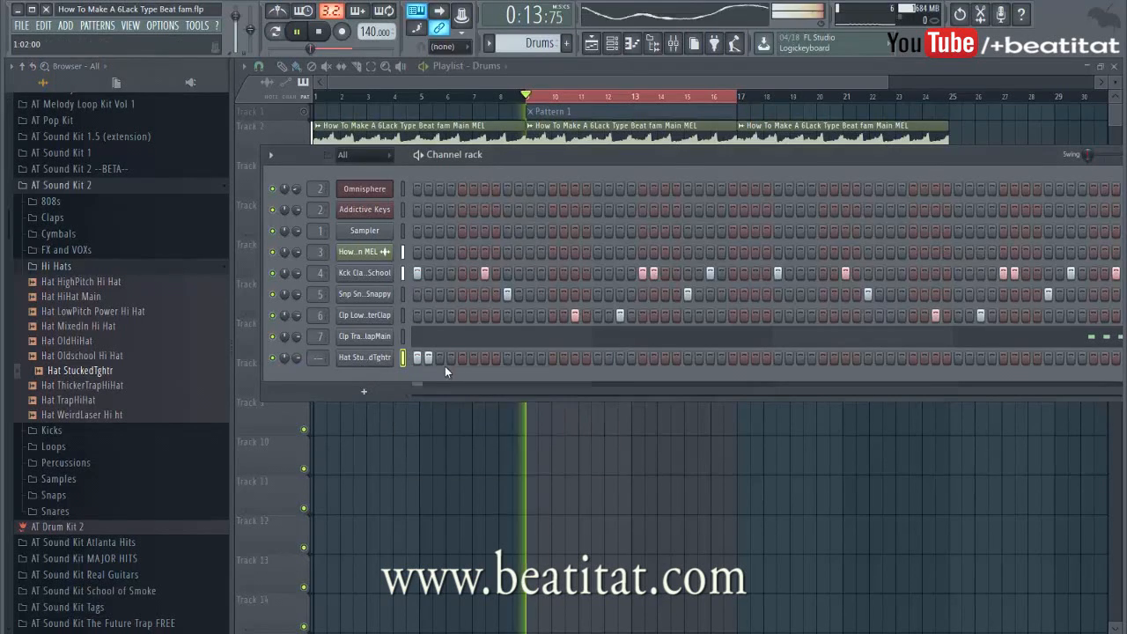
click(462, 357)
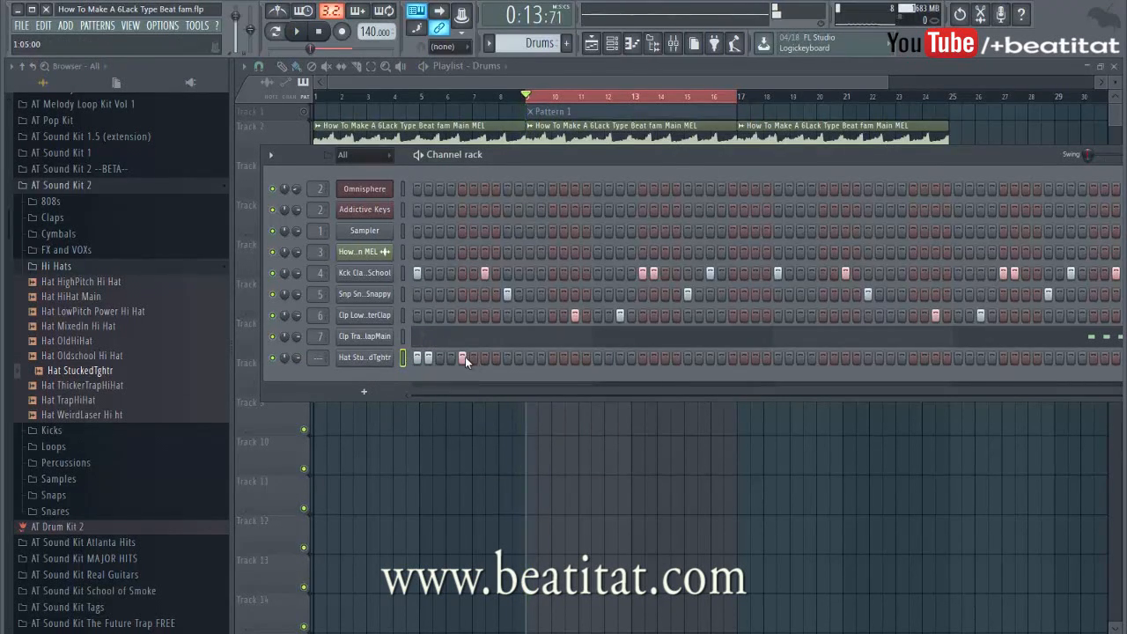
key(space)
Open Hat StuckedTghtr in the piano roll, build a three-note C5 roll on beat 3 of bar 1 and play it
right_click(394, 356)
click(421, 358)
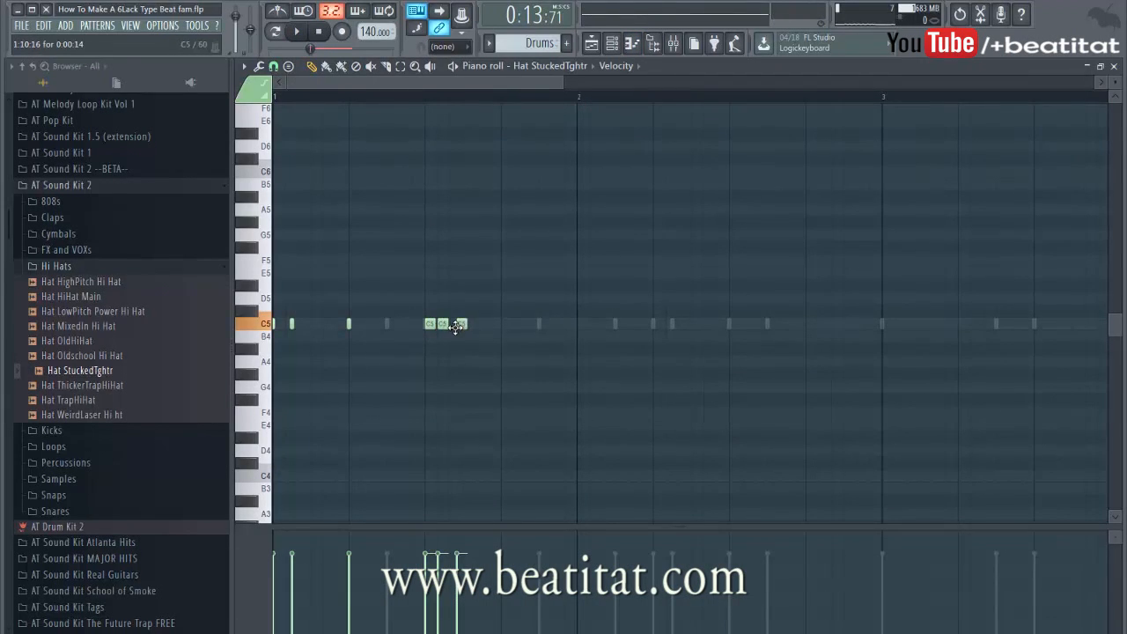
drag(450, 328, 444, 328)
key(space)
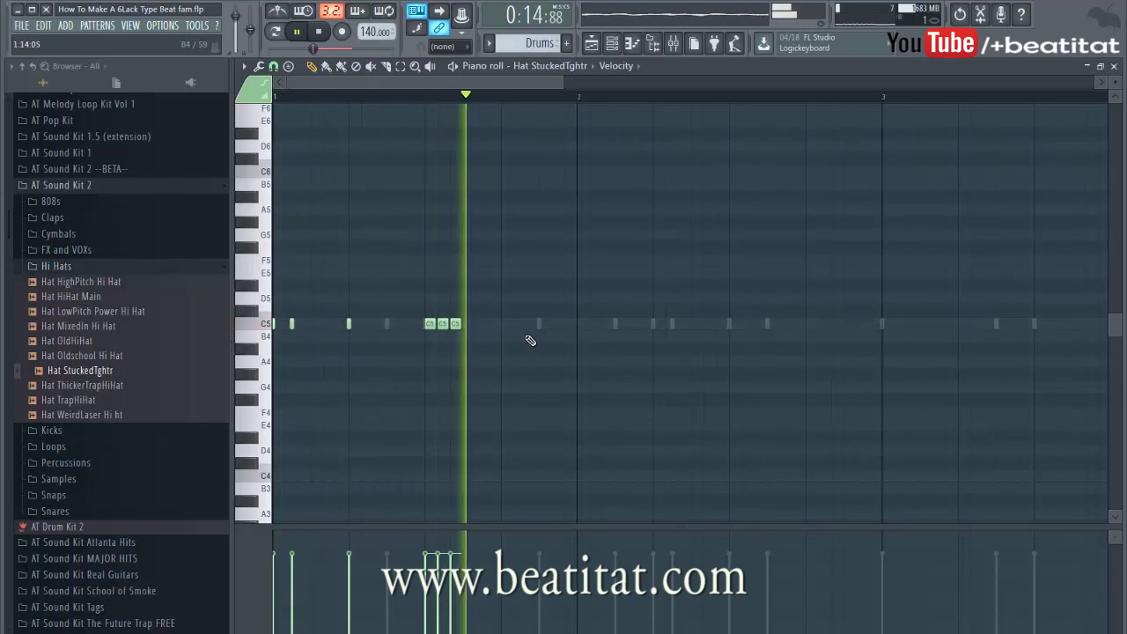
key(space)
Delete the three-note C5 roll on beat 3 and place a three-note C5 roll at the end of bar 1 instead
right_click(442, 324)
right_click(430, 324)
key(space)
right_click(455, 324)
click(542, 324)
click(556, 324)
key(space)
key(space)
click(568, 325)
Build a fast roll of six short C5 hat notes starting on beat 4 of bar 2
click(821, 325)
drag(823, 326, 817, 326)
click(1010, 438)
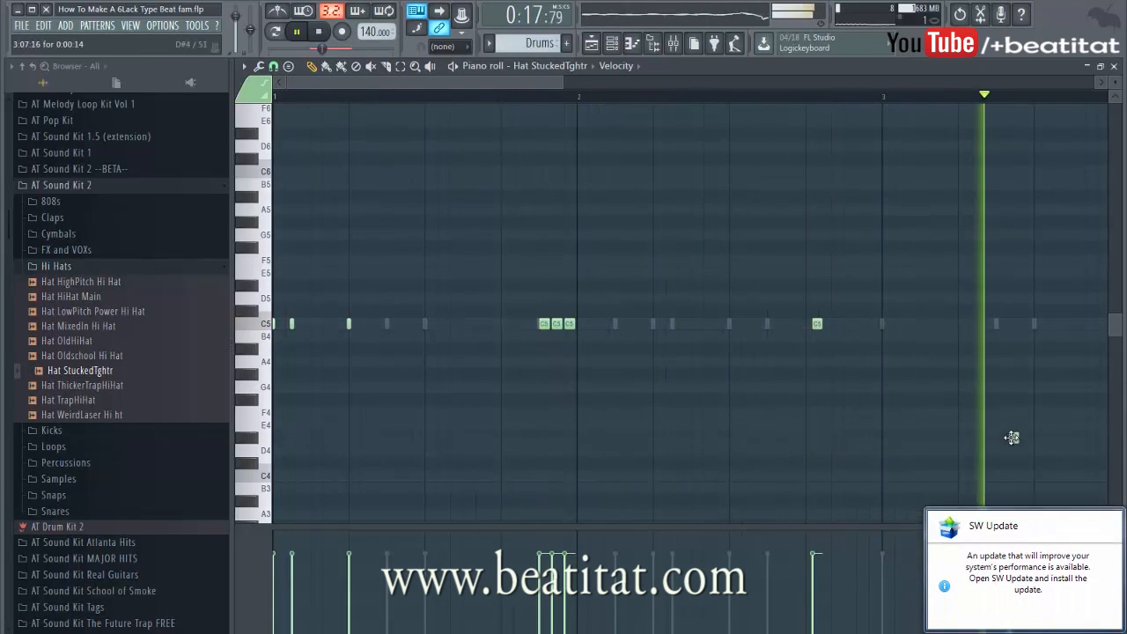
right_click(924, 450)
drag(821, 324, 815, 325)
click(807, 326)
click(820, 325)
click(838, 325)
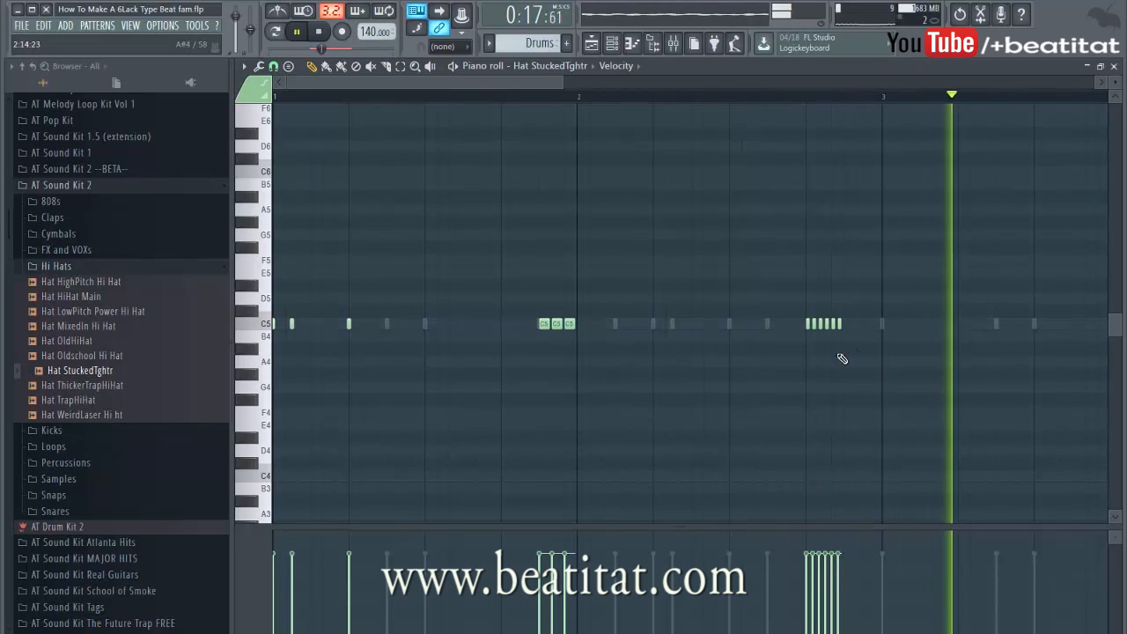
Select the six-note roll in bar 2 and shift it earlier to beat 3
drag(783, 338, 925, 334)
scroll(804, 364, down, 2)
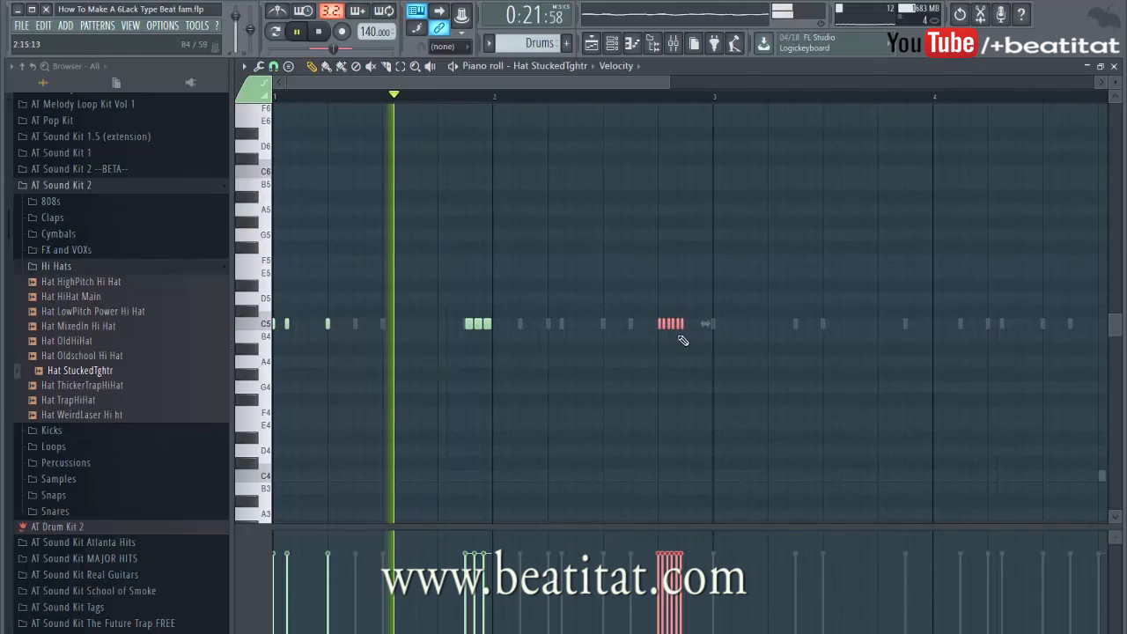
drag(673, 323, 616, 323)
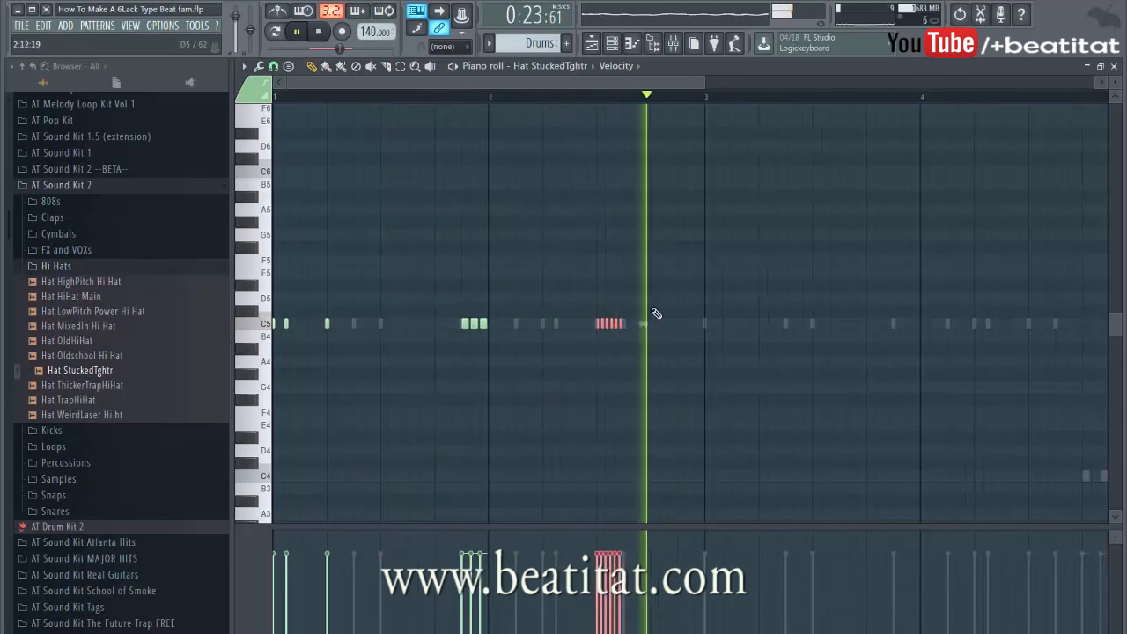
Copy the six-note roll from bar 2 into bar 4 and shift the copy to start on beat 3
scroll(650, 316, down, 2)
drag(461, 323, 731, 342)
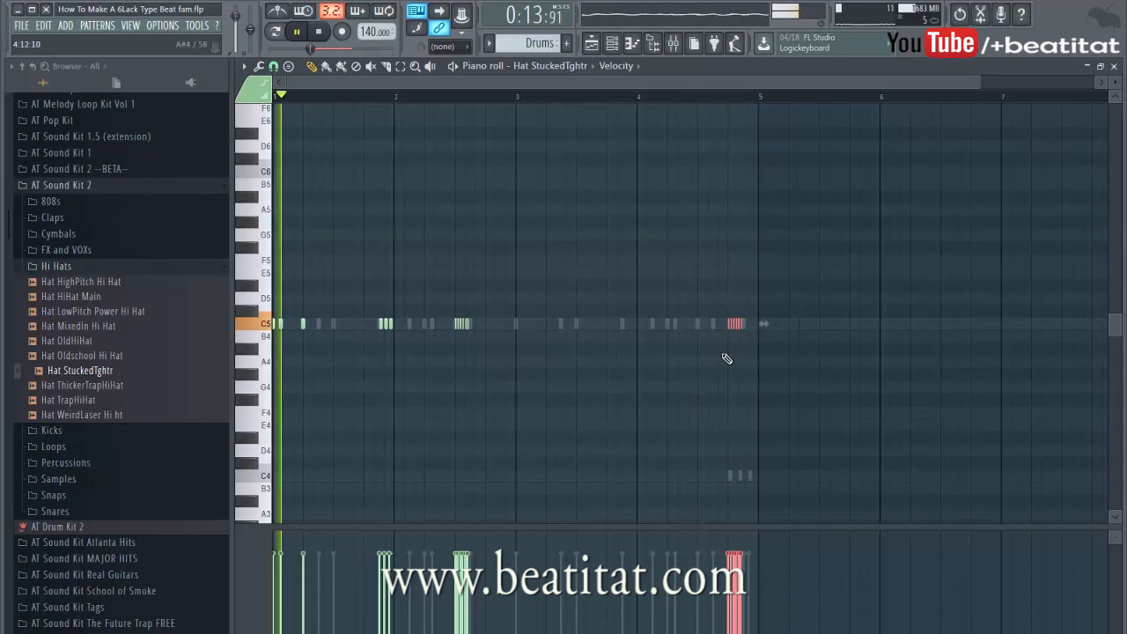
scroll(747, 344, up, 2)
drag(747, 344, 701, 336)
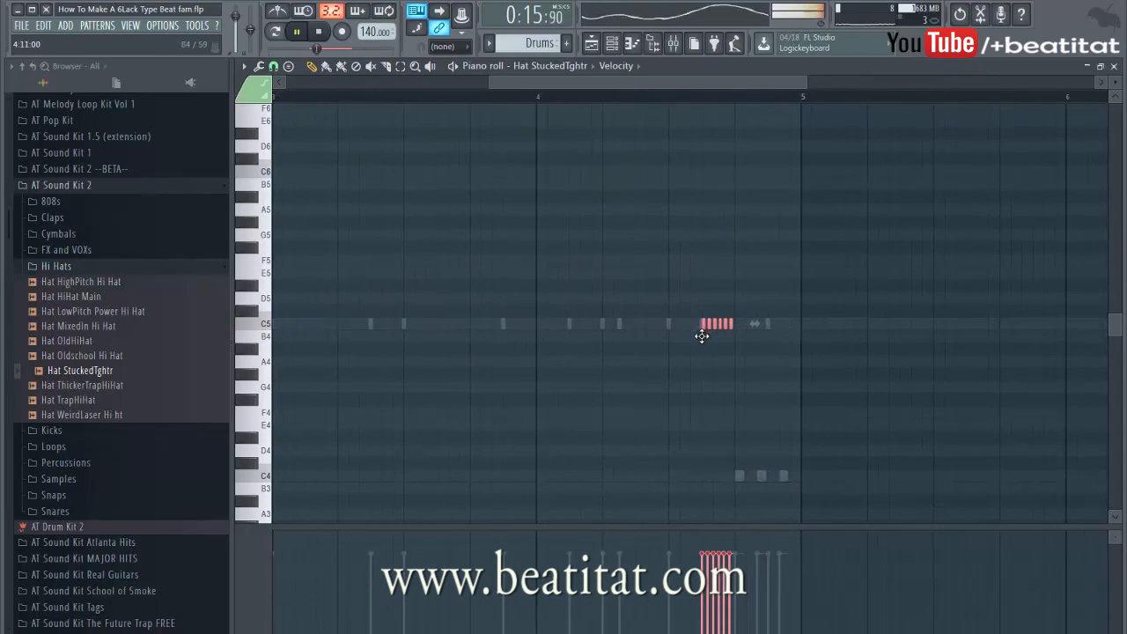
scroll(652, 361, down, 3)
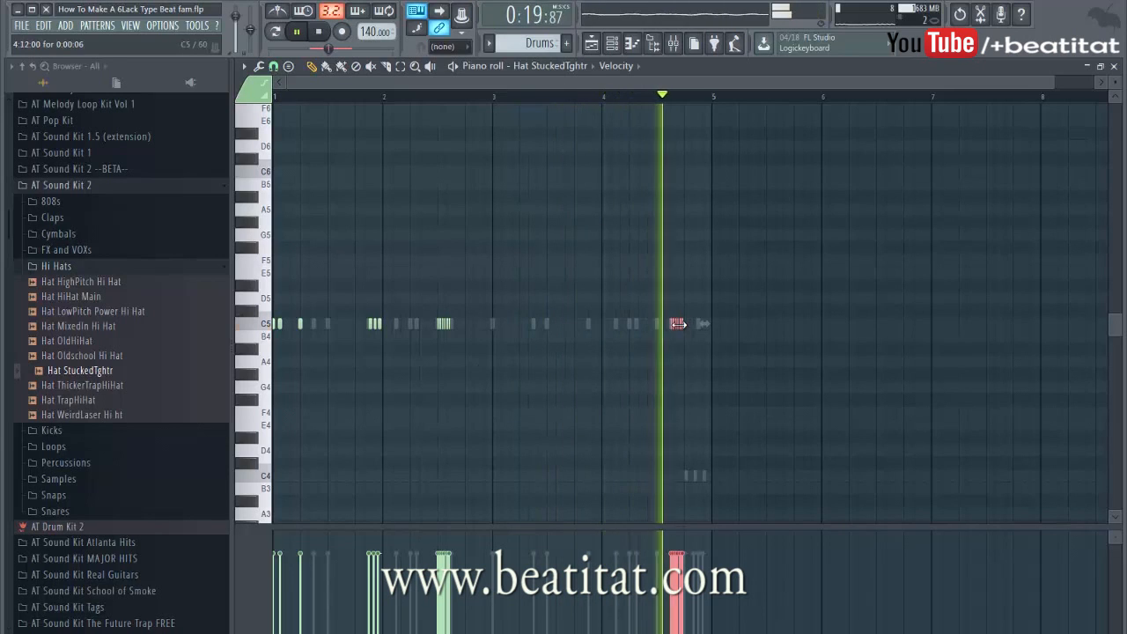
drag(678, 325, 666, 327)
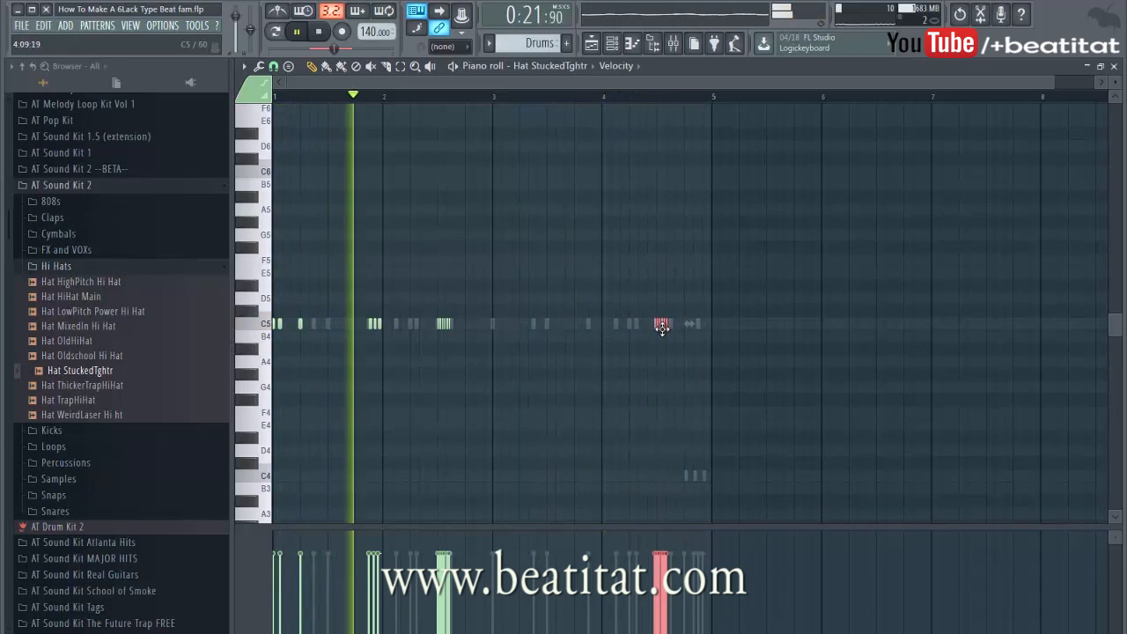
Add two A4 hat notes just before the bar 4 roll, a short one followed by a longer one
scroll(657, 352, up, 3)
mouse_move(649, 363)
mouse_down()
mouse_move(631, 372)
mouse_move(639, 358)
mouse_up()
click(656, 361)
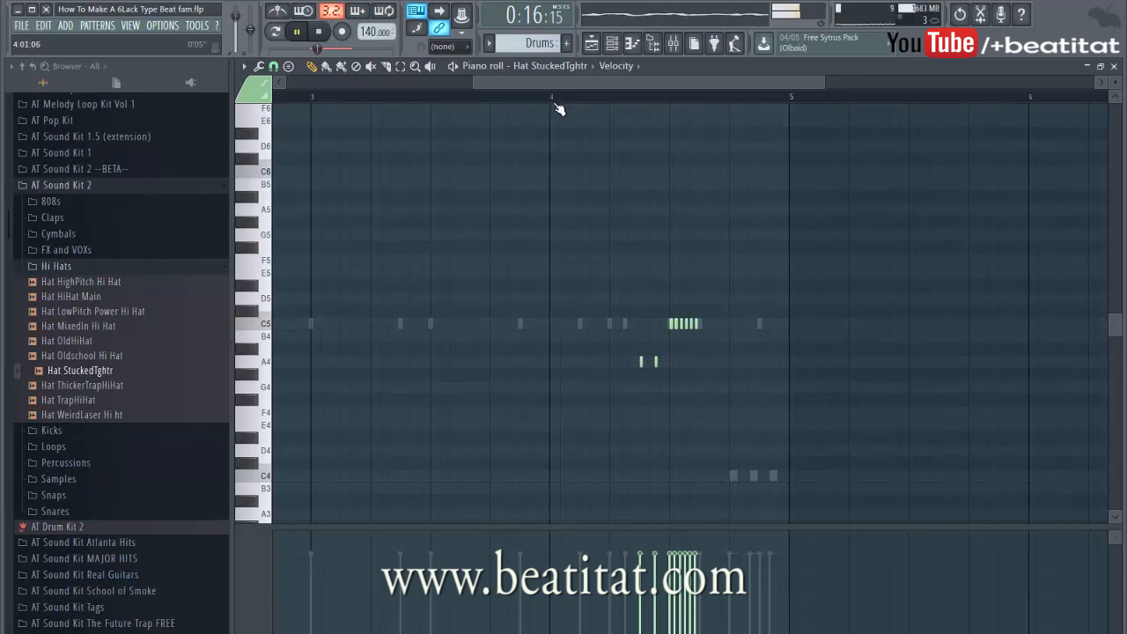
right_click(655, 361)
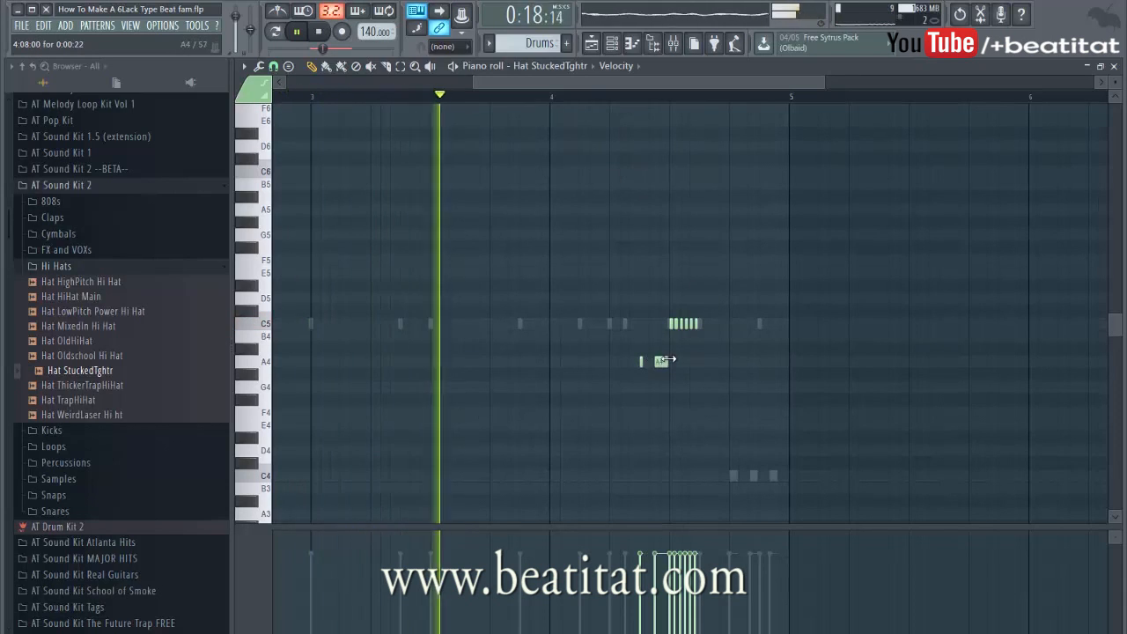
click(655, 360)
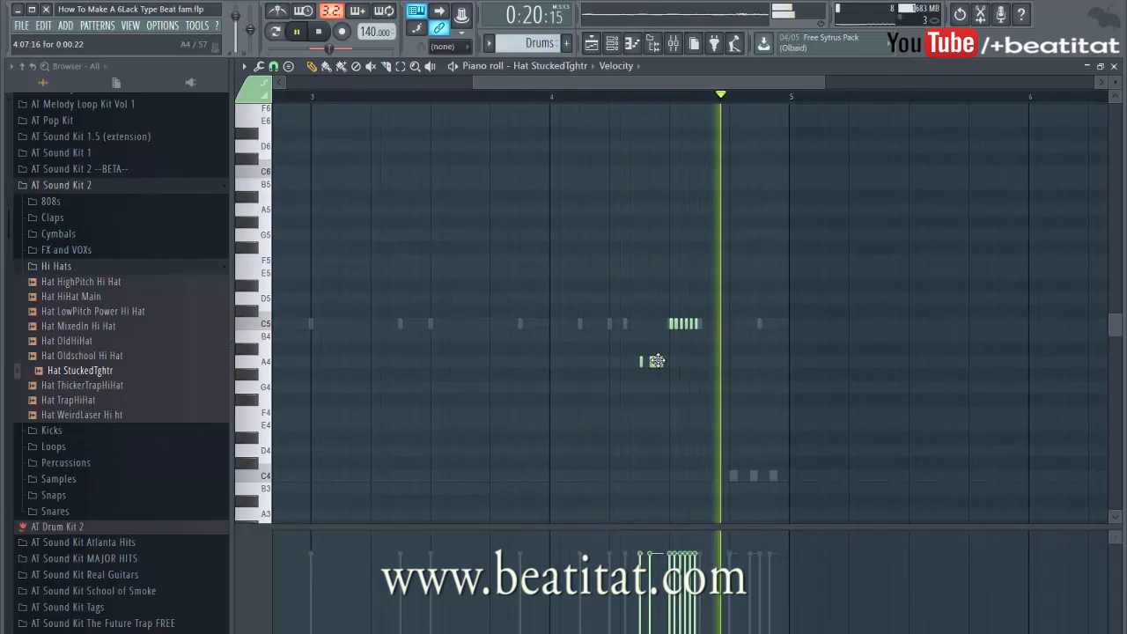
Add three evenly spaced A4 hat notes on the last beat of bar 2
drag(689, 83, 528, 159)
click(692, 350)
key(space)
key(space)
click(716, 361)
click(733, 361)
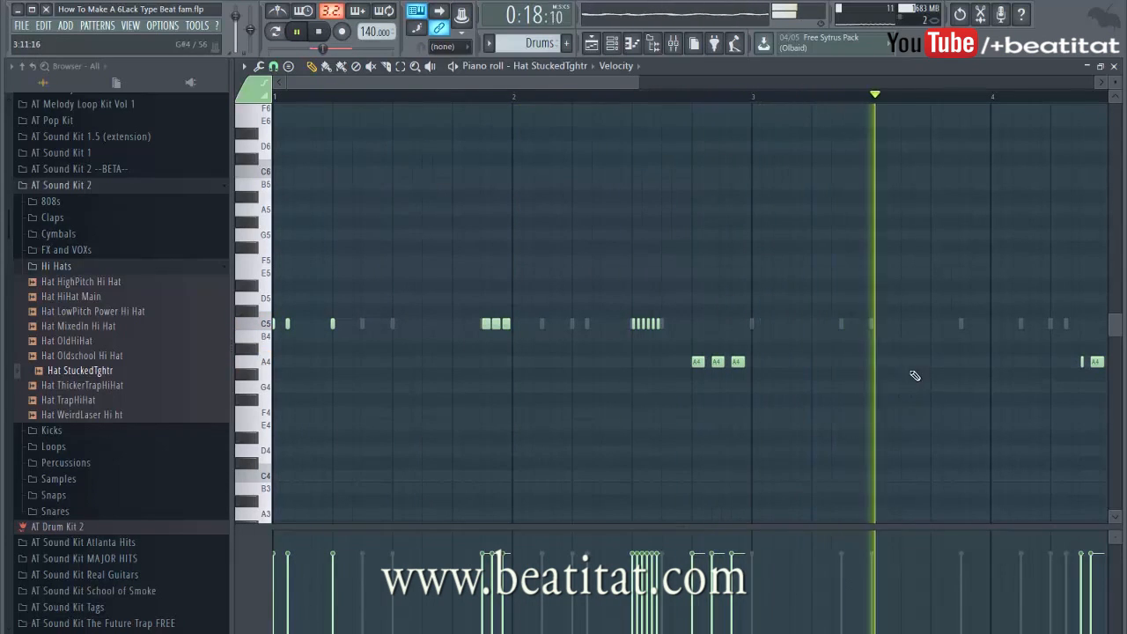
Add an A4 hat note on the last beat of bar 4
scroll(879, 382, down, 1)
scroll(879, 382, down, 1)
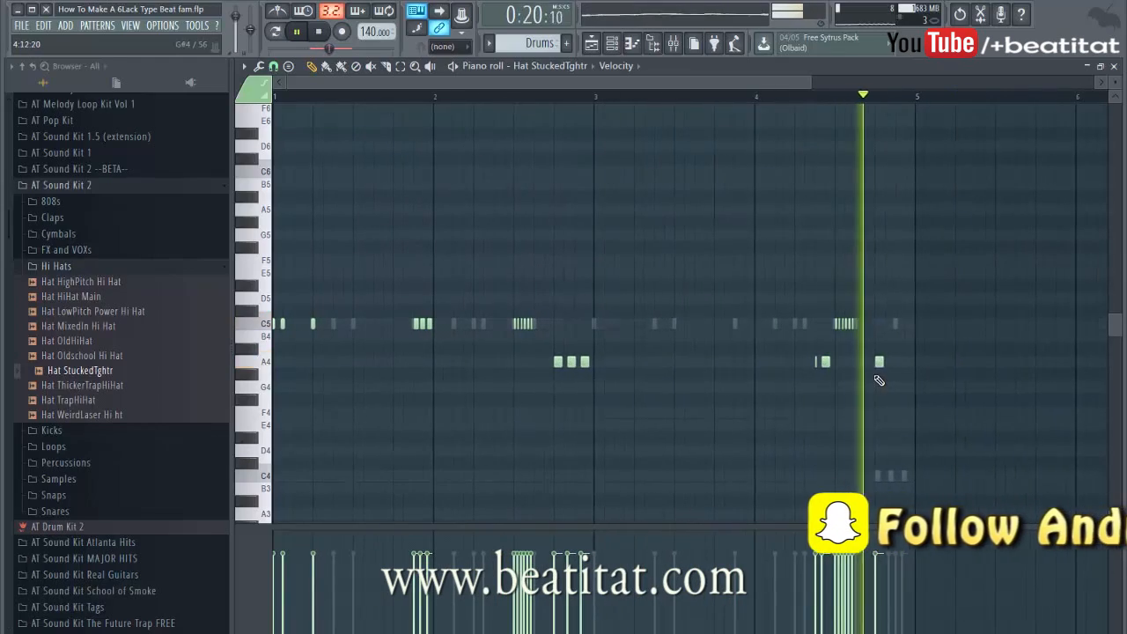
Route the Hat StuckedTghtr channel to its own mixer track 8 and lower that track's volume
key(Escape)
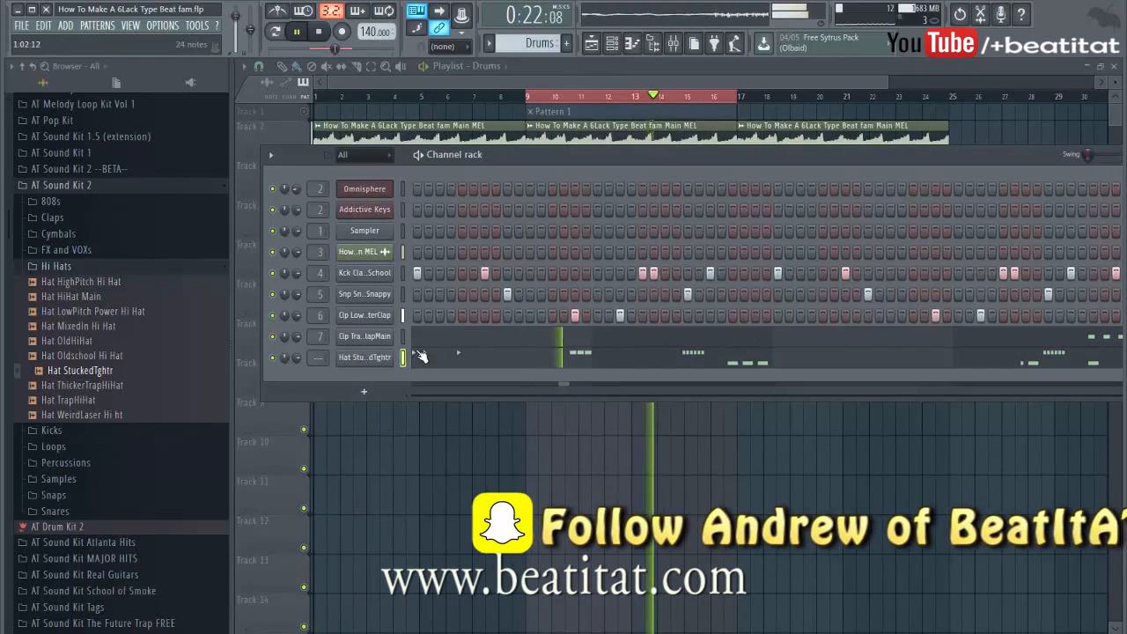
click(375, 359)
key(ctrl+l)
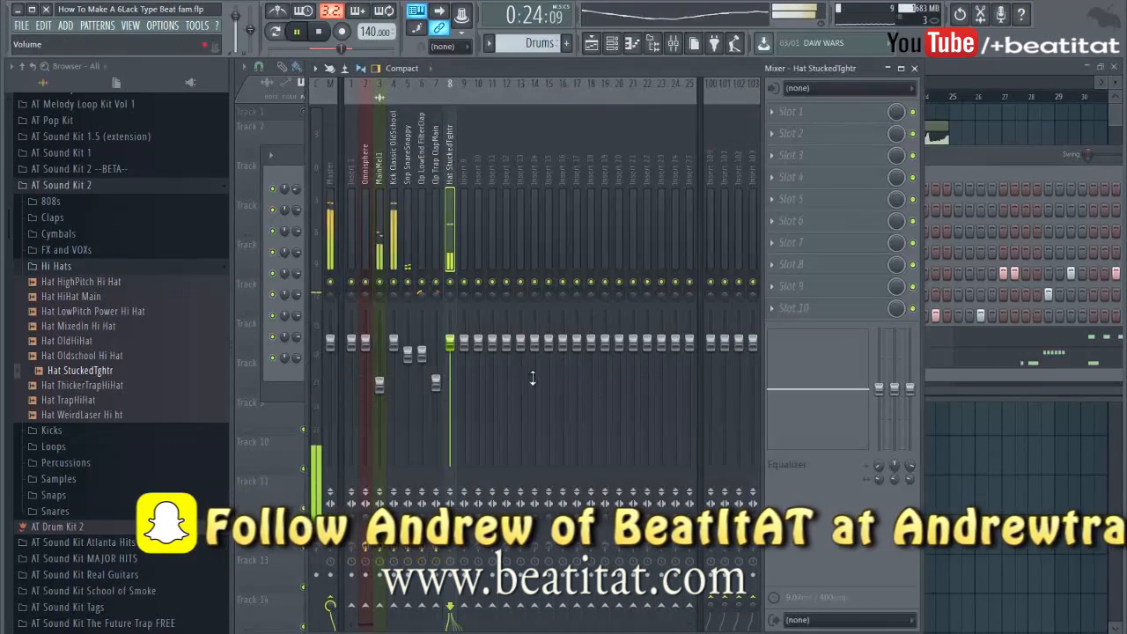
drag(453, 343, 452, 369)
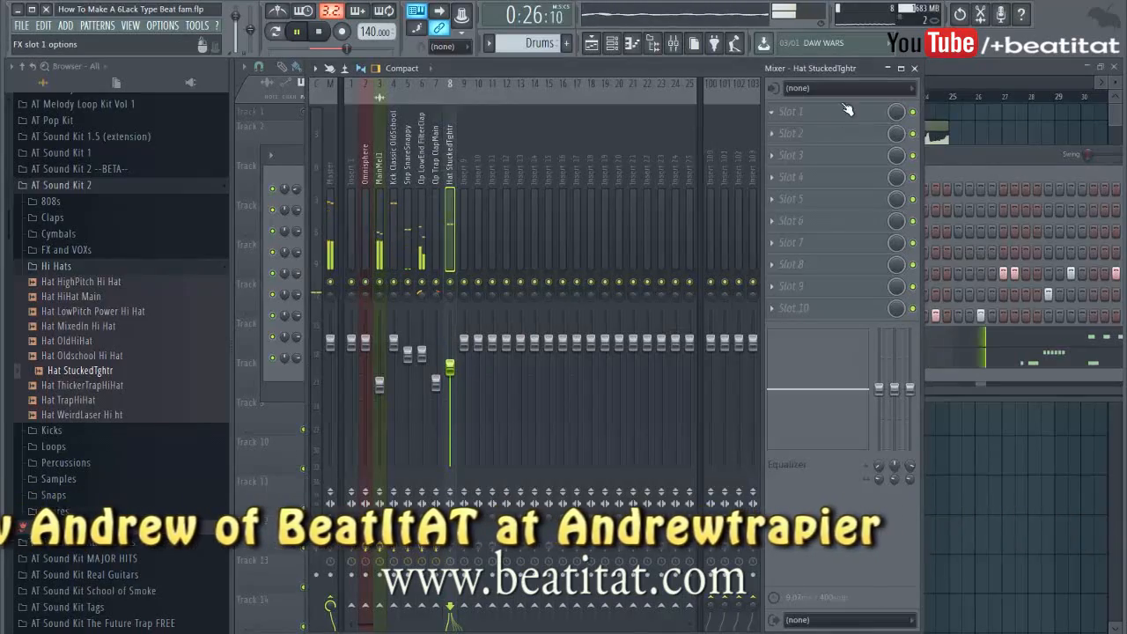
Load Fruity Parametric EQ 2 in slot 1 of the hat track, cut the low end with band 1 and raise band 7 slightly
click(792, 111)
click(996, 82)
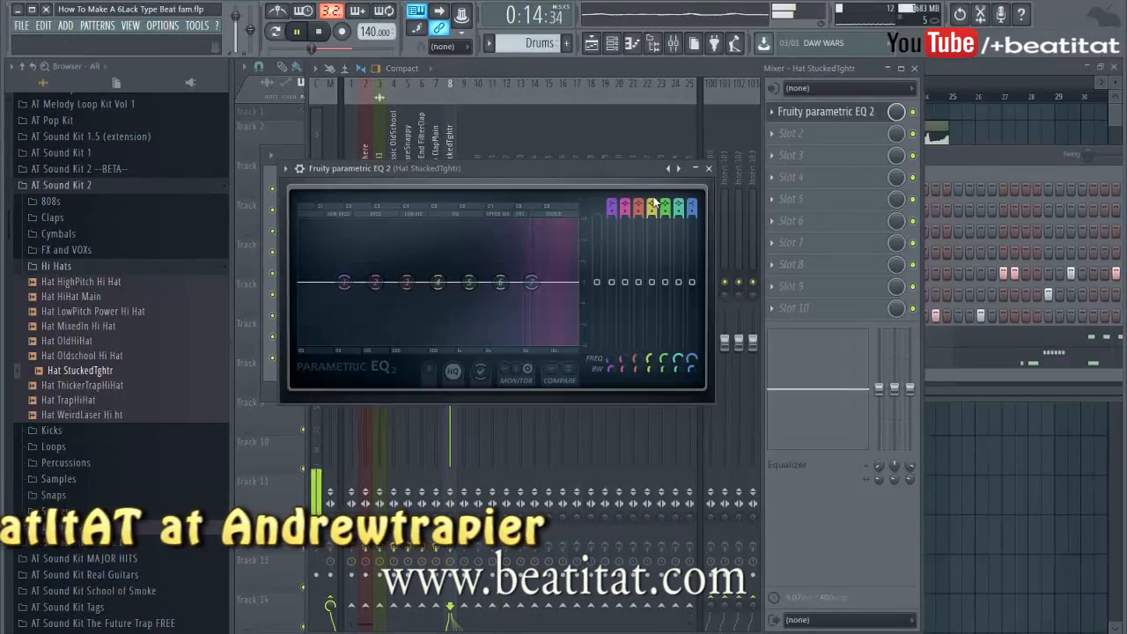
drag(611, 208, 611, 216)
drag(344, 282, 452, 282)
mouse_move(532, 283)
mouse_down()
mouse_move(577, 315)
mouse_move(513, 282)
mouse_move(540, 276)
mouse_up()
key(space)
click(708, 168)
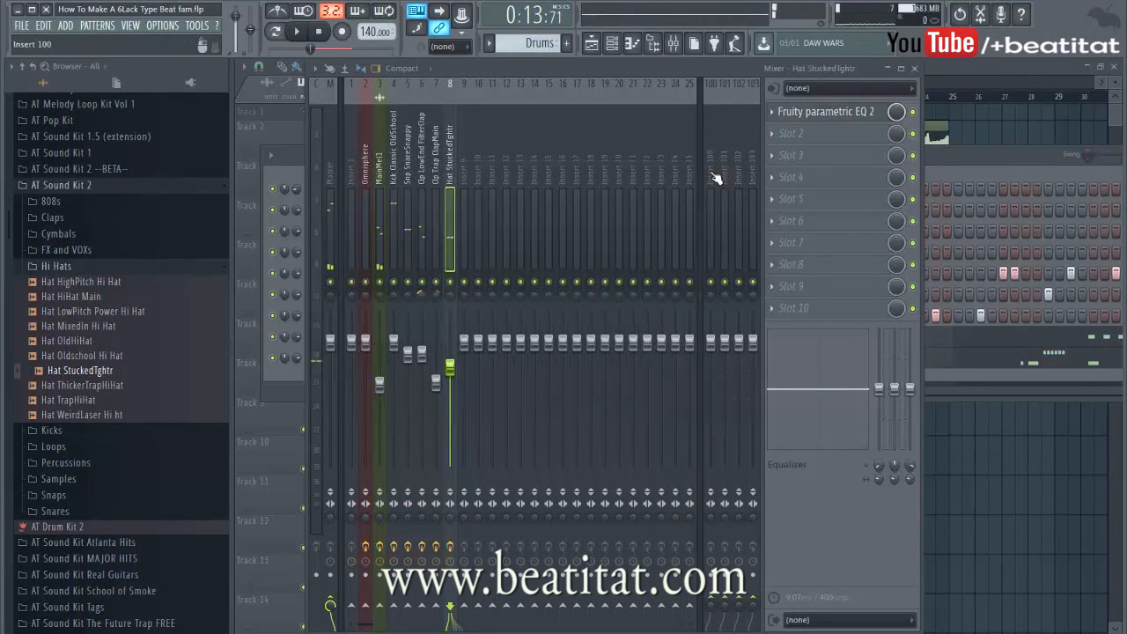
Load Fruity Reeverb 2 in slot 2 of the hat track and lower the track's volume a little further
click(802, 146)
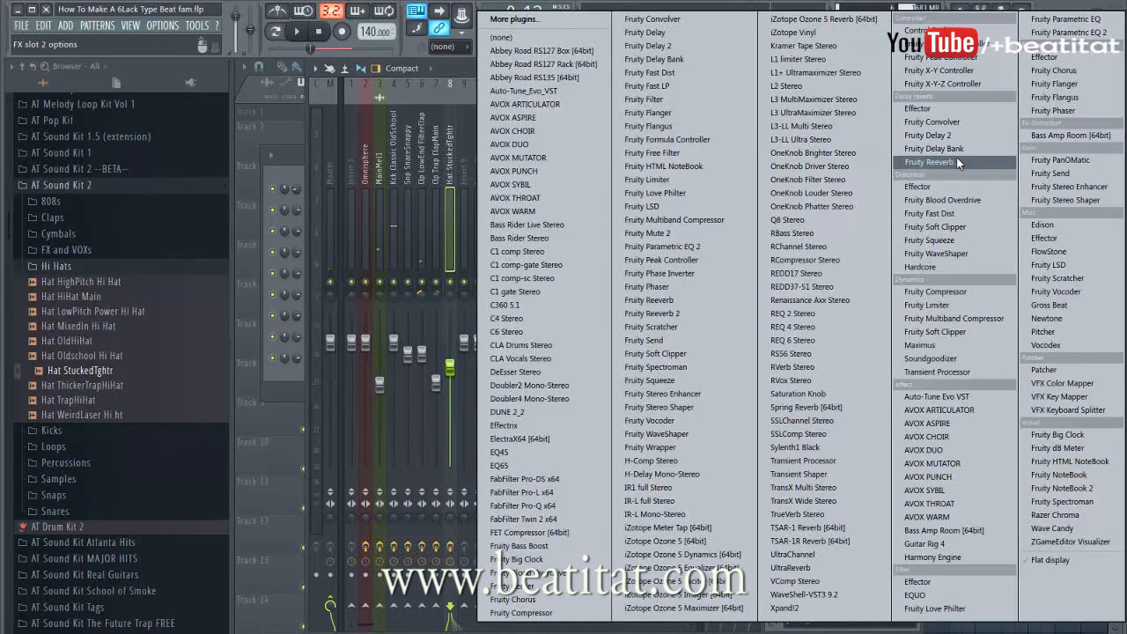
click(955, 162)
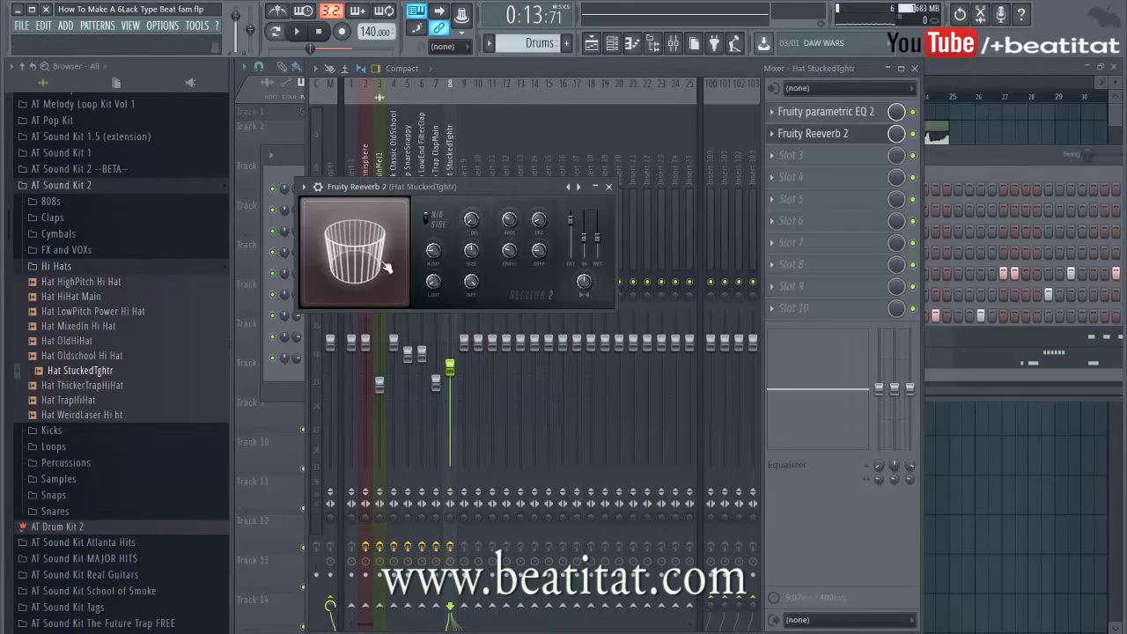
key(space)
drag(450, 368, 450, 369)
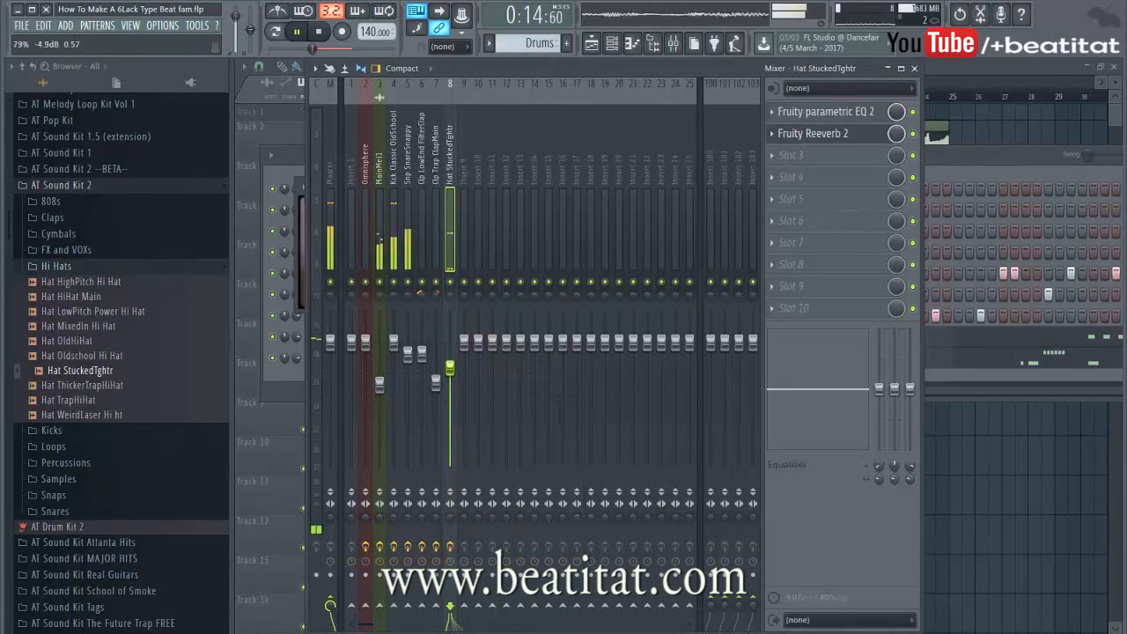
Adjust the room settings of the hat's Fruity Reeverb 2 and return to the channel rack
click(811, 133)
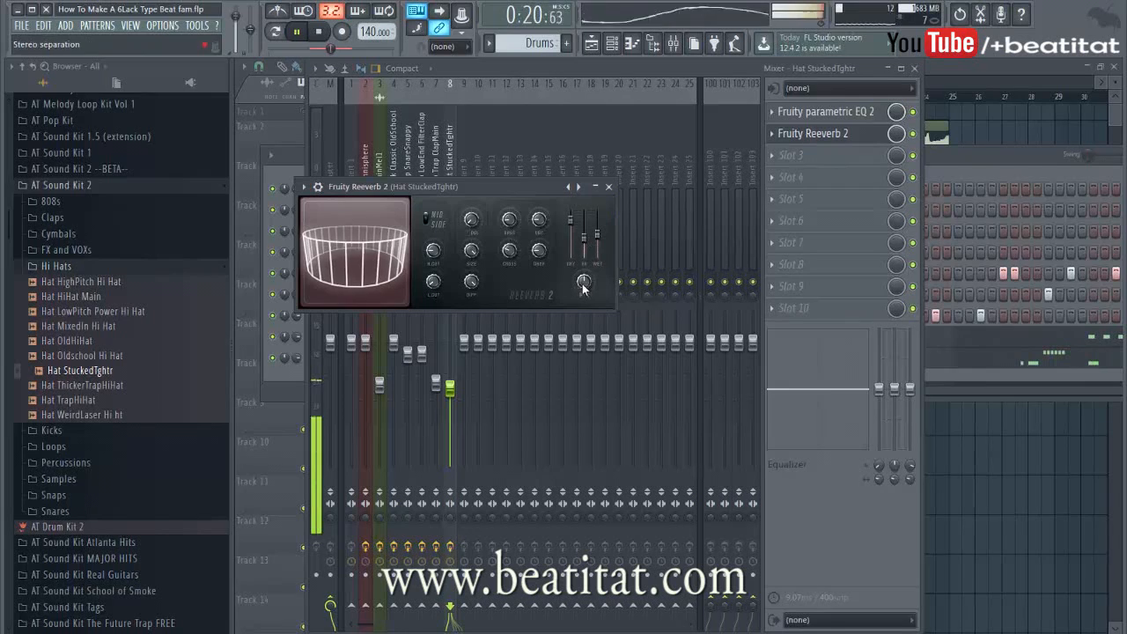
click(608, 187)
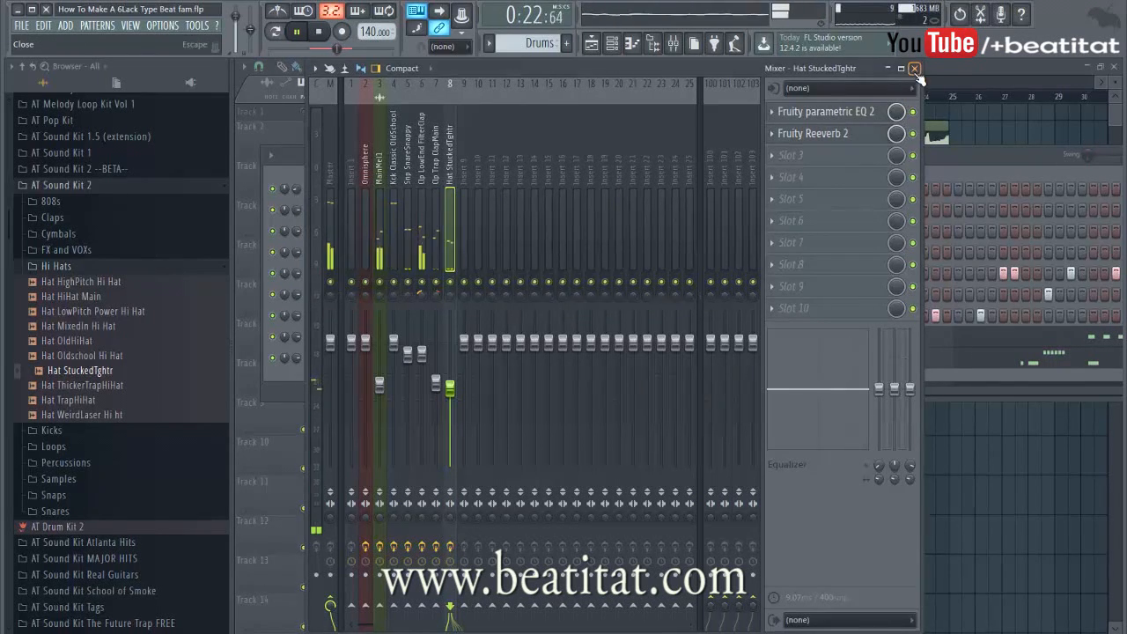
click(915, 68)
click(738, 240)
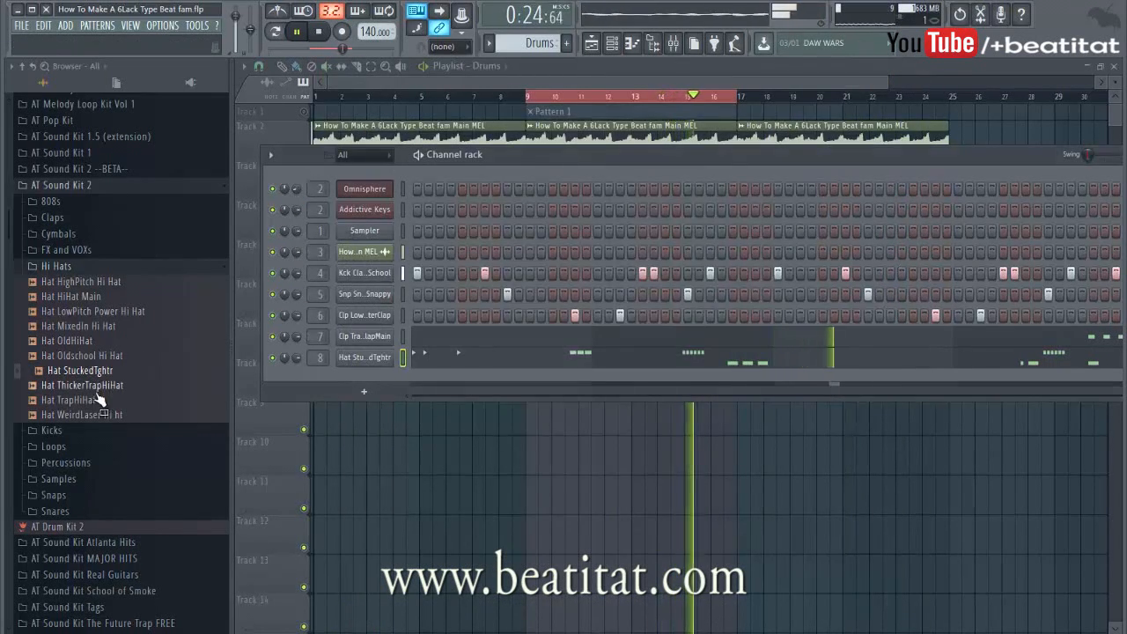
Audition samples in AT Sound Kit 2's Cymbals folder and add Cym SmoothTrap Cym as a new channel
click(80, 266)
click(91, 237)
click(91, 265)
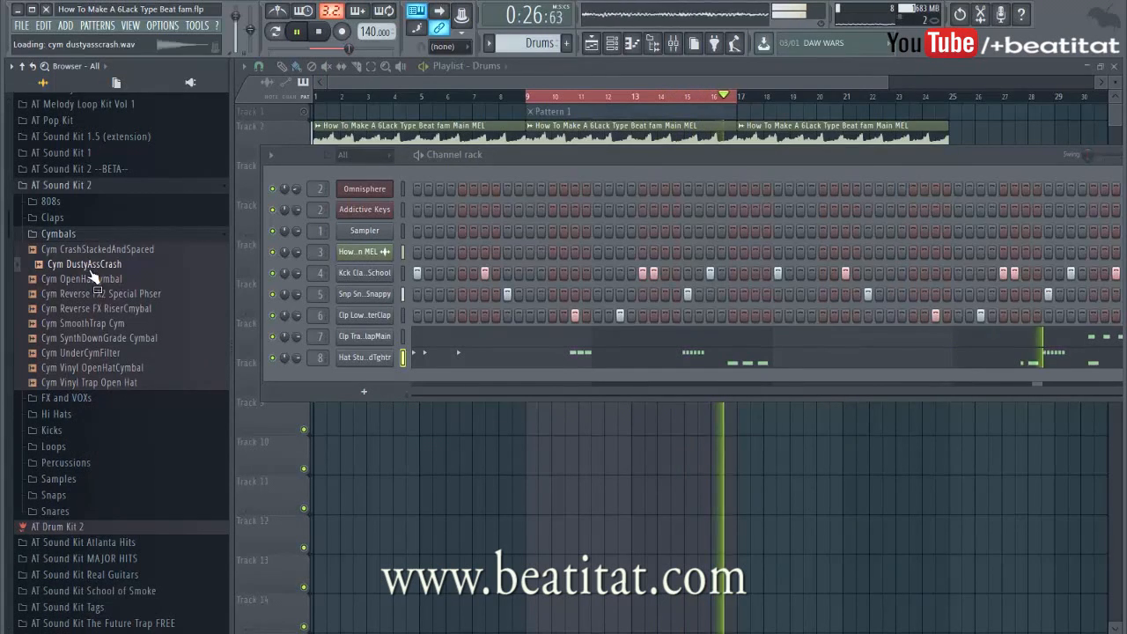
click(103, 295)
click(110, 326)
drag(113, 332, 378, 381)
Route the Cym SmoothTrap Cym channel to mixer track 9 and place a hit on step 5
click(364, 378)
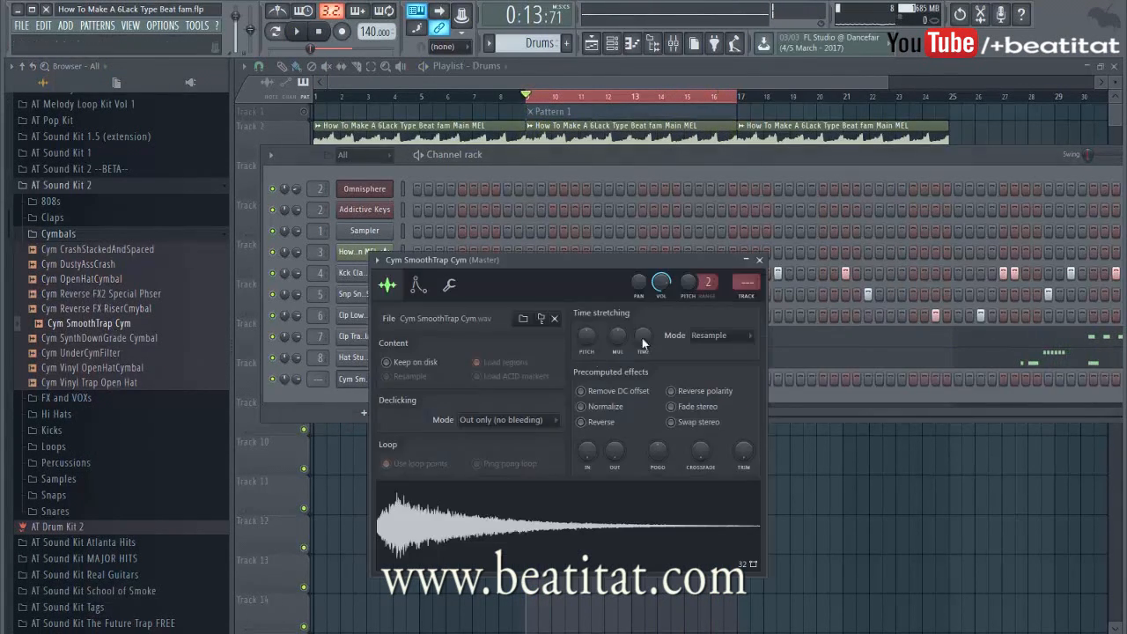
click(751, 297)
click(291, 401)
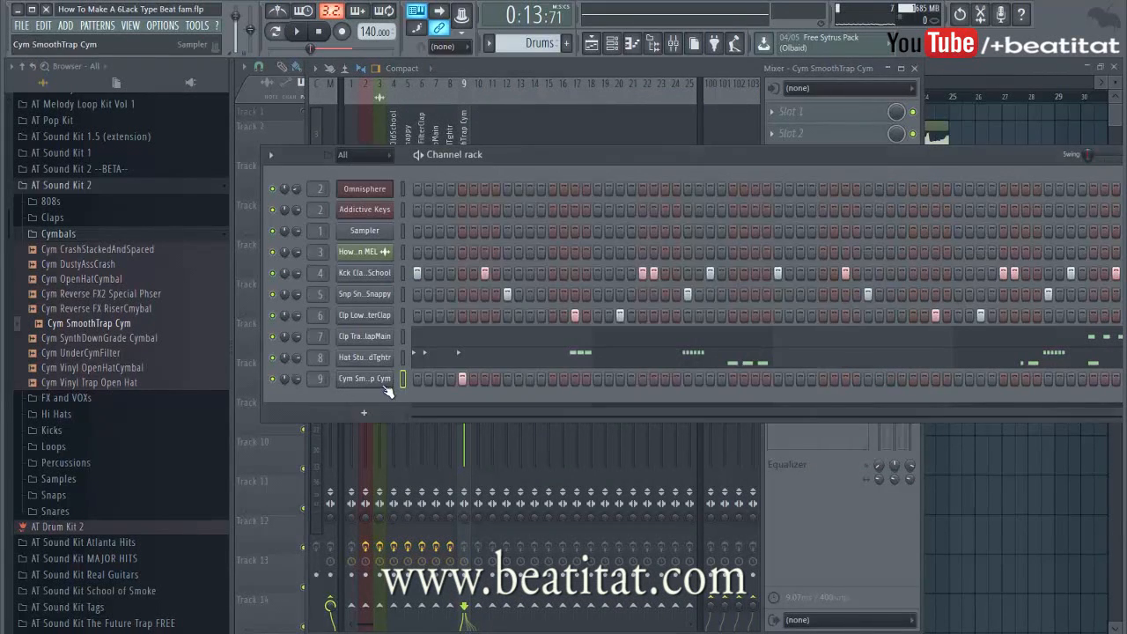
Reverse the Cym SmoothTrap Cym sample and move its hit to step 1
click(364, 378)
click(581, 421)
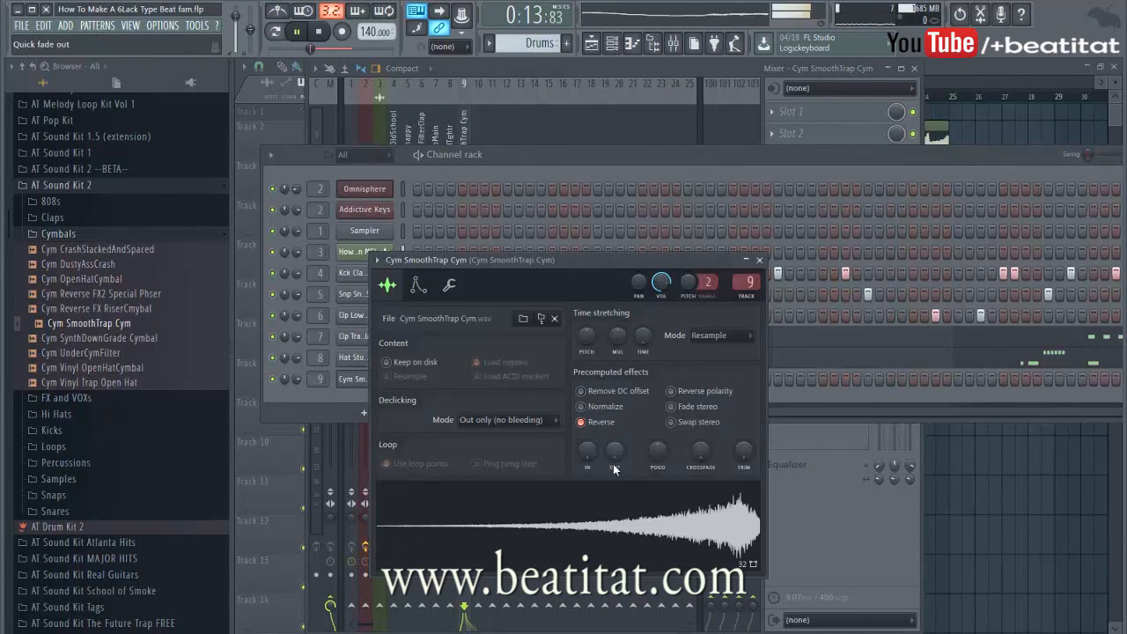
right_click(651, 337)
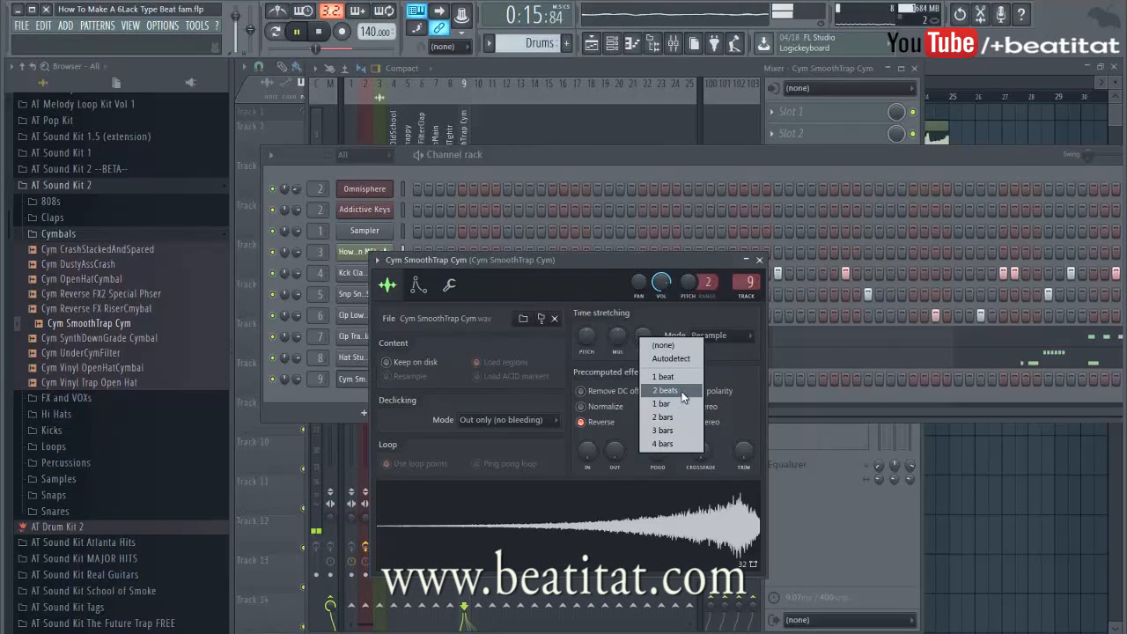
click(300, 400)
click(459, 380)
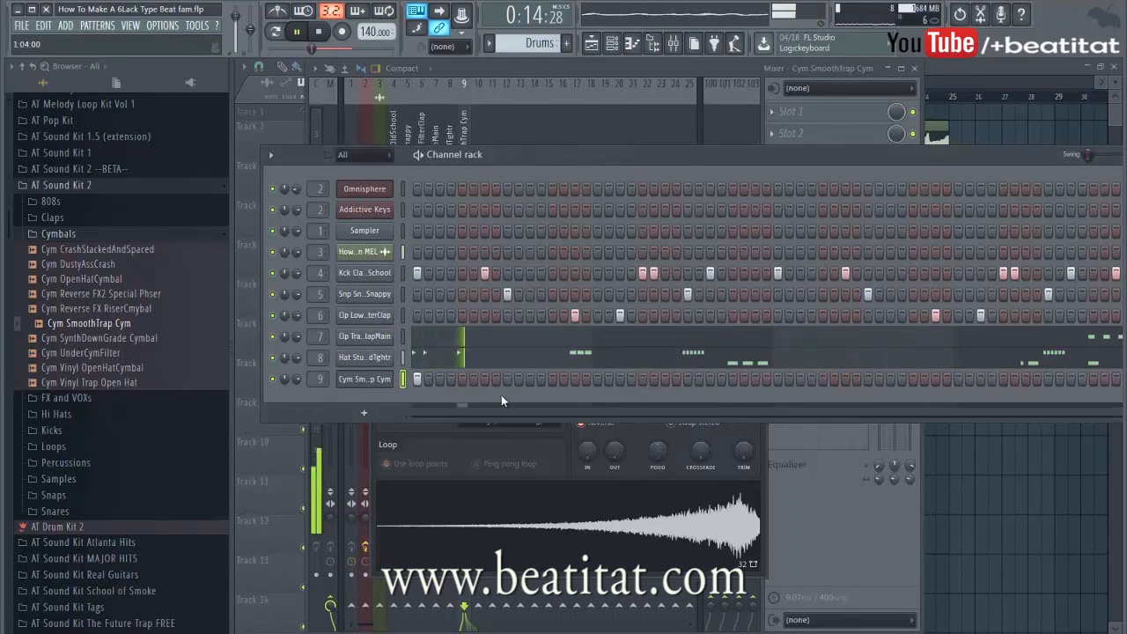
key(space)
Set the time stretching of the Cym SmoothTrap Cym sample to 2 beats
click(363, 379)
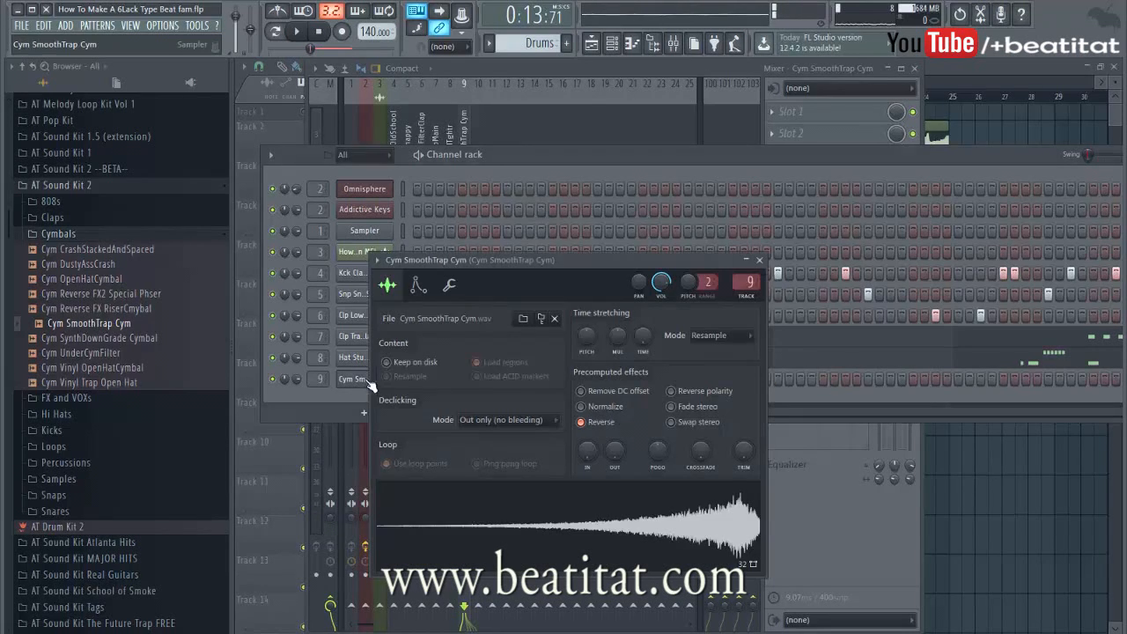
right_click(642, 347)
click(688, 397)
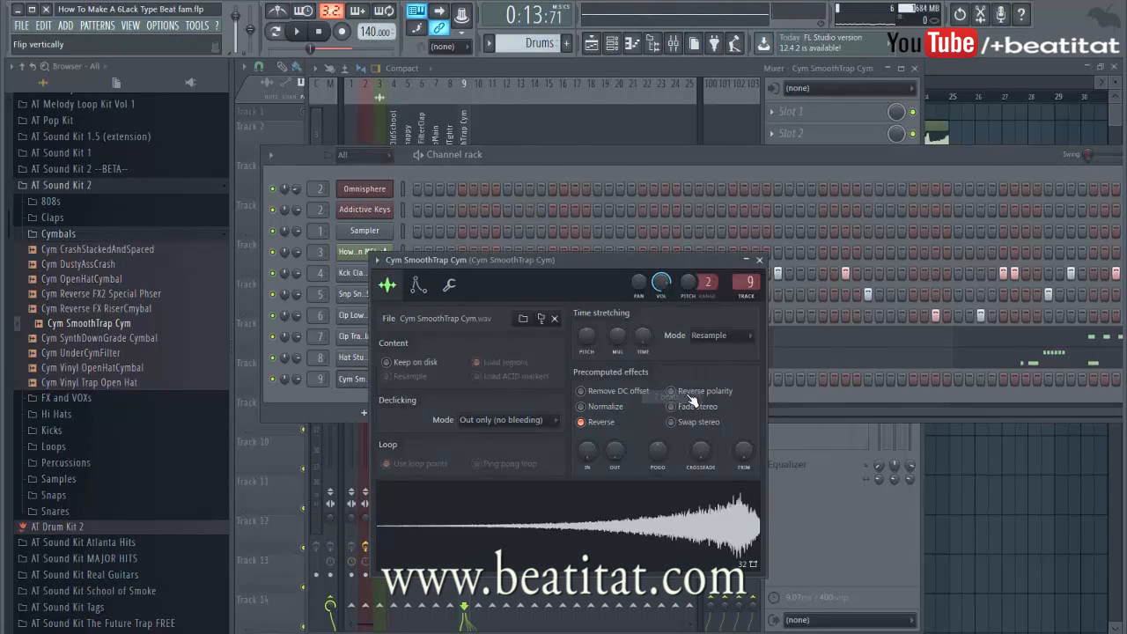
click(623, 164)
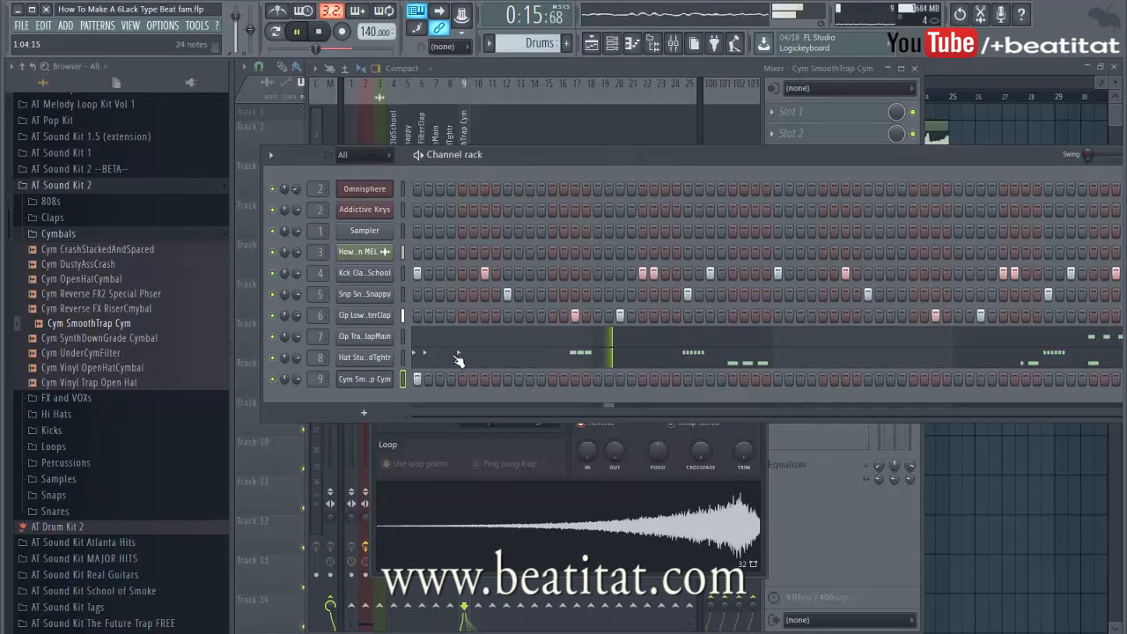
Move the Cym SmoothTrap Cym hit to step 5 and add a second hit on step 37
click(461, 380)
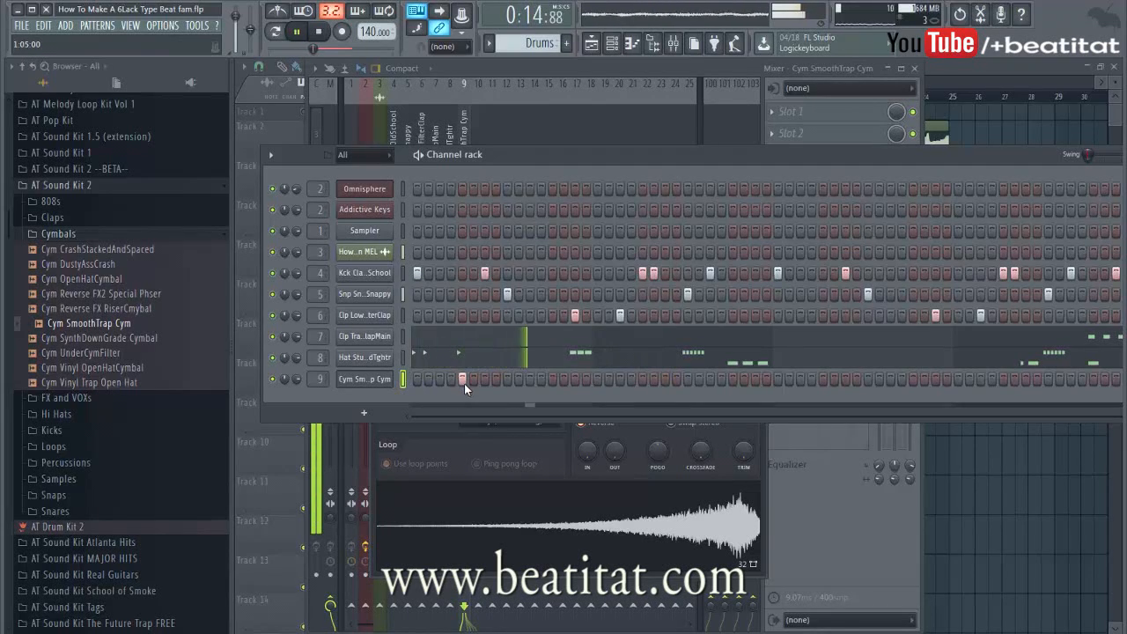
key(space)
key(space)
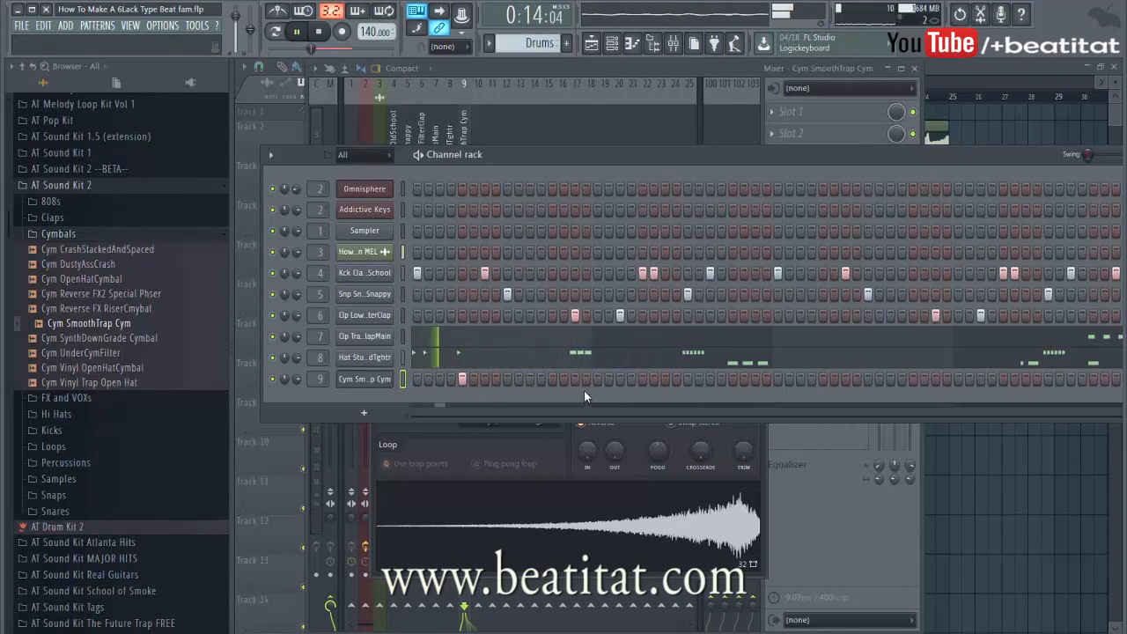
click(642, 379)
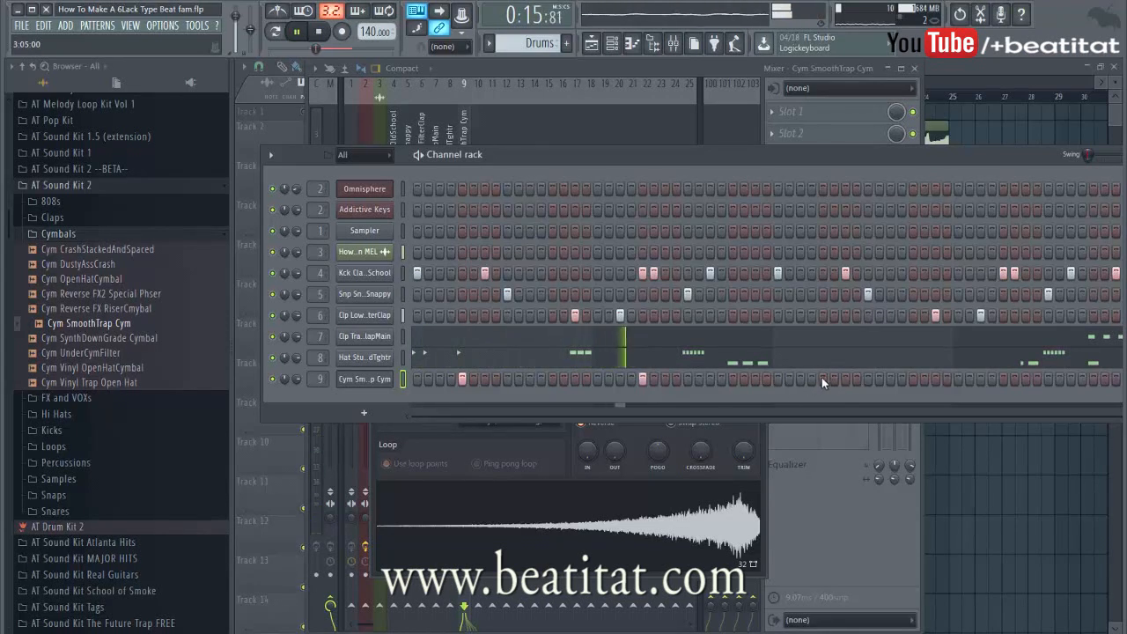
click(644, 379)
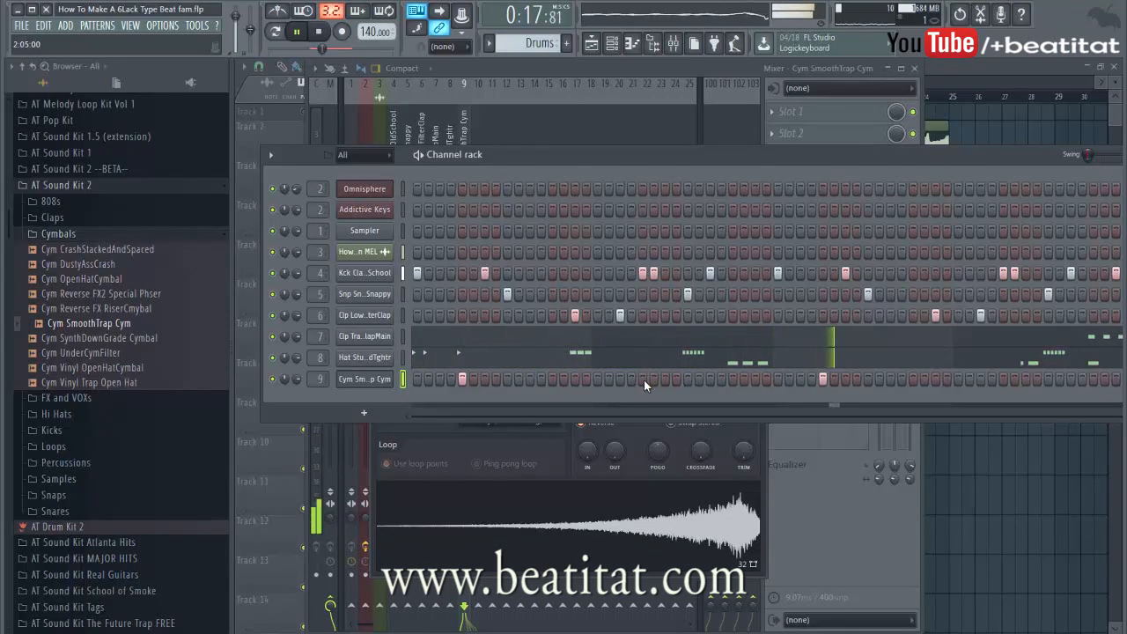
Add Cym - Cymbal 2 from AT Sound Kit 1 as a new channel with hits on steps 13 and 45
click(79, 186)
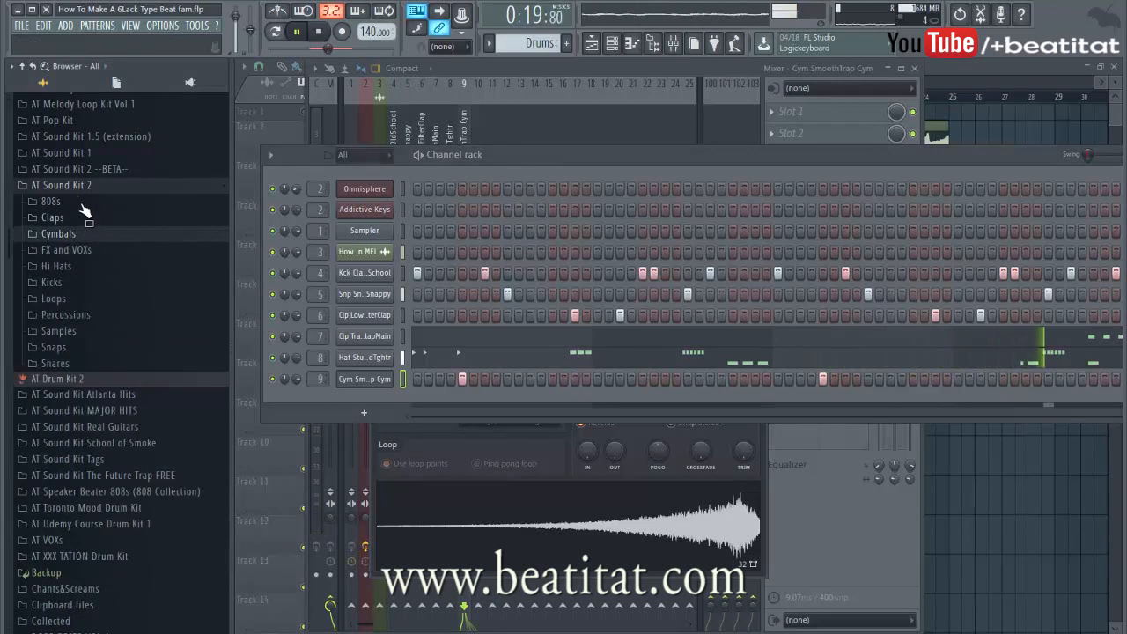
click(93, 155)
click(94, 280)
drag(93, 298, 400, 400)
key(space)
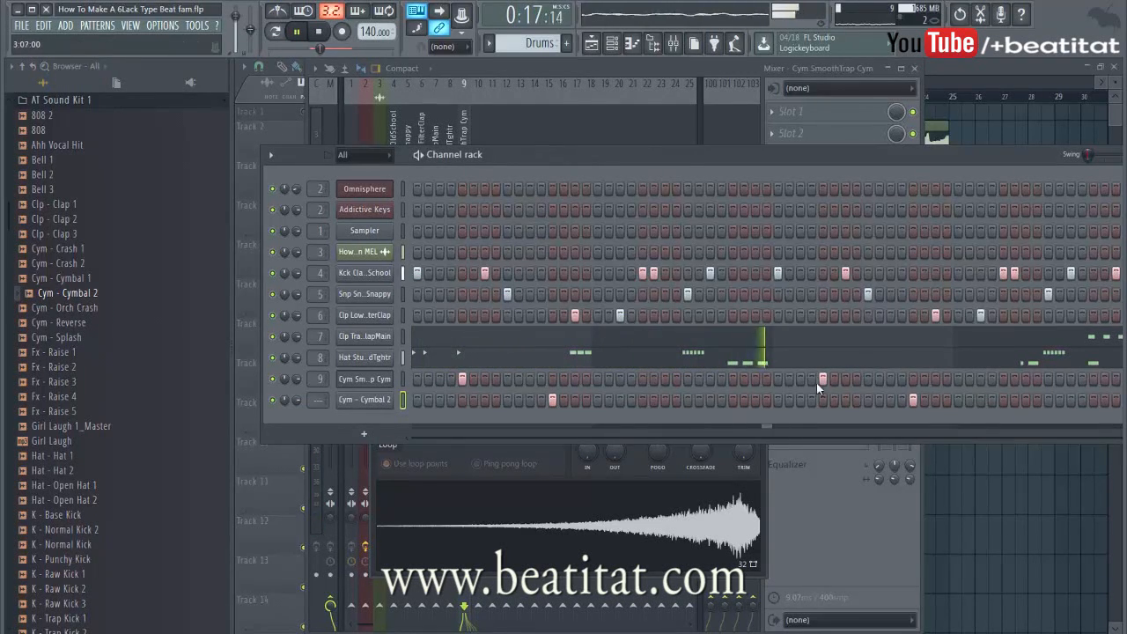
Add Cym - Cymbal 2 hits on steps 29 and 61 and reposition the channel rack to show the whole pattern
click(730, 400)
drag(731, 155, 620, 157)
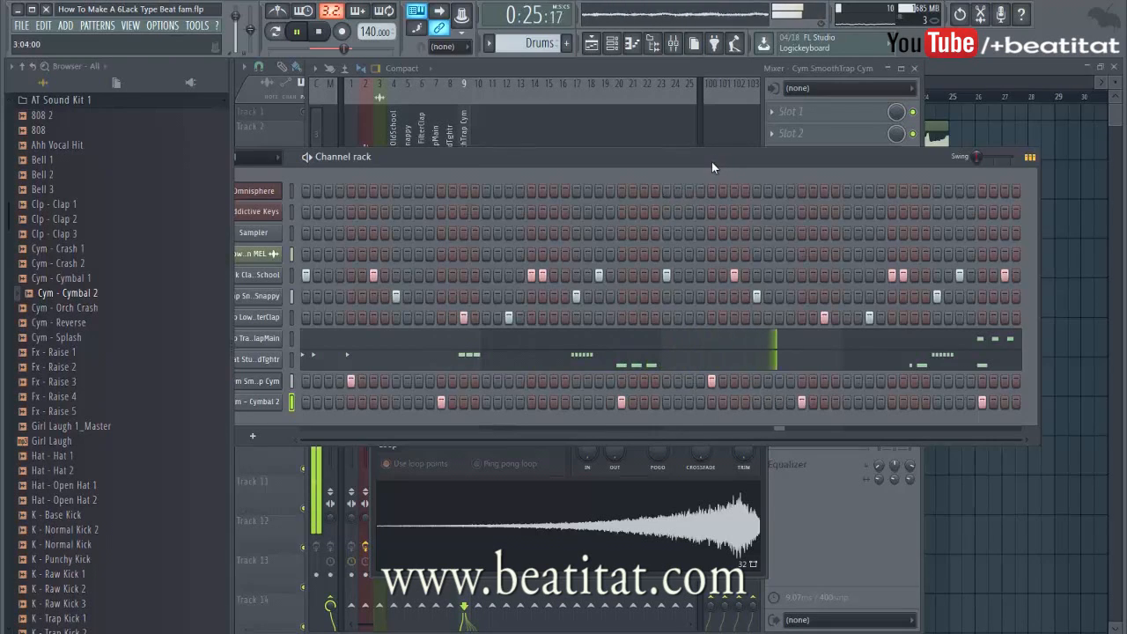
drag(706, 160, 772, 144)
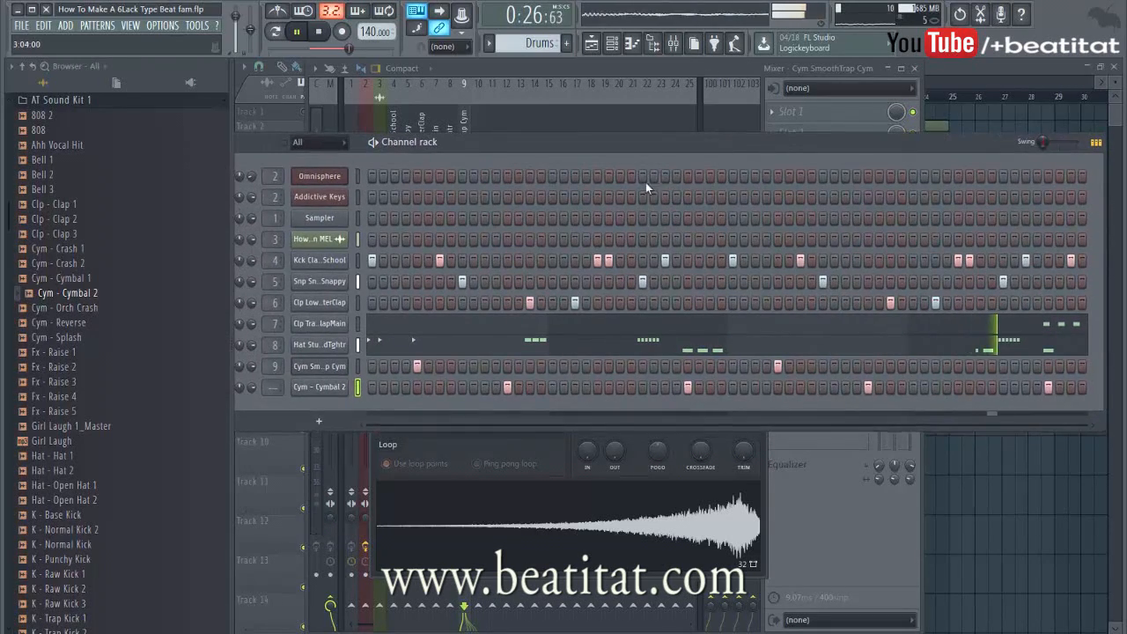
Try a 2 bars time stretch on Cym SmoothTrap Cym and set it back to 2 beats
click(334, 373)
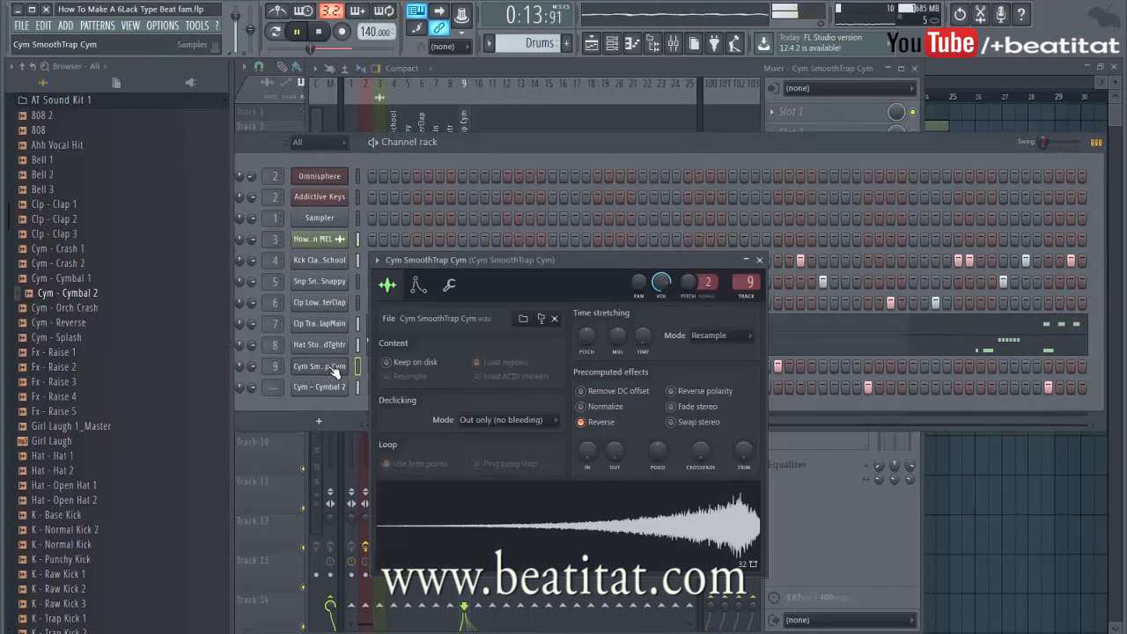
click(645, 334)
click(662, 417)
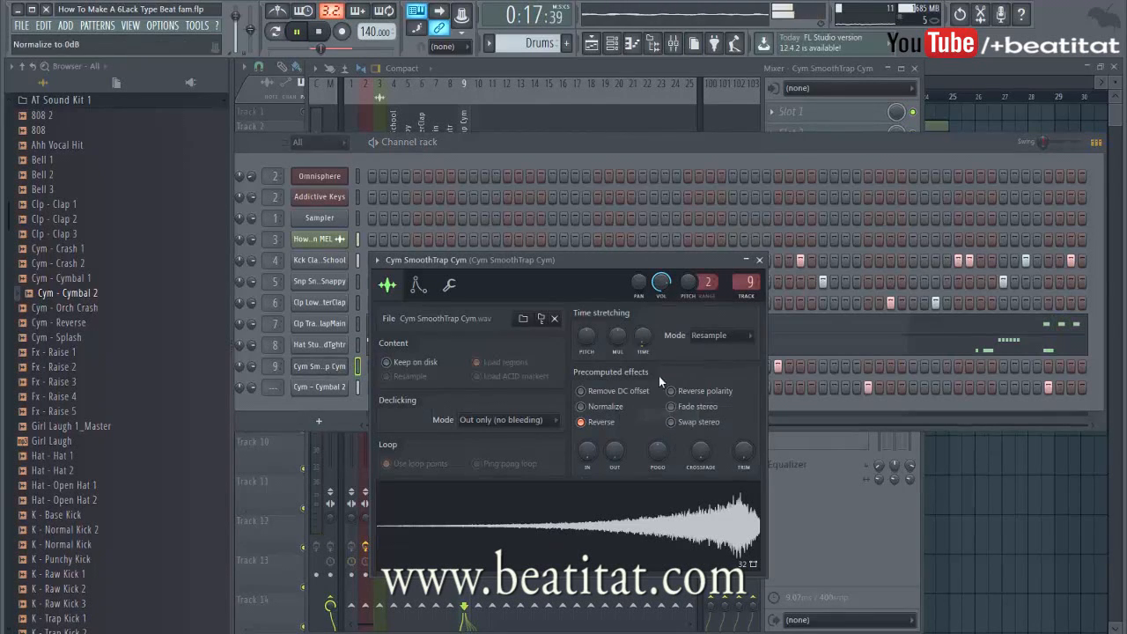
click(643, 337)
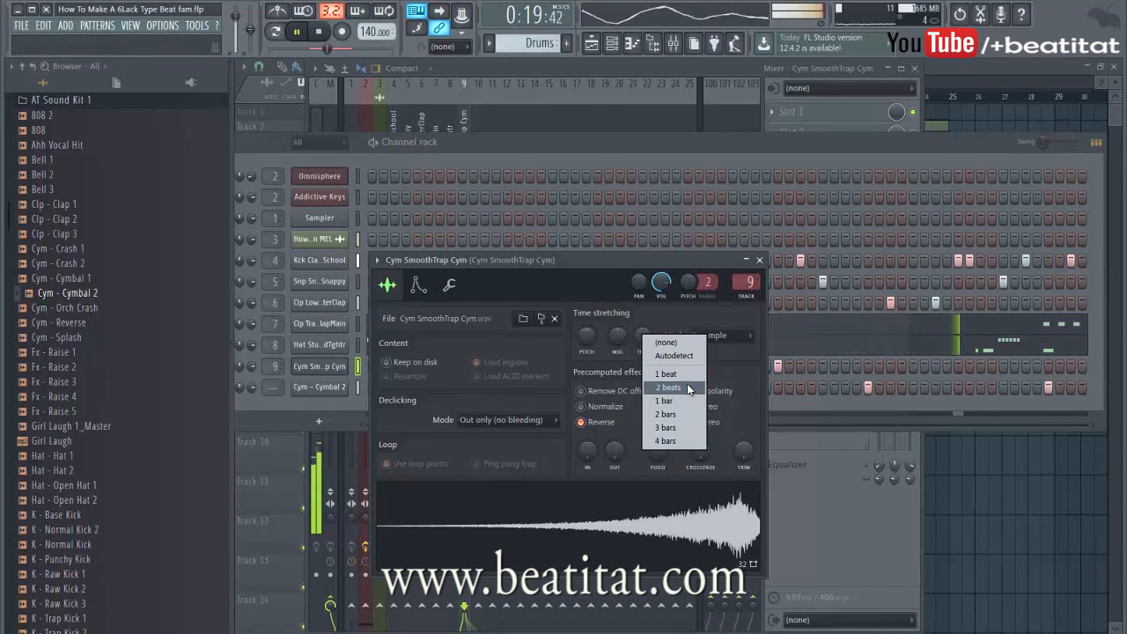
click(689, 389)
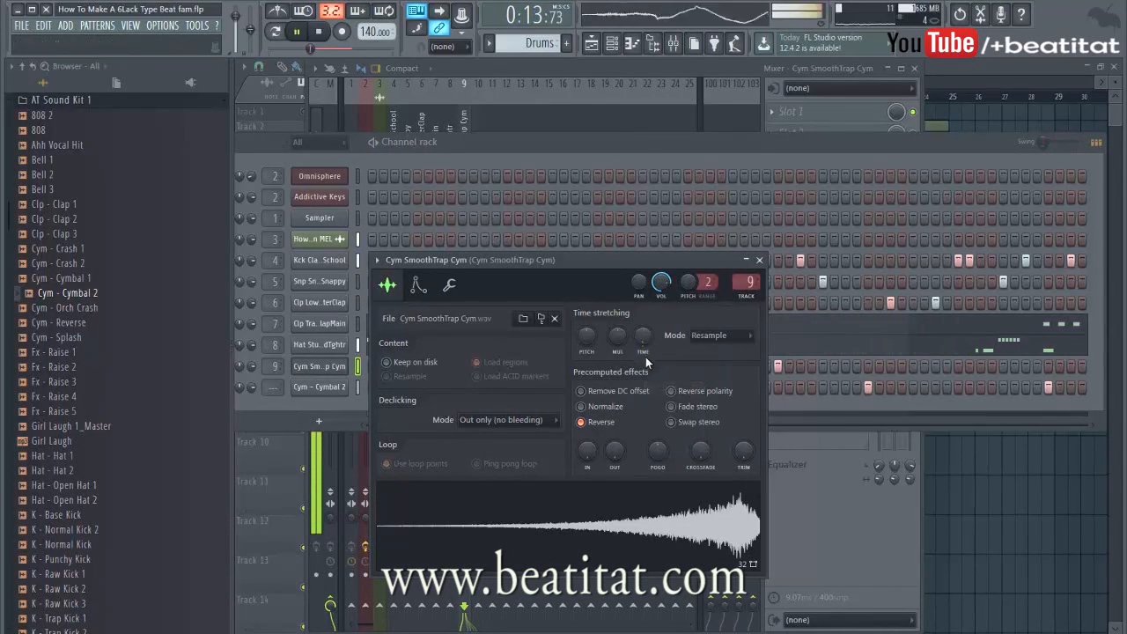
click(759, 260)
Shift the Cym SmoothTrap Cym hits one step forward to steps 6 and 38
click(419, 367)
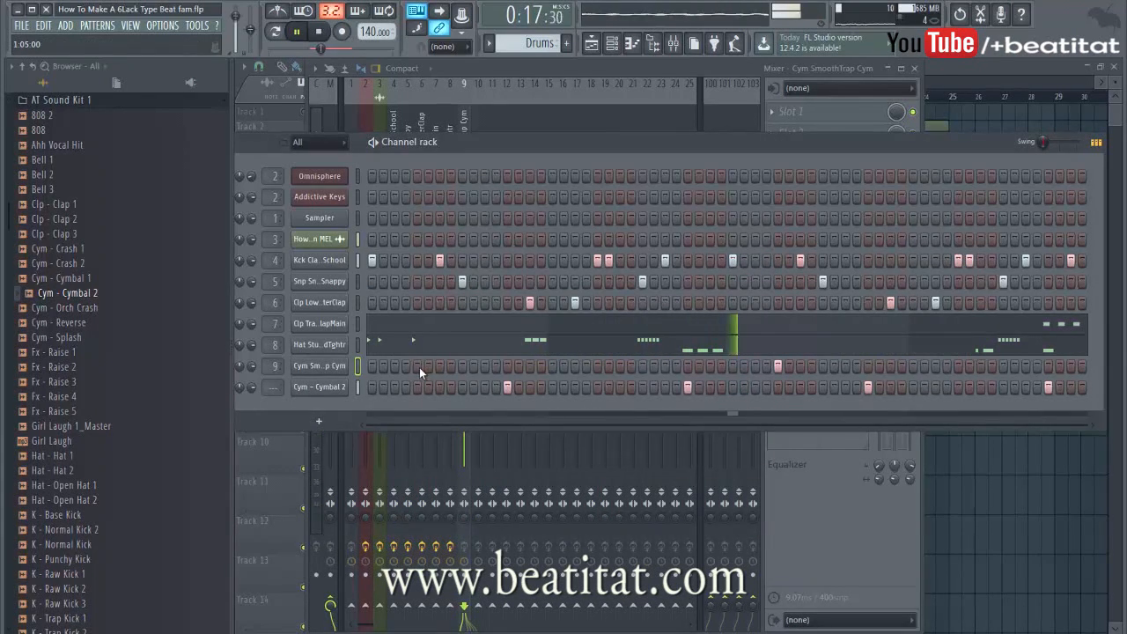
right_click(687, 387)
click(699, 386)
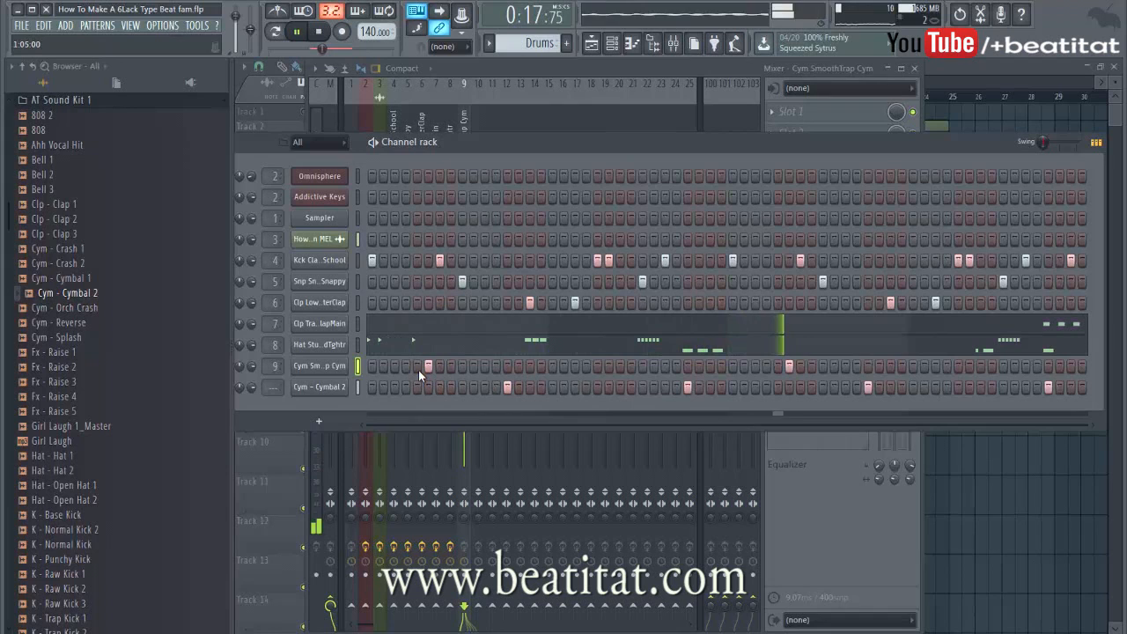
Route the Cym - Cymbal 2 channel to mixer track 10 and lower the Cym SmoothTrap Cym track's volume
click(333, 388)
click(617, 167)
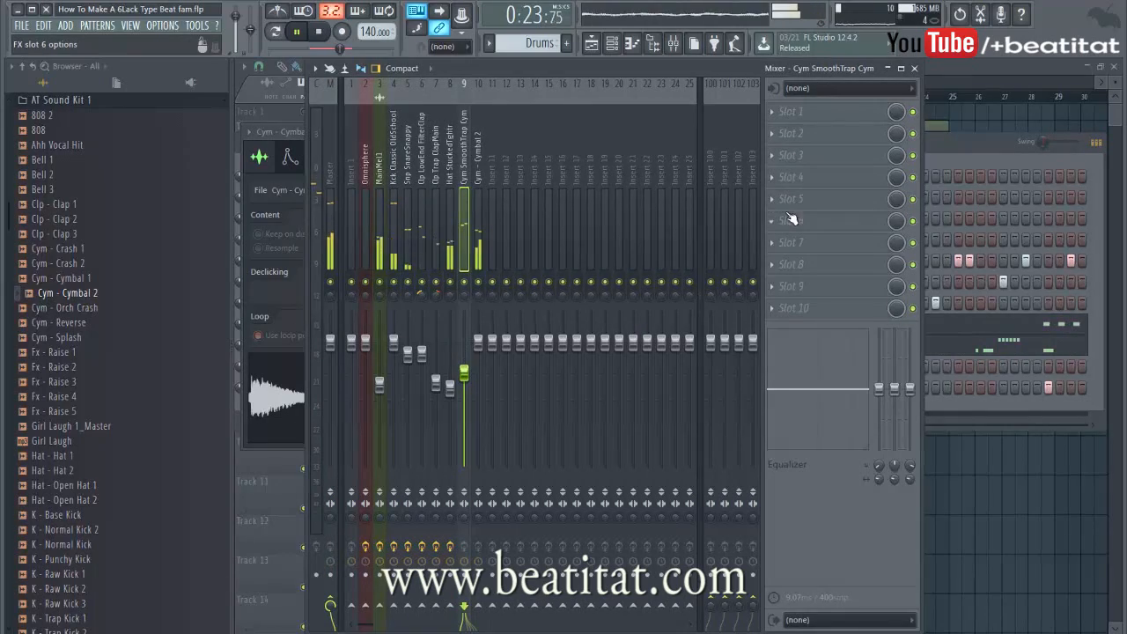
Add Fruity Parametric EQ 2 to the Cym SmoothTrap Cym track, cutting the low shelf at about 555 Hz and lowering the highest band
click(828, 123)
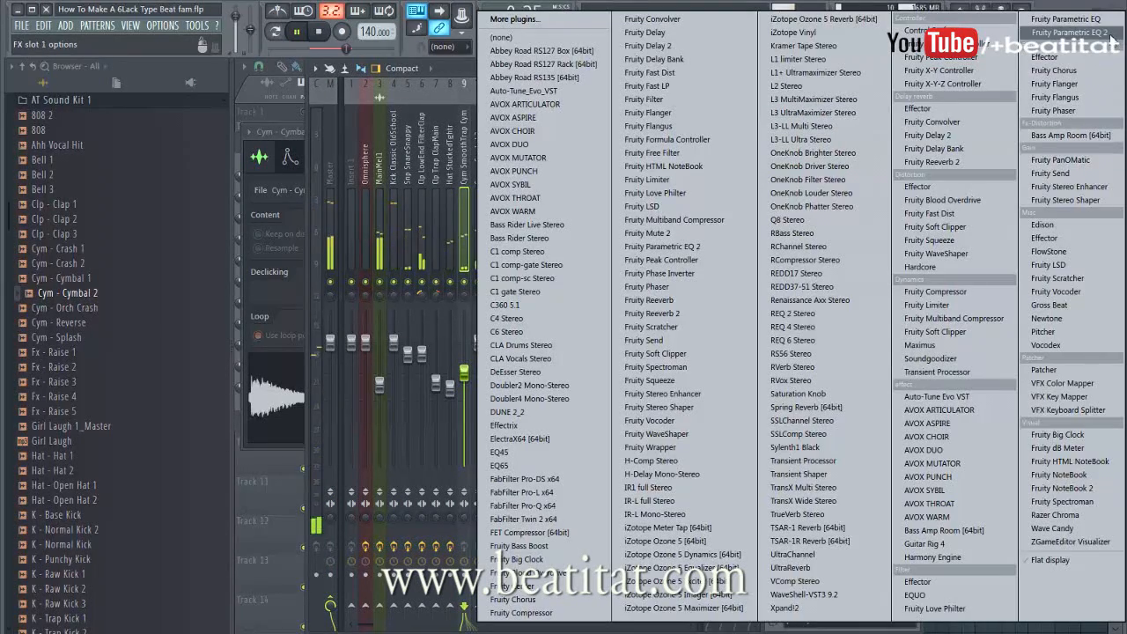
click(1069, 33)
drag(372, 320, 429, 346)
drag(575, 322, 612, 341)
drag(533, 328, 583, 324)
drag(428, 346, 469, 361)
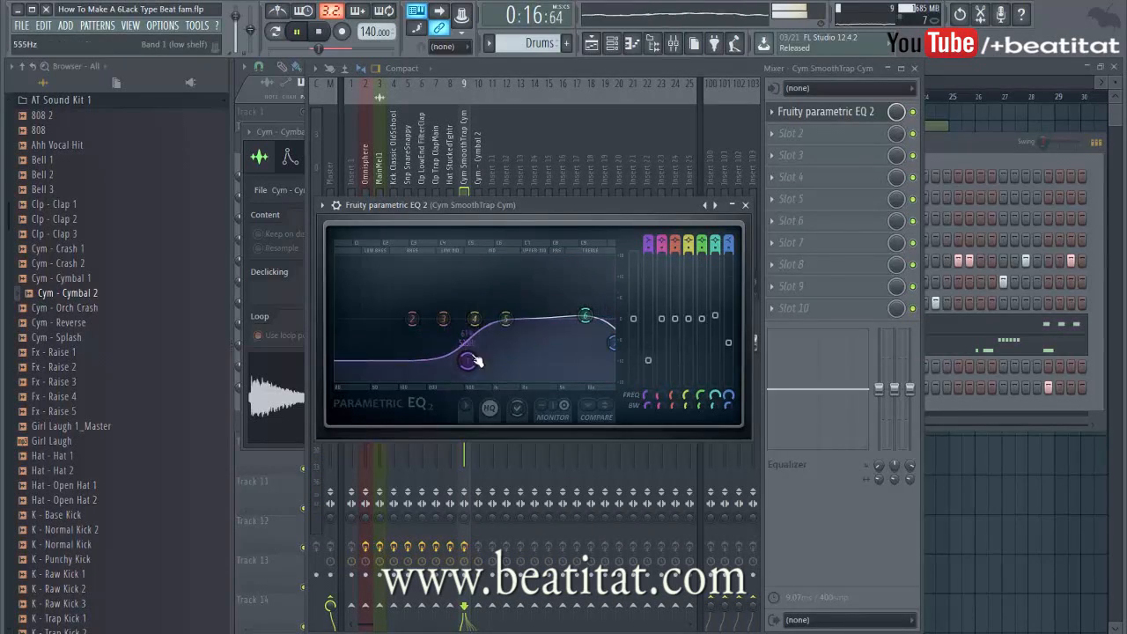
click(745, 204)
Add Fruity Reeverb 2 in slot 2 of the Cym SmoothTrap Cym track and lower the track's volume to -7.0 dB
click(820, 133)
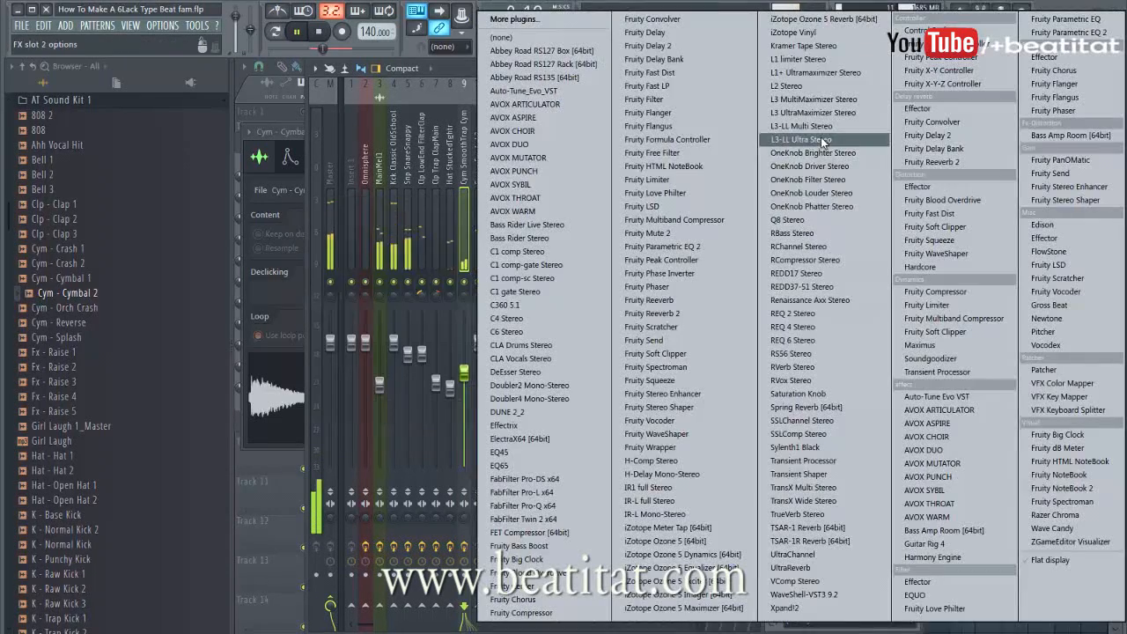
click(958, 166)
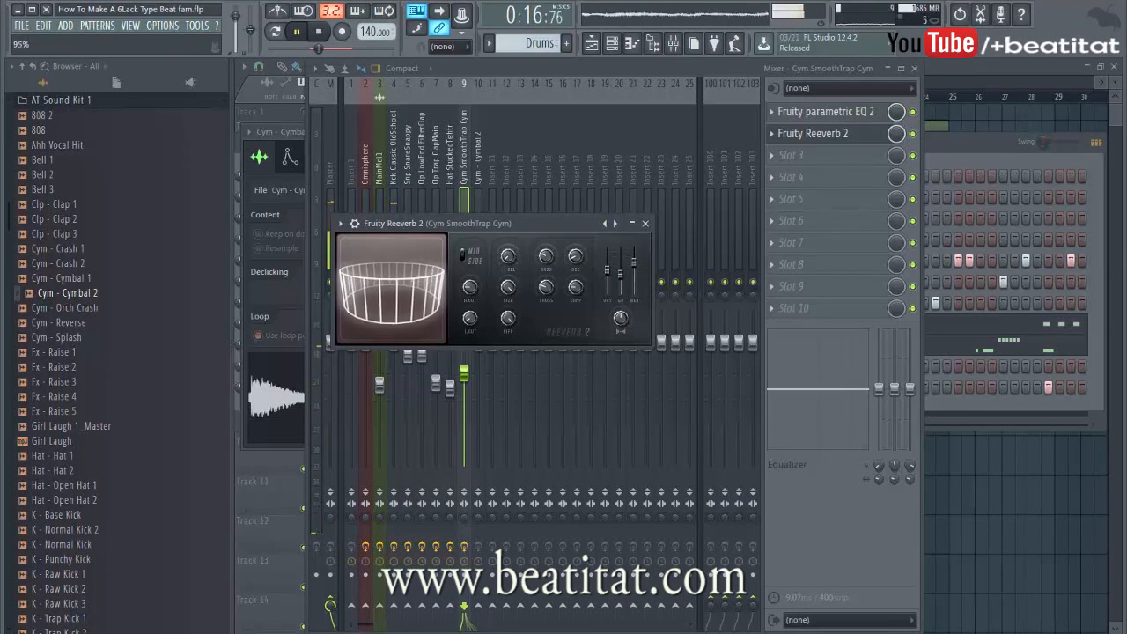
click(644, 223)
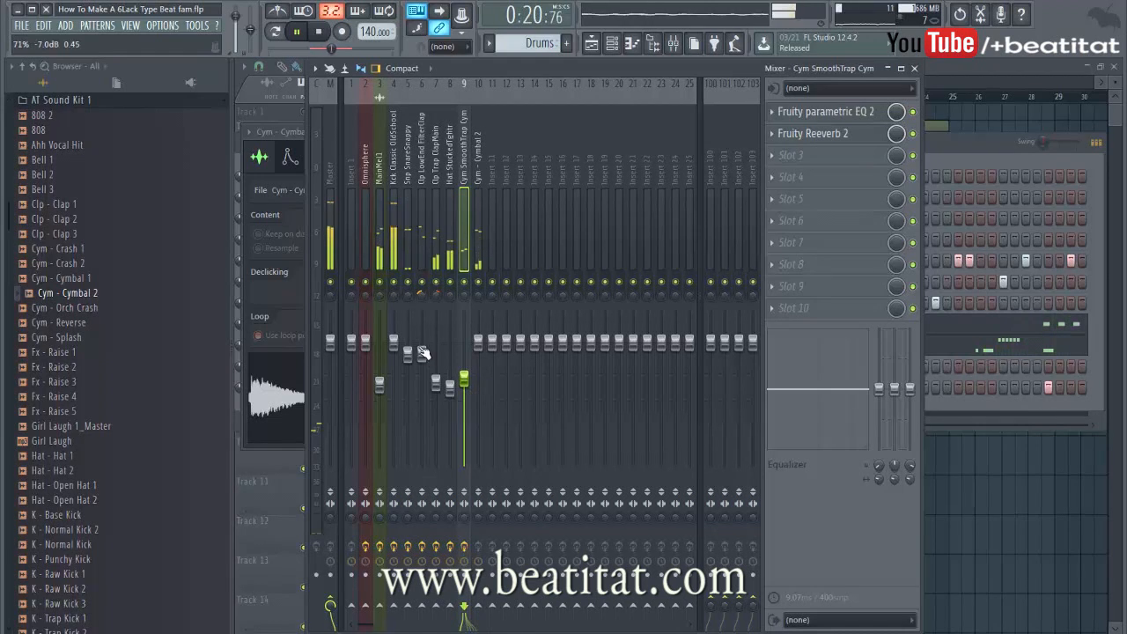
Add Fruity Parametric EQ 2 to the Cym - Cymbal 2 track with the lows cut, and lower the track to about -2.5 dB
click(481, 294)
click(476, 326)
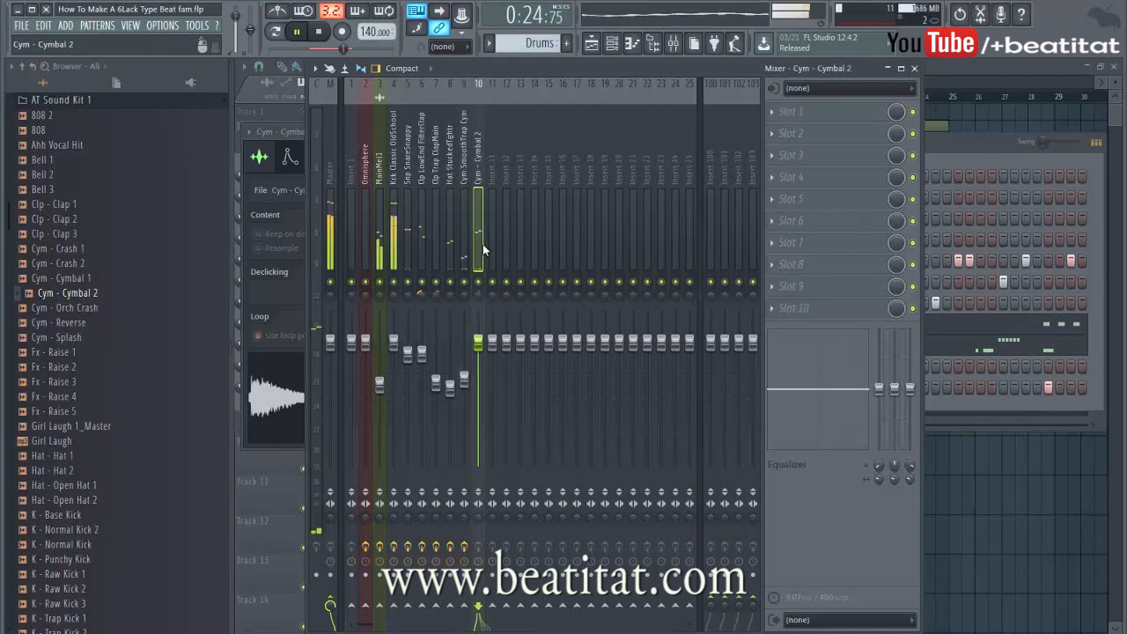
click(832, 119)
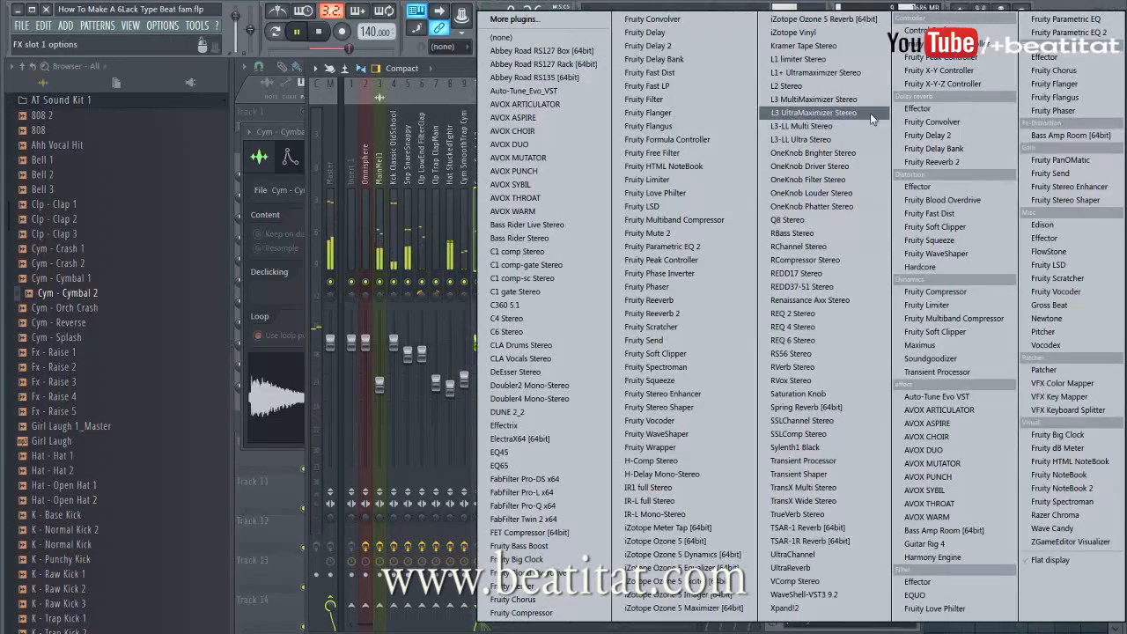
click(759, 169)
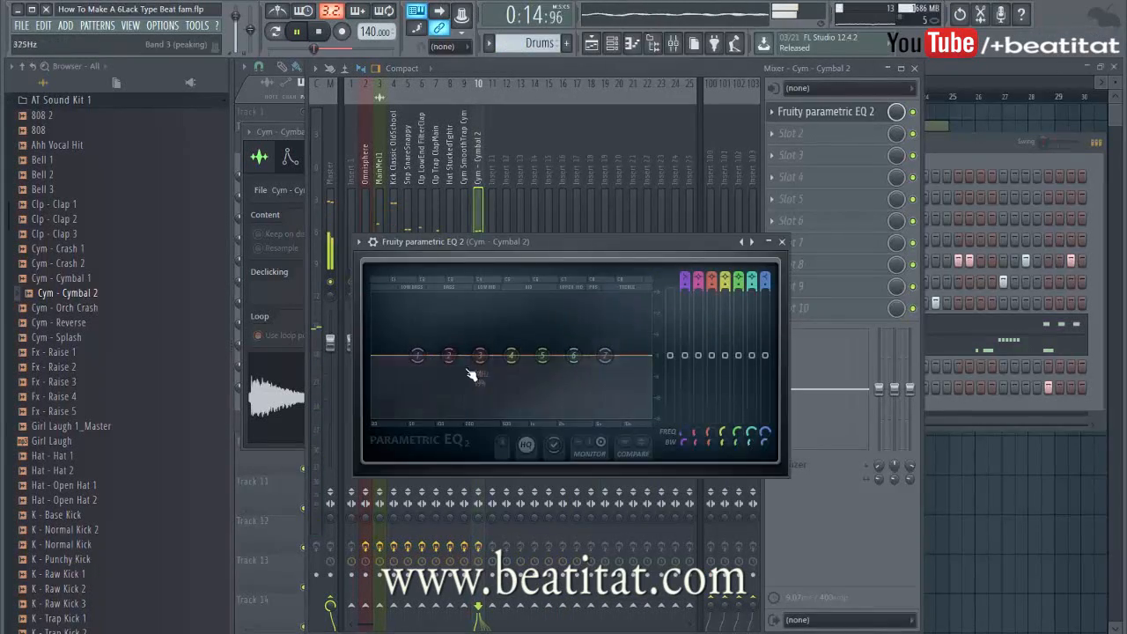
drag(417, 356, 457, 370)
drag(573, 355, 603, 351)
drag(458, 370, 515, 393)
click(783, 242)
drag(478, 341, 478, 351)
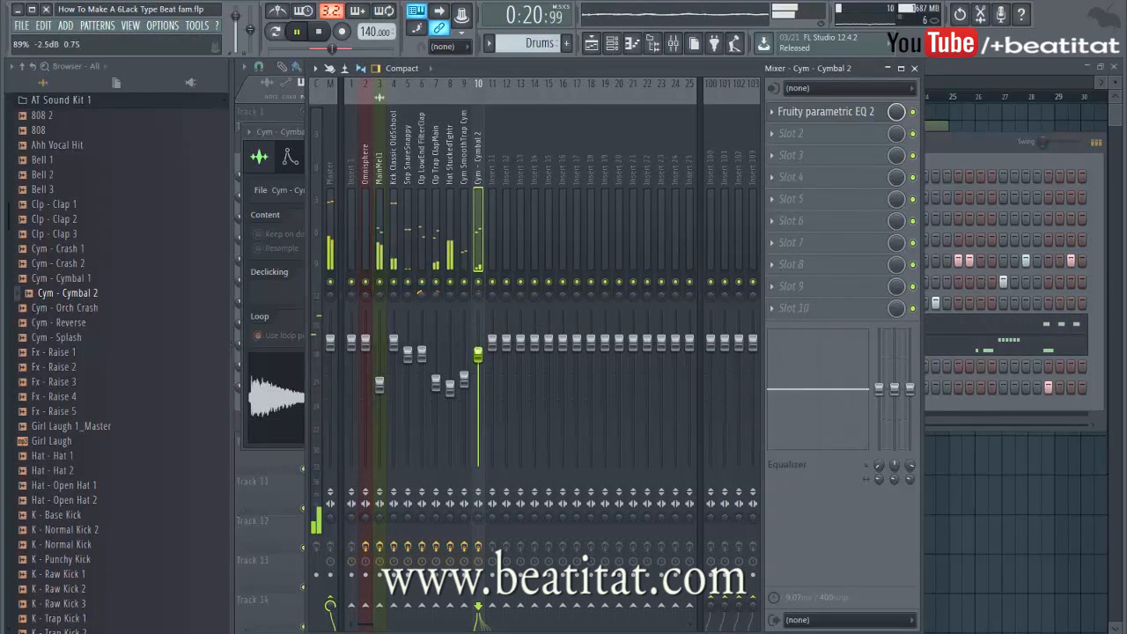
Add a second Fruity Parametric EQ 2 to the Cym - Cymbal 2 track and load its Old Telephone preset
click(790, 133)
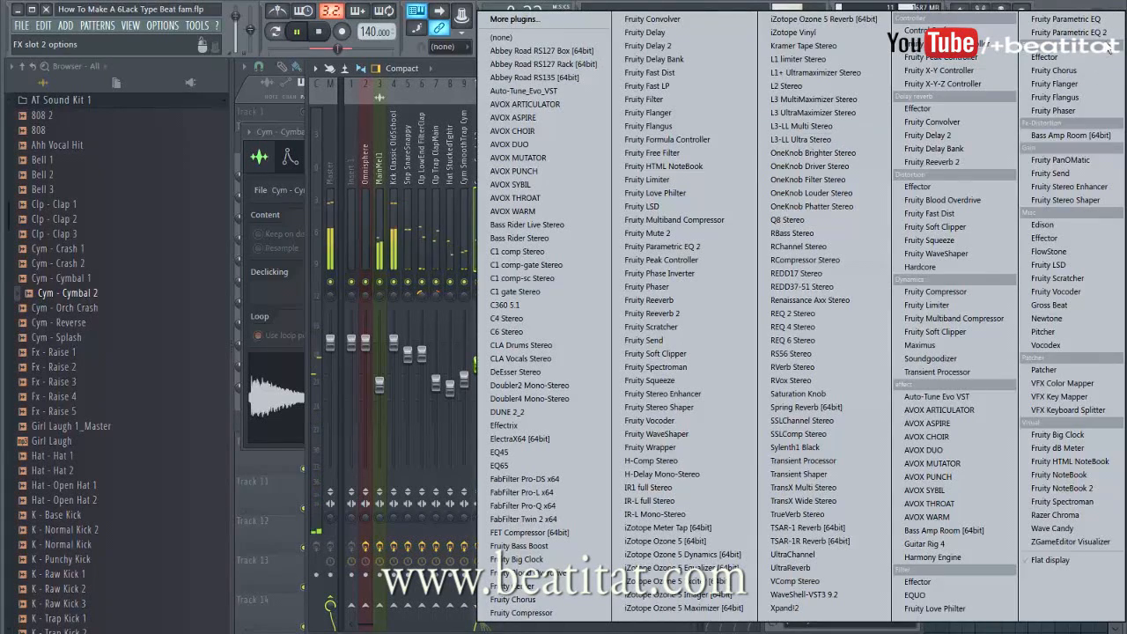
click(1069, 32)
click(757, 260)
click(757, 260)
click(758, 260)
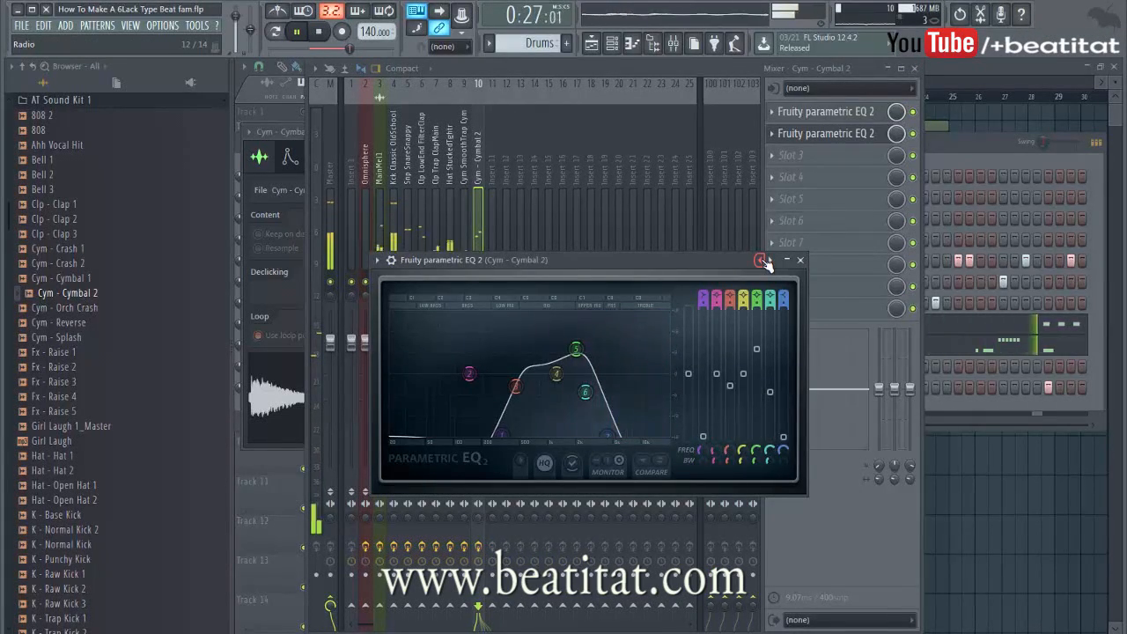
click(758, 260)
click(758, 260)
click(758, 260)
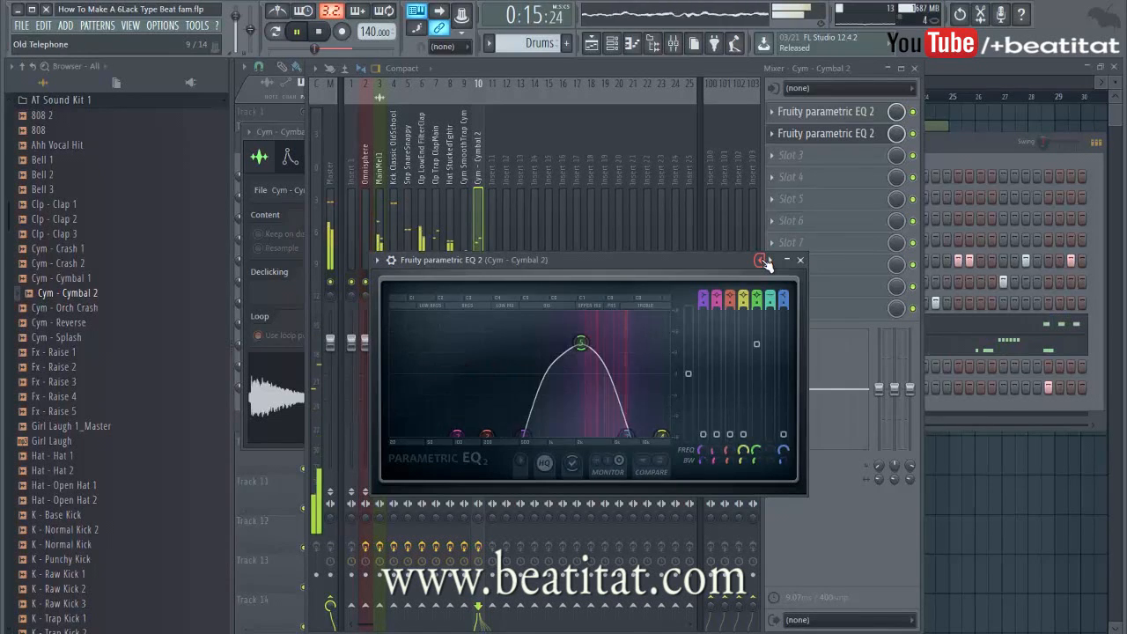
Shift the low cut, peak and high cut of the Old Telephone EQ curve towards higher frequencies
drag(626, 434, 660, 433)
drag(581, 342, 618, 353)
mouse_move(661, 432)
mouse_down()
mouse_move(661, 406)
mouse_move(654, 415)
mouse_up()
drag(662, 433, 670, 416)
drag(618, 354, 637, 355)
drag(653, 415, 666, 402)
drag(525, 434, 543, 434)
click(799, 259)
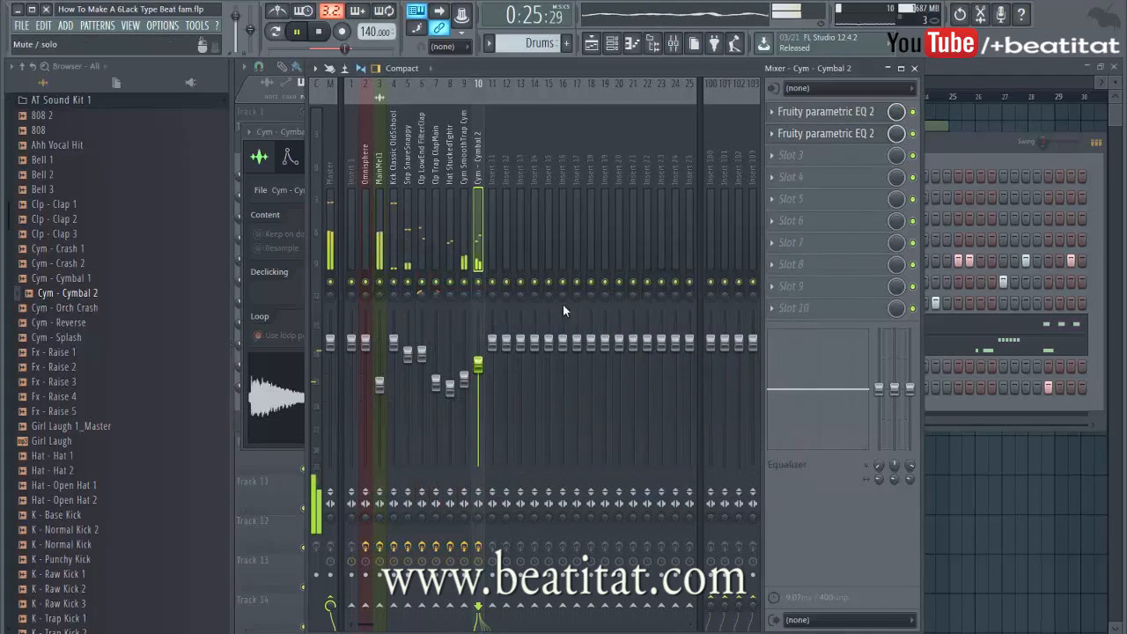
Add Fruity Reeverb 2 in slot 3 of the Cym - Cymbal 2 track, lower its volume slightly and return to the channel rack
click(808, 156)
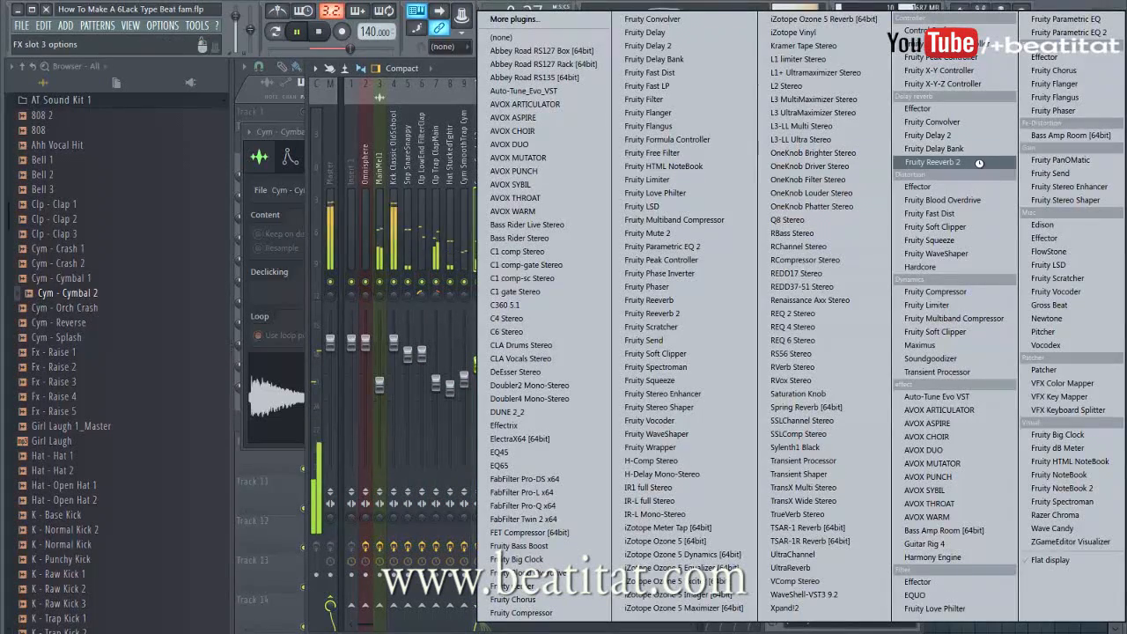
click(981, 169)
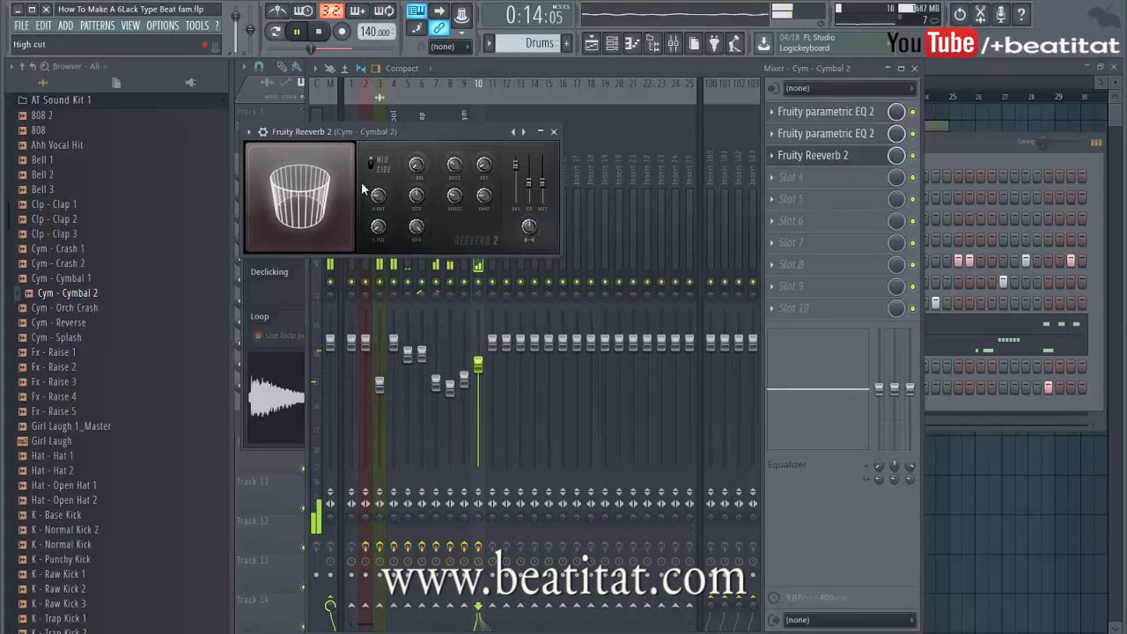
click(554, 133)
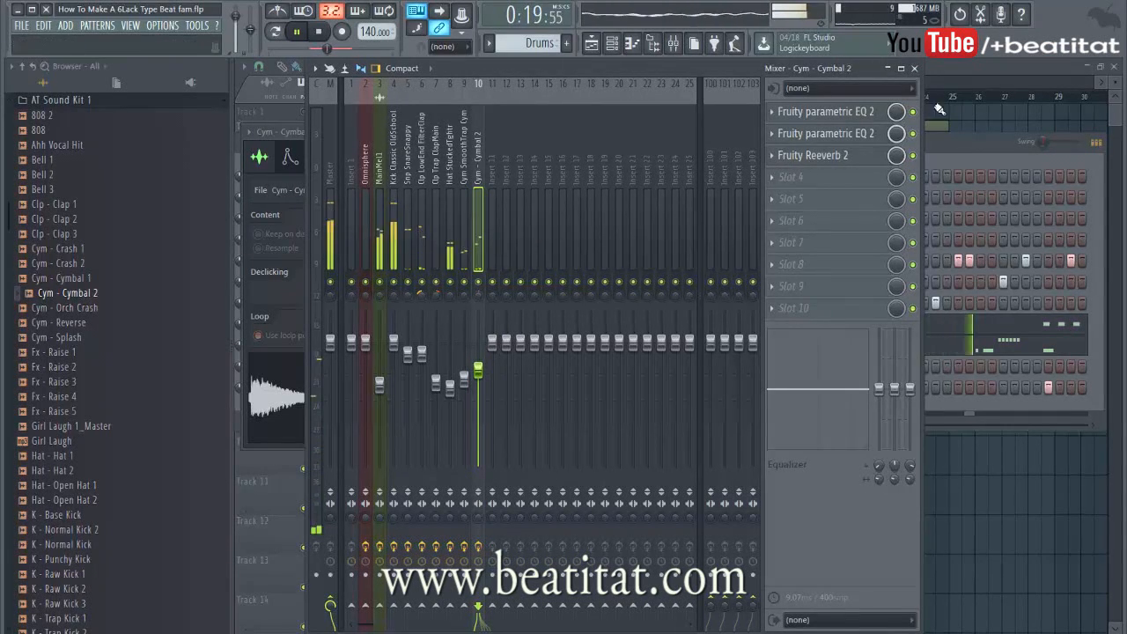
click(915, 69)
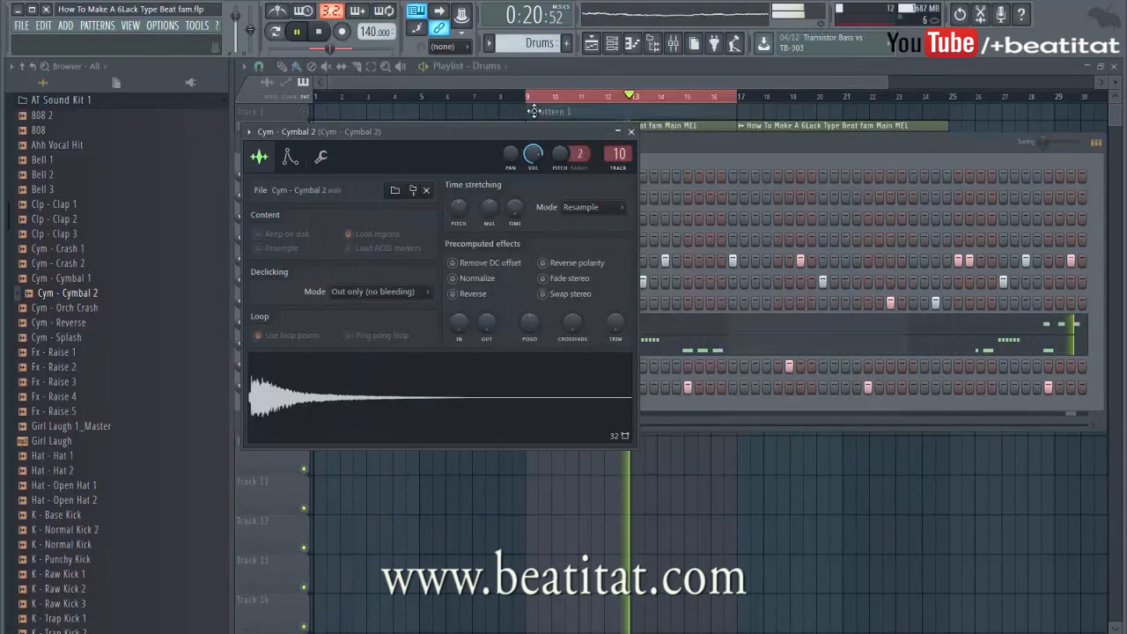
click(627, 122)
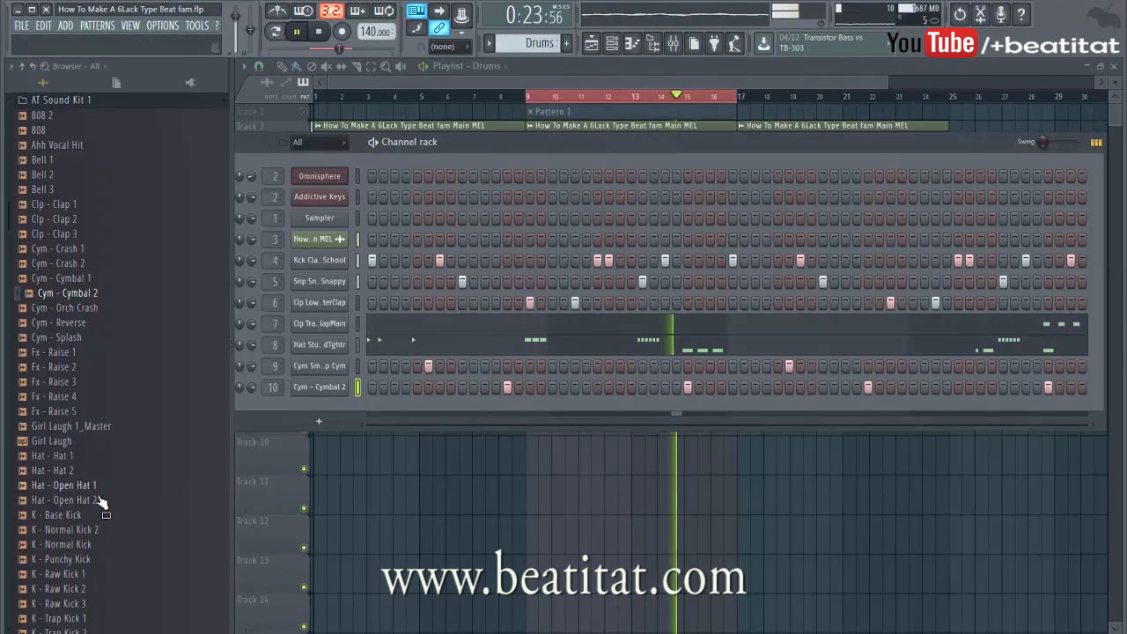
Add the Perc Laser Hat sample from the Percussions folder of AT Sound Kit 2 as a new channel
click(79, 100)
key(space)
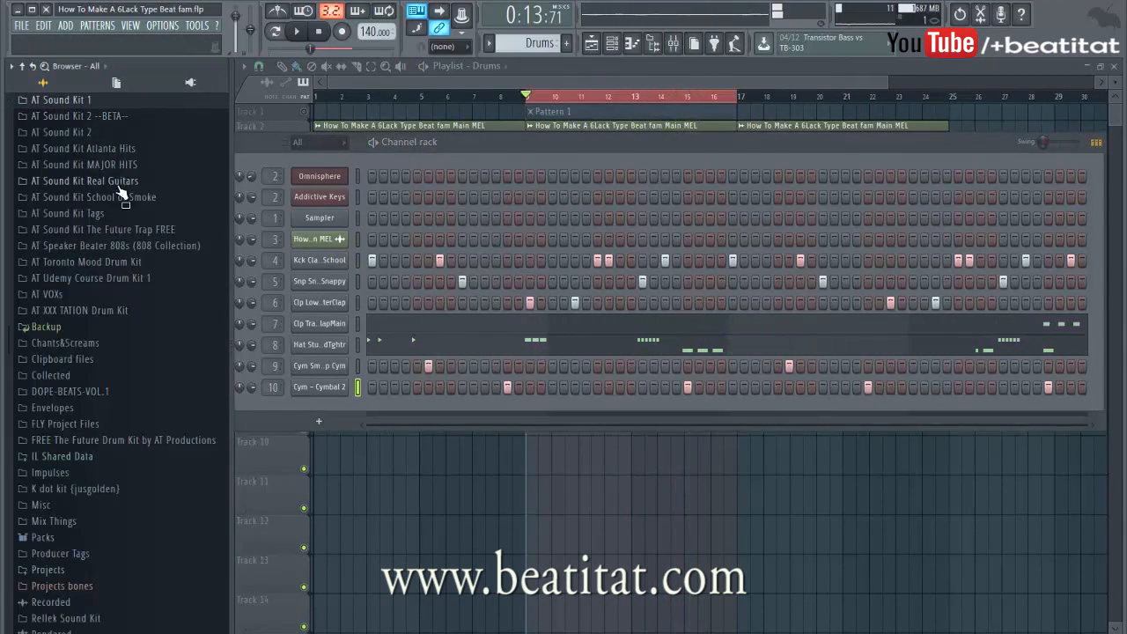
click(62, 132)
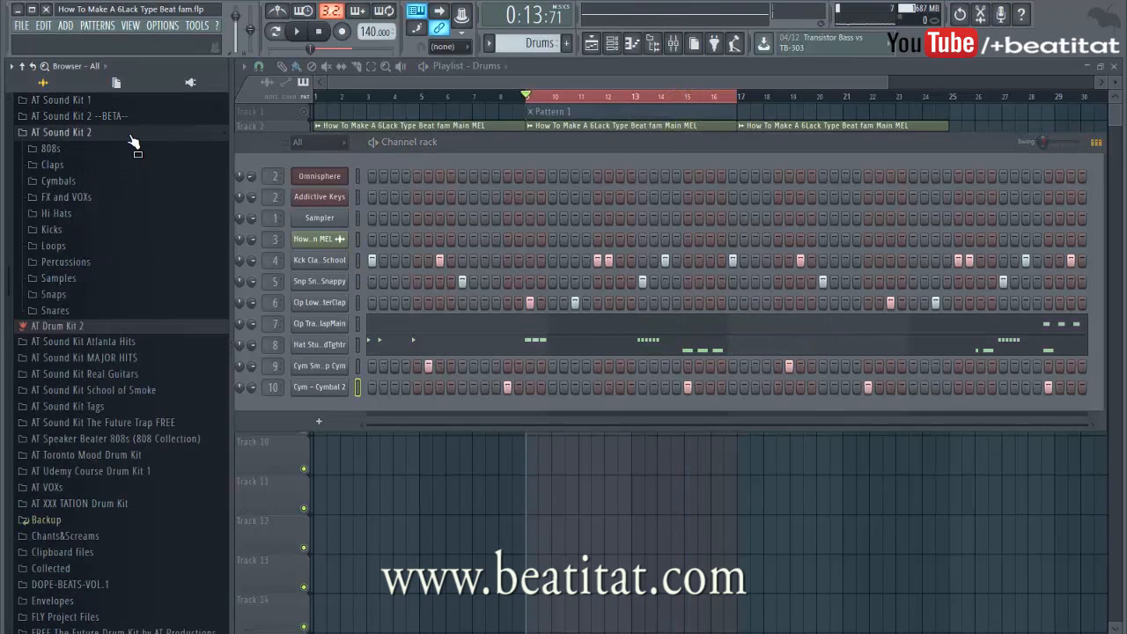
click(66, 262)
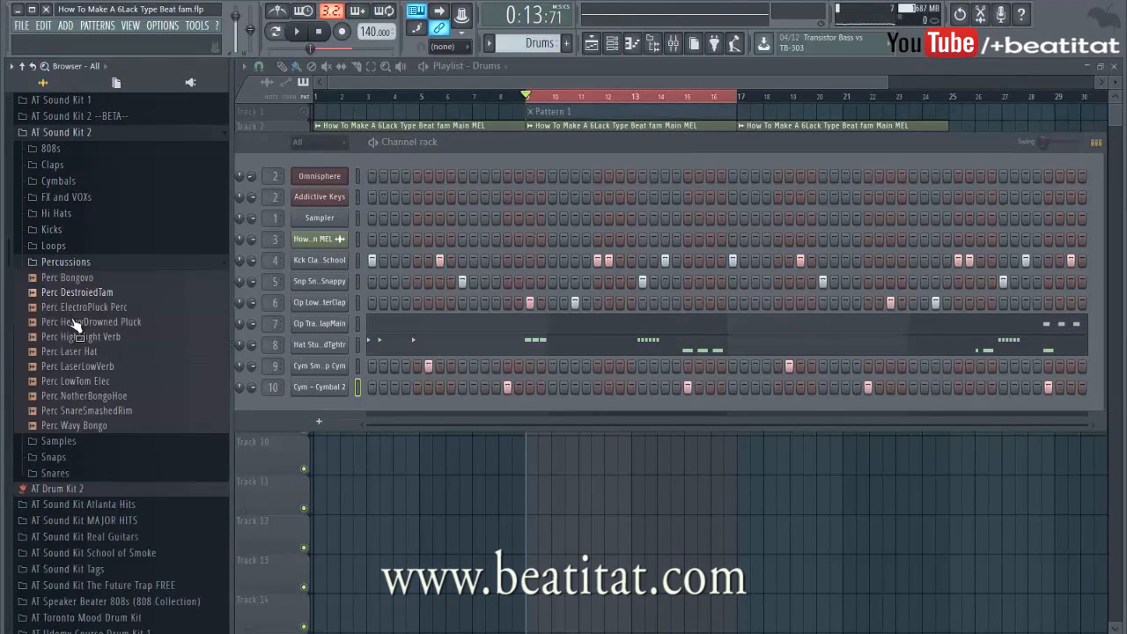
click(83, 365)
drag(93, 354, 218, 384)
drag(369, 400, 370, 403)
Add Perc Laser Hat hits on steps 21 and 53 while the pattern plays
key(space)
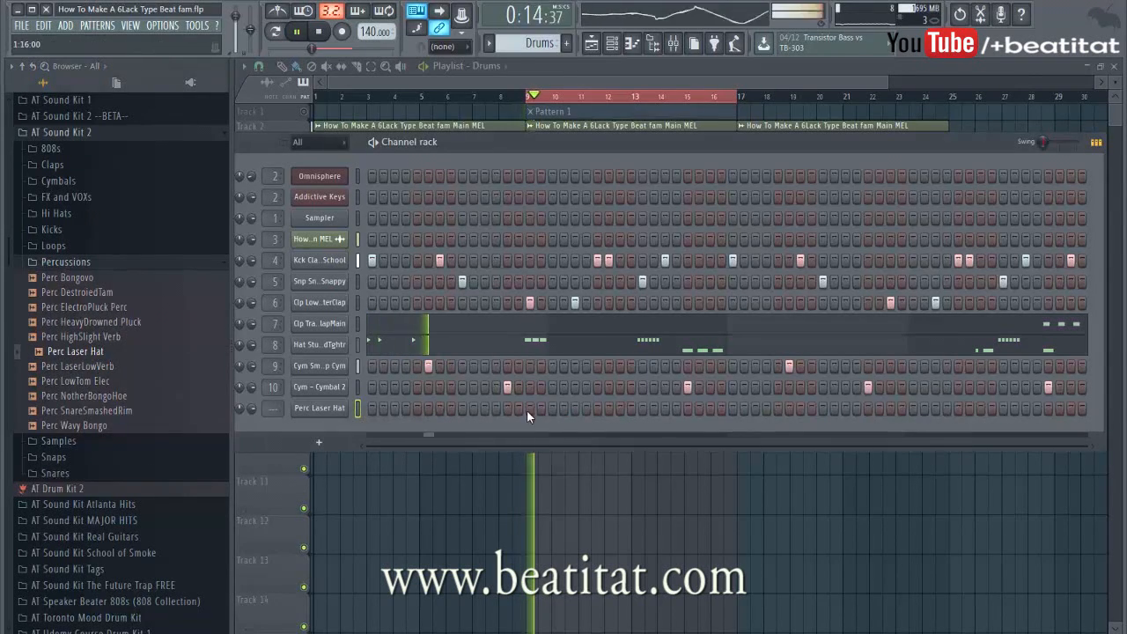
click(598, 407)
click(608, 408)
click(609, 407)
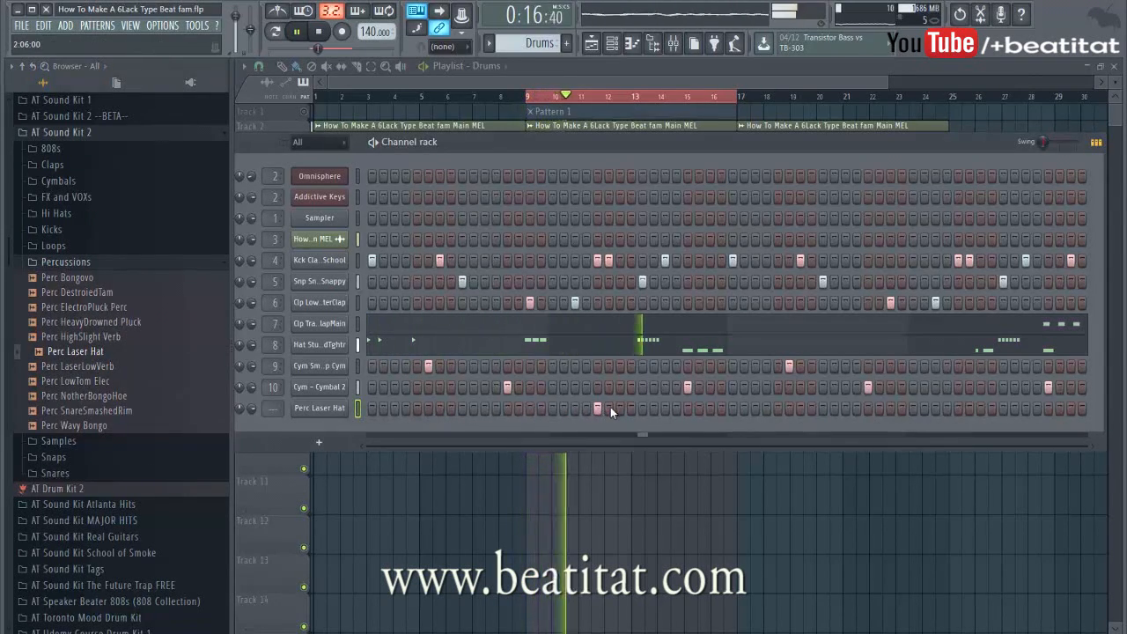
click(958, 407)
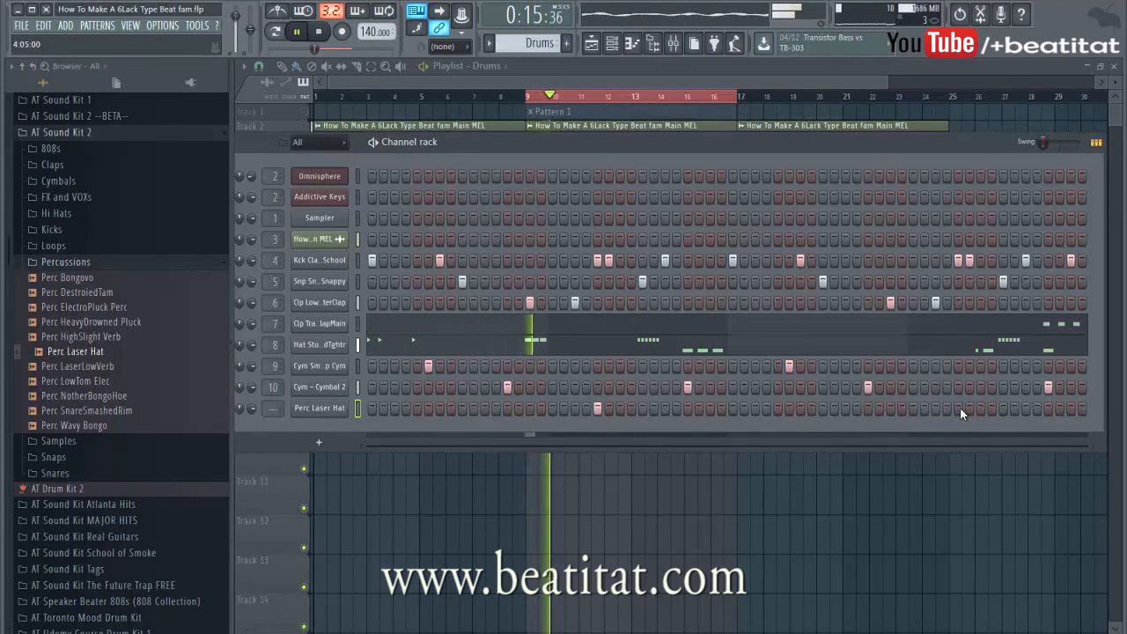
key(space)
Audition the other AT Sound Kit 2 percussion samples, such as Perc NotherBongoHoe, Perc Wavy Bongo and Perc ElectroPluck Perc
click(126, 396)
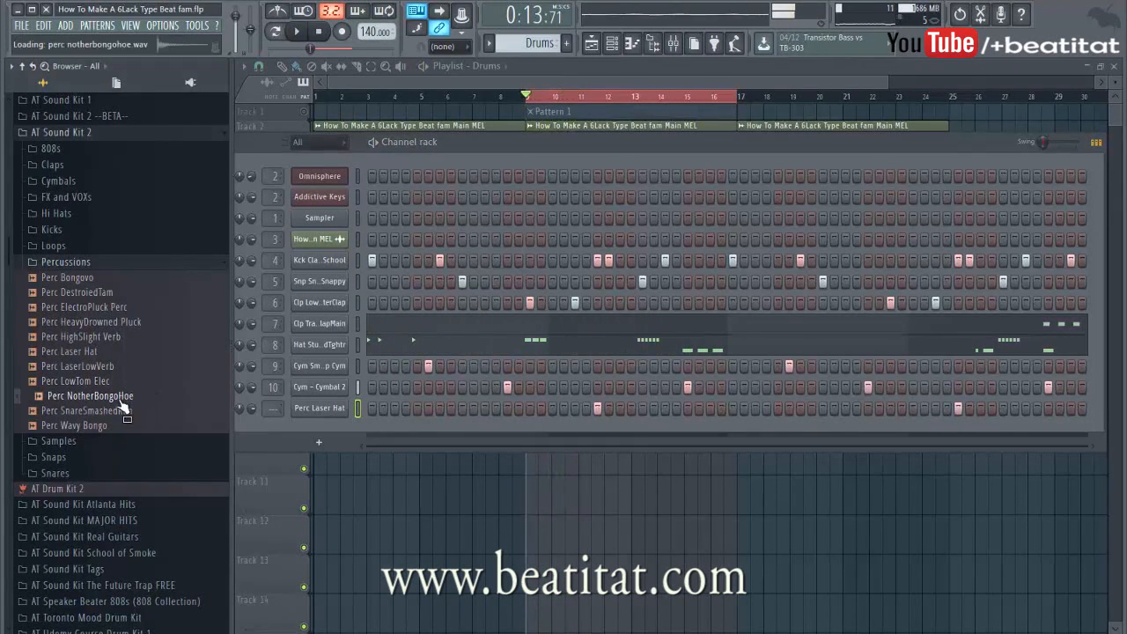
click(135, 367)
click(132, 307)
click(132, 294)
drag(135, 279, 287, 407)
click(124, 296)
click(93, 395)
click(109, 410)
click(107, 426)
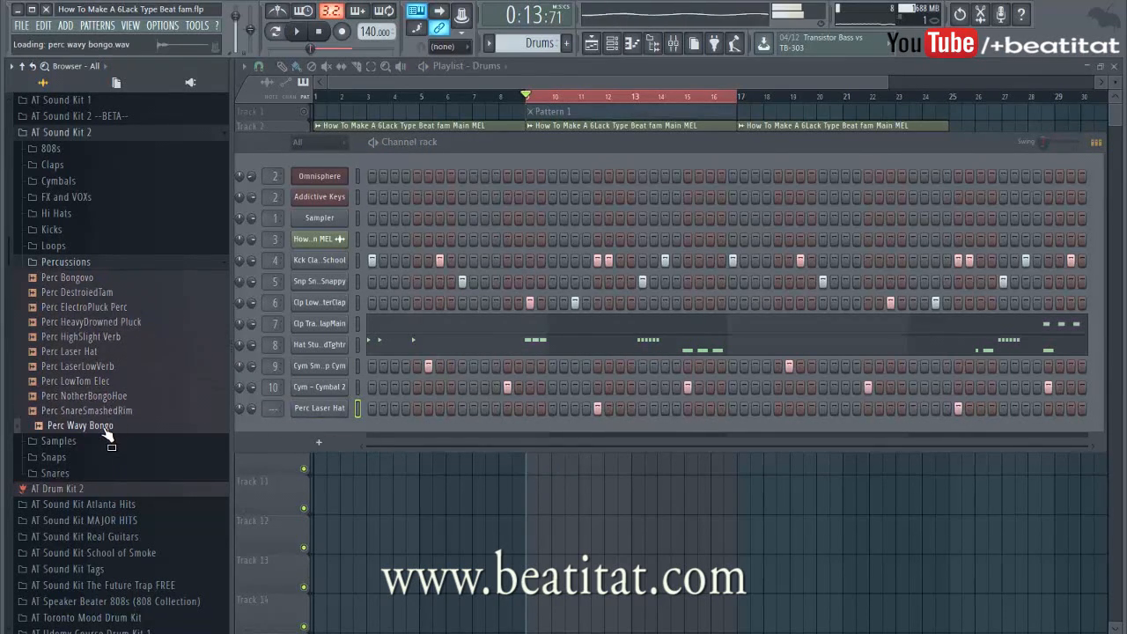
click(121, 322)
click(120, 306)
Play the pattern and route the Perc Laser Hat channel to free mixer track 11
key(space)
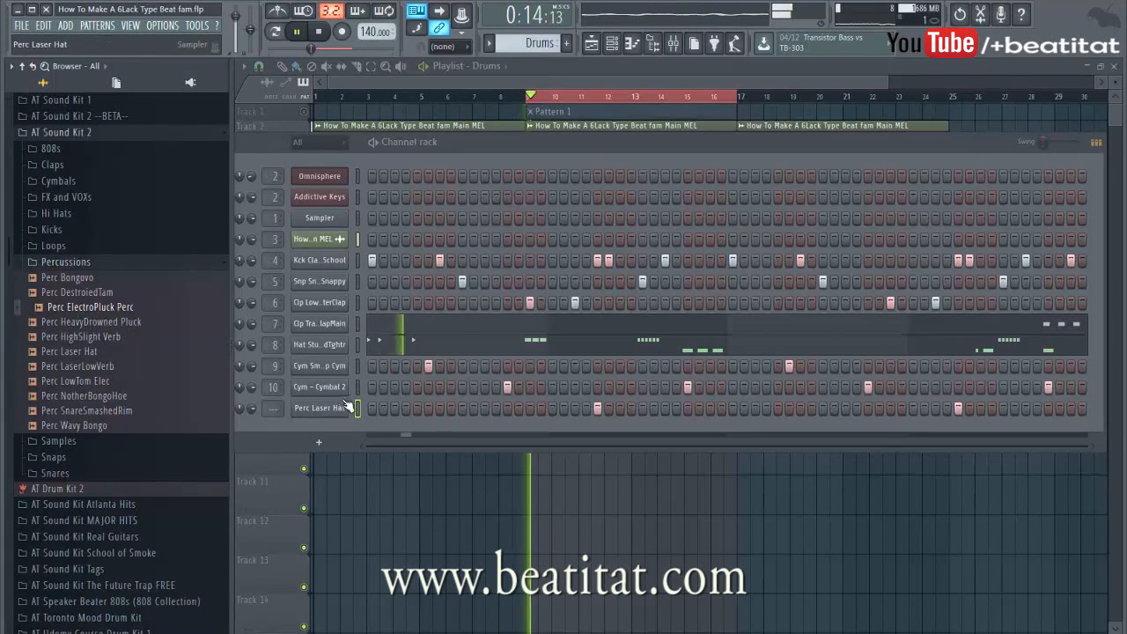
click(346, 407)
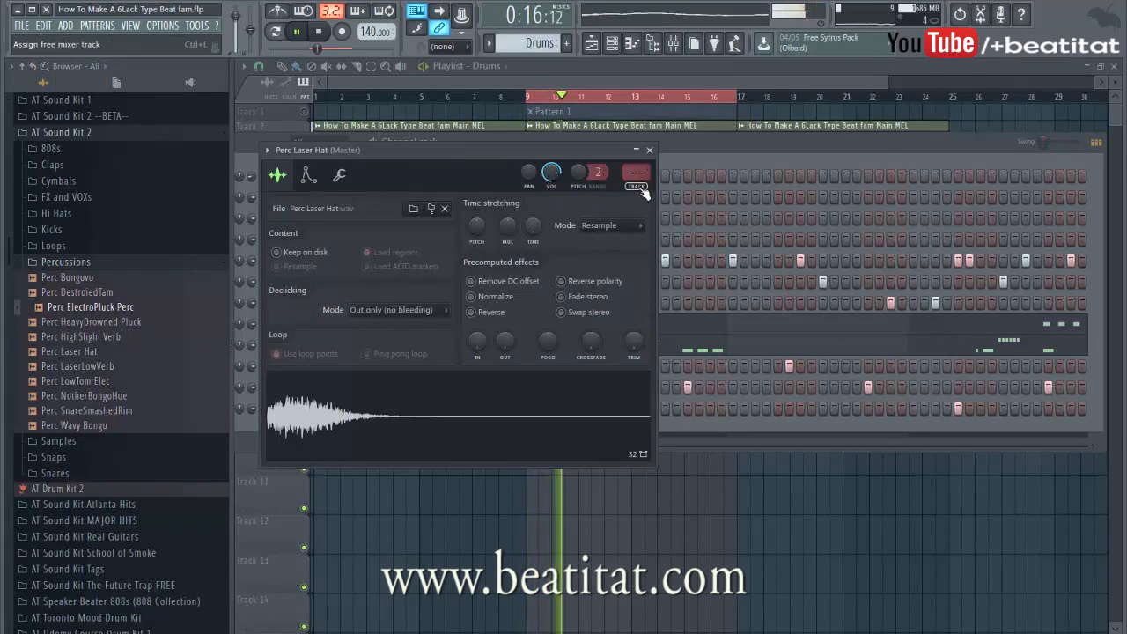
click(639, 187)
Add Fruity Parametric EQ 2 to the Perc Laser Hat track, cutting the lows and slightly lowering the highest band
click(810, 113)
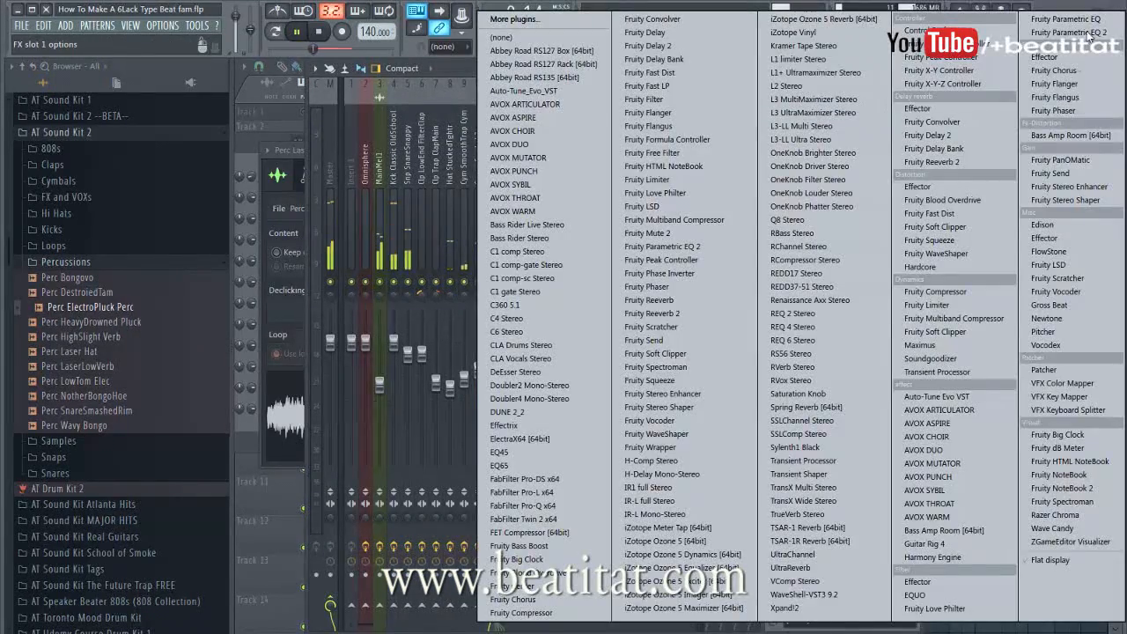
click(1039, 83)
drag(495, 246, 539, 251)
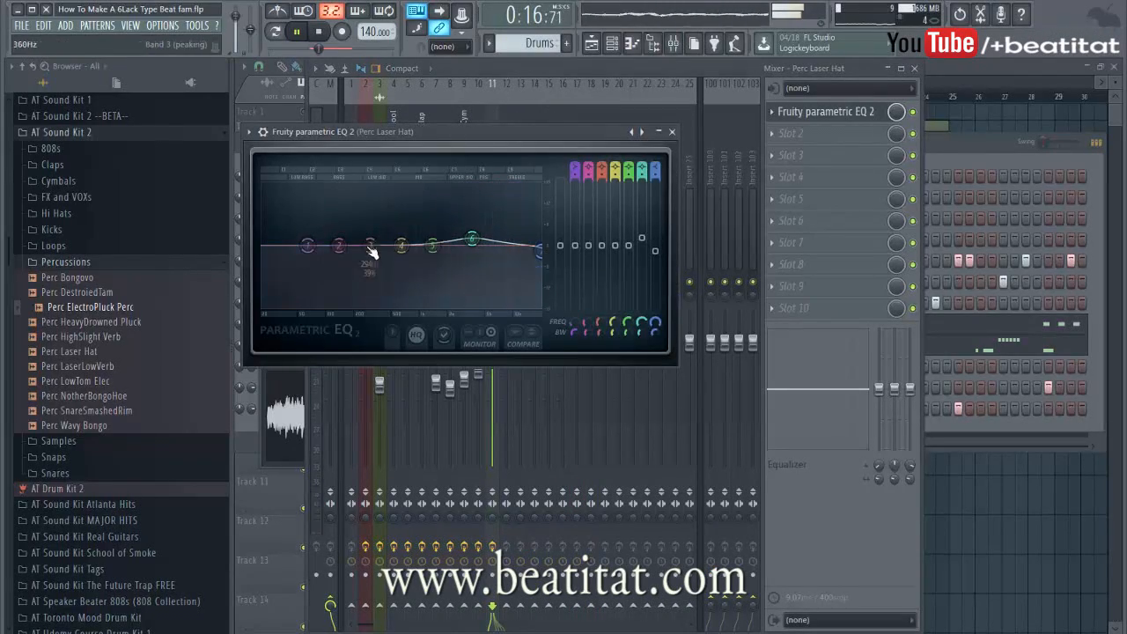
drag(320, 253, 424, 311)
click(672, 132)
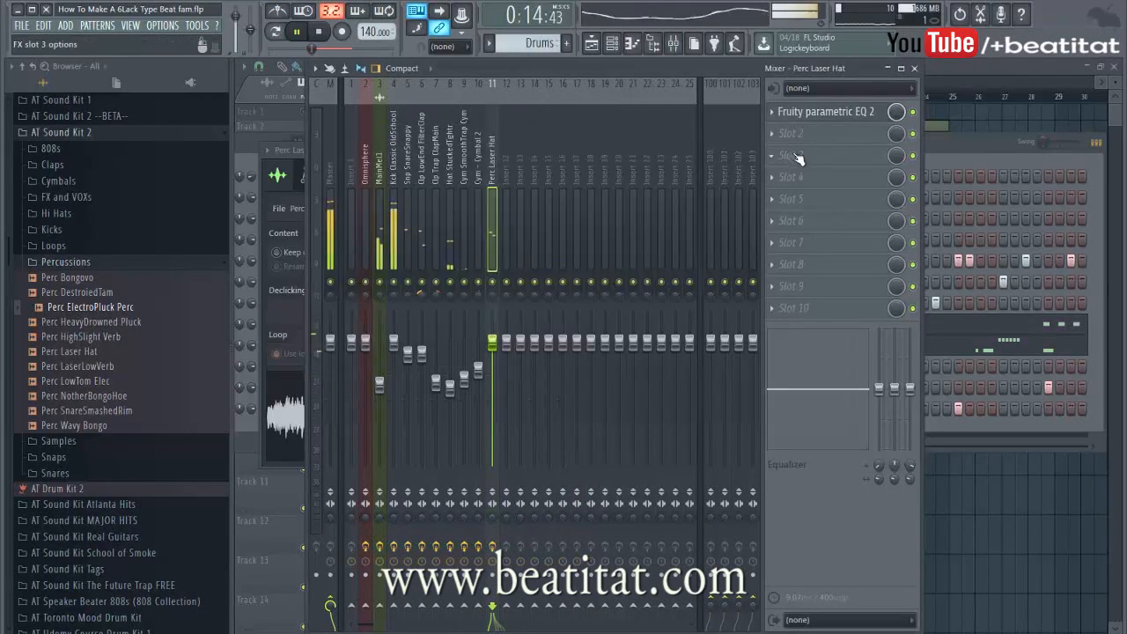
Add Fruity Reeverb 2 in slot 3 of the Perc Laser Hat track with a higher wet level, and lower the track's volume
click(798, 157)
click(931, 162)
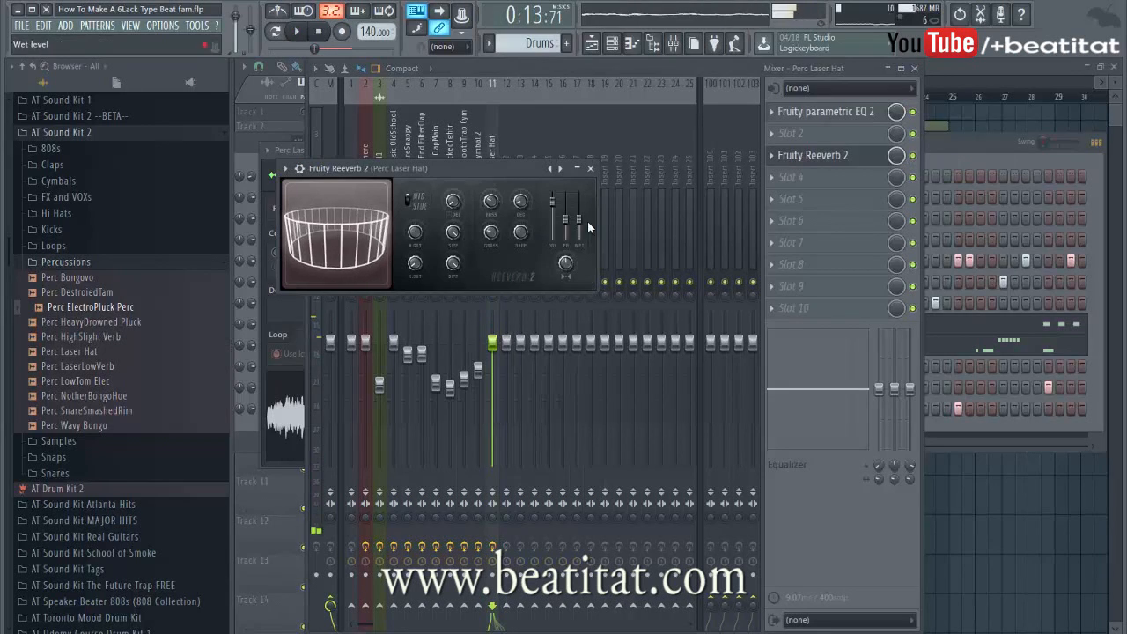
key(space)
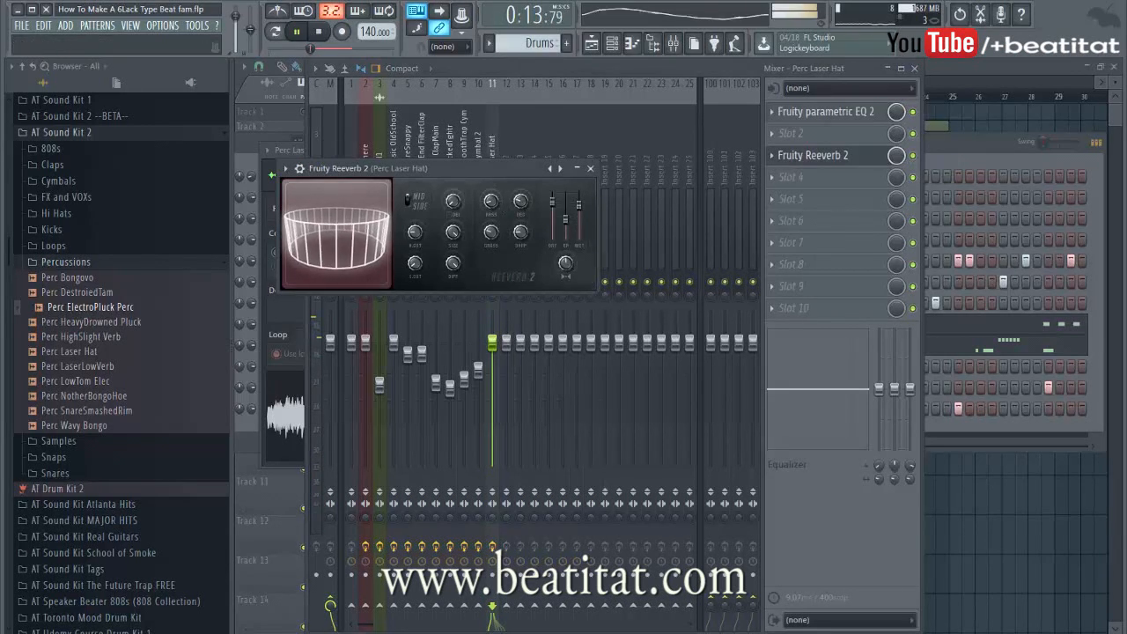
click(591, 168)
drag(498, 343, 498, 371)
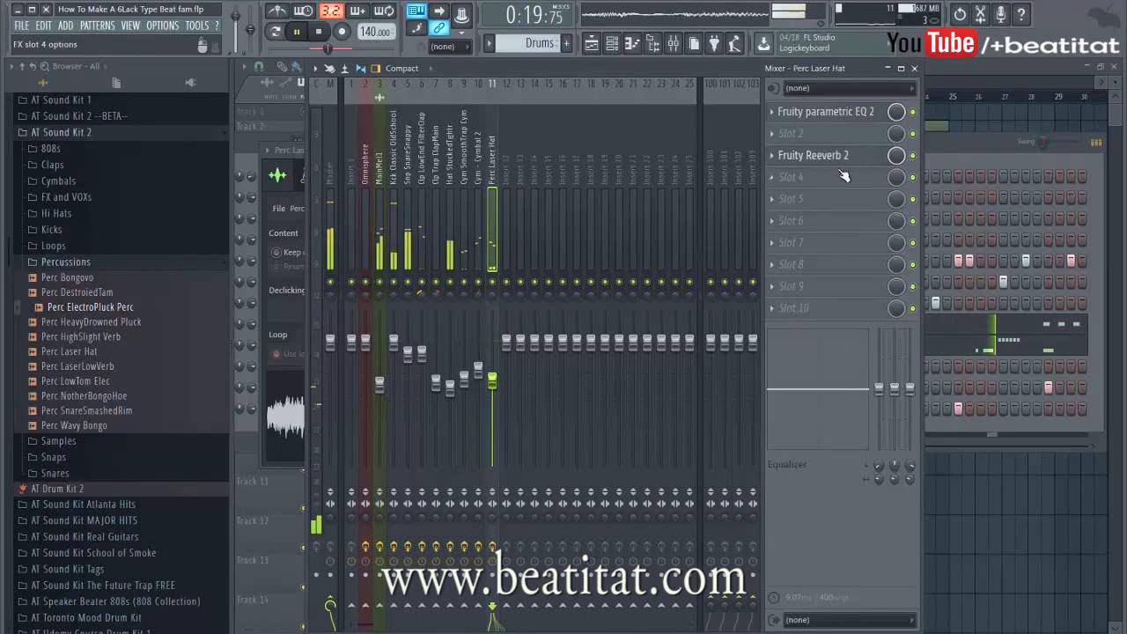
click(914, 68)
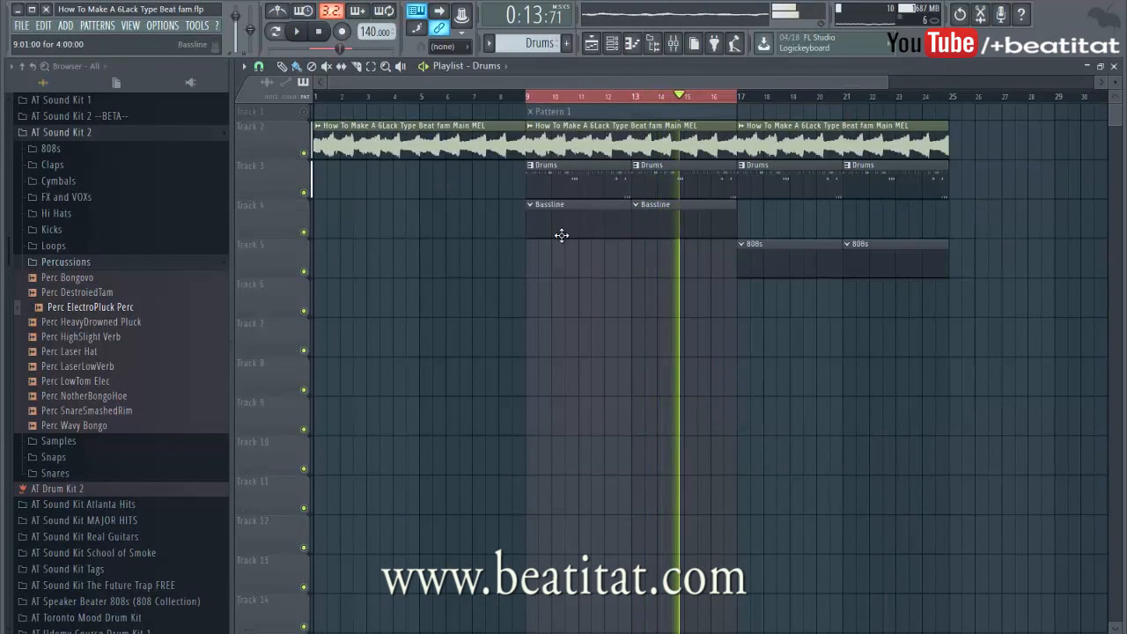
Open the Bassline pattern and insert a Nexus channel in the channel rack
double_click(562, 235)
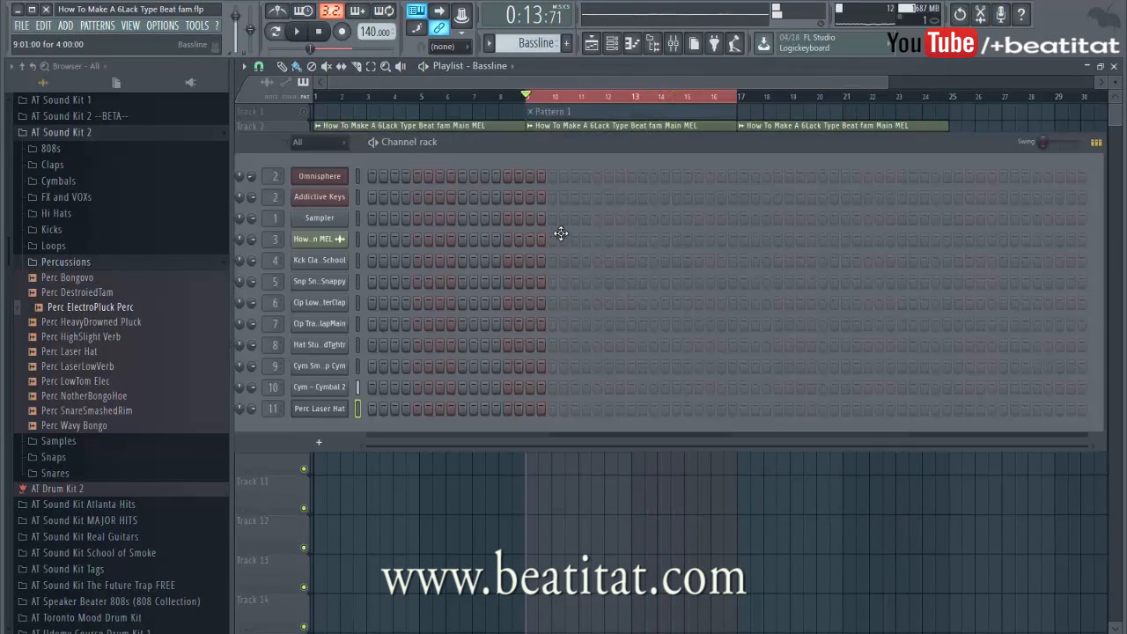
right_click(326, 180)
mouse_move(388, 234)
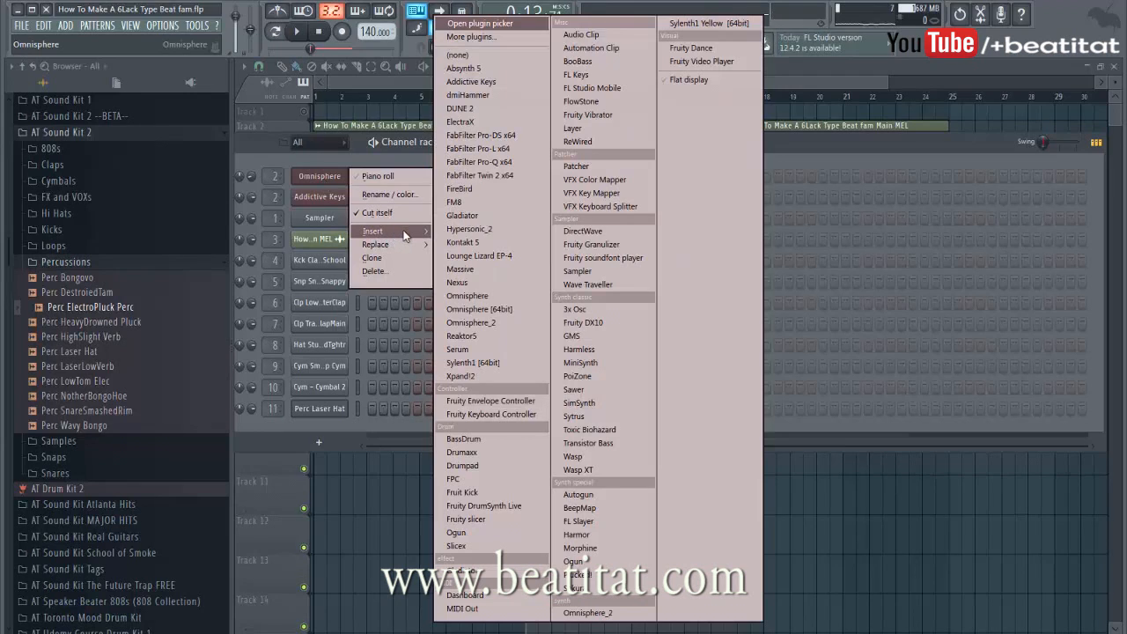
click(502, 284)
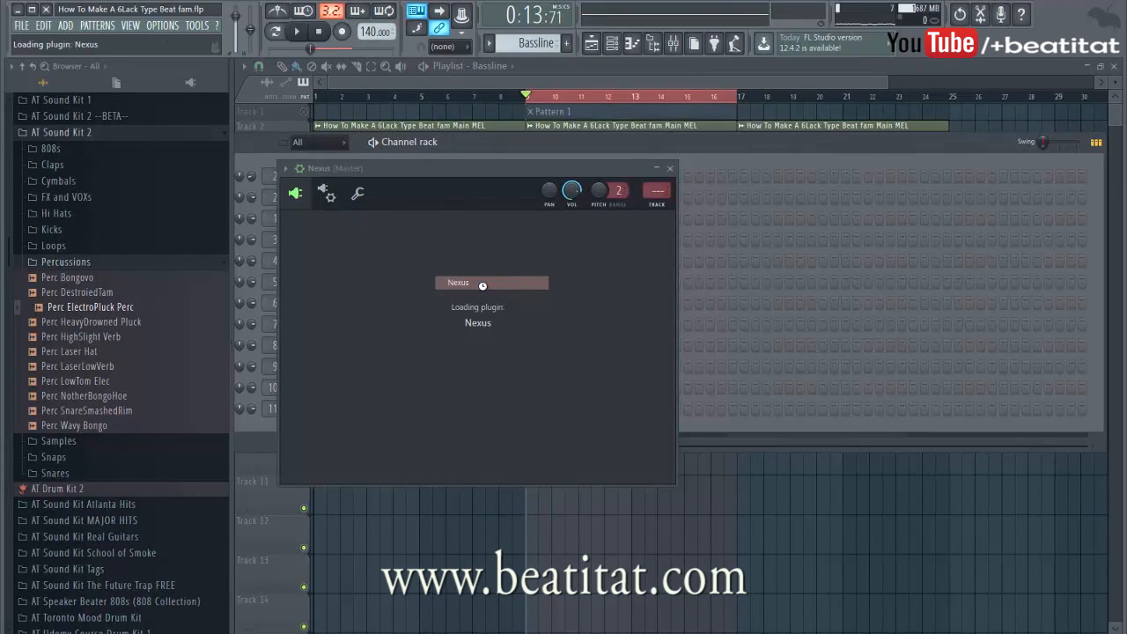
Try XP Bass presets in Nexus such as BA Break, BA Club and BA Detroit, lowering BA Detroit's filter cutoff to about -70
scroll(498, 299, up, 2)
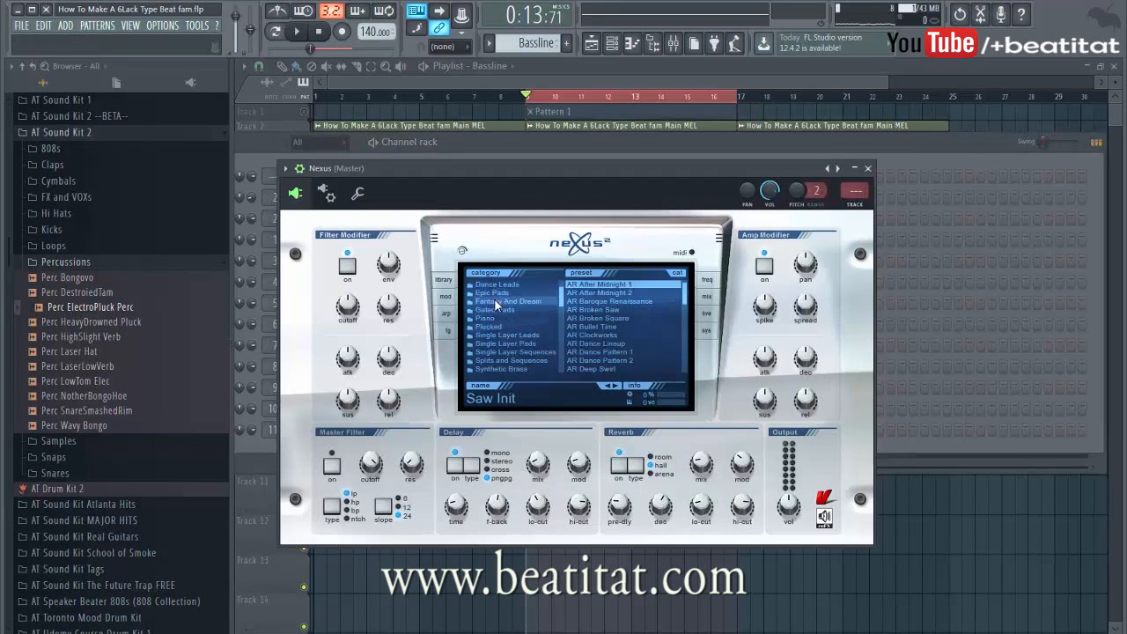
scroll(499, 356, down, 2)
click(507, 352)
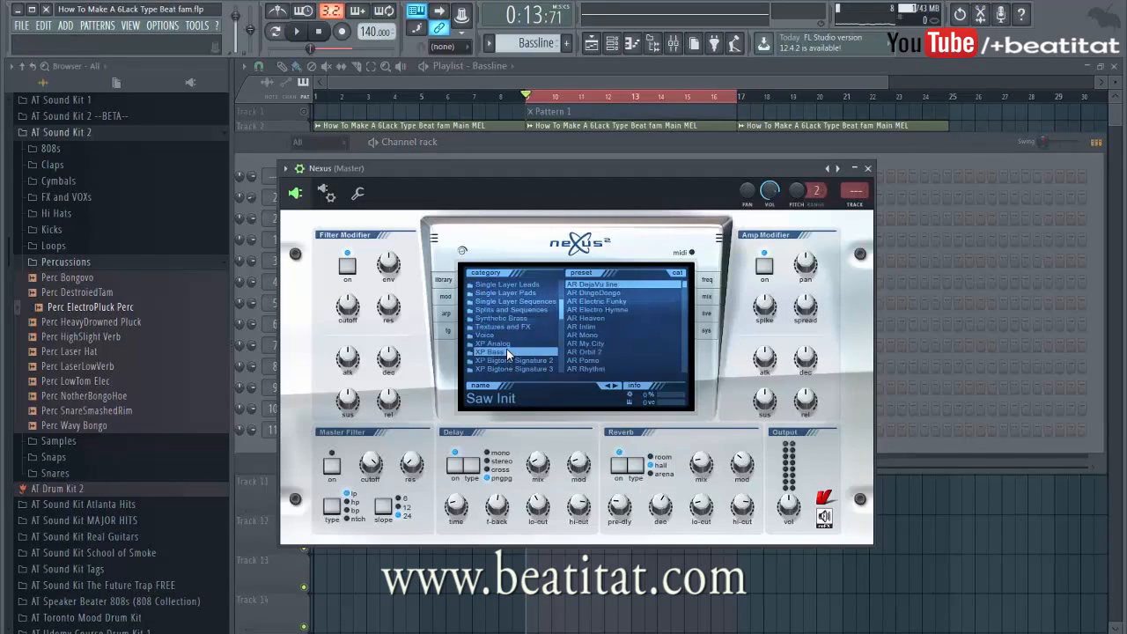
click(590, 344)
scroll(591, 343, down, 3)
click(593, 343)
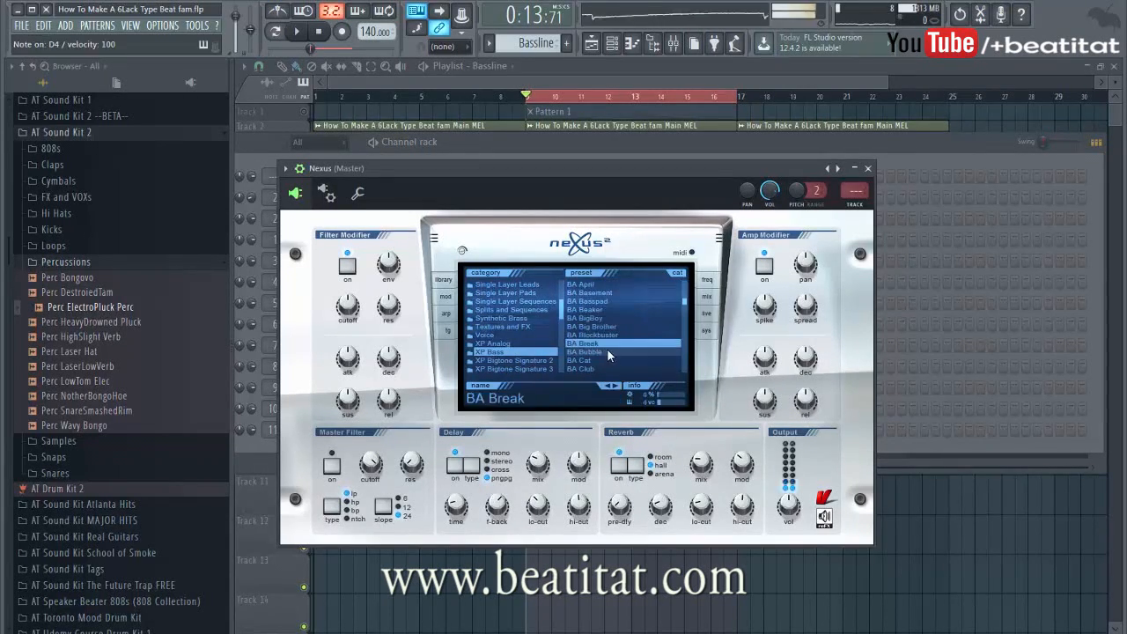
click(602, 359)
click(600, 367)
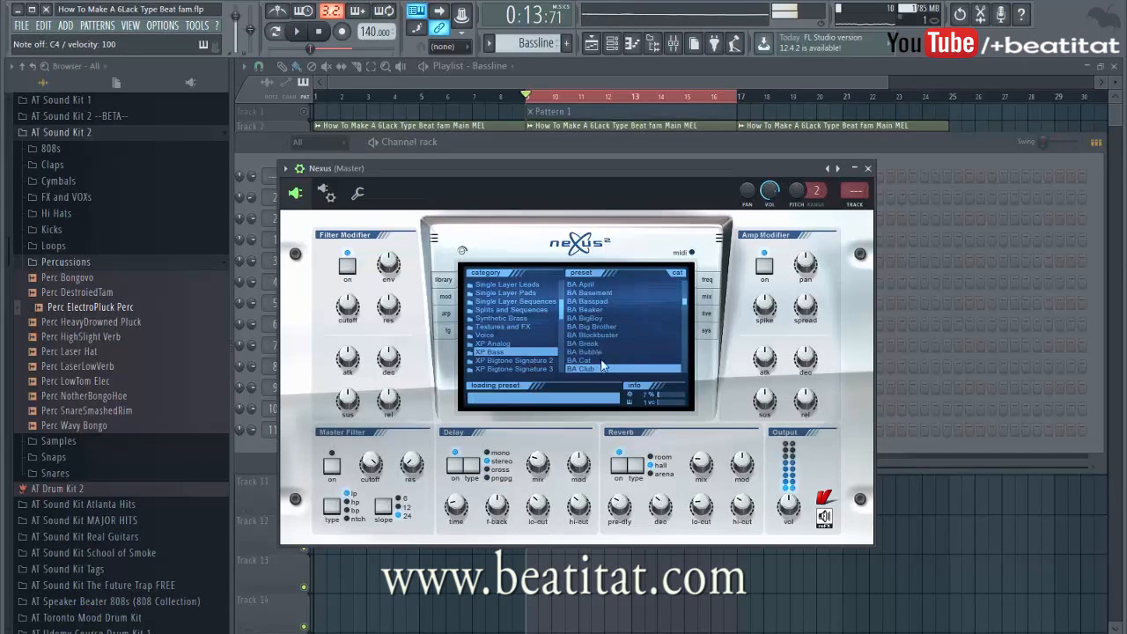
scroll(600, 359, down, 2)
click(599, 360)
mouse_move(353, 352)
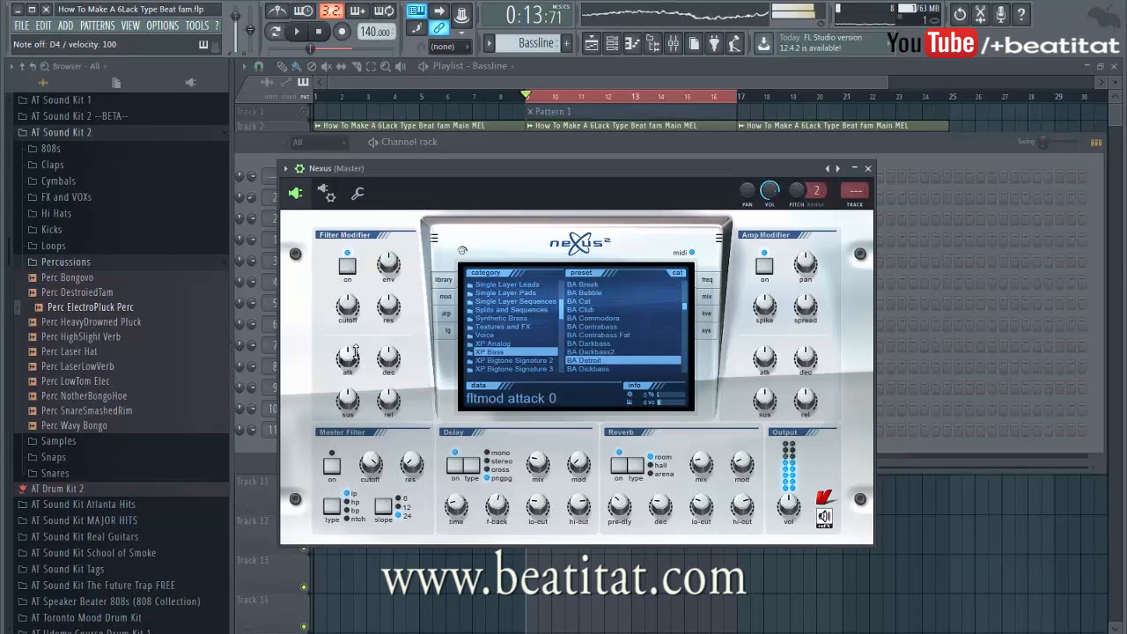
mouse_move(351, 297)
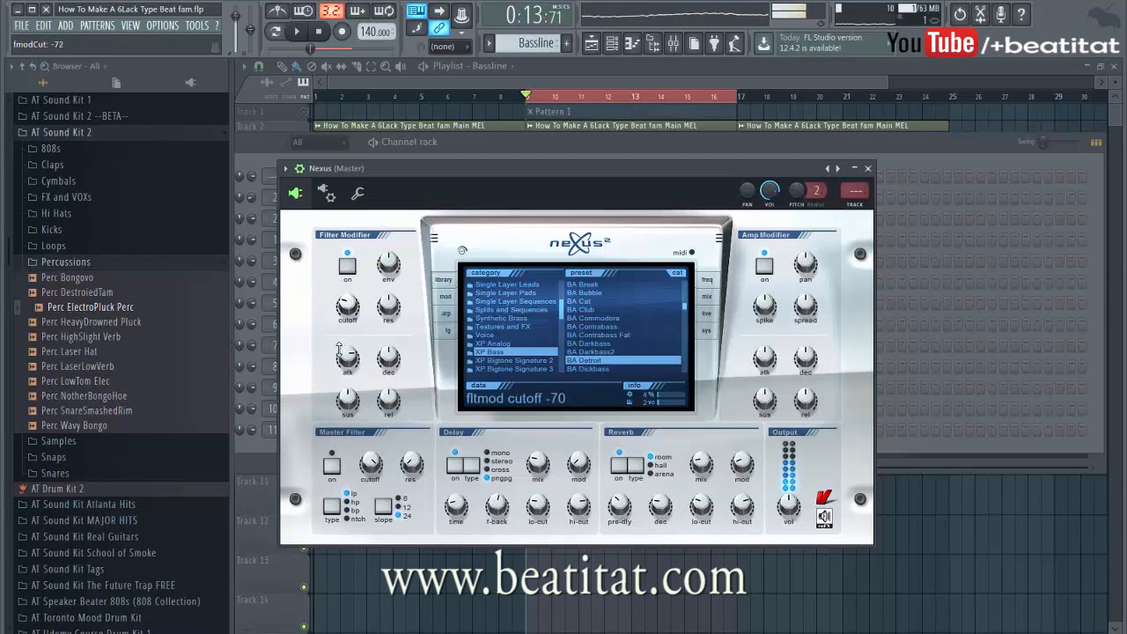
Try the BA Contrabass preset with a lowered filter cutoff, a raised filter attack and the master filter switched on
click(592, 328)
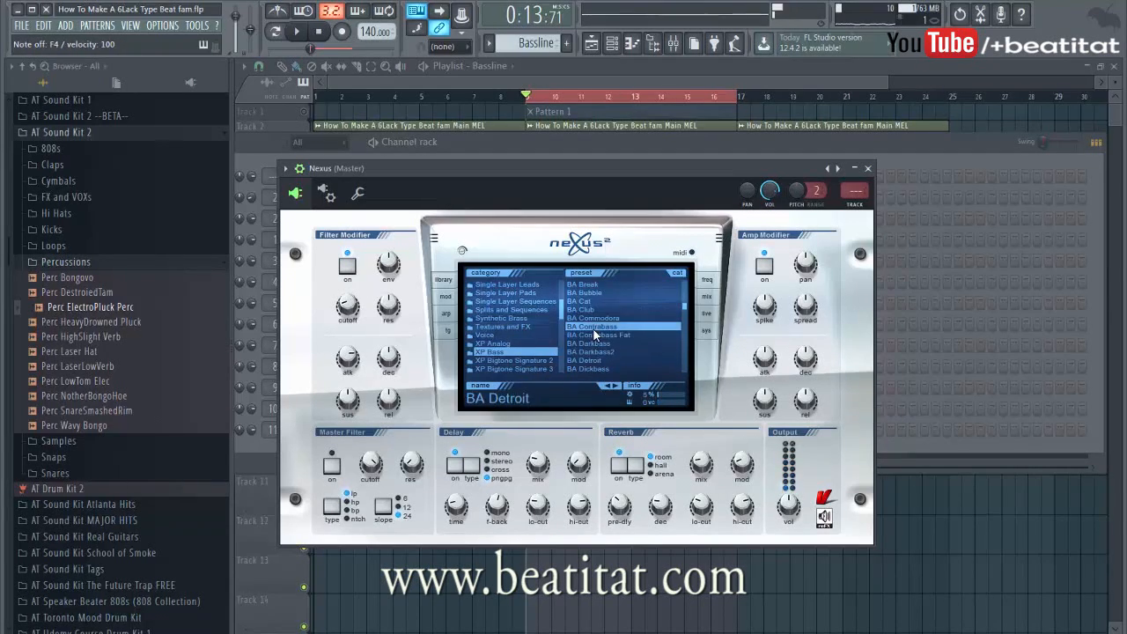
mouse_move(347, 304)
drag(338, 373, 350, 345)
click(334, 466)
mouse_move(364, 460)
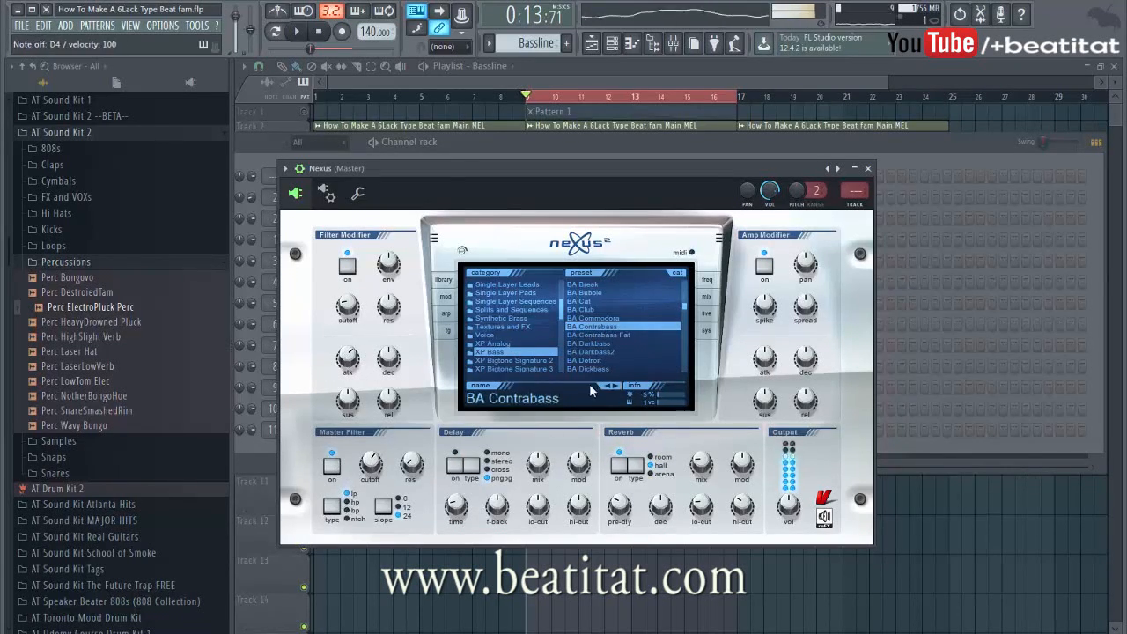
Try the BA Electro Carpet preset with a raised filter attack and the master filter switched on
scroll(606, 328, down, 4)
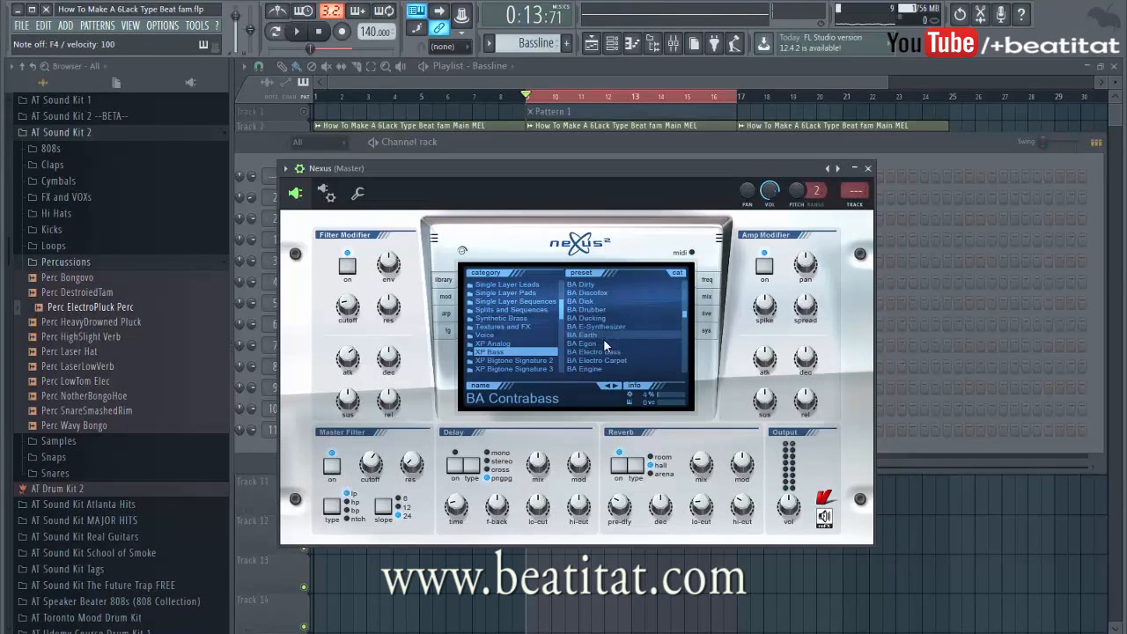
click(603, 343)
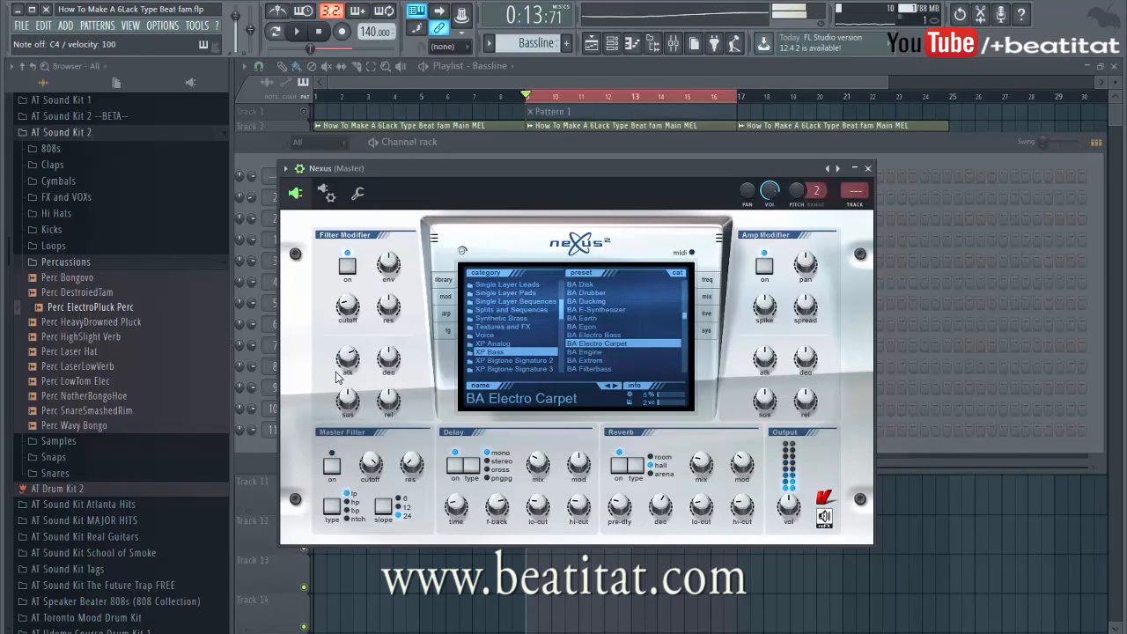
drag(347, 362, 345, 348)
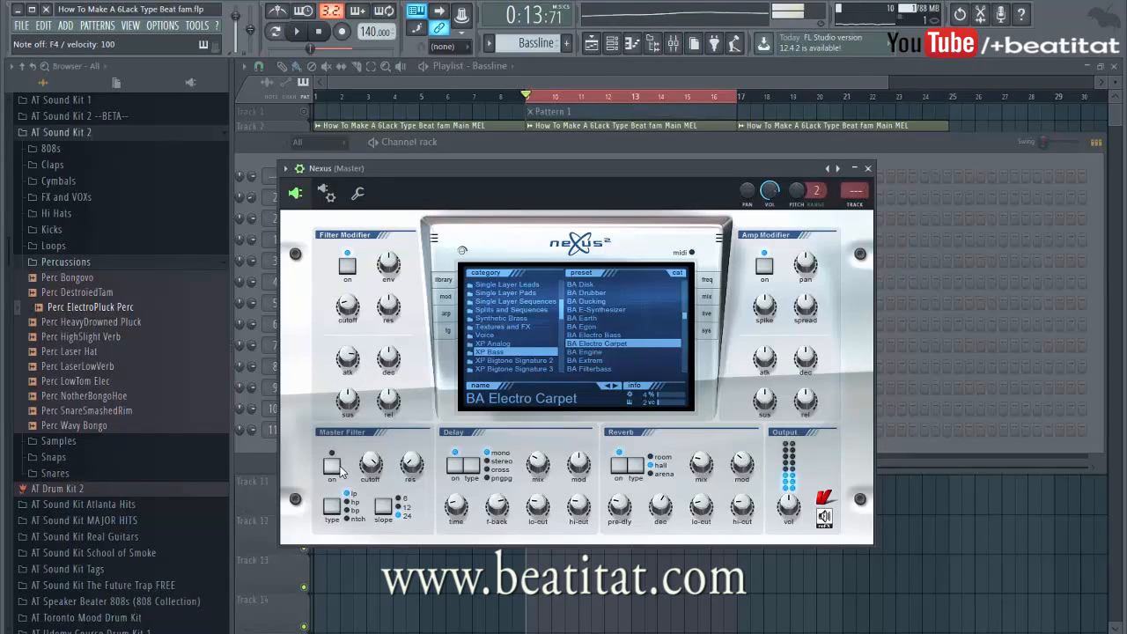
drag(357, 472, 353, 465)
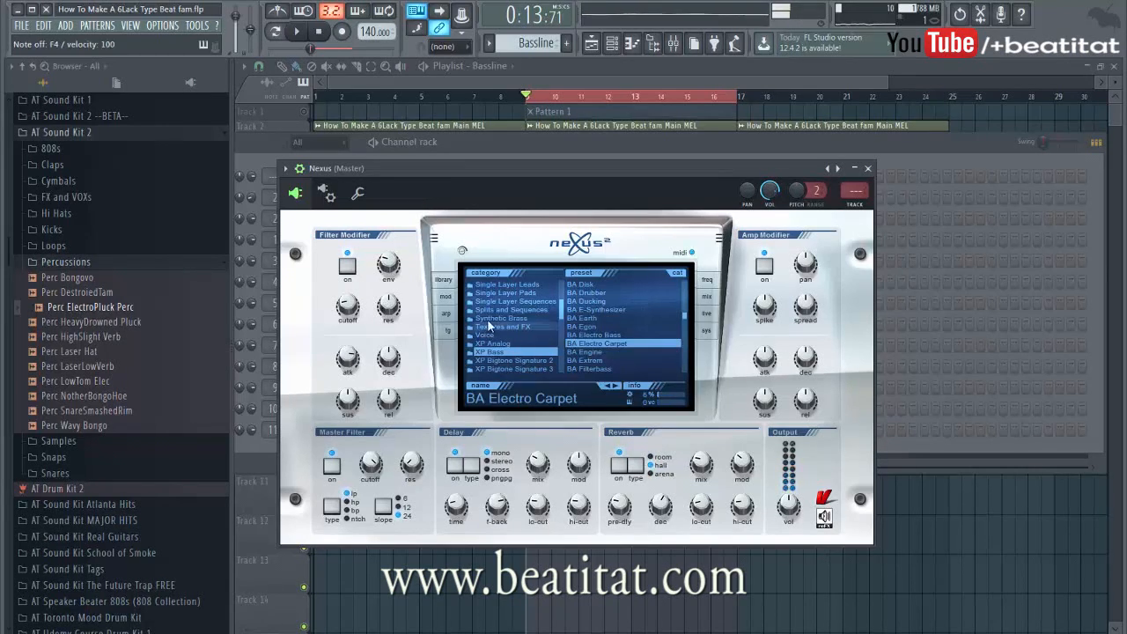
Load the Firefunk preset from the XP Minimal House category, lower its filter cutoff and switch on the master filter
scroll(503, 332, down, 5)
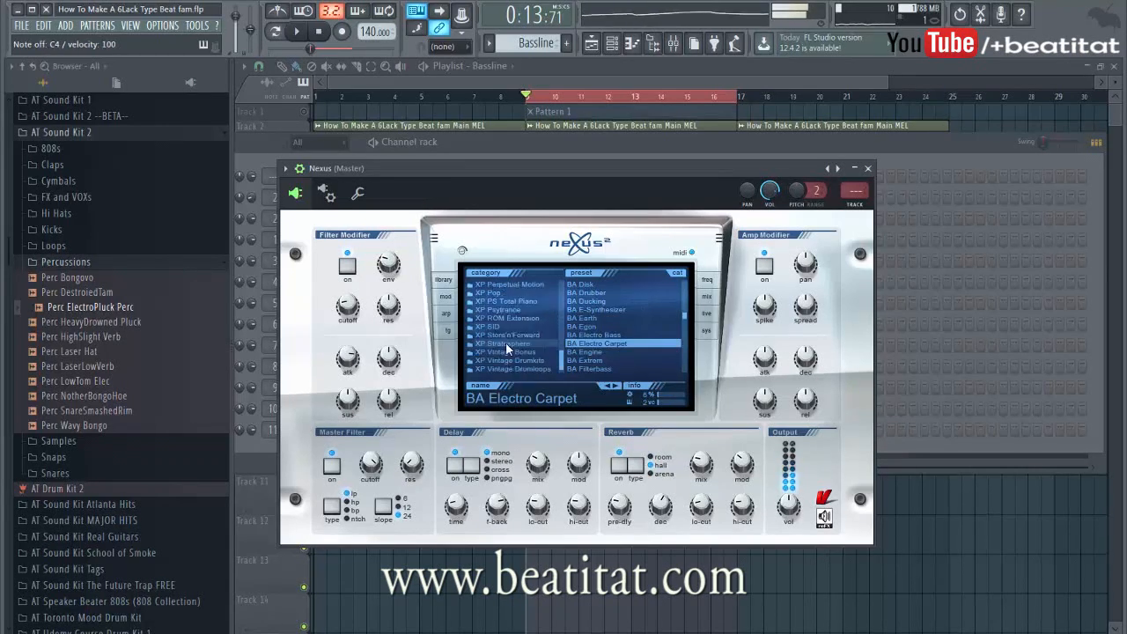
scroll(517, 339, up, 3)
click(516, 327)
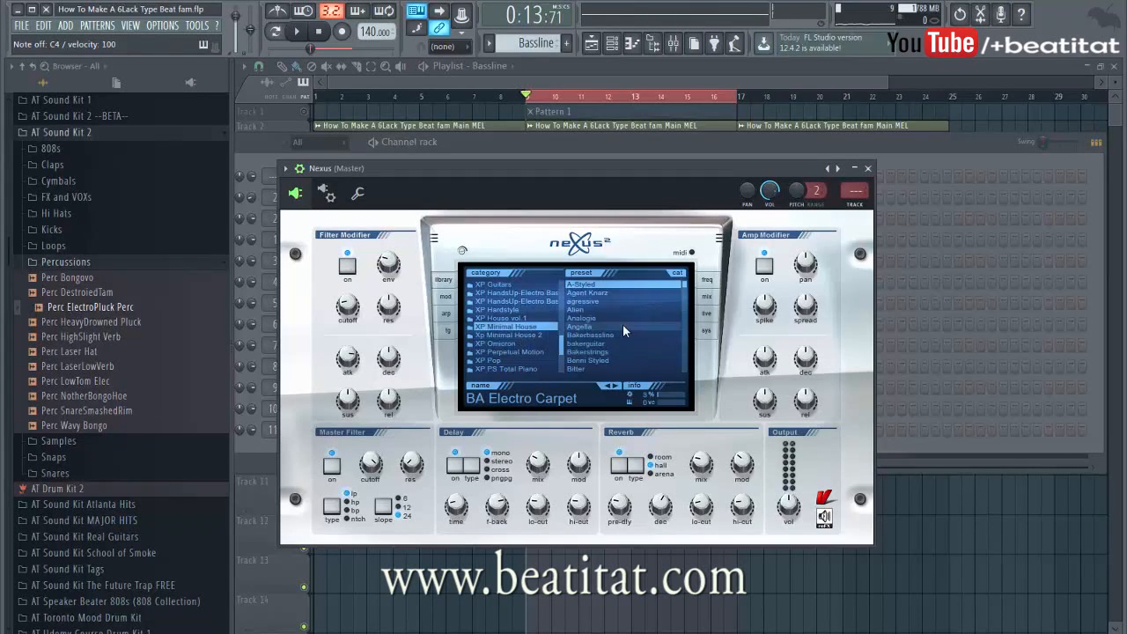
scroll(620, 334, down, 6)
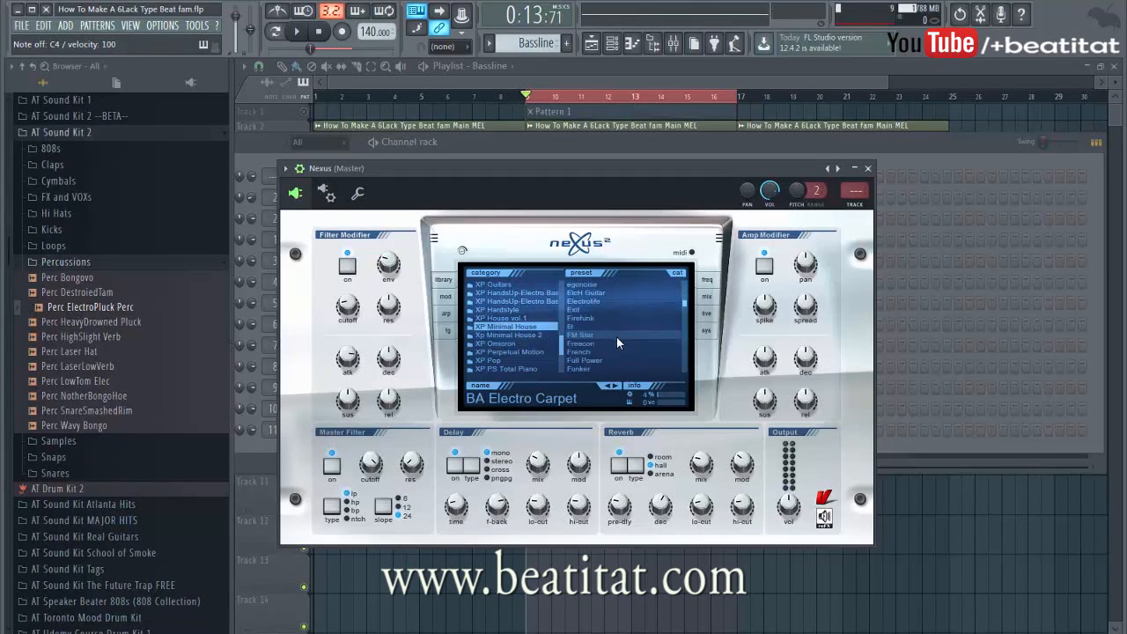
scroll(584, 324, down, 2)
click(593, 301)
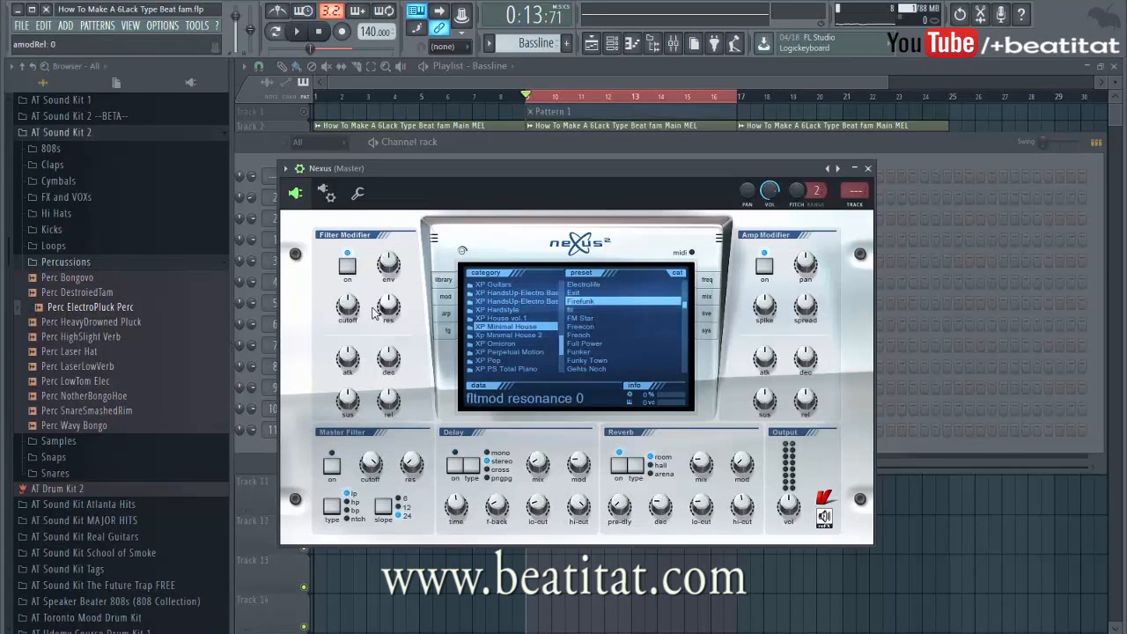
drag(347, 307, 348, 342)
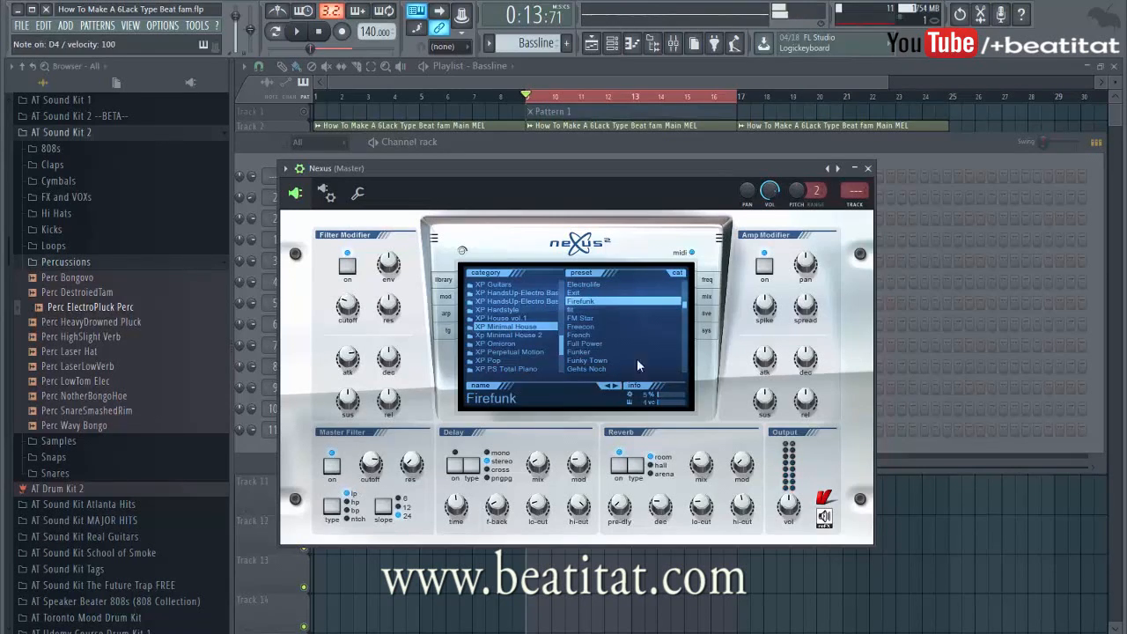
Rename the Nexus channel as BASSLINE and route it to free mixer track 12
click(868, 167)
key(F2)
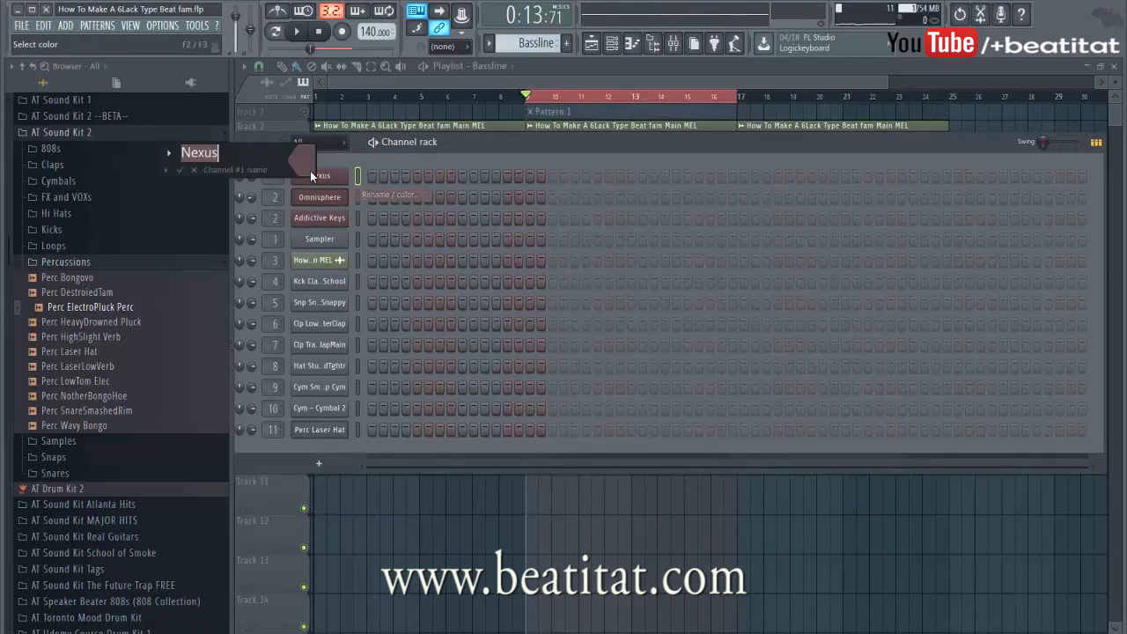
text(BASSLINE)
key(Return)
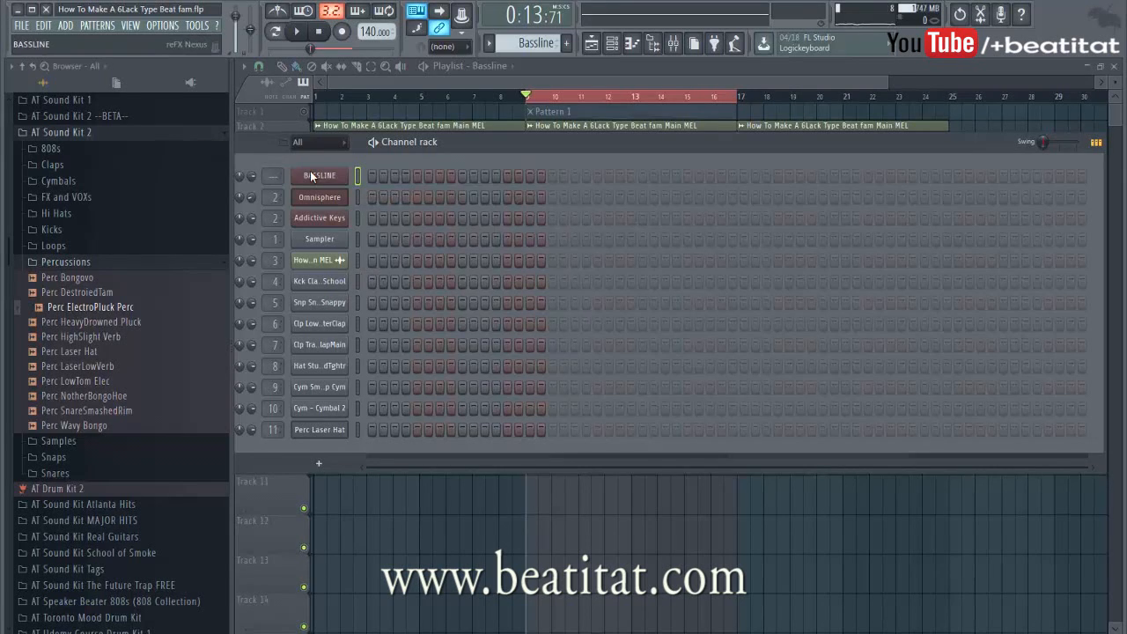
click(312, 174)
click(861, 204)
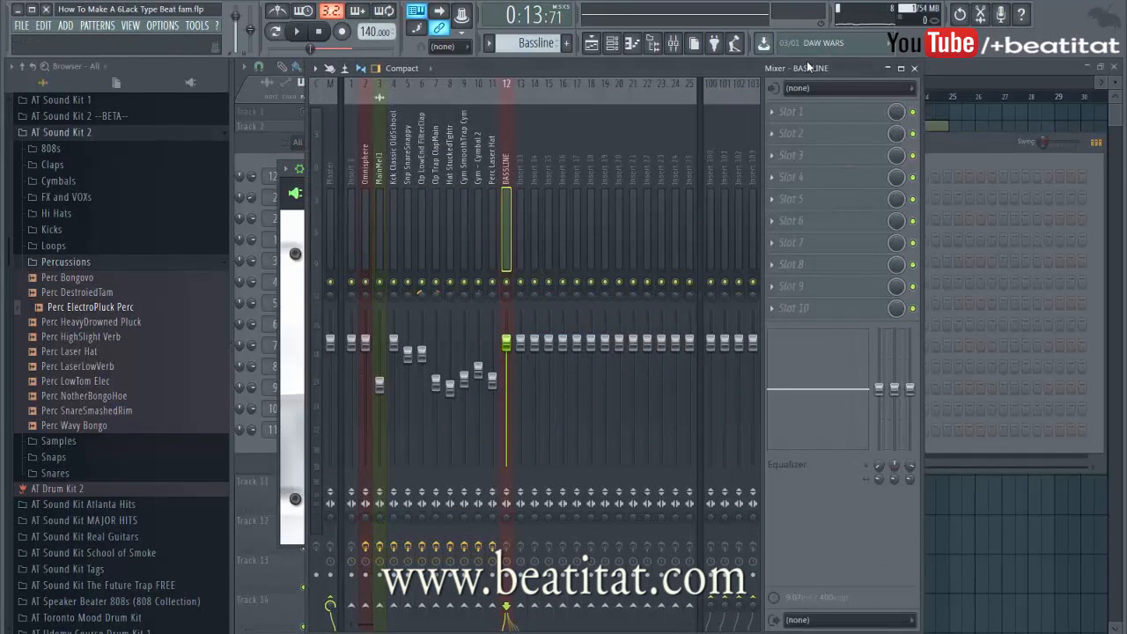
click(936, 65)
Copy the root notes D4, G3, F3, D3 and C3 from the first four bars of Pattern 1's Omnisphere melody
click(582, 142)
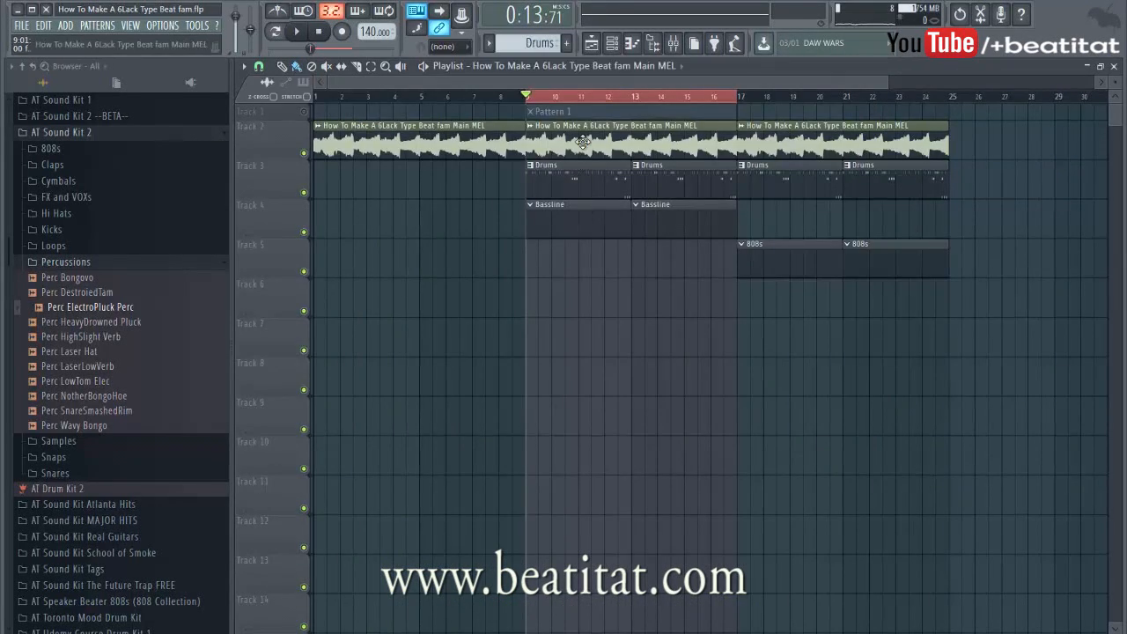
double_click(581, 109)
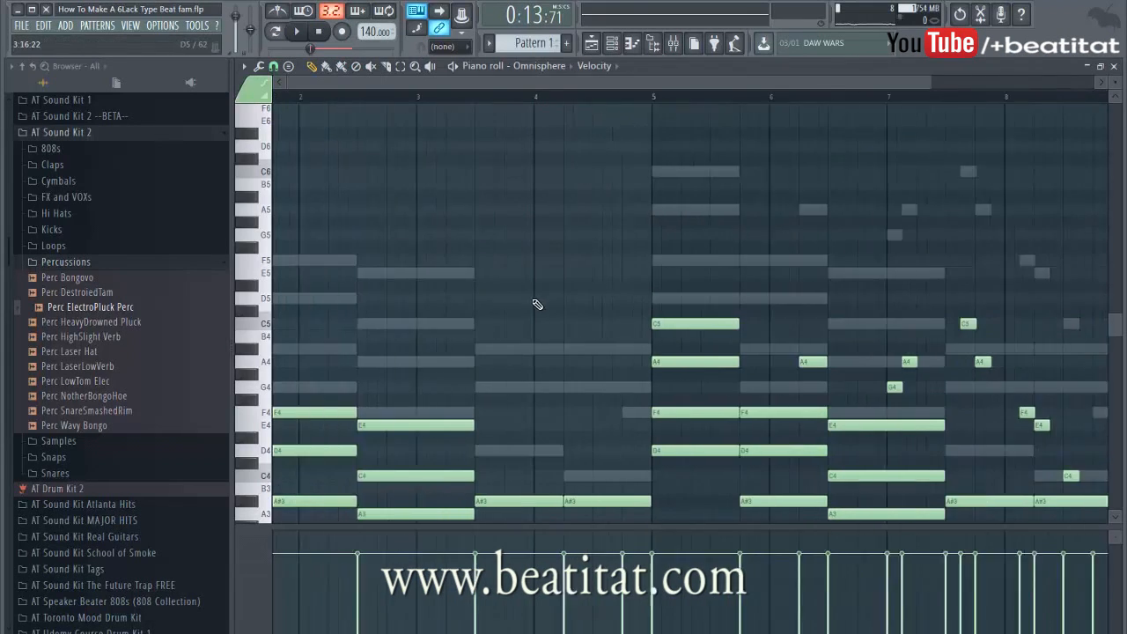
ctrl+click(285, 148)
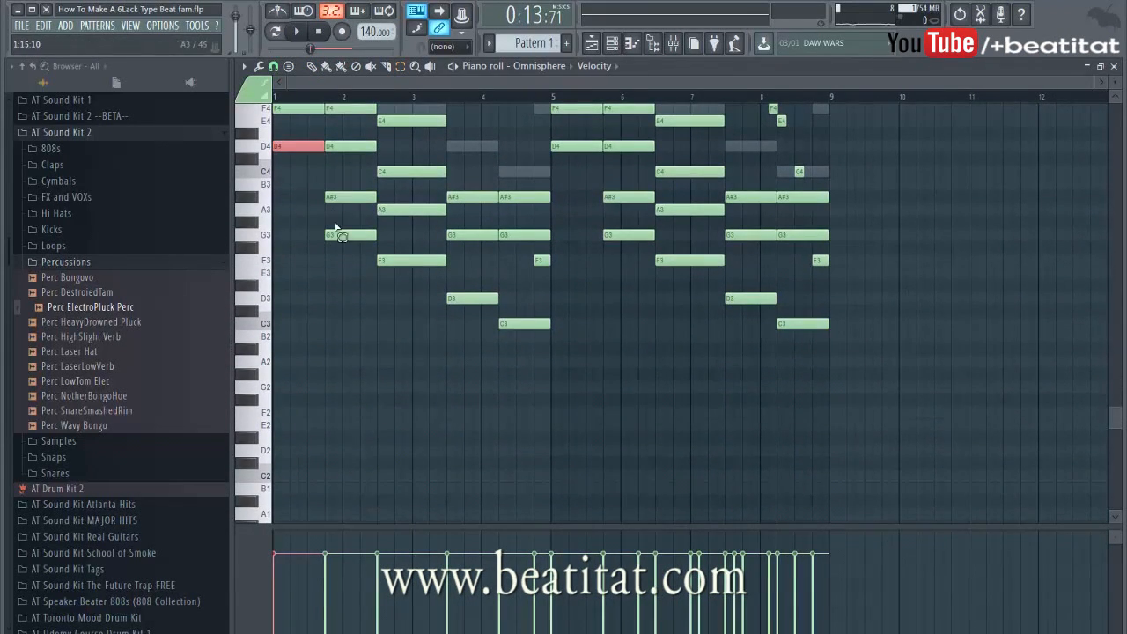
ctrl+click(385, 258)
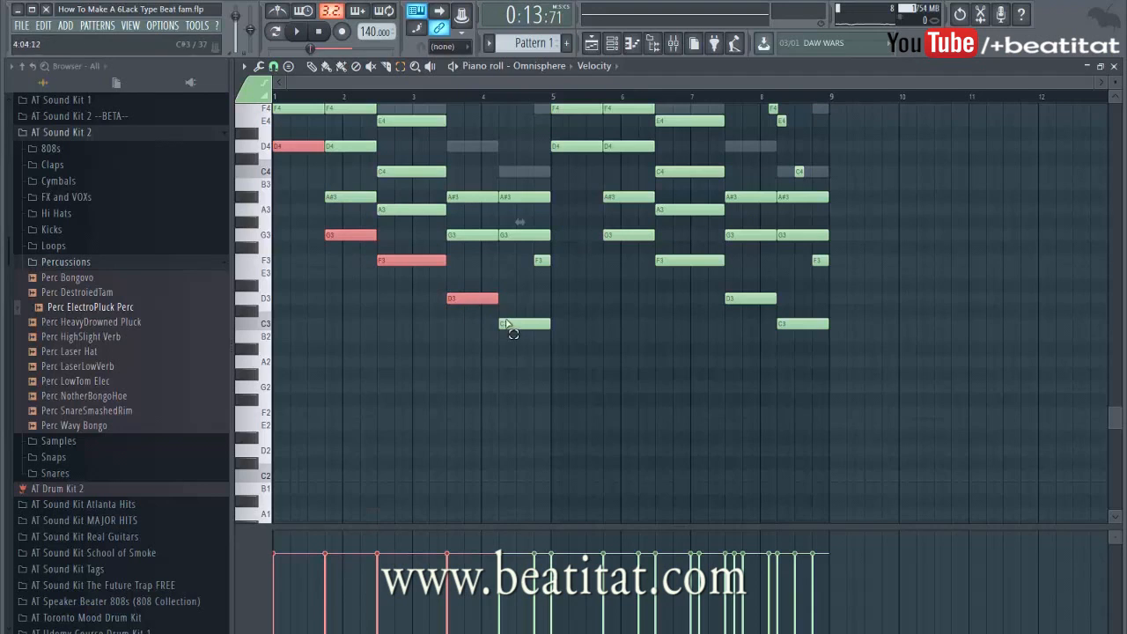
key(Escape)
key(Escape)
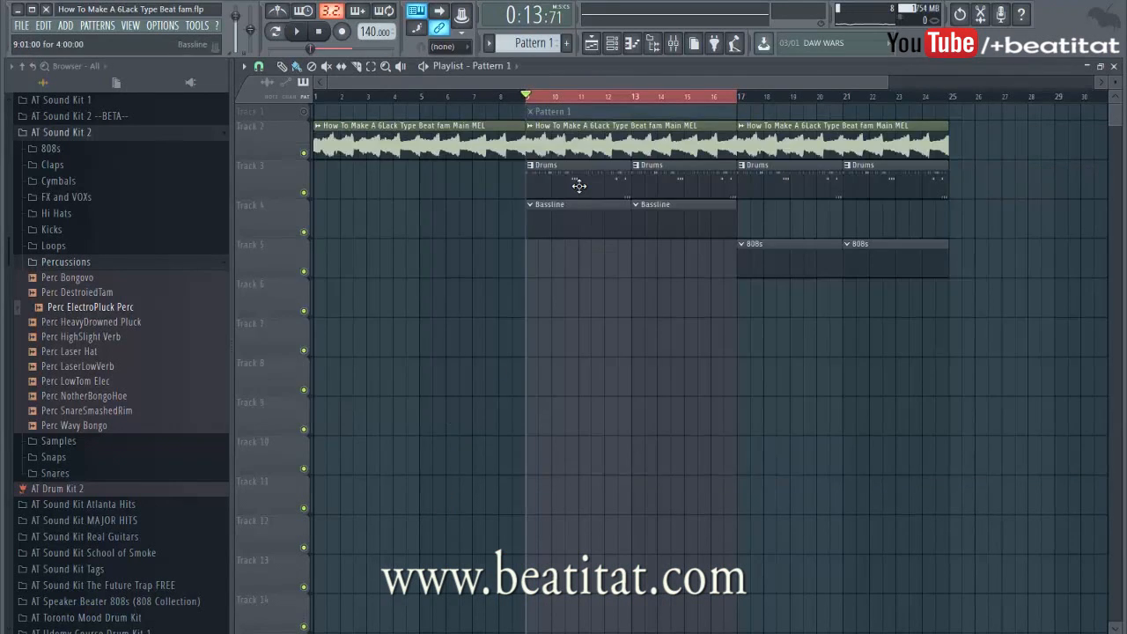
Paste the copied root notes into the BASSLINE channel's piano roll in the Bassline pattern
double_click(564, 222)
right_click(340, 180)
right_click(332, 203)
right_click(341, 178)
click(368, 180)
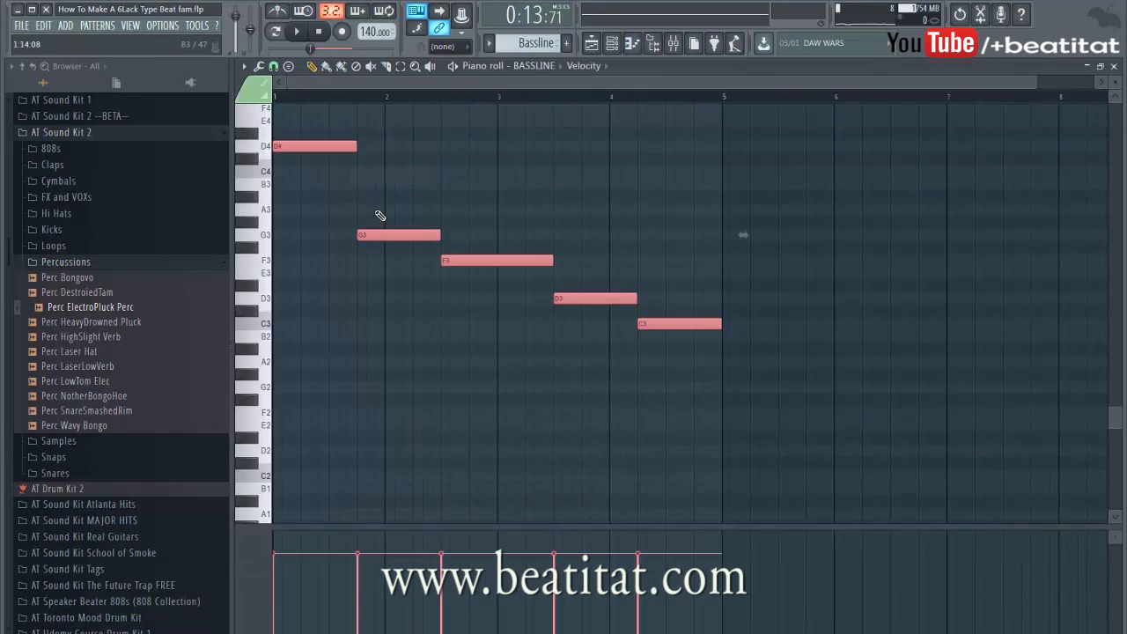
Transpose the last bassline note, C3, up one octave to C4
drag(619, 281, 647, 351)
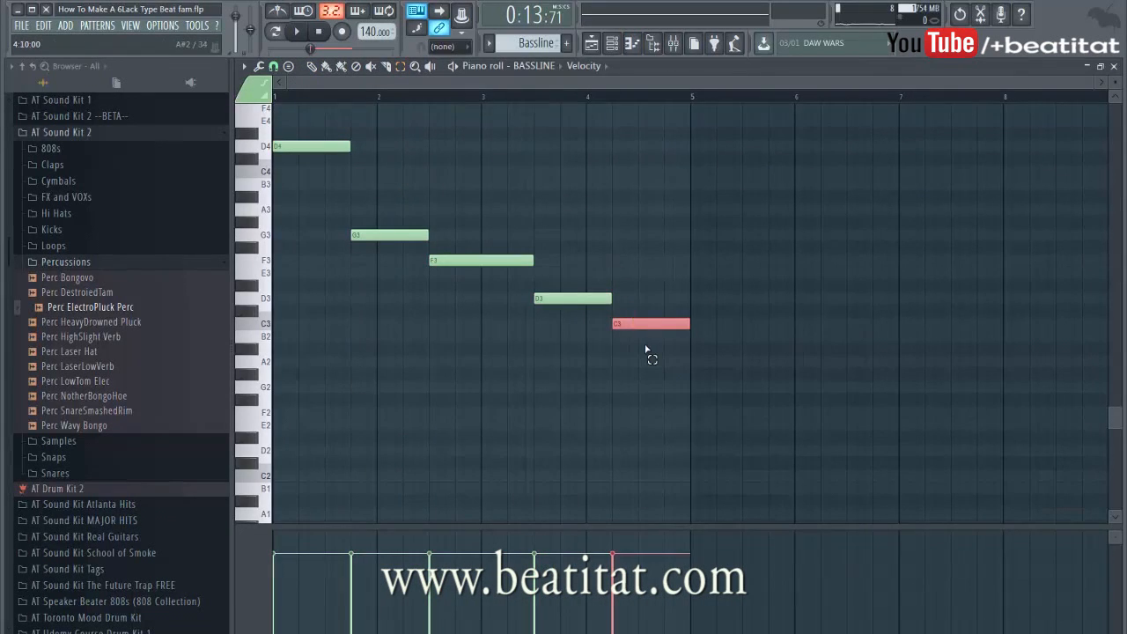
key(ctrl+Up)
key(space)
key(space)
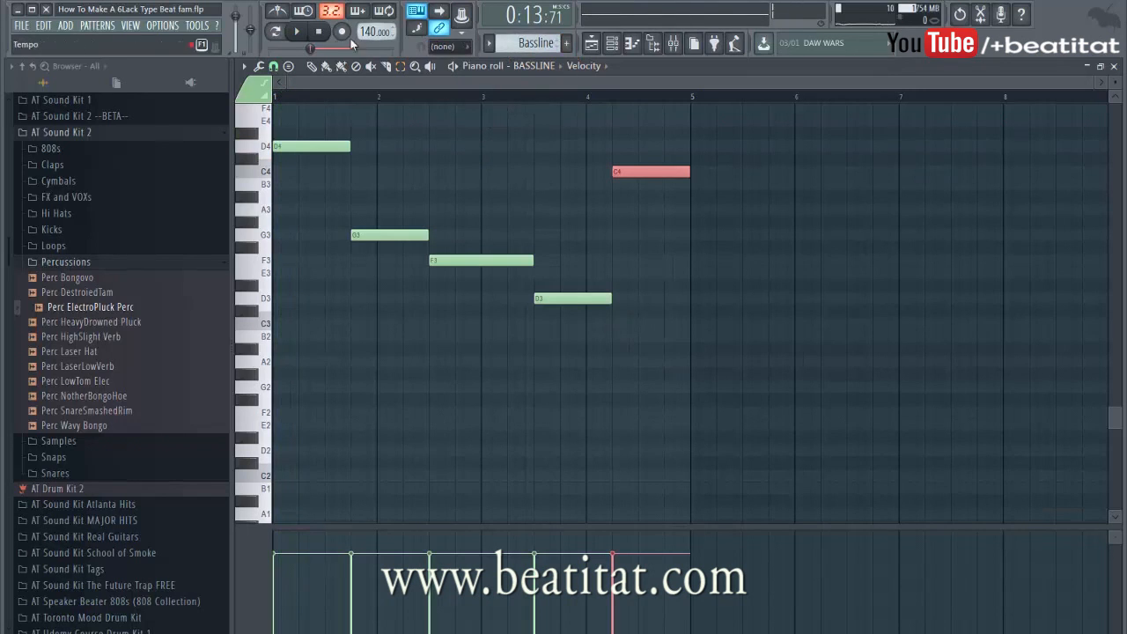
Play the Bassline pattern alone, and play the song from bar 9 to hear it with the melody and drums
key(space)
scroll(490, 191, up, 3)
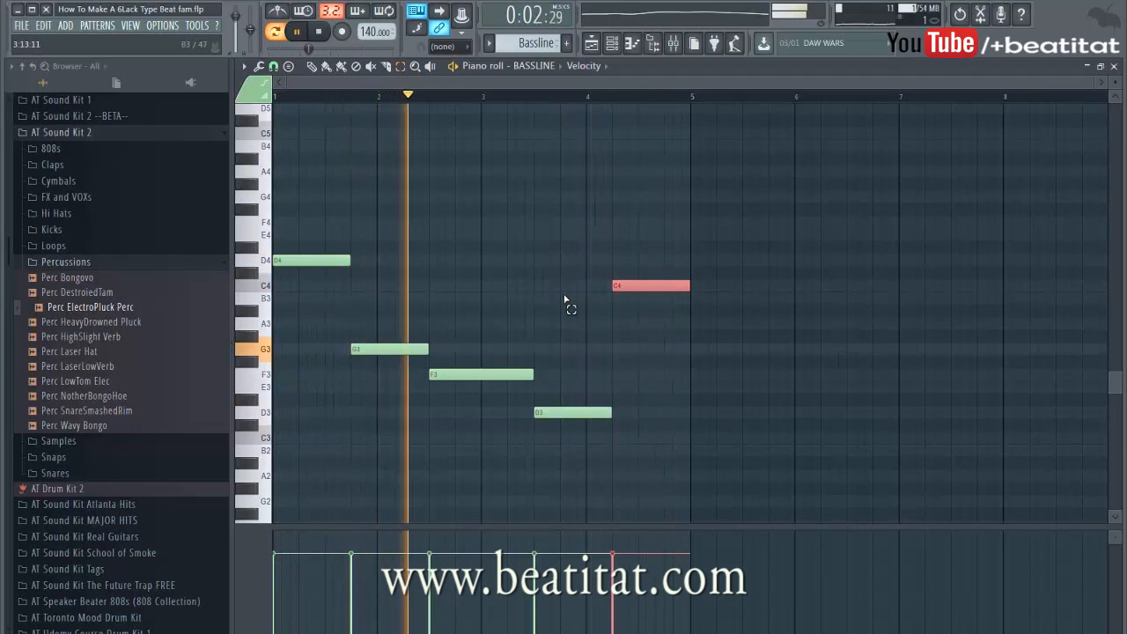
key(Escape)
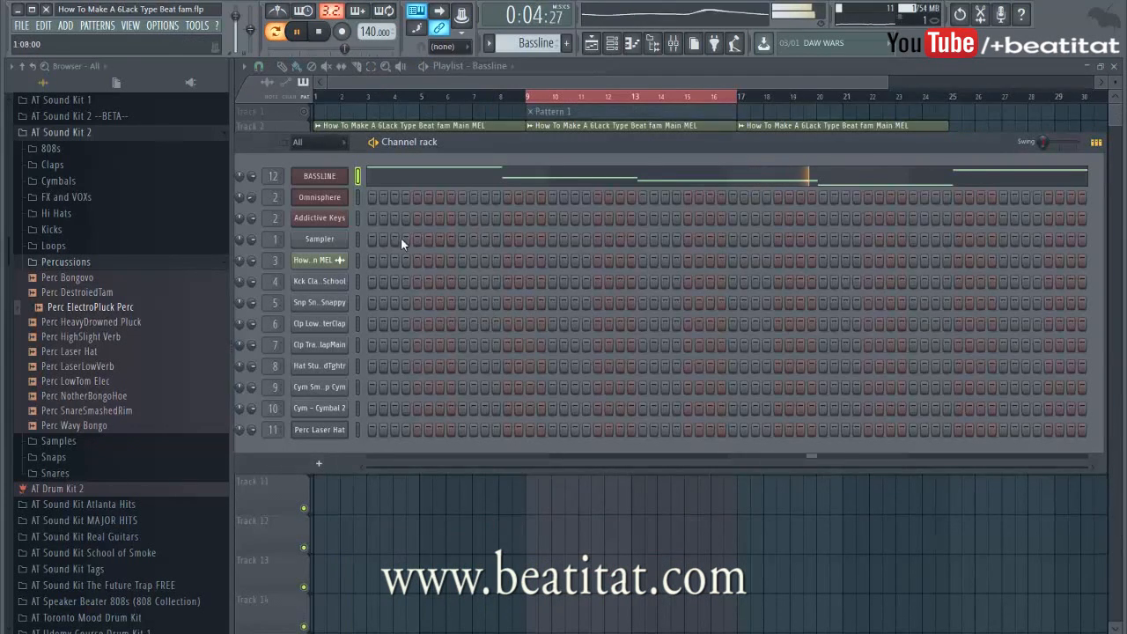
key(F6)
click(526, 99)
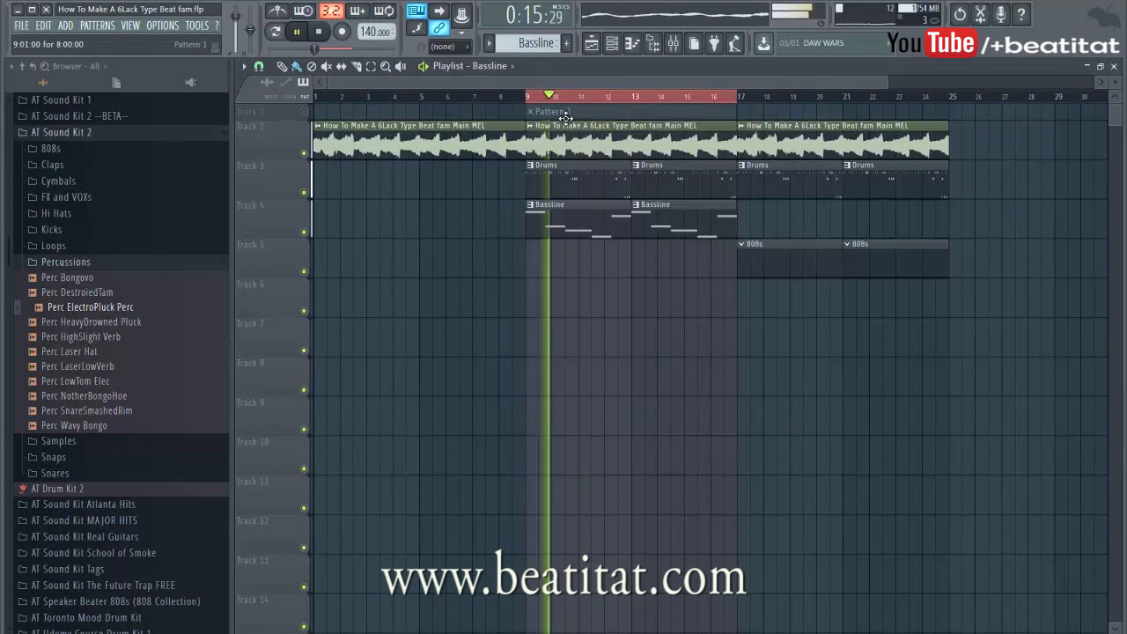
Move the bassline's F3 note to bar 3 and its C4 note to bar 4, and delete the D3 note
double_click(586, 216)
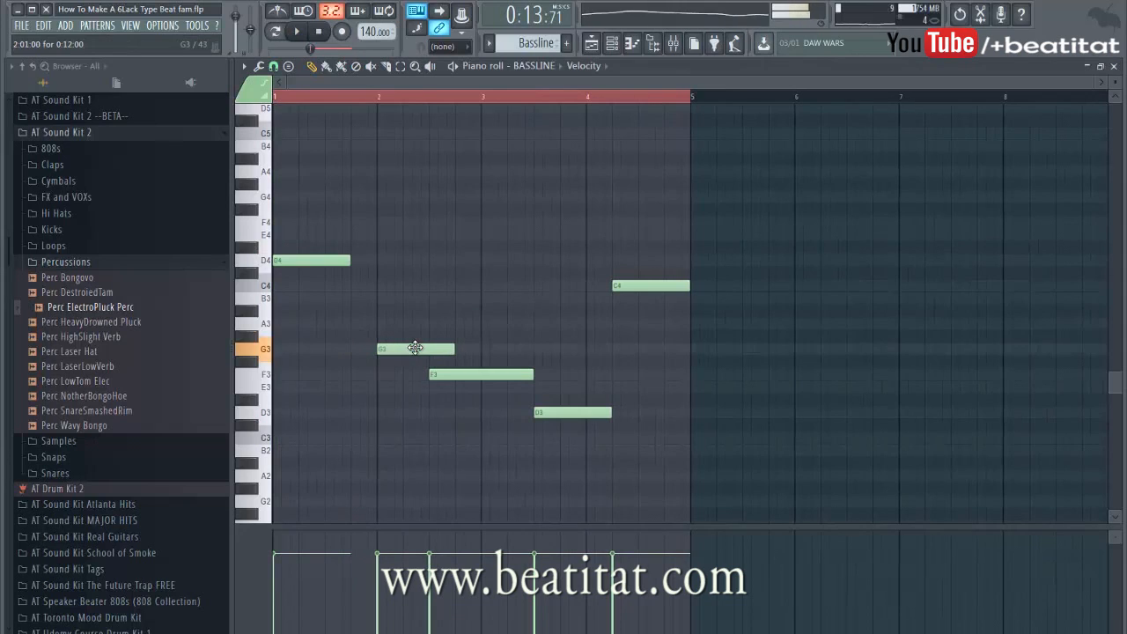
drag(451, 374, 521, 375)
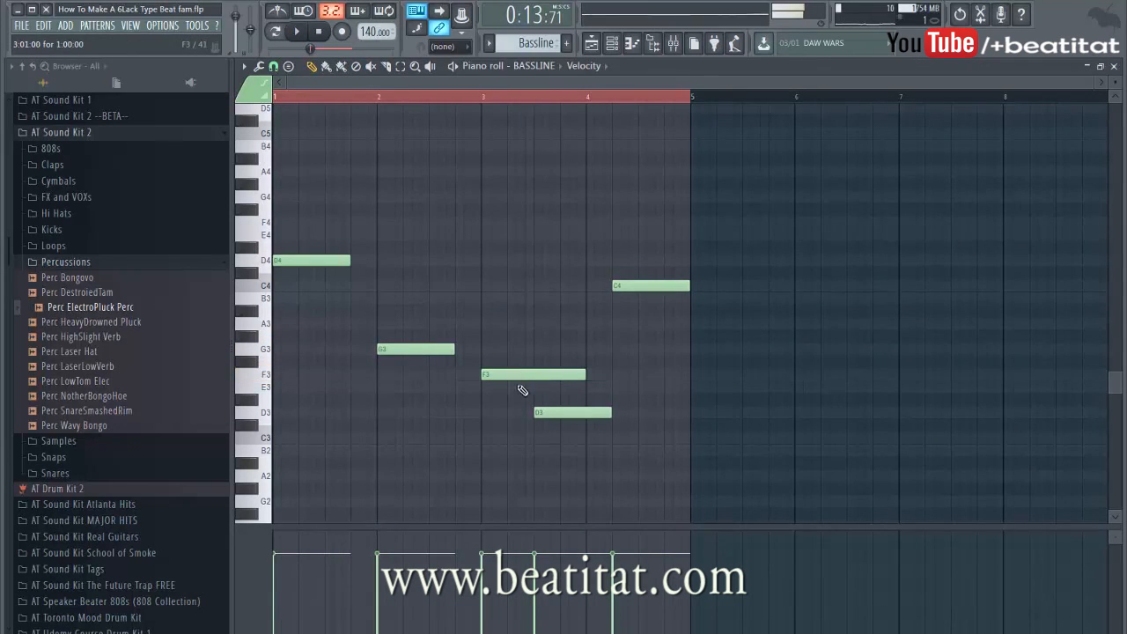
drag(600, 418, 611, 272)
key(space)
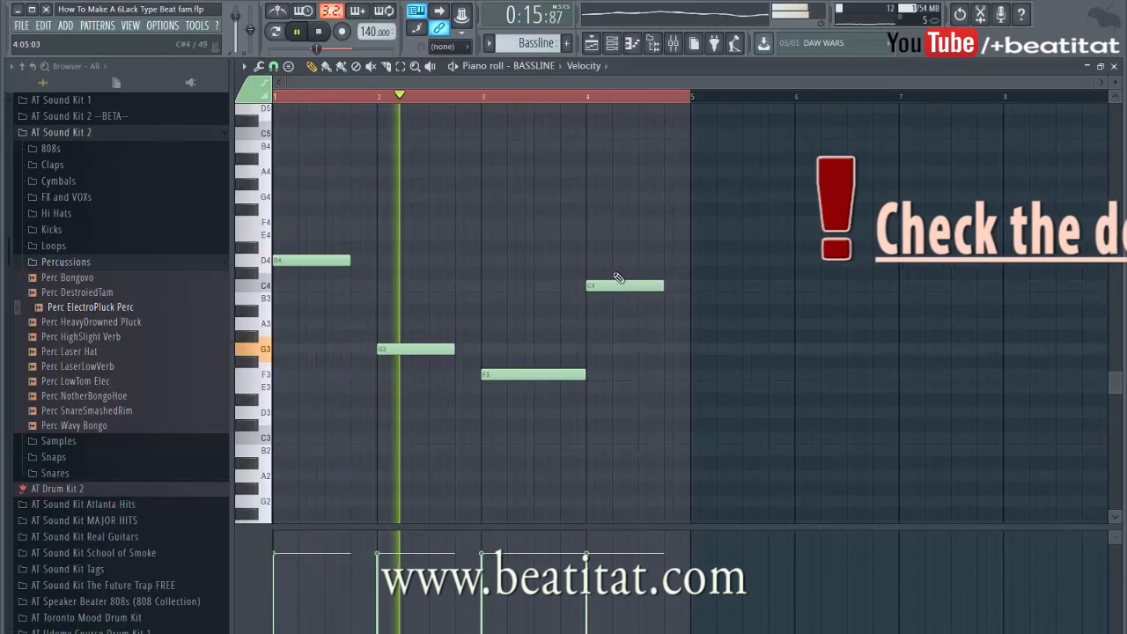
Lengthen the bassline notes so each one lasts until the next, and extend C4 to the end of bar 4
key(ctrl+a)
key(ctrl+l)
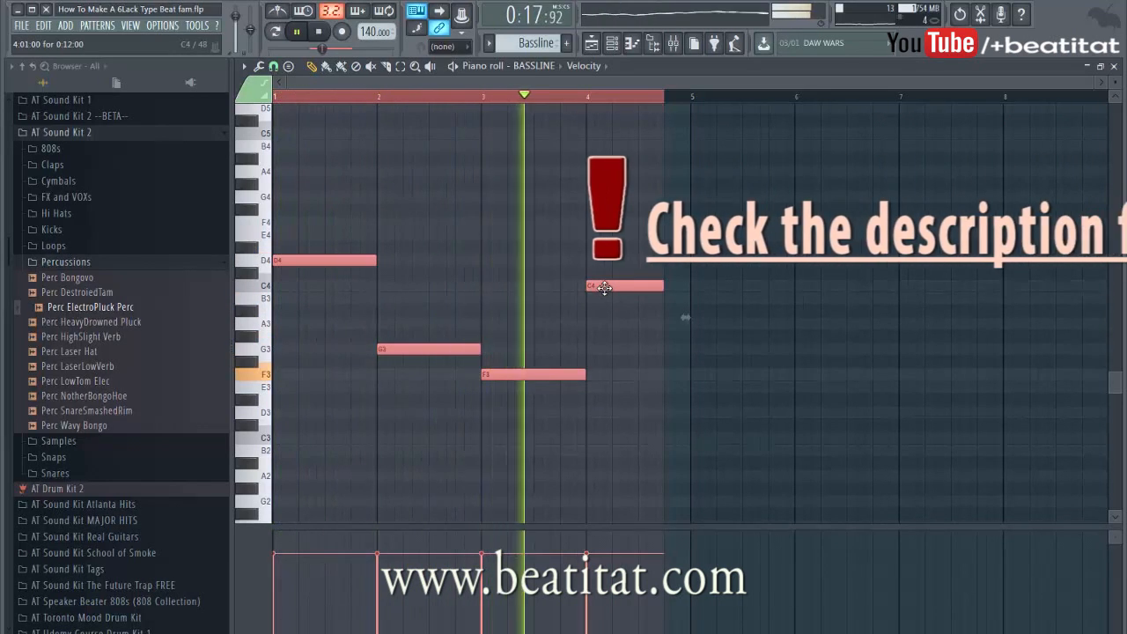
key(ctrl+d)
right_click(629, 285)
drag(616, 285, 651, 276)
key(Escape)
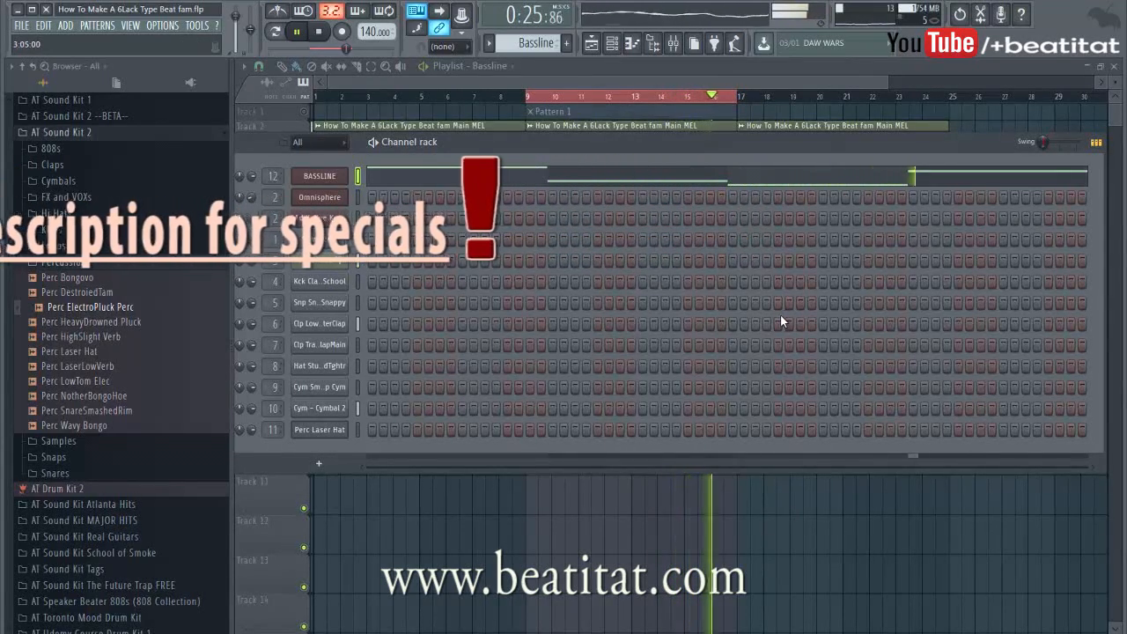
click(669, 489)
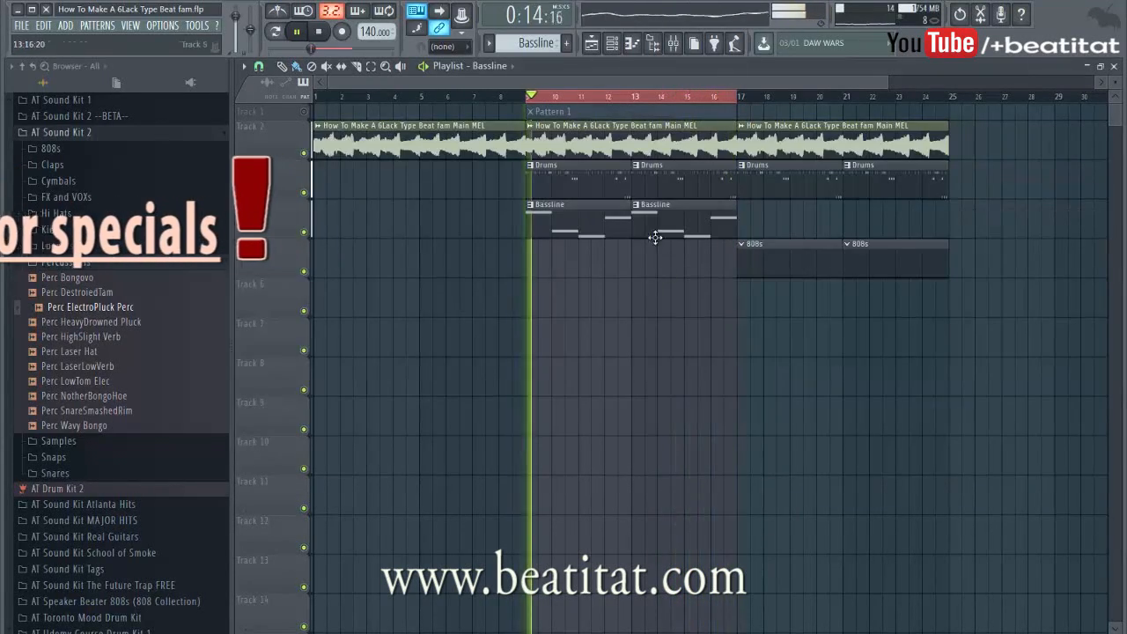
Lower the BASSLINE mixer track's volume slightly
click(673, 44)
drag(506, 342, 506, 357)
Add Fruity Parametric EQ 2 to the BASSLINE mixer track, shape its bands, and bring the track's volume down a little more
click(803, 120)
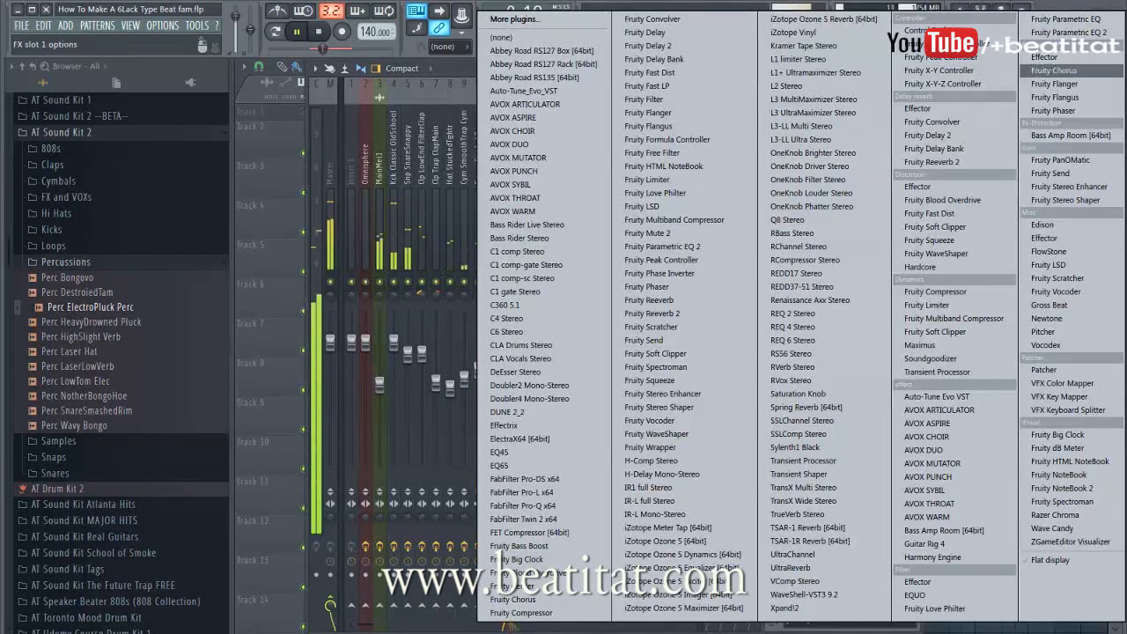
click(1038, 54)
drag(531, 281, 485, 322)
drag(345, 282, 298, 300)
drag(376, 282, 427, 280)
click(709, 169)
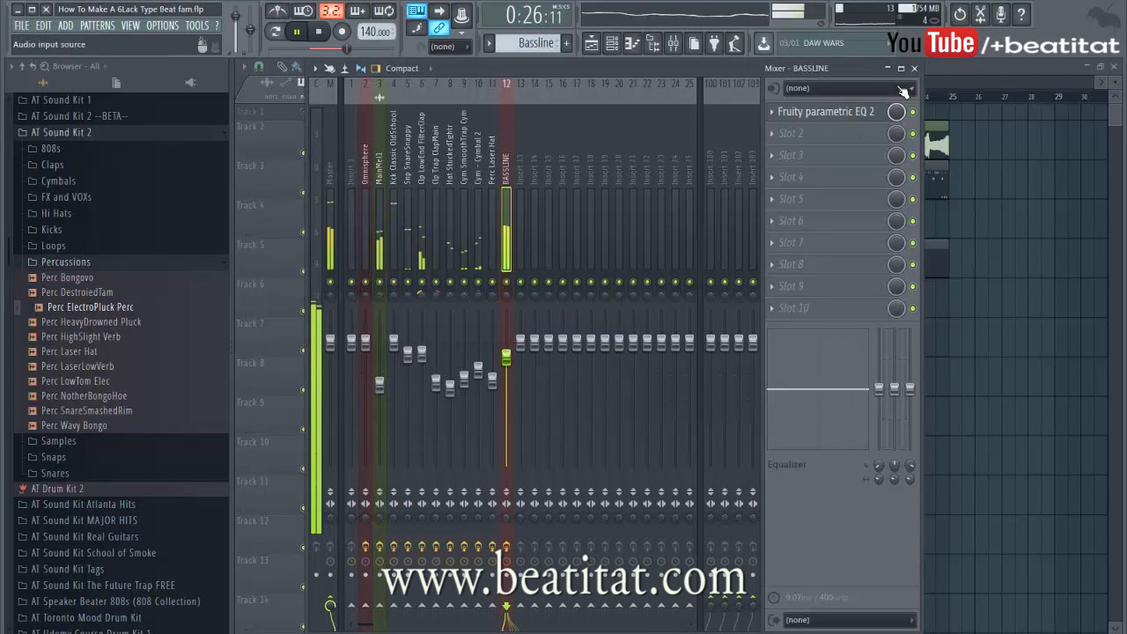
drag(509, 361, 511, 368)
right_click(1074, 467)
Place a Bassline clip at bar 5 and another Main MEL audio clip at bar 25 in the playlist
drag(572, 218, 460, 239)
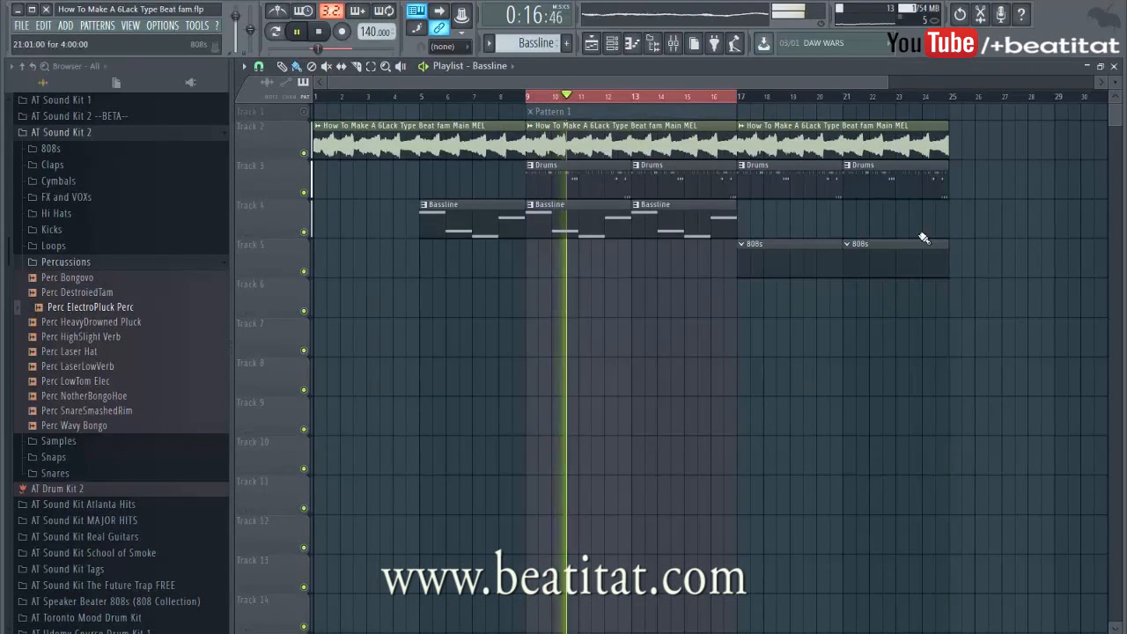
scroll(666, 99, down, 3)
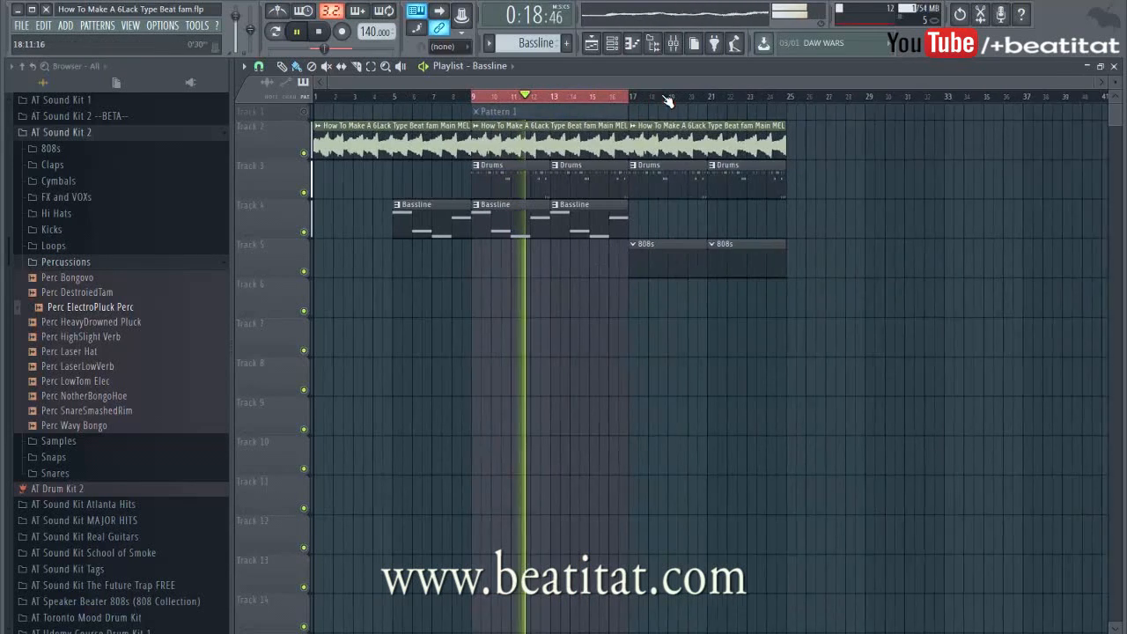
click(817, 143)
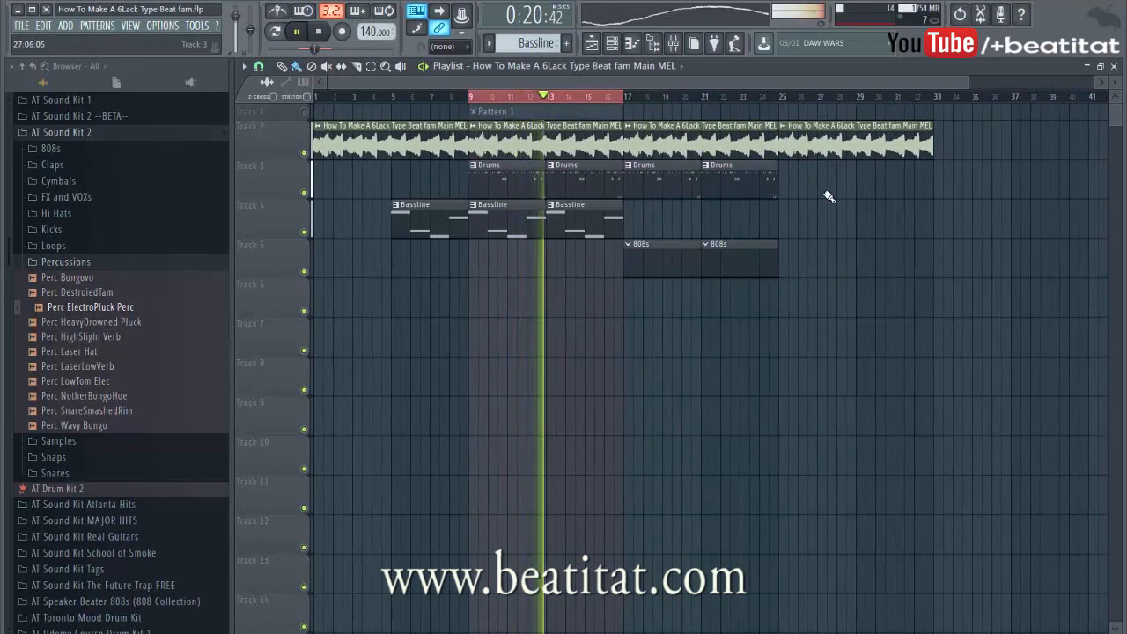
key(space)
Insert a new playlist track above the Bassline track and move the bar 9 Drums clip onto it
right_click(282, 204)
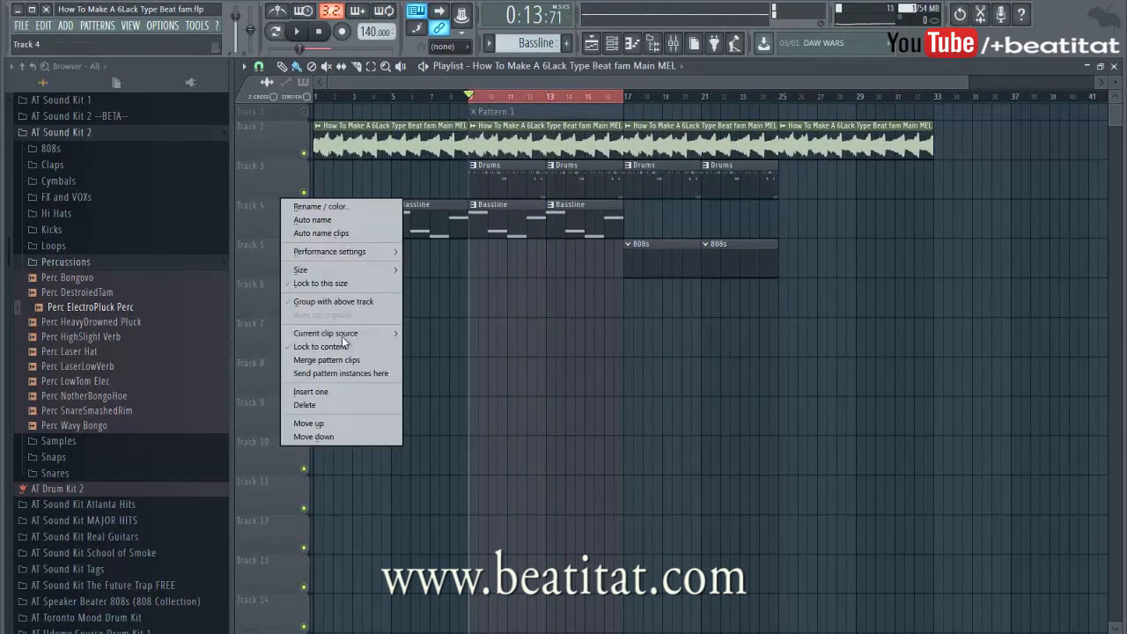
click(339, 391)
drag(490, 174, 490, 214)
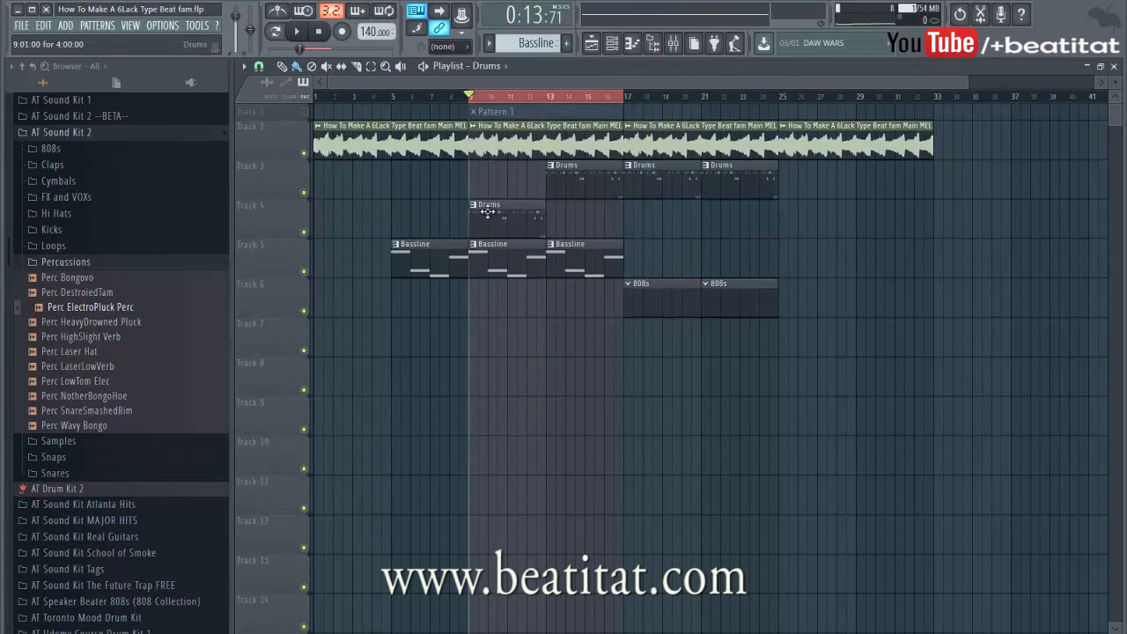
Make the moved drum clip unique as Drums #2, and replace the bar 13 Drums clip with a Drums #2 clip
click(473, 205)
click(519, 281)
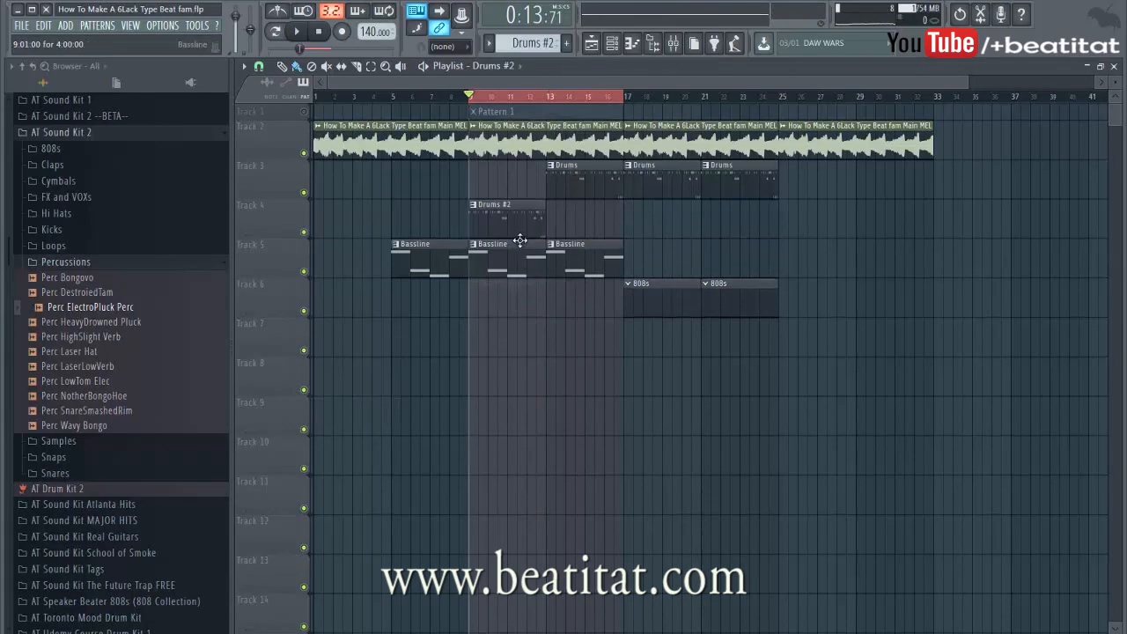
right_click(558, 191)
drag(519, 221, 619, 220)
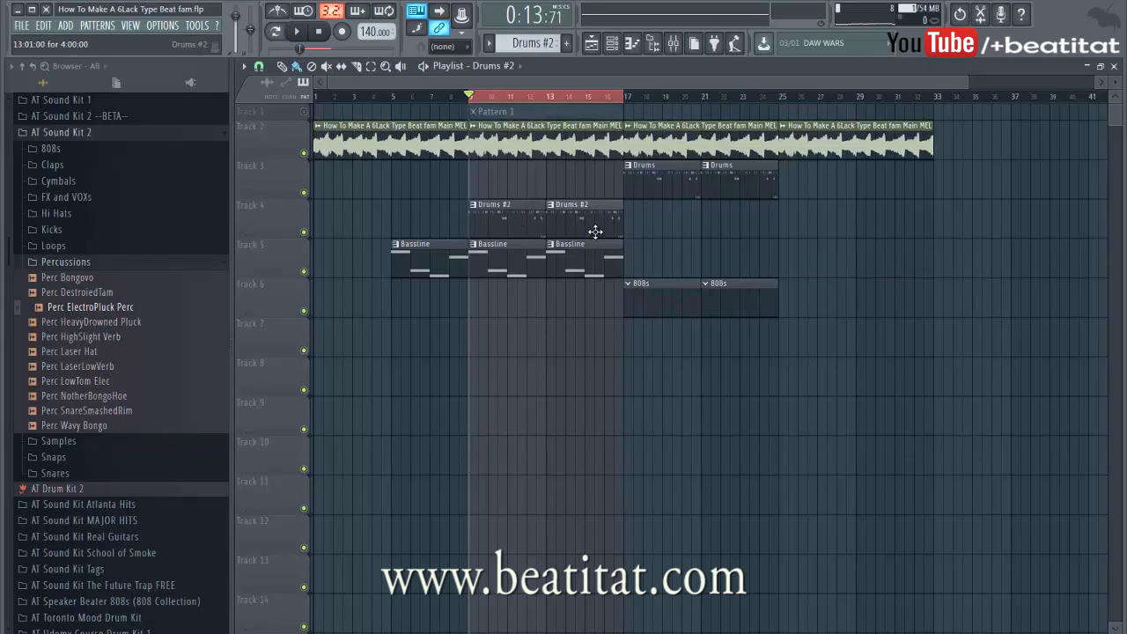
Remove all Clp LowEndFilterClap hits from the Drums #2 pattern and play the section
double_click(520, 227)
key(Escape)
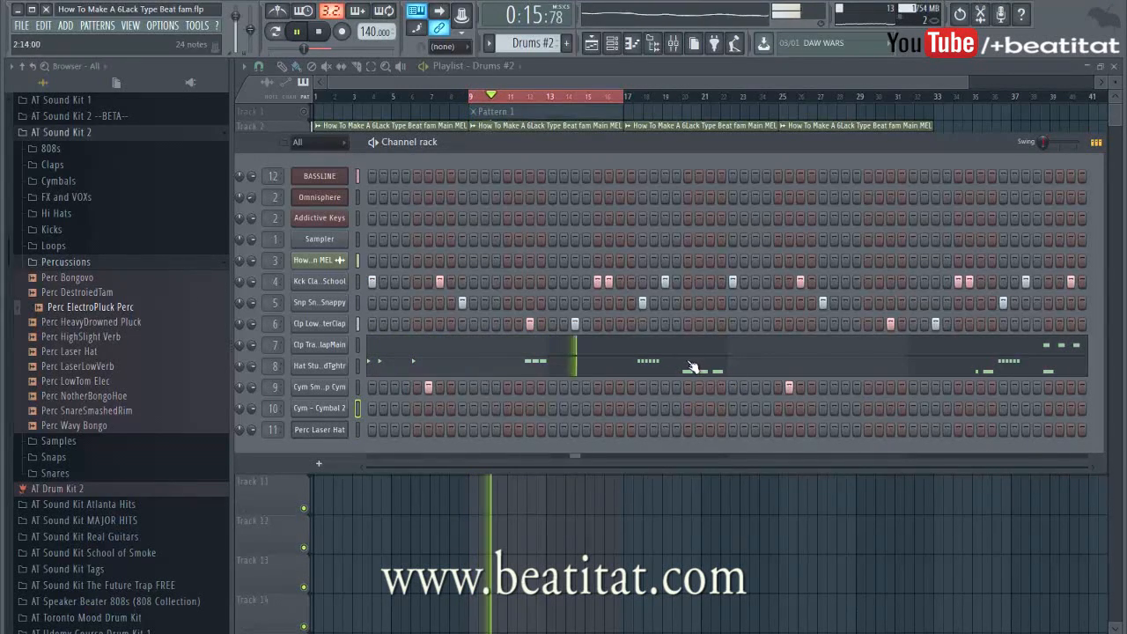
key(space)
right_click(529, 324)
right_click(575, 324)
key(space)
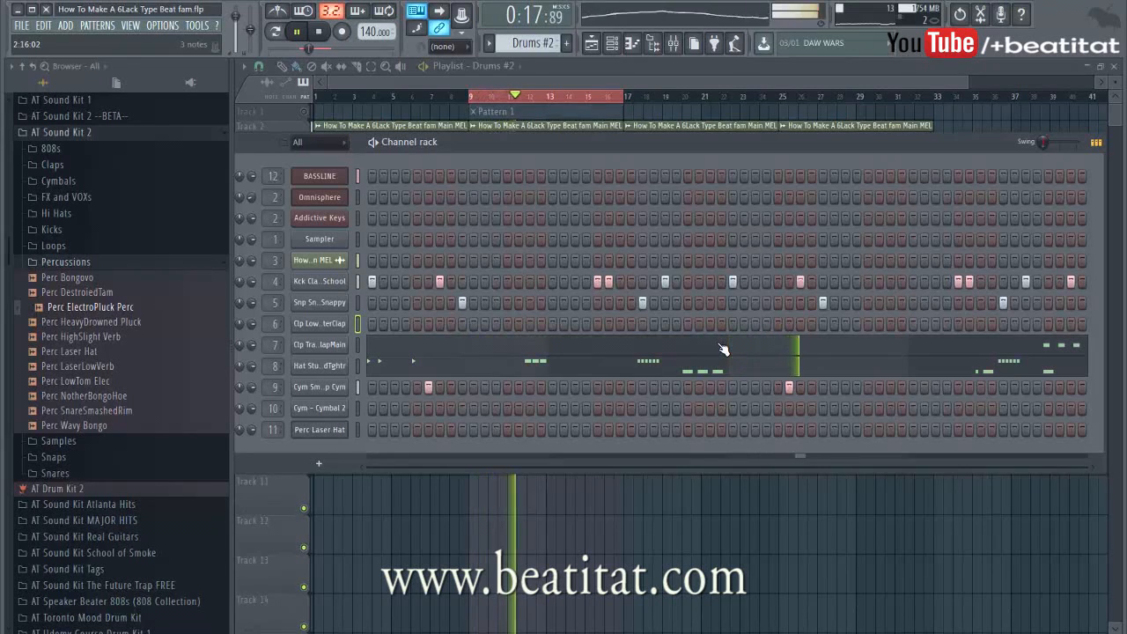
key(F6)
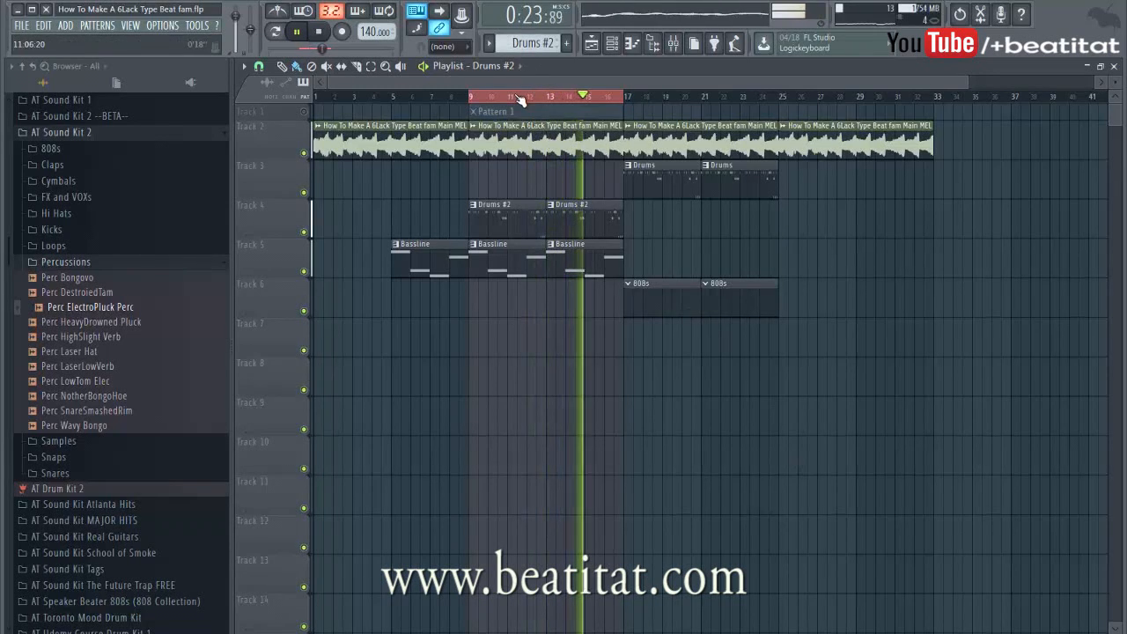
Clear the loop selection over bars 9 to 16 and play the song from bar 9
click(288, 12)
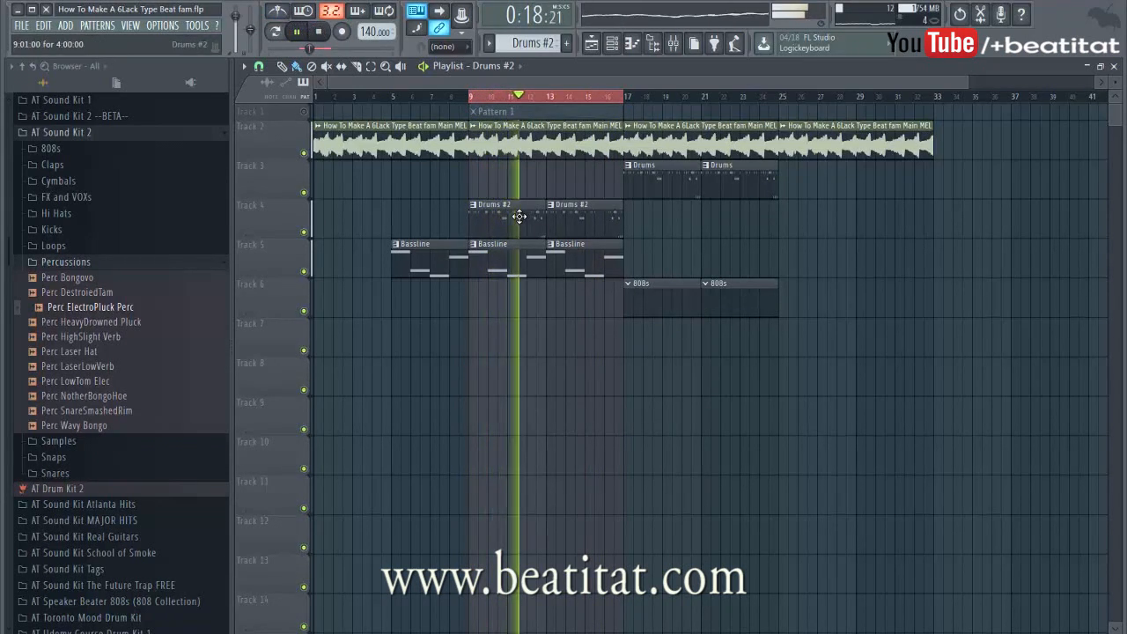
key(space)
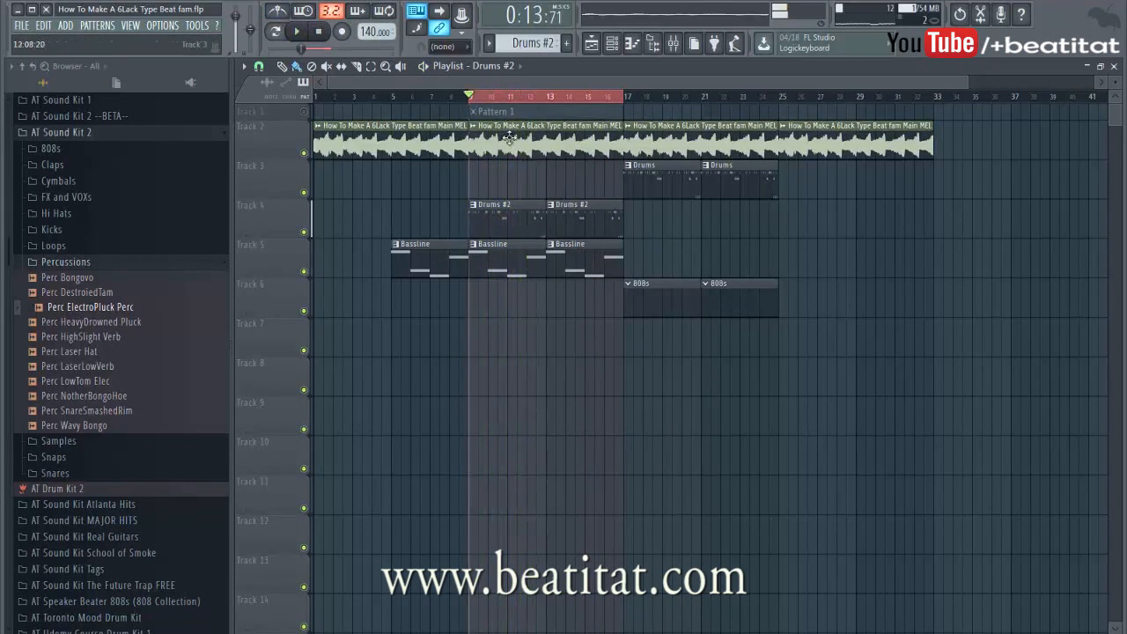
click(474, 98)
key(space)
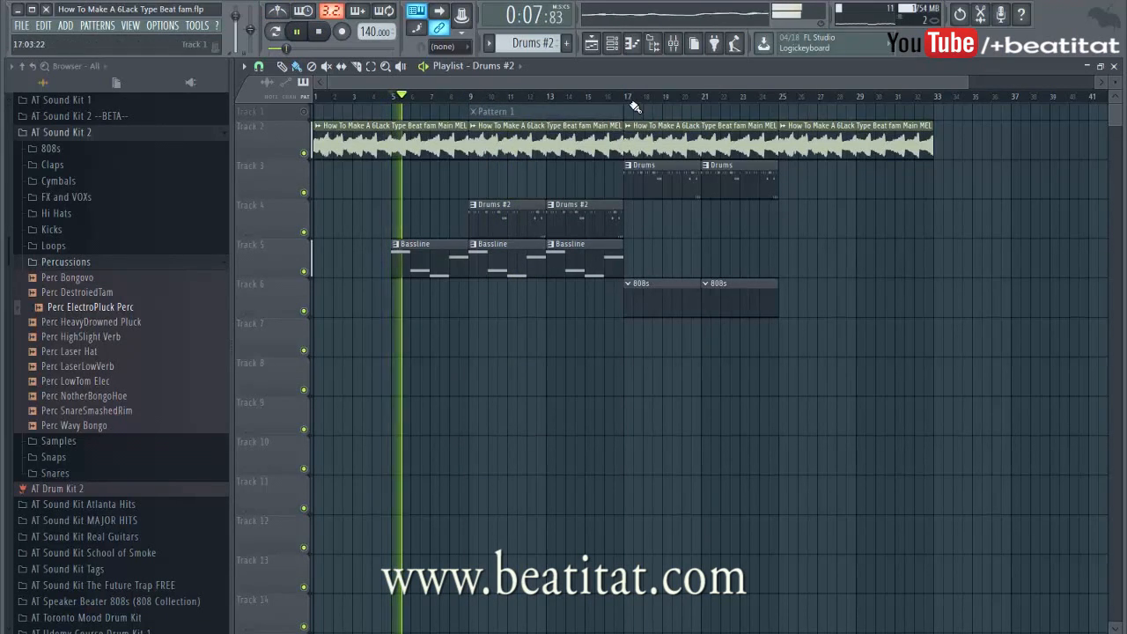
click(473, 99)
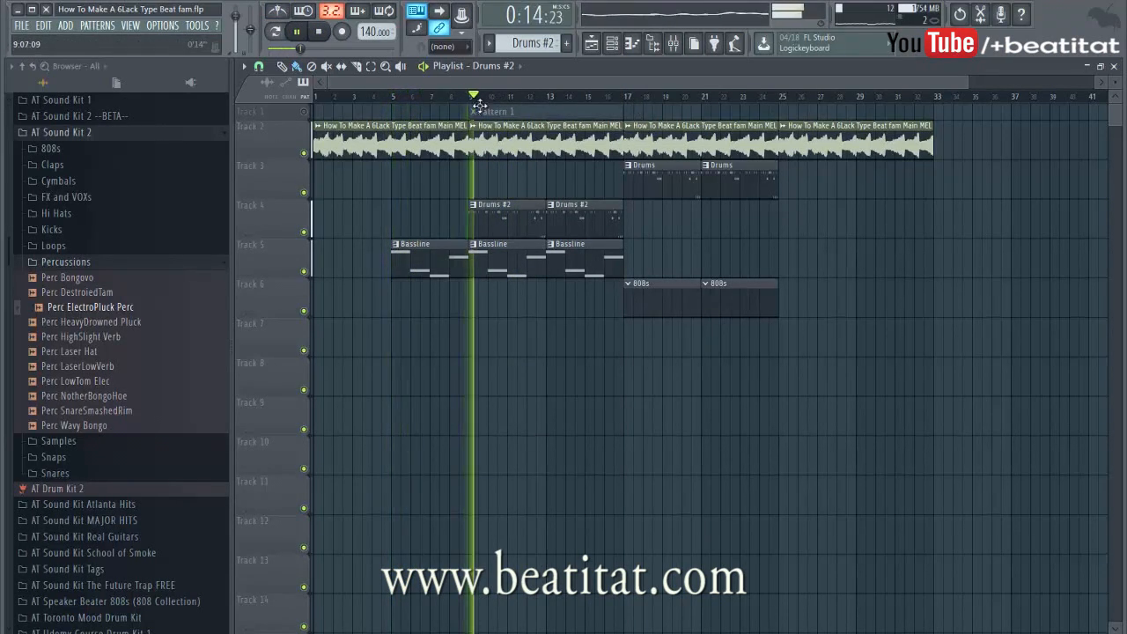
Move Maximus down one slot on the Kck Classic OldSchool mixer track and add Fruity Reeverb 2 in slot 2
click(672, 43)
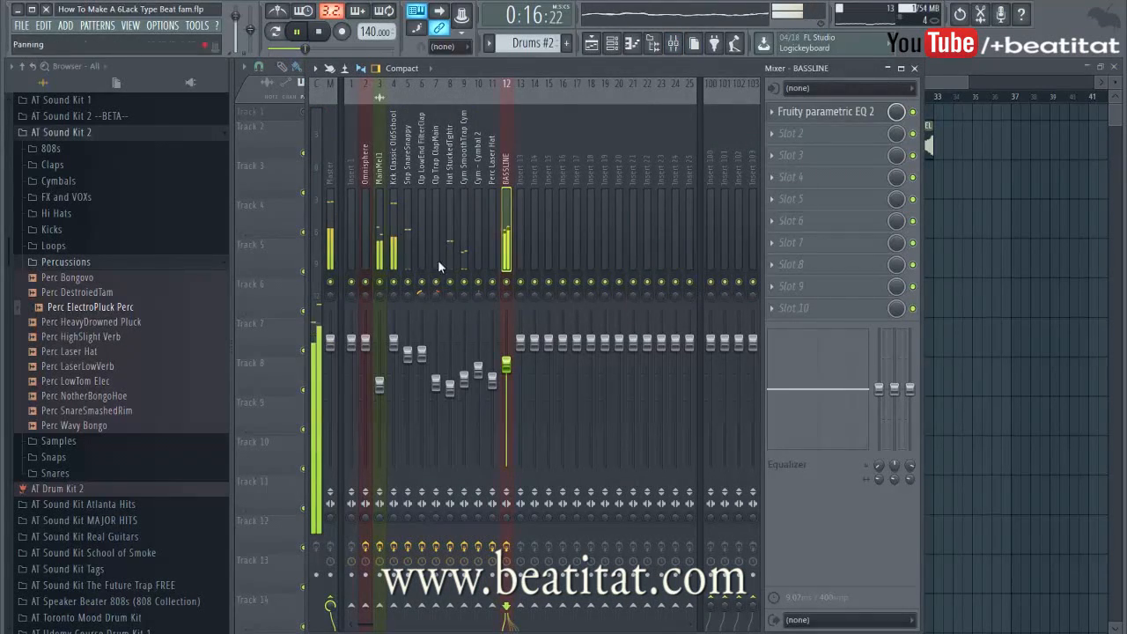
key(space)
click(775, 133)
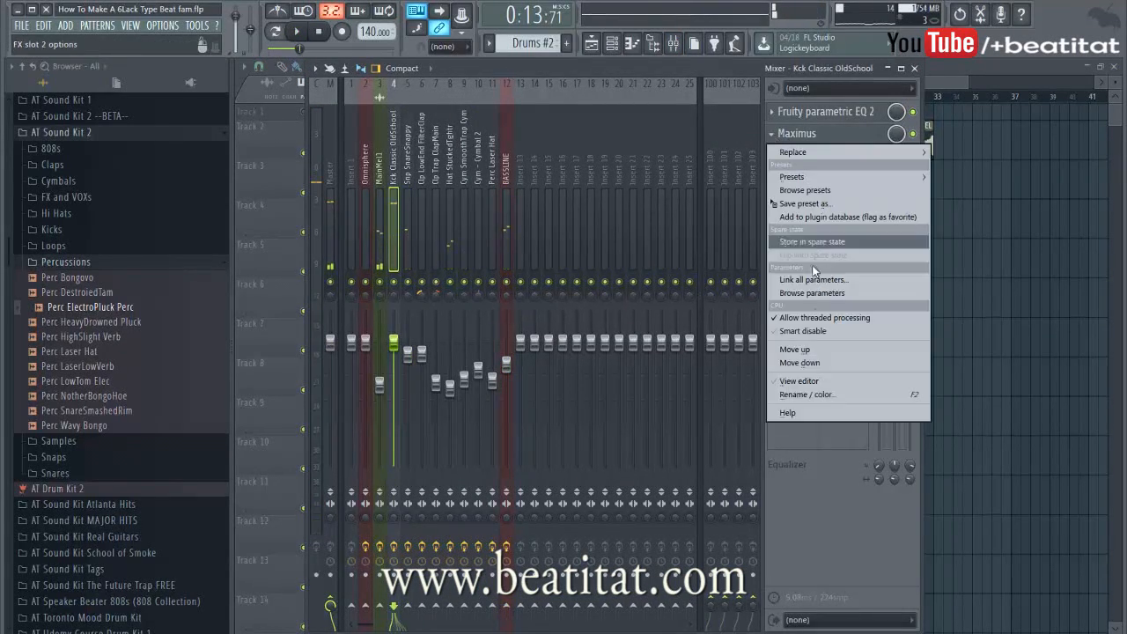
click(812, 360)
click(818, 133)
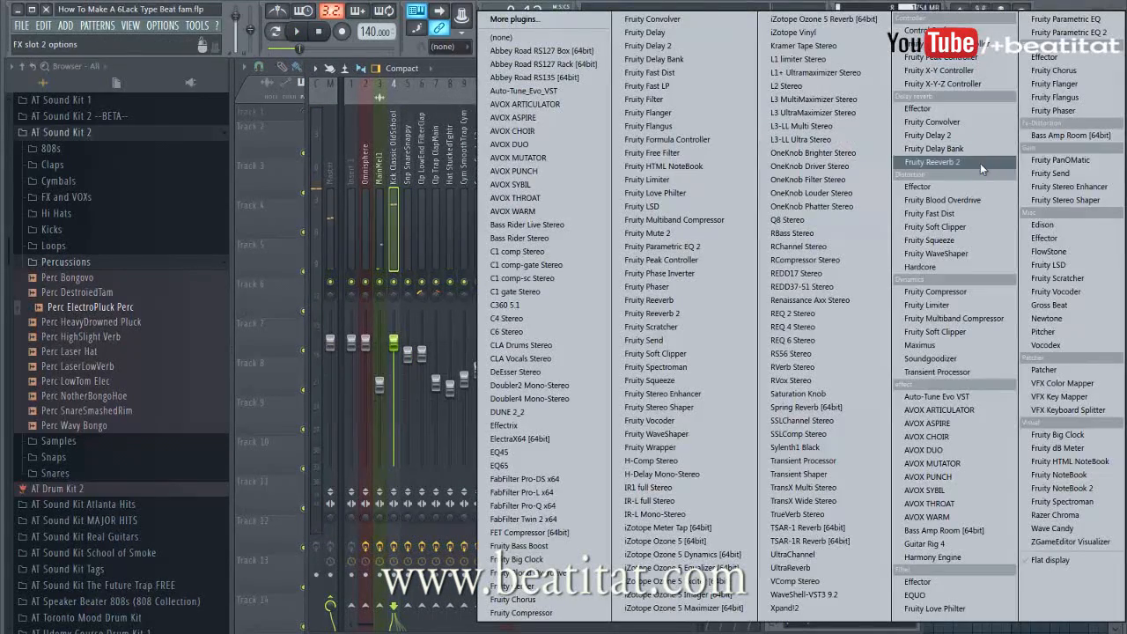
click(980, 163)
key(Escape)
Set the kick's Fruity Reeverb 2 mix level to 53% and audition the reverb with the beat playing
key(space)
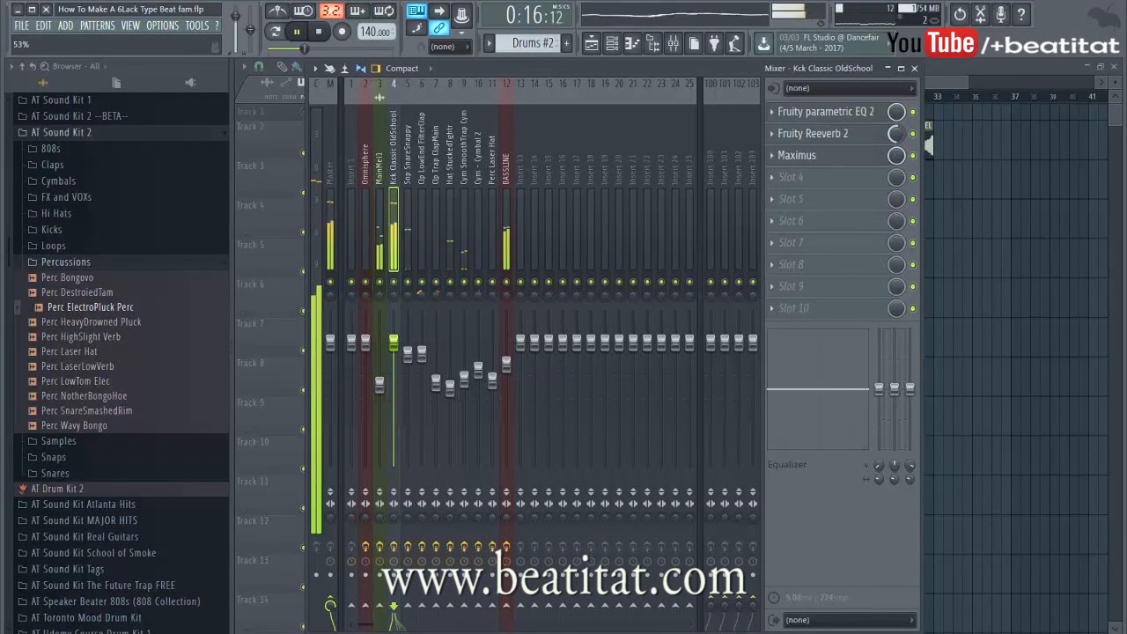
click(883, 135)
key(space)
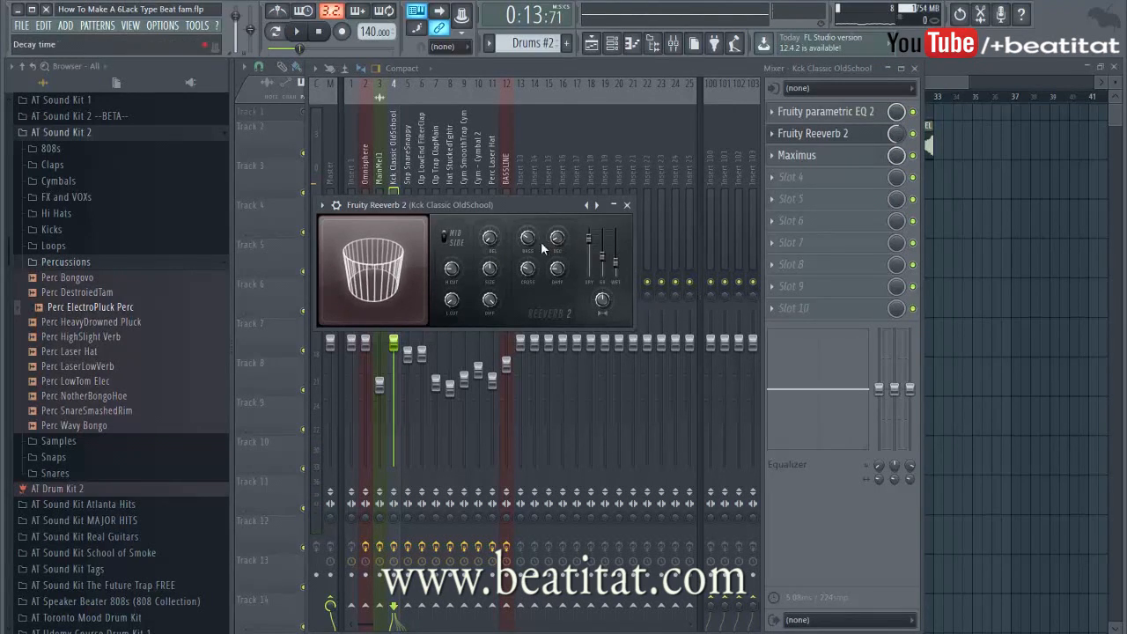
key(space)
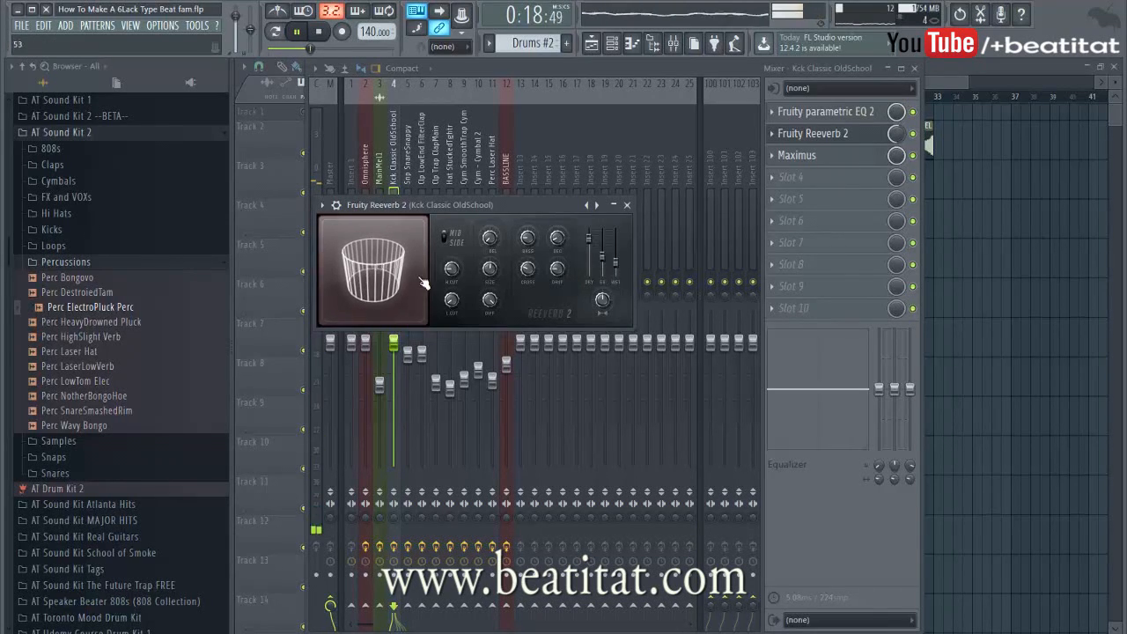
click(626, 205)
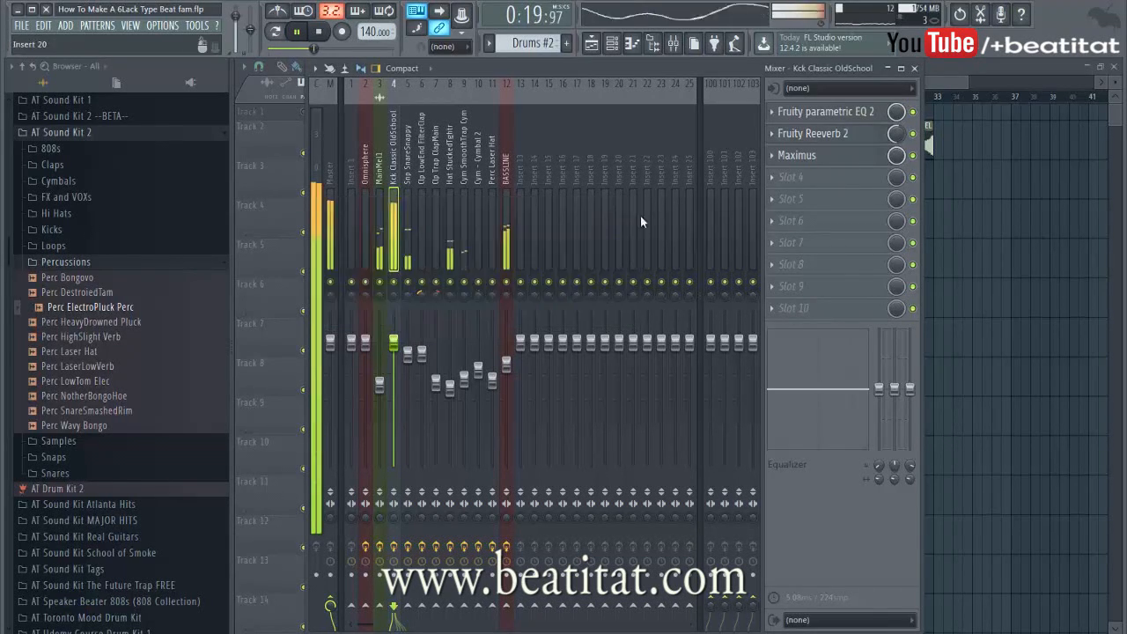
Set the Snp SnareSnappy mixer volume to 92% and lower the kick's volume slightly
click(407, 353)
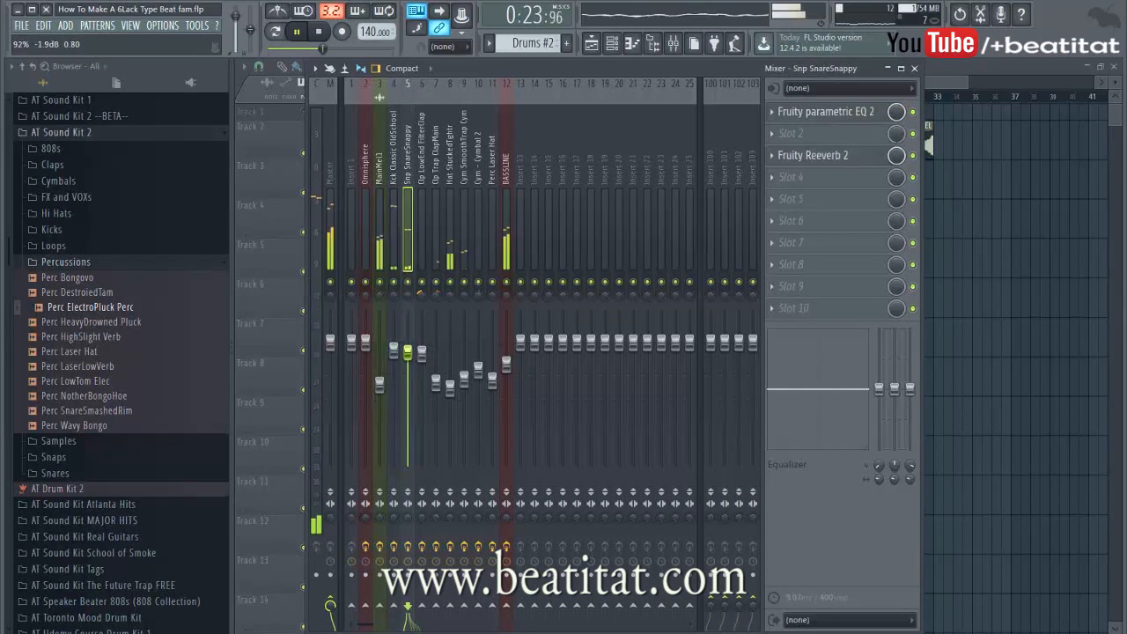
click(394, 352)
click(1014, 259)
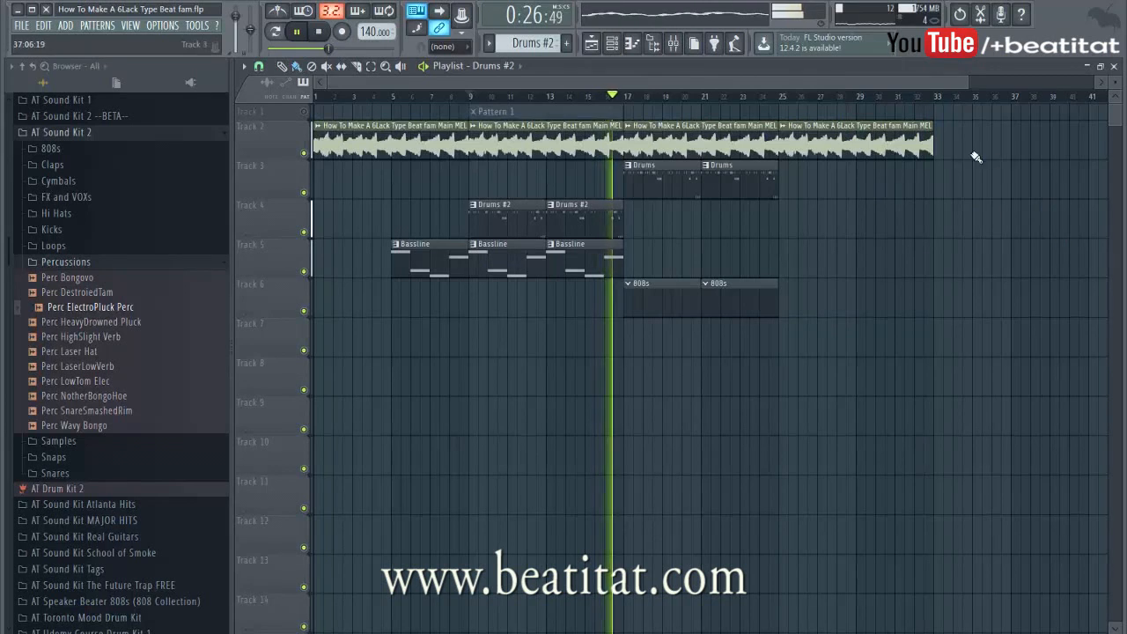
Open the 808s pattern, and collapse AT Sound Kit 2 and expand the AT Speaker Beater 808s (808 Collection) folder in the browser
double_click(674, 291)
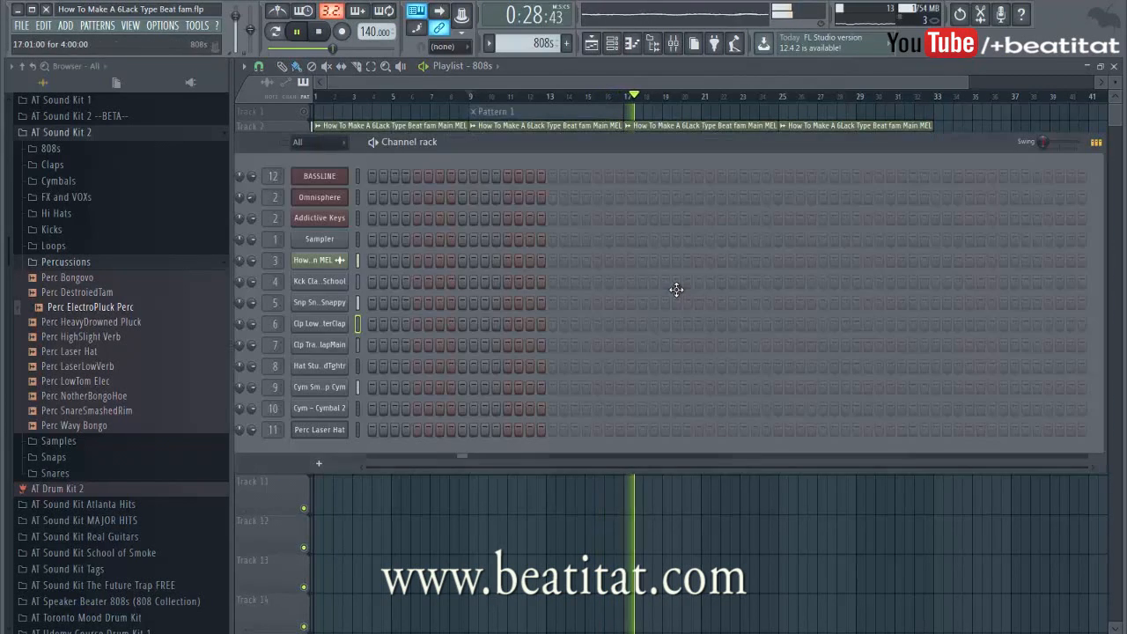
key(space)
click(76, 262)
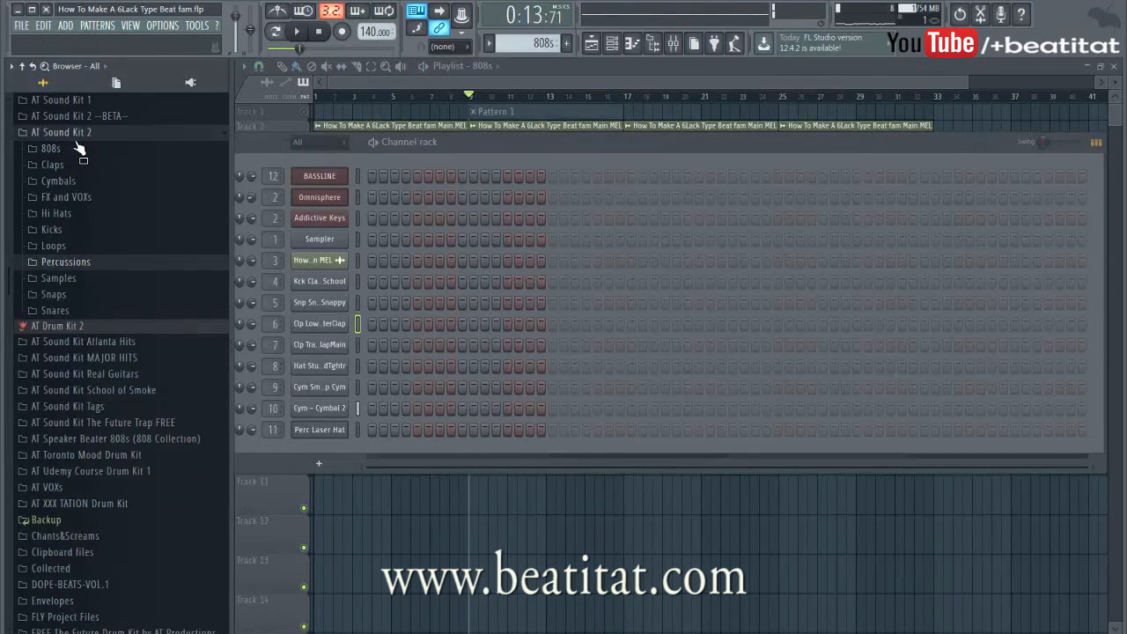
click(77, 133)
scroll(96, 211, up, 4)
scroll(97, 210, up, 1)
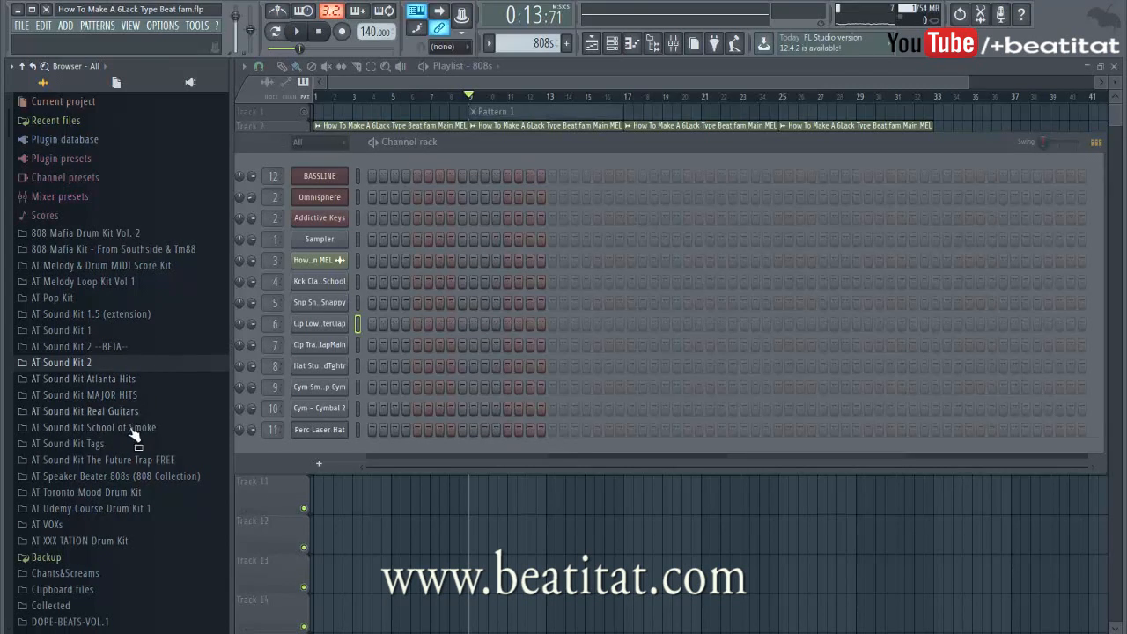
click(126, 475)
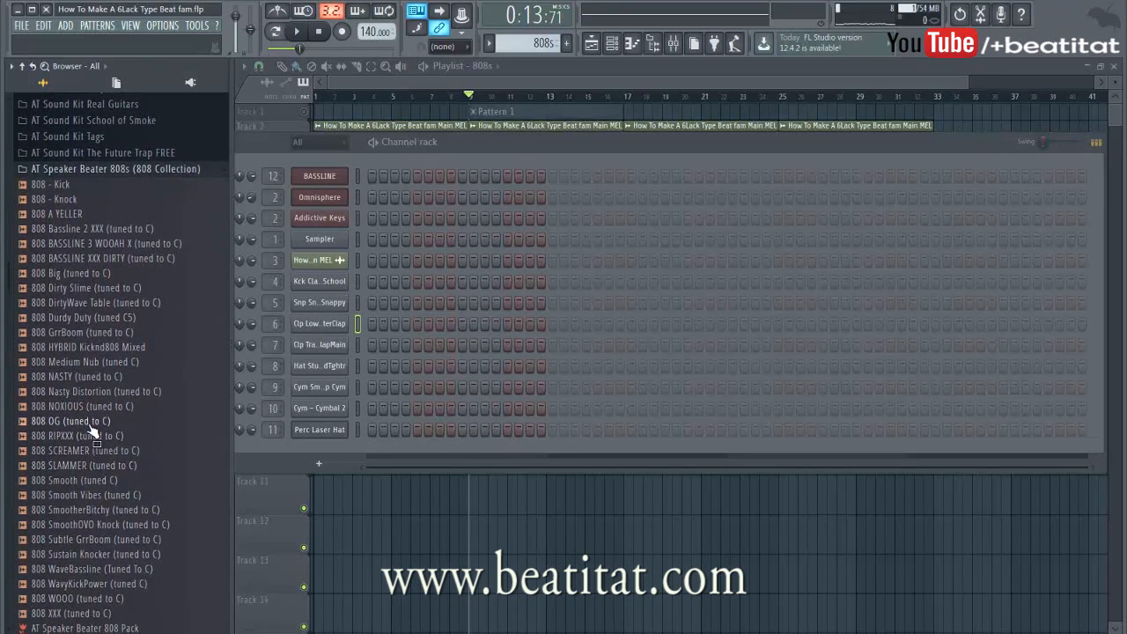
Add the 808 Smooth (tuned C) sample as a new channel, normalize it and route it to mixer track 13
scroll(92, 432, down, 5)
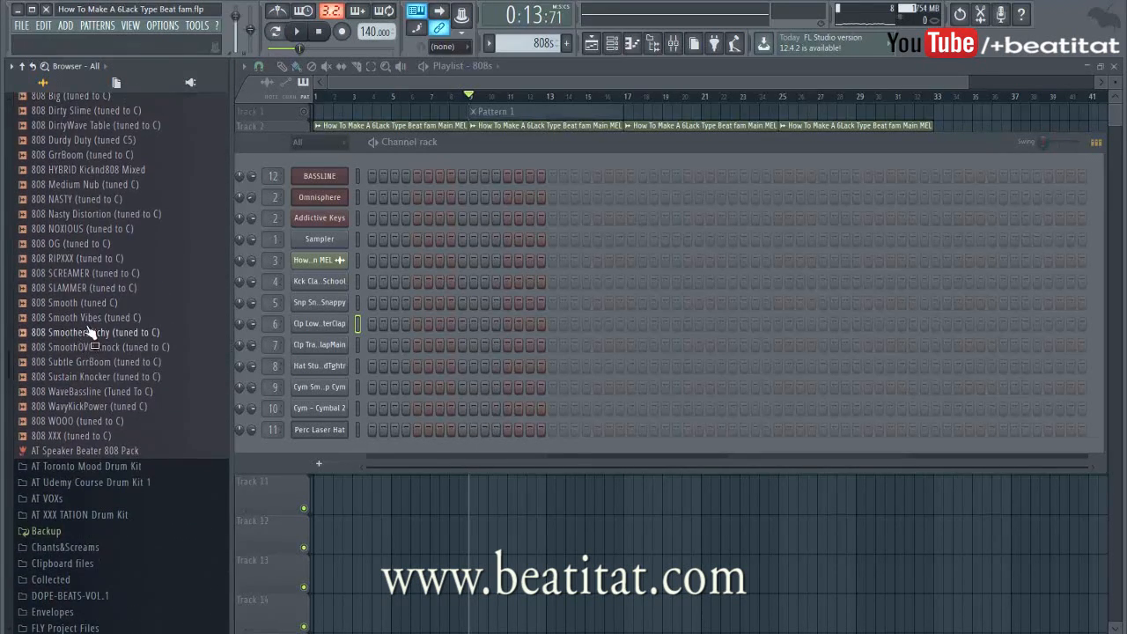
drag(83, 304, 341, 451)
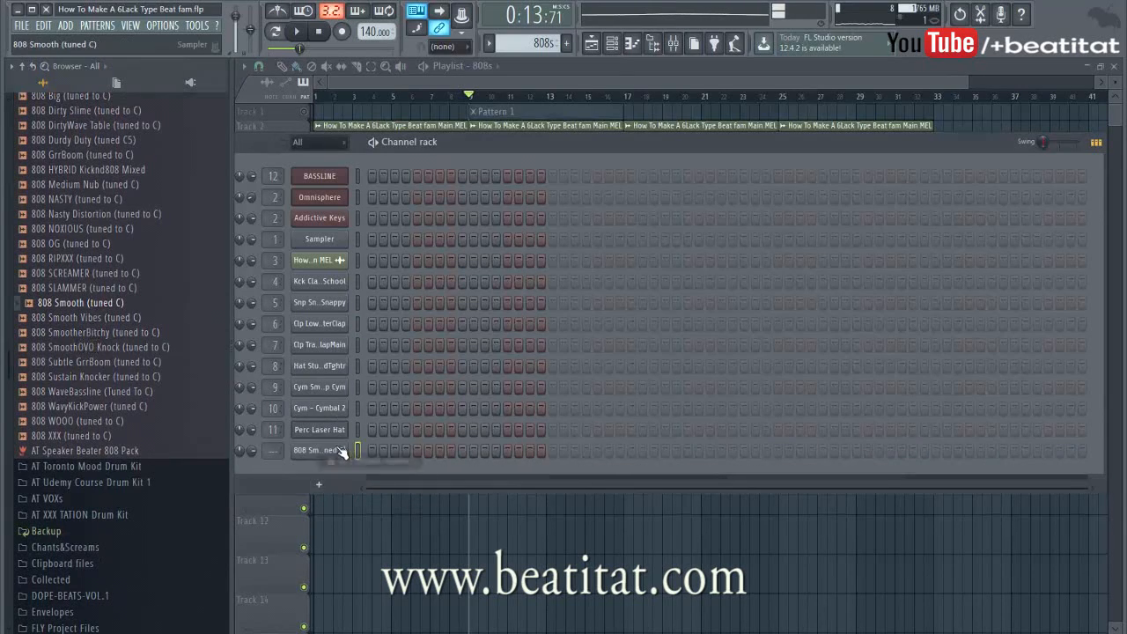
click(507, 333)
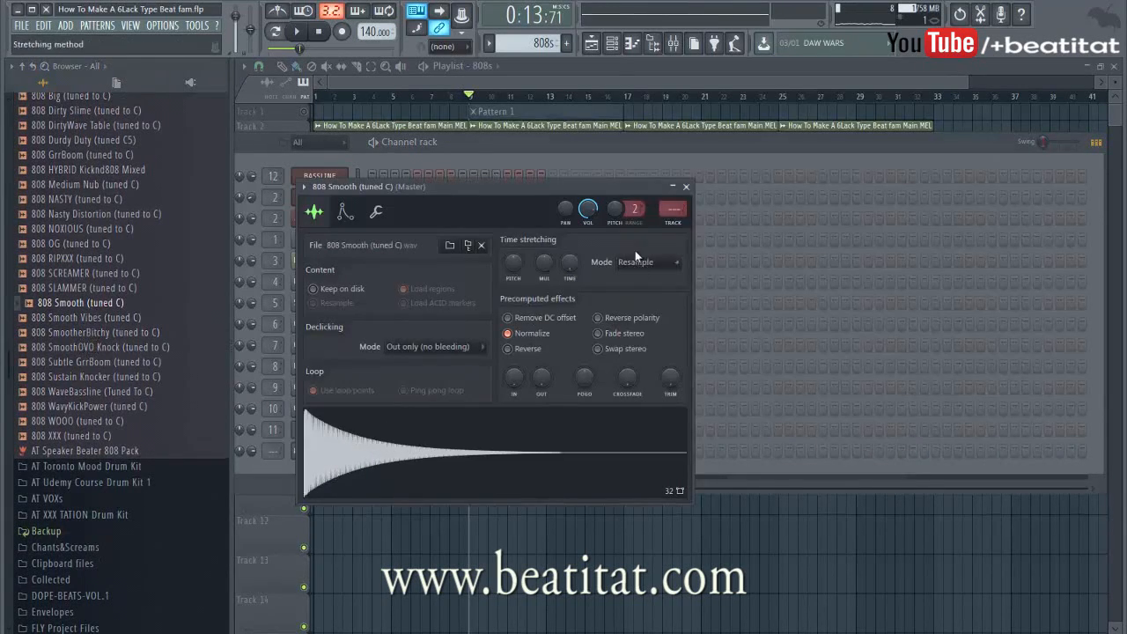
click(682, 227)
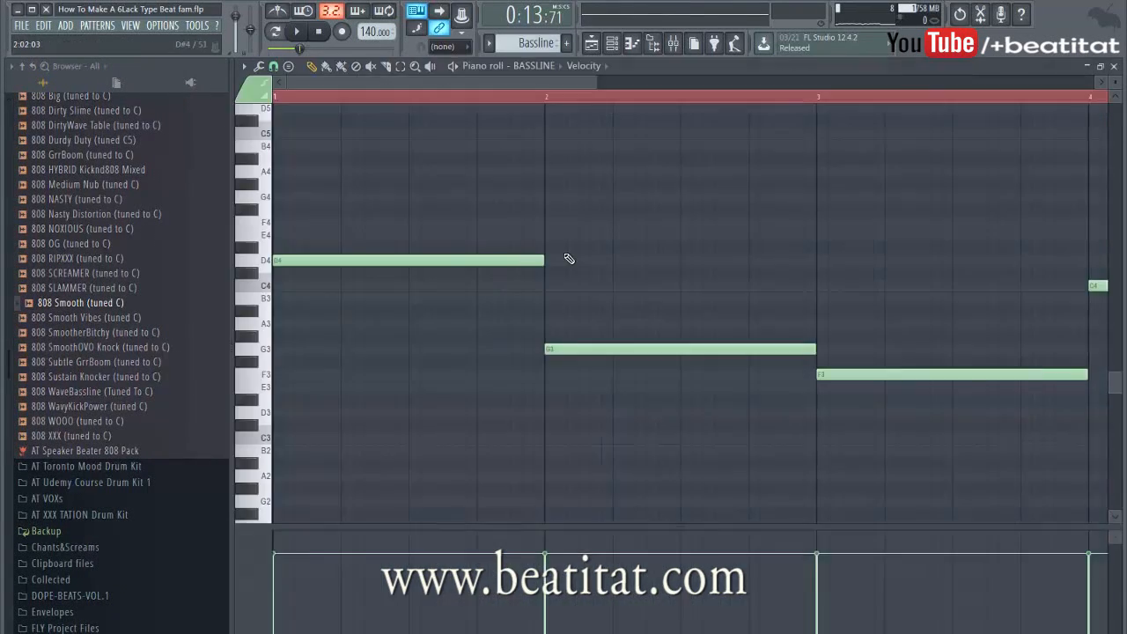
Copy the notes of the Bassline pattern into the BASSLINE channel of the 808s pattern
key(F5)
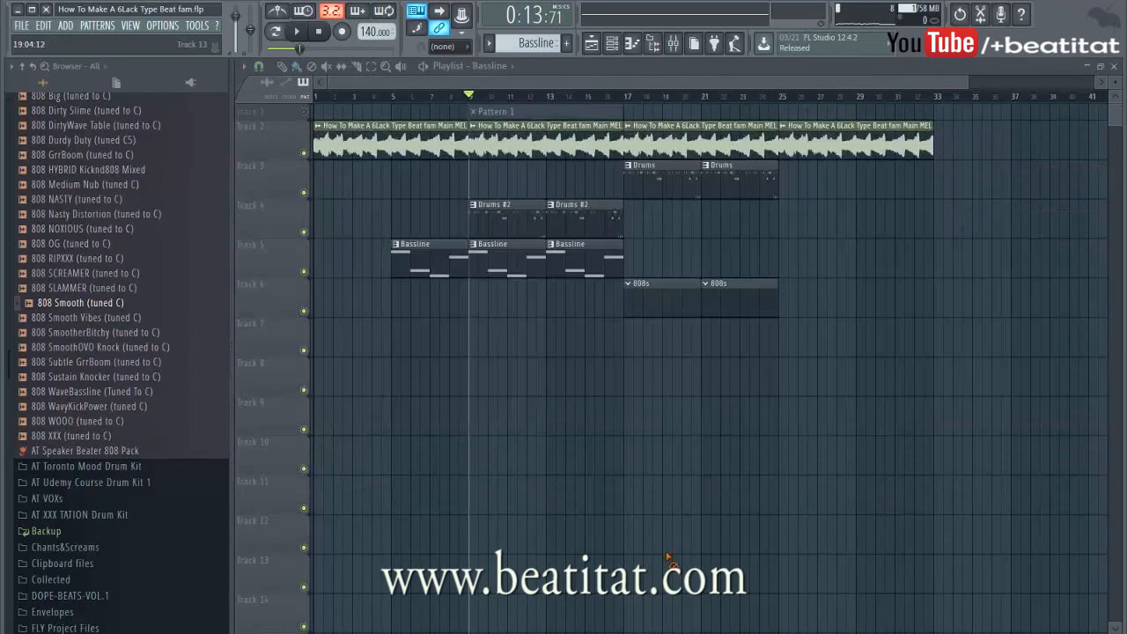
double_click(673, 303)
right_click(344, 174)
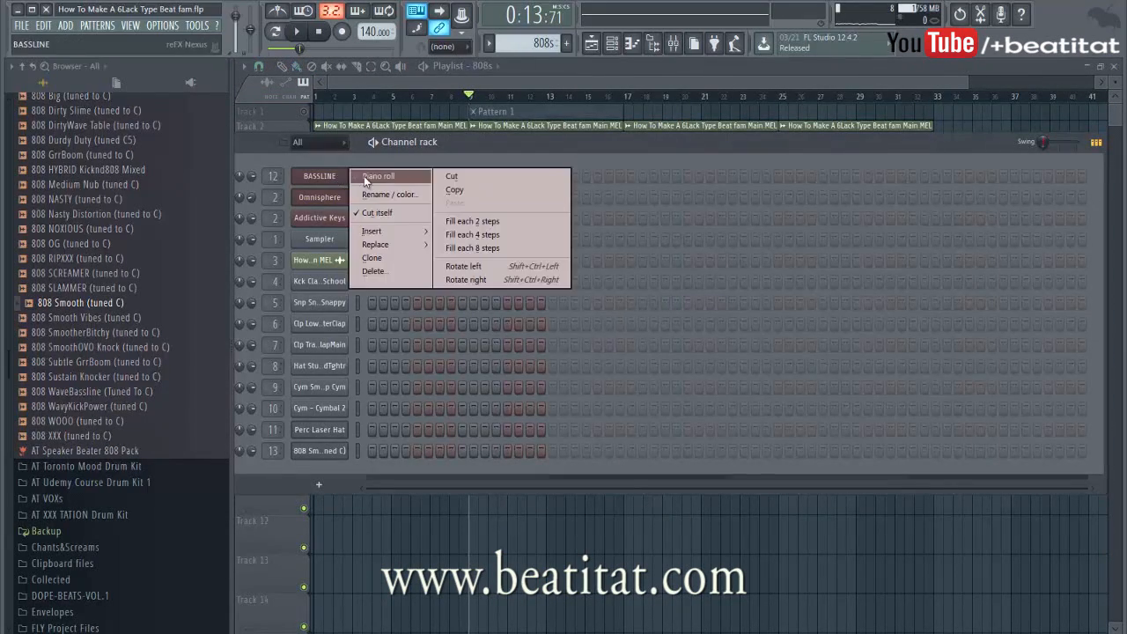
click(368, 179)
key(ctrl+v)
key(F7)
key(F6)
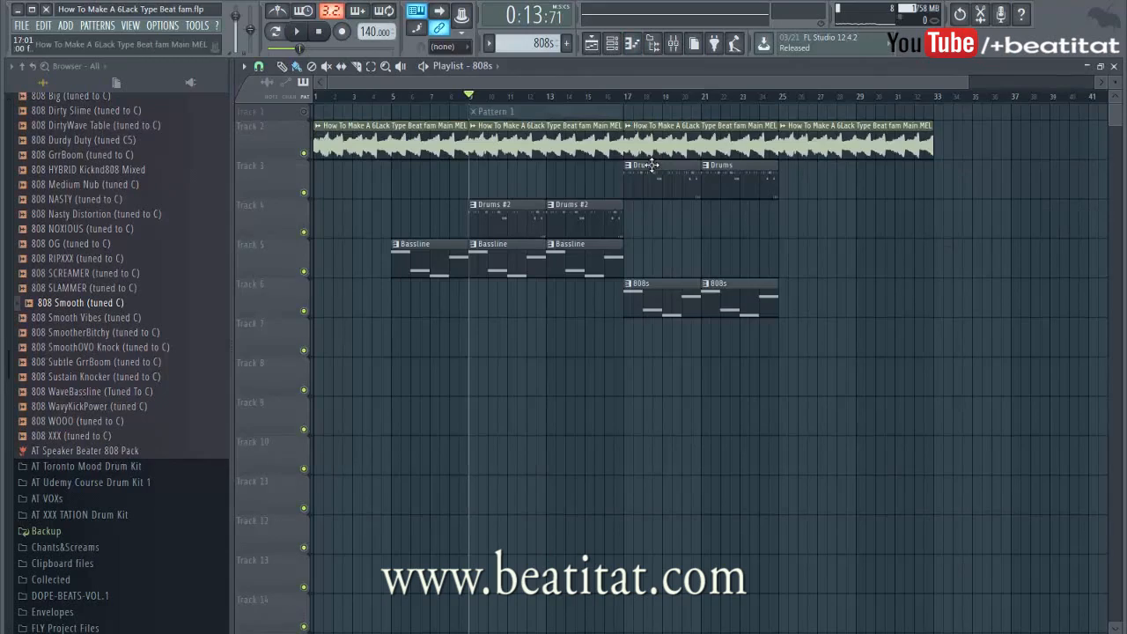
Copy the Kck Classic OldSchool steps from the Drums pattern into the same channel of the 808s pattern
double_click(653, 161)
key(F7)
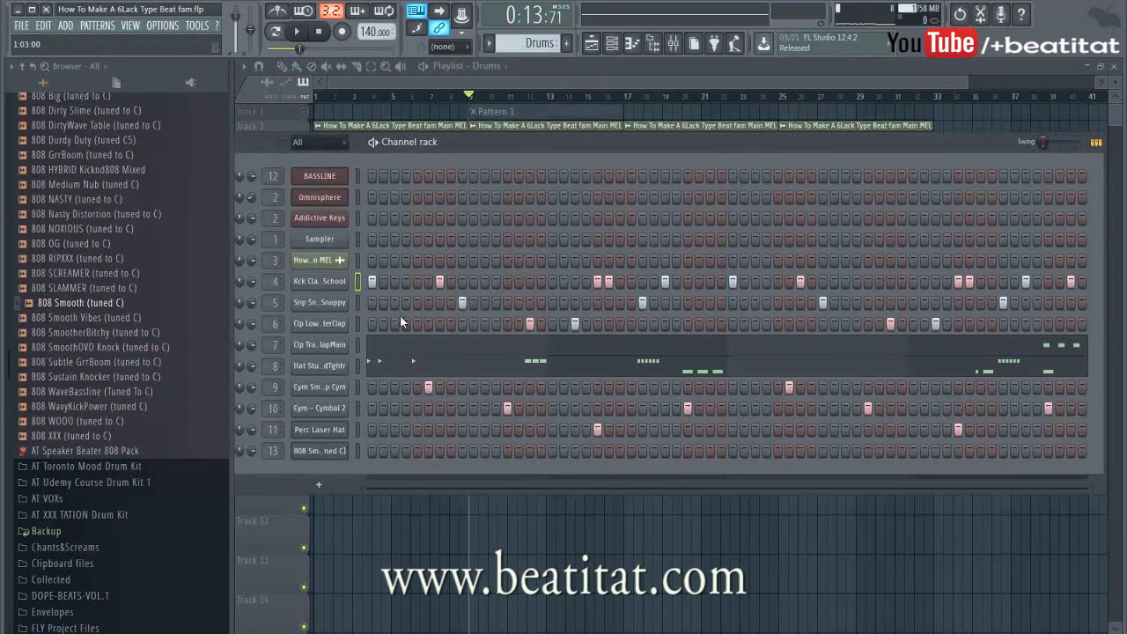
key(F6)
key(F6)
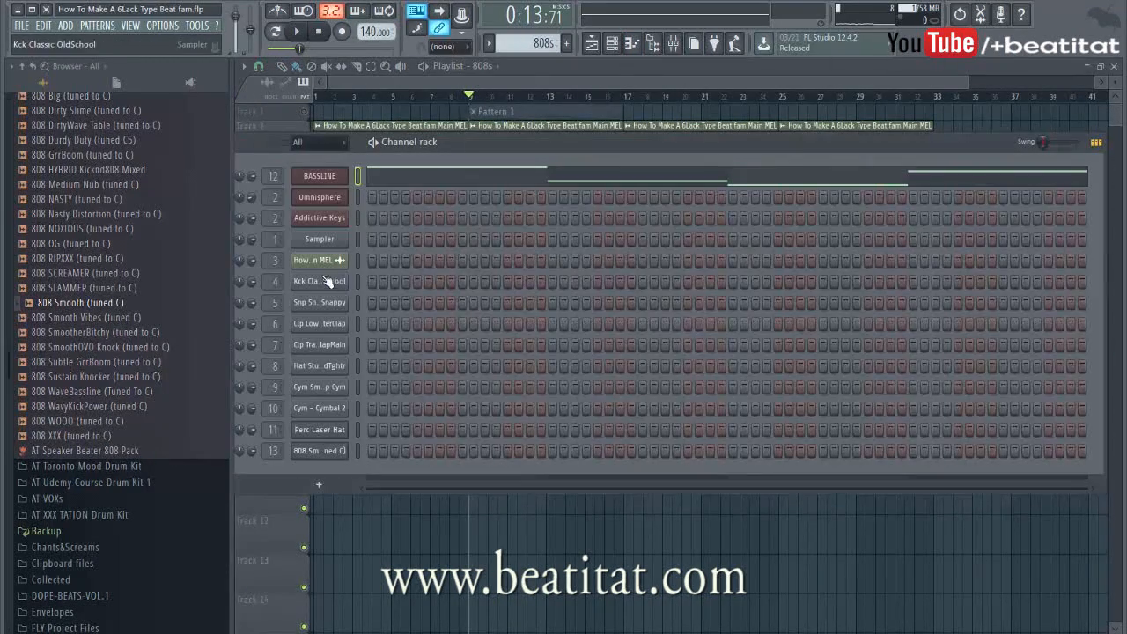
click(357, 281)
right_click(359, 280)
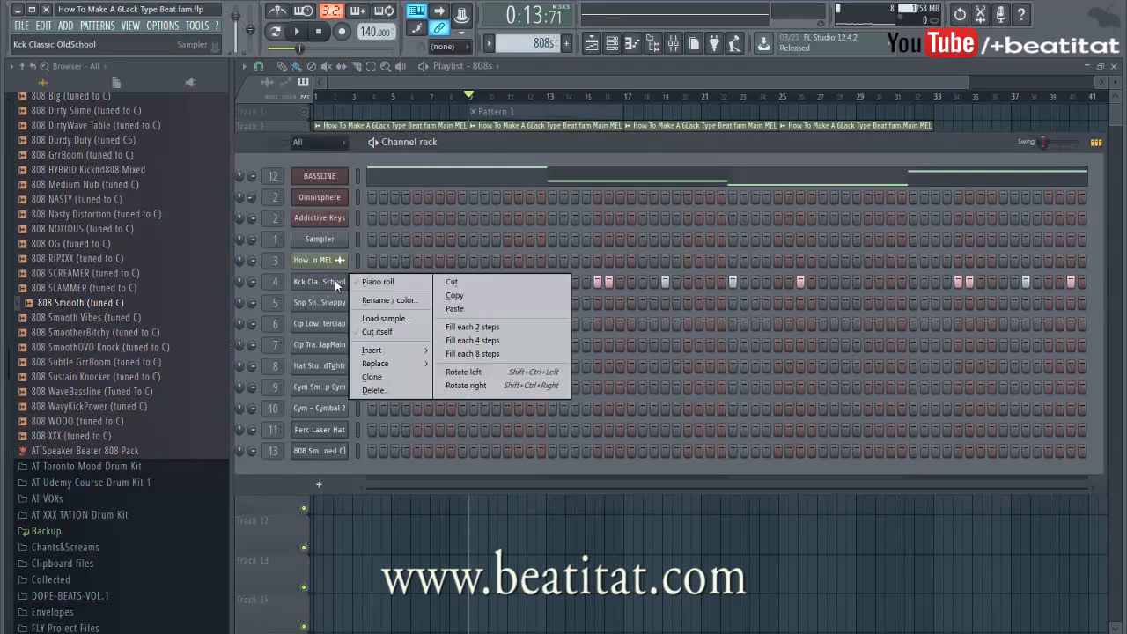
Lengthen the kick guide notes in the piano roll and replace the first bar's long D4 bass note with two four-step D4 notes
click(374, 282)
key(ctrl+a)
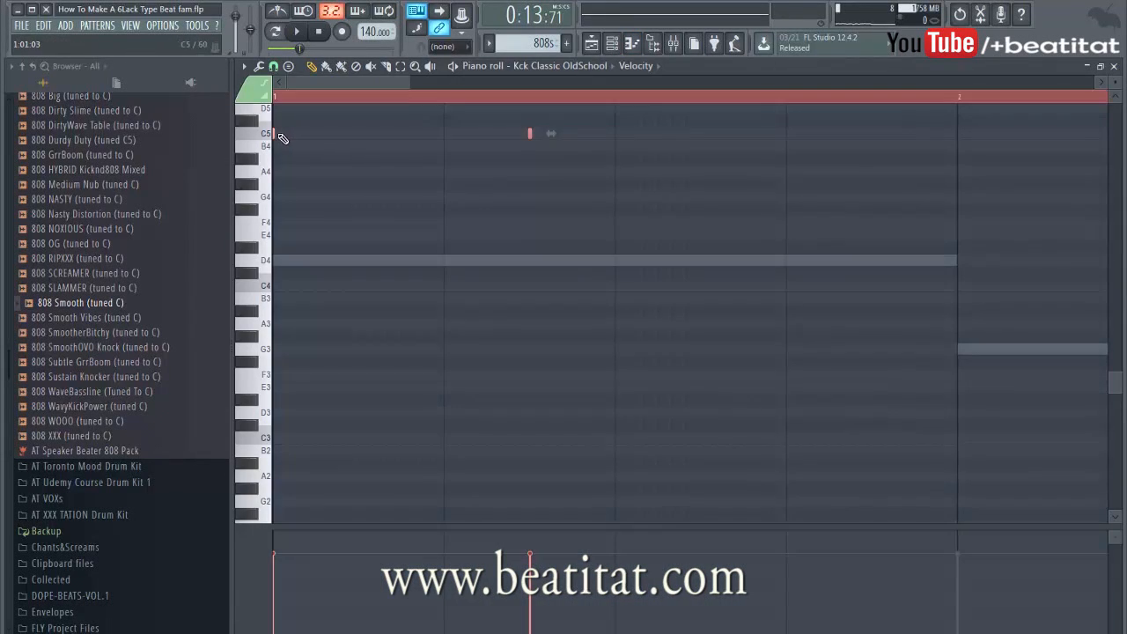
key(Escape)
click(455, 180)
scroll(453, 183, down, 5)
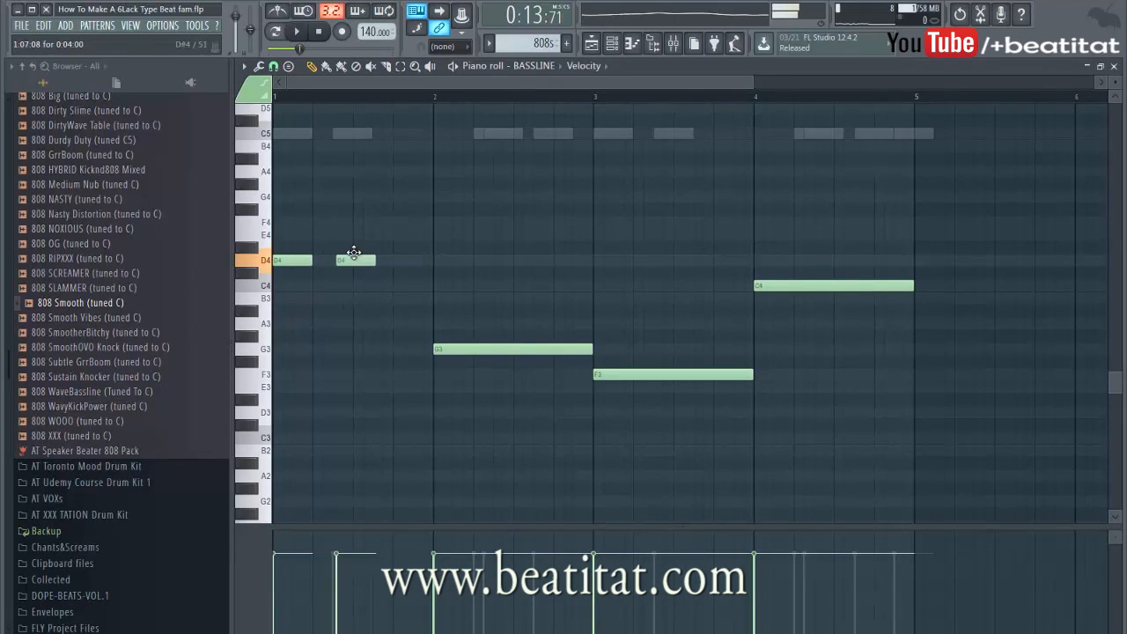
key(Escape)
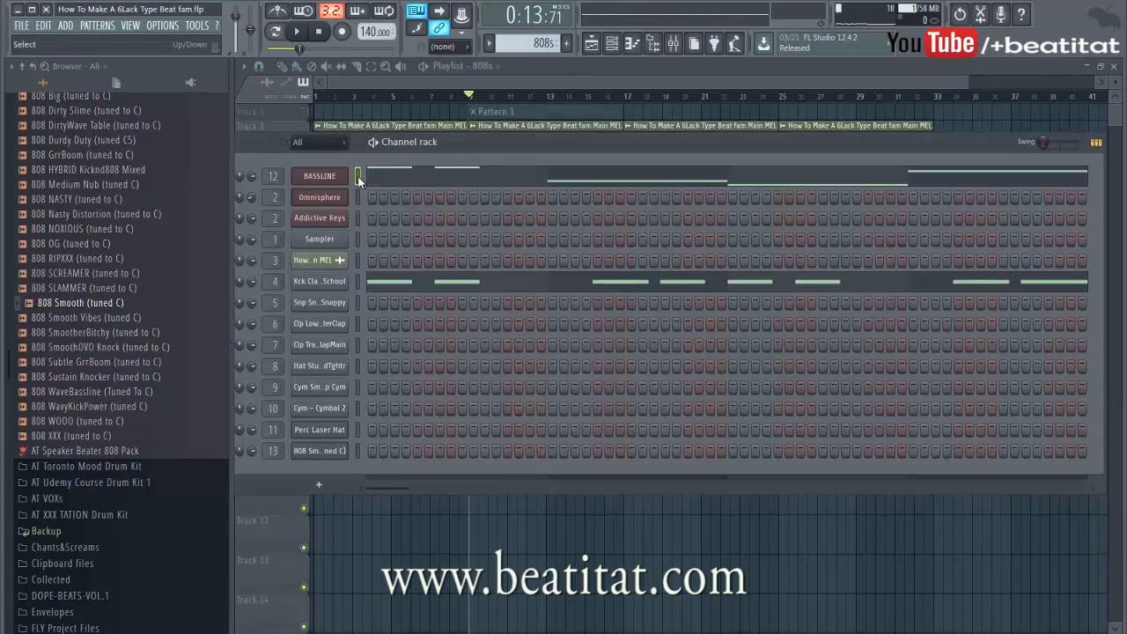
Move the bass notes from the BASSLINE channel to the 808 Smooth (tuned C) channel and check that channel's settings
drag(473, 149, 485, 195)
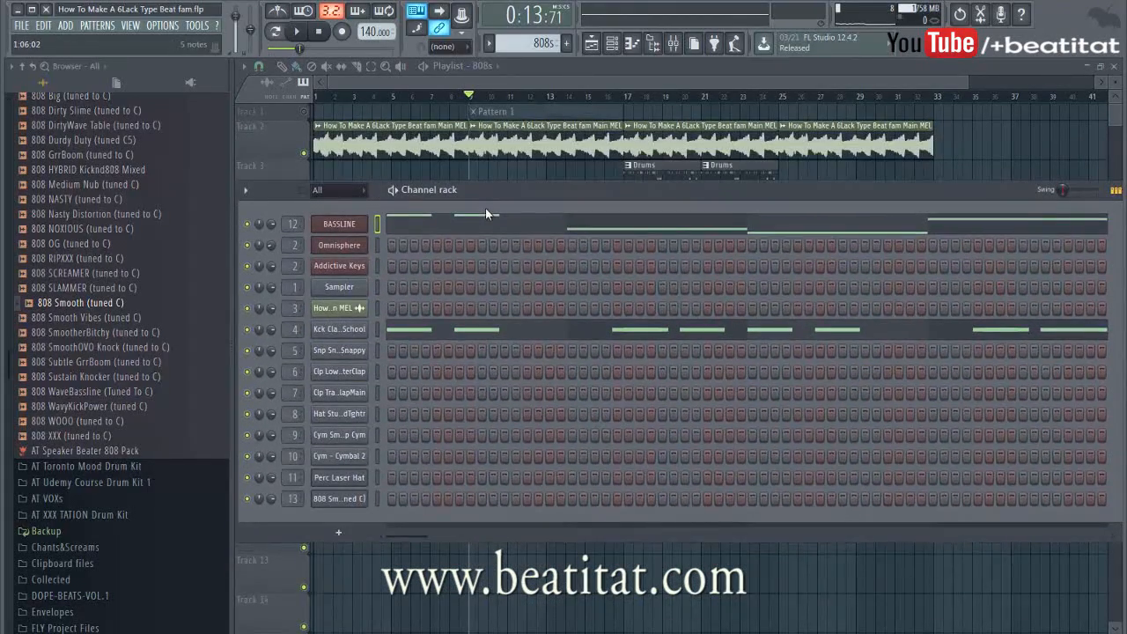
key(ctrl+x)
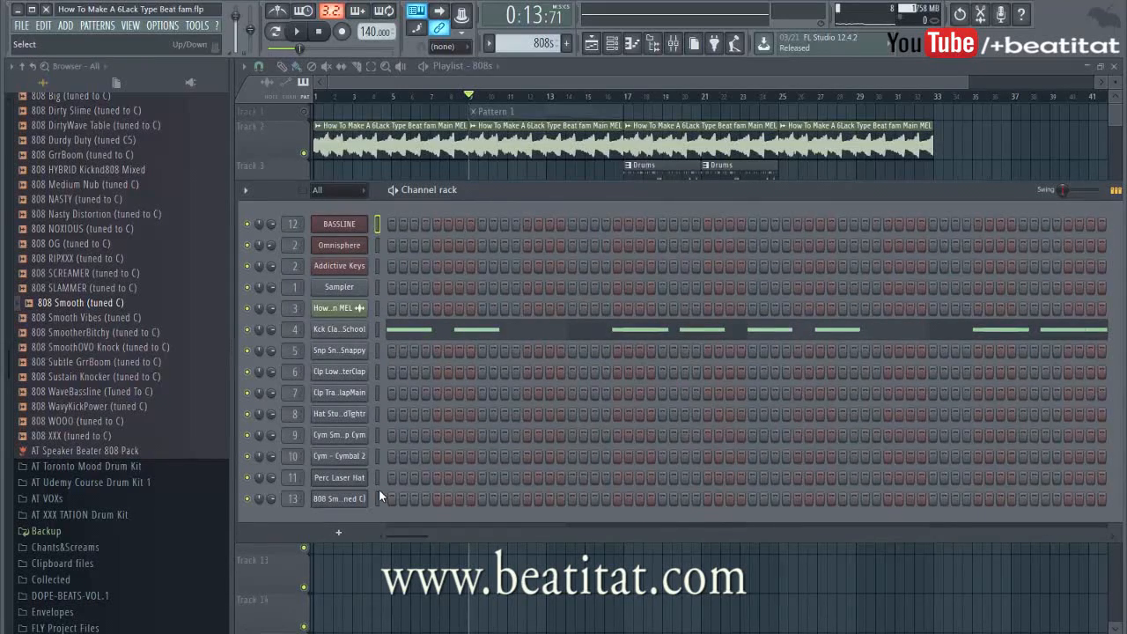
key(ctrl+v)
click(338, 498)
click(376, 211)
click(324, 220)
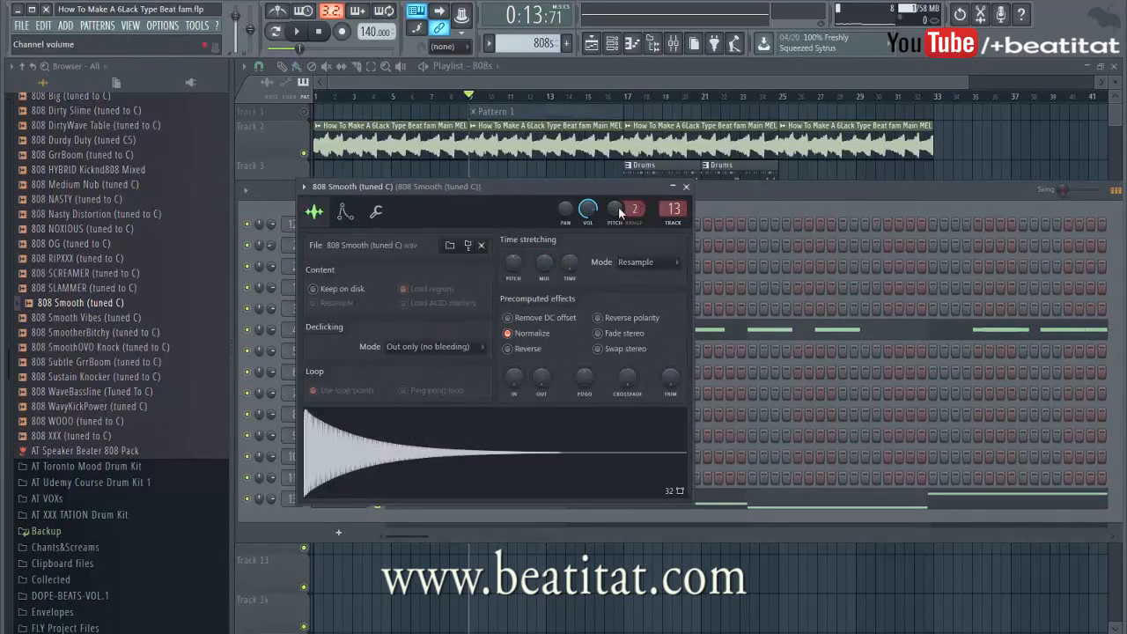
click(686, 186)
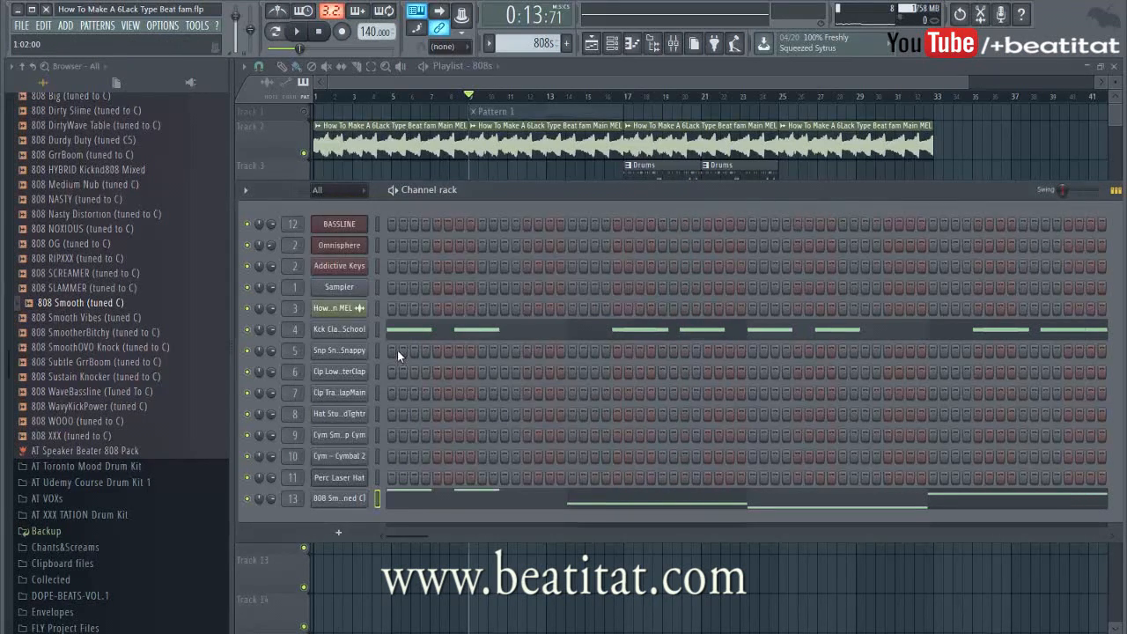
Replace the long 808 Smooth notes in bars 2 to 4 with short G3, G4, F4 and C4 notes following the kick rhythm
click(449, 497)
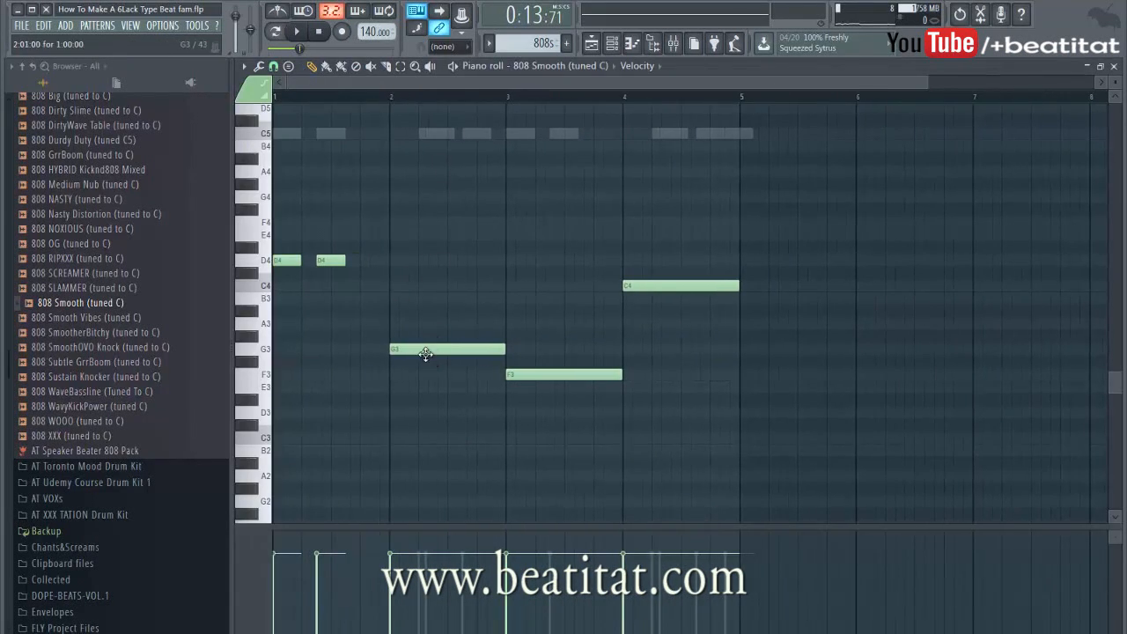
click(428, 134)
drag(428, 161, 423, 340)
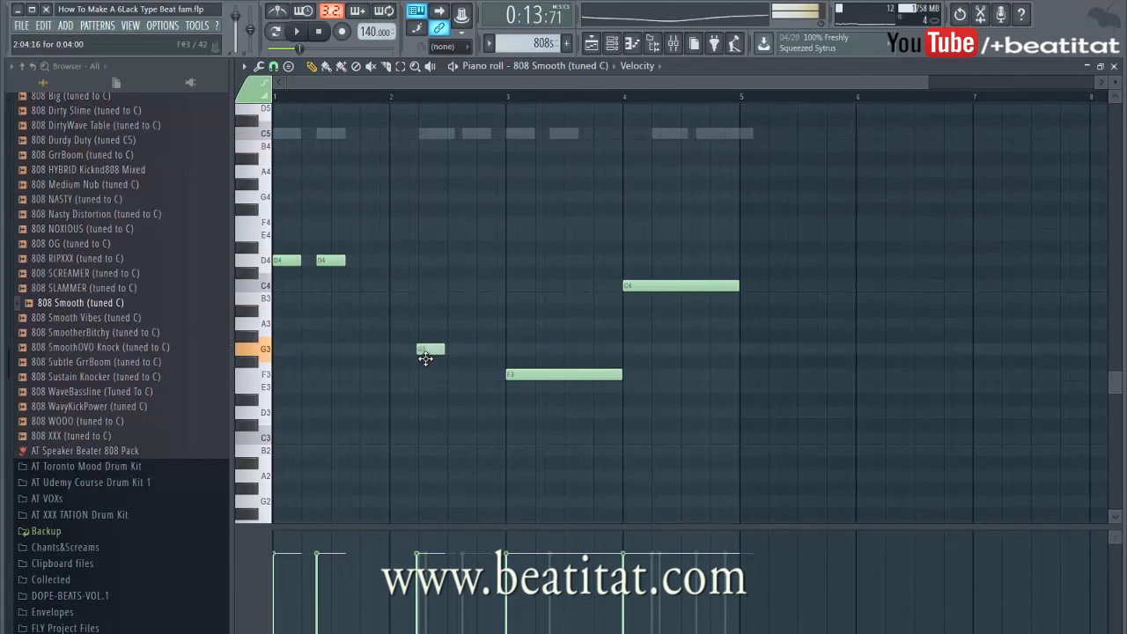
scroll(419, 322, up, 3)
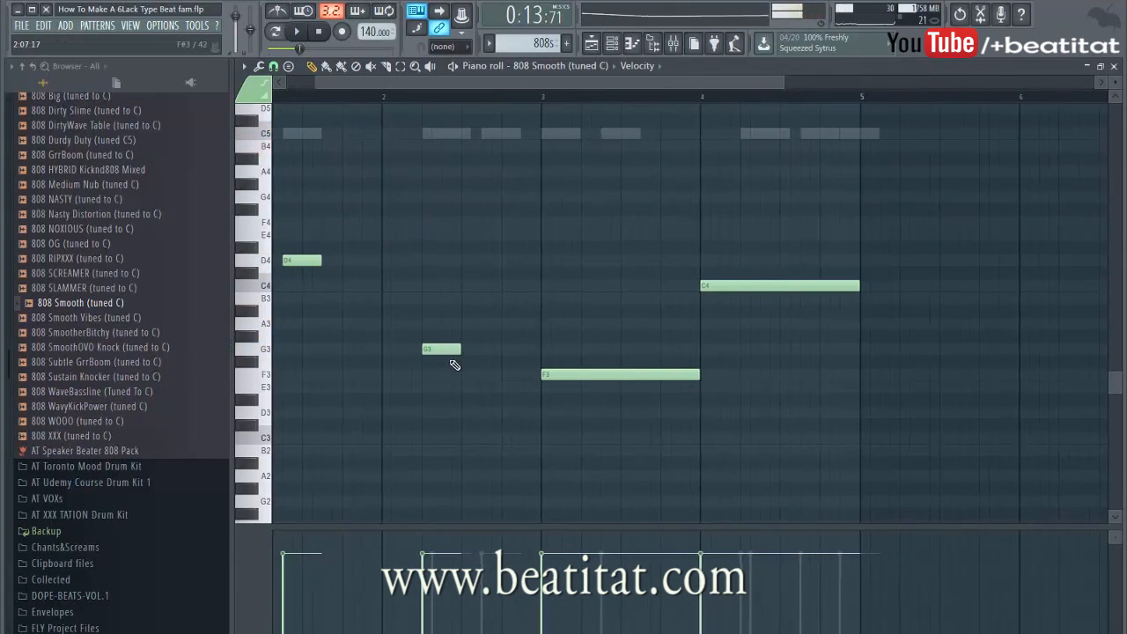
click(515, 352)
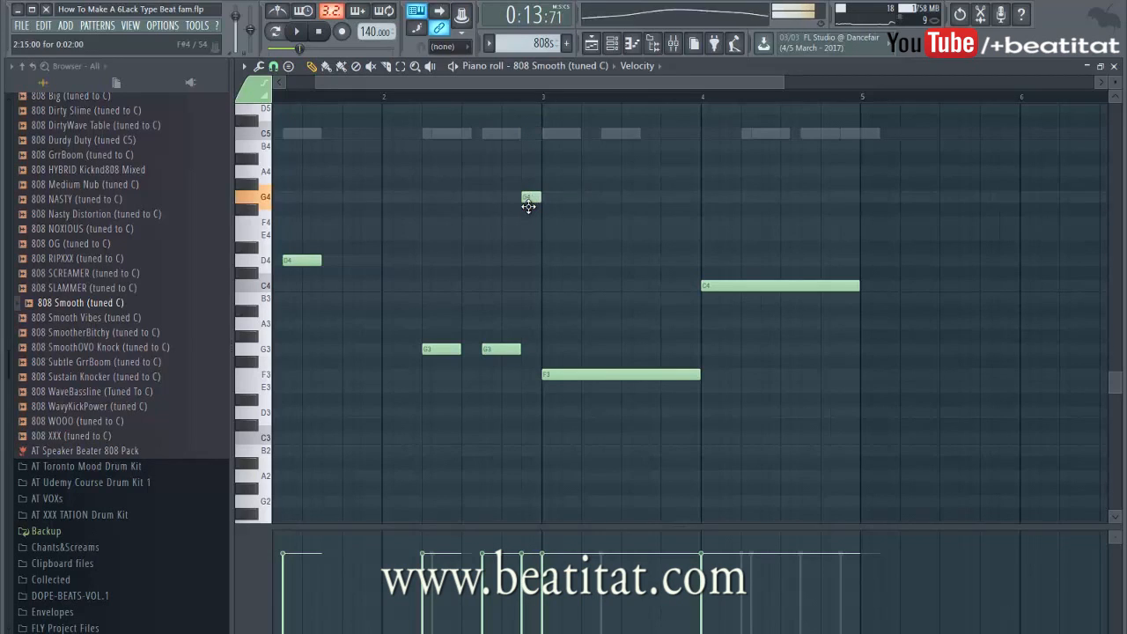
right_click(557, 374)
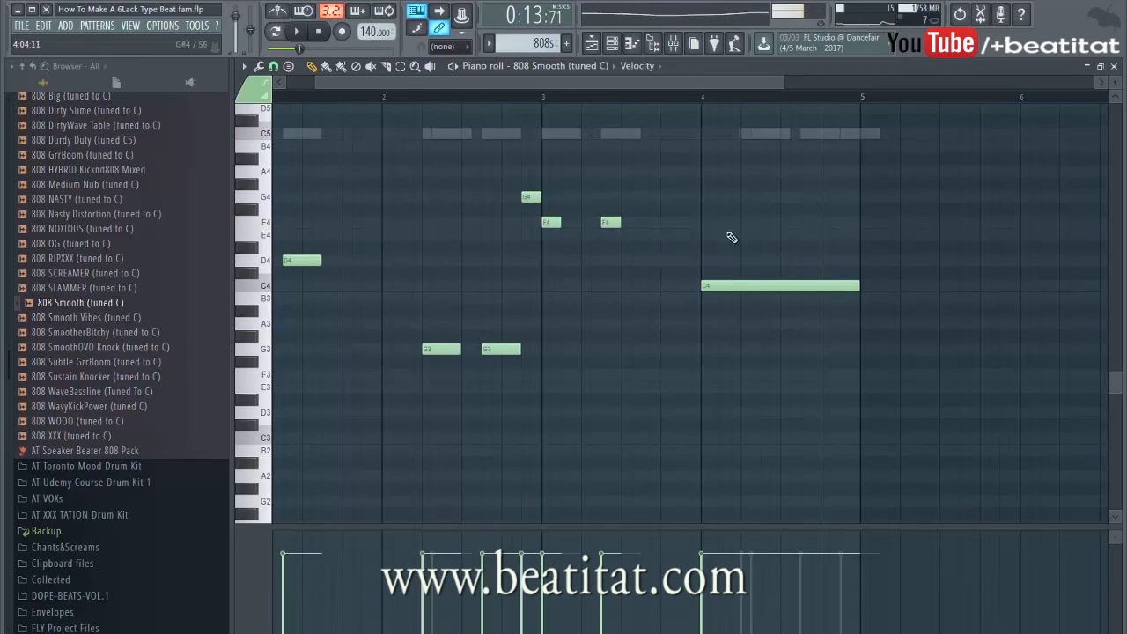
right_click(720, 288)
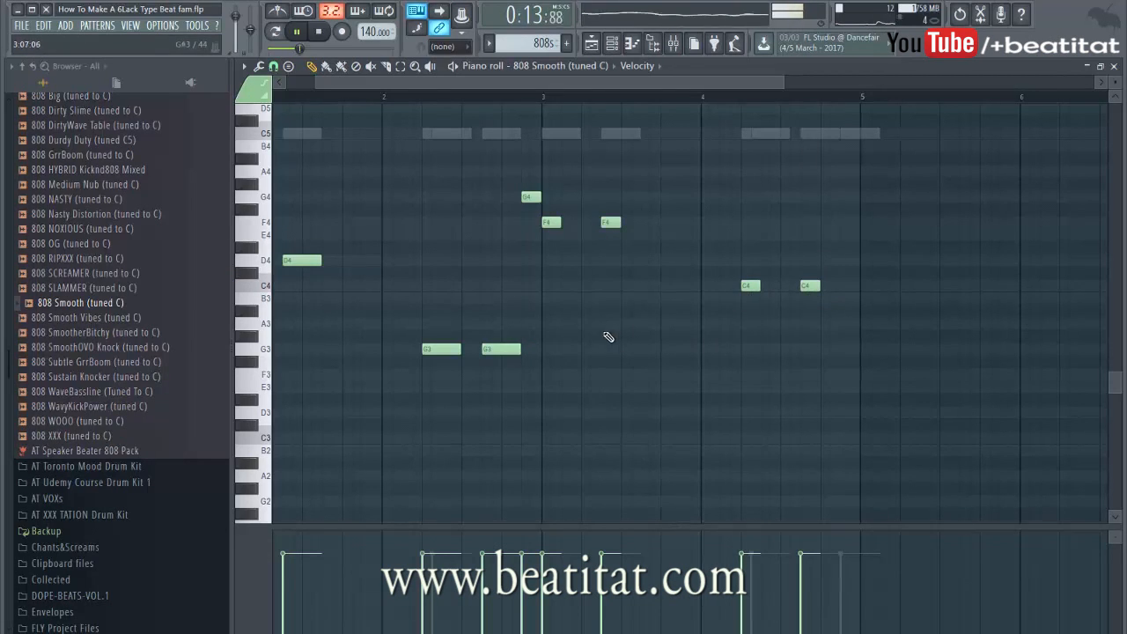
Play the arrangement from bar 17 and slightly lower the 808 Smooth (tuned C) mixer volume
key(F7)
key(F6)
click(634, 93)
key(F9)
drag(520, 342, 520, 349)
Add Fruity Parametric EQ 2 in slot 1 of the 808 Smooth mixer track and adjust two of its bands
click(792, 112)
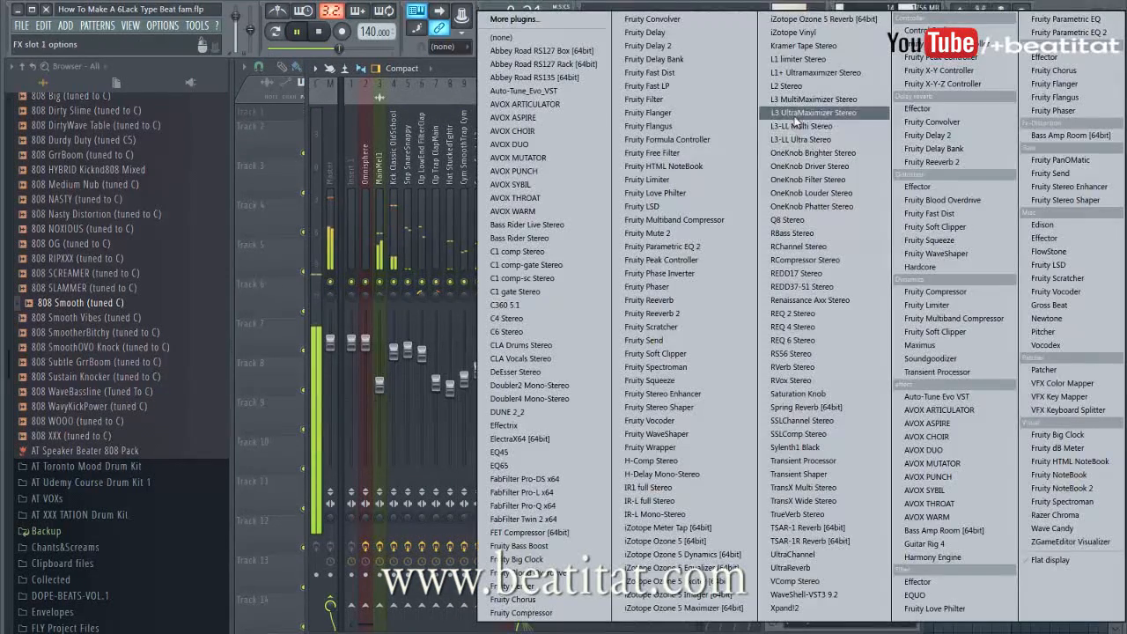
click(668, 344)
mouse_move(411, 319)
mouse_down()
mouse_move(378, 315)
mouse_move(439, 323)
mouse_move(390, 311)
mouse_up()
drag(568, 318, 548, 380)
click(745, 204)
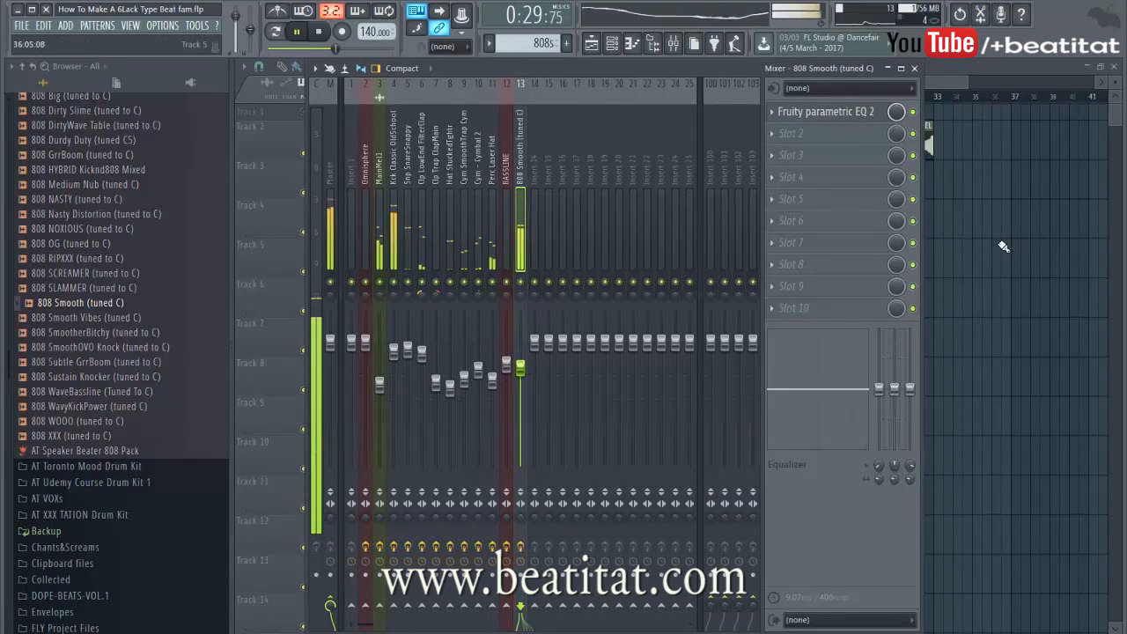
Make the second 808s clip at bar 21 a unique pattern and move it to Track 7
click(1031, 234)
click(705, 284)
click(740, 340)
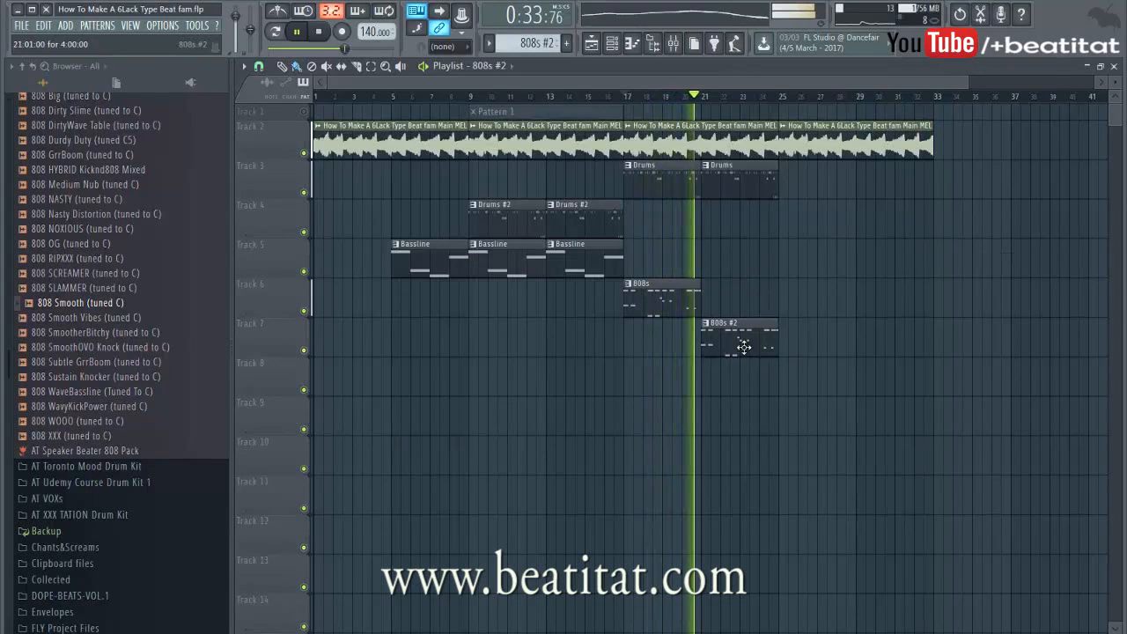
Remove all Kck Classic OldSchool guide notes from the 808s #2 pattern
double_click(737, 304)
scroll(735, 211, up, 2)
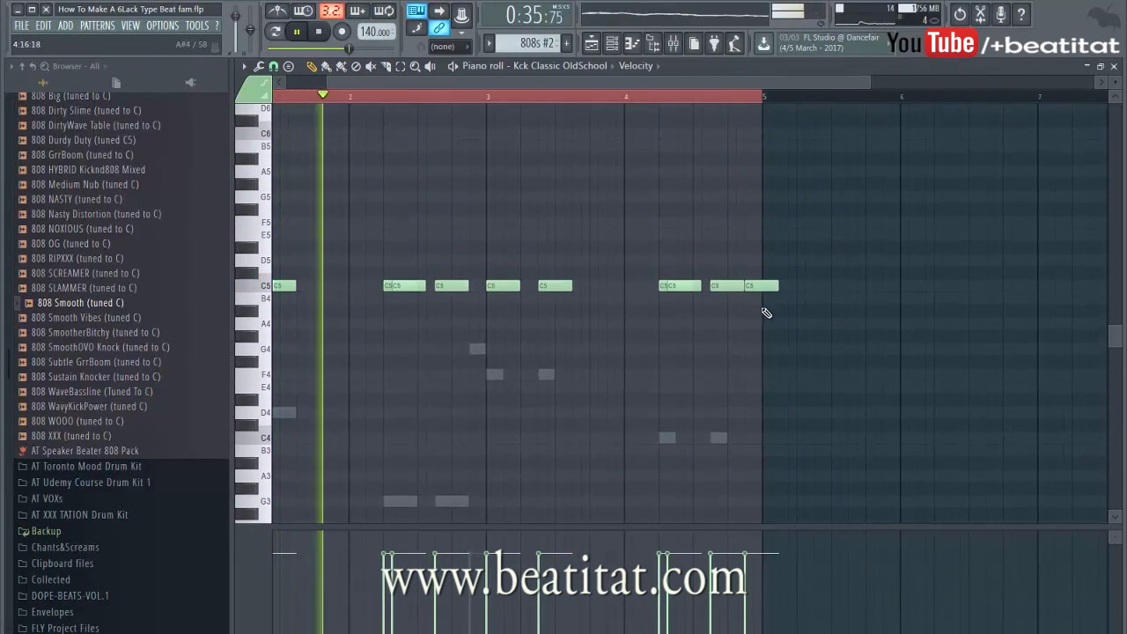
key(ctrl+x)
key(F7)
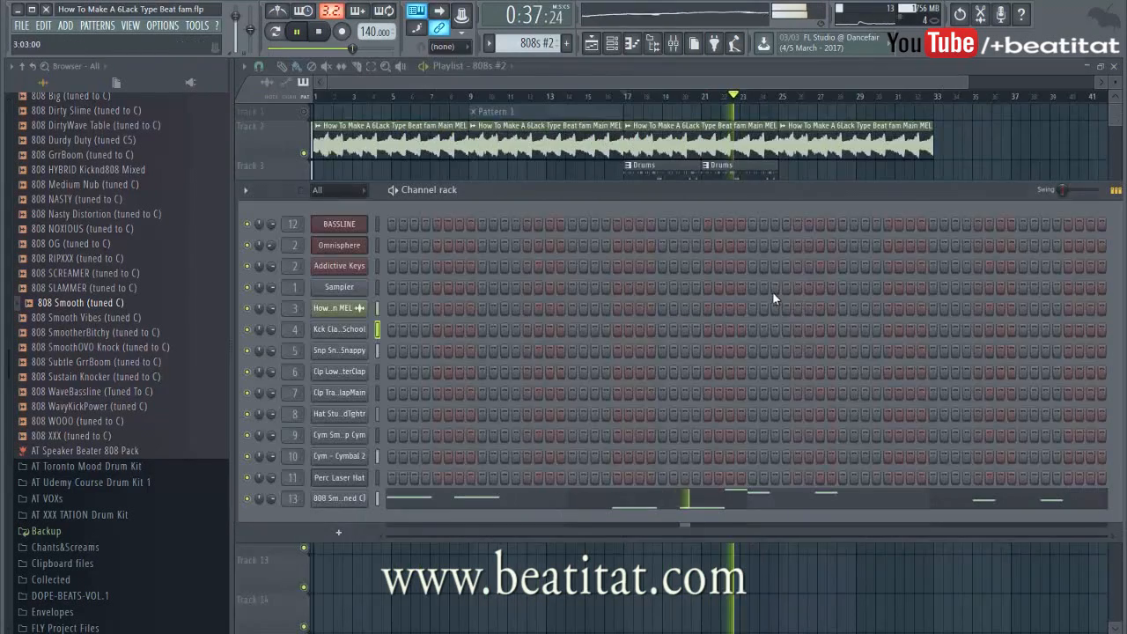
Add a two-step G4 note at 4:09 and a C5 note near the end of bar 4 to 808 Smooth in 808s #2
click(884, 489)
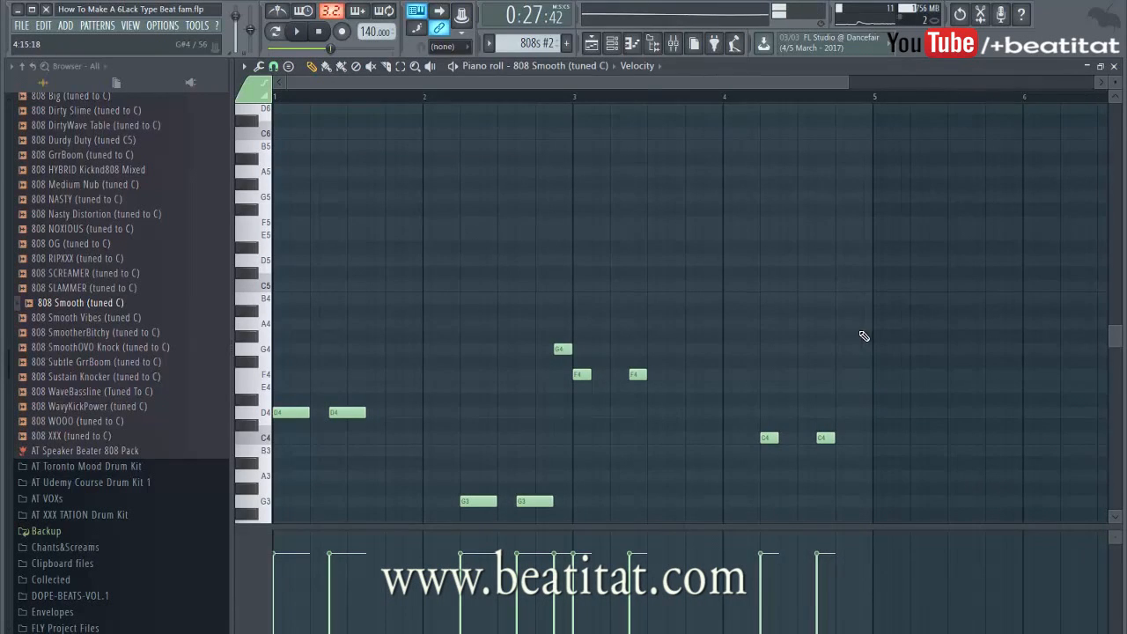
ctrl+scroll(836, 268, up, 2)
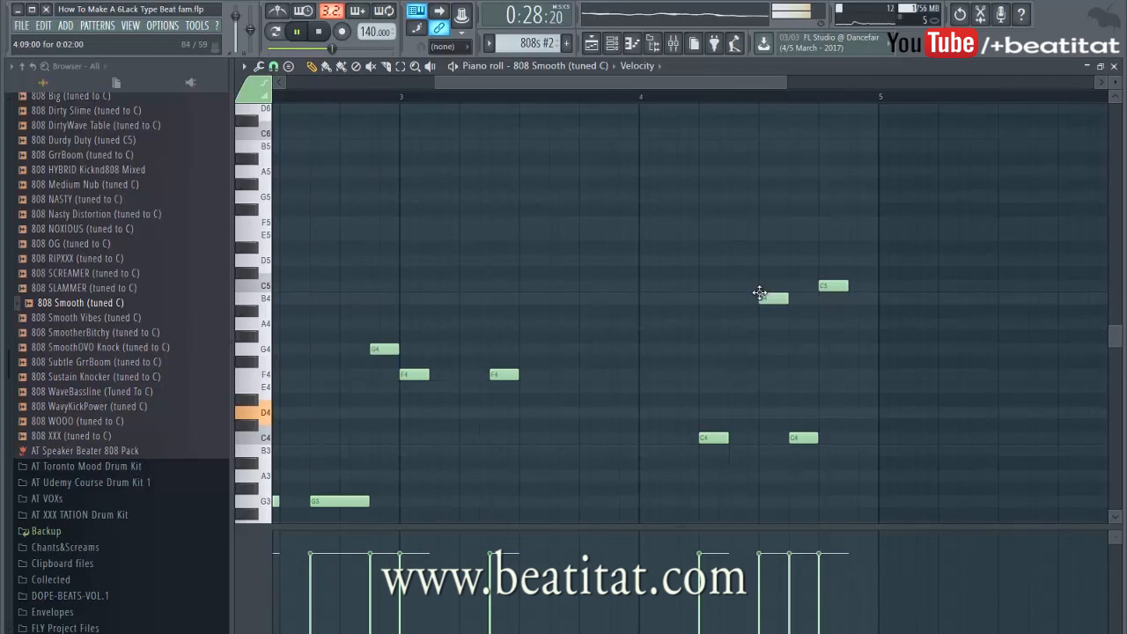
click(765, 348)
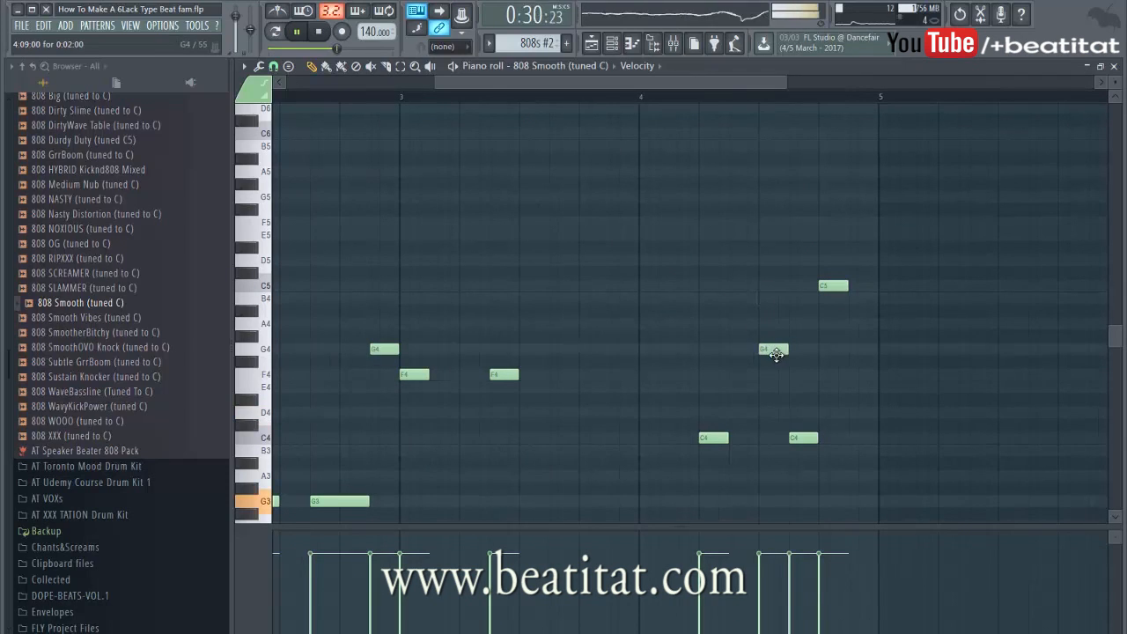
double_click(774, 349)
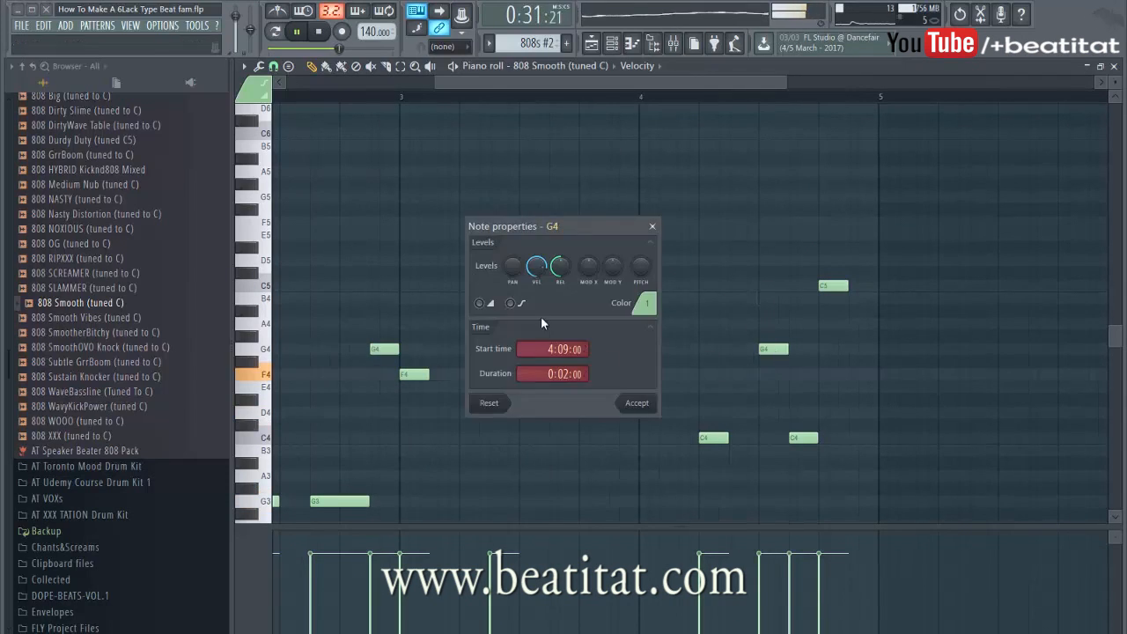
click(649, 404)
key(Escape)
key(Escape)
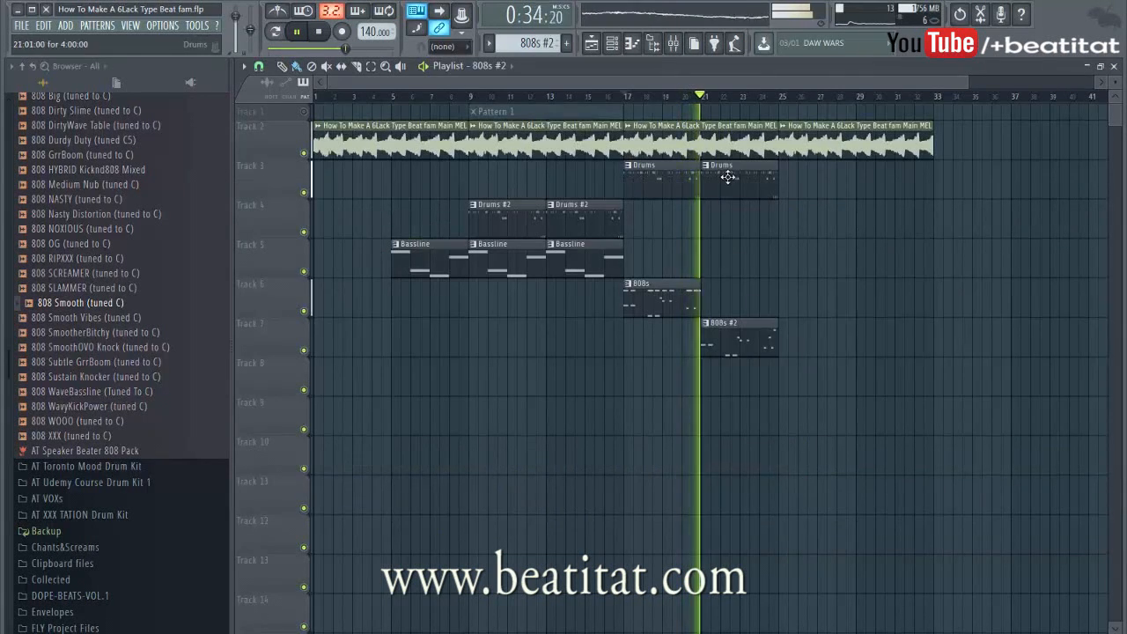
Delete all Kck Classic OldSchool guide notes from the original 808s pattern
double_click(676, 293)
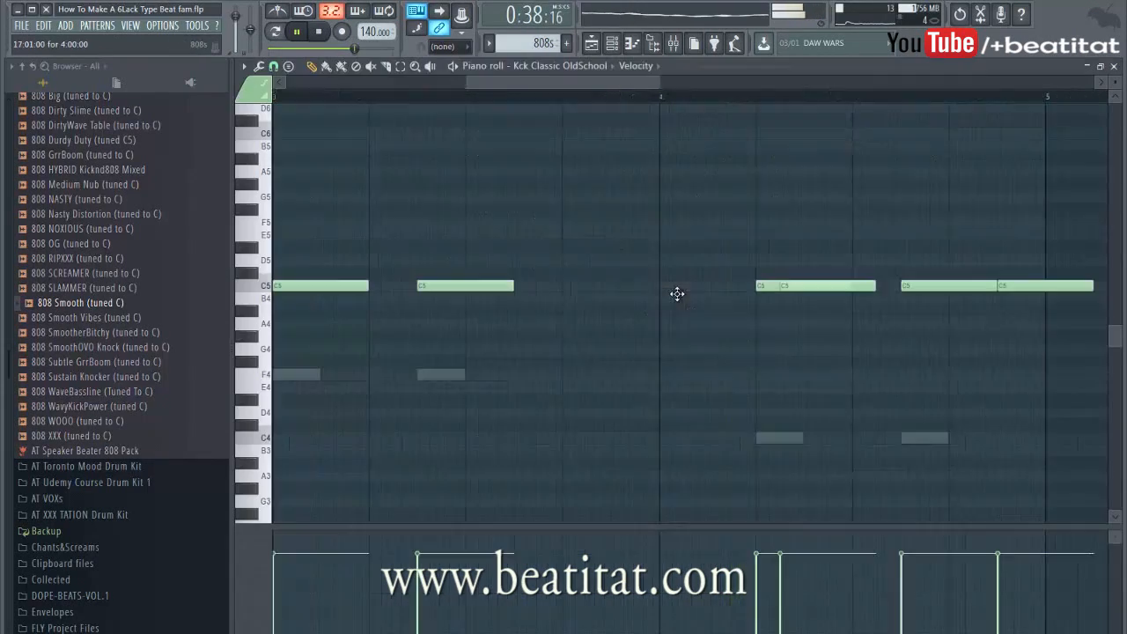
scroll(694, 276, down, 4)
key(ctrl+a)
key(Delete)
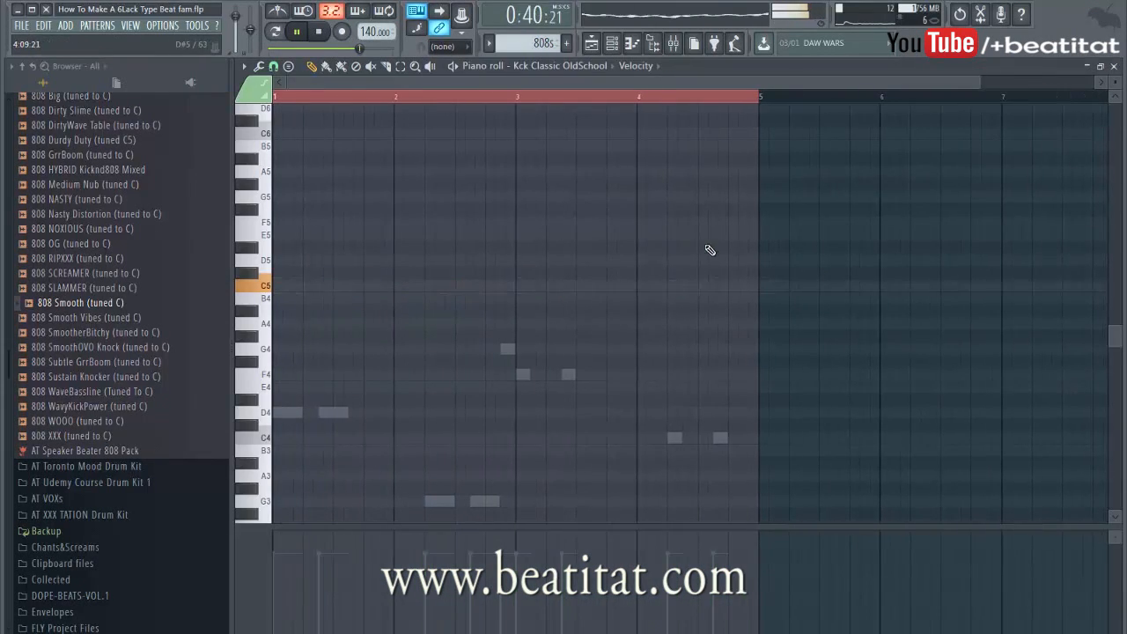
Return to the arrangement and place Bassline clips at bars 25 and 29 on Track 5
key(Escape)
key(Escape)
key(space)
key(space)
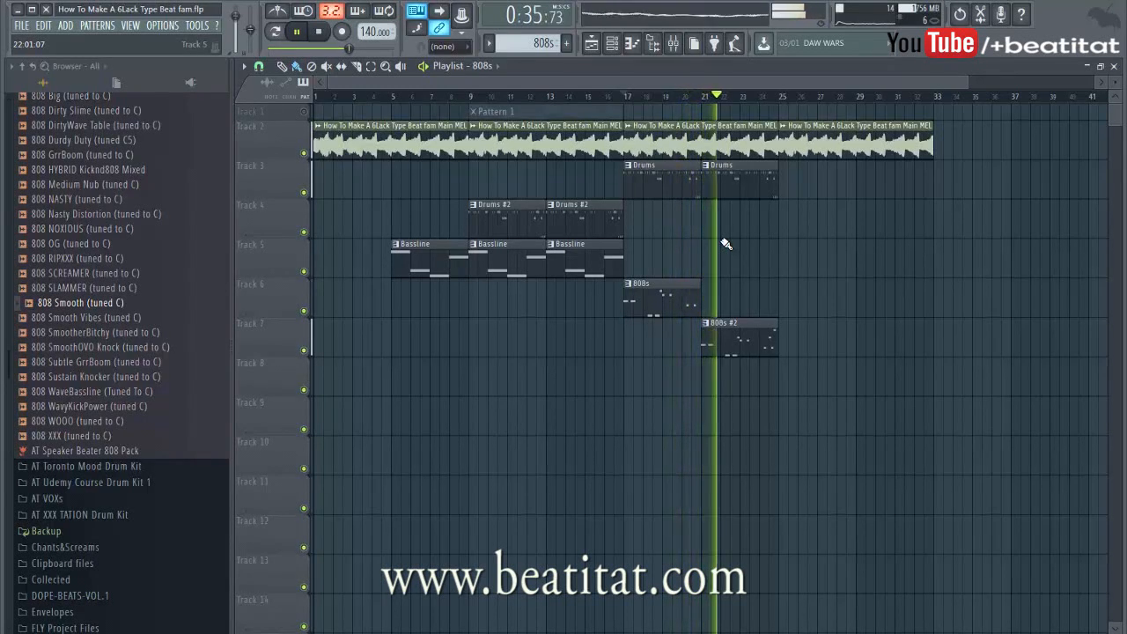
click(584, 259)
click(814, 260)
click(893, 262)
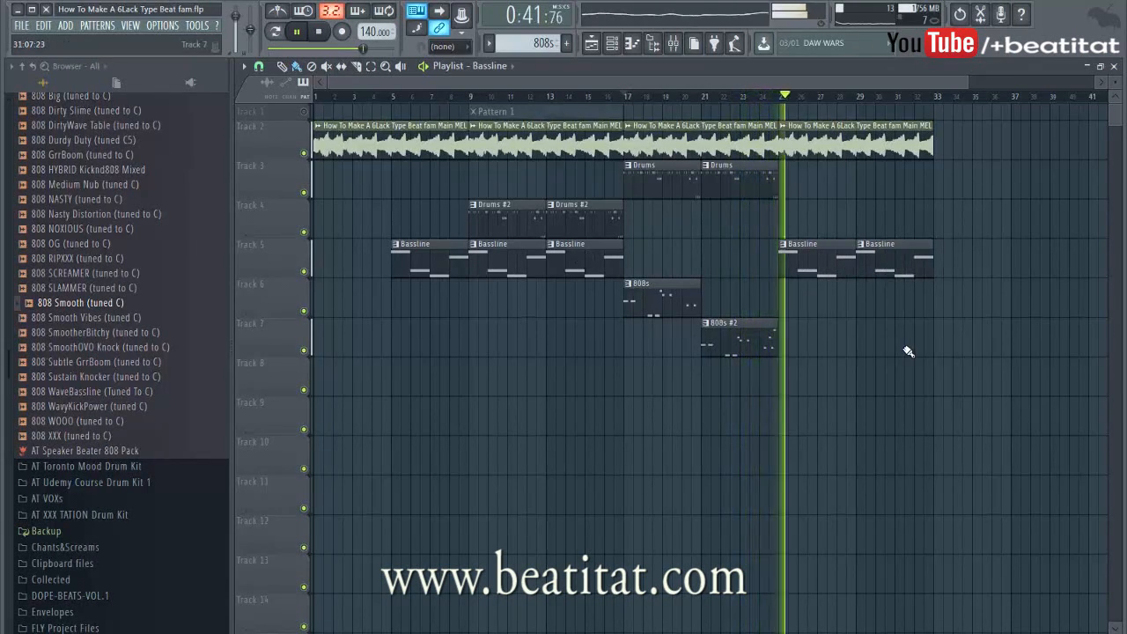
Move all melody, drum, bassline and 808 clips from bar 9 onward eight bars later so they start at bar 17
drag(489, 122, 885, 354)
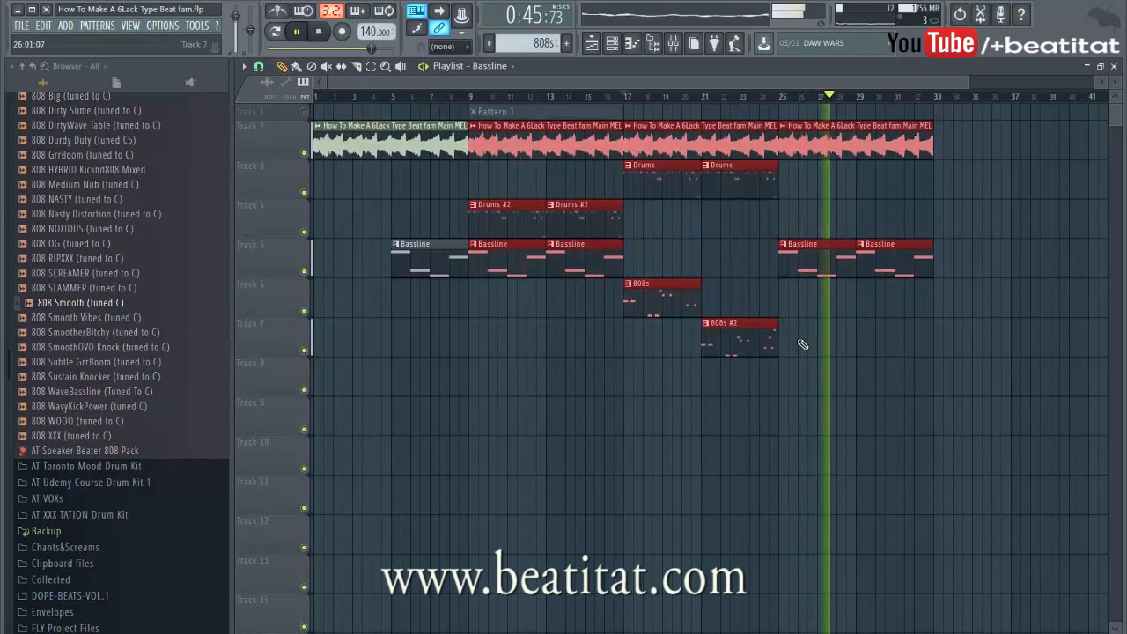
click(858, 370)
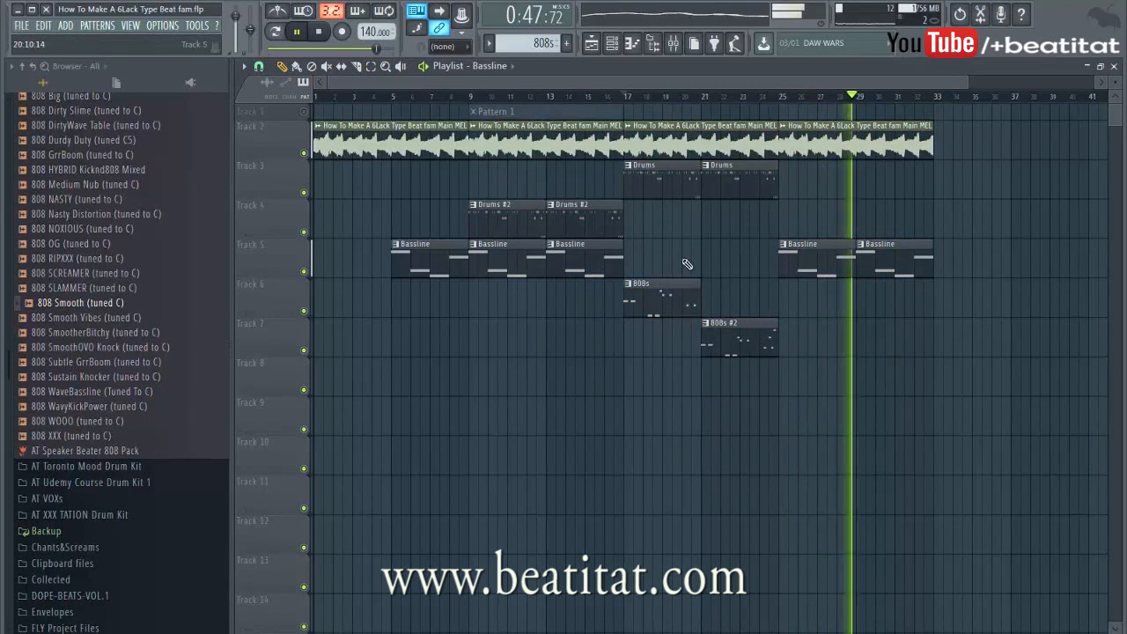
key(ctrl)
drag(469, 120, 893, 429)
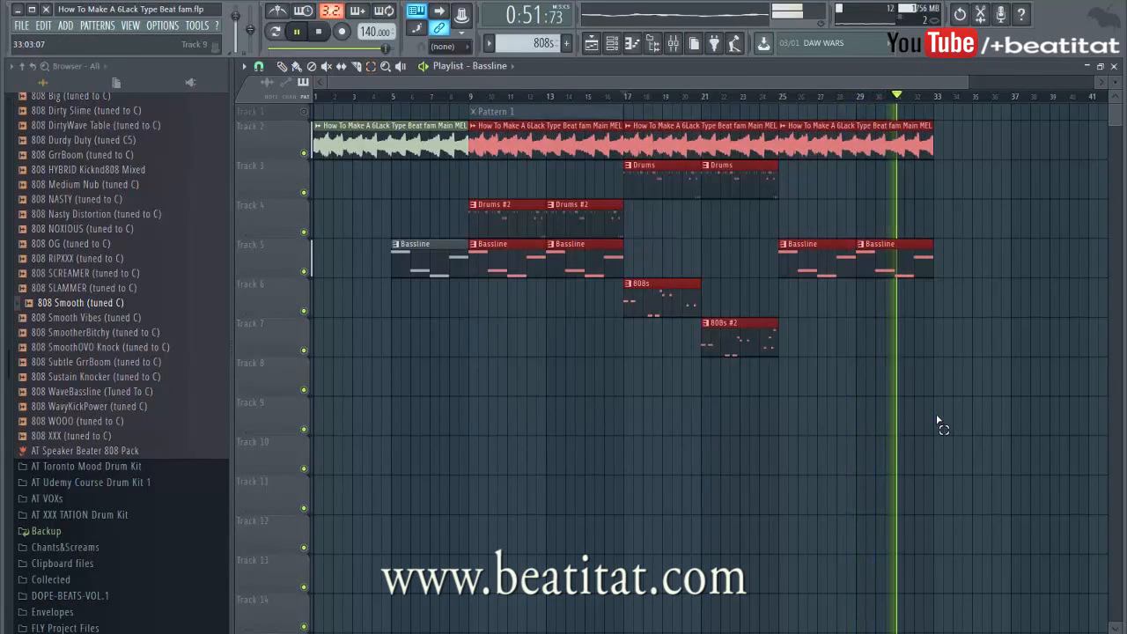
key(space)
drag(491, 244, 649, 272)
scroll(607, 304, down, 2)
right_click(554, 368)
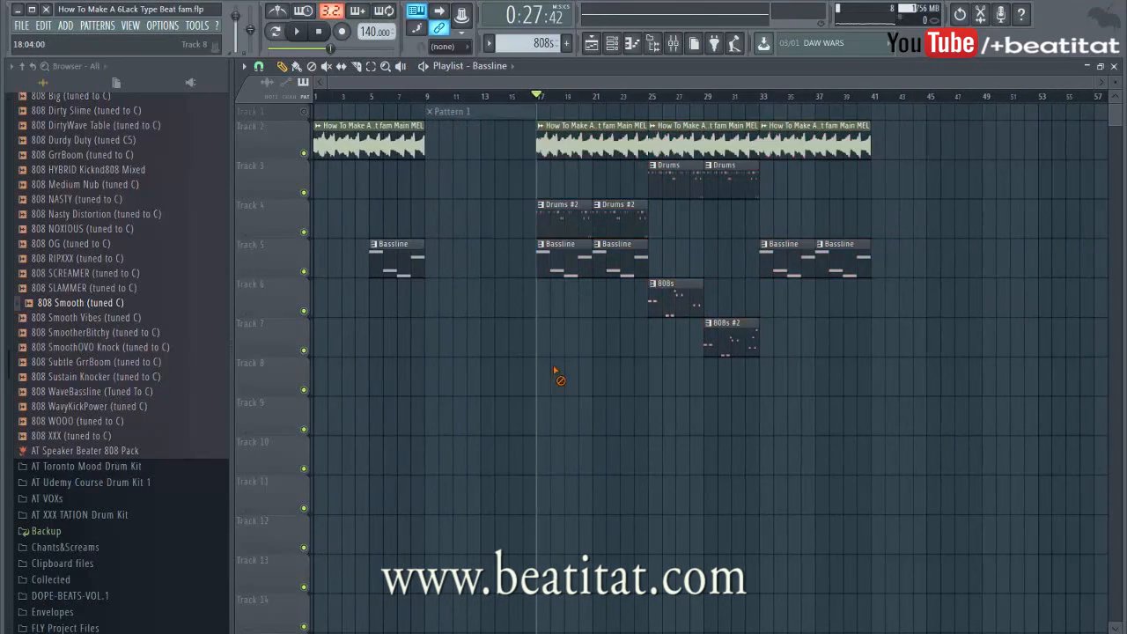
Fill bars 9 to 16 with copies of the main melody, Drums #2 and Bassline clips
drag(584, 132, 467, 151)
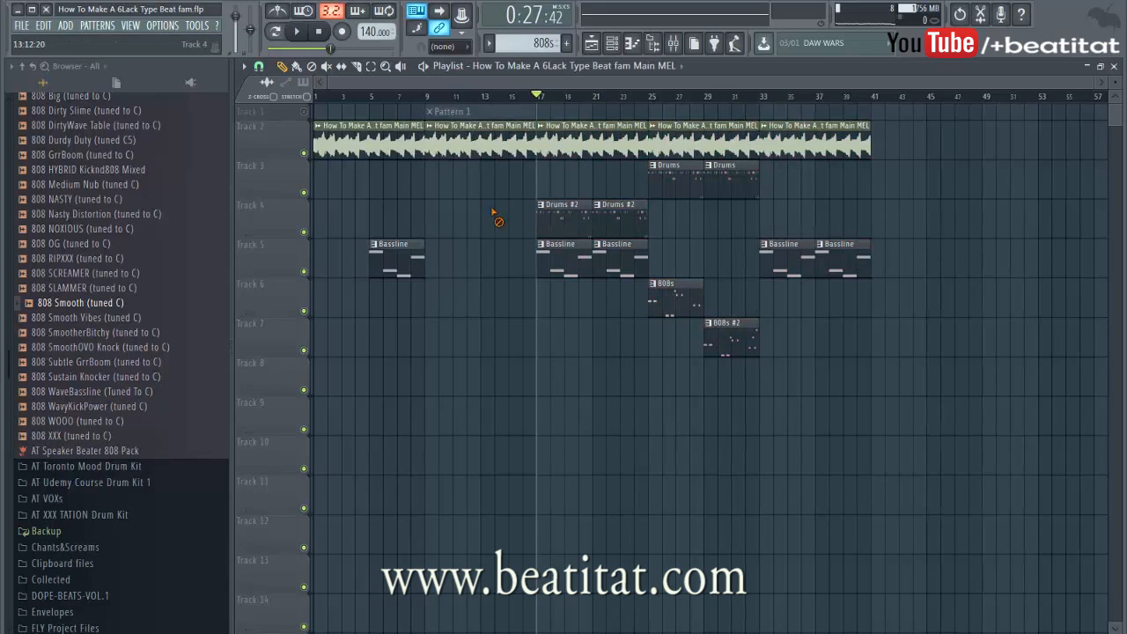
drag(553, 215, 506, 229)
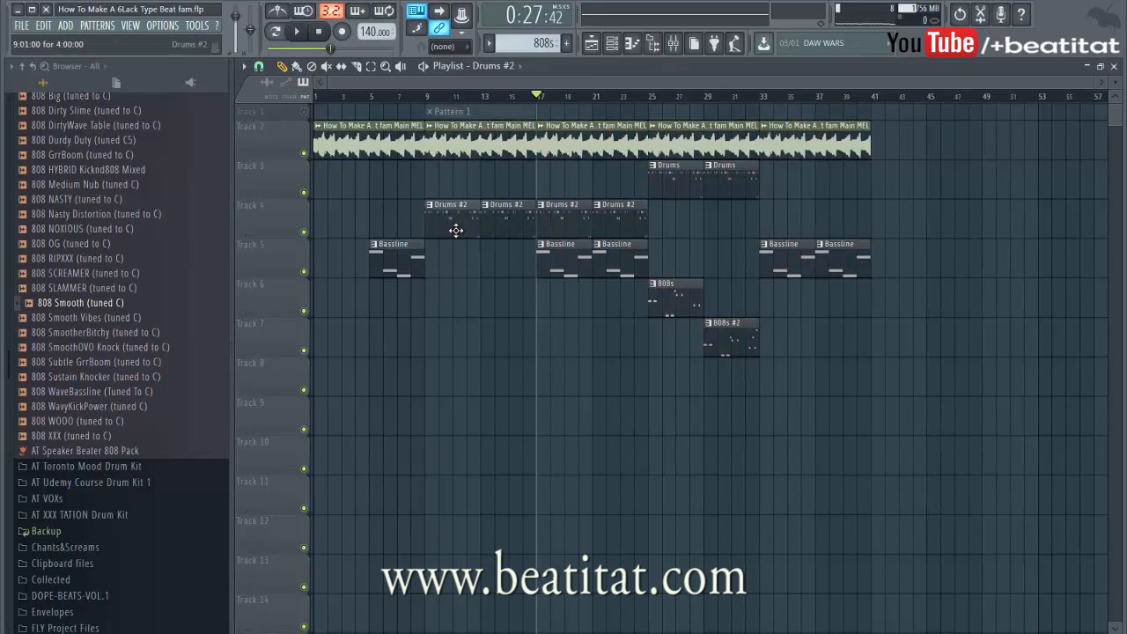
drag(556, 268, 465, 270)
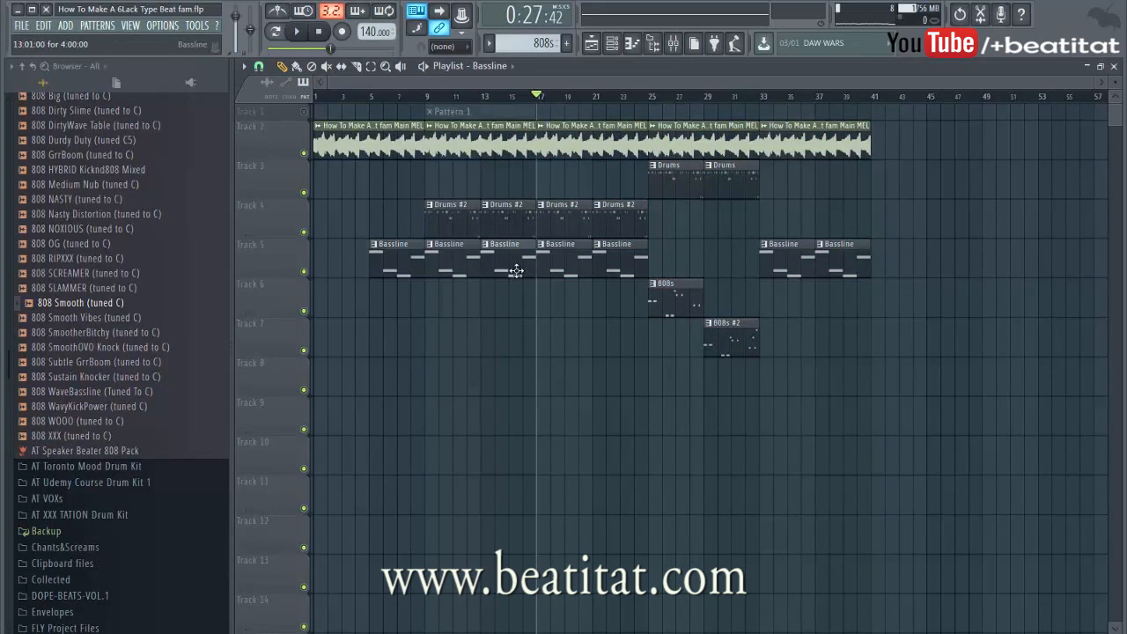
Make the Drums #2 clip at bar 9 a unique pattern
mouse_move(466, 221)
mouse_down()
mouse_move(505, 223)
mouse_move(468, 239)
mouse_up()
drag(489, 226, 439, 229)
click(429, 208)
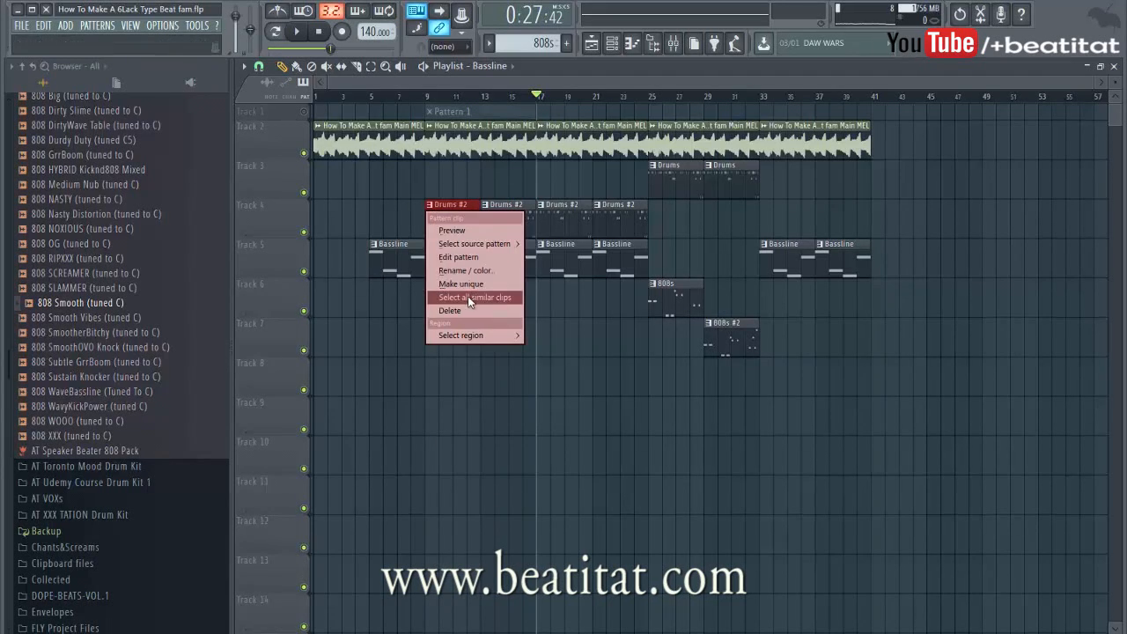
click(473, 286)
Insert a track above the Bassline track, place Drums #3 there at bars 9 and 13, and remove the Drums #2 clip at bar 13
right_click(289, 241)
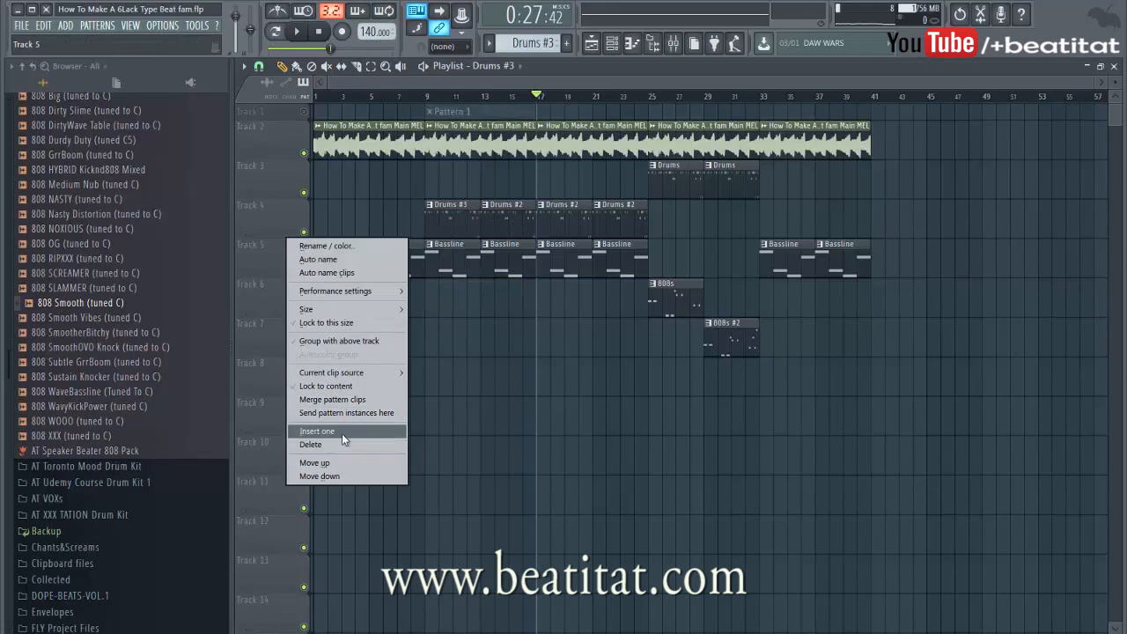
click(342, 433)
drag(455, 226, 513, 250)
right_click(510, 223)
Open the Drums #3 pattern and review its kick and Hat StuckedTghtr notes and step sequence
double_click(515, 257)
scroll(519, 264, down, 3)
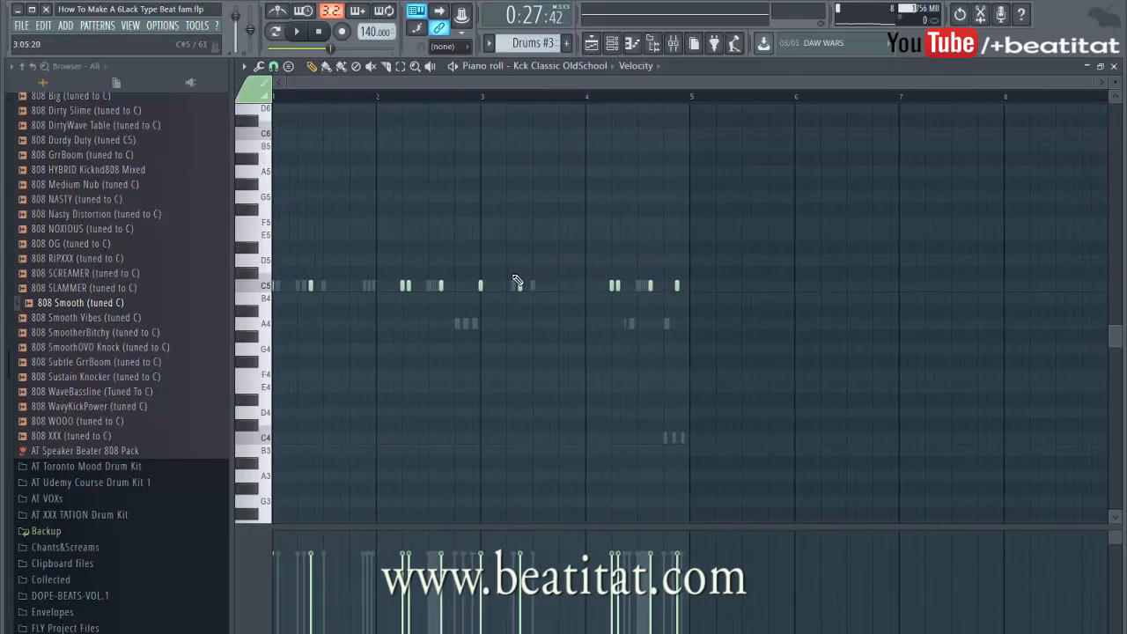
key(F6)
click(549, 419)
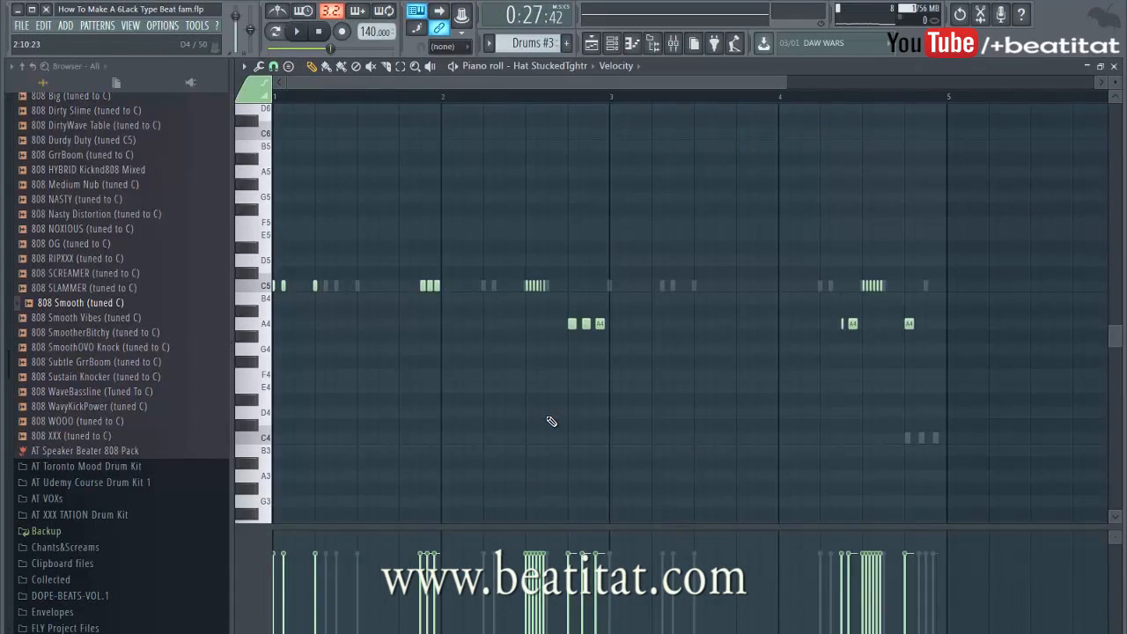
key(F6)
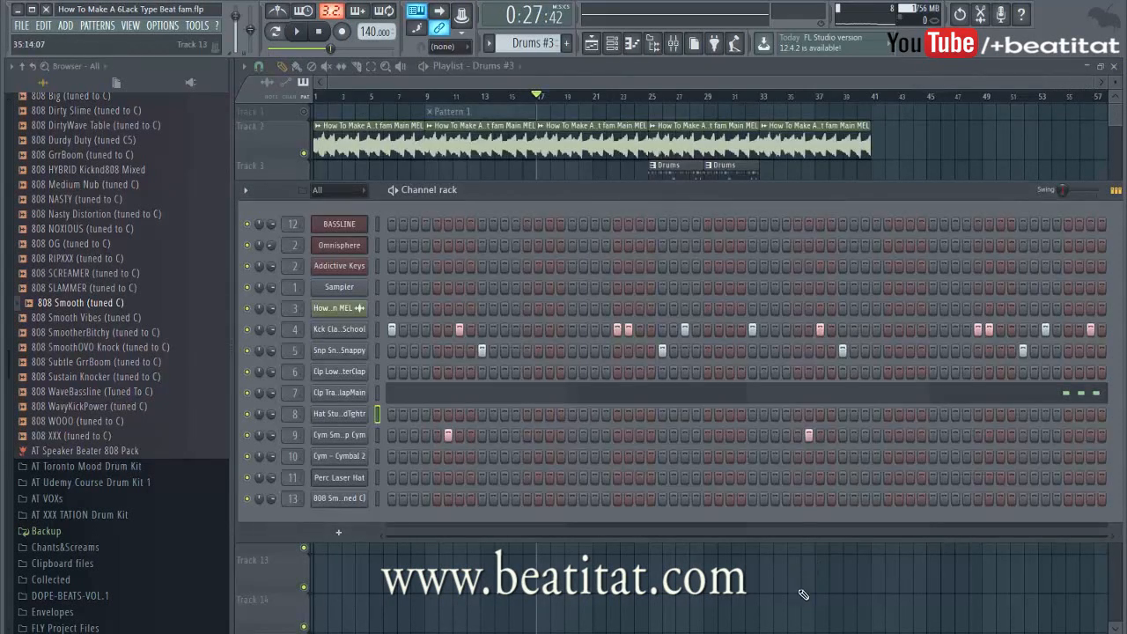
key(F6)
Play the arrangement from bars 9, 17, 25 and 33 to check each section
click(428, 96)
key(space)
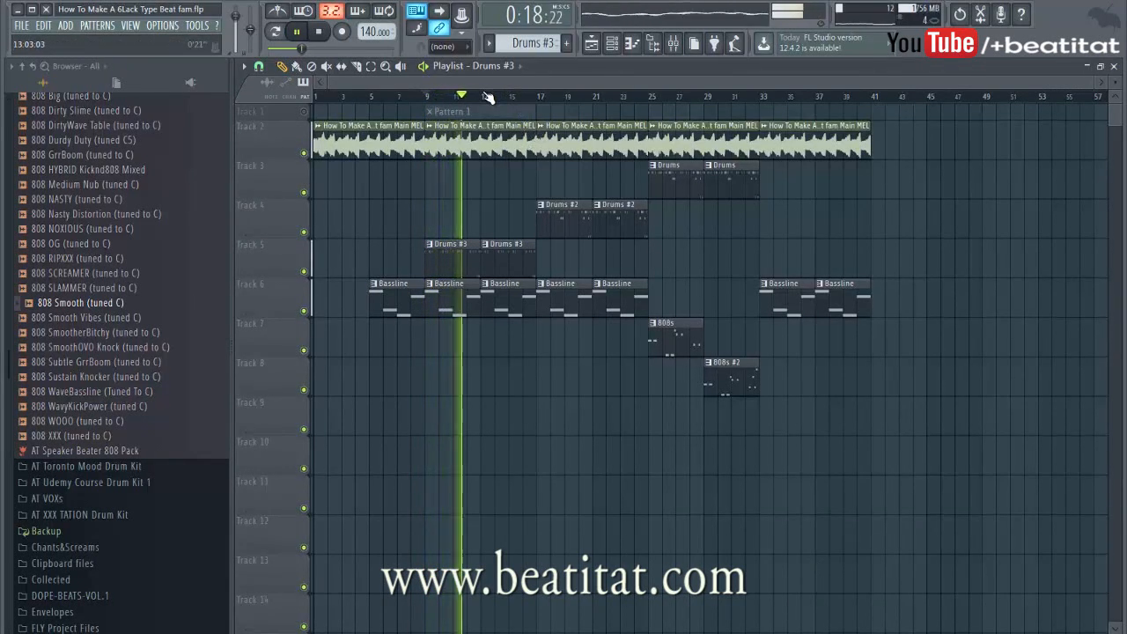
click(540, 97)
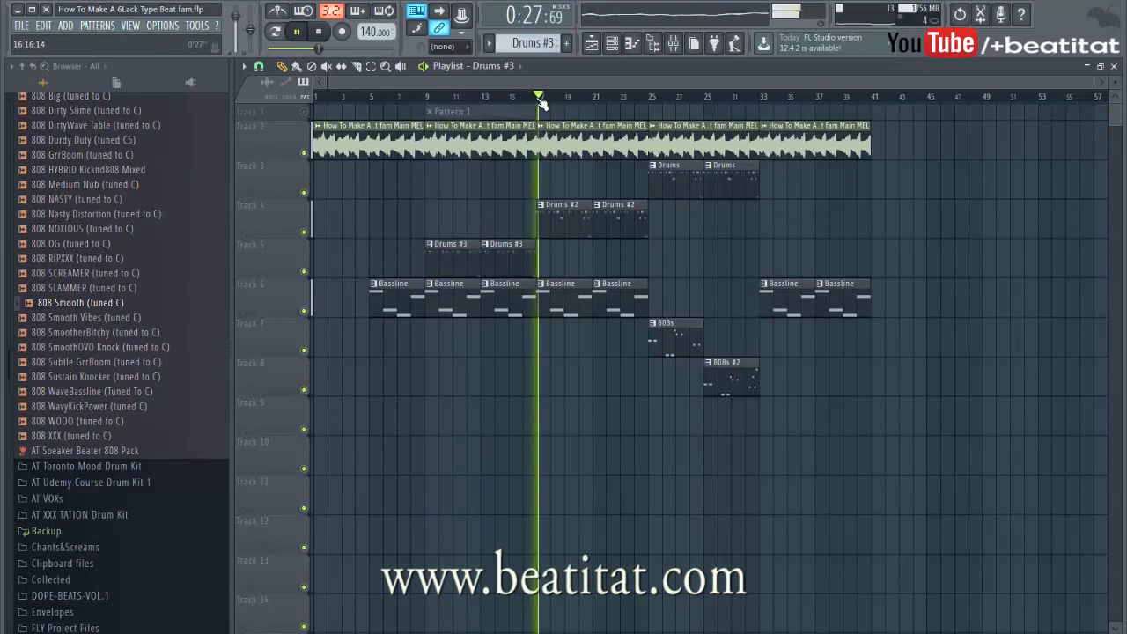
click(651, 96)
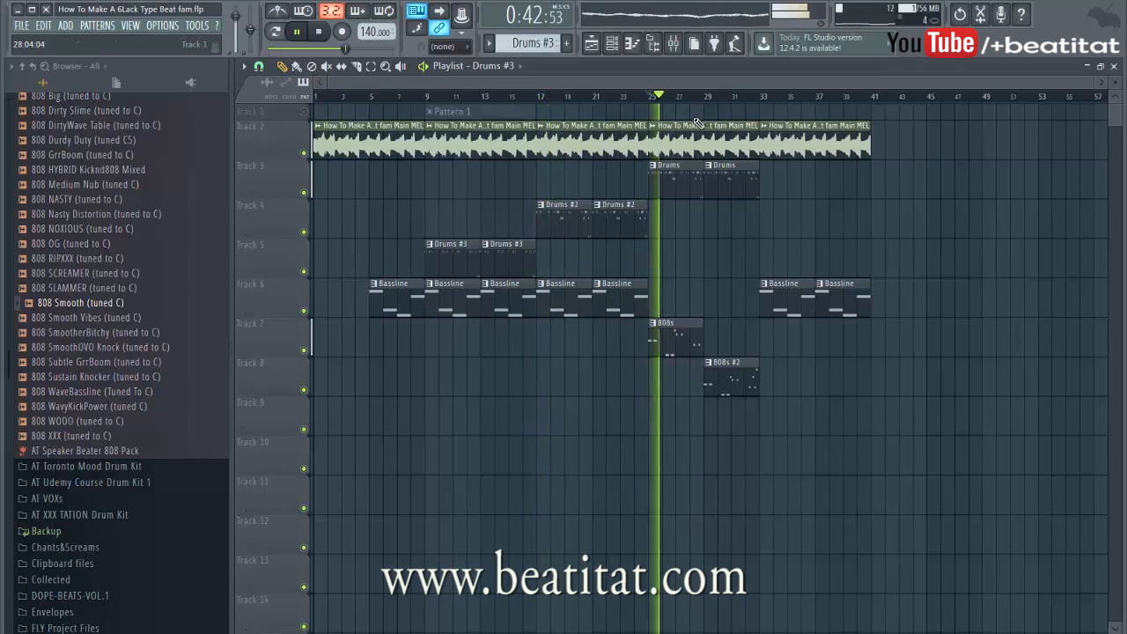
click(762, 96)
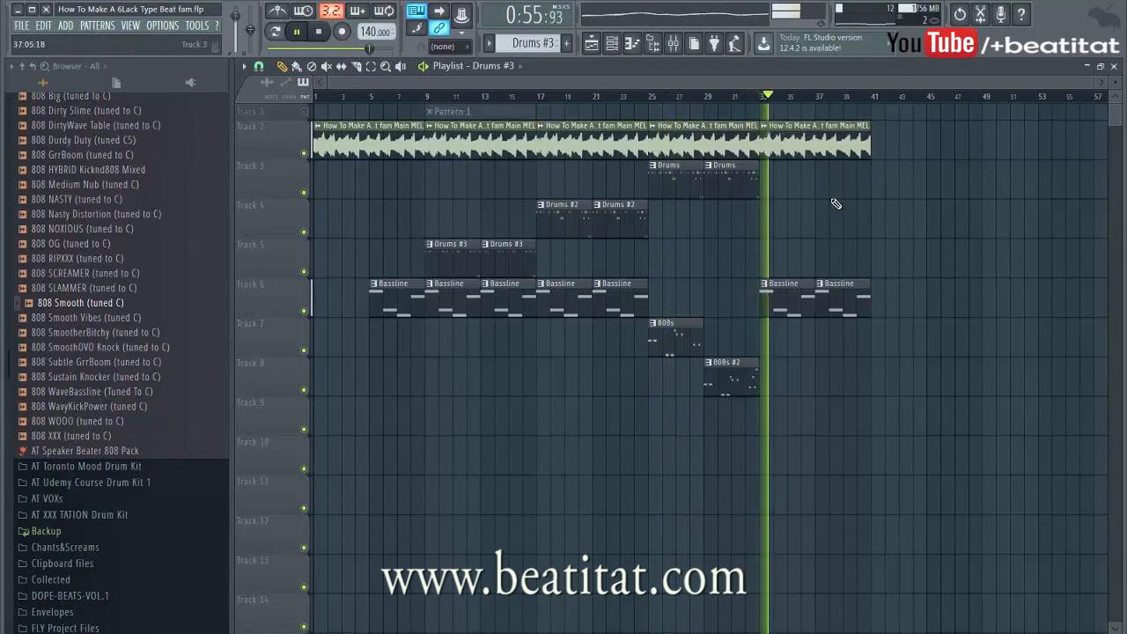
Duplicate the main melody and Bassline clips from bars 33 to 40 to bar 41
drag(791, 147, 946, 289)
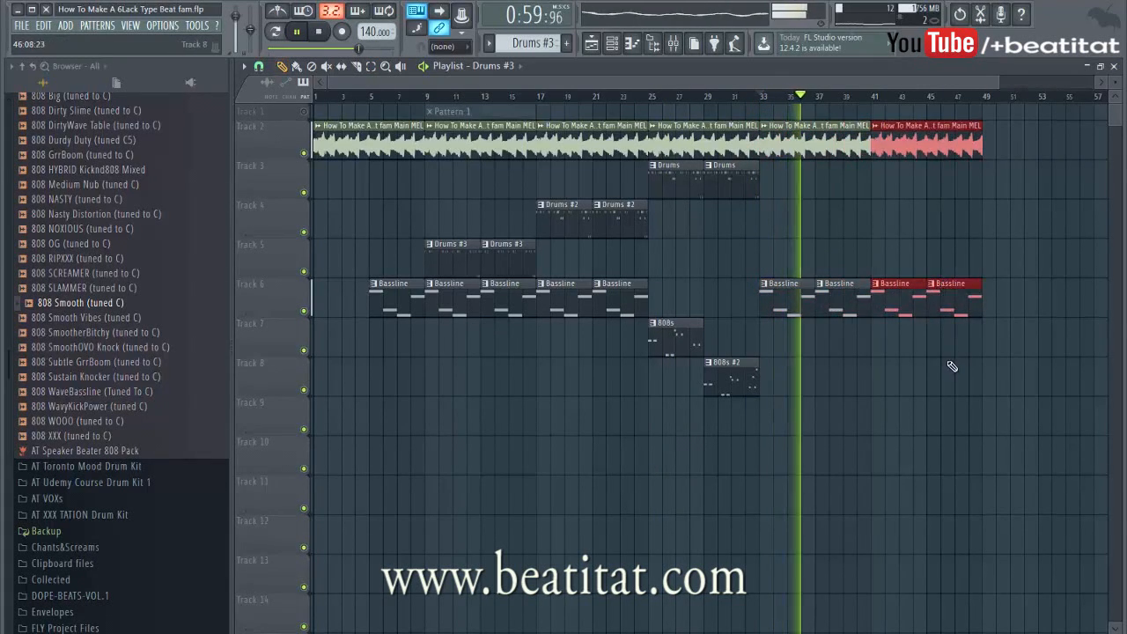
ctrl+click(951, 366)
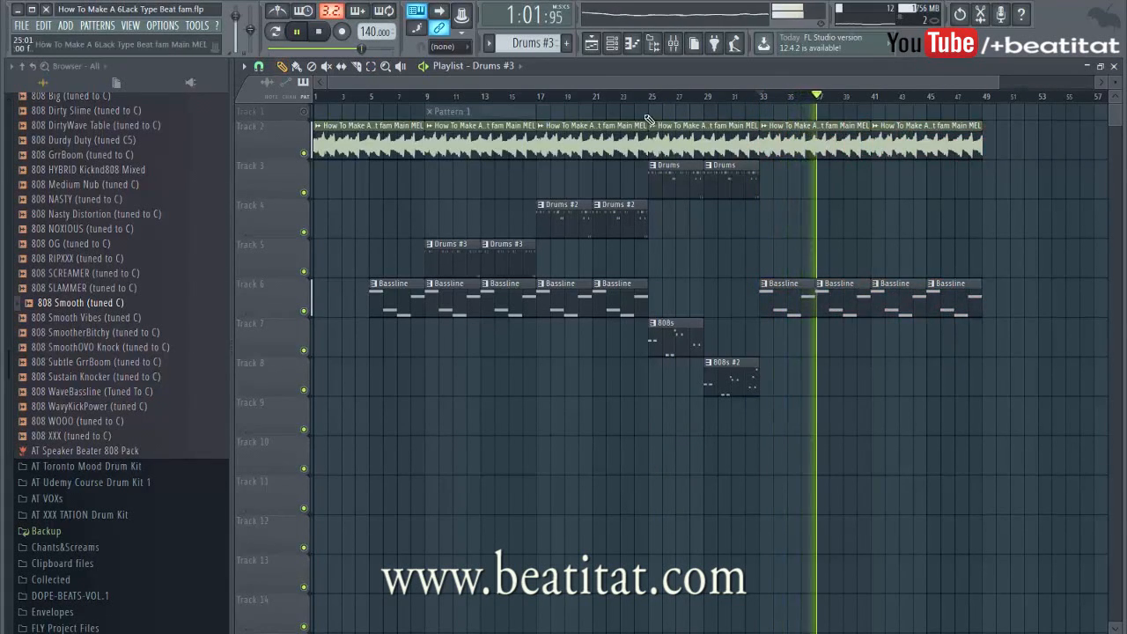
Create a new empty pattern named Lead
click(568, 44)
text(Lead)
key(Return)
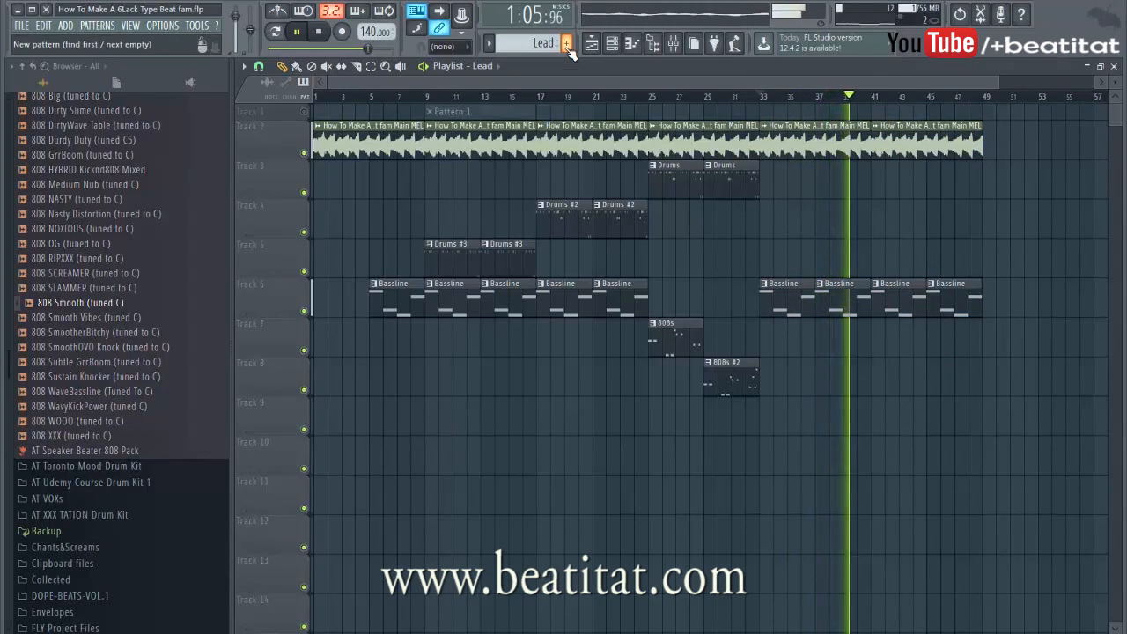
Insert a track directly below the melody track and place a Lead clip on it spanning bars 41 to 48
right_click(304, 178)
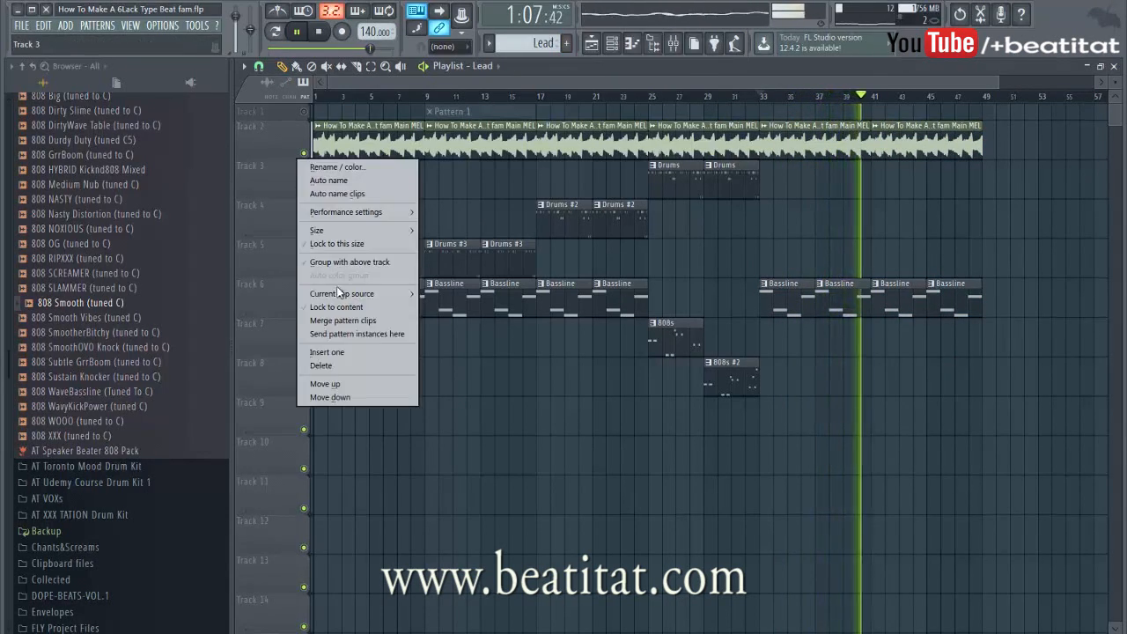
click(339, 354)
key(space)
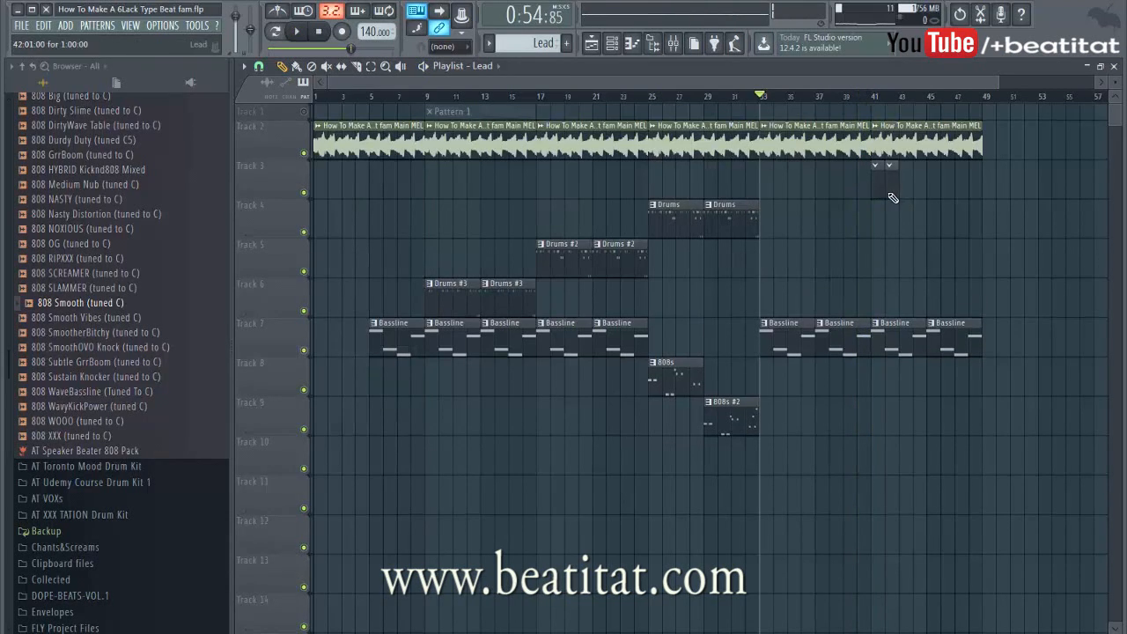
drag(891, 197, 953, 195)
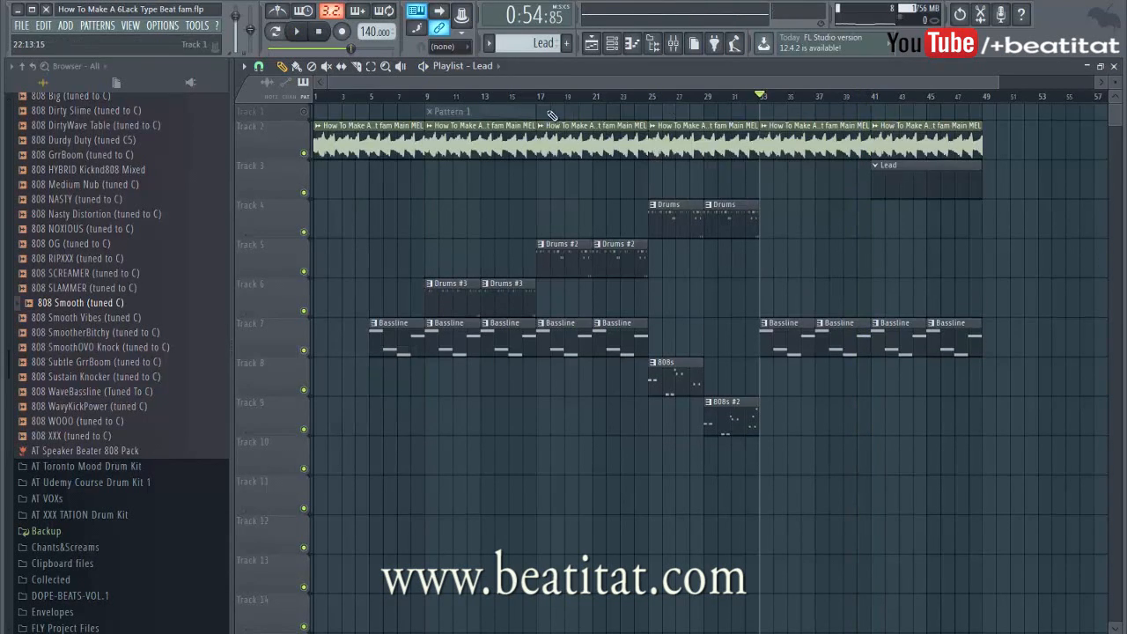
Select the top melody line across bars 5 to 8 of the Omnisphere part in Pattern 1, then return to the arrangement
double_click(497, 107)
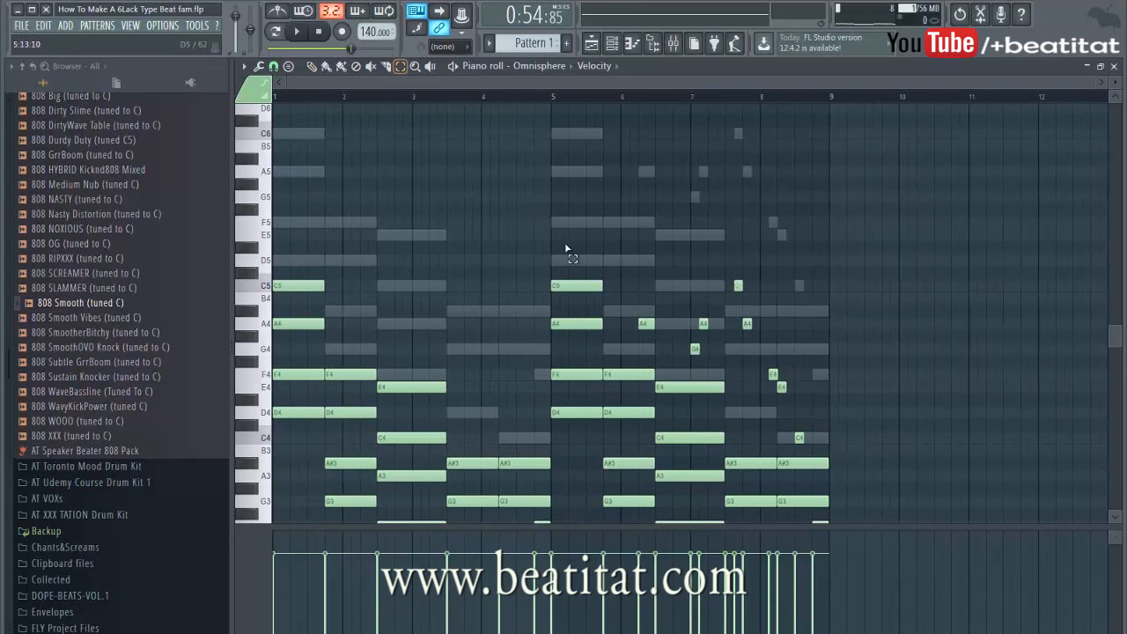
scroll(588, 255, down, 4)
click(579, 174)
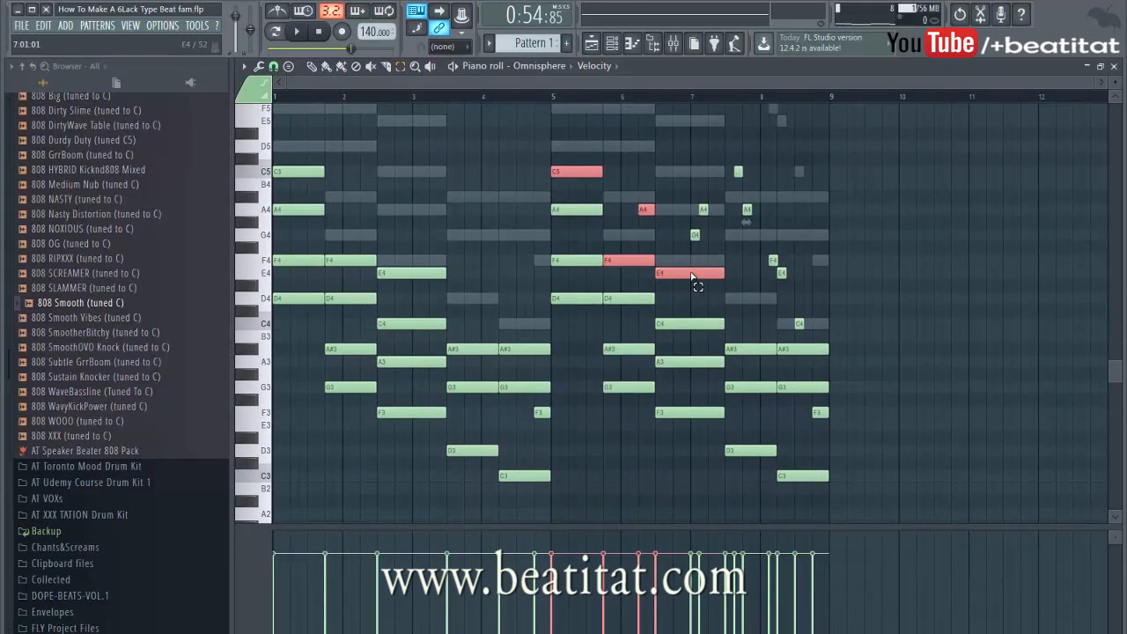
drag(776, 258, 818, 339)
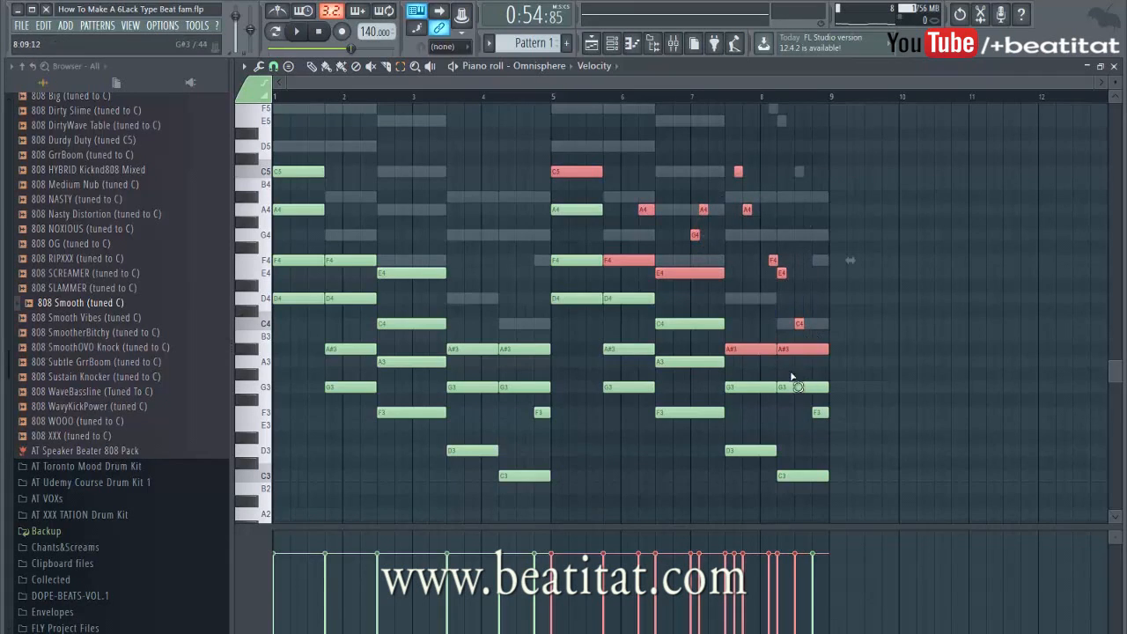
key(Escape)
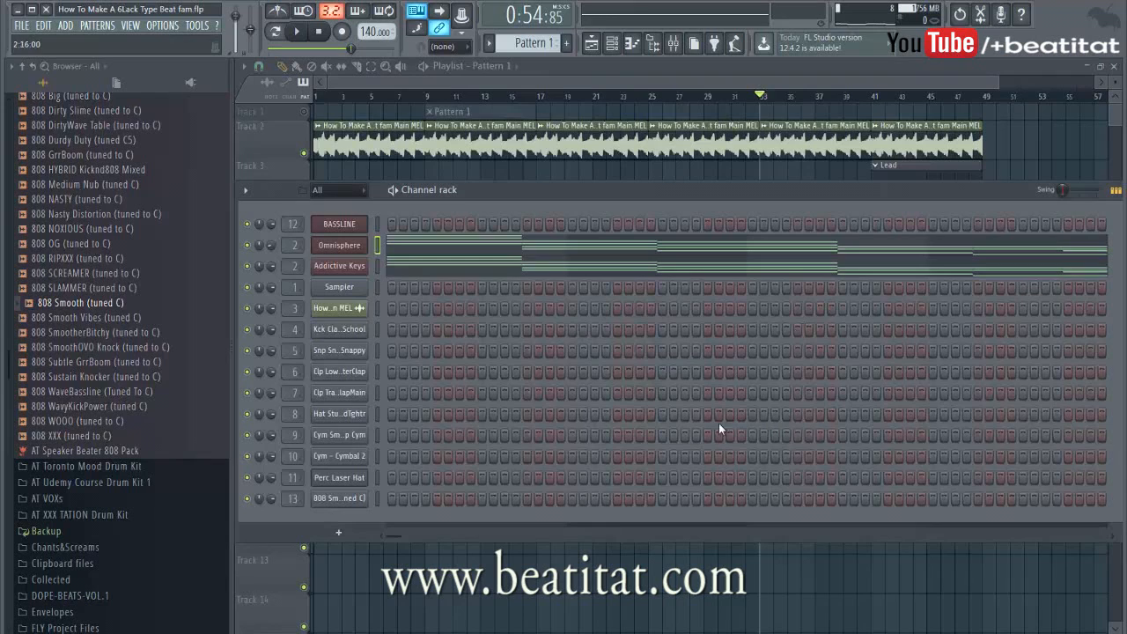
key(F6)
Set the playhead to bar 41, open the Lead pattern and insert a Nexus channel above BASSLINE
click(873, 96)
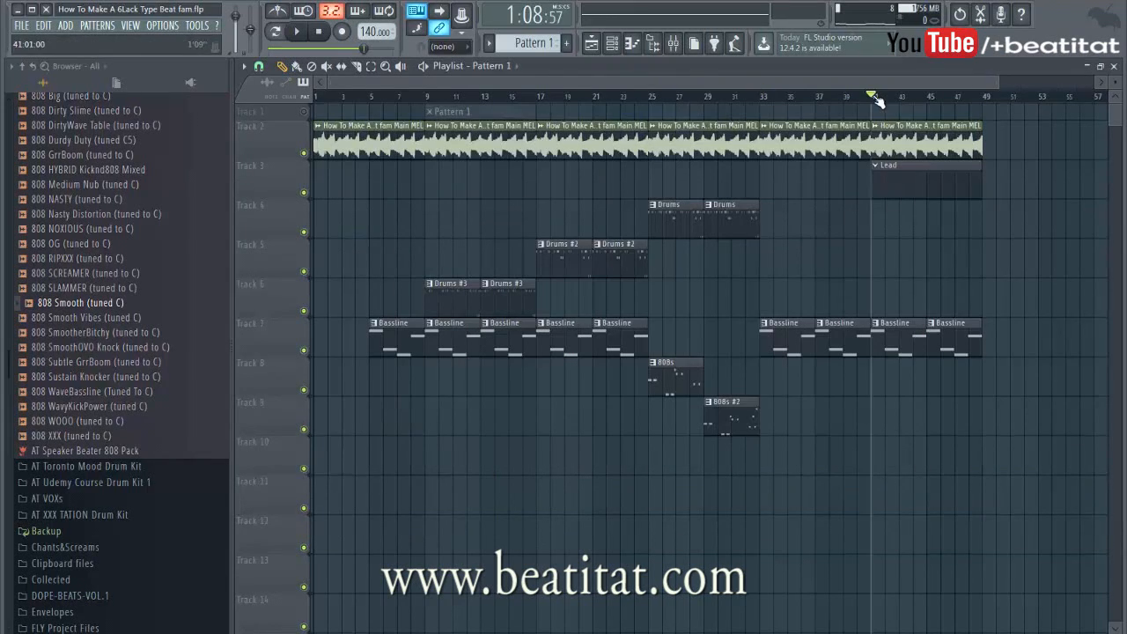
double_click(896, 177)
right_click(348, 225)
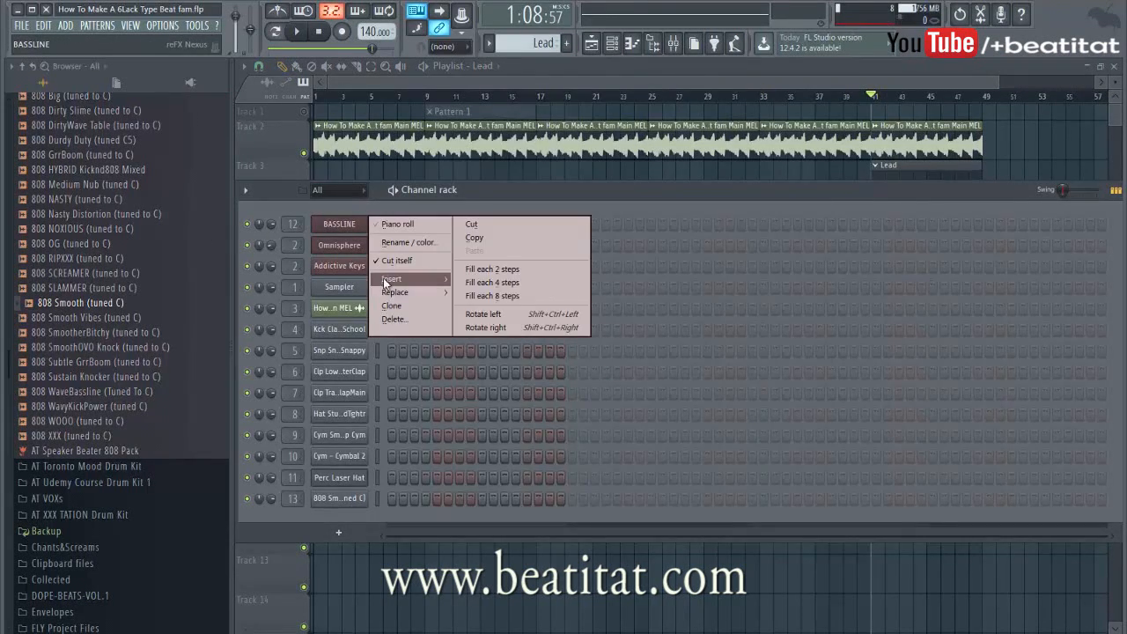
mouse_move(396, 280)
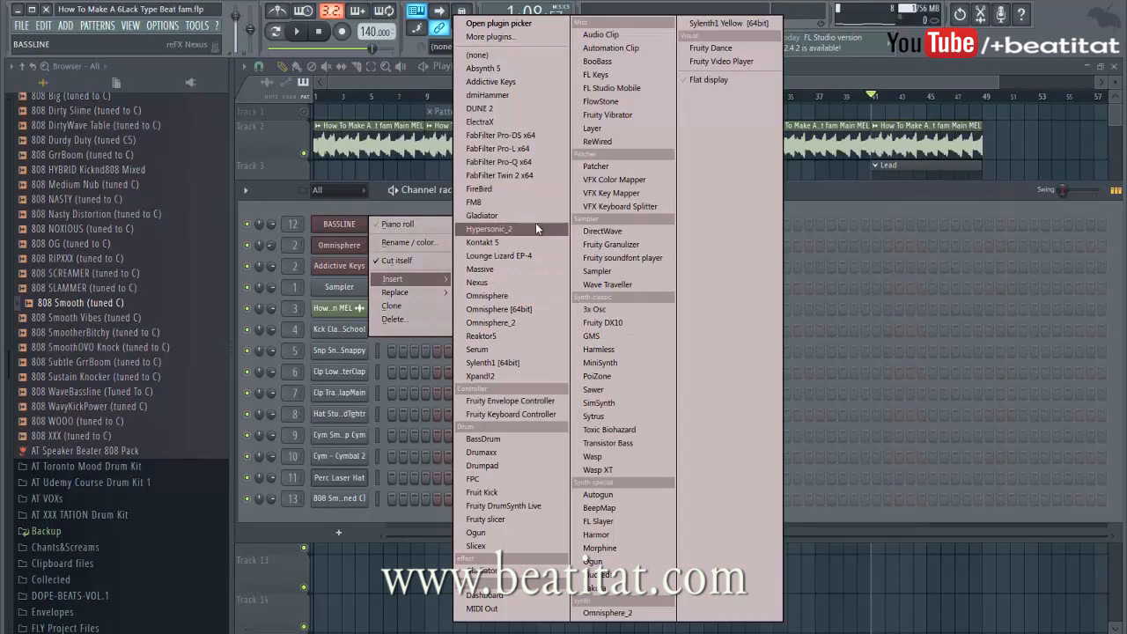
click(518, 281)
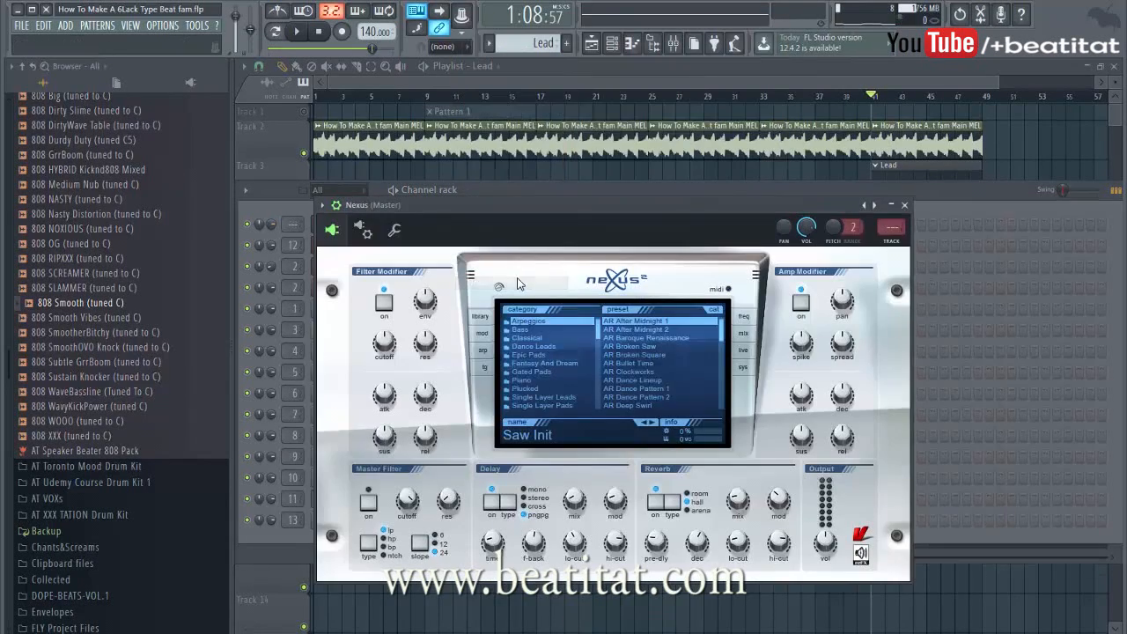
click(905, 205)
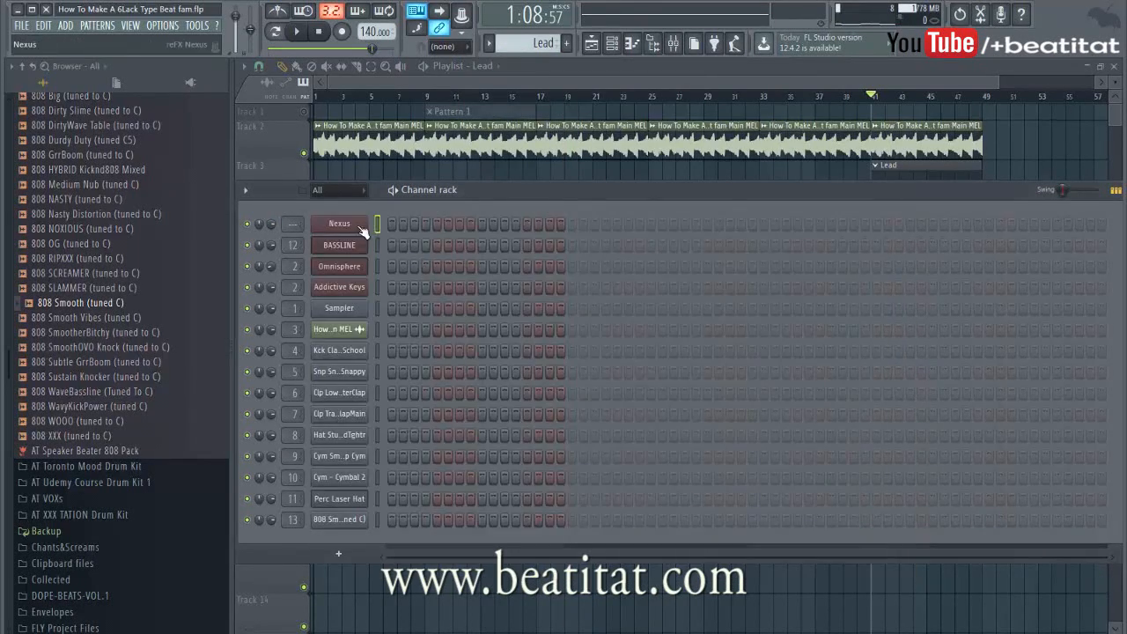
Replace the Nexus channel's instrument with Xpand!2
right_click(362, 227)
mouse_move(409, 292)
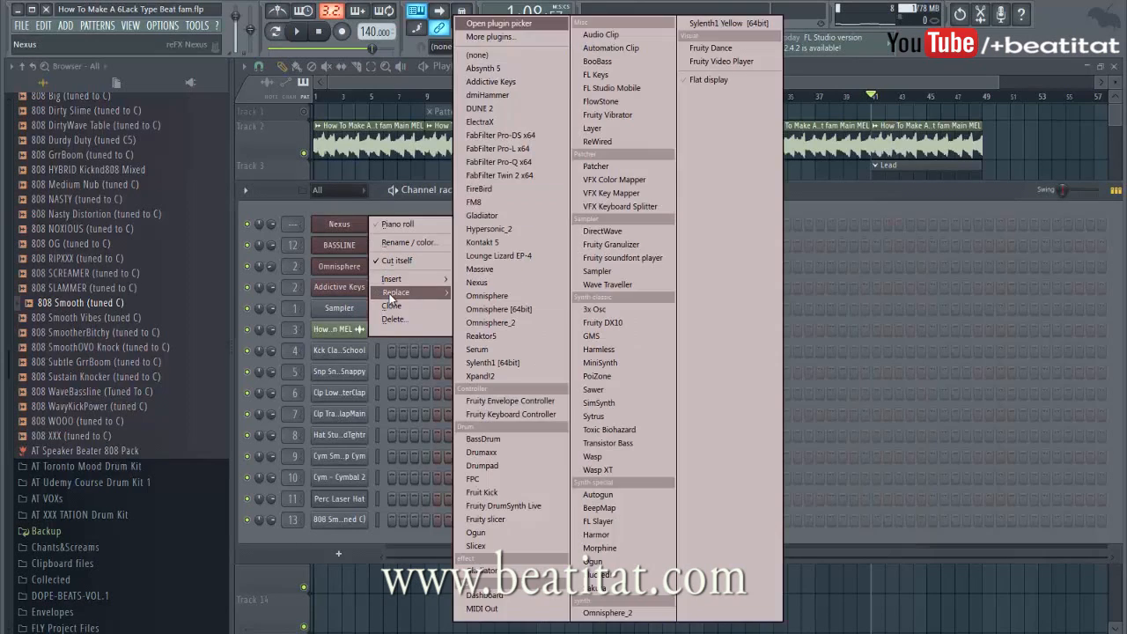
click(510, 377)
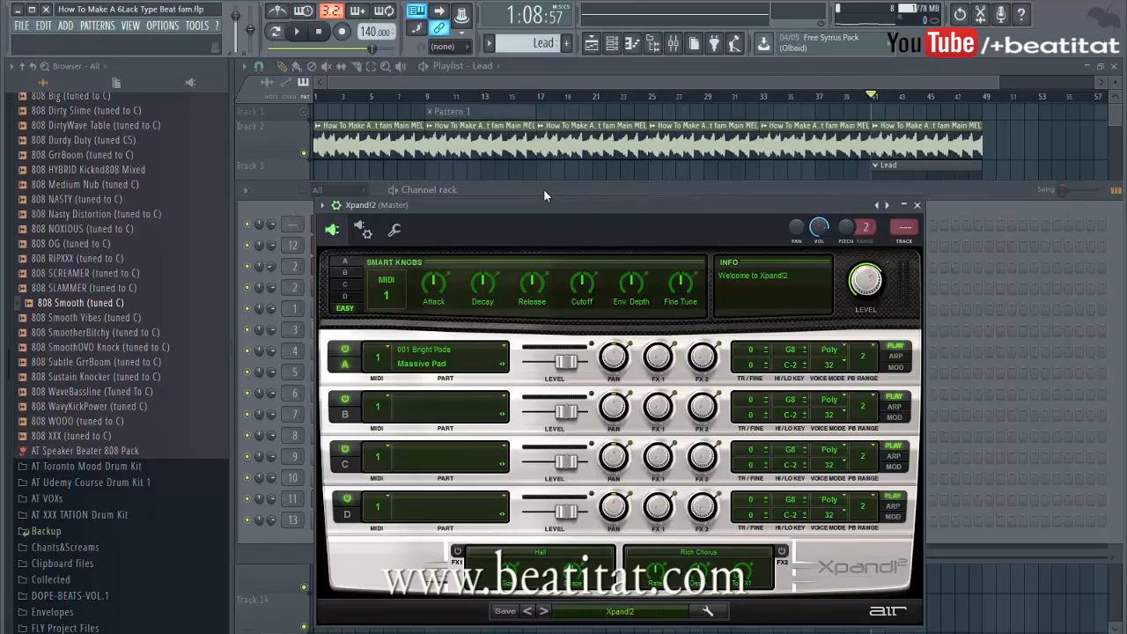
Paste the copied melody notes into the Xpand!2 channel of the Lead pattern and play them back
click(543, 188)
right_click(364, 224)
click(377, 226)
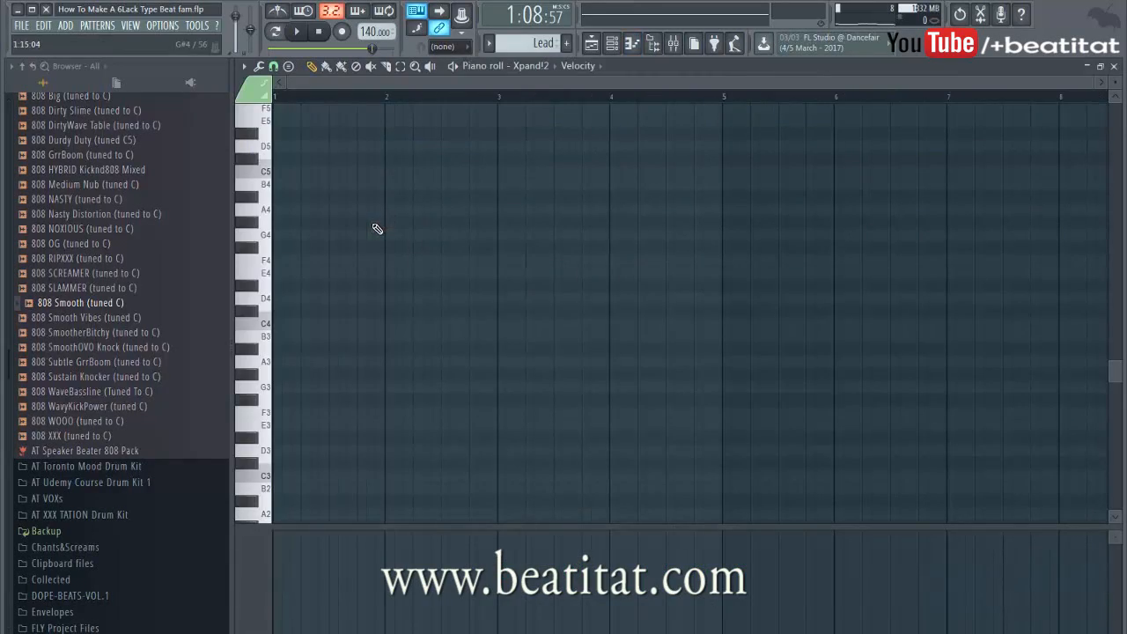
key(ctrl+v)
key(Escape)
key(space)
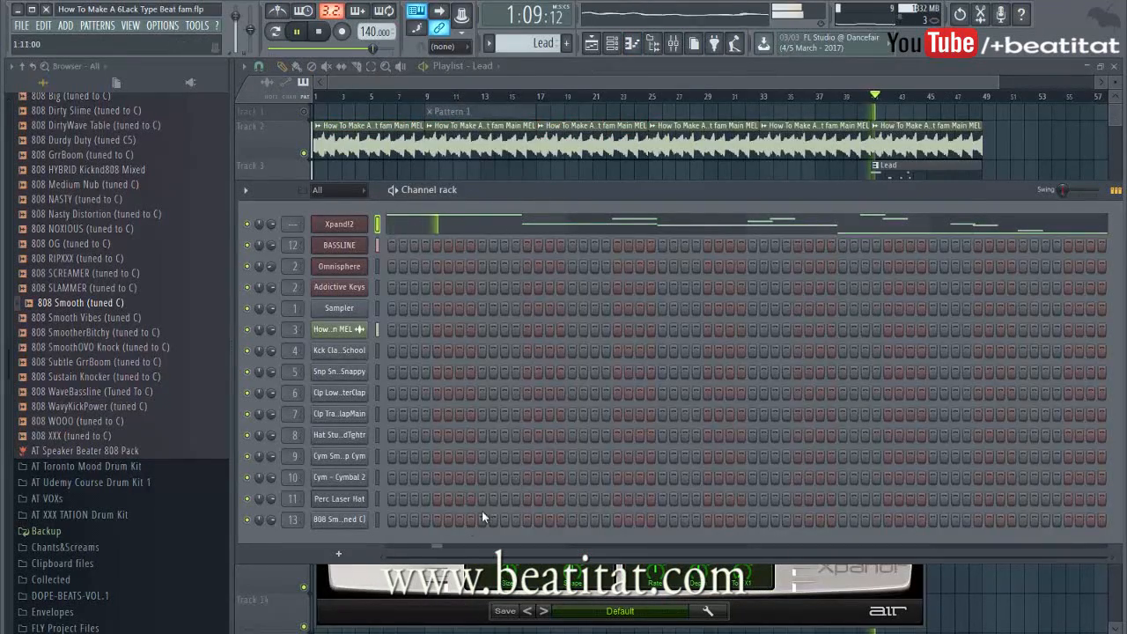
Audition Xpand!2's 007 Soft Leads for part A and settle on the Fuzzy Pulse sound
click(359, 225)
click(442, 355)
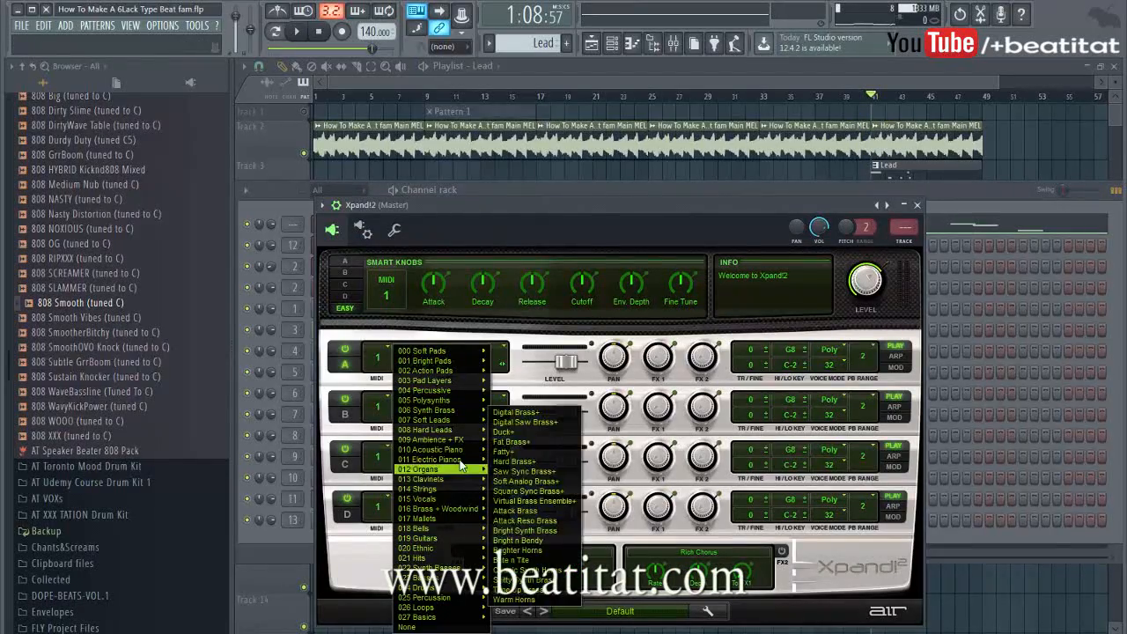
mouse_move(457, 425)
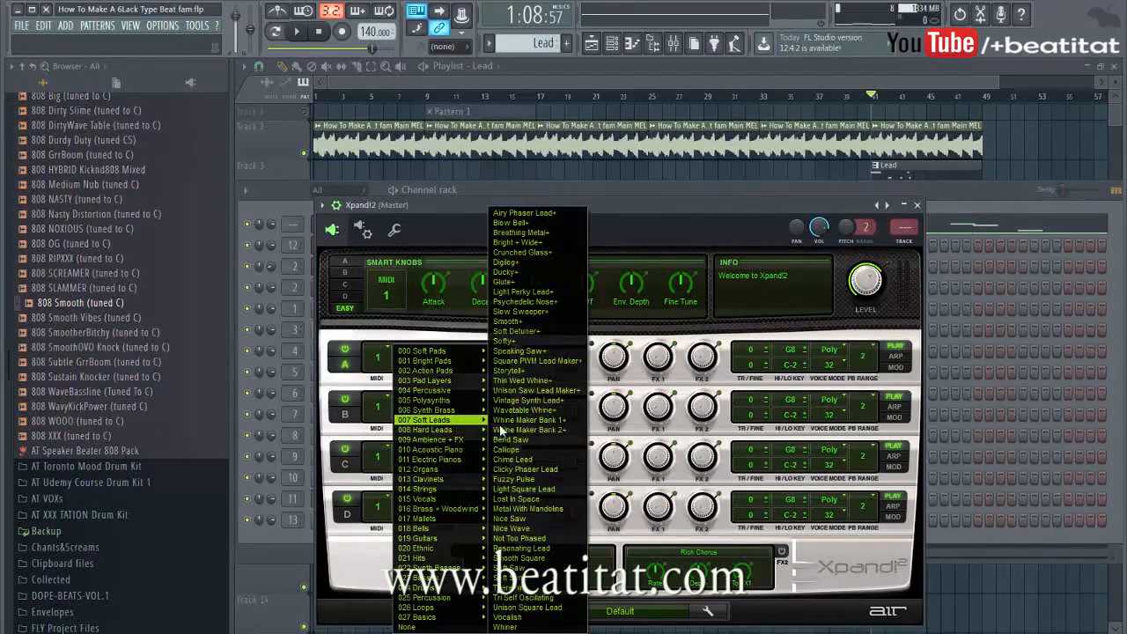
click(504, 430)
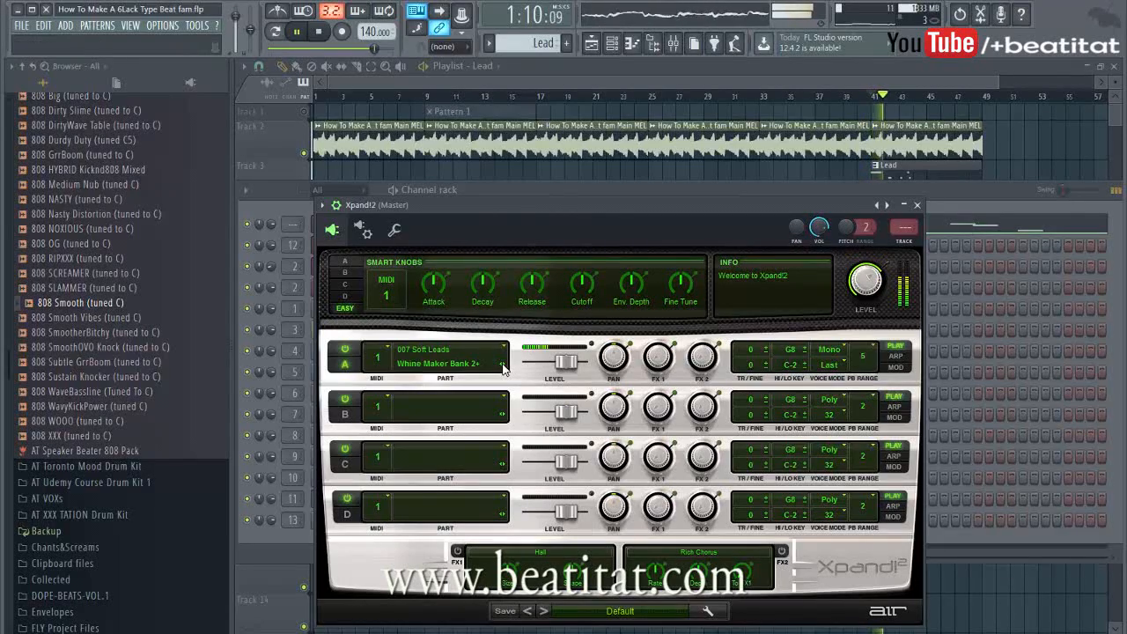
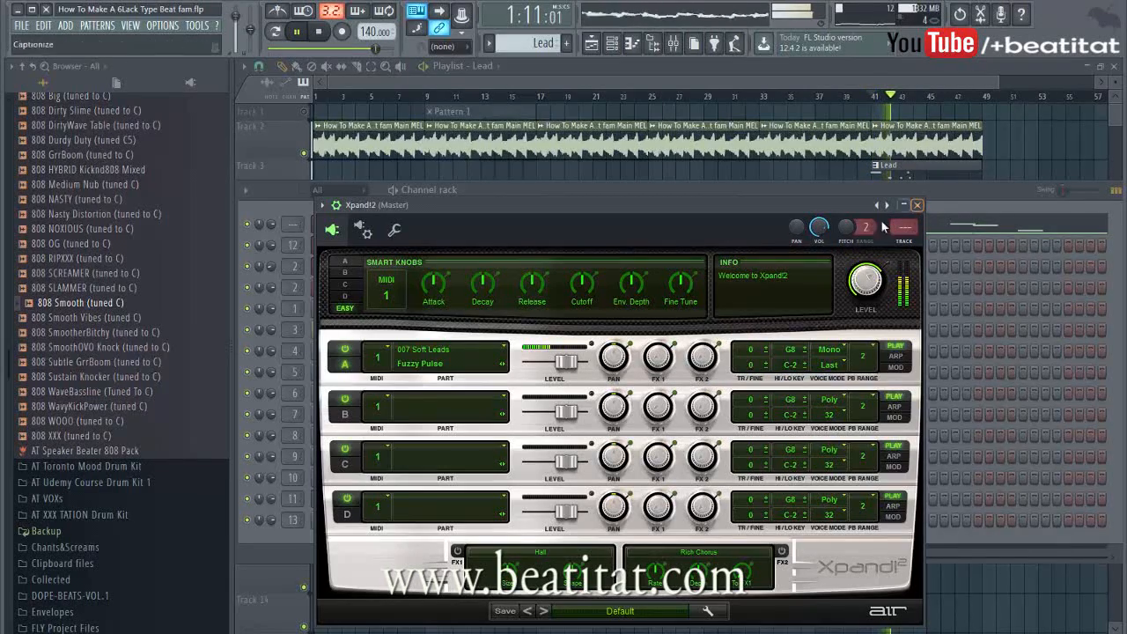
Duplicate all Xpand!2 lead notes from bars 1 to 4 into bars 5 to 8 and close the editors
click(952, 221)
scroll(898, 258, down, 2)
key(ctrl+a)
drag(518, 272, 525, 168)
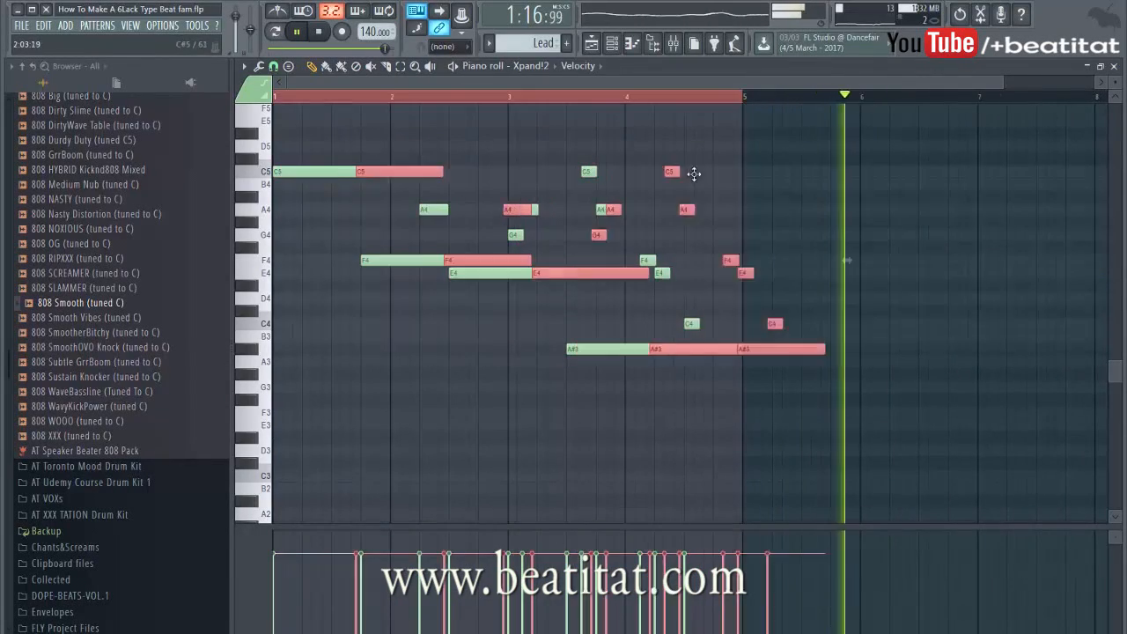
key(ctrl+b)
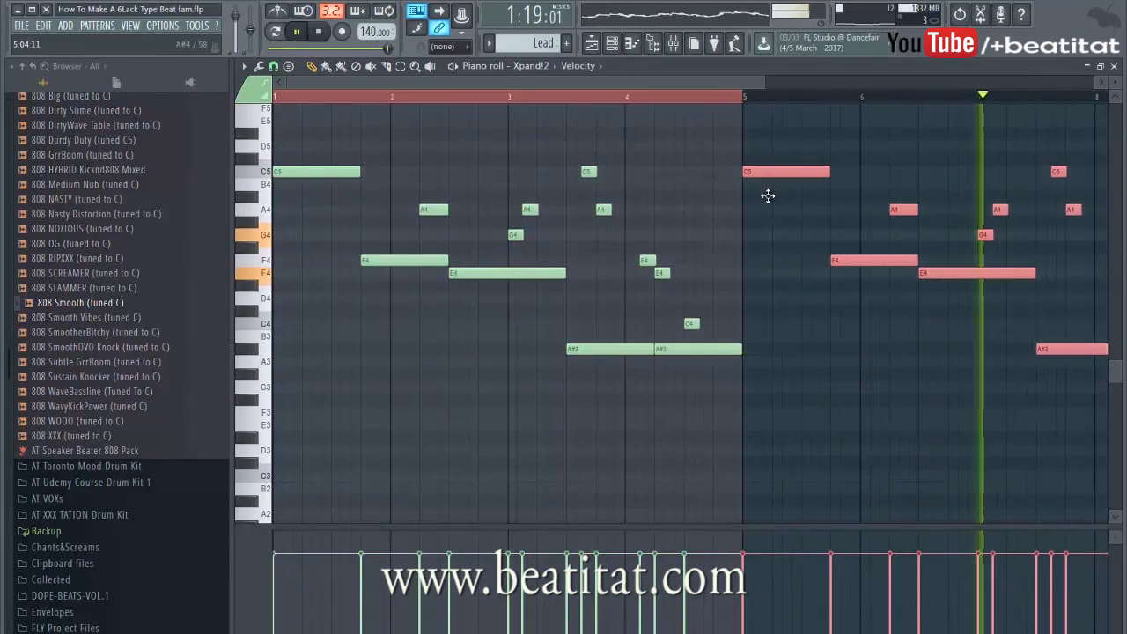
key(Escape)
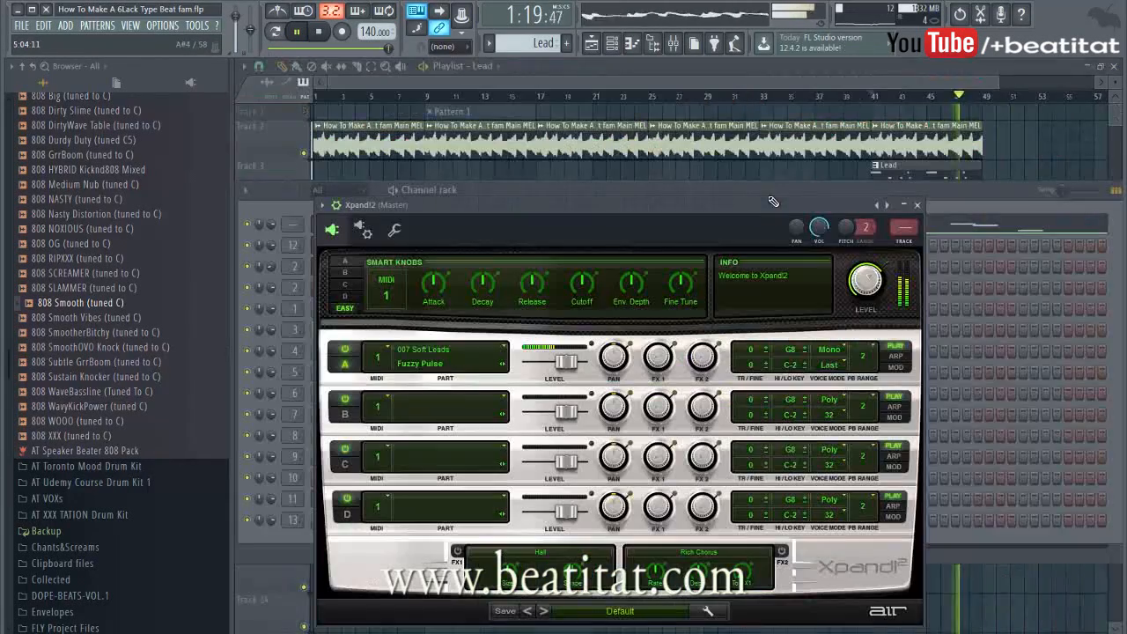
click(918, 205)
Route Xpand!2 to mixer track 14 and lower that track's level to -10.0 dB
key(space)
click(371, 221)
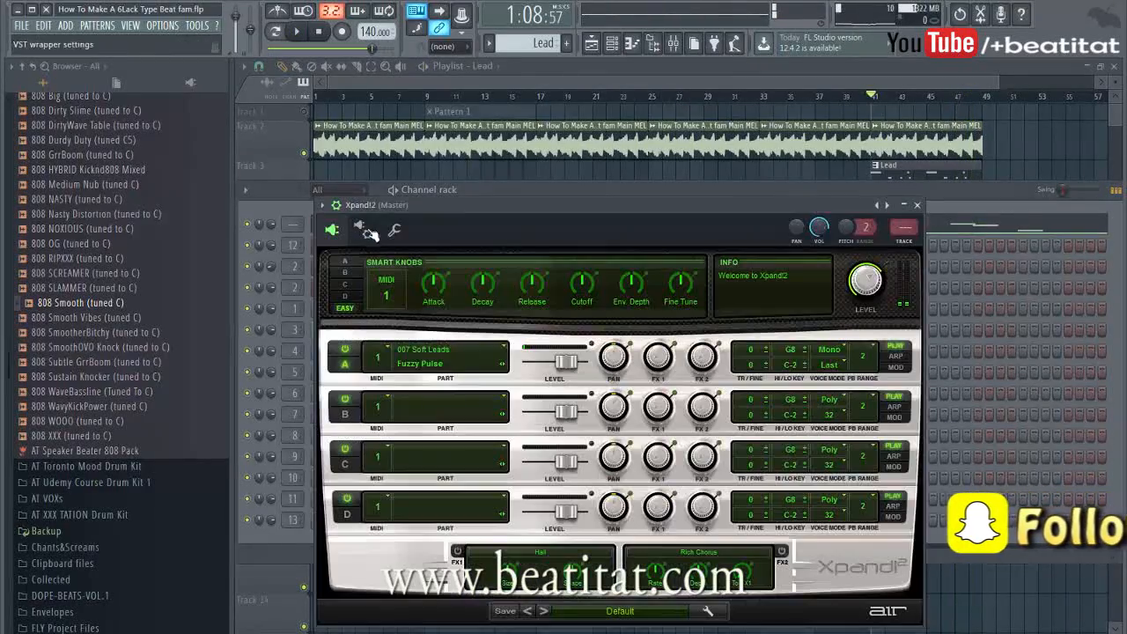
click(886, 239)
key(space)
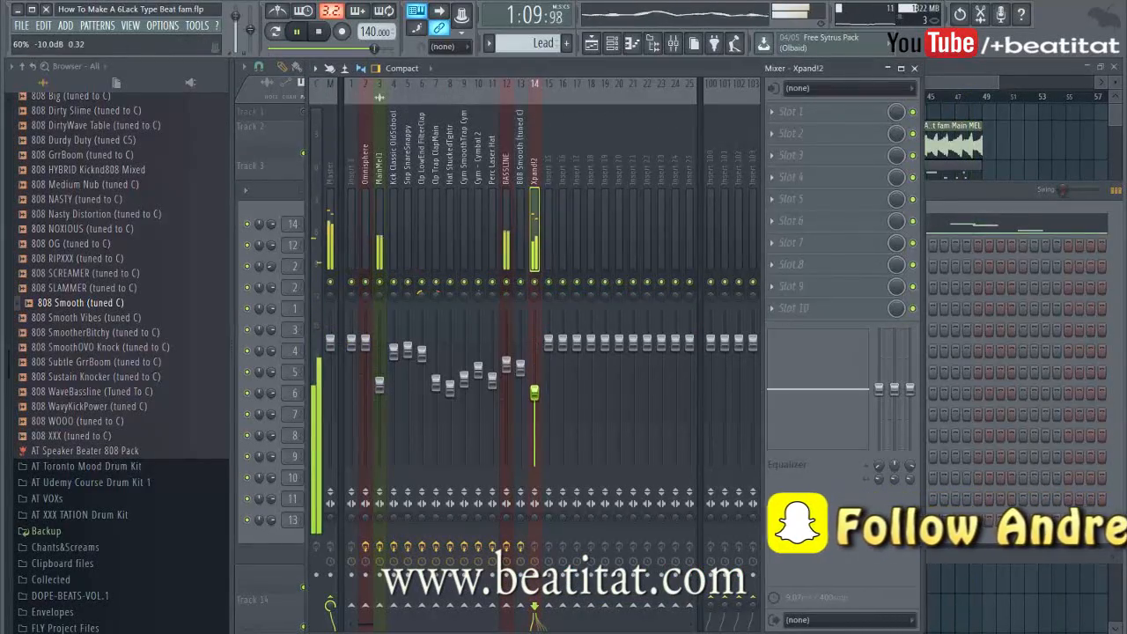
Add Fruity Love Philter and Fruity Reeverb 2 to the Xpand!2 mixer track, placing the reverb first
click(816, 111)
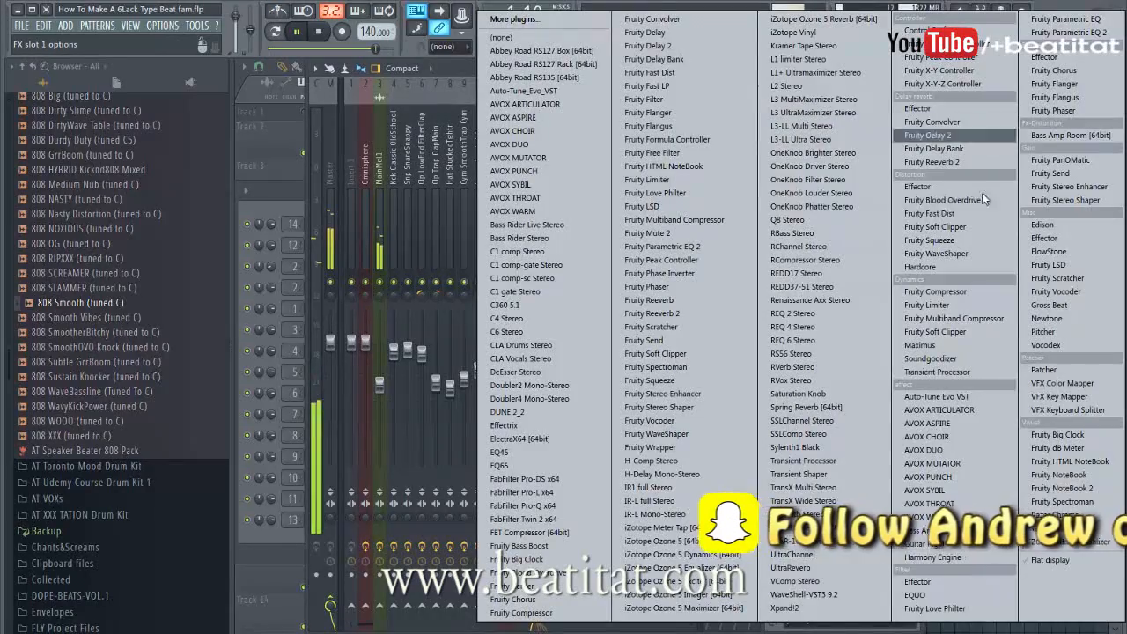
click(935, 608)
click(774, 241)
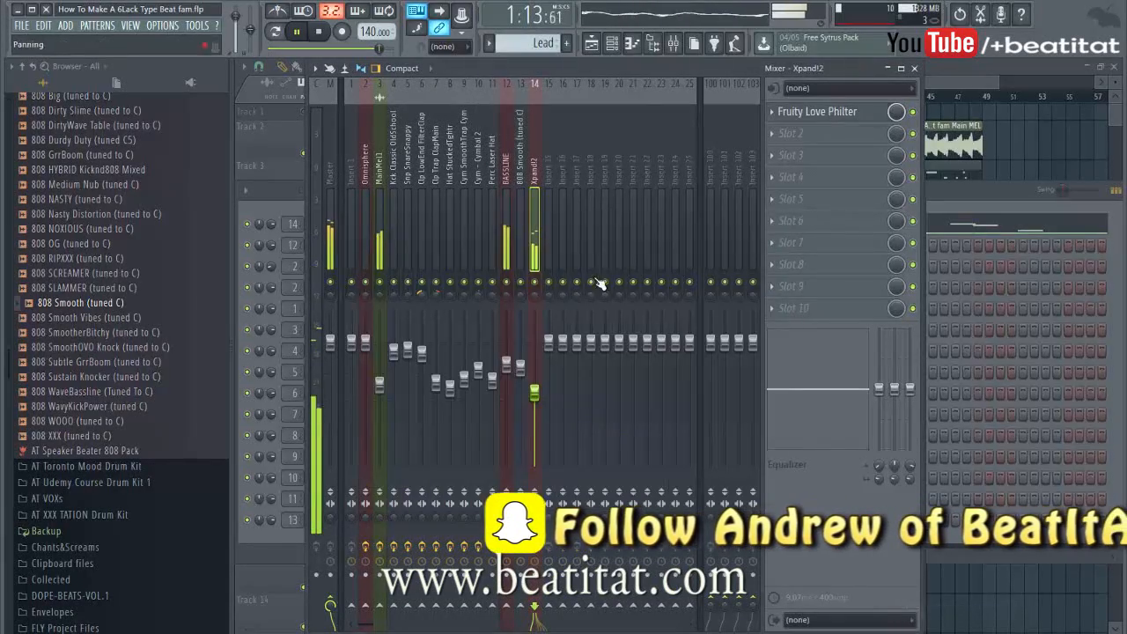
click(815, 143)
click(999, 162)
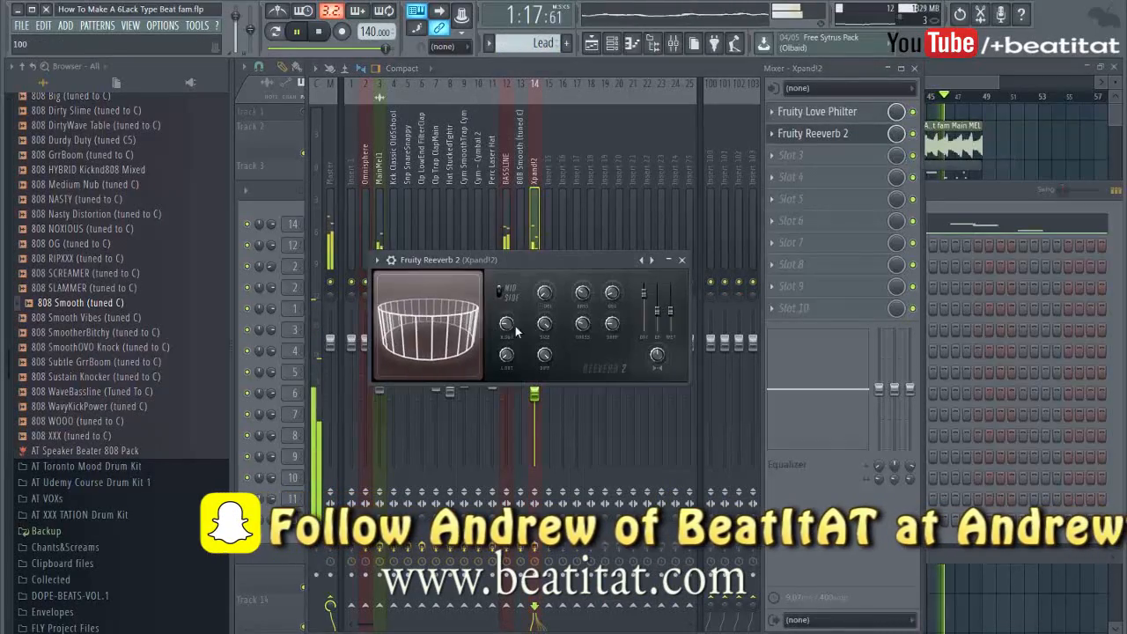
right_click(795, 141)
click(845, 351)
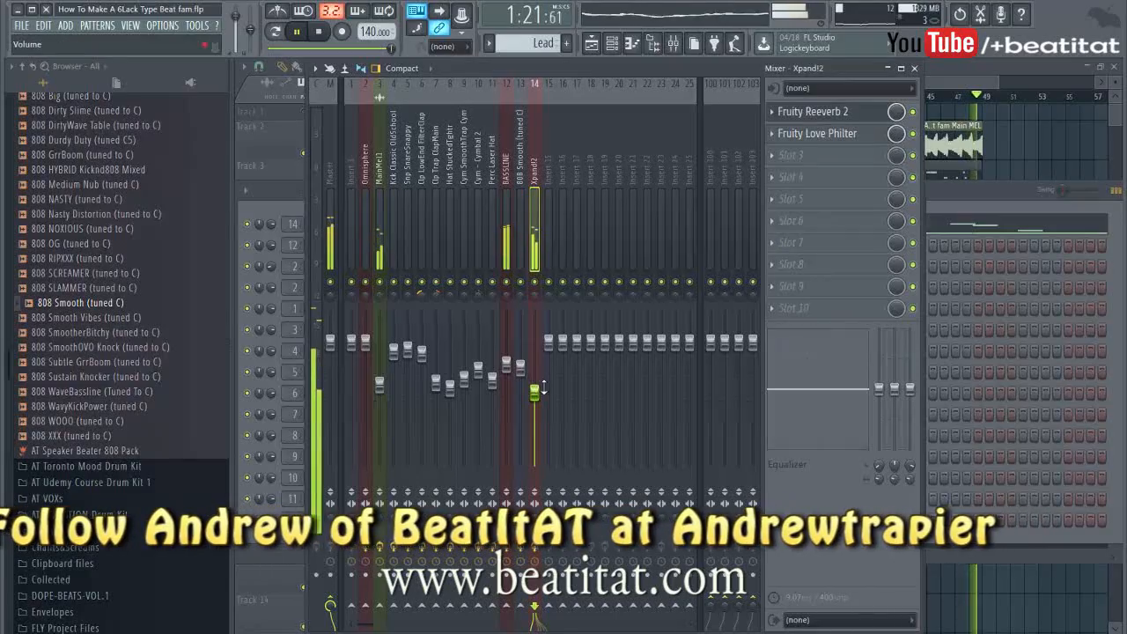
Layer the 005 Polysynths sound Steel Saw+ in Xpand!2 part B at +3.4 dB and slightly lower part A's level
click(959, 225)
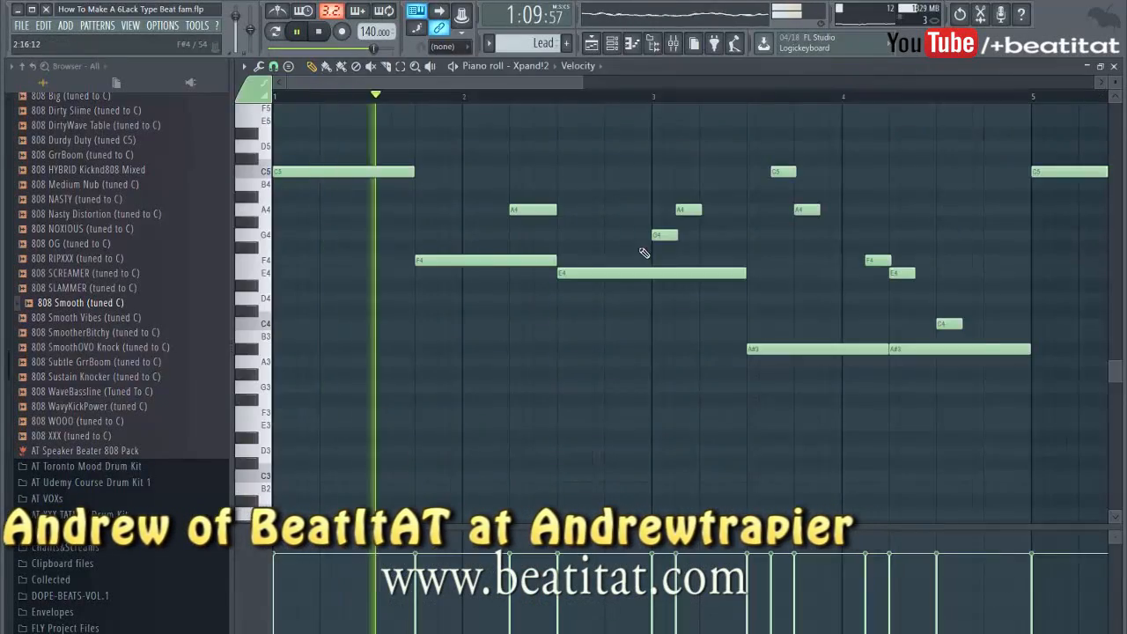
key(Escape)
click(933, 206)
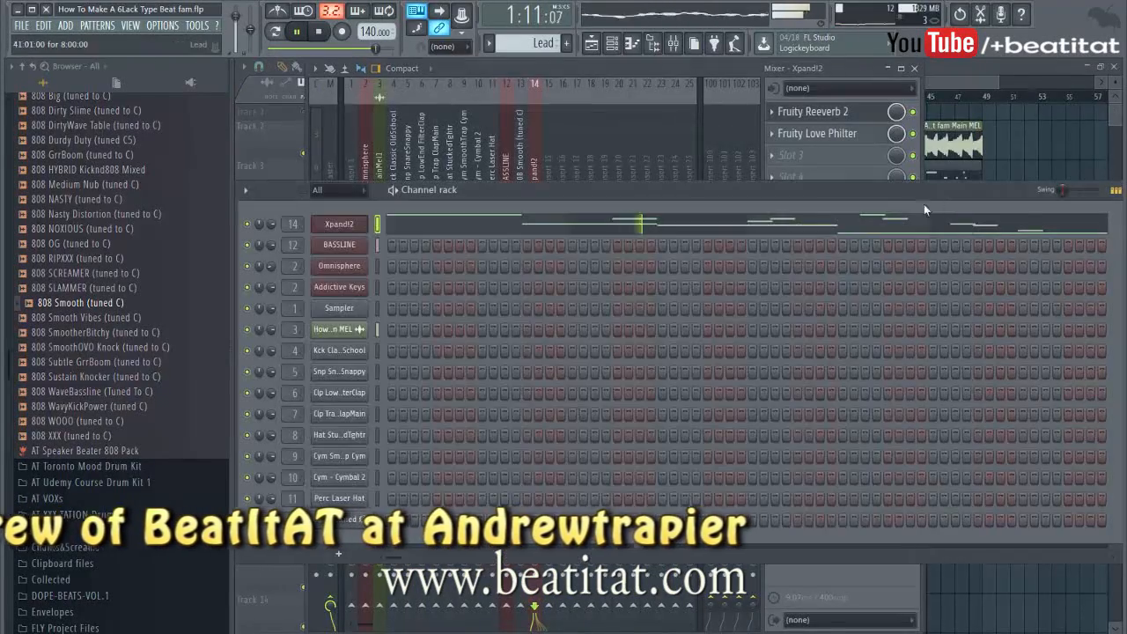
click(361, 222)
click(447, 391)
mouse_move(460, 422)
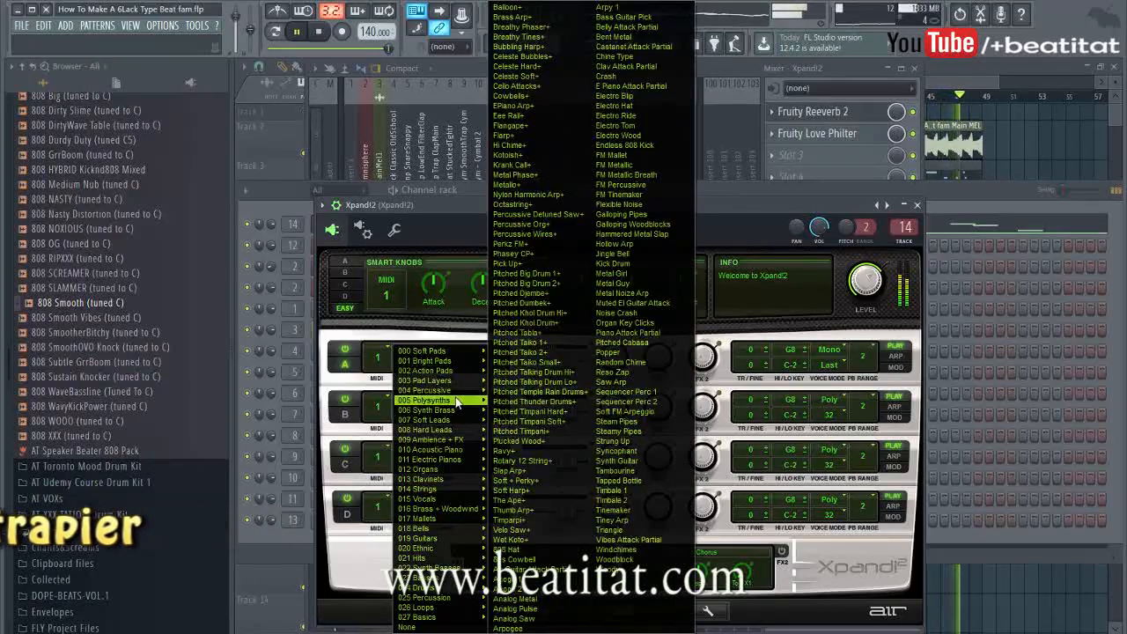
click(510, 398)
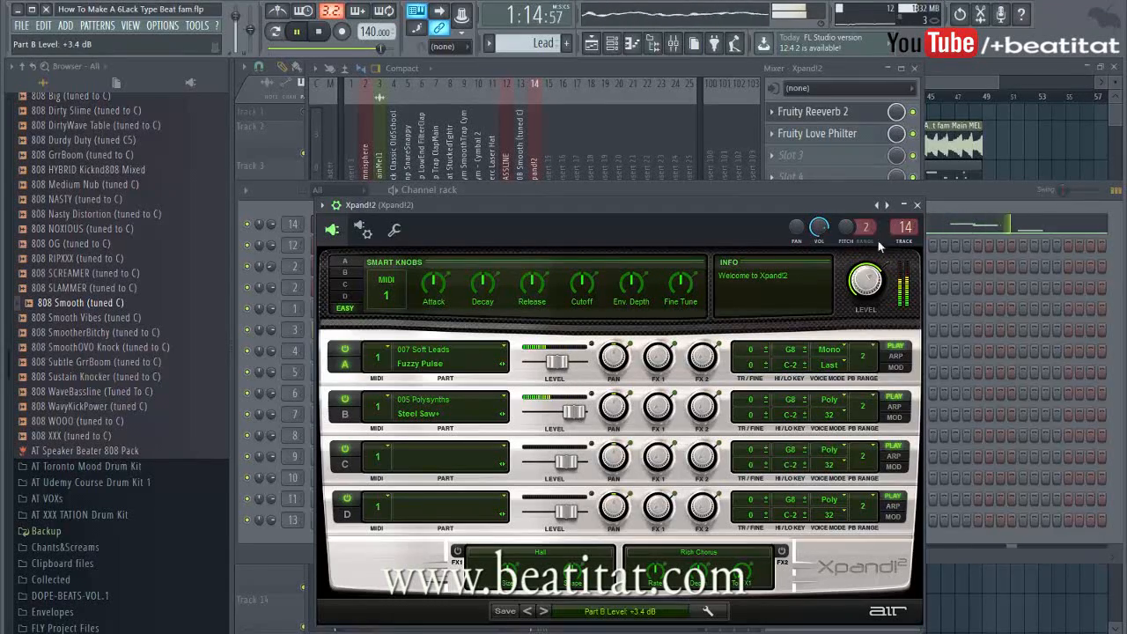
click(917, 204)
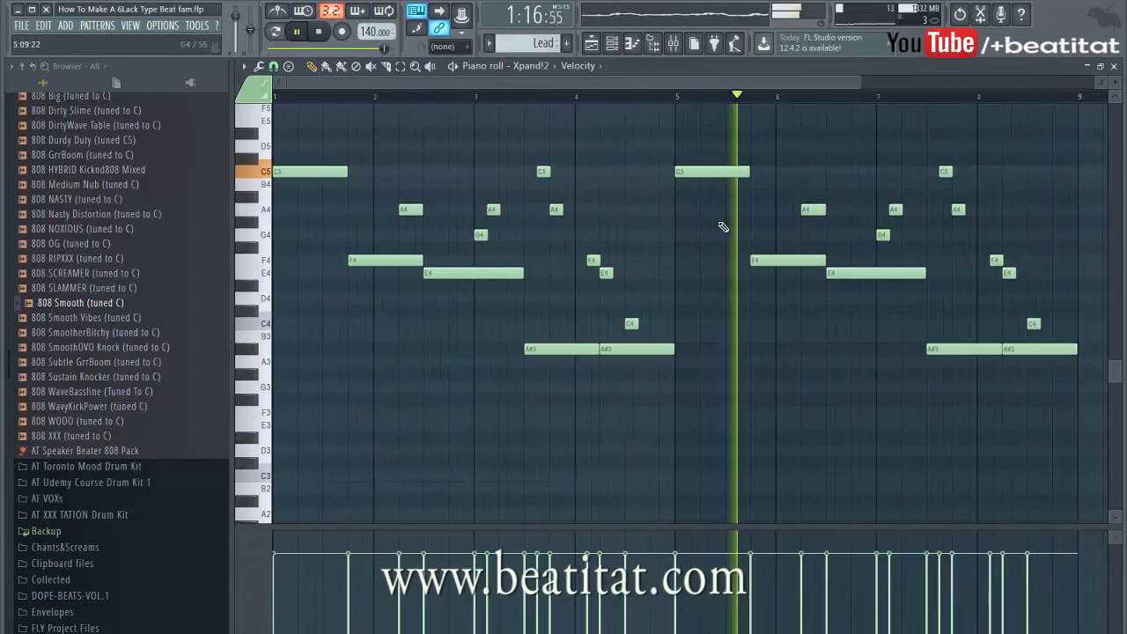
scroll(714, 207, up, 3)
scroll(784, 291, down, 3)
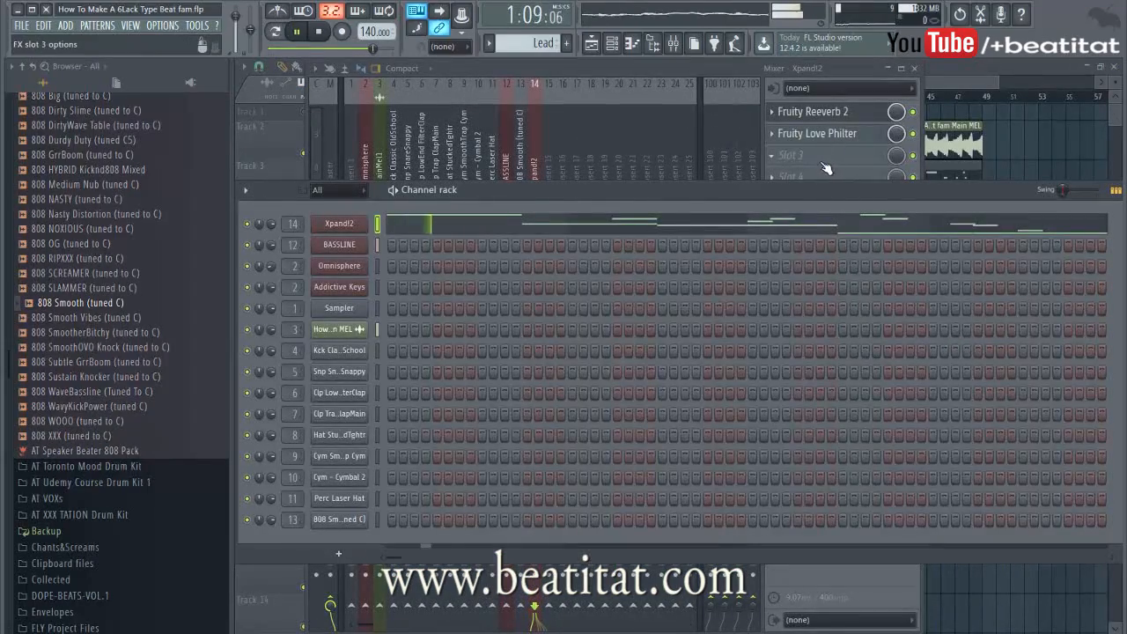
Add Fruity parametric EQ 2 to the lead's third effect slot, choose a band-limiting preset, adjust band 5 and move band 7 to about 8743 Hz
click(824, 164)
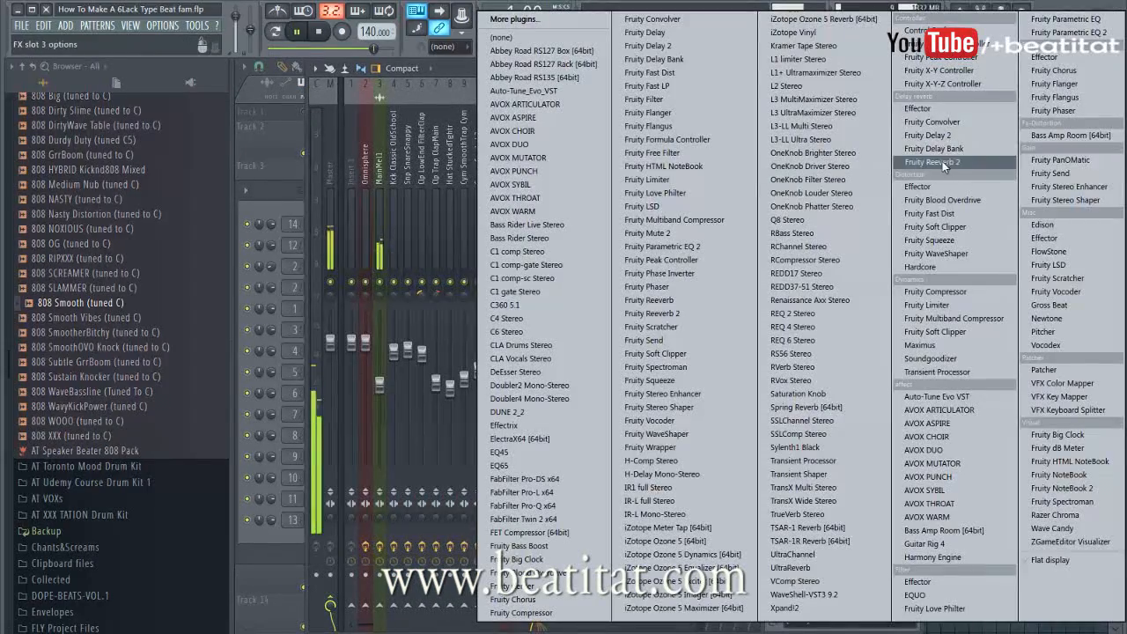
click(1069, 33)
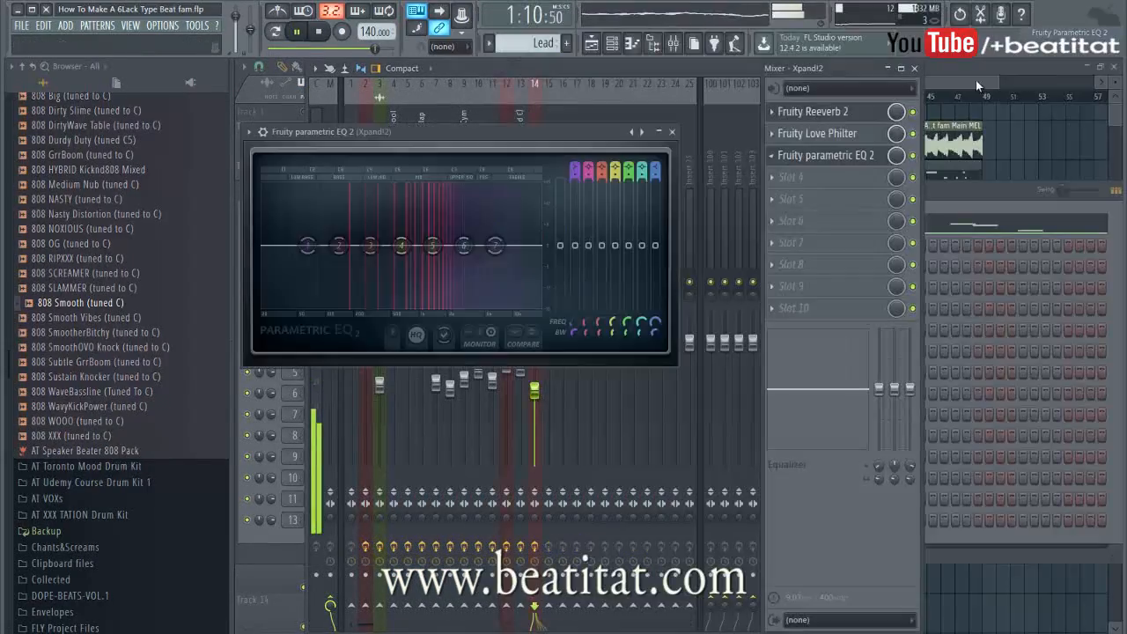
click(633, 134)
click(633, 134)
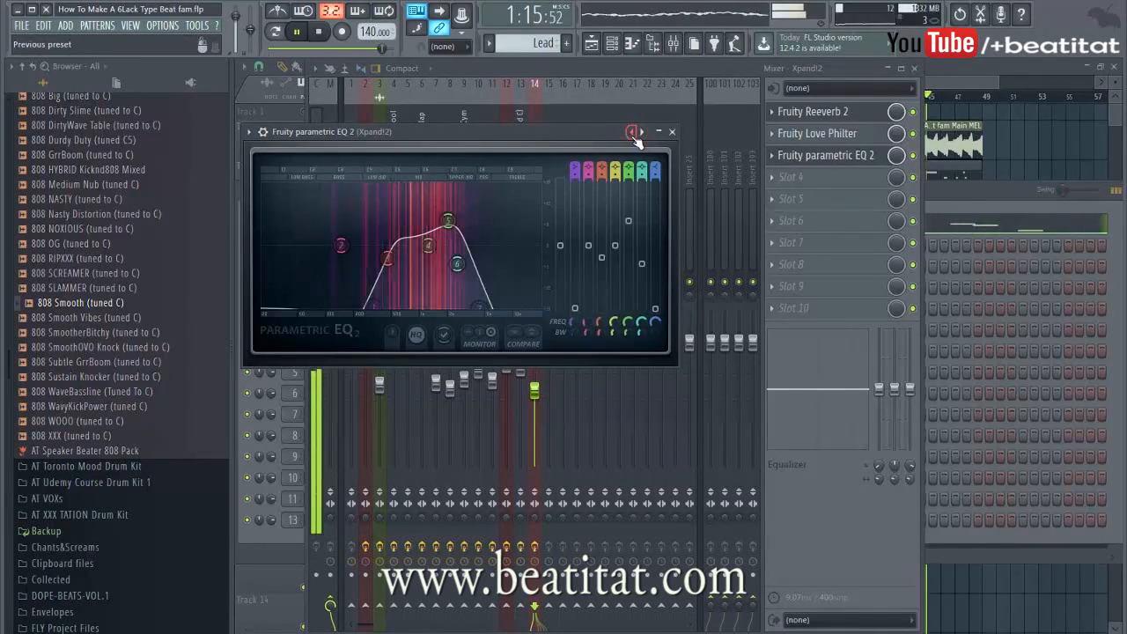
click(633, 134)
click(633, 134)
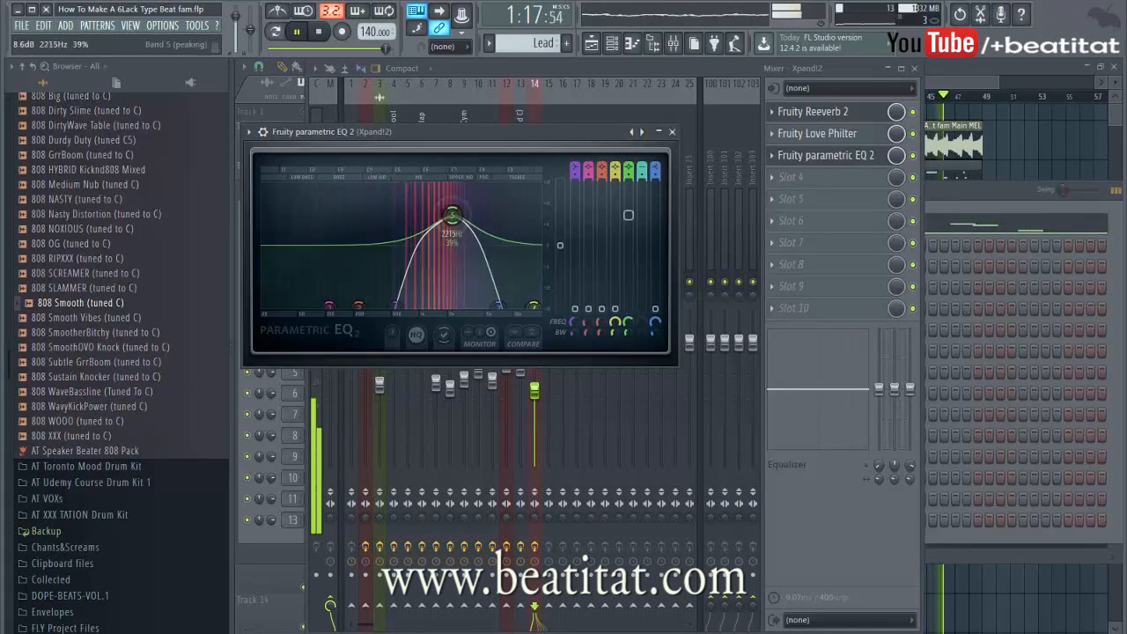
drag(475, 297, 509, 304)
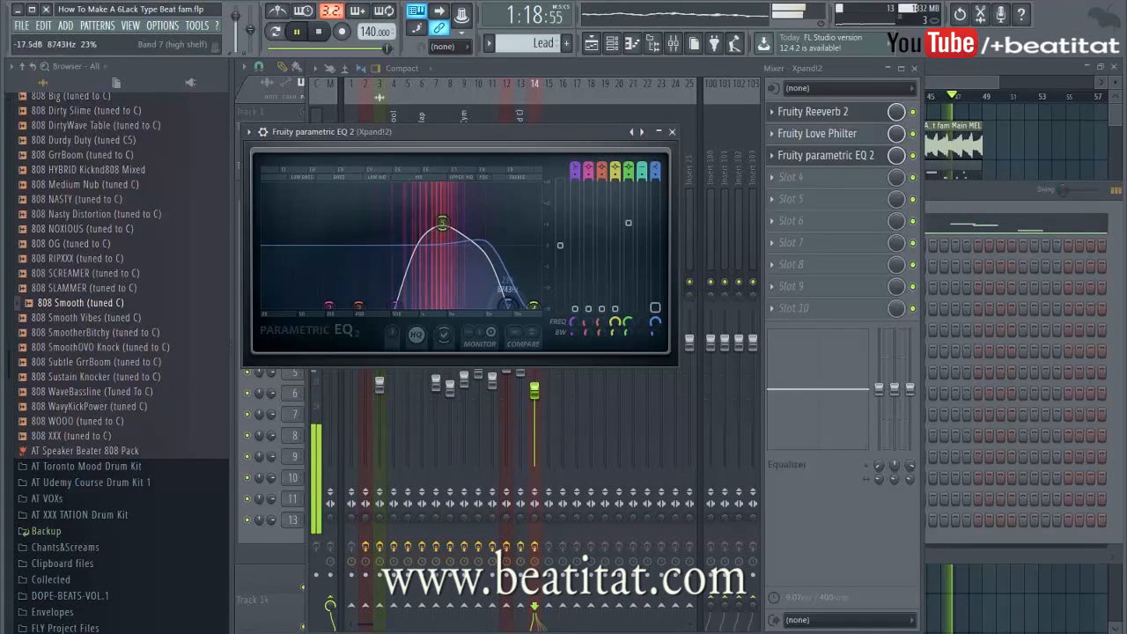
click(672, 132)
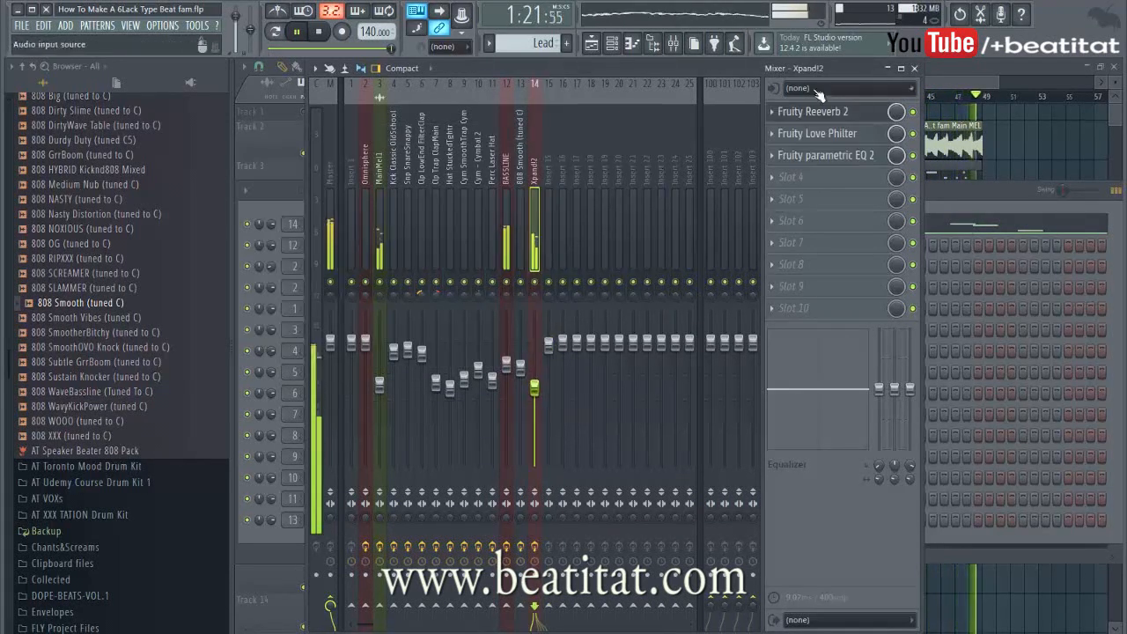
Close the mixer, play from bar 41 and place two Drums #3 clips across bars 41 to 48
click(915, 70)
click(867, 95)
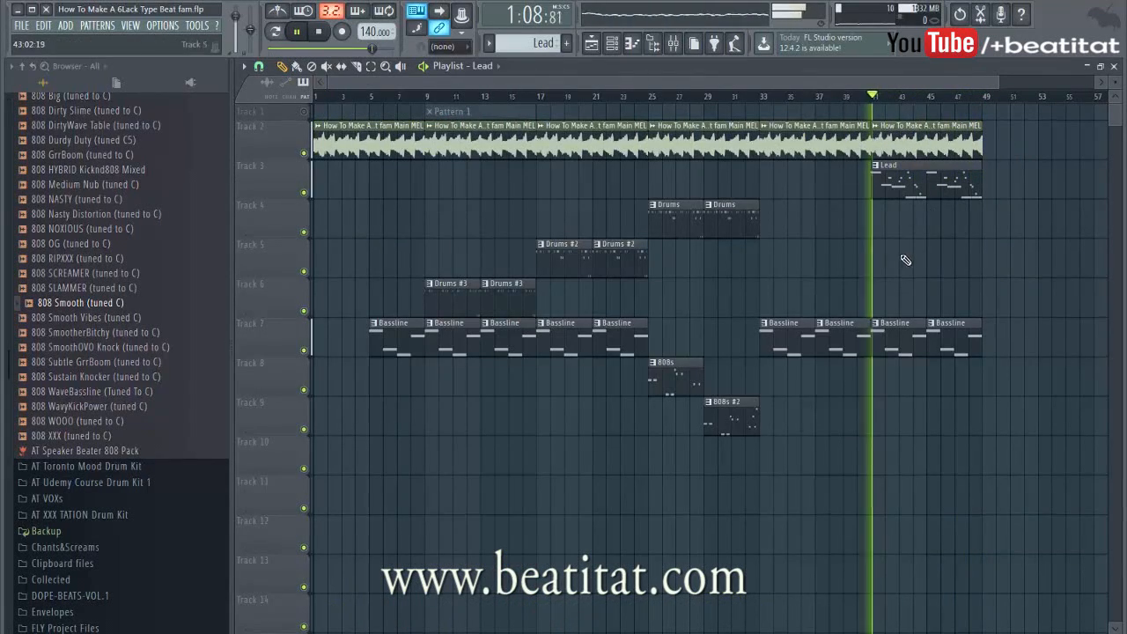
drag(526, 290, 958, 300)
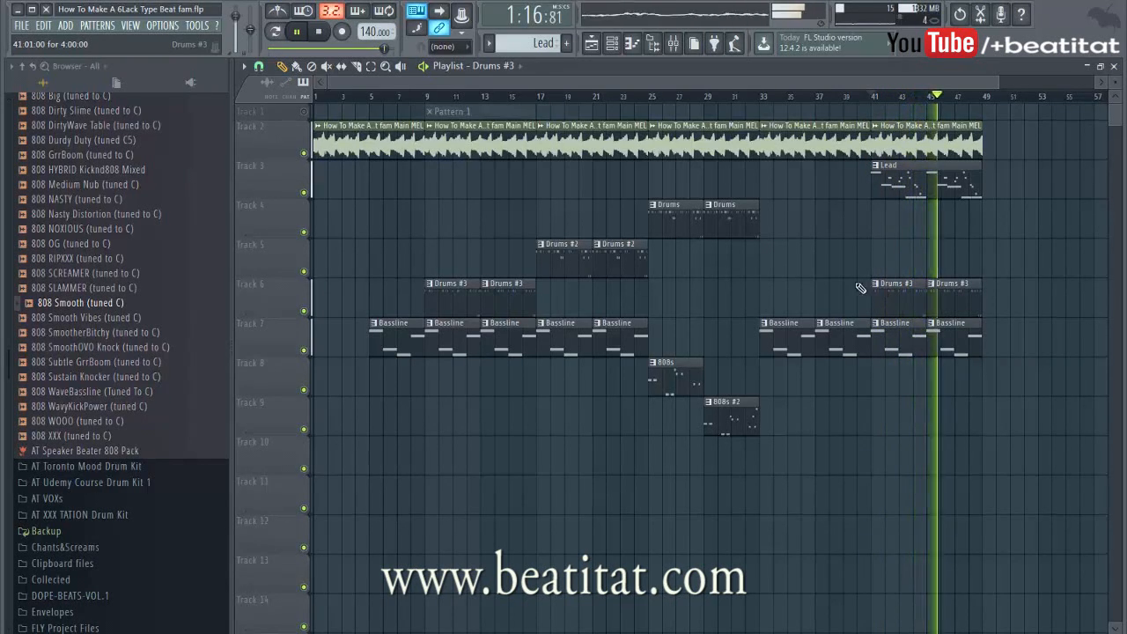
Copy all melody, drum, bassline and 808 clips from bars 9 to 32 to bars 49 to 72
drag(437, 120, 449, 146)
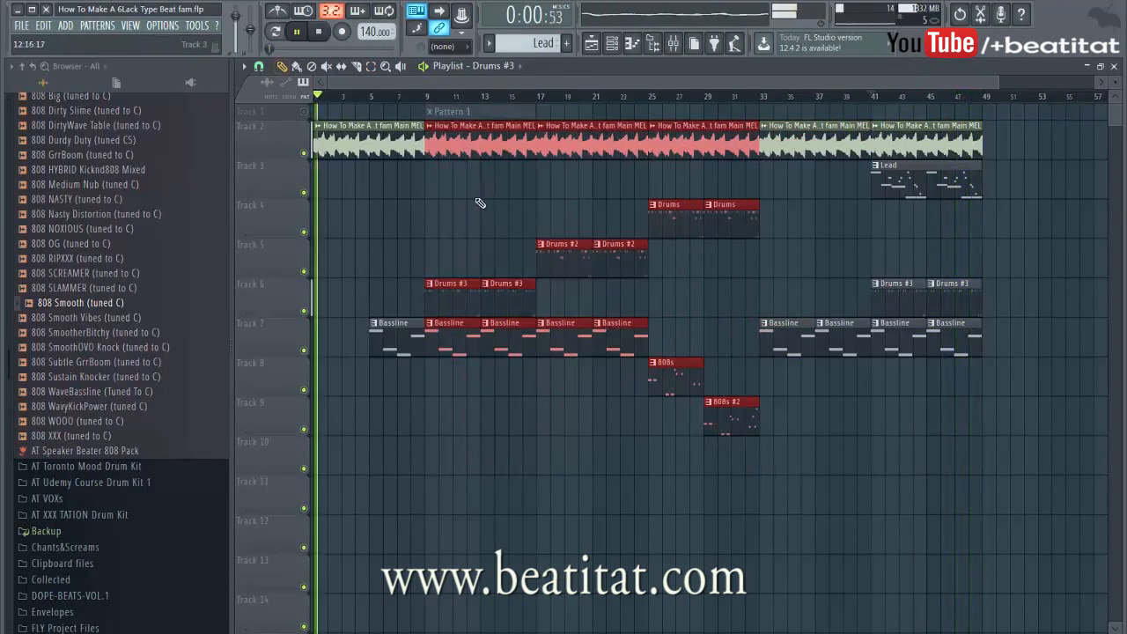
mouse_move(458, 308)
mouse_down()
mouse_move(1056, 361)
mouse_move(1007, 396)
mouse_up()
ctrl+click(999, 434)
scroll(971, 402, down, 3)
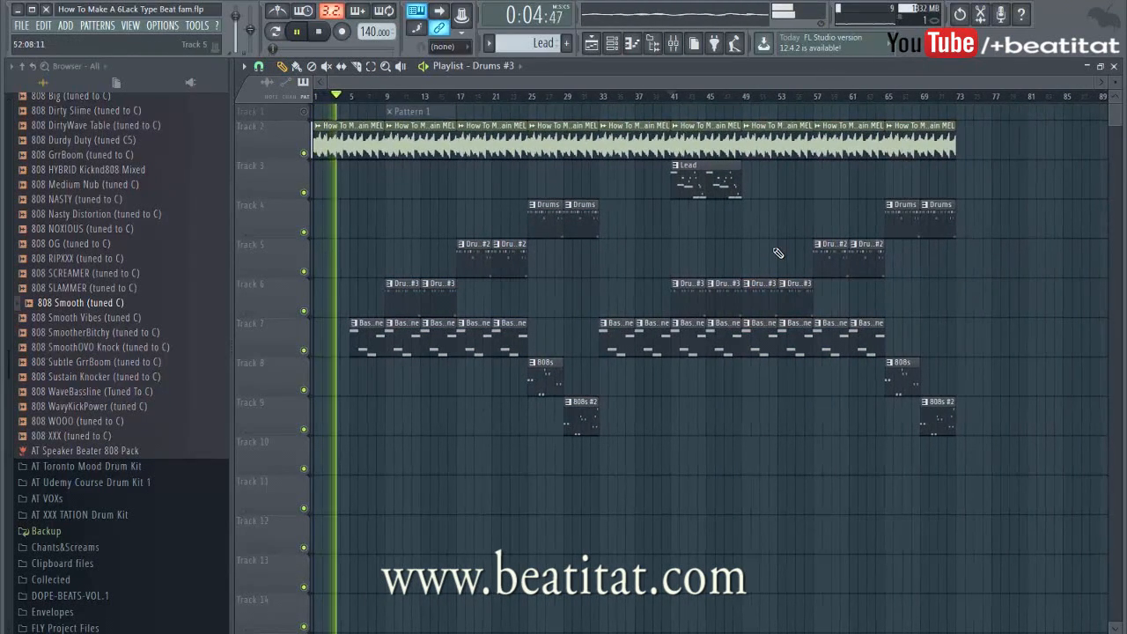
Add a time marker named Intro at bar 1 of the arrangement
key(alt+t)
text(U)
text(ntro)
key(Return)
Add a time marker named Verse and position it at bar 9
key(alt+t)
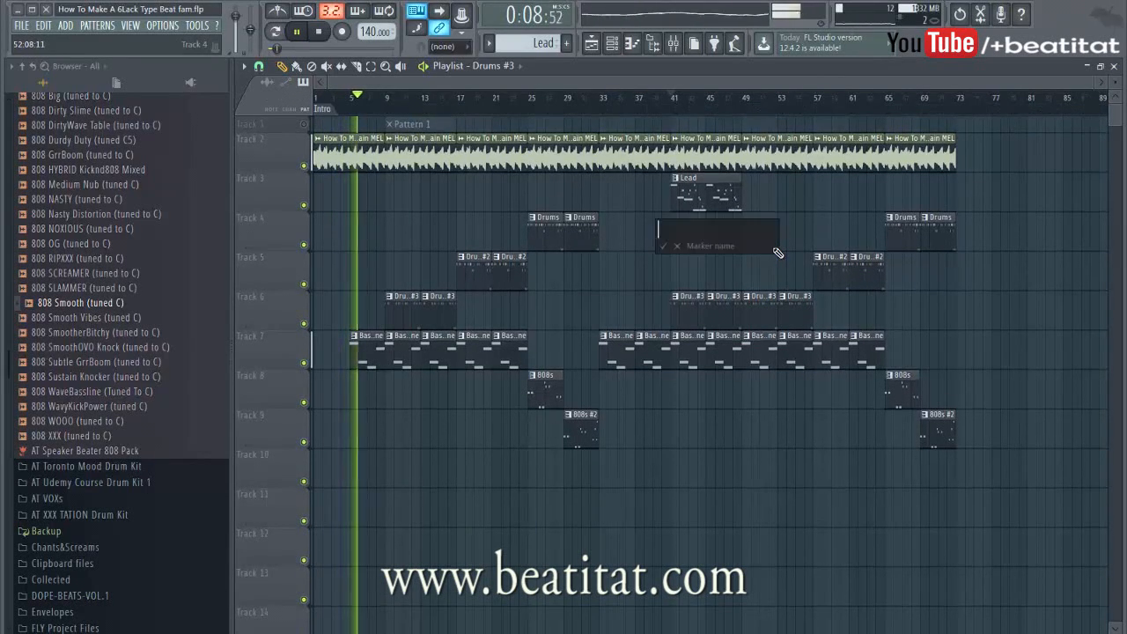
text(Verse)
key(Return)
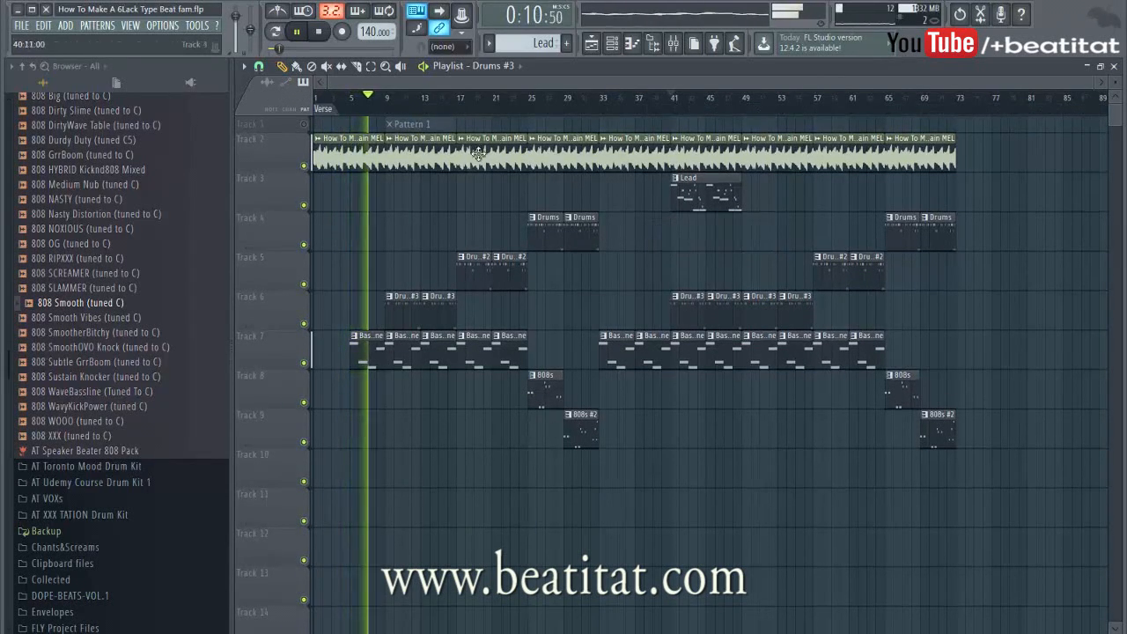
drag(324, 107, 386, 110)
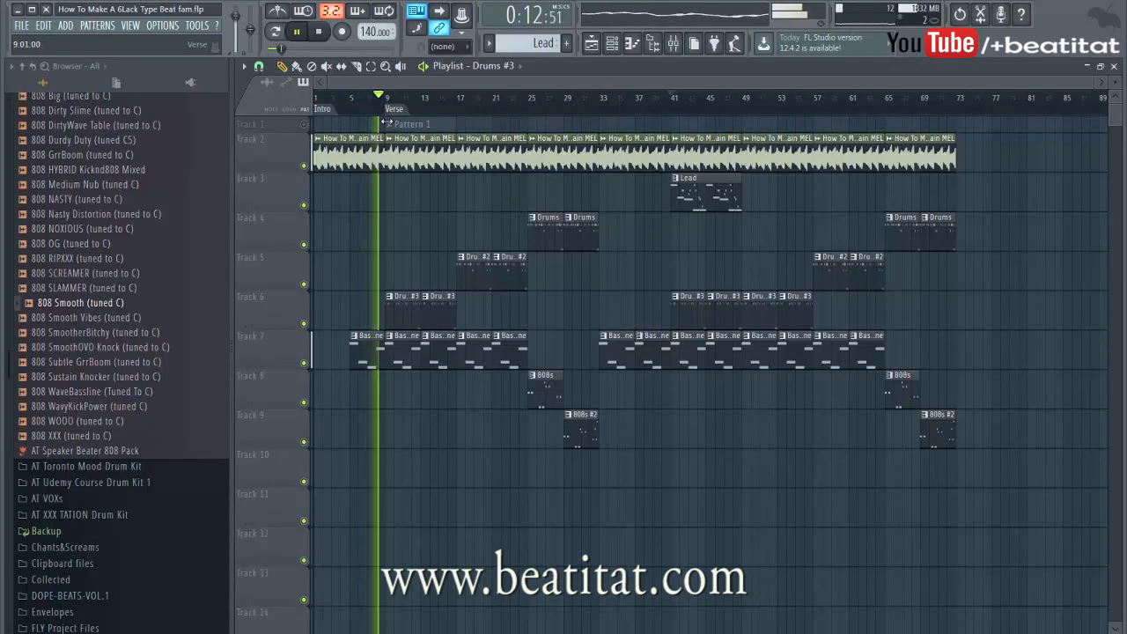
Add a time marker named Chorus, position it at bar 33 and stop playback
key(alt+t)
text(Cho)
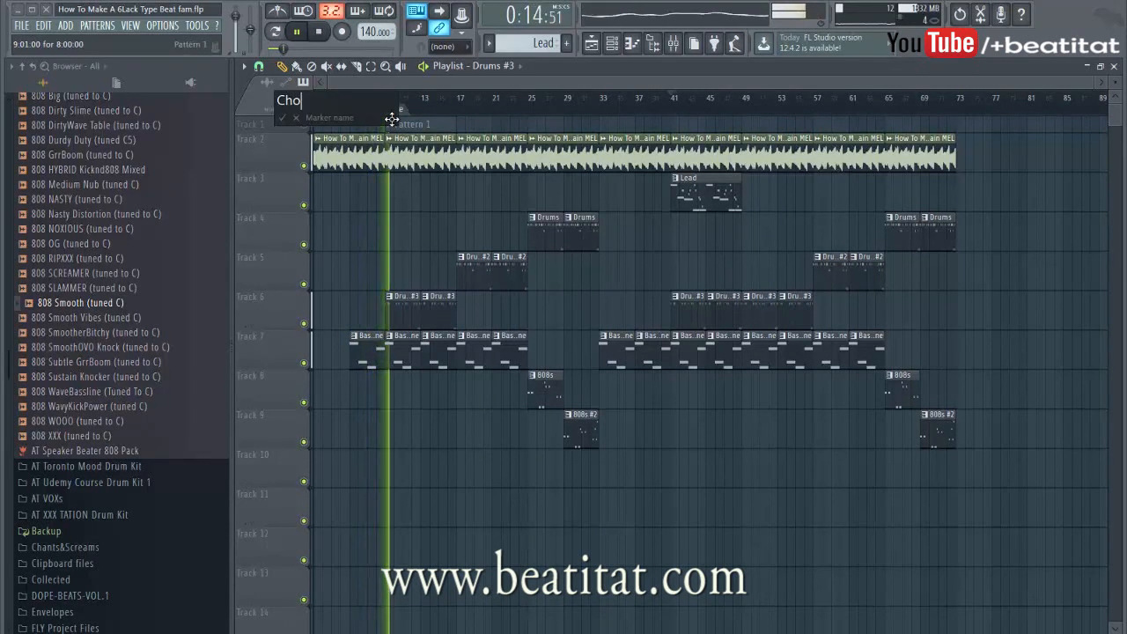
text(rus)
key(Return)
key(space)
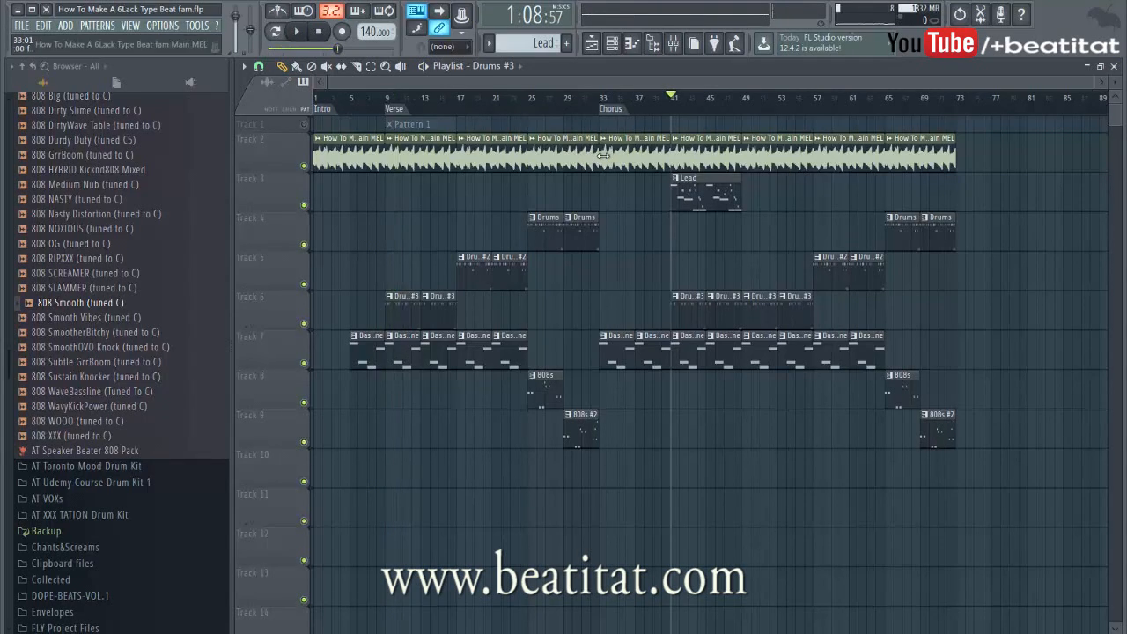
Add a time marker named Verse 2, position it at bar 49 and hide the browser
key(alt+t)
text(Verse)
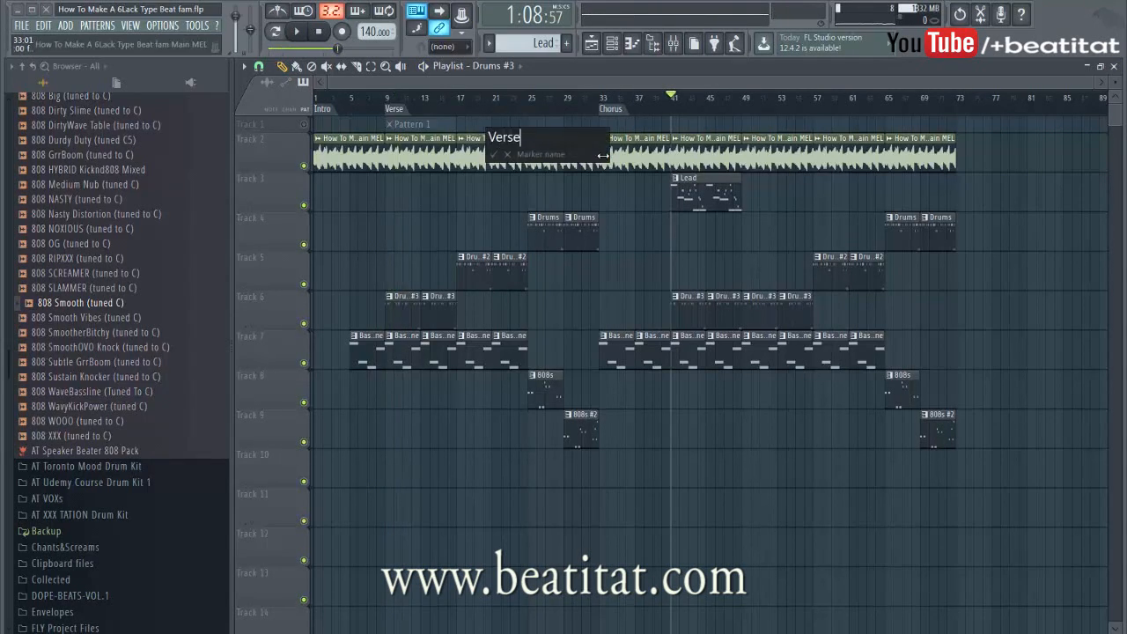
text( 2)
key(Return)
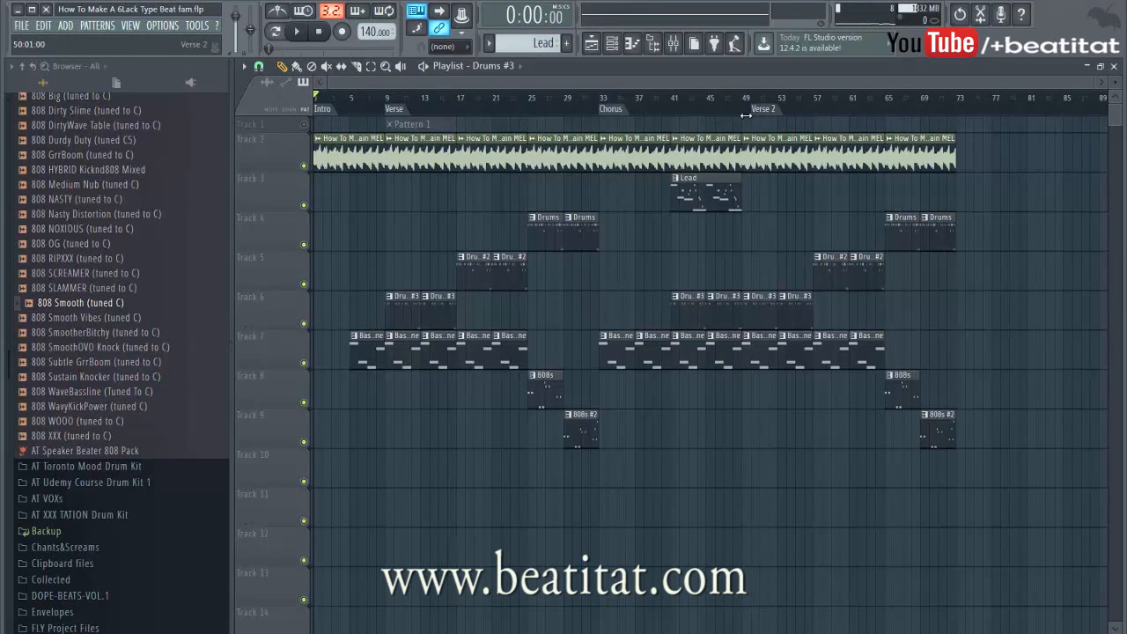
drag(1115, 84, 1116, 93)
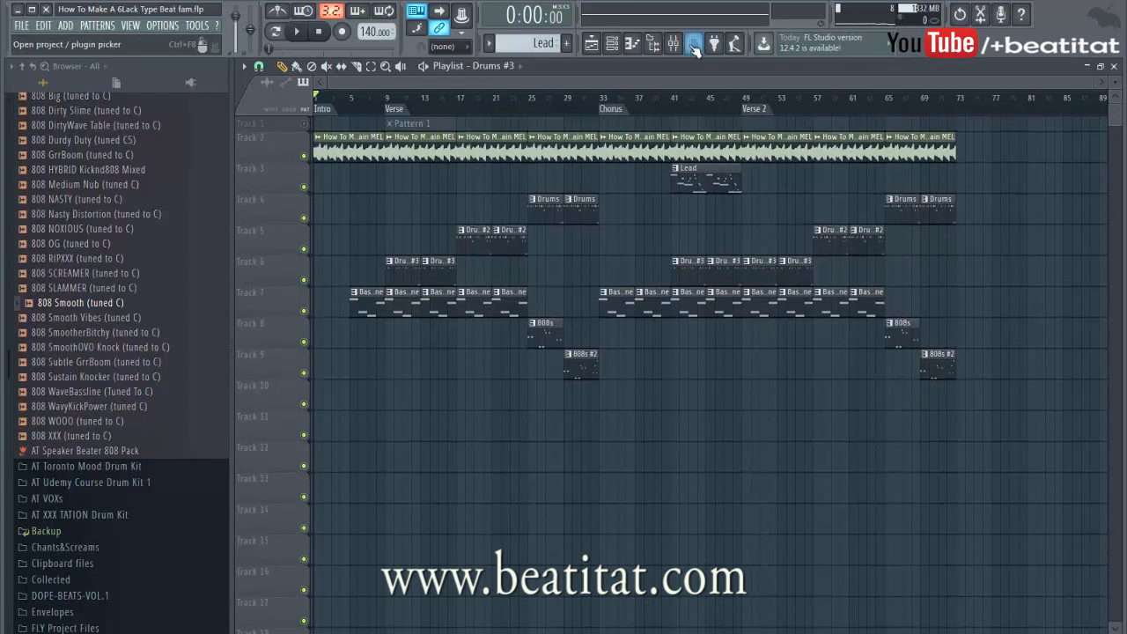
click(652, 43)
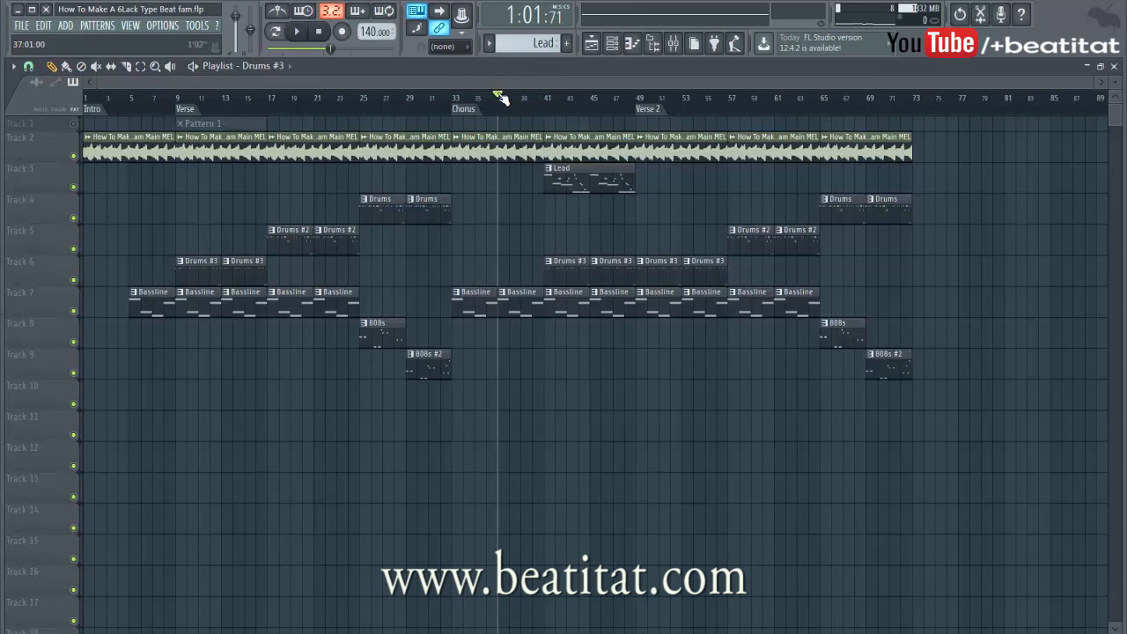
Compare the notes of the Lead pattern with the Omnisphere notes of Pattern 1 in the piano roll
double_click(586, 177)
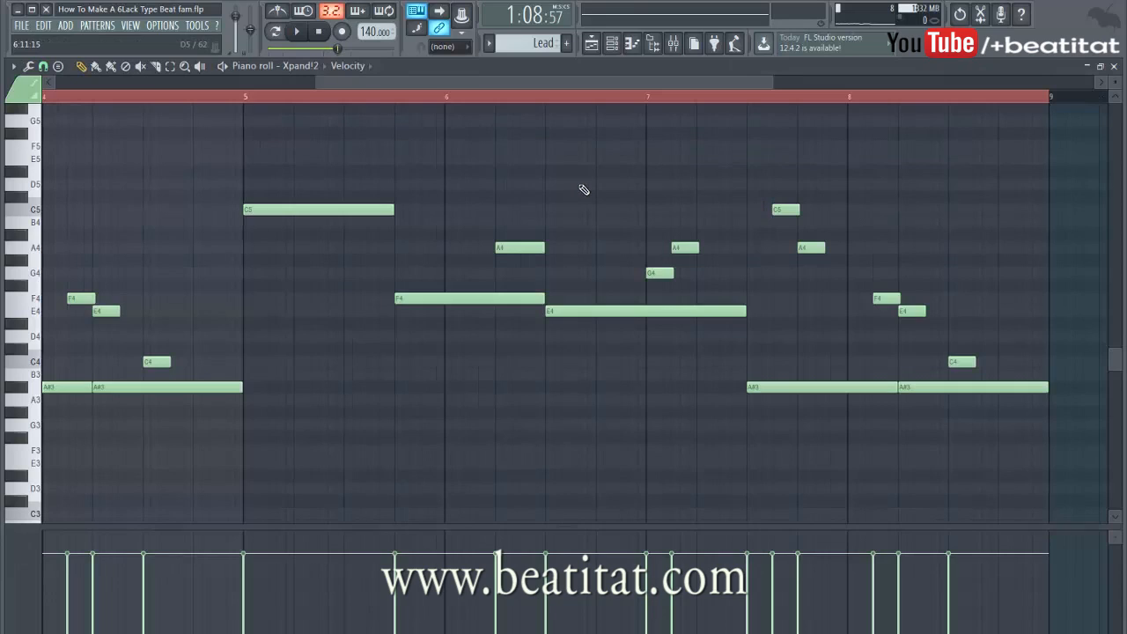
key(Escape)
double_click(236, 125)
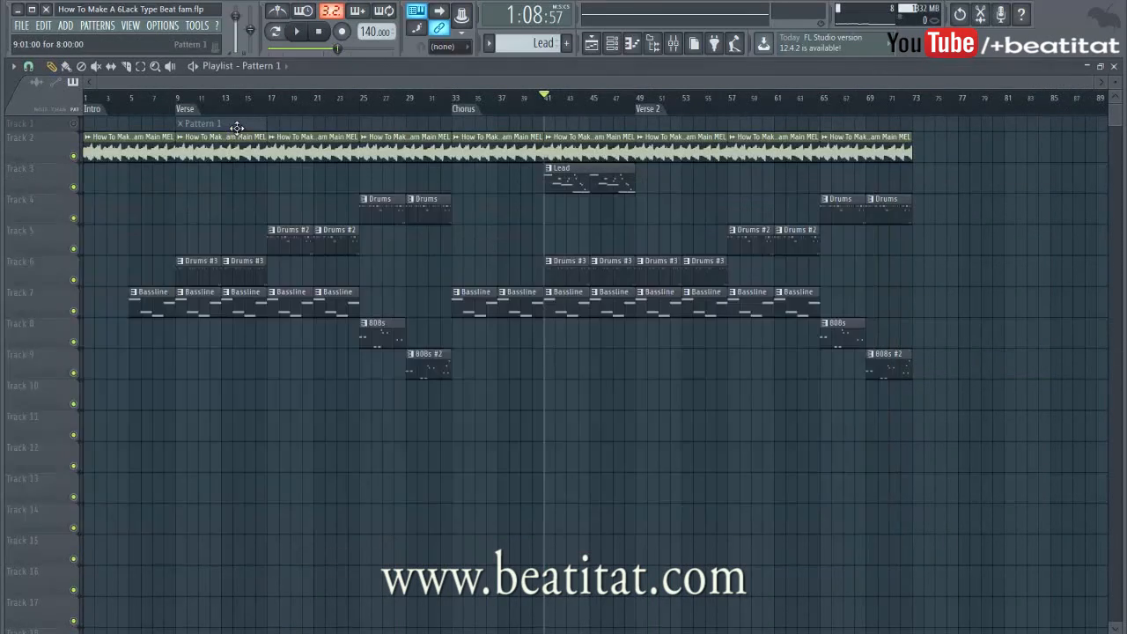
scroll(689, 422, down, 6)
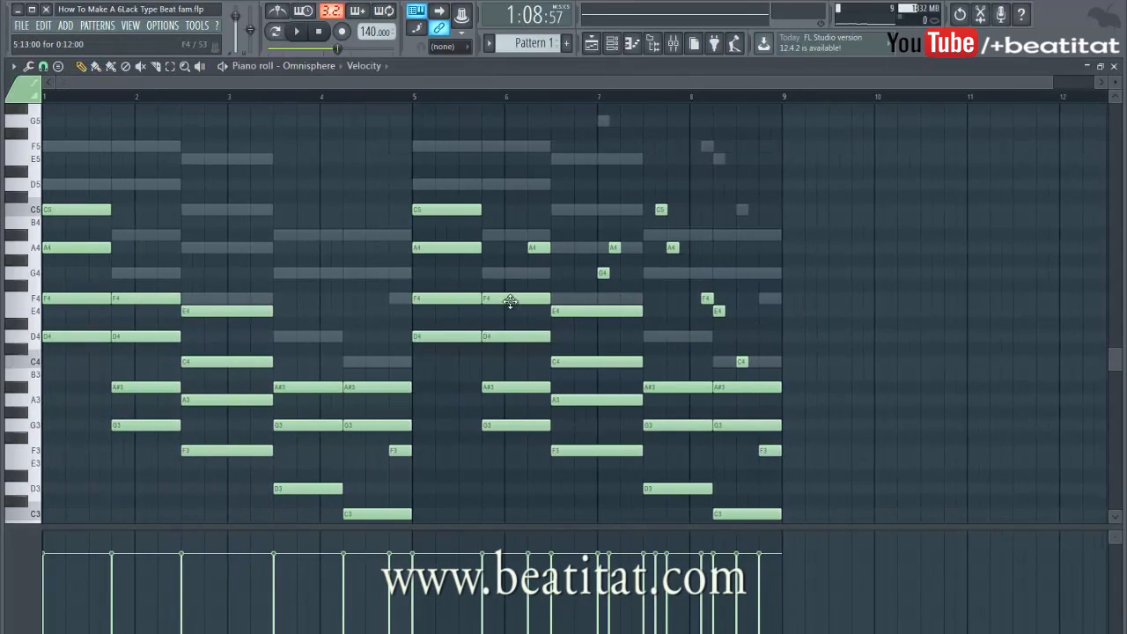
key(Escape)
key(F6)
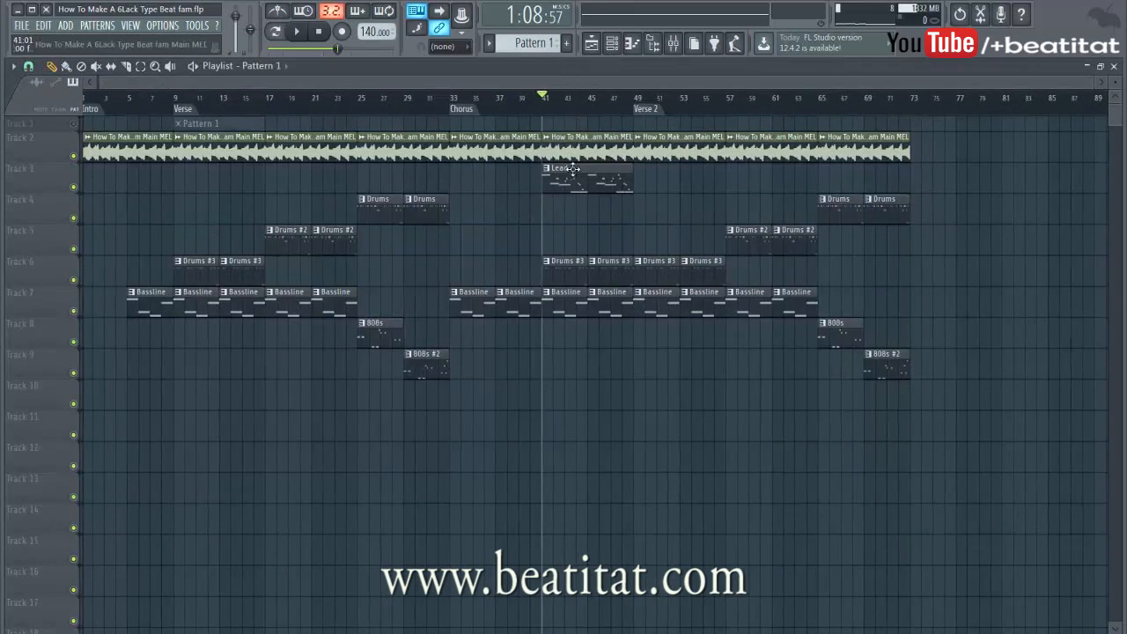
double_click(564, 170)
scroll(577, 179, down, 4)
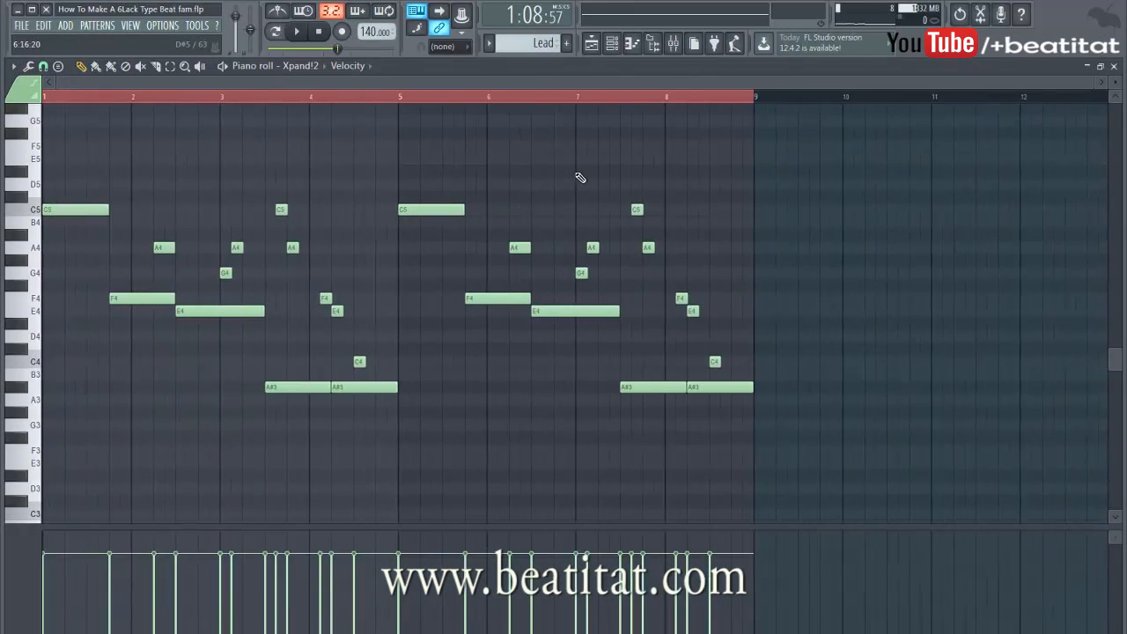
Play the arrangement from bar 41 while checking the Xpand!2 lead notes and the Xpand!2 mixer track
key(space)
key(Escape)
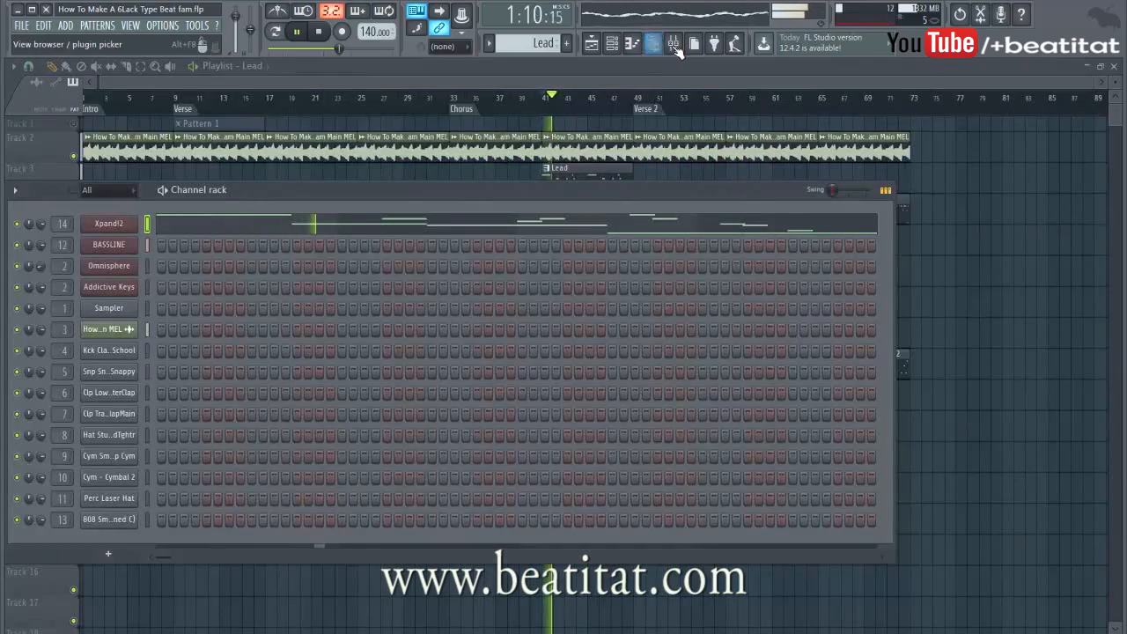
click(673, 45)
click(709, 207)
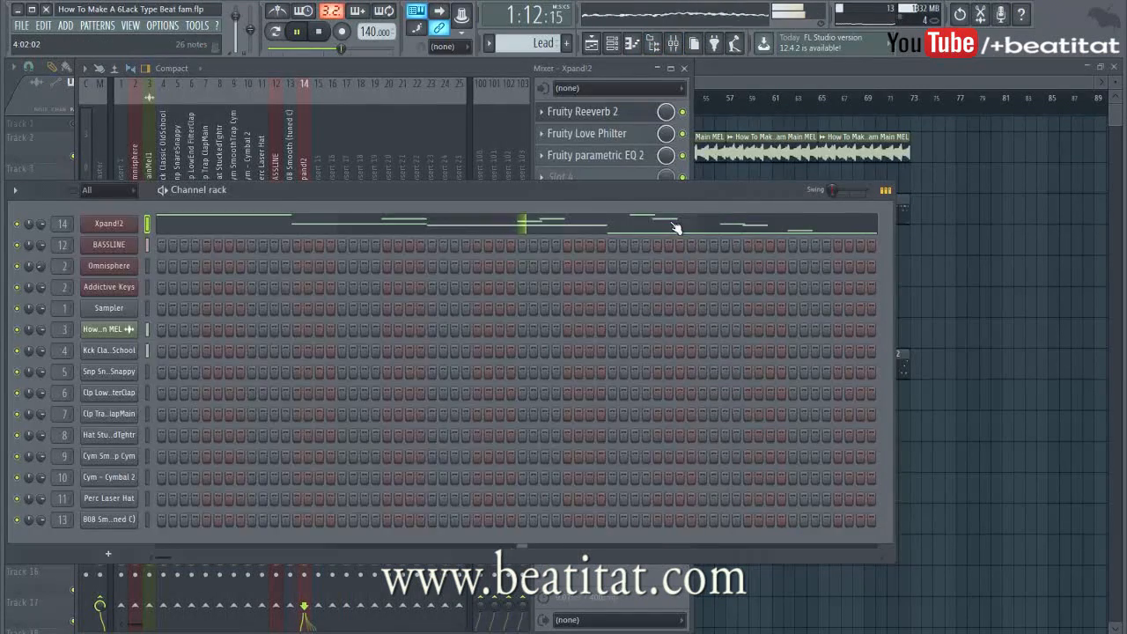
click(687, 218)
scroll(655, 227, down, 2)
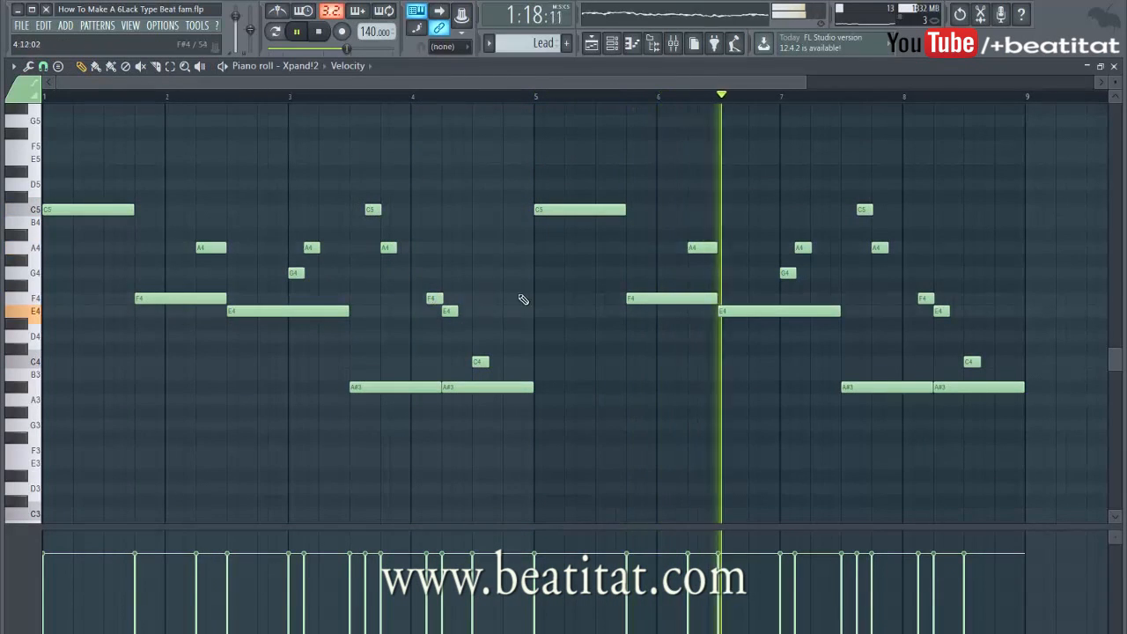
key(Escape)
right_click(958, 382)
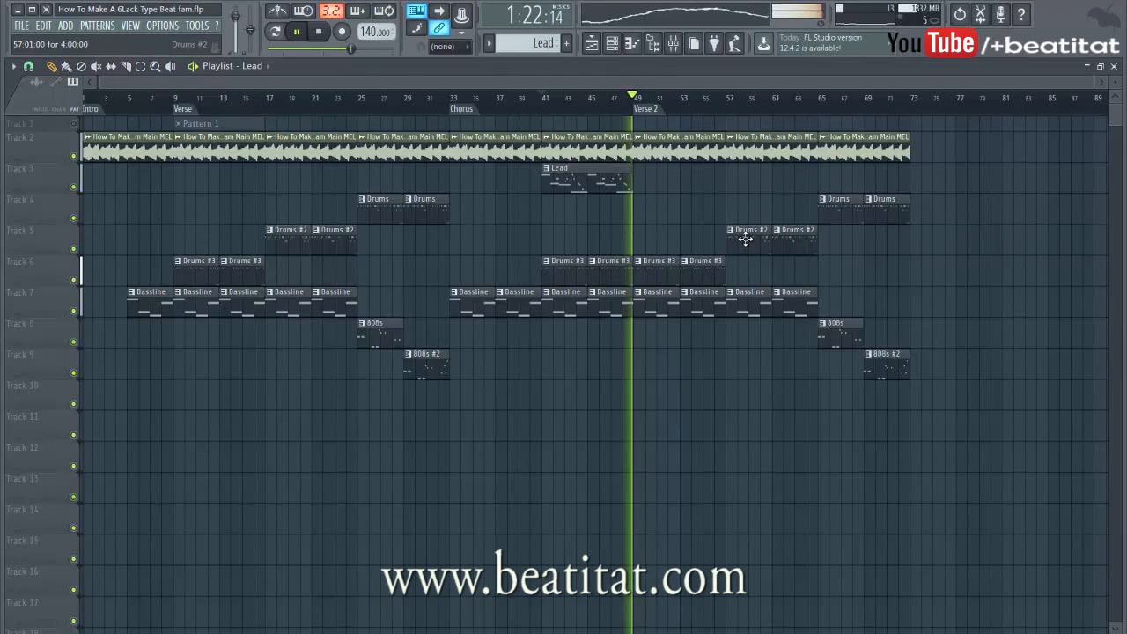
click(672, 44)
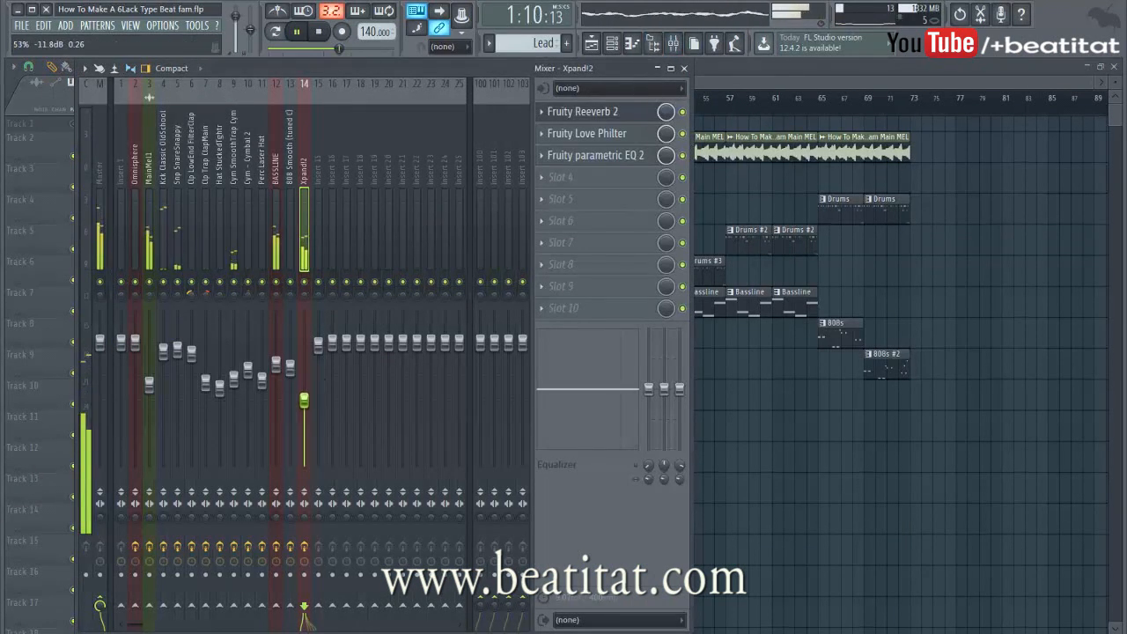
click(684, 68)
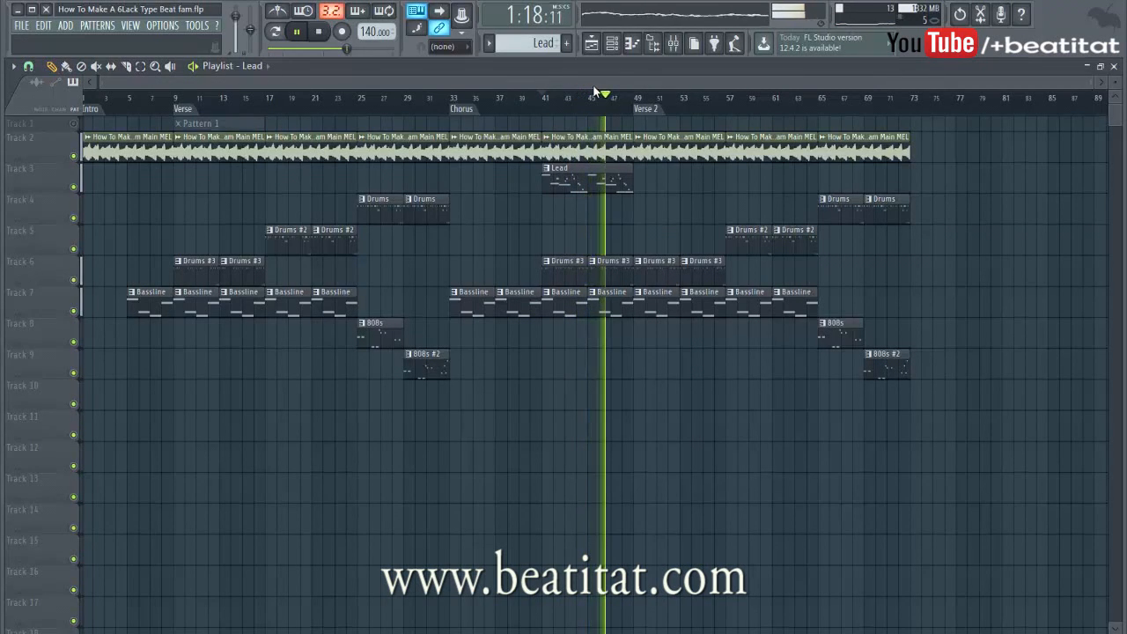
click(652, 42)
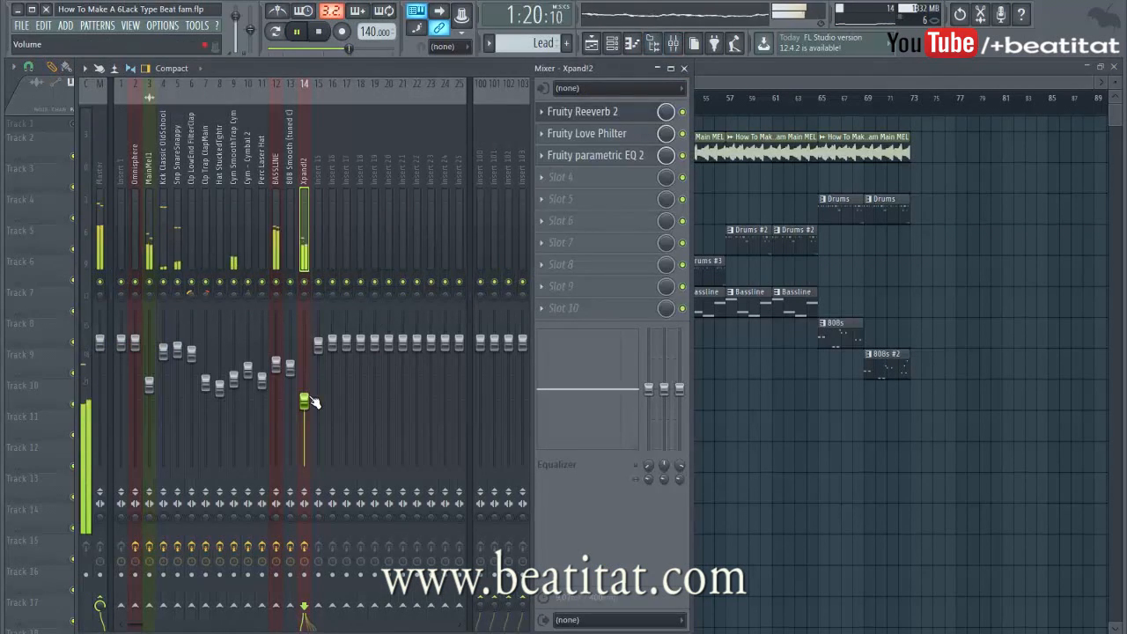
click(685, 68)
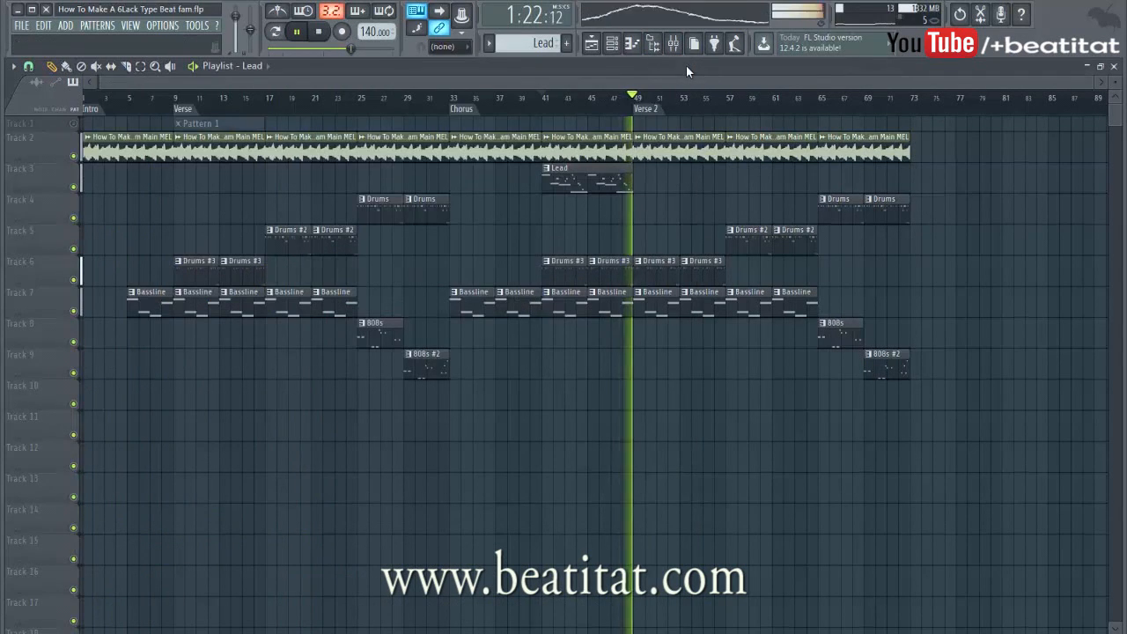
Add a short C5 note at bar 6 of the Lead pattern and play the arrangement from bar 41
double_click(581, 169)
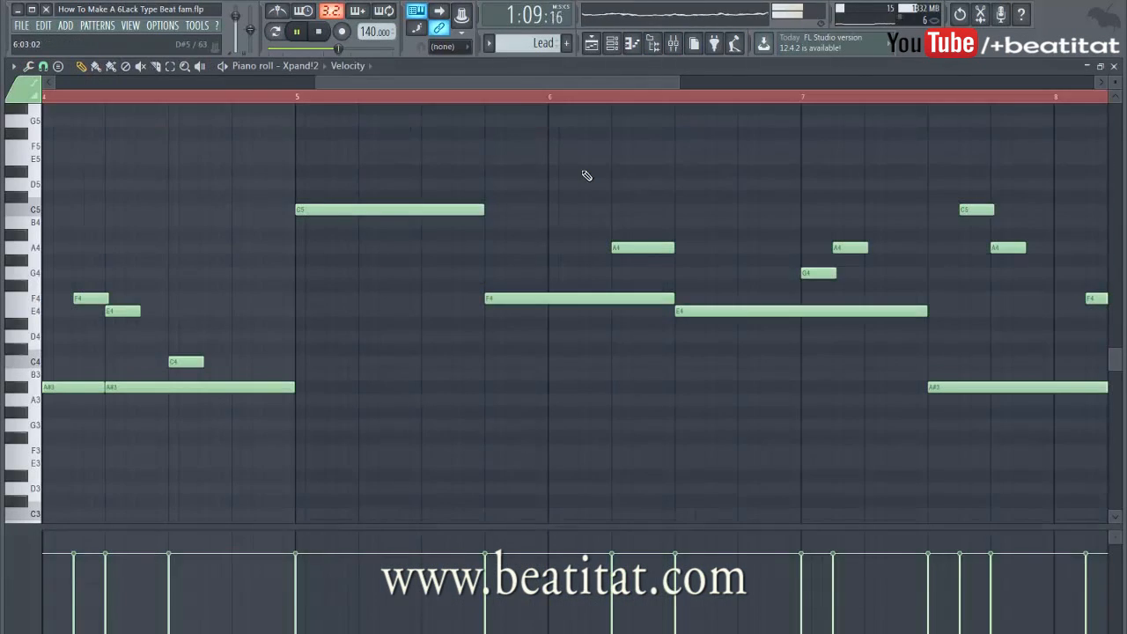
scroll(521, 192, down, 5)
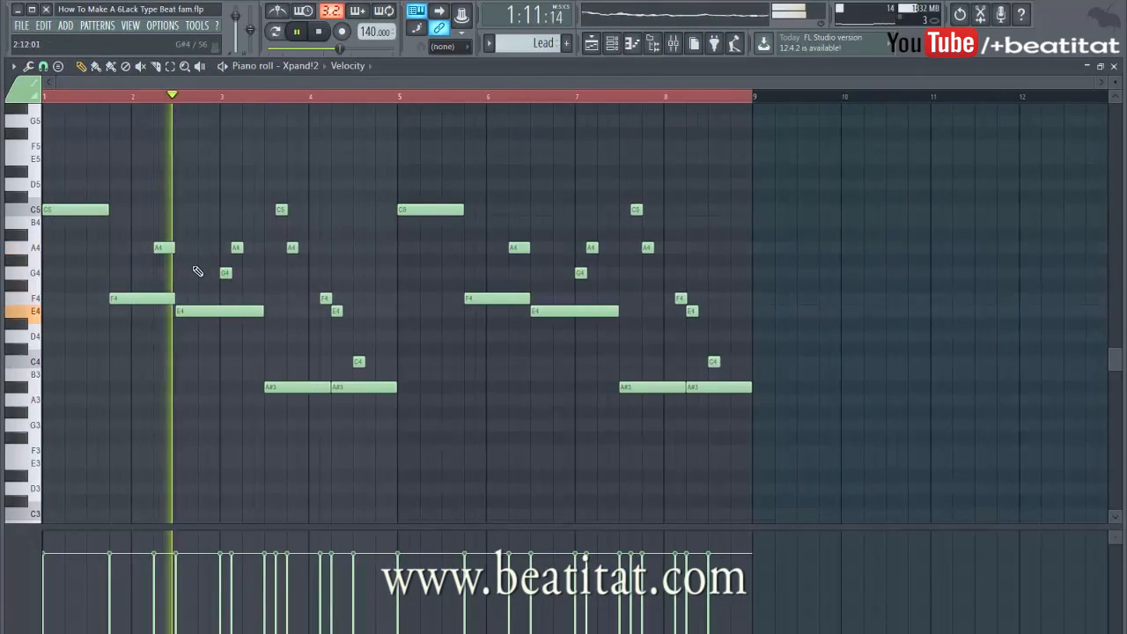
key(space)
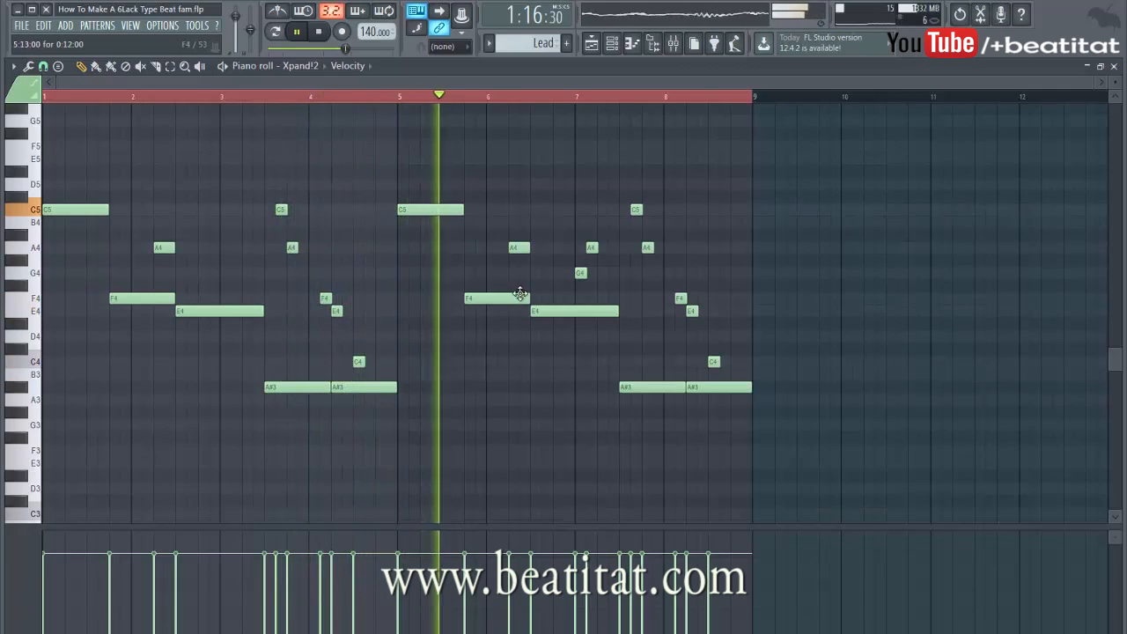
key(space)
key(space)
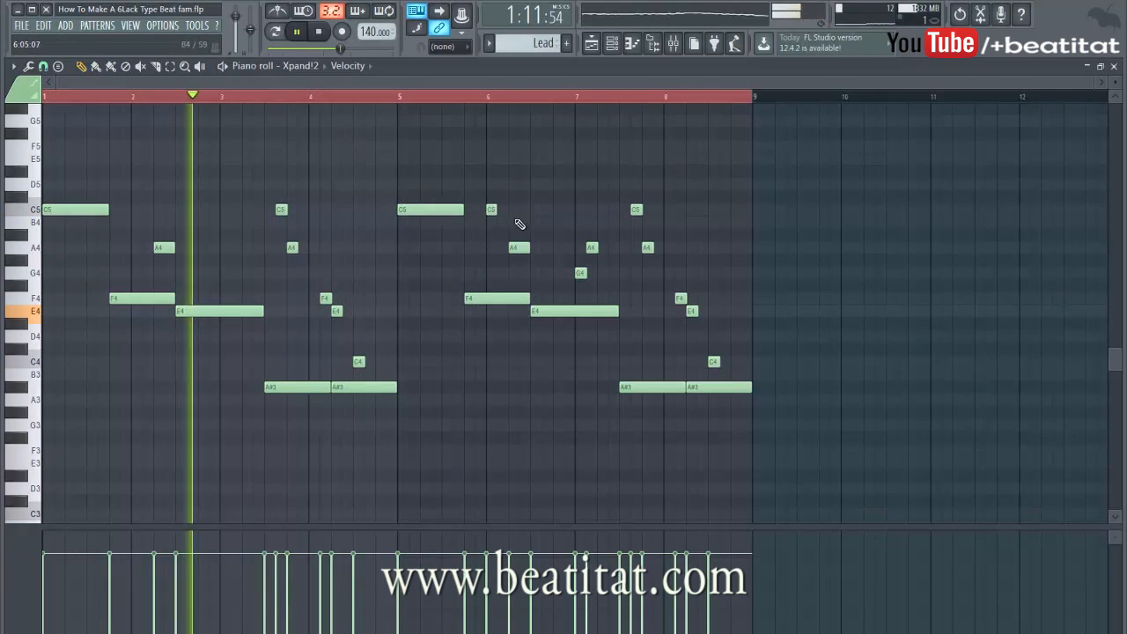
click(398, 99)
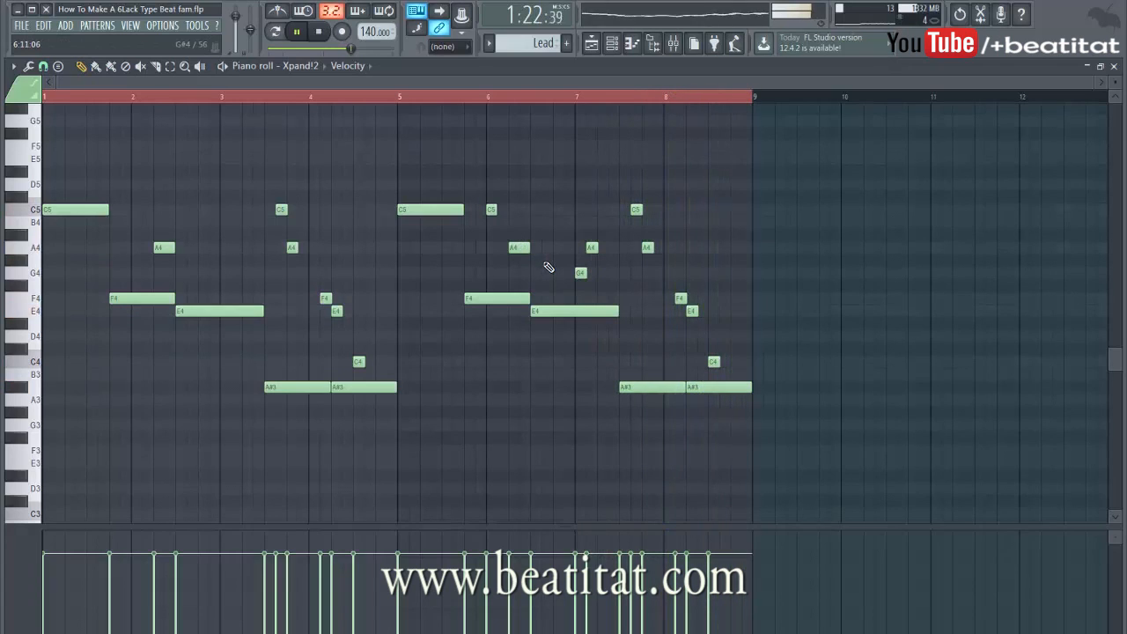
click(576, 99)
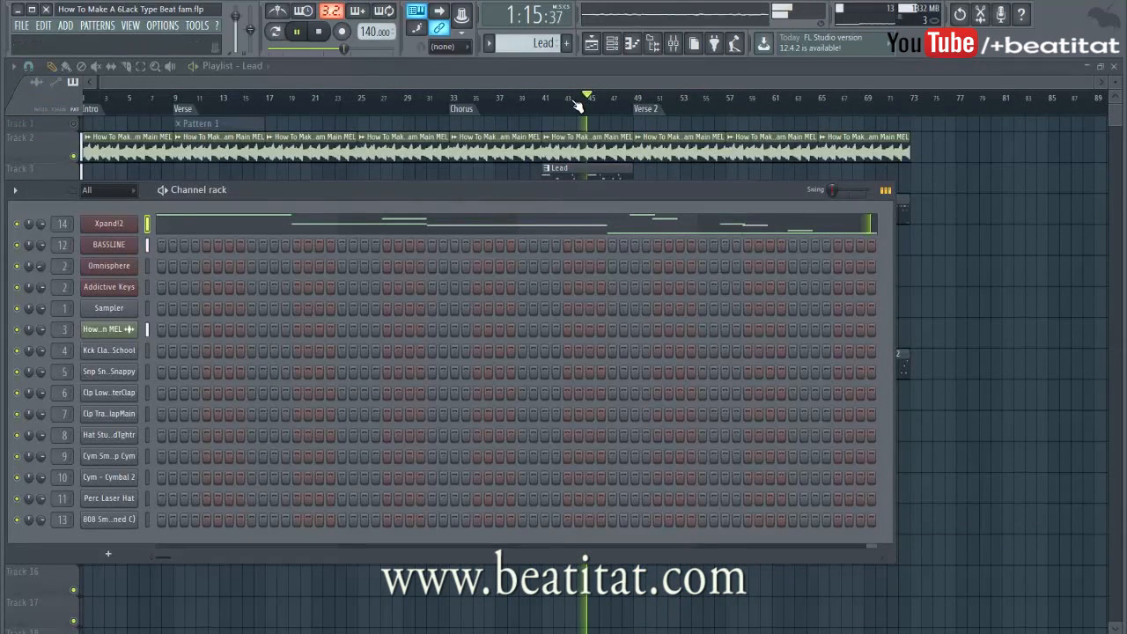
click(541, 99)
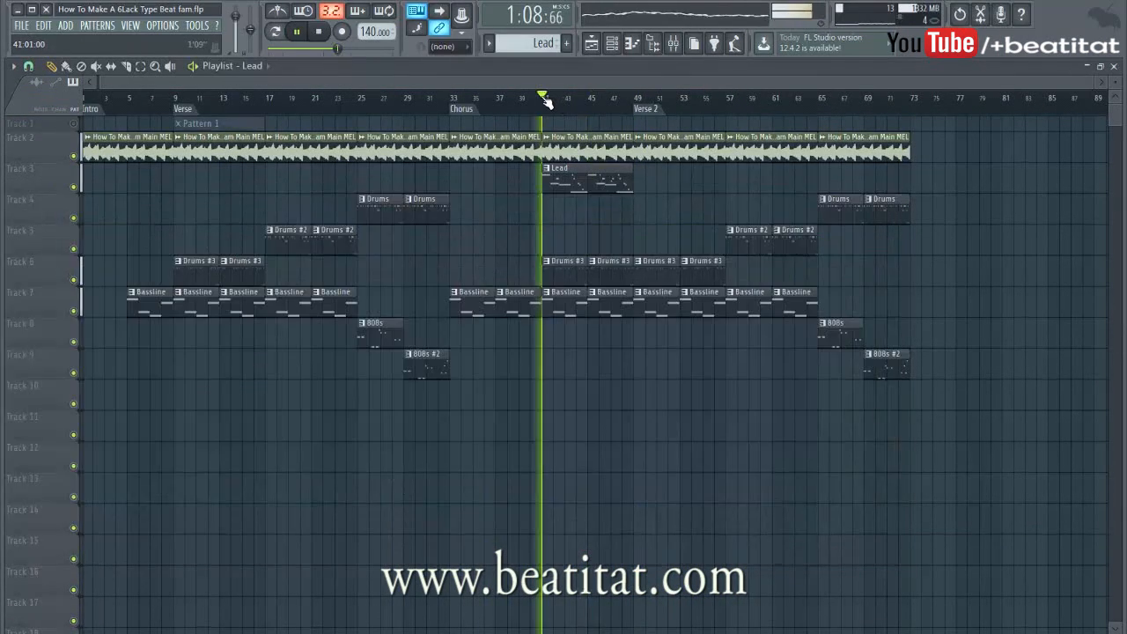
Load Gross Beat into slot 4 of the Xpand!2 mixer track with the Momentary preset and the 1/2 Speed time effect
click(672, 43)
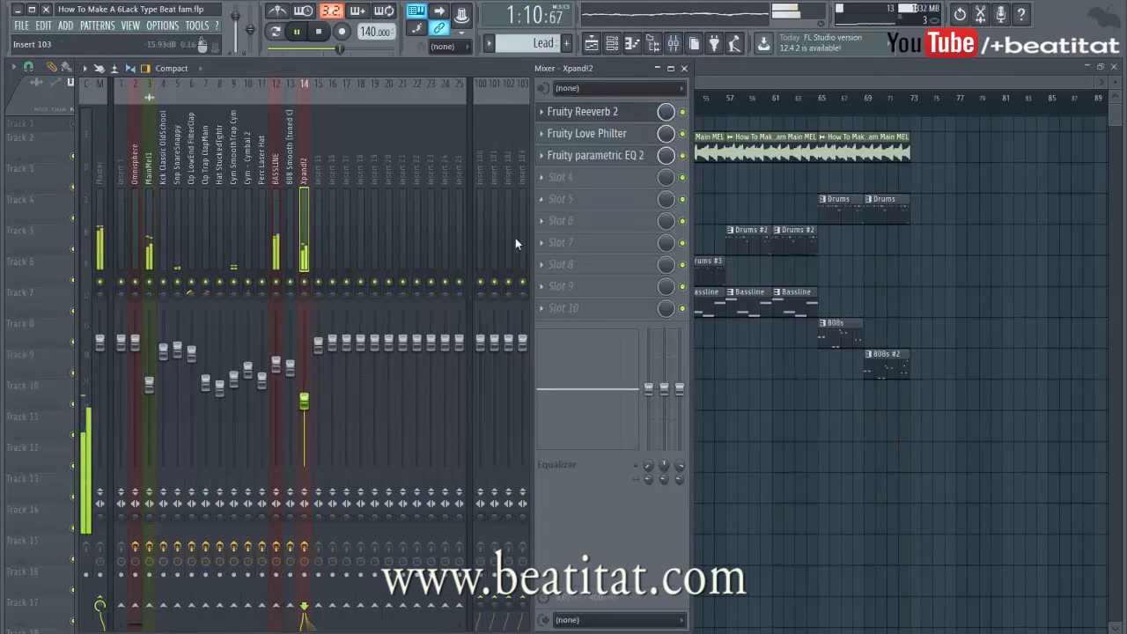
click(581, 177)
click(1084, 304)
click(37, 150)
mouse_move(71, 191)
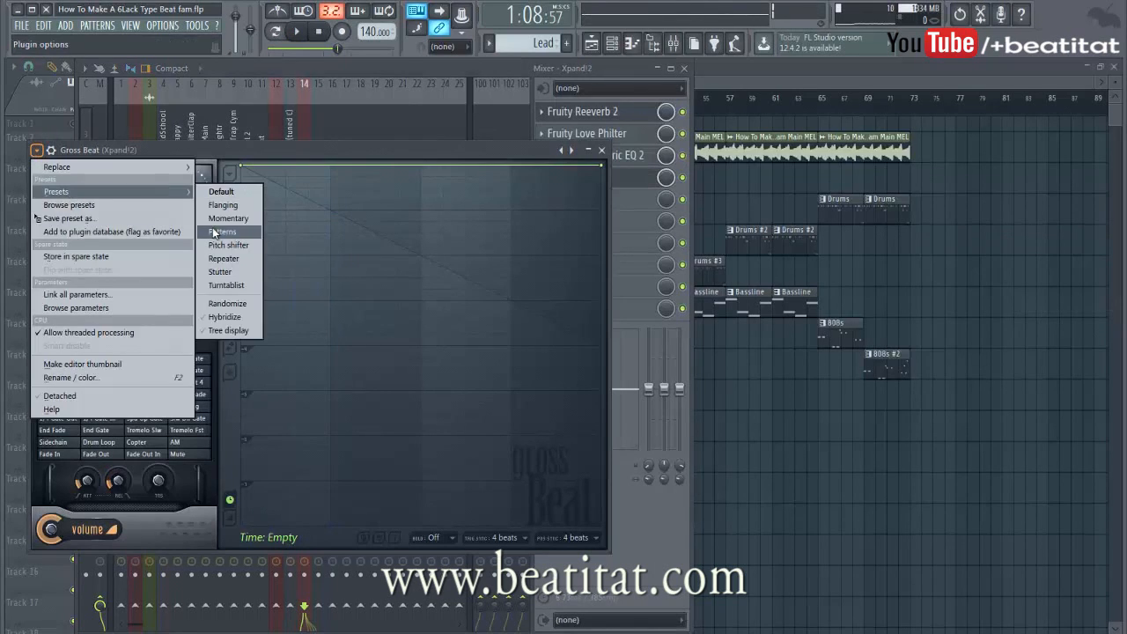
click(215, 225)
click(145, 321)
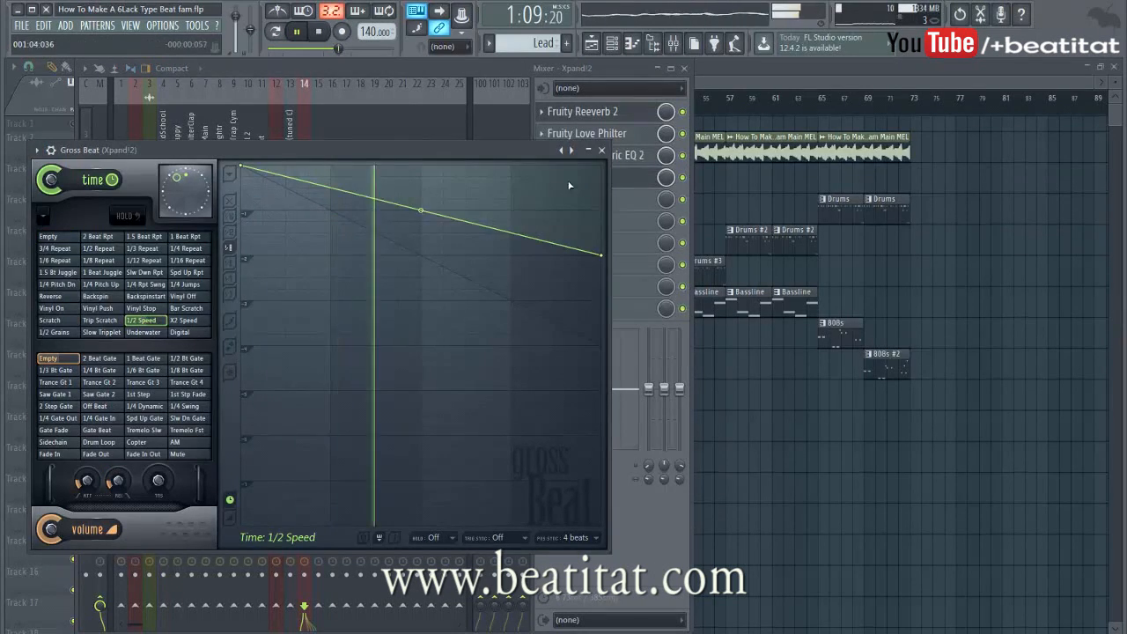
click(601, 150)
Create an automation clip for Gross Beat's mix level and shape it to fall from bar 41 to about bar 48
right_click(668, 178)
click(754, 271)
right_click(545, 393)
right_click(613, 402)
drag(613, 402, 639, 423)
right_click(635, 406)
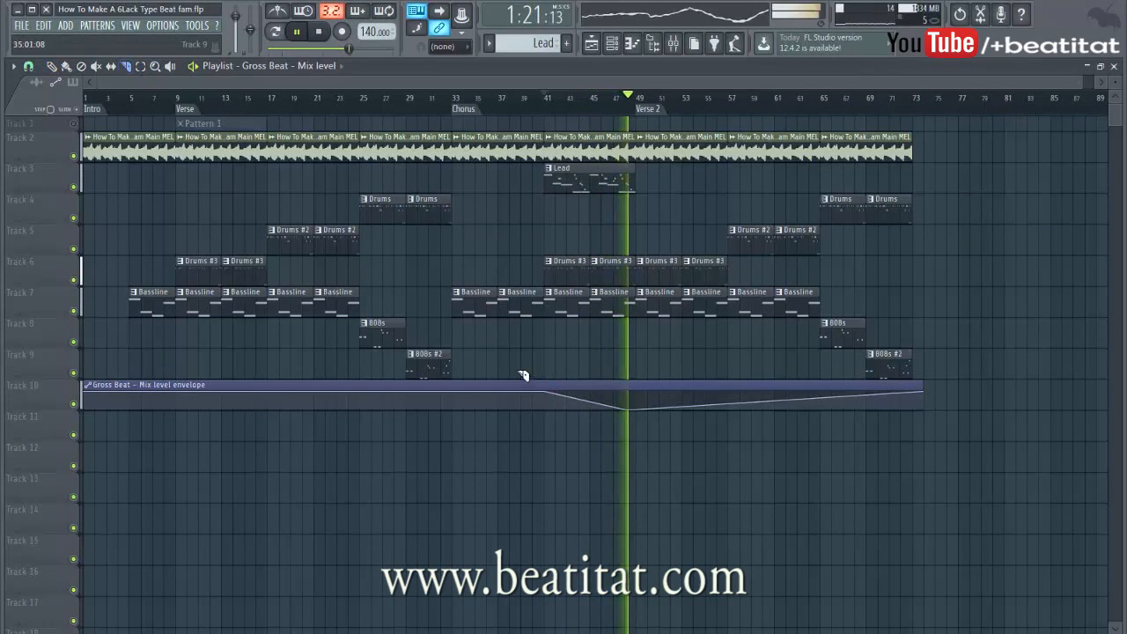
Slice the mix level automation clip at bar 41 and about bar 48 and delete the outer parts
drag(544, 365, 544, 431)
drag(629, 428, 629, 380)
key(p)
right_click(668, 384)
right_click(506, 398)
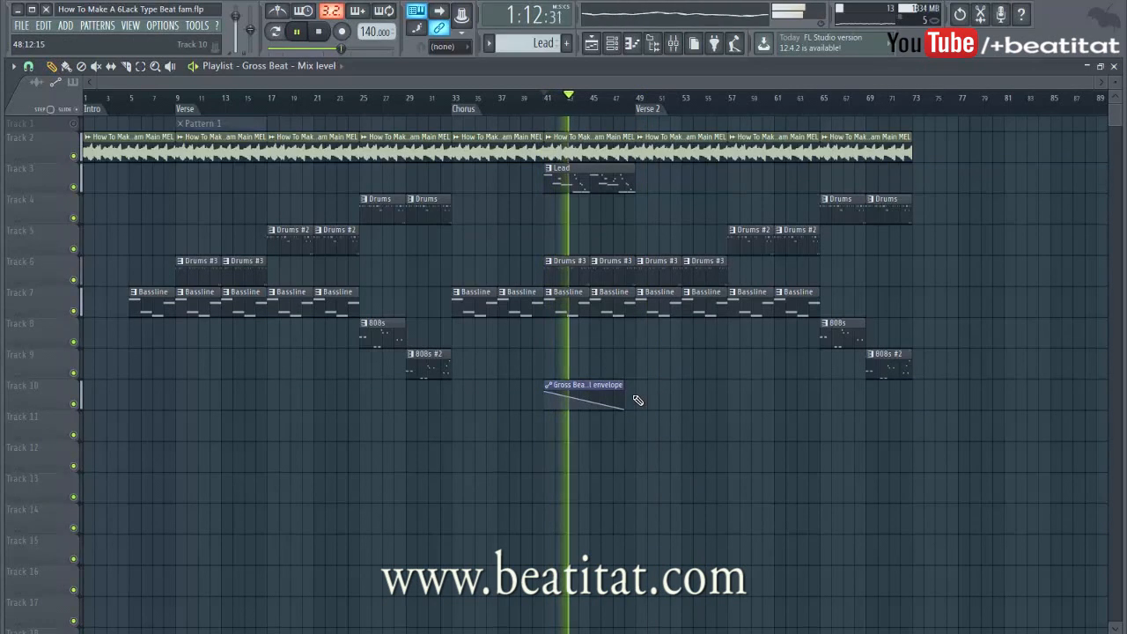
Check the Gross Beat mix level on the Xpand!2 mixer track while the arrangement plays
click(674, 44)
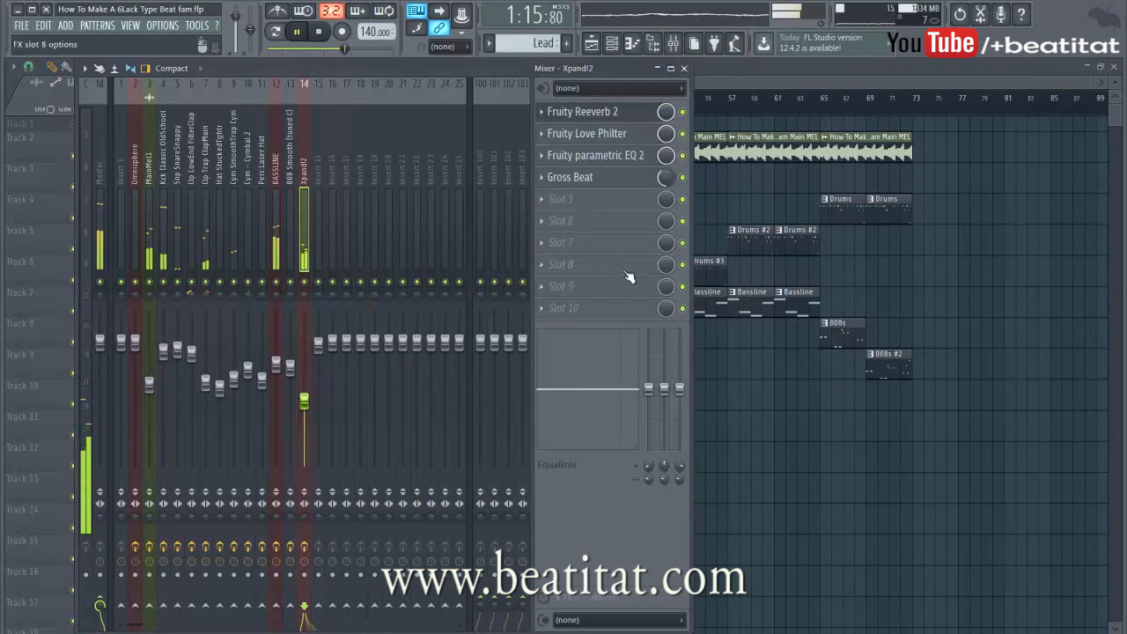
click(732, 425)
click(676, 47)
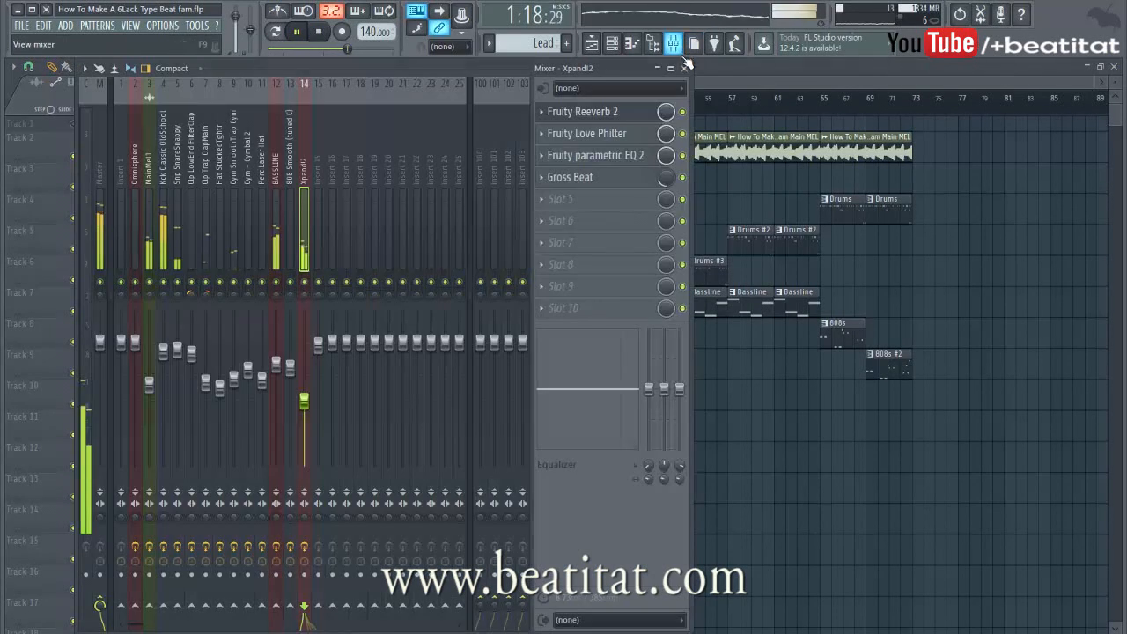
click(718, 427)
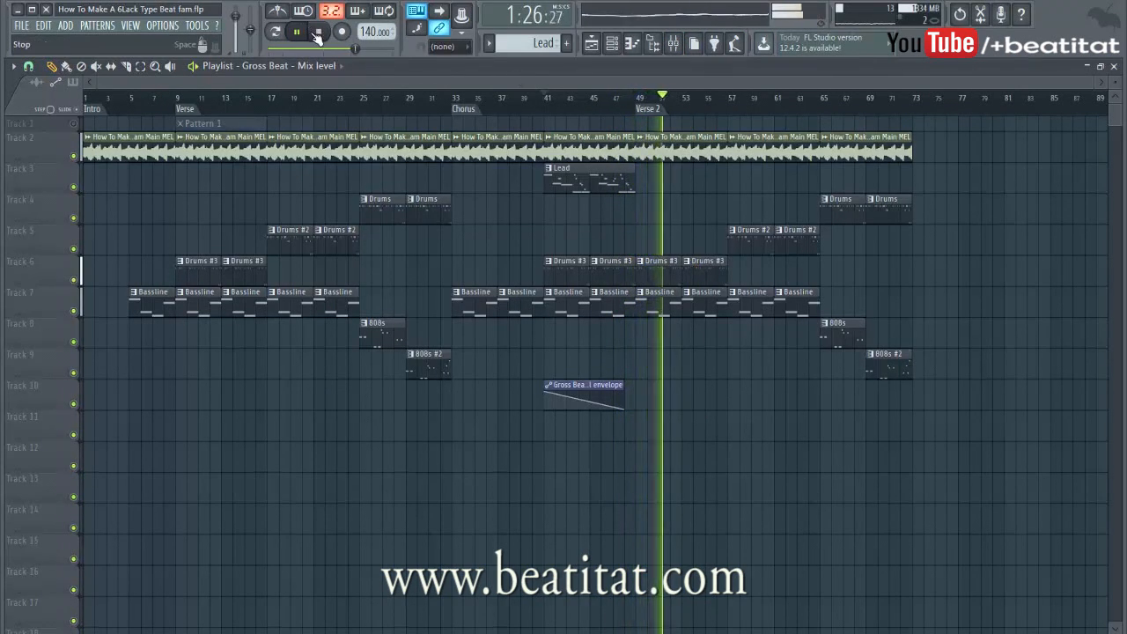
click(675, 43)
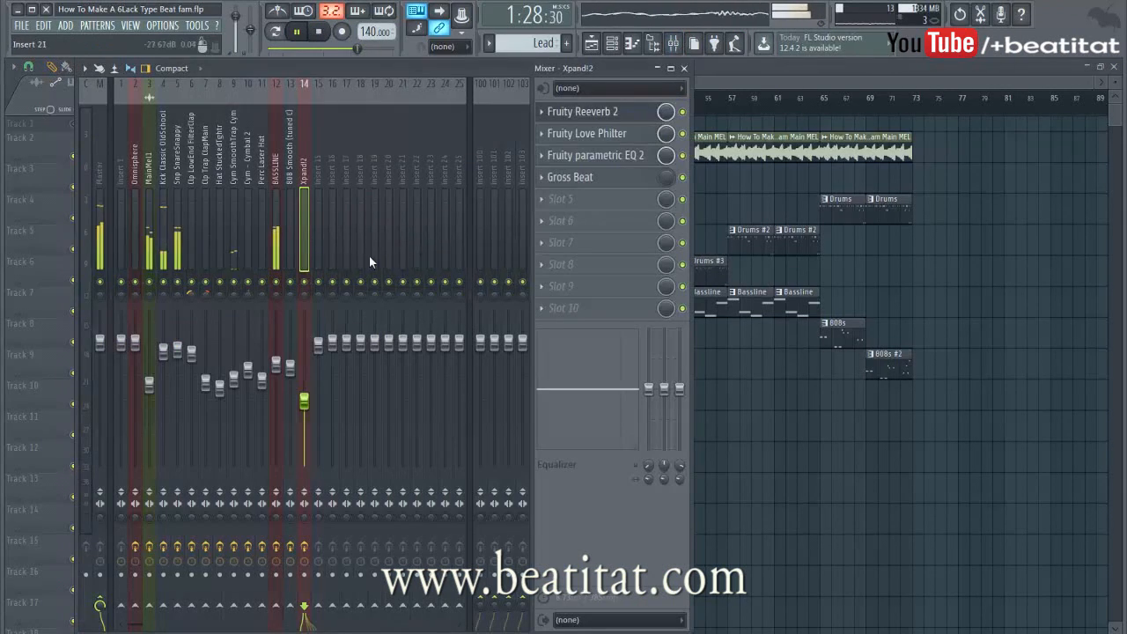
click(163, 211)
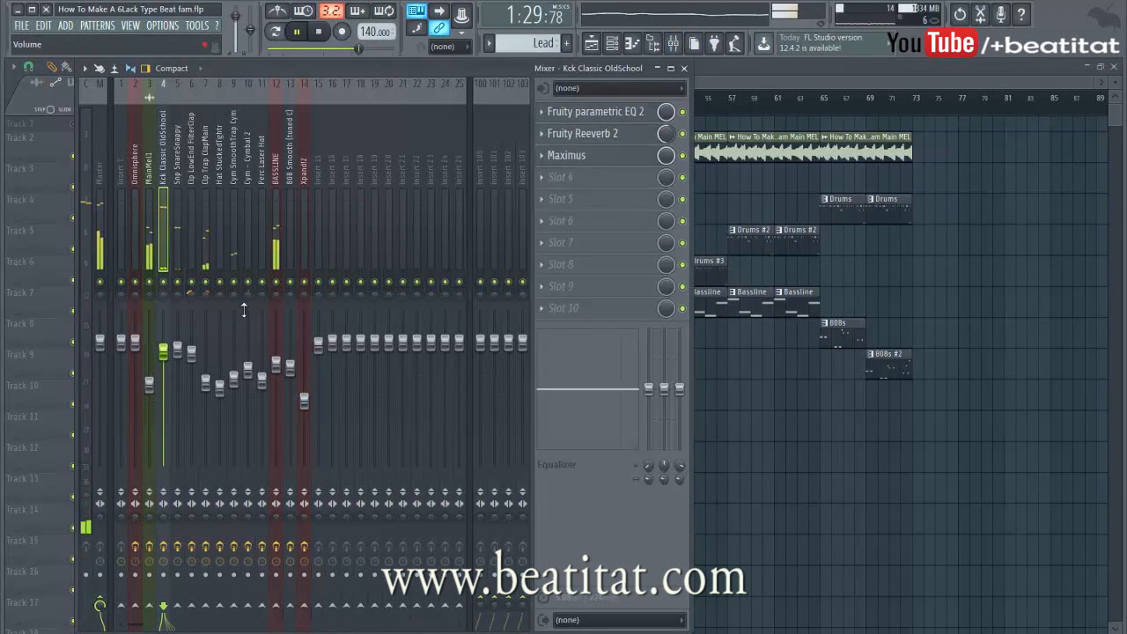
click(563, 179)
click(291, 273)
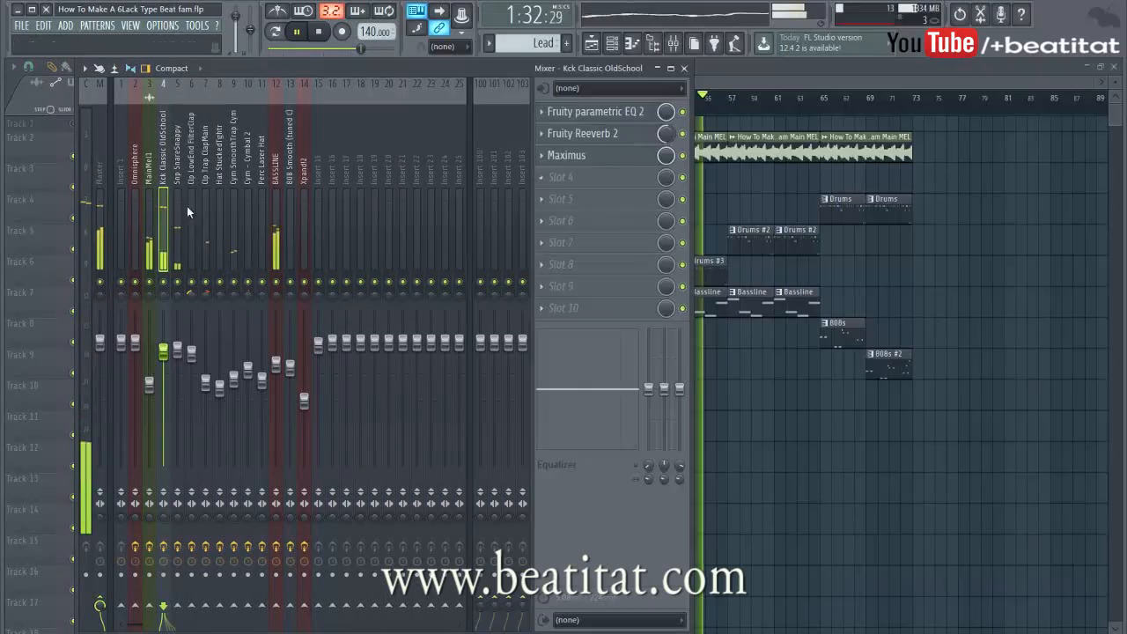
Load Fruity Parametric EQ 2 in slot 1 of the Master track, cut band 1 about 5.6 dB at 20 Hz and subtly shape the other bands
click(97, 226)
click(582, 111)
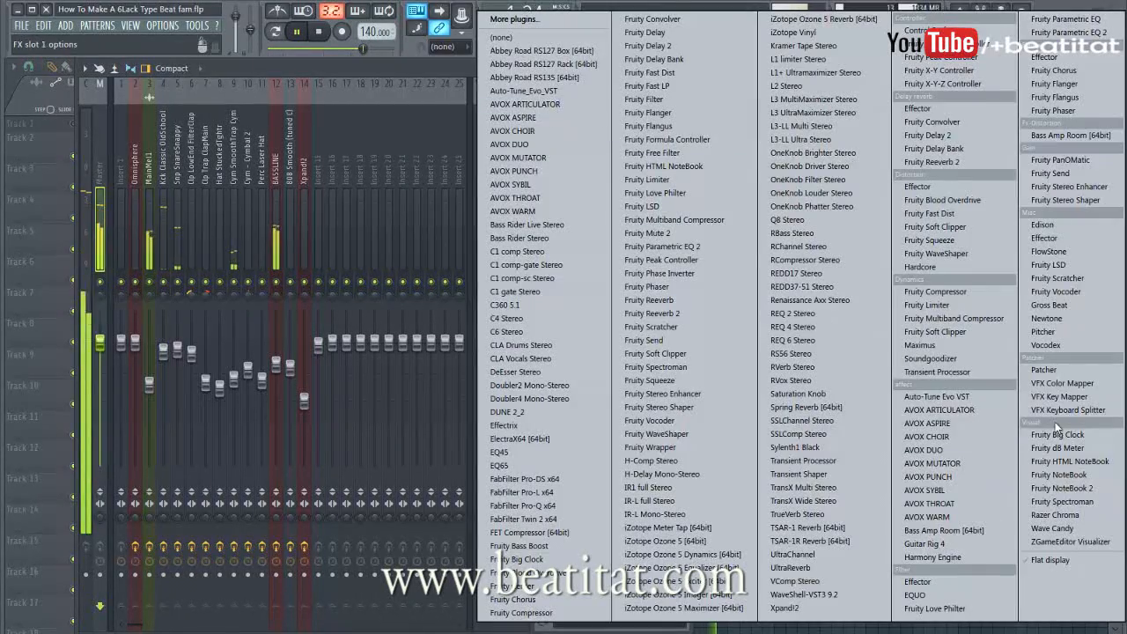
click(1065, 33)
drag(114, 282, 70, 303)
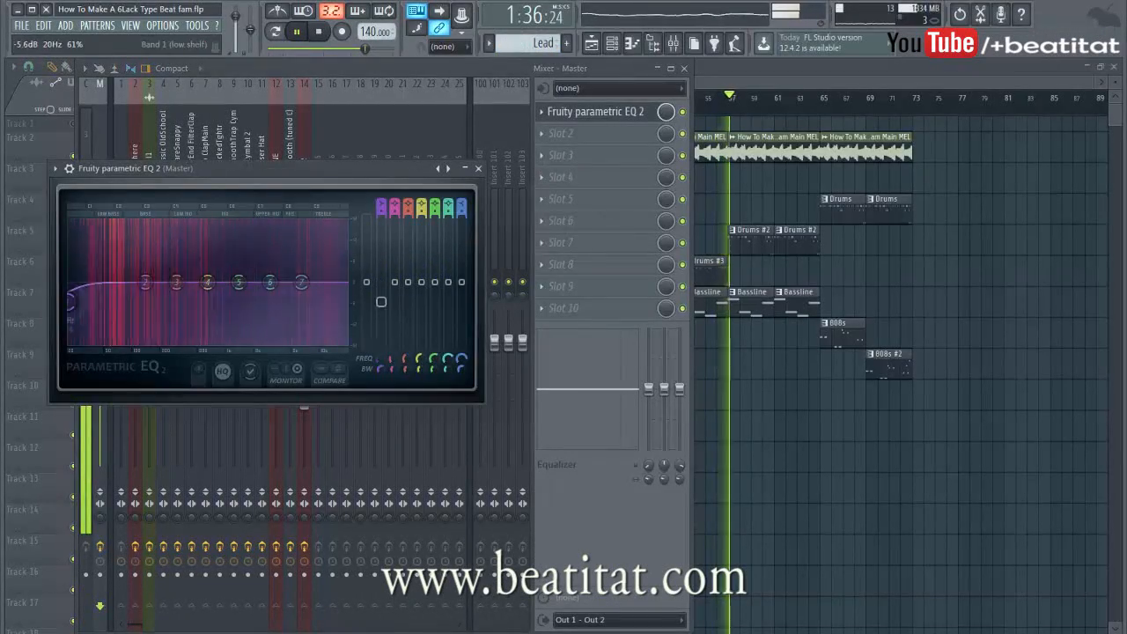
drag(145, 284, 175, 287)
mouse_move(271, 282)
mouse_down()
mouse_move(346, 300)
mouse_move(286, 285)
mouse_up()
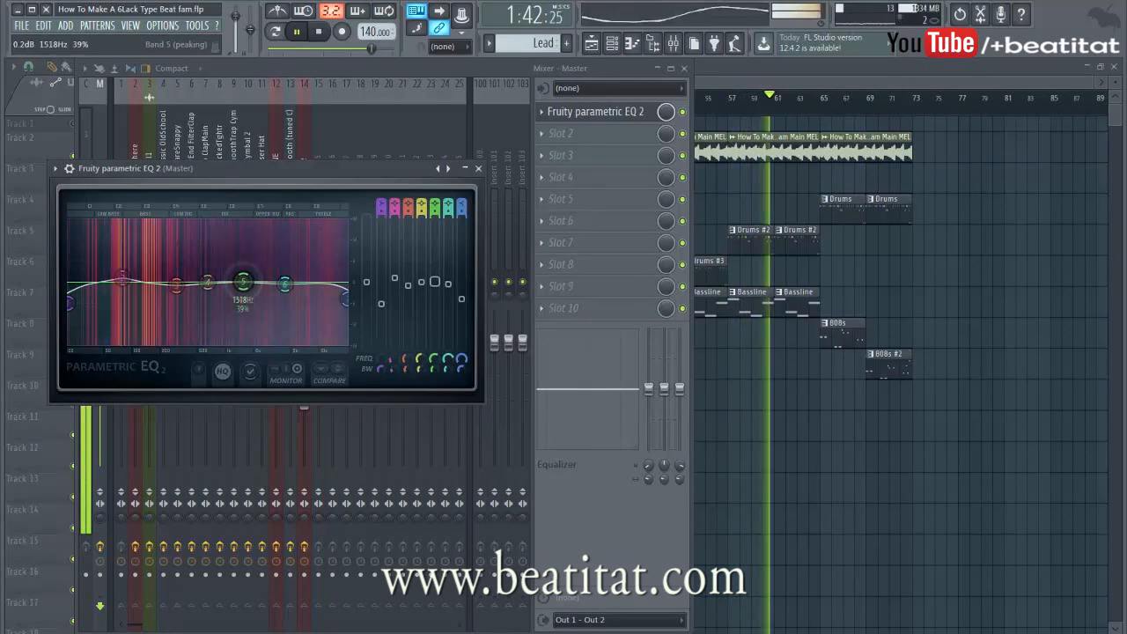
click(489, 173)
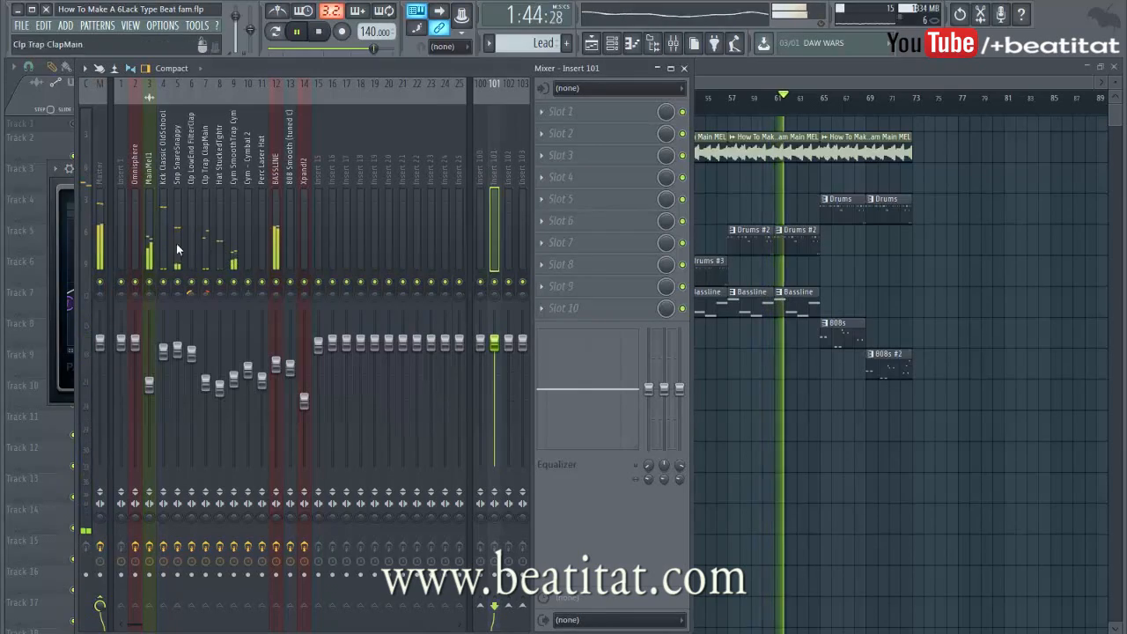
Load Fruity Limiter in slot 2 of the Master track, set it to compressor mode, and raise its ratio and gain
click(581, 133)
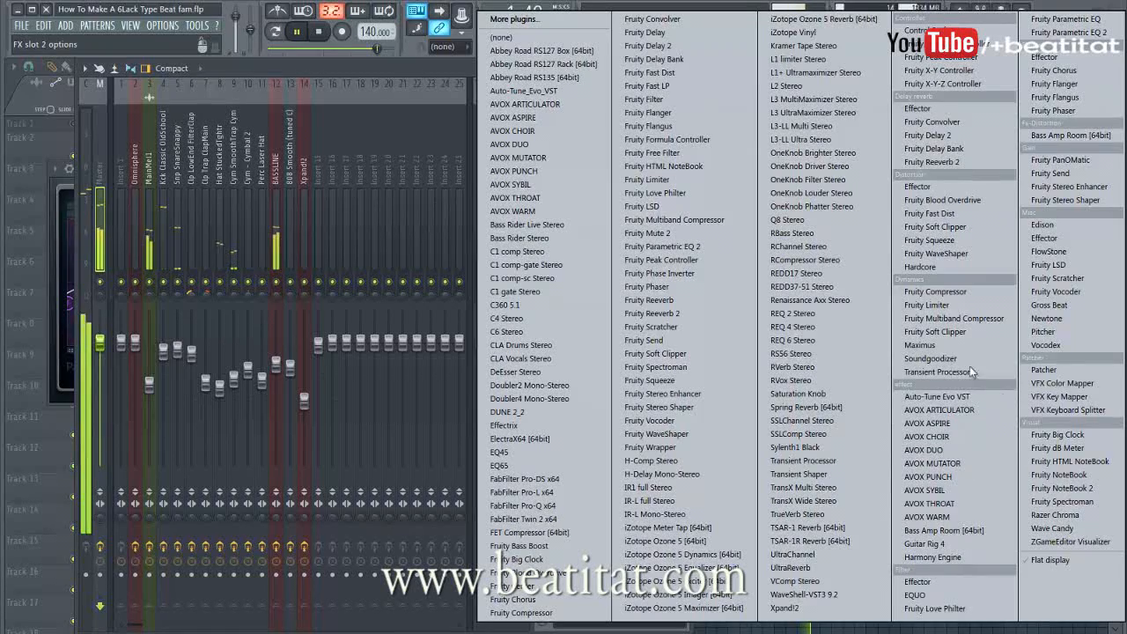
click(966, 306)
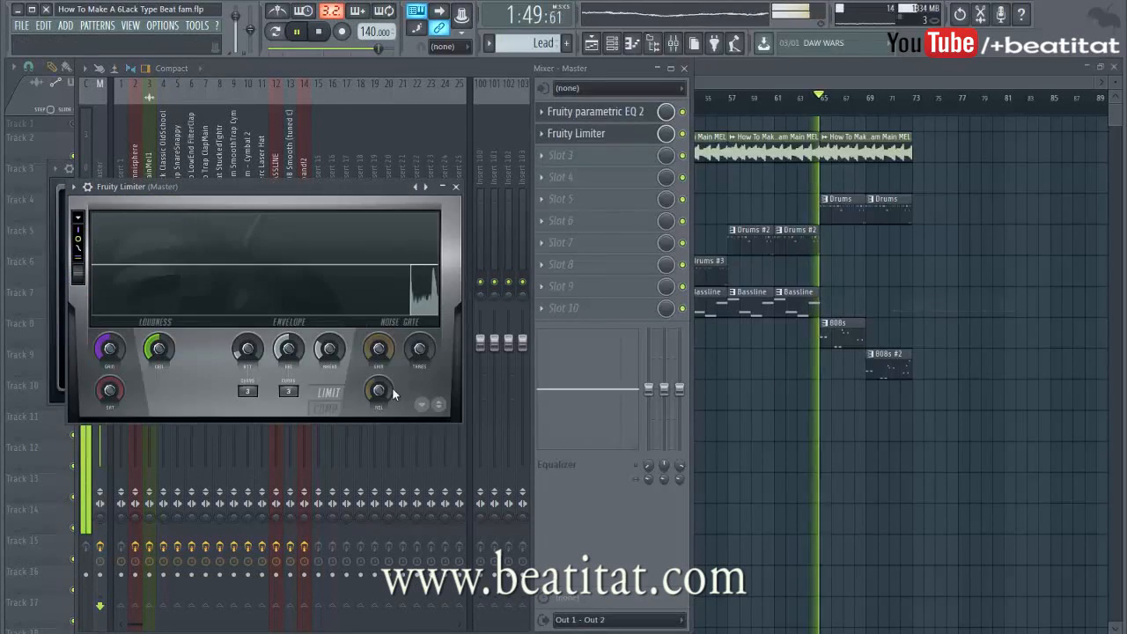
click(327, 405)
drag(195, 361, 194, 350)
drag(110, 353, 110, 337)
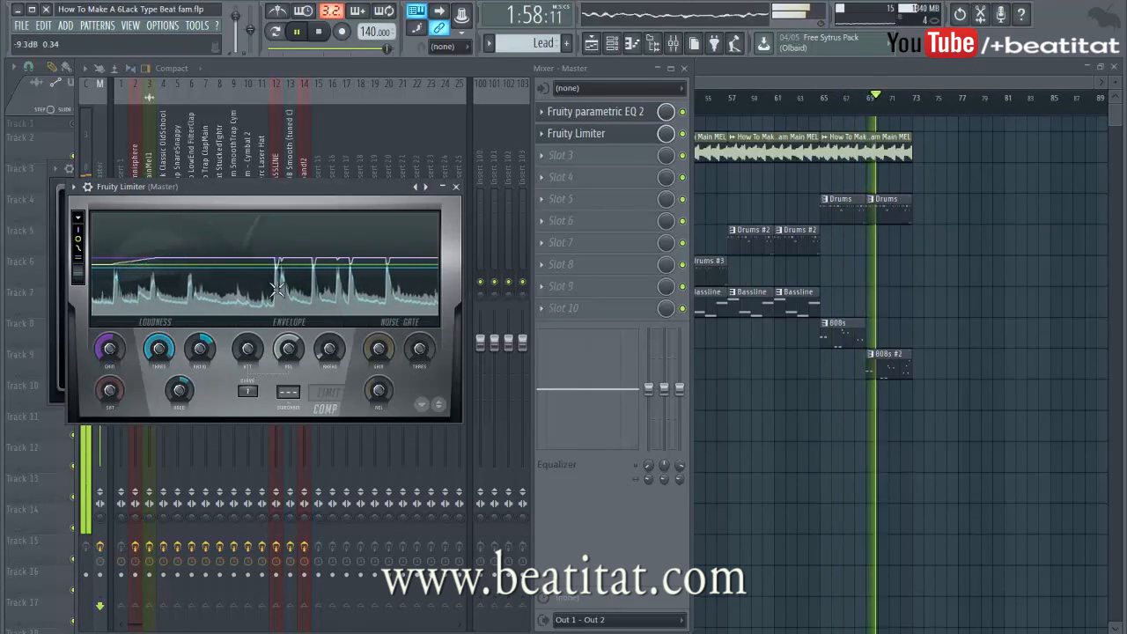
click(455, 188)
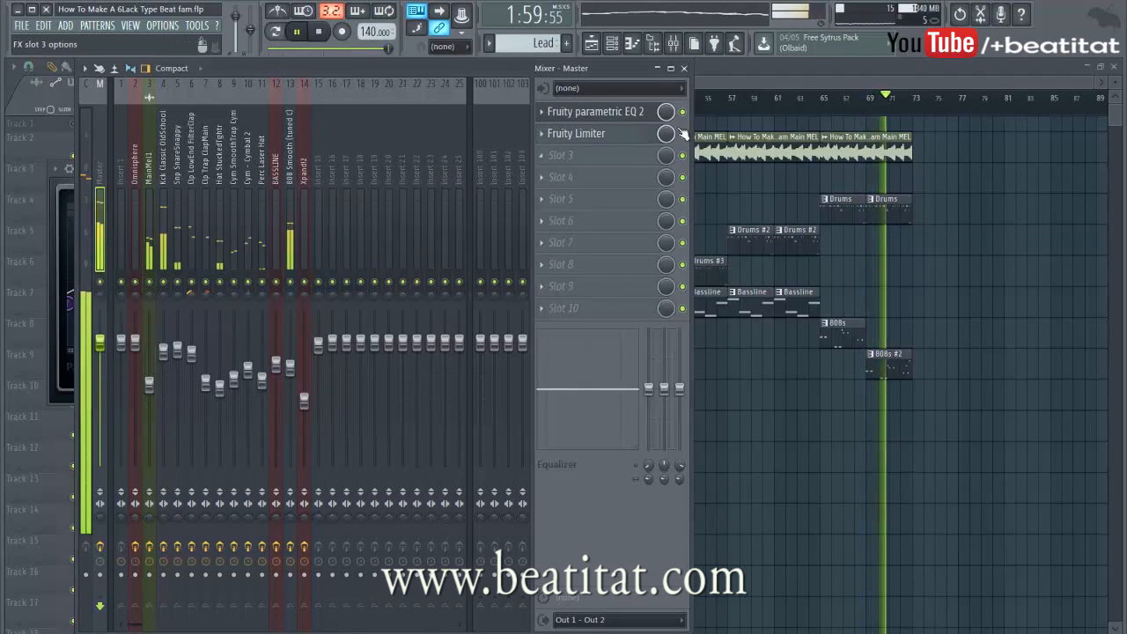
click(684, 68)
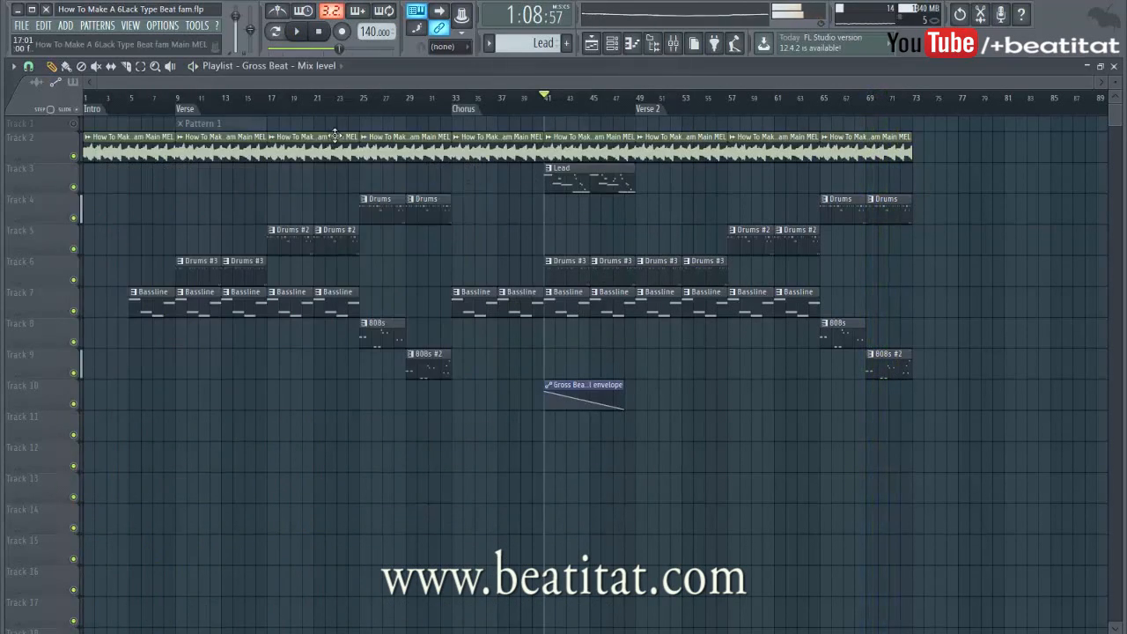
Stop playback and duplicate the chorus clips of bars 33 to 48, including the Gross Beat automation, to start at bar 73
click(319, 31)
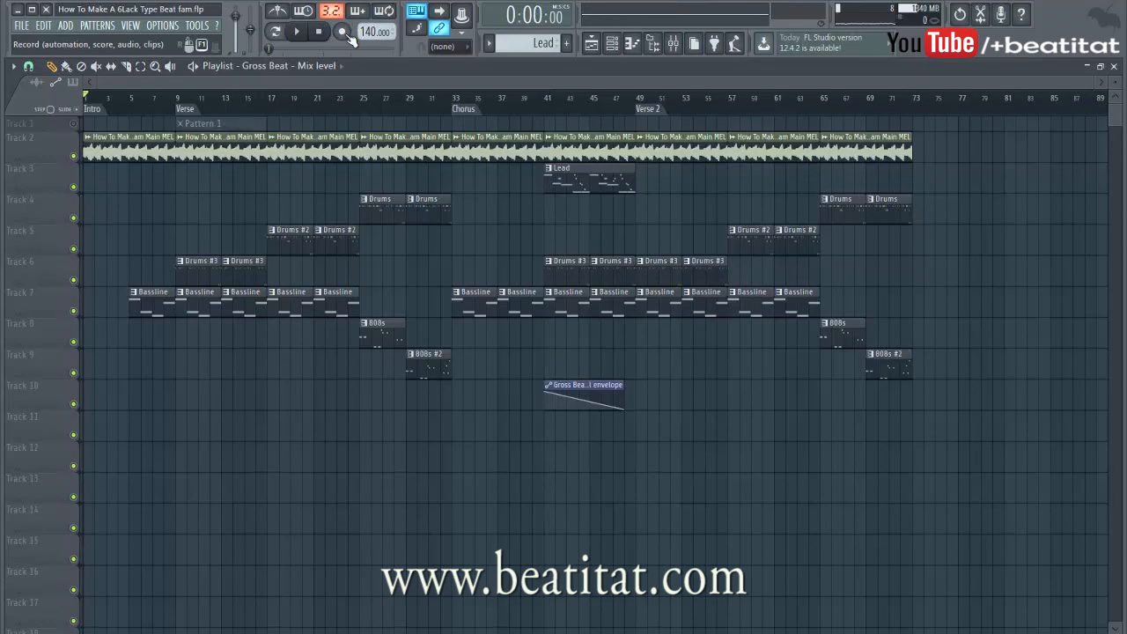
drag(463, 133, 616, 403)
mouse_move(477, 296)
mouse_down()
mouse_move(983, 329)
mouse_move(939, 341)
mouse_up()
ctrl+click(906, 456)
Add a time marker named Chorus and place it at bar 73, where the second chorus starts
scroll(823, 387, down, 1)
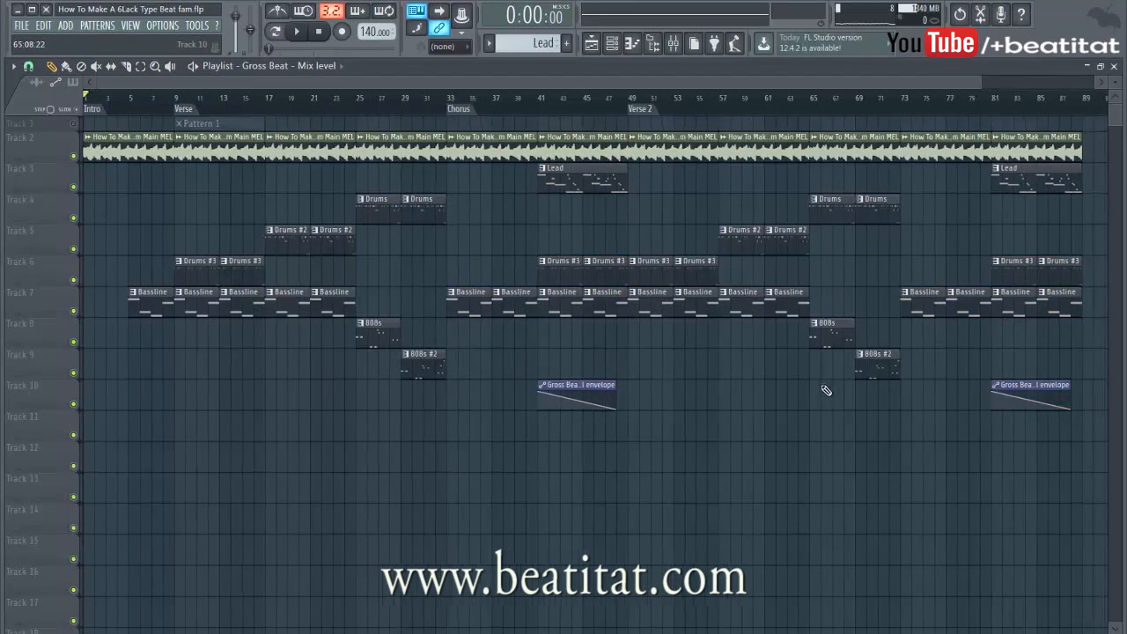
scroll(825, 390, down, 1)
key(alt+t)
text(Chorus)
key(Return)
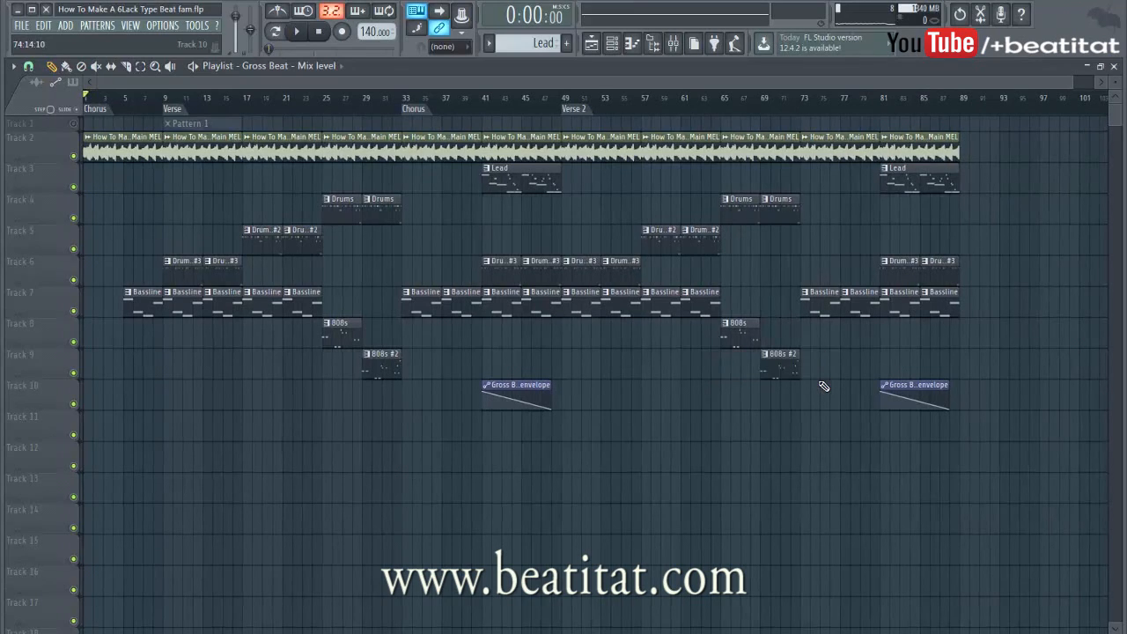
drag(86, 109, 804, 108)
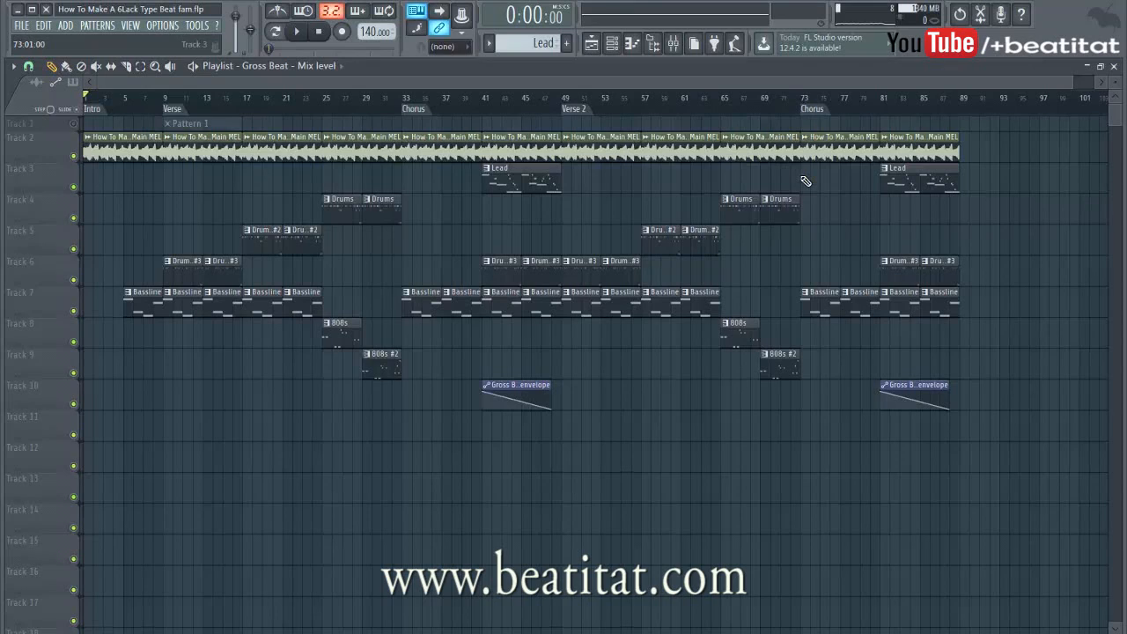